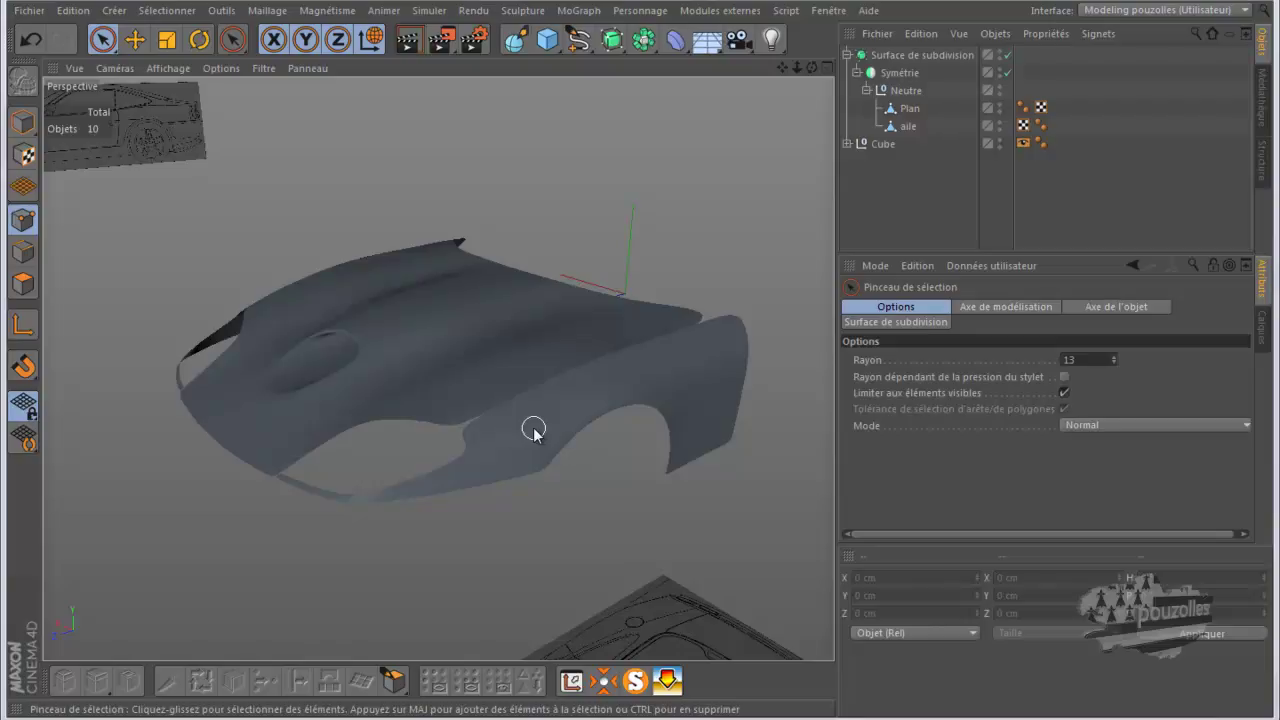
Delete the aile polygon object from the Neutre group
mouse_move(811, 69)
left_mouse_down()
mouse_move(673, 357)
mouse_move(740, 350)
mouse_move(640, 369)
mouse_move(531, 363)
mouse_move(673, 361)
mouse_move(642, 364)
left_mouse_up()
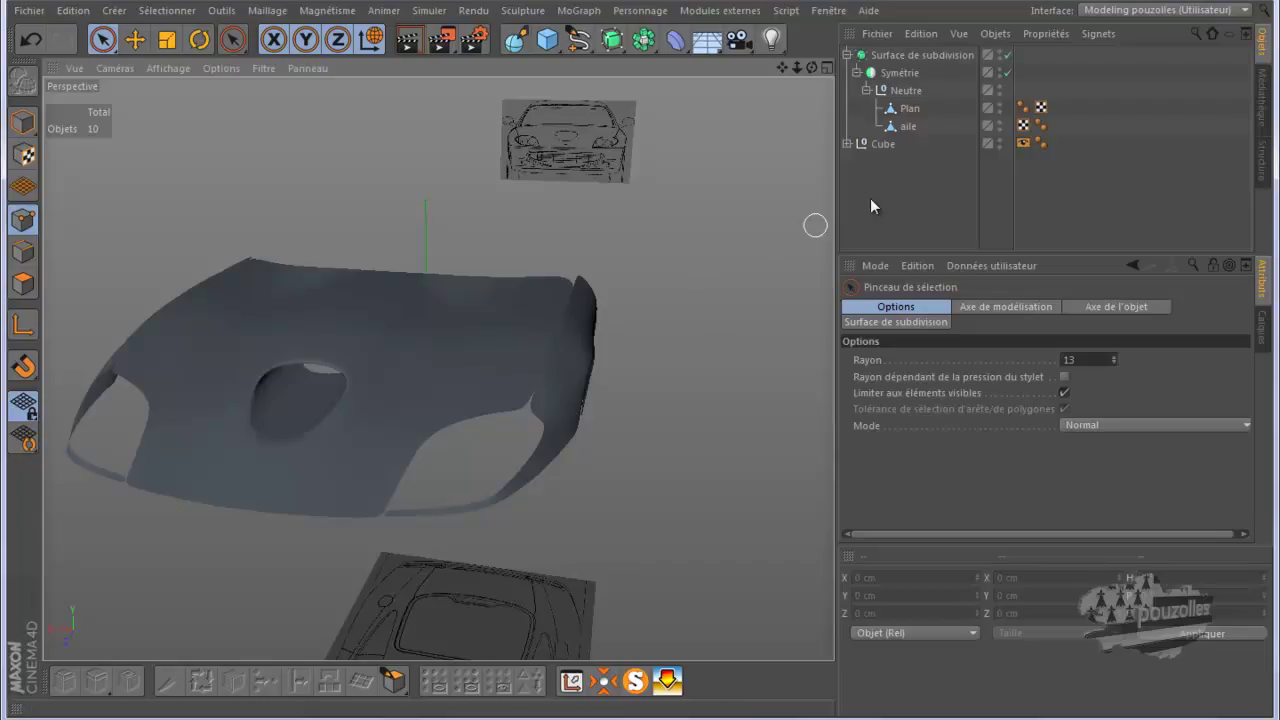
left_click(908, 124)
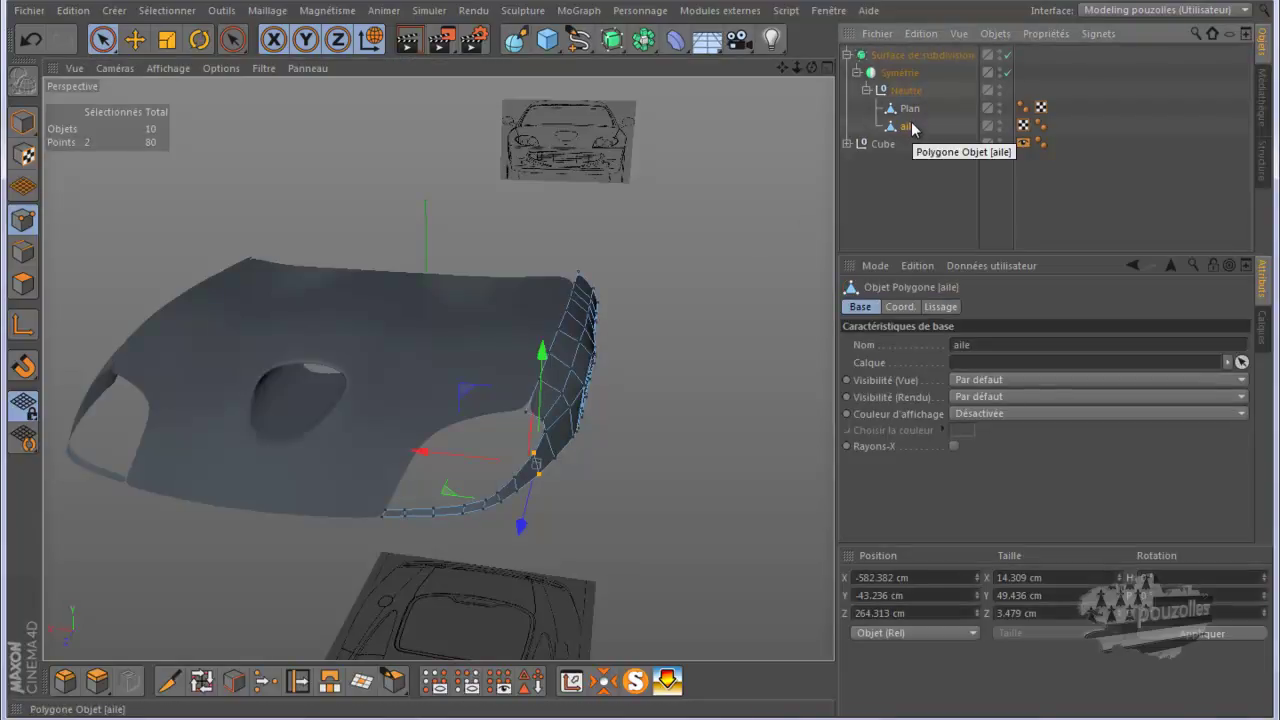
key("Delete")
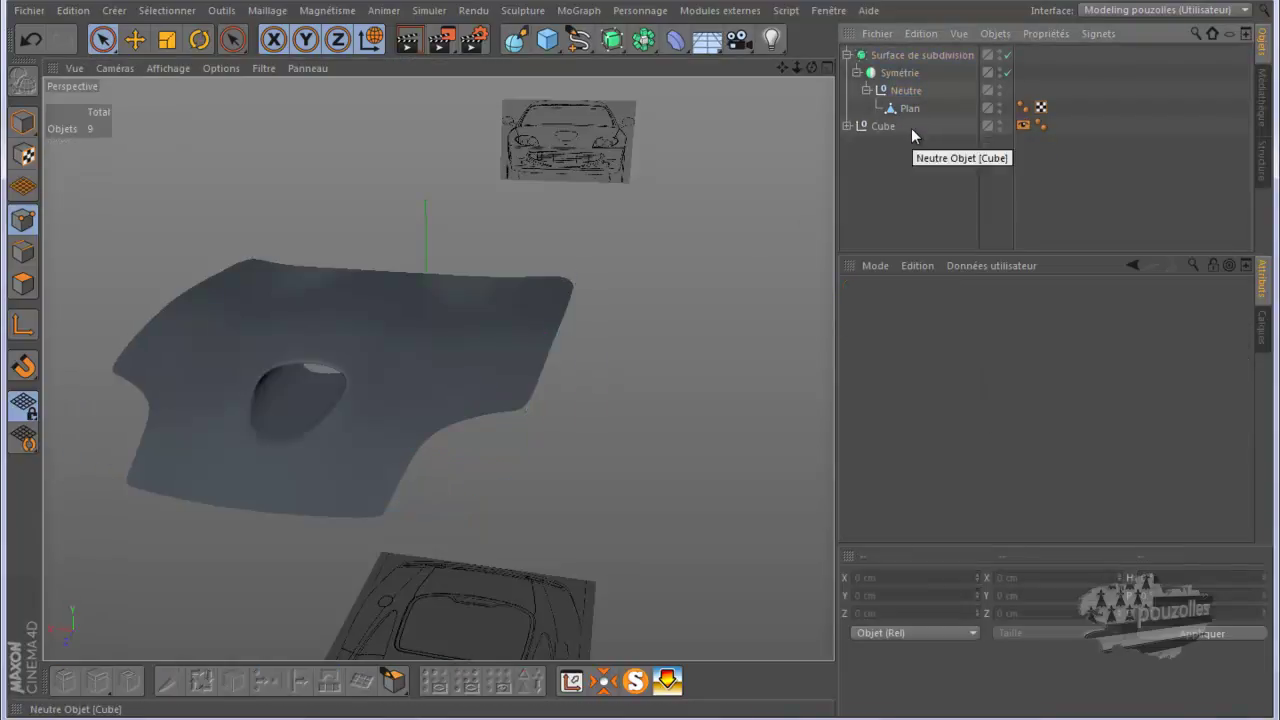
Disable the subdivision surface and delete the two stray points beside the front corner of the Plan mesh
left_click(1007, 55)
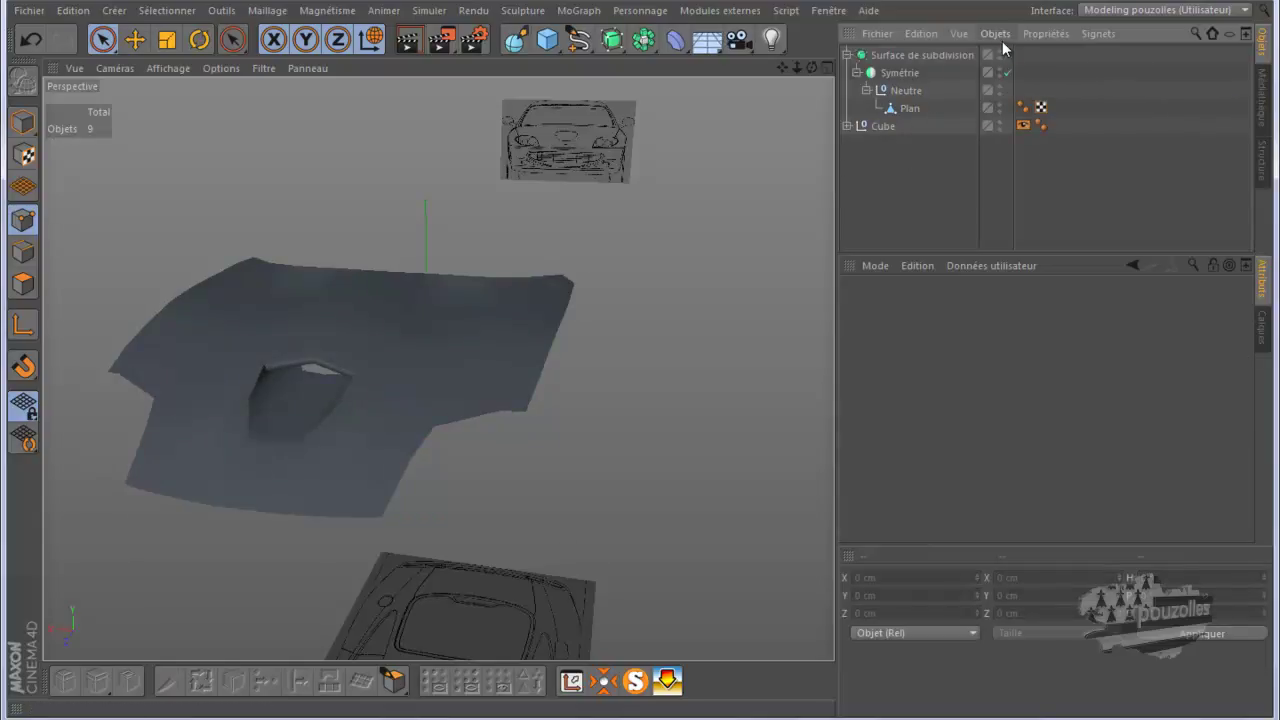
left_click(908, 109)
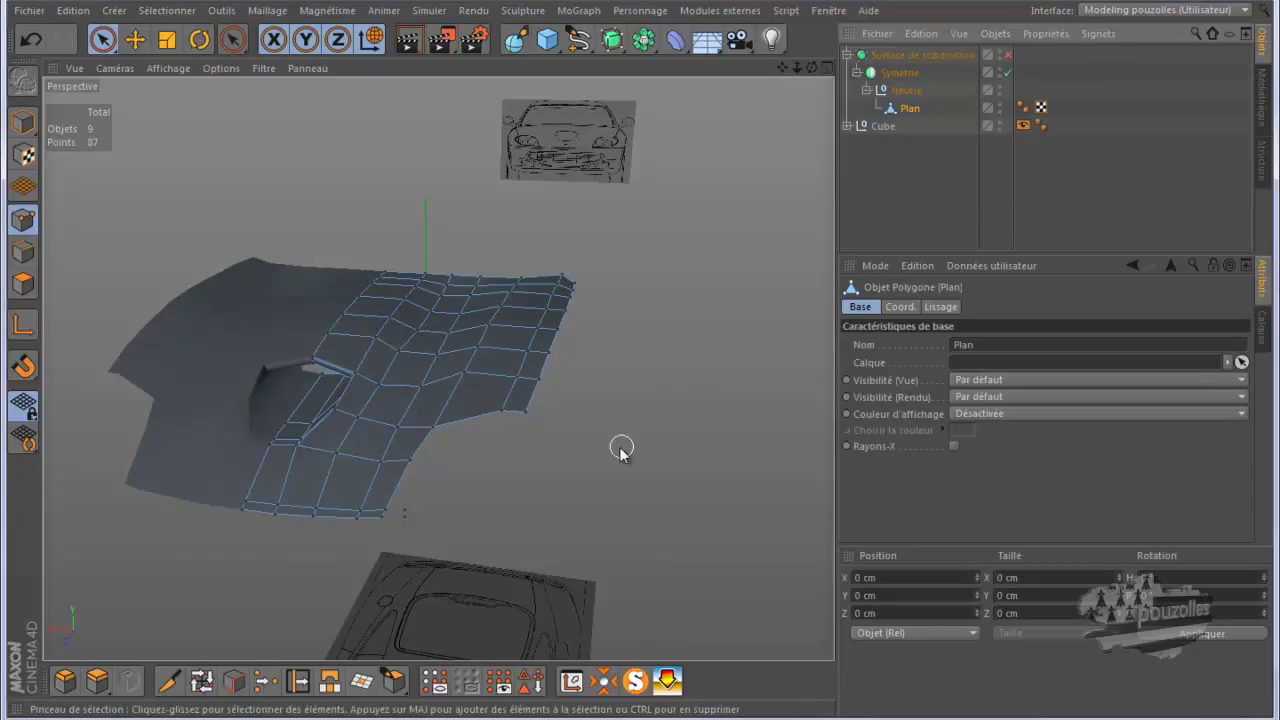
left_click(410, 517)
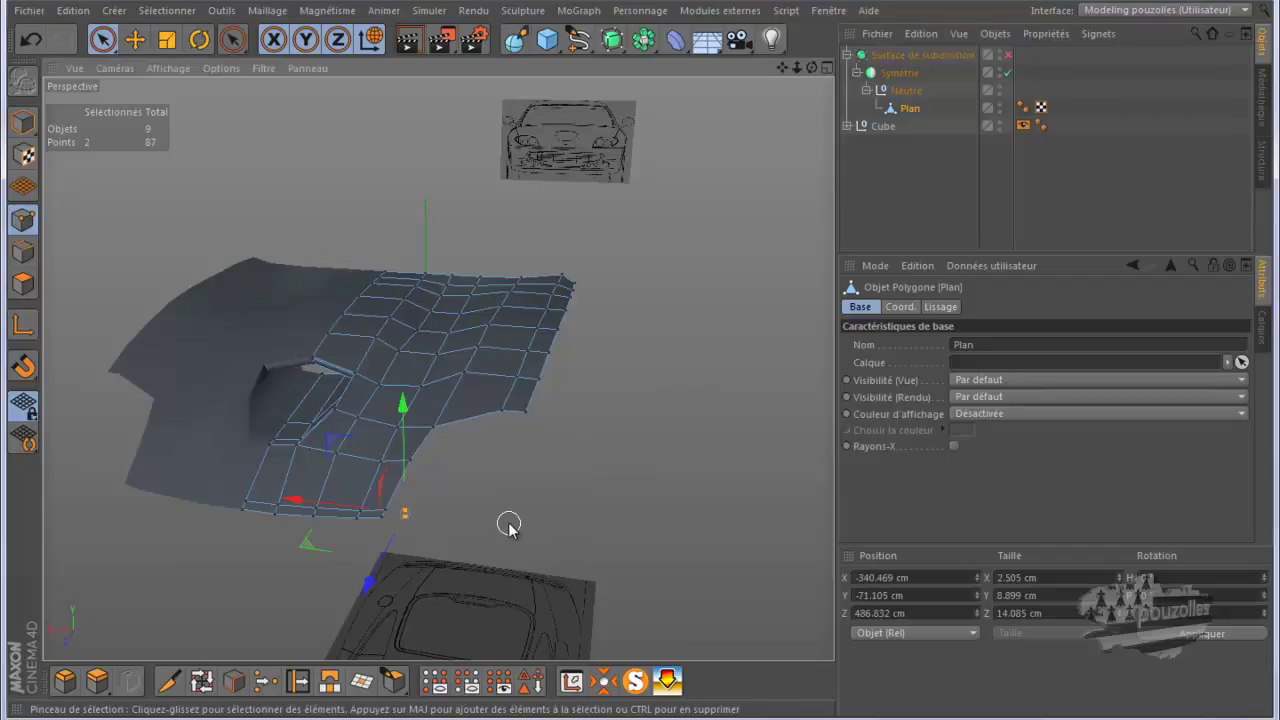
key("Delete")
Switch the Plan mesh to edge editing and try selecting a single edge at the hood's rear outer corner
left_click_drag(812, 69, 724, 195)
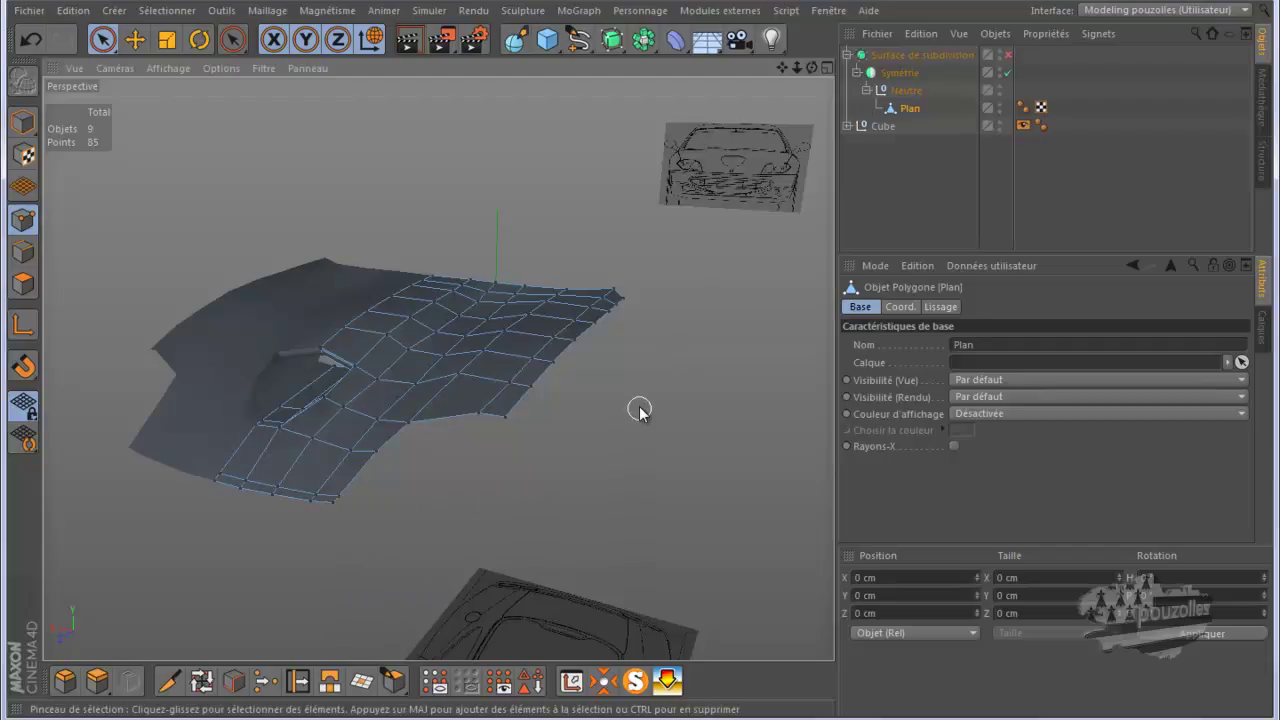
scroll(651, 363, "up", 4)
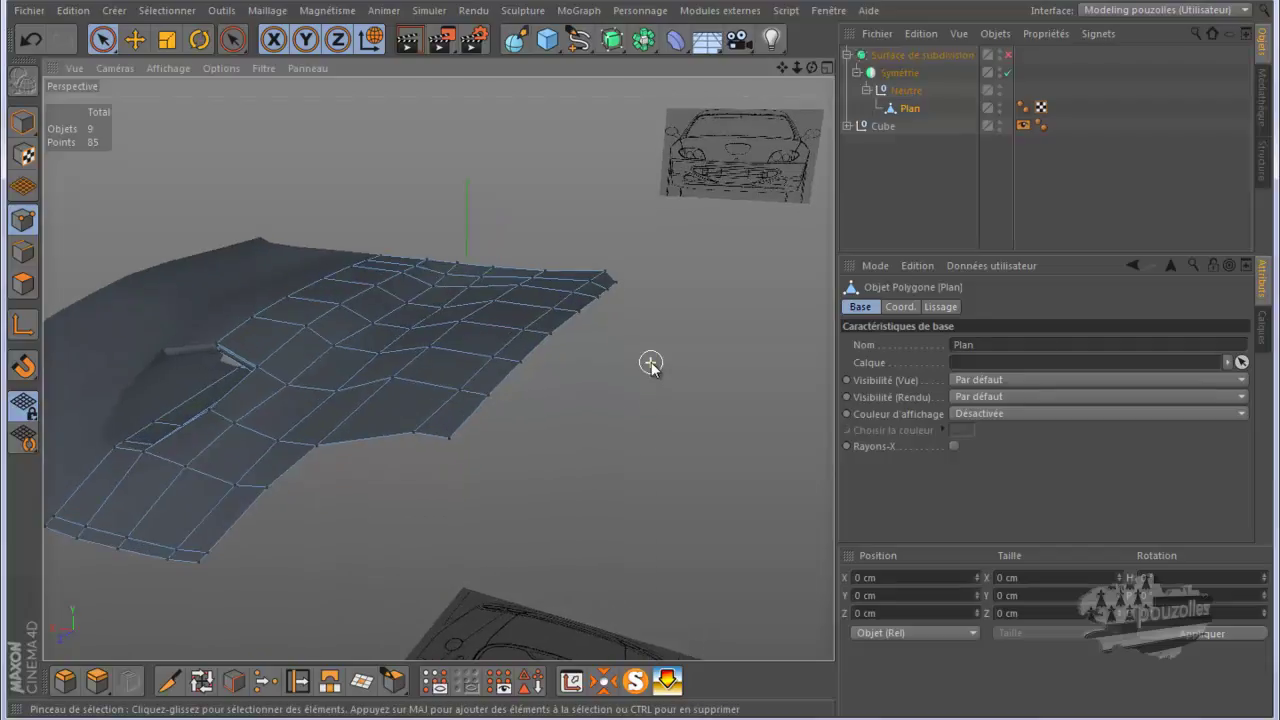
scroll(651, 363, "up", 3)
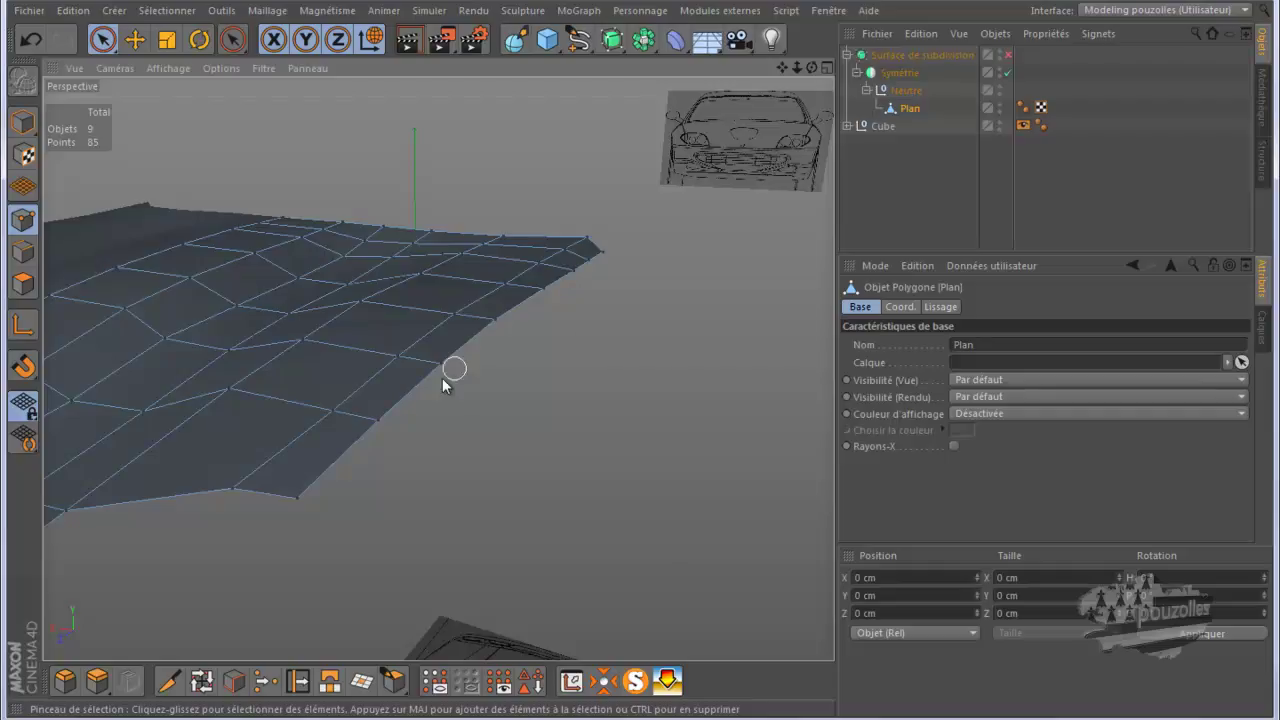
left_click(23, 251)
left_click(135, 38)
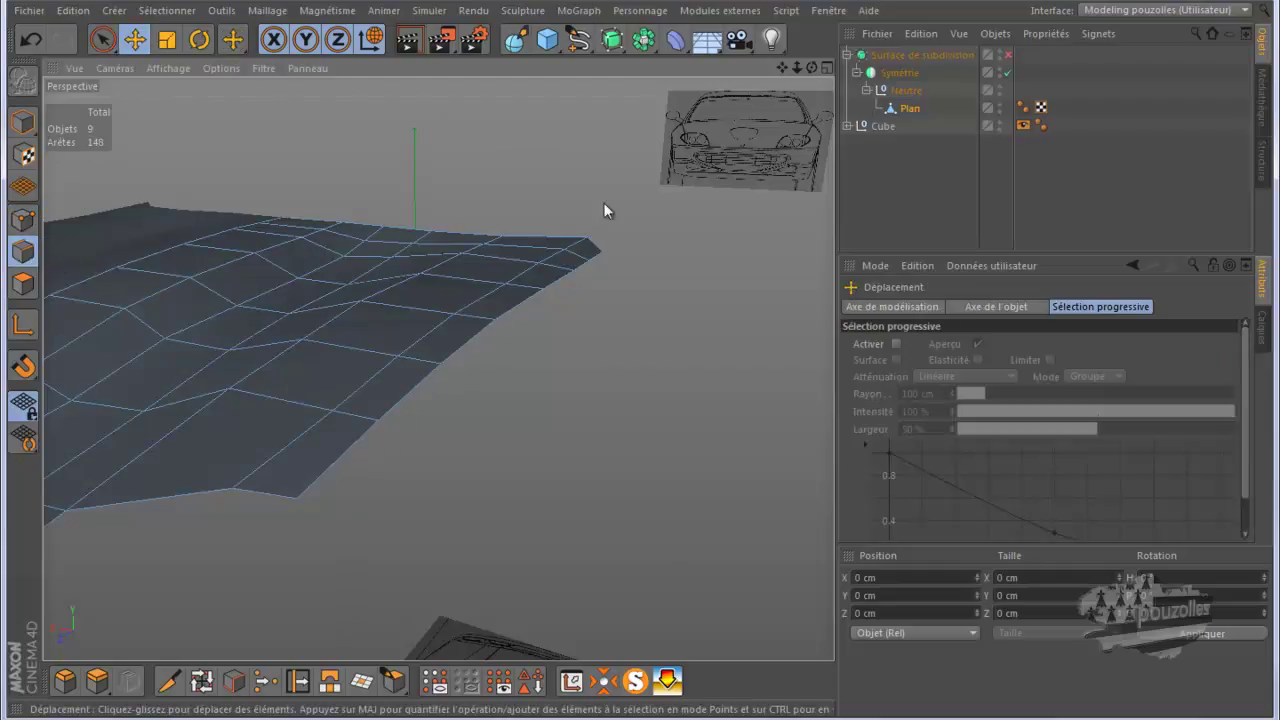
left_click(595, 259)
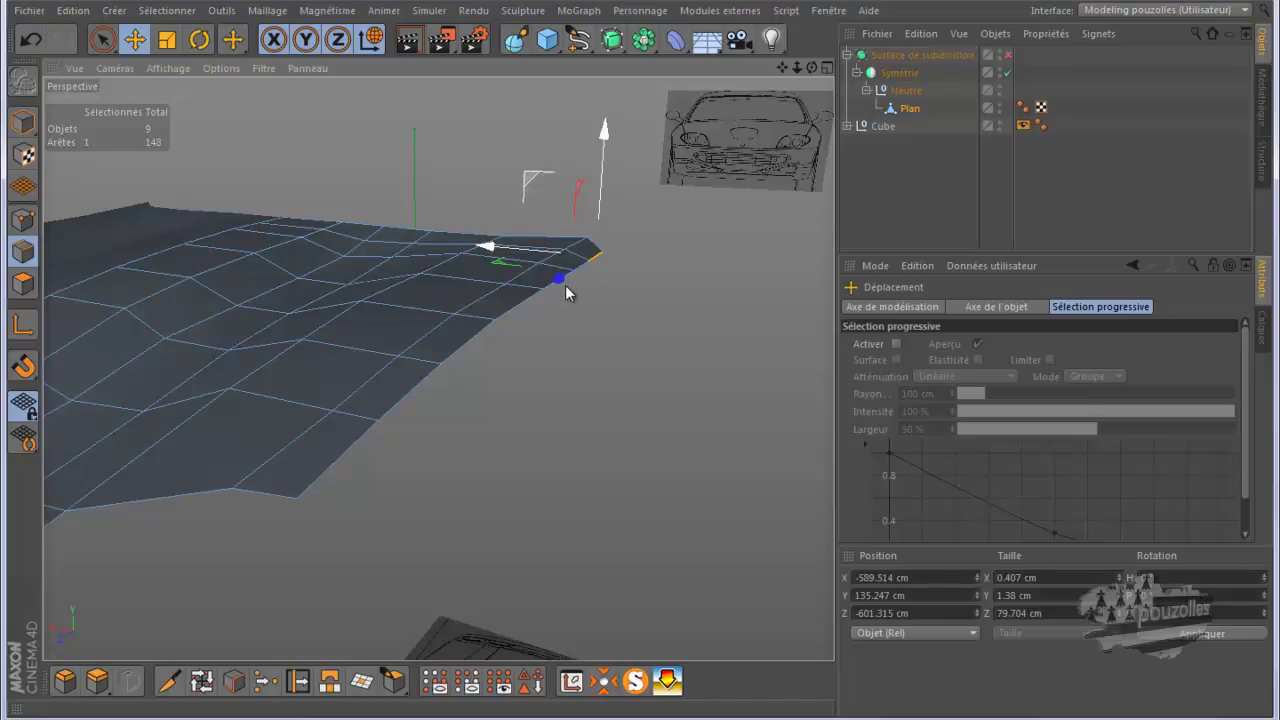
left_click(398, 520)
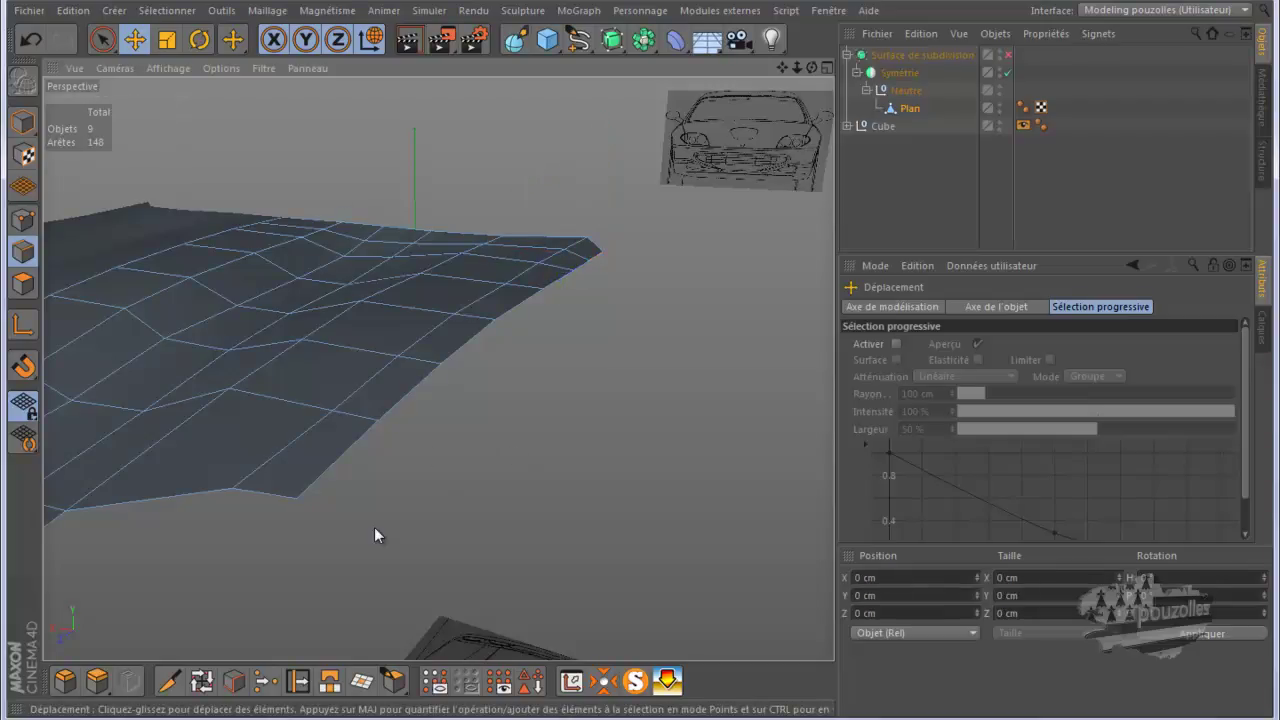
Select the hood's outer side edges with path selection, from the rear corner to the headlight corner
left_click(234, 681)
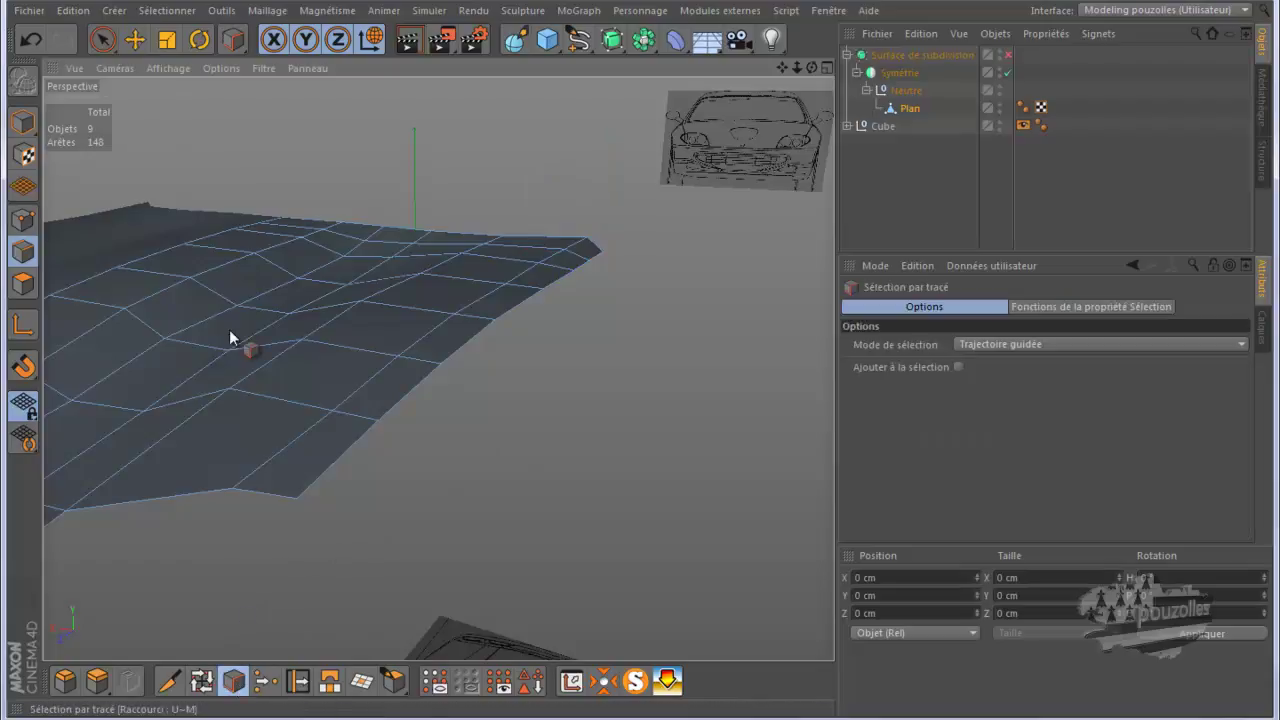
left_click(225, 12)
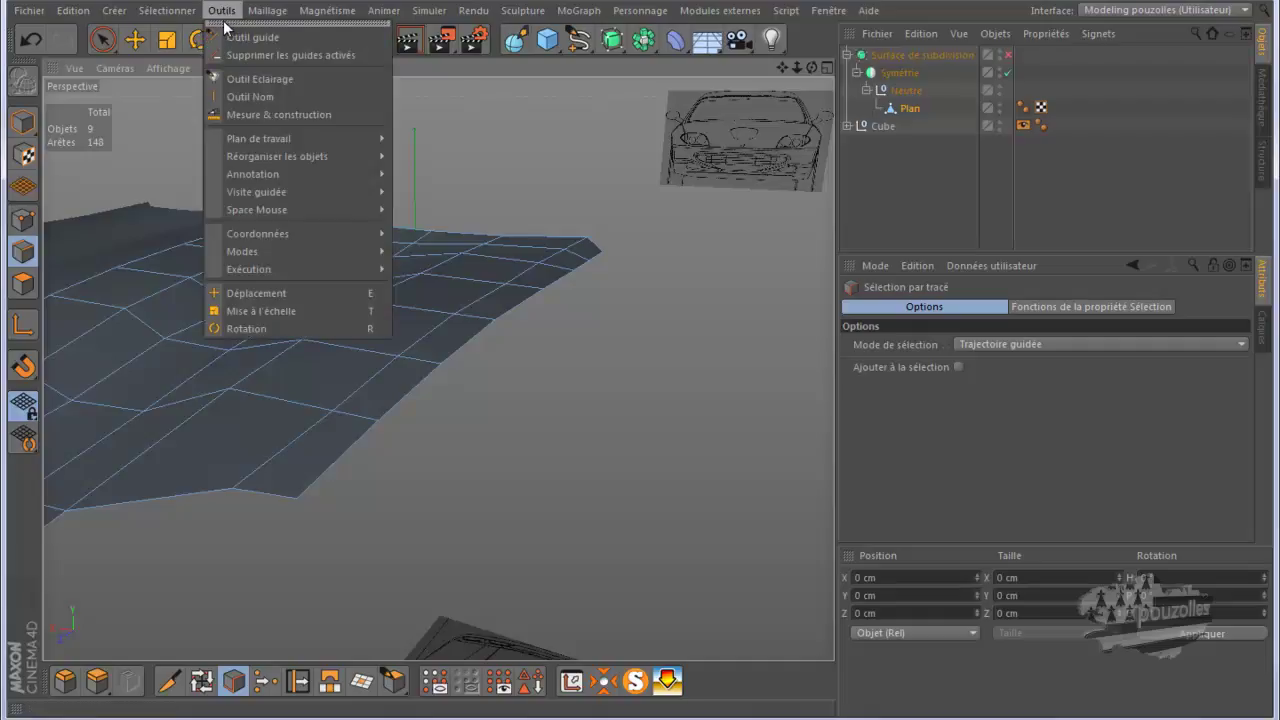
mouse_move(190, 14)
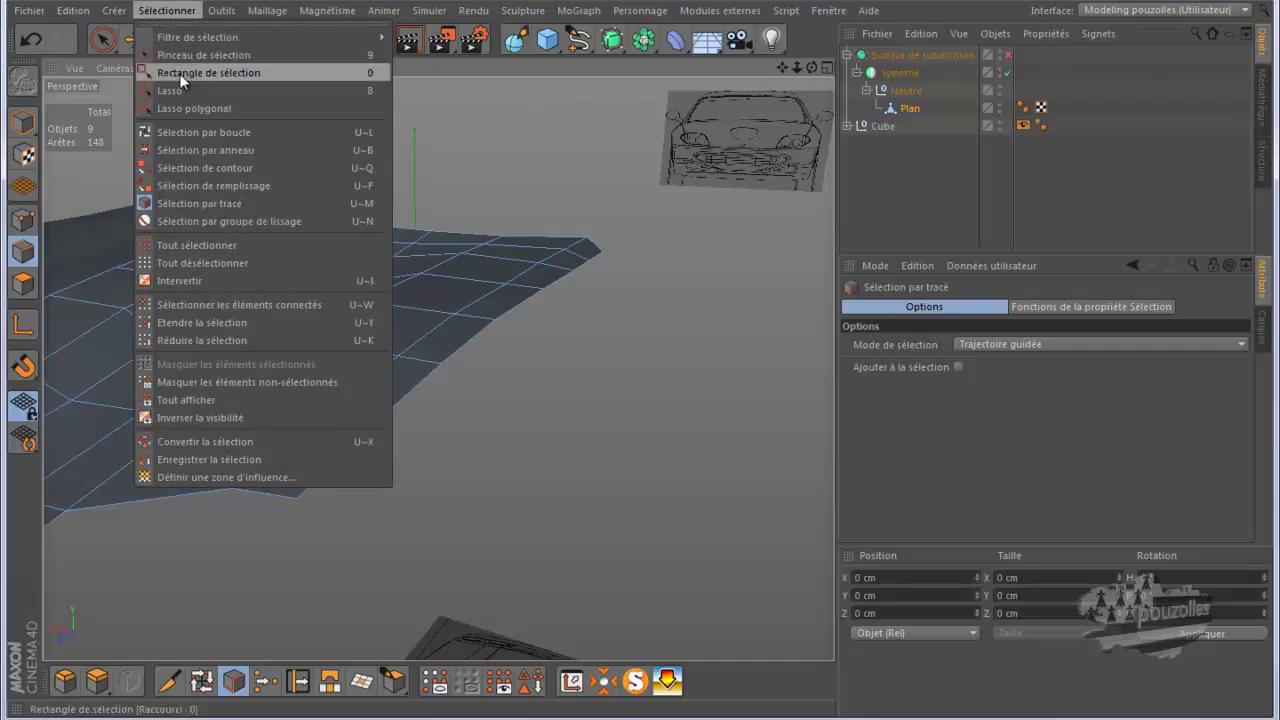
left_click(593, 167)
right_click(594, 166)
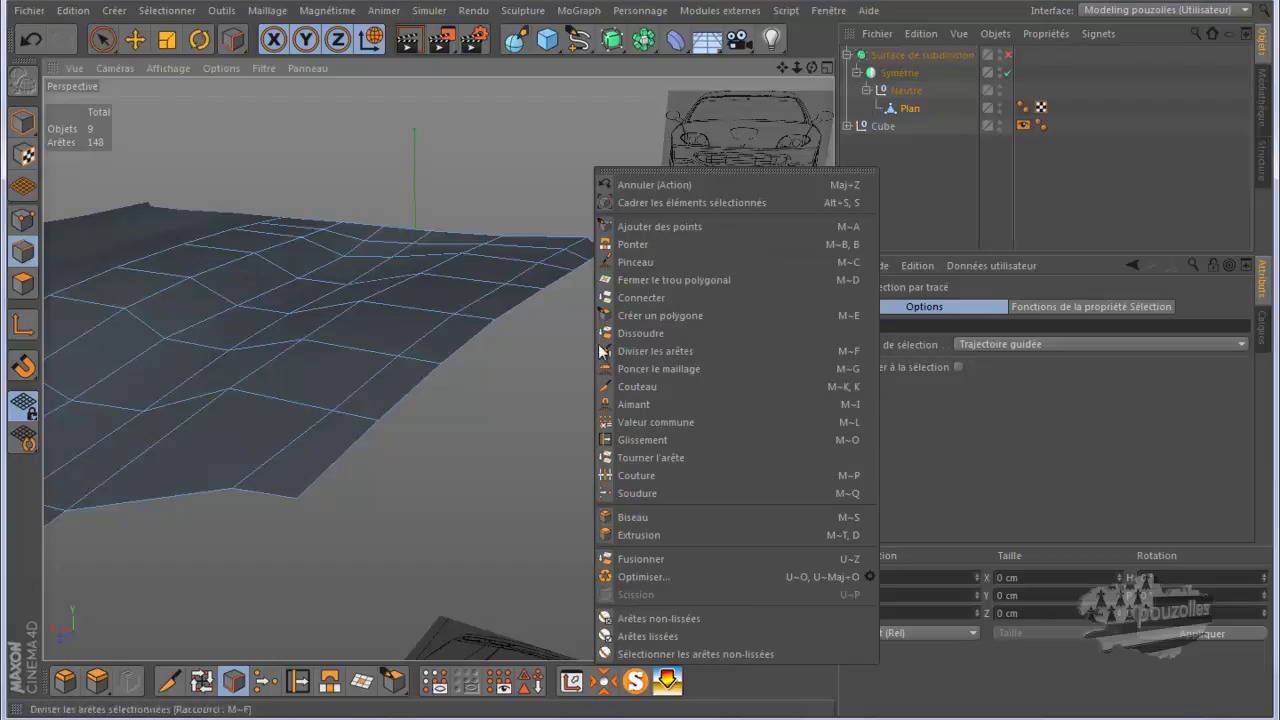
left_click(236, 688)
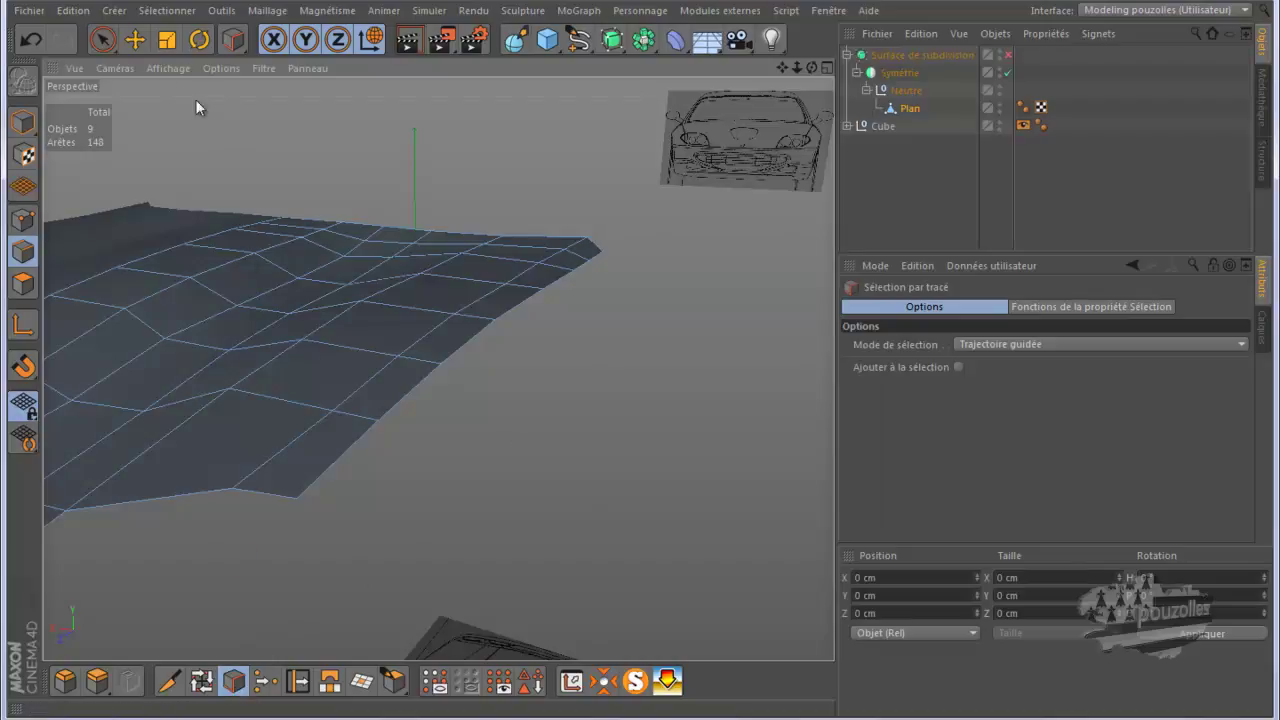
left_click(166, 10)
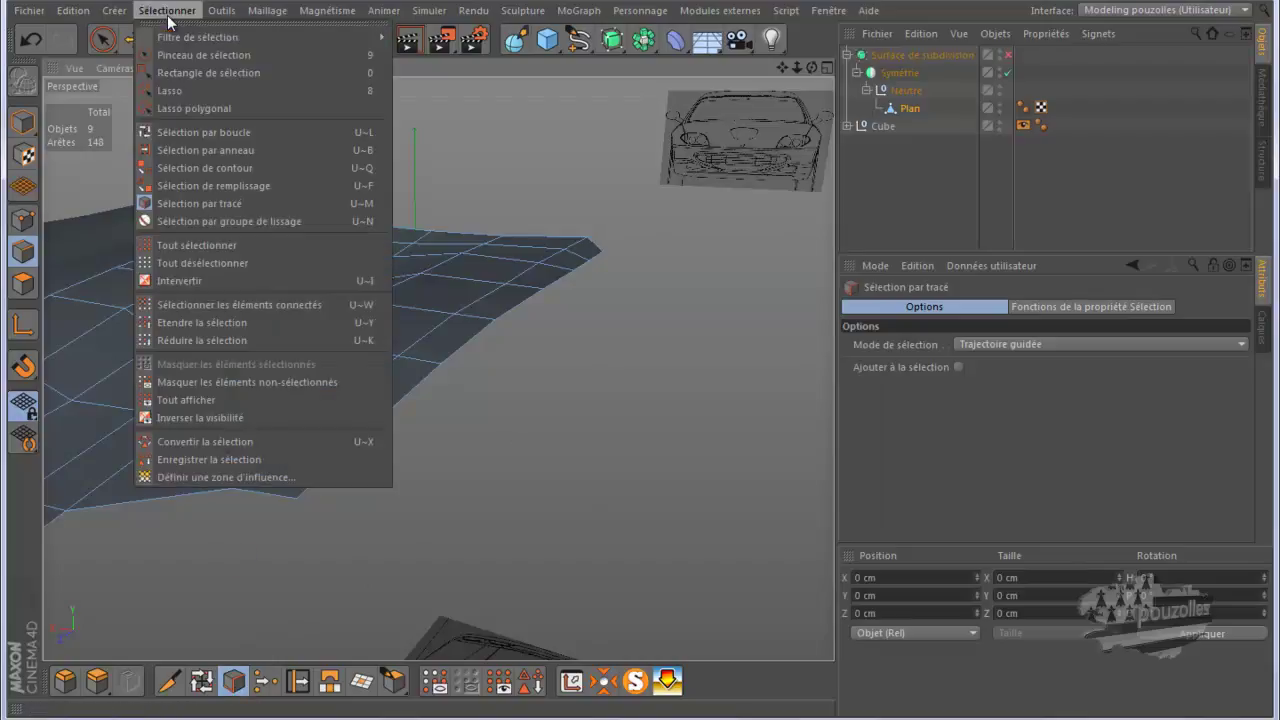
left_click(190, 203)
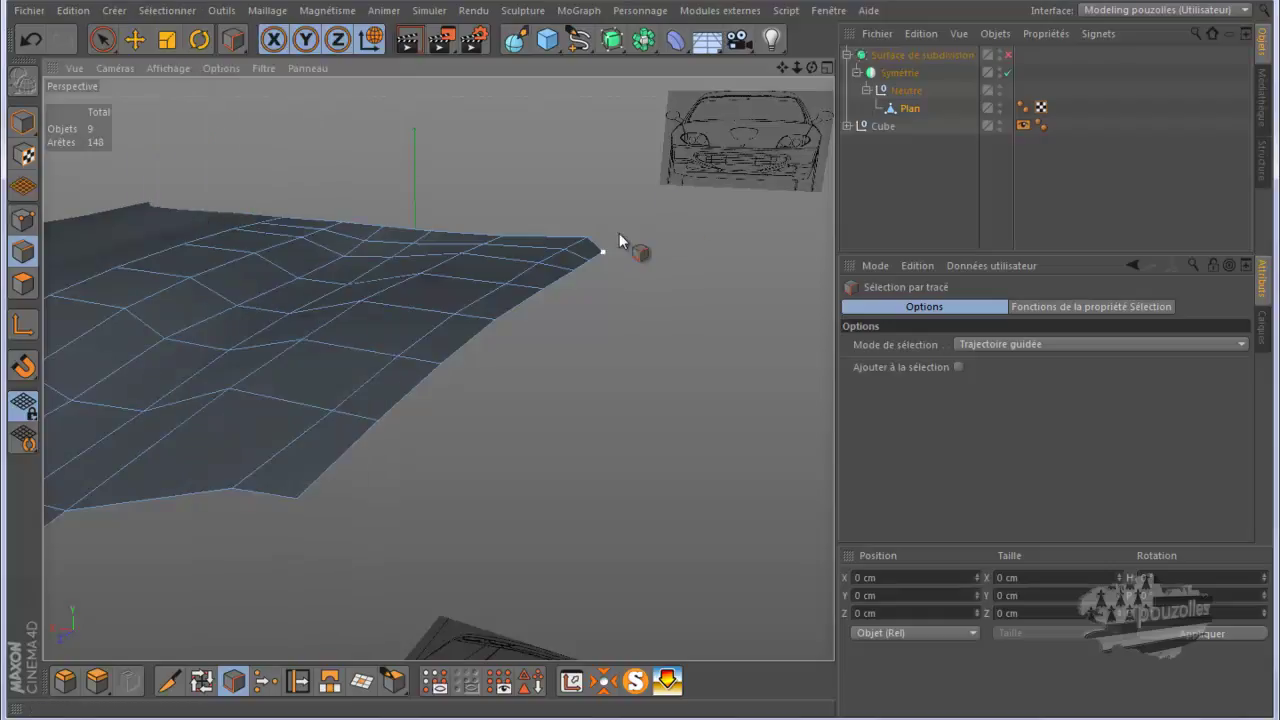
left_click_drag(603, 253, 537, 293)
left_click_drag(435, 390, 334, 527)
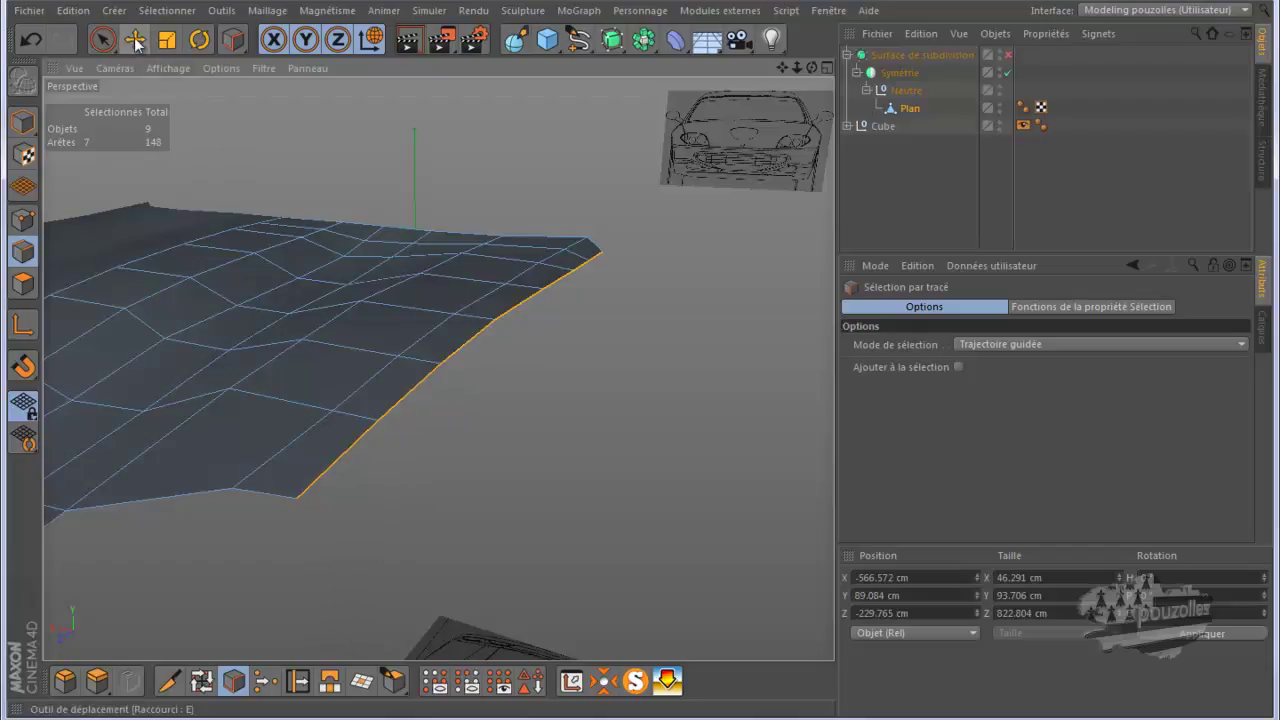
Extrude the selected side edges straight down to about Y 21.4 cm against the side blueprint
key("e")
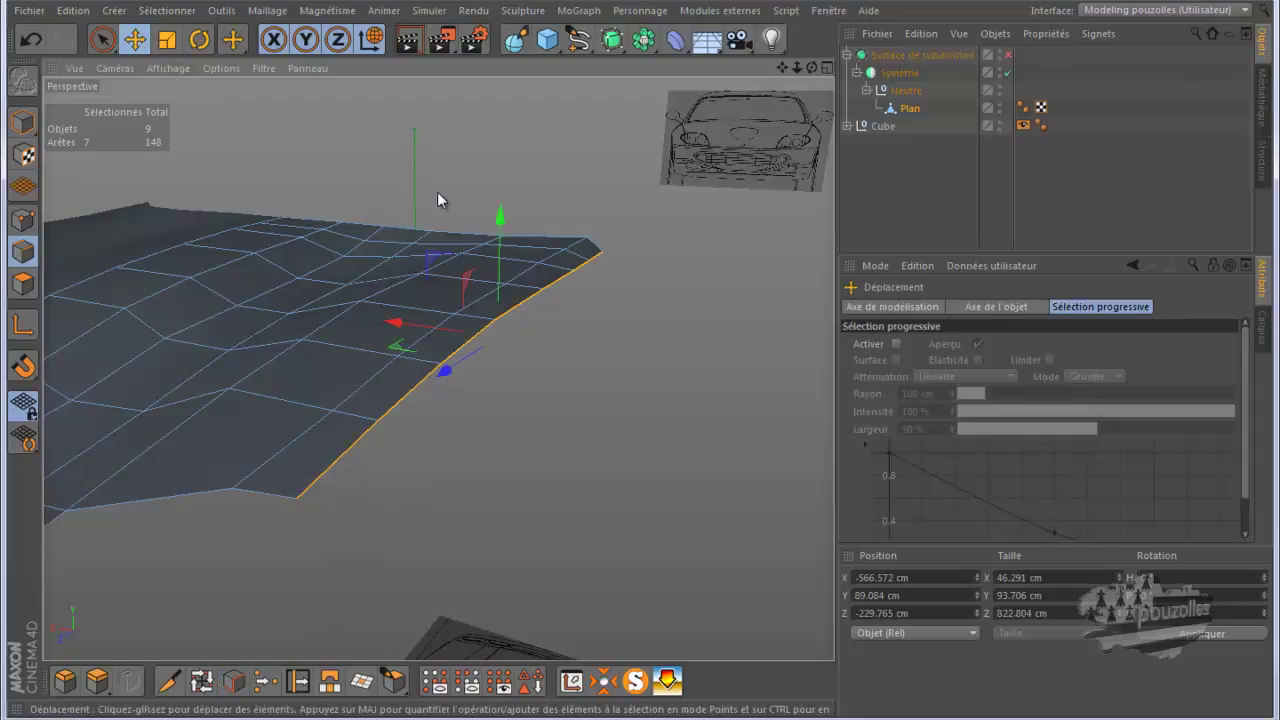
middle_click(570, 377)
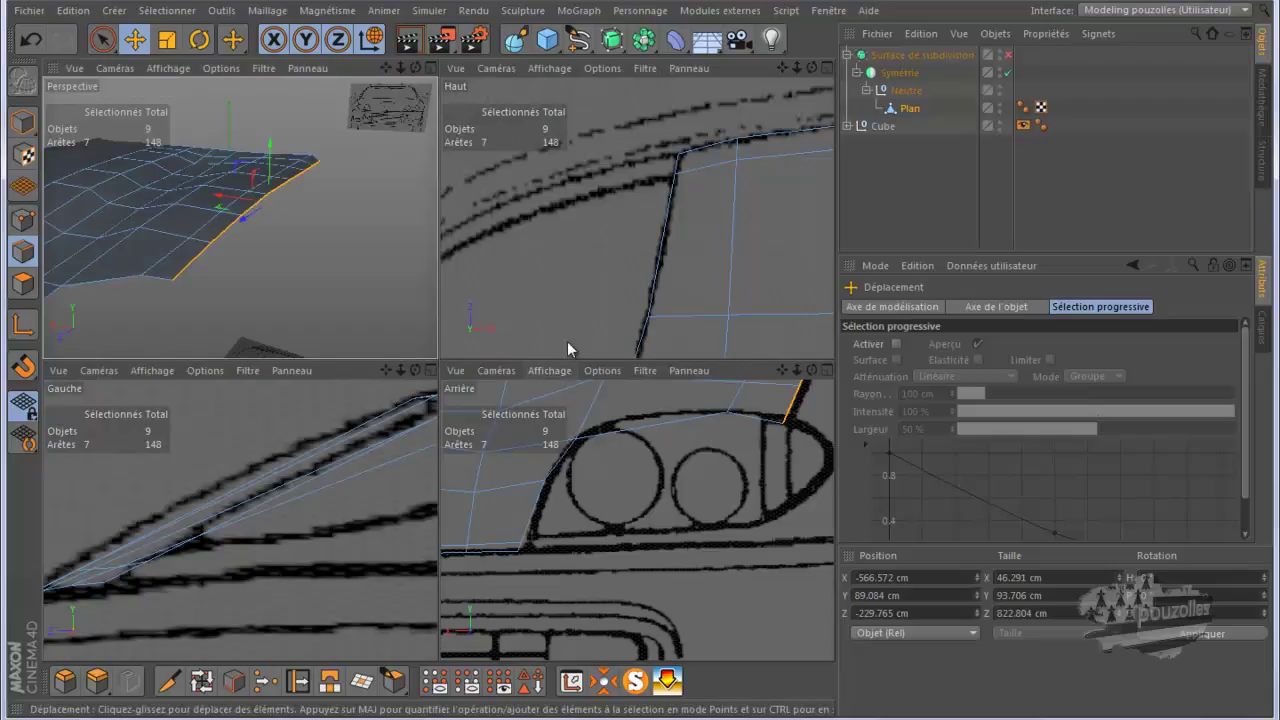
scroll(567, 341, "down", 8)
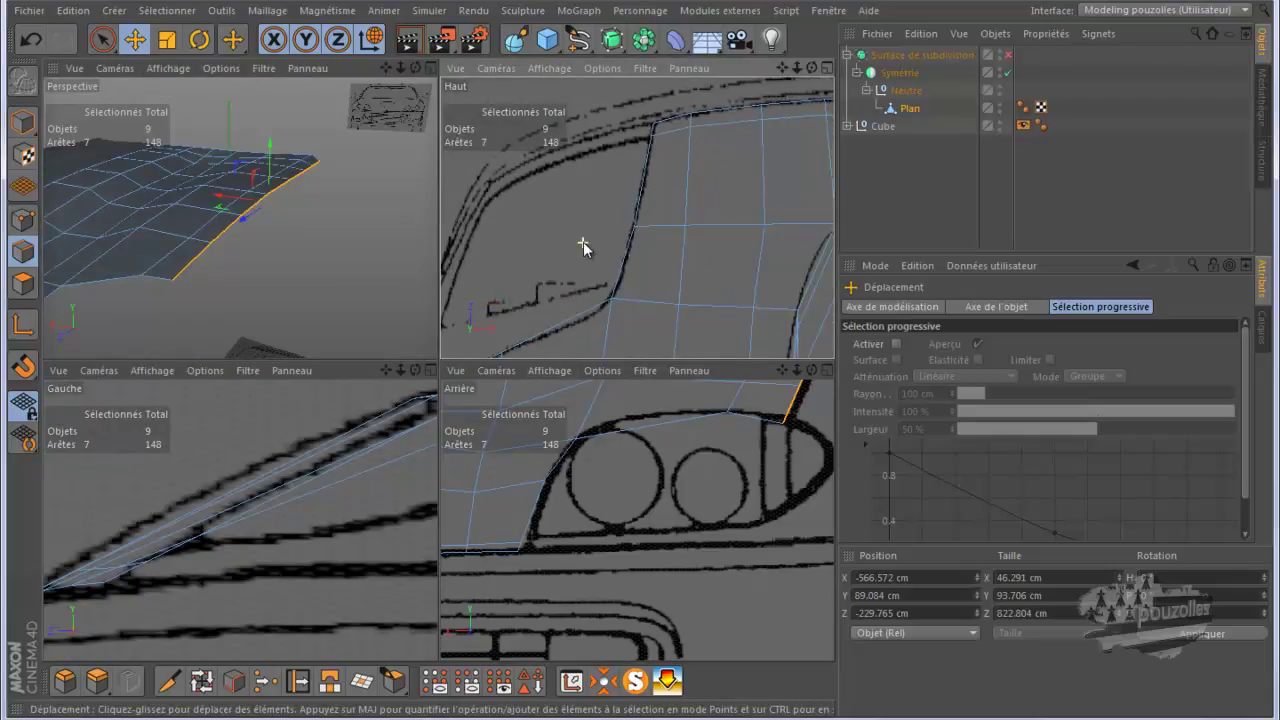
scroll(612, 180, "down", 10)
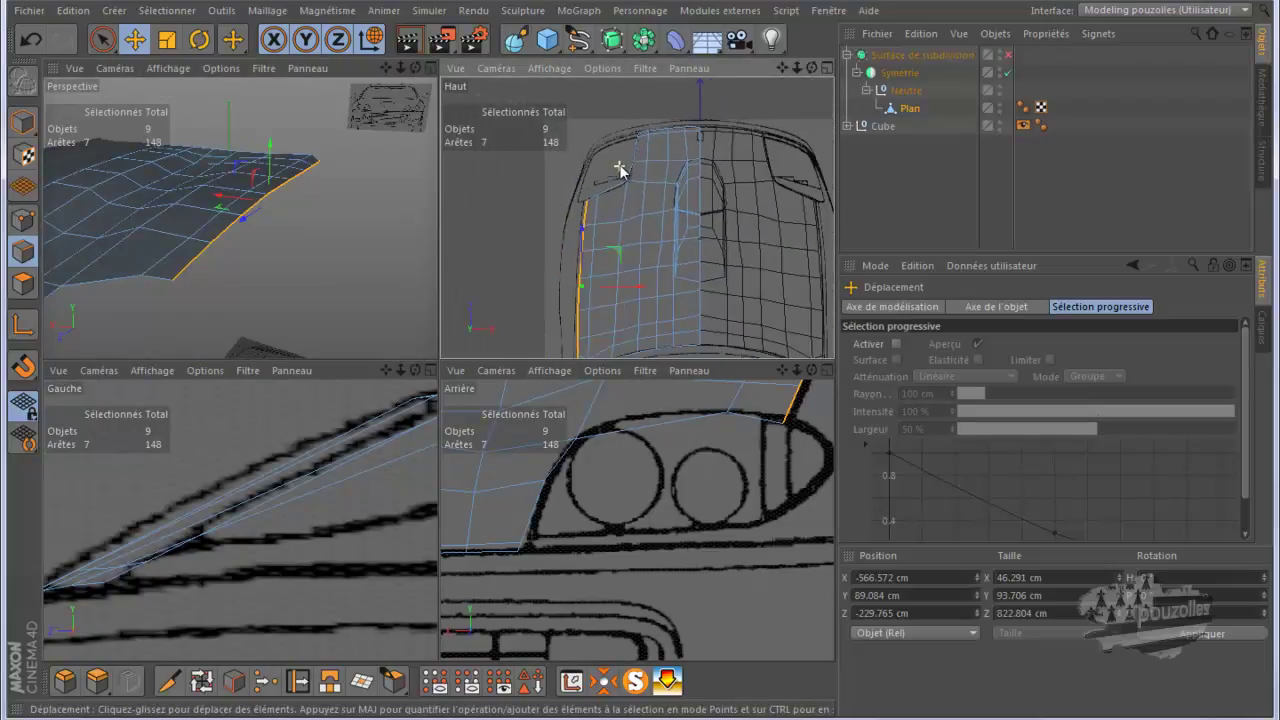
scroll(622, 436, "down", 8)
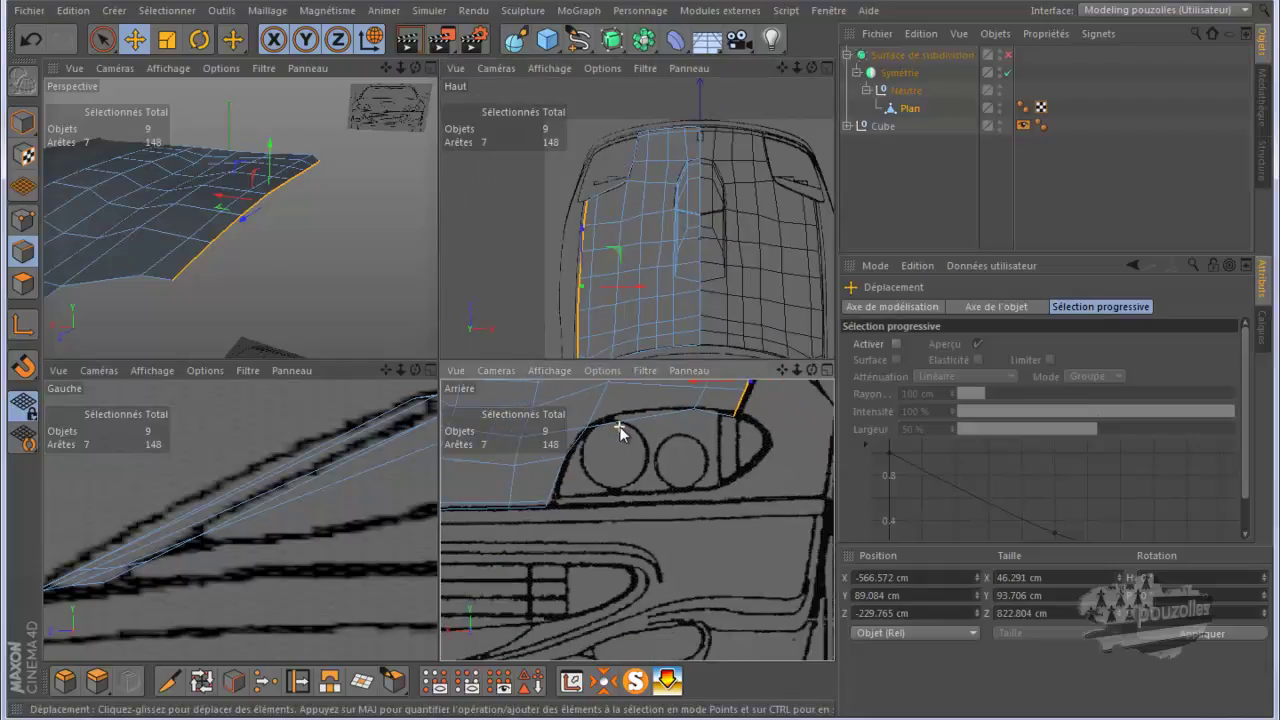
scroll(628, 483, "down", 4)
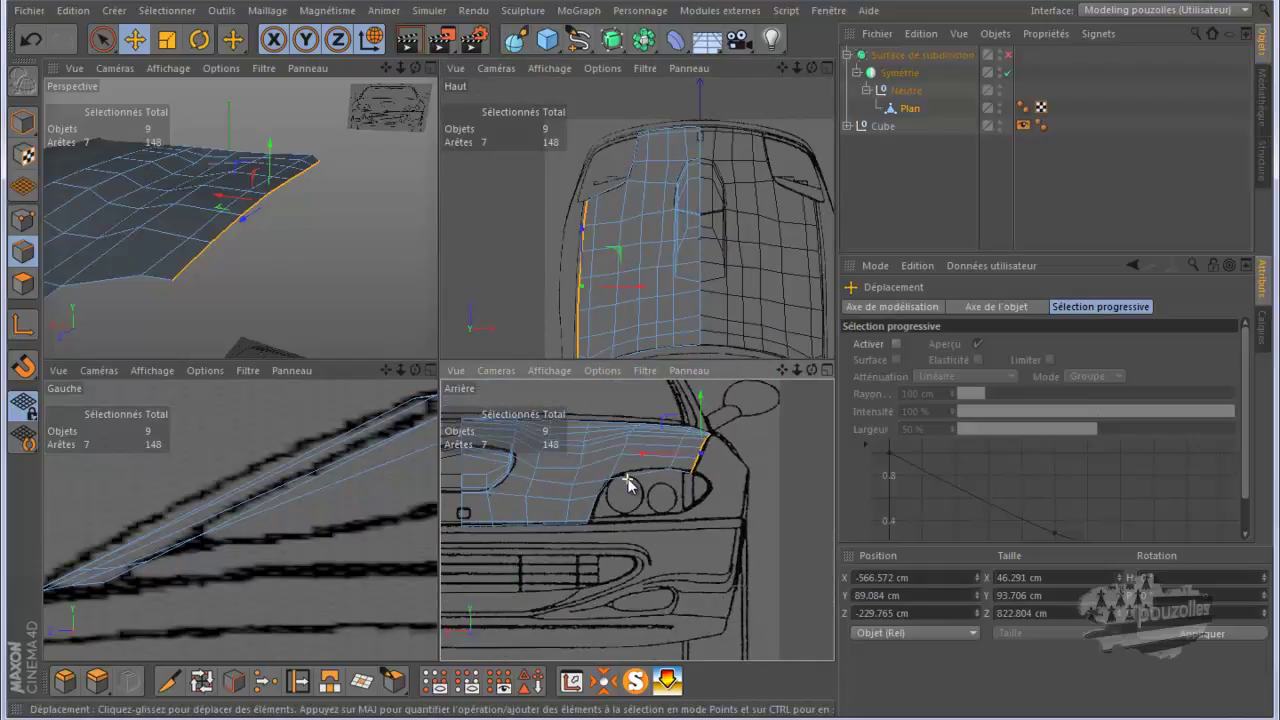
scroll(332, 512, "down", 3)
middle_click(332, 505)
scroll(240, 449, "up", 4)
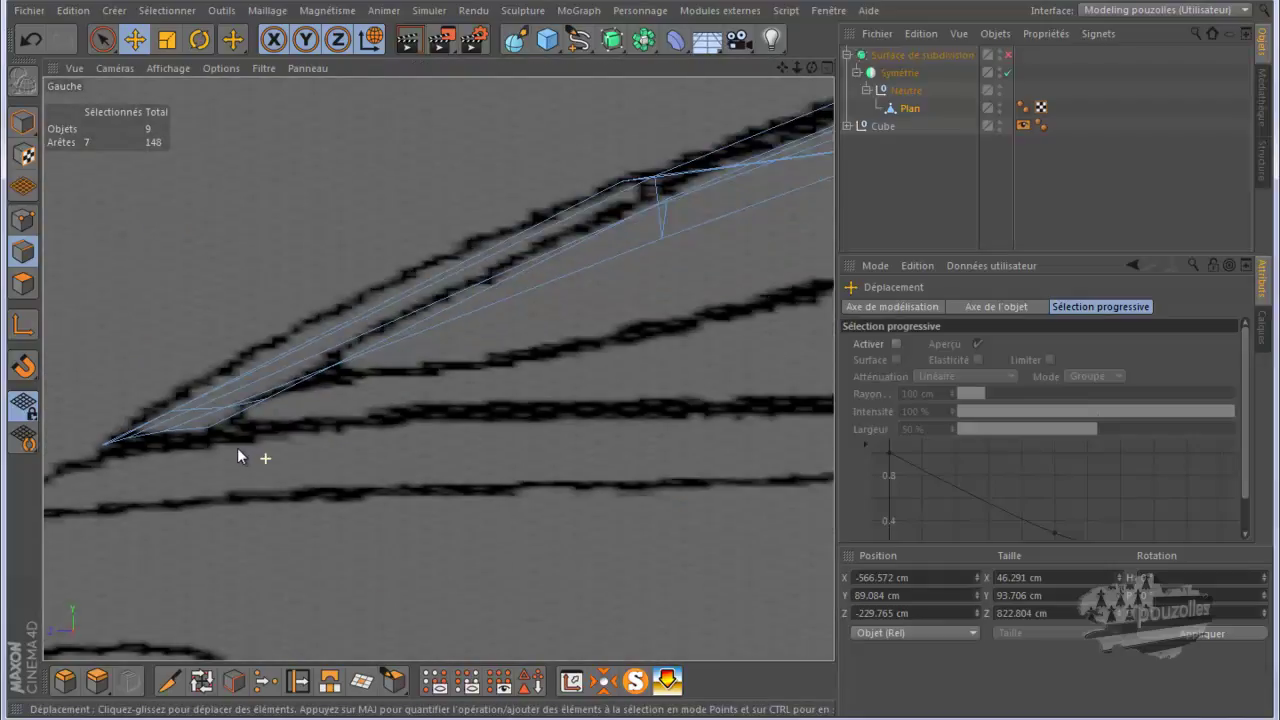
scroll(200, 438, "down", 6)
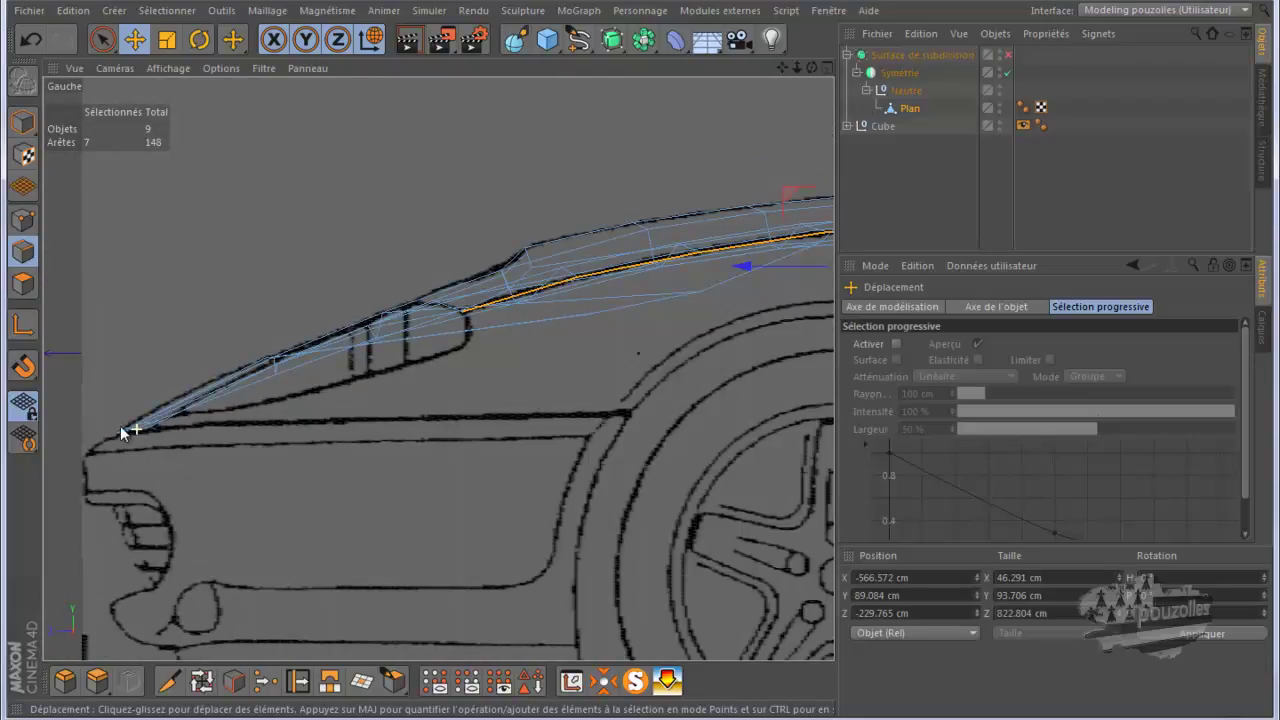
scroll(114, 421, "down", 3)
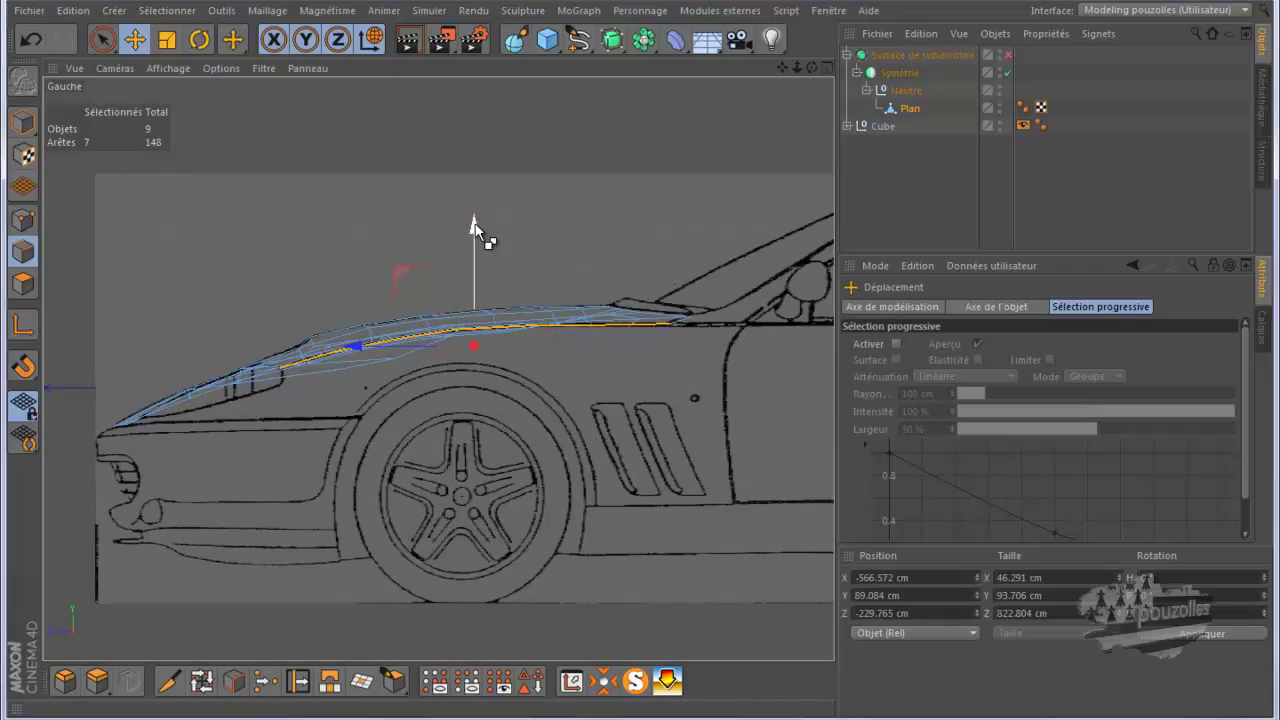
left_click_drag(476, 228, 478, 254)
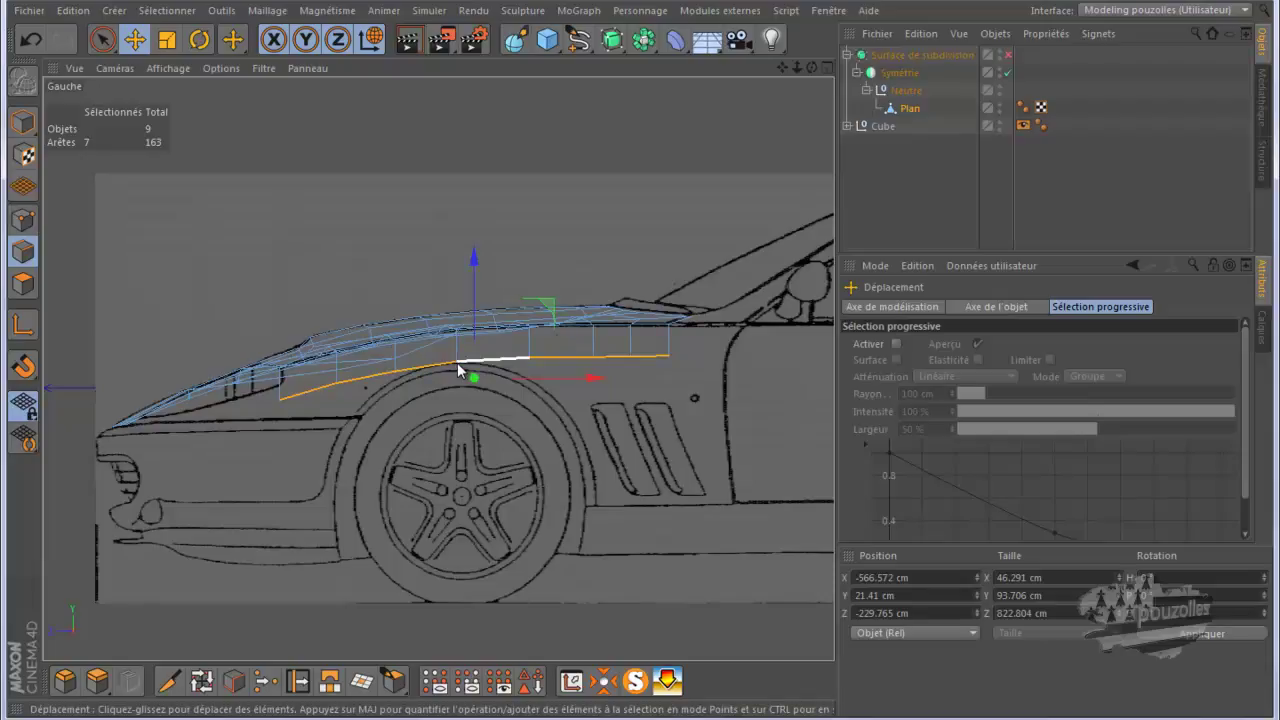
Move the extruded edges outward to about X -668 cm, reaching the fender outline on the front blueprint
middle_click(278, 290)
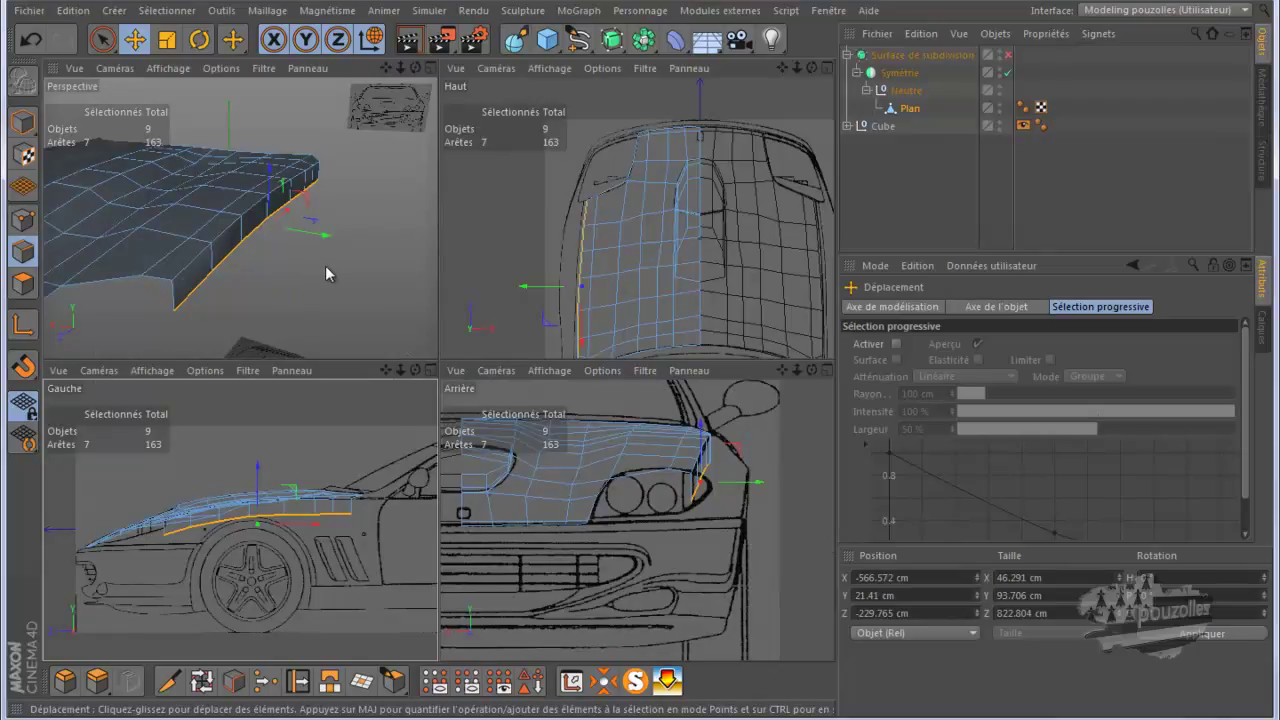
middle_click(713, 519)
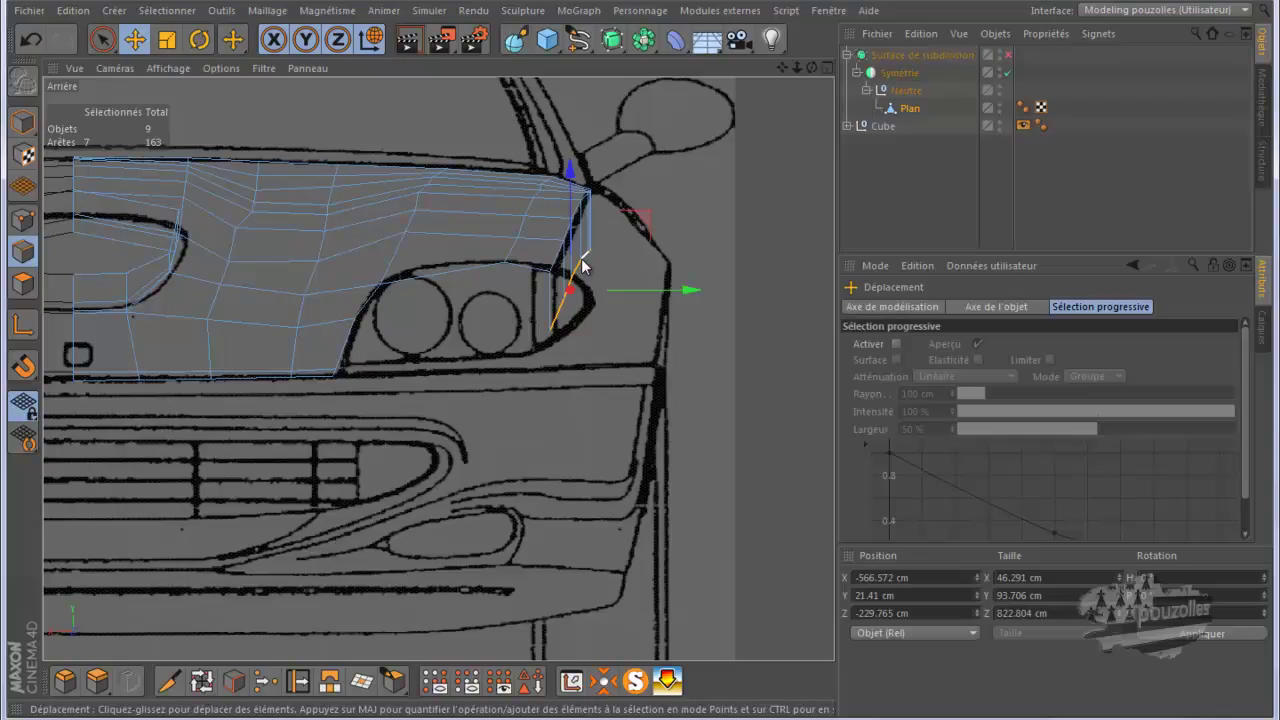
middle_click(571, 405)
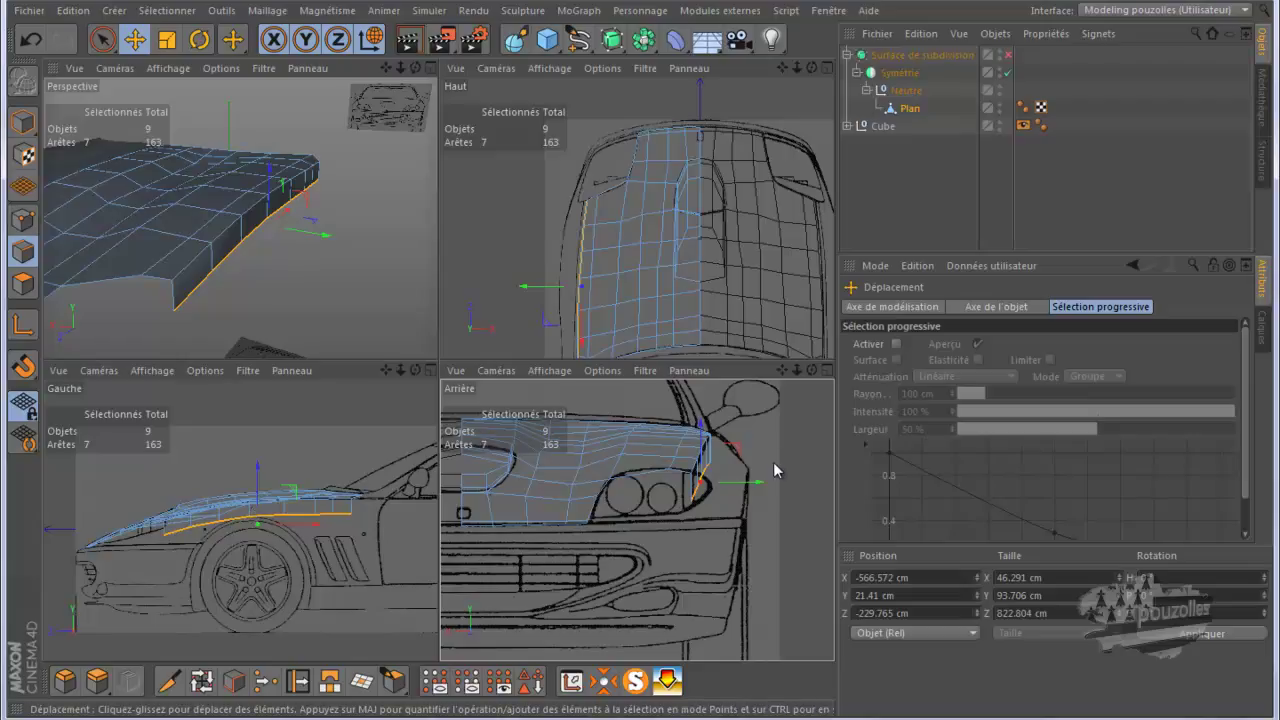
middle_click(773, 462)
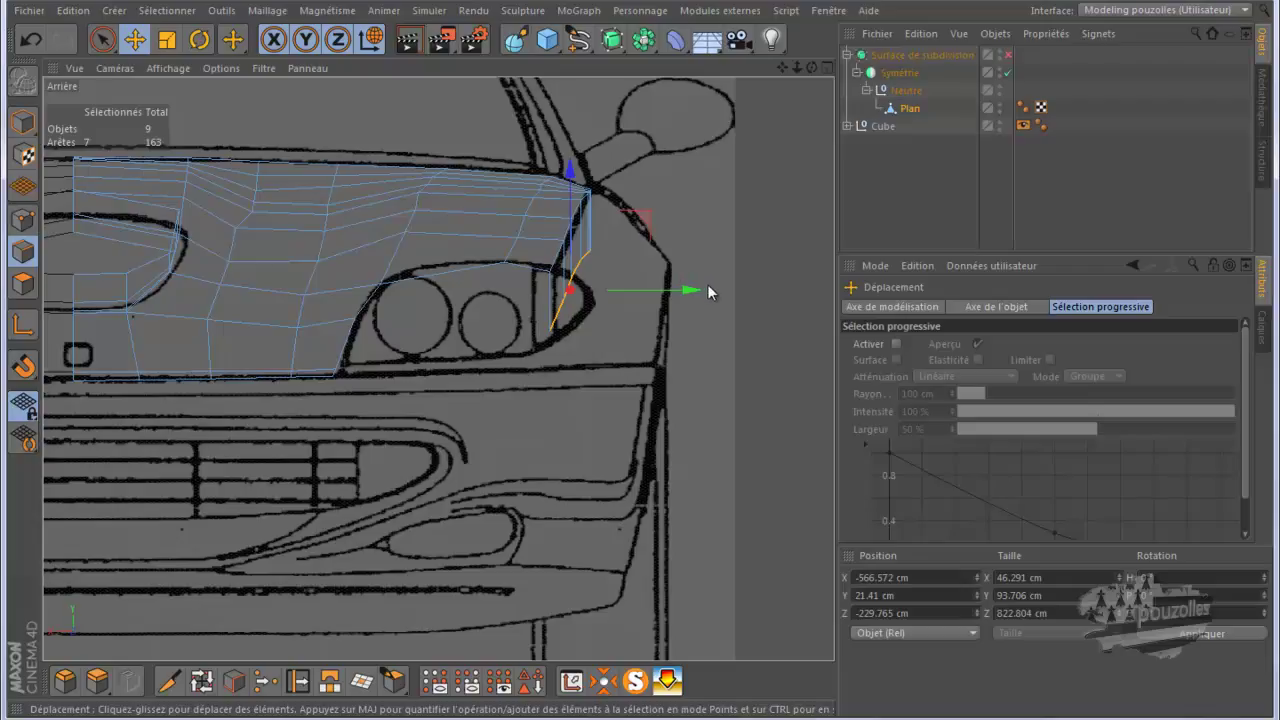
left_click_drag(690, 289, 780, 294)
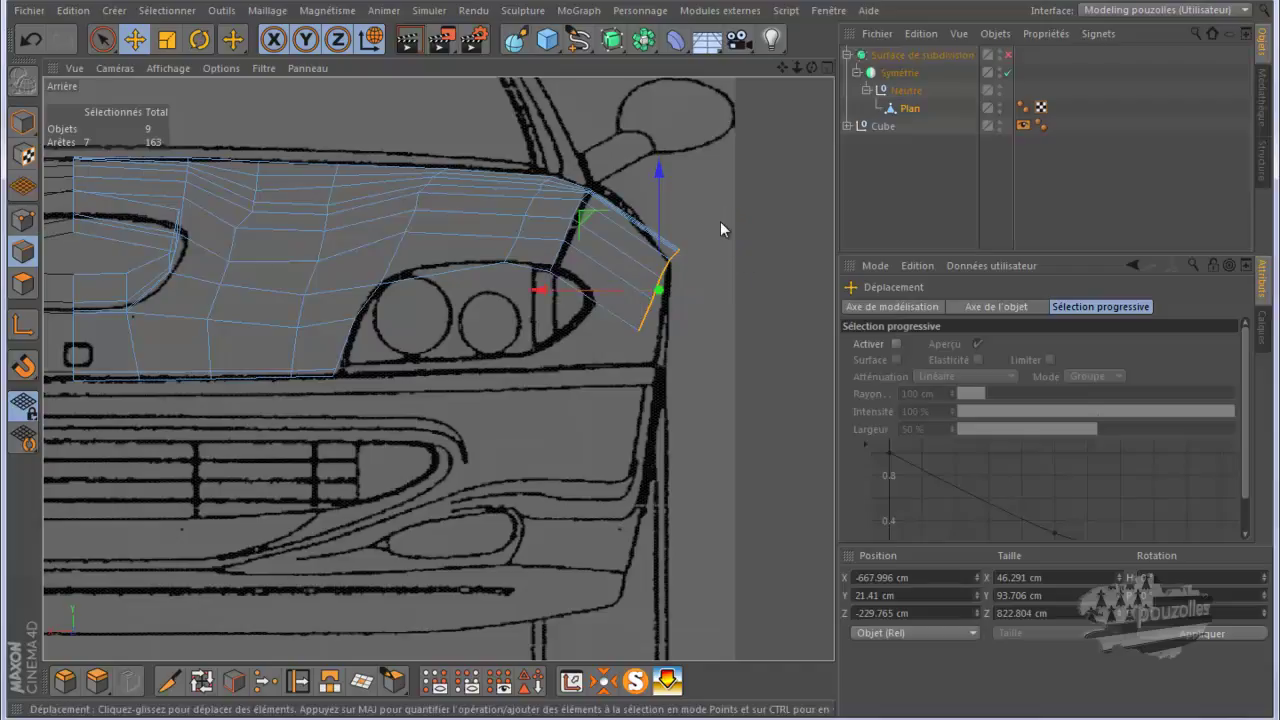
Shift the selected fender edges inward to about X -661 cm against the top blueprint
middle_click(291, 437)
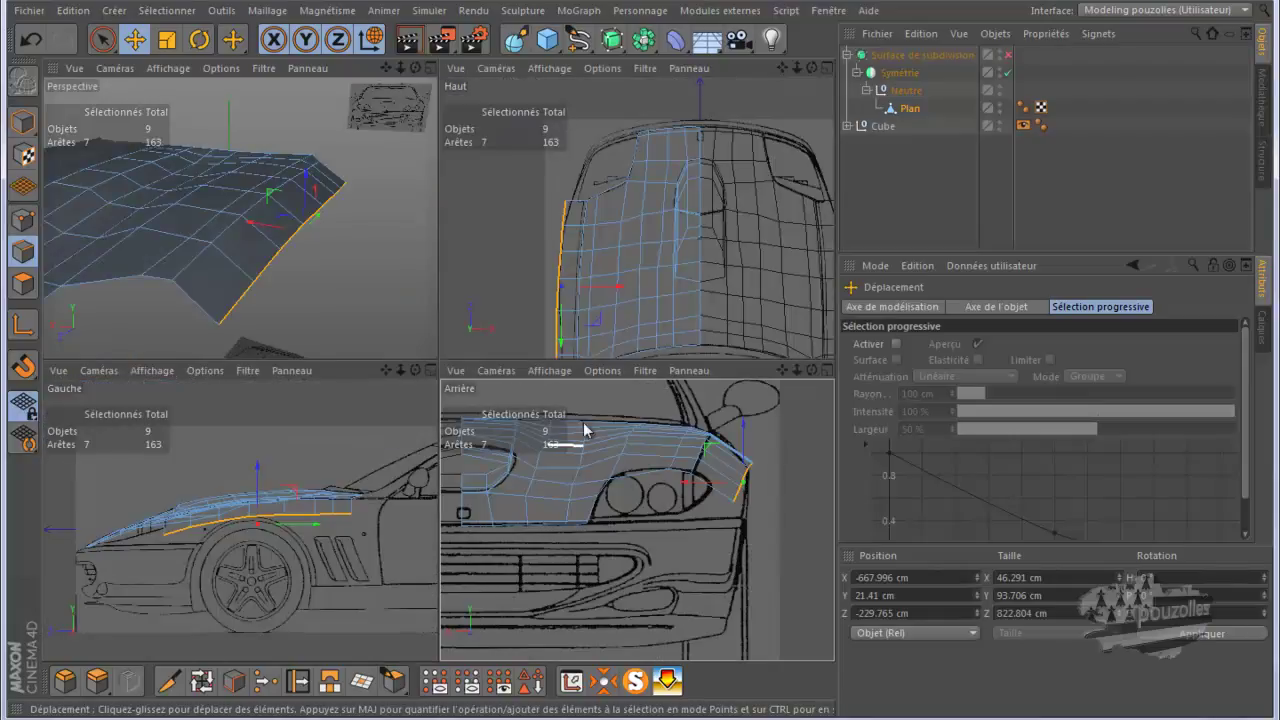
middle_click(539, 256)
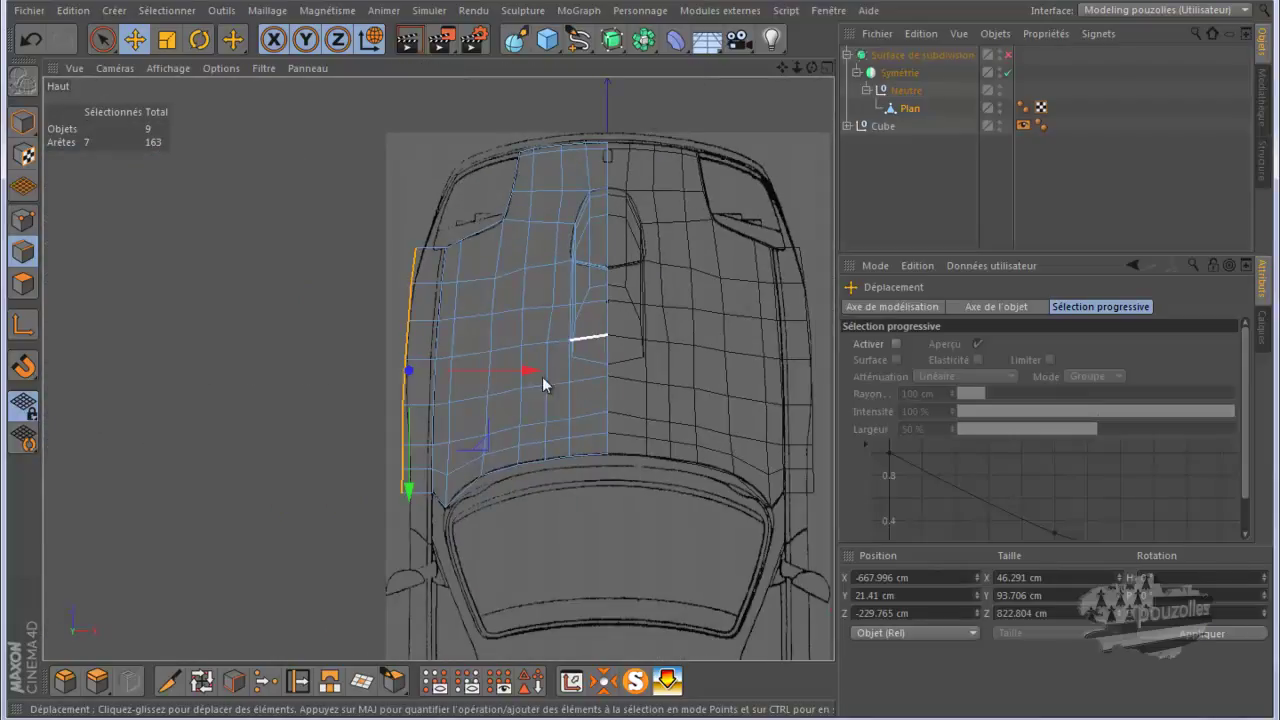
scroll(400, 420, "up", 5)
scroll(435, 348, "up", 1)
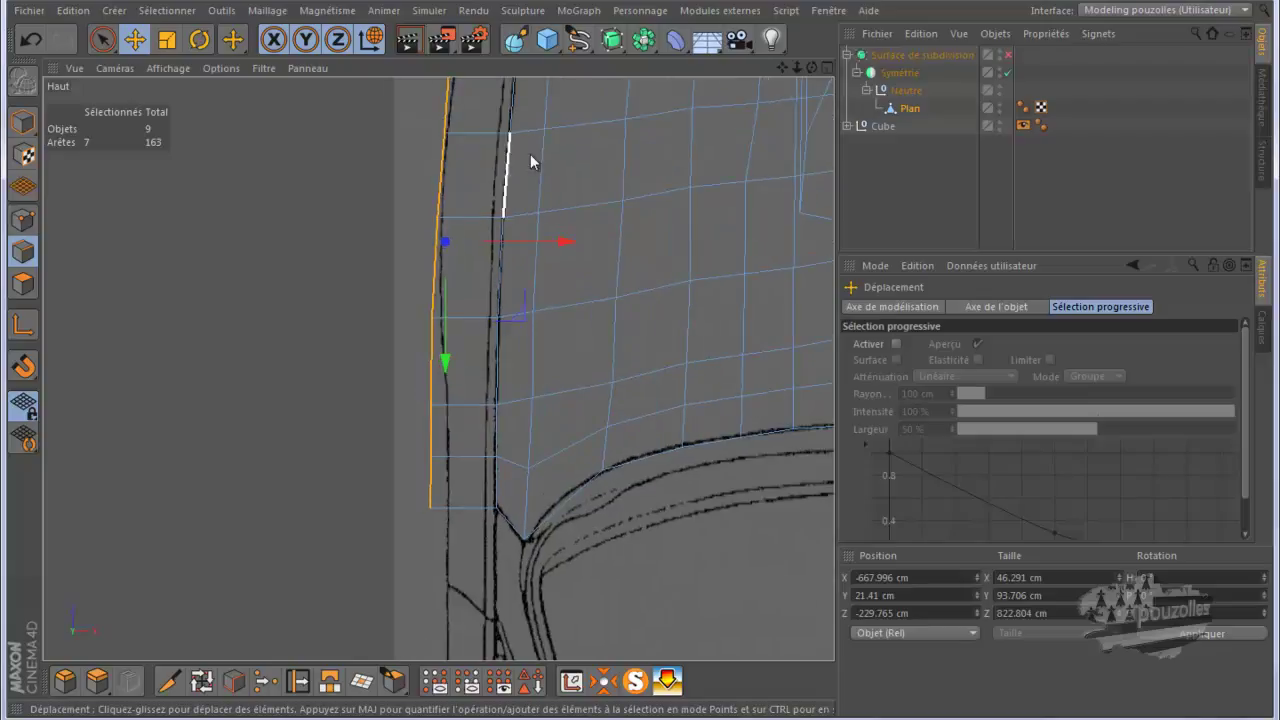
middle_click_drag(439, 369, 404, 485, "alt")
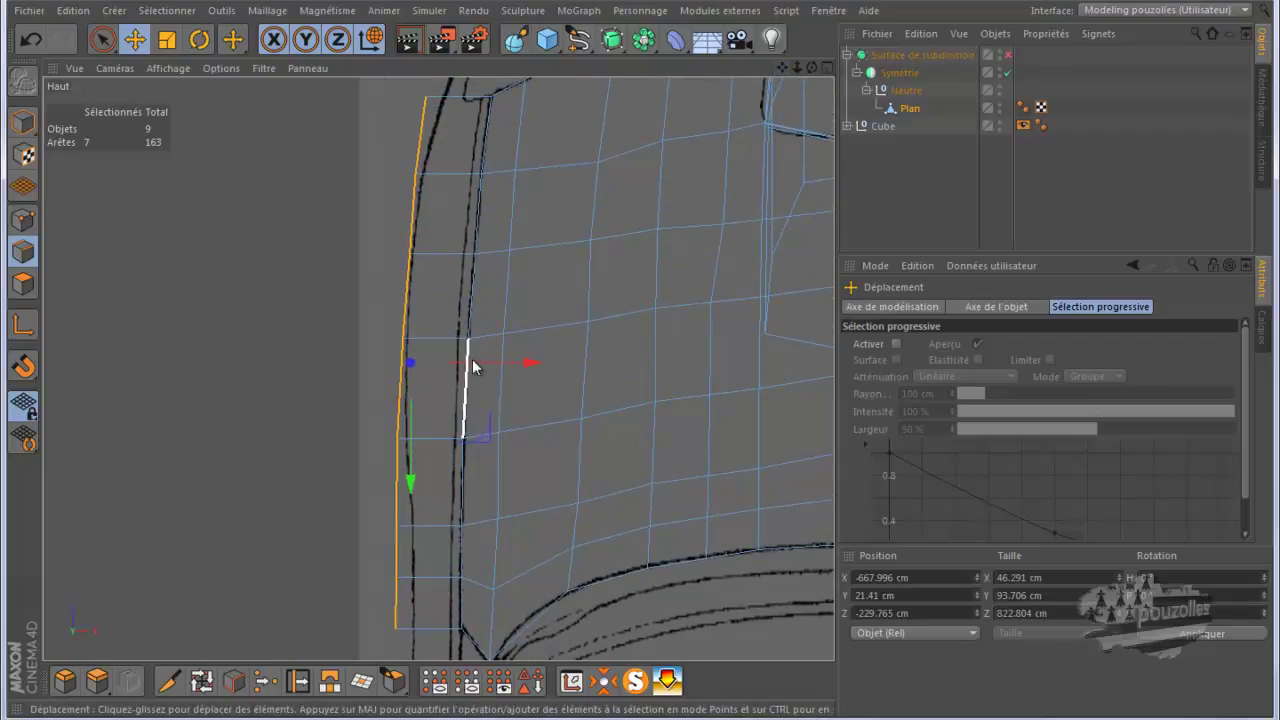
left_click_drag(482, 363, 488, 361)
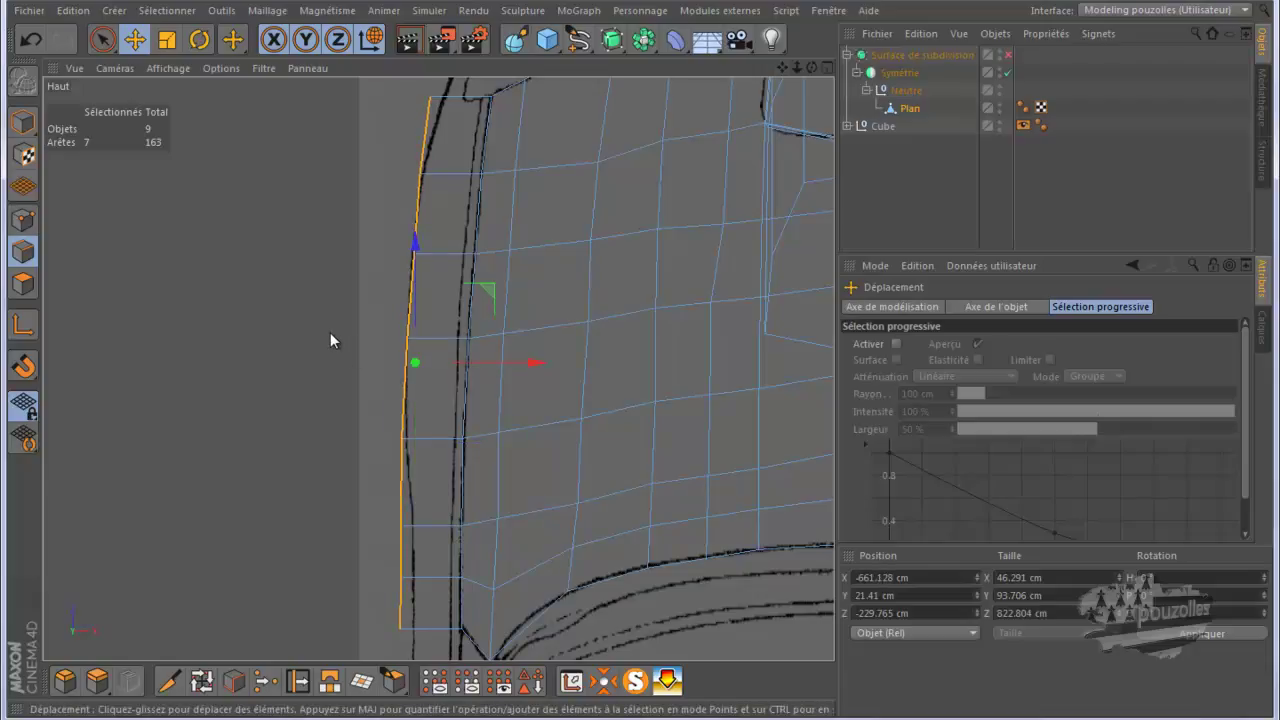
Switch to point editing and align the three frontmost outer fender points with the body outline on the top blueprint
left_click(23, 219)
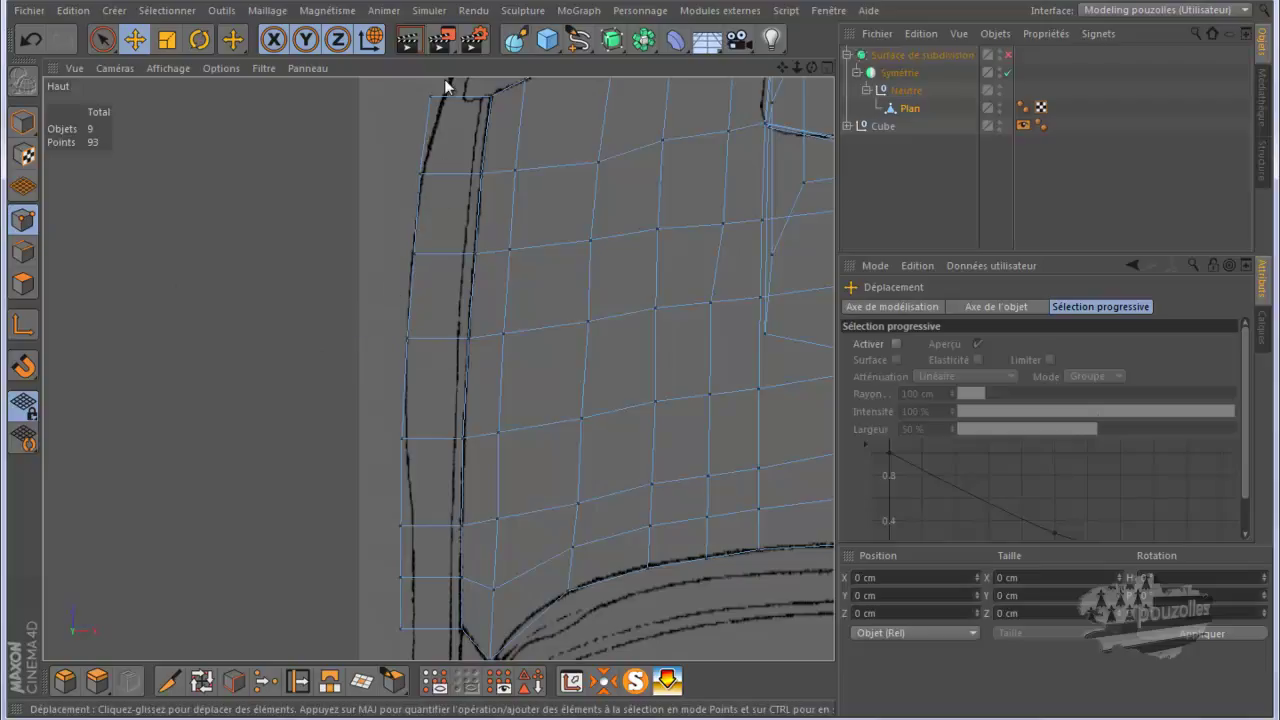
scroll(444, 79, "up", 5)
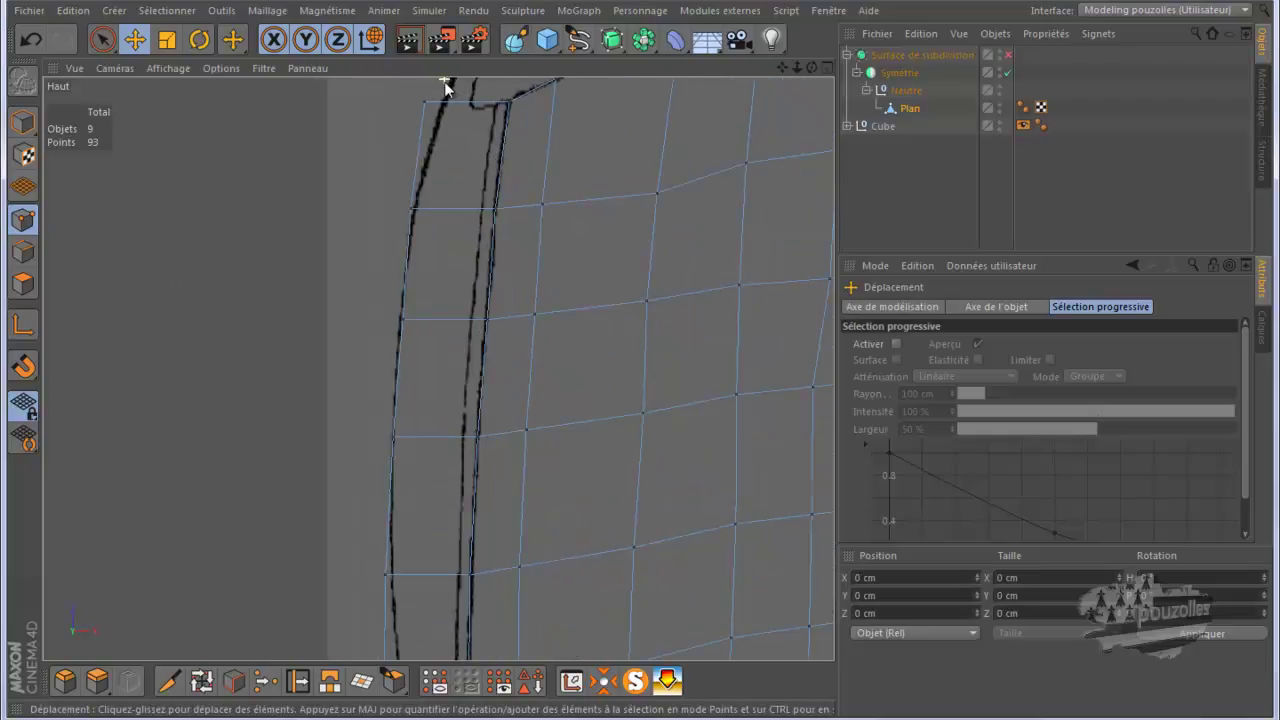
left_click(101, 40)
left_click(409, 126)
left_click_drag(474, 133, 511, 140)
left_click(390, 309)
left_click_drag(427, 306, 441, 305)
scroll(441, 300, "down", 3)
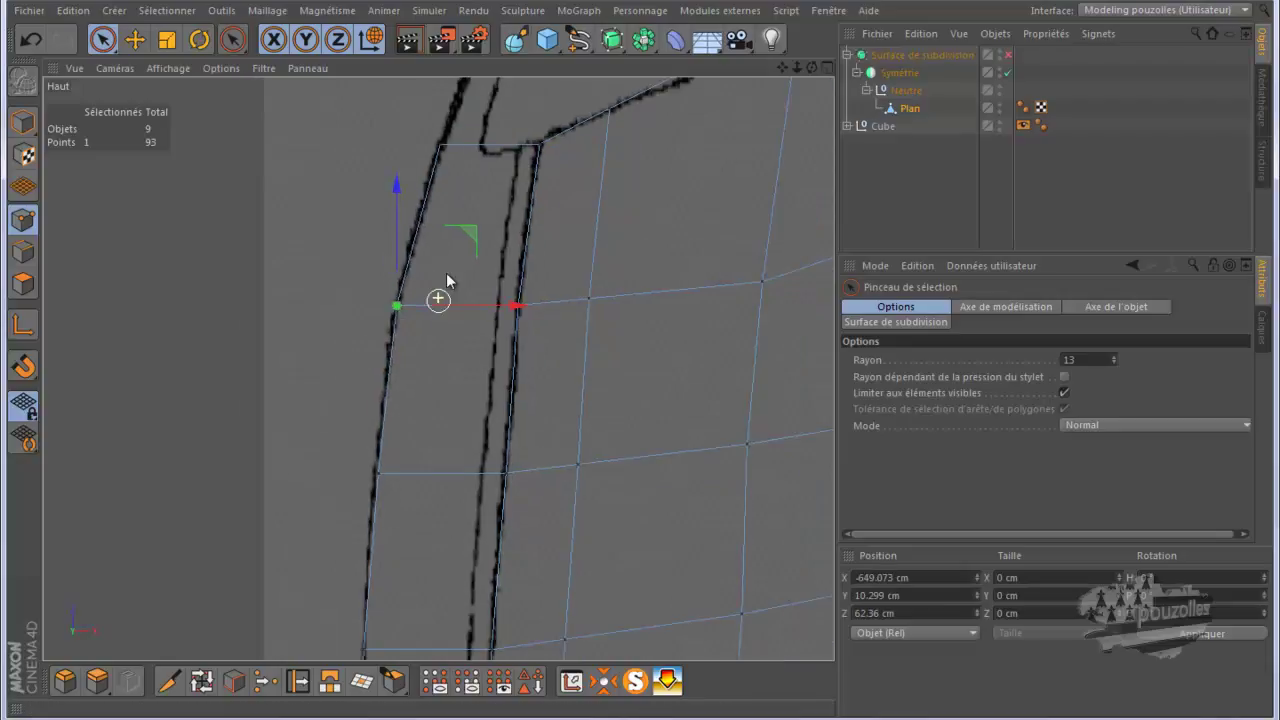
left_click(402, 400)
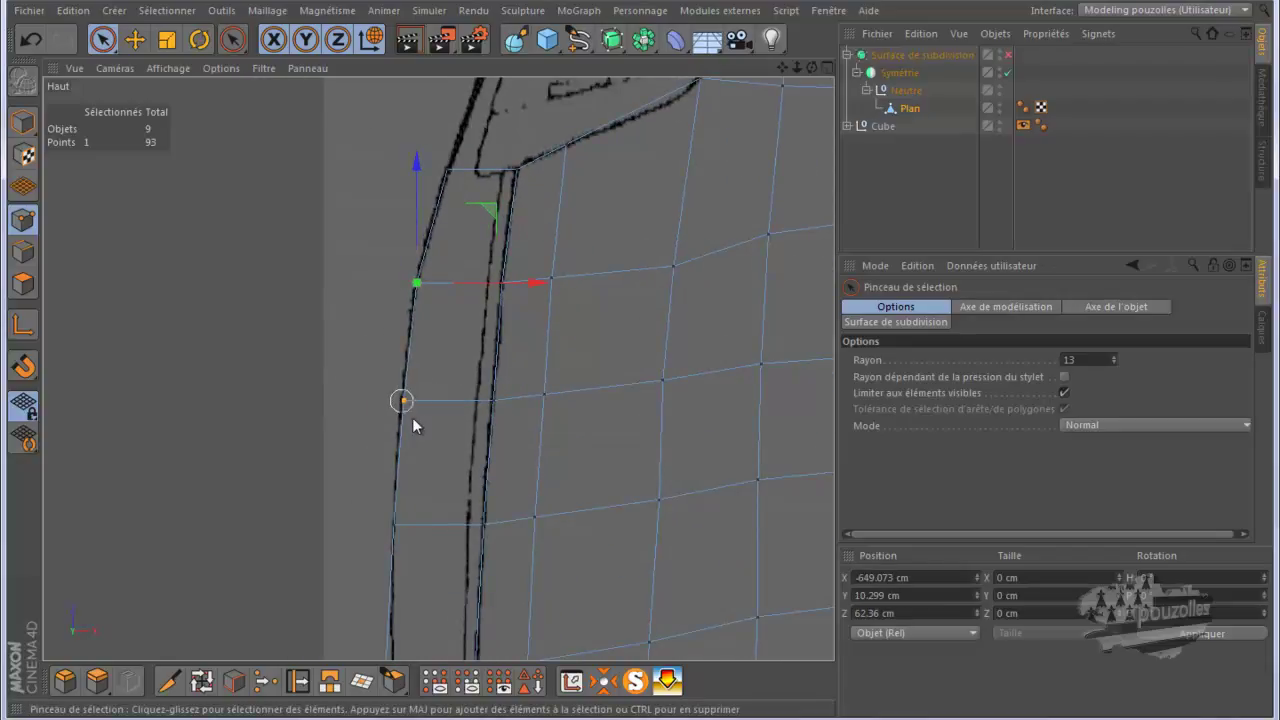
scroll(408, 415, "up", 3)
left_click_drag(454, 392, 452, 393)
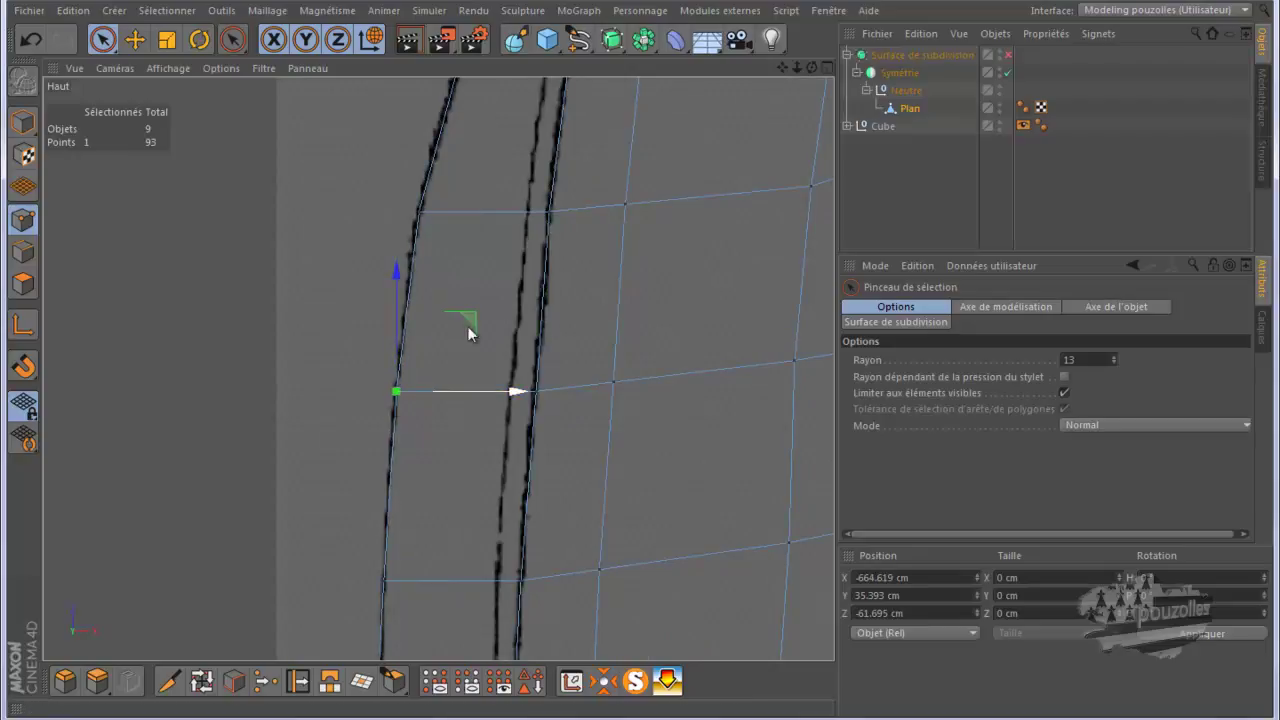
Move the next two outer points behind the fender's middle inward onto the top blueprint outline, the rearmost of them to about X -664.5 cm
middle_click_drag(481, 271, 503, 194, "alt")
scroll(503, 194, "down", 5)
scroll(558, 349, "down", 2)
middle_click_drag(505, 465, 576, 303, "alt")
scroll(576, 303, "down", 2)
scroll(590, 380, "up", 1)
middle_click_drag(590, 380, 541, 388, "alt")
scroll(541, 388, "up", 5)
scroll(500, 357, "up", 1)
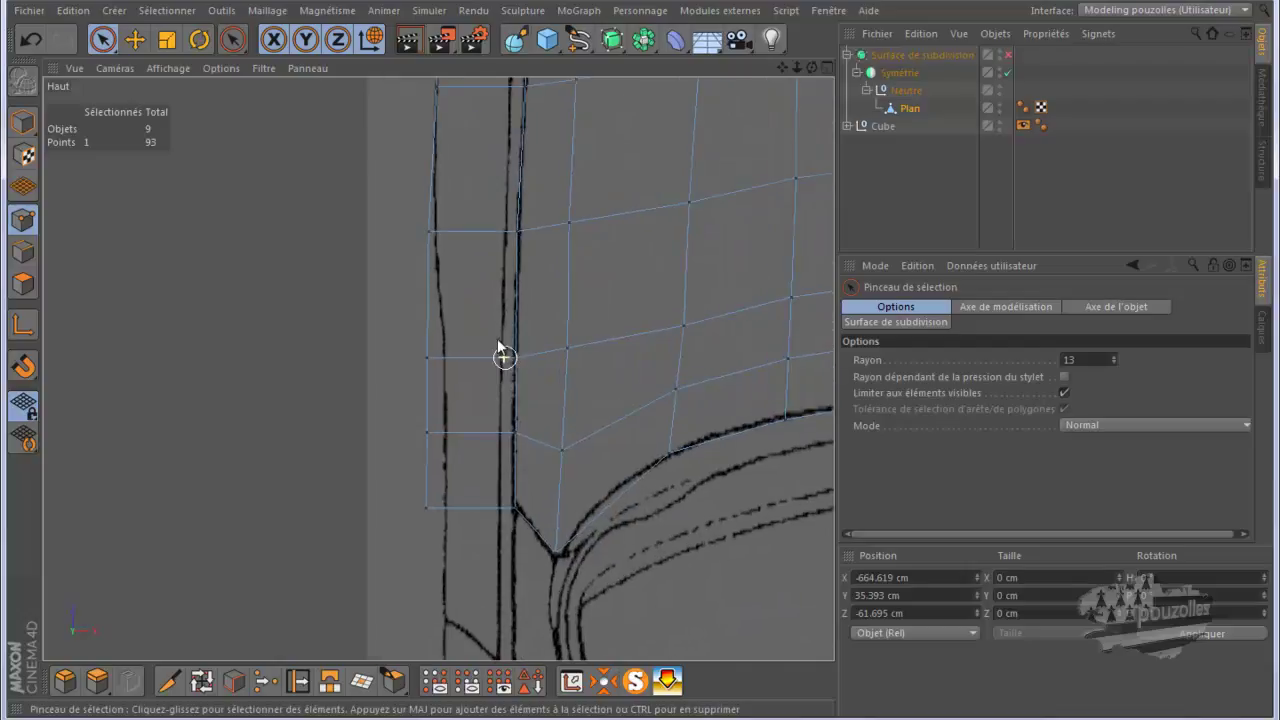
left_click(430, 231)
left_click_drag(471, 231, 477, 231)
left_click(427, 359)
left_click_drag(471, 355, 491, 360)
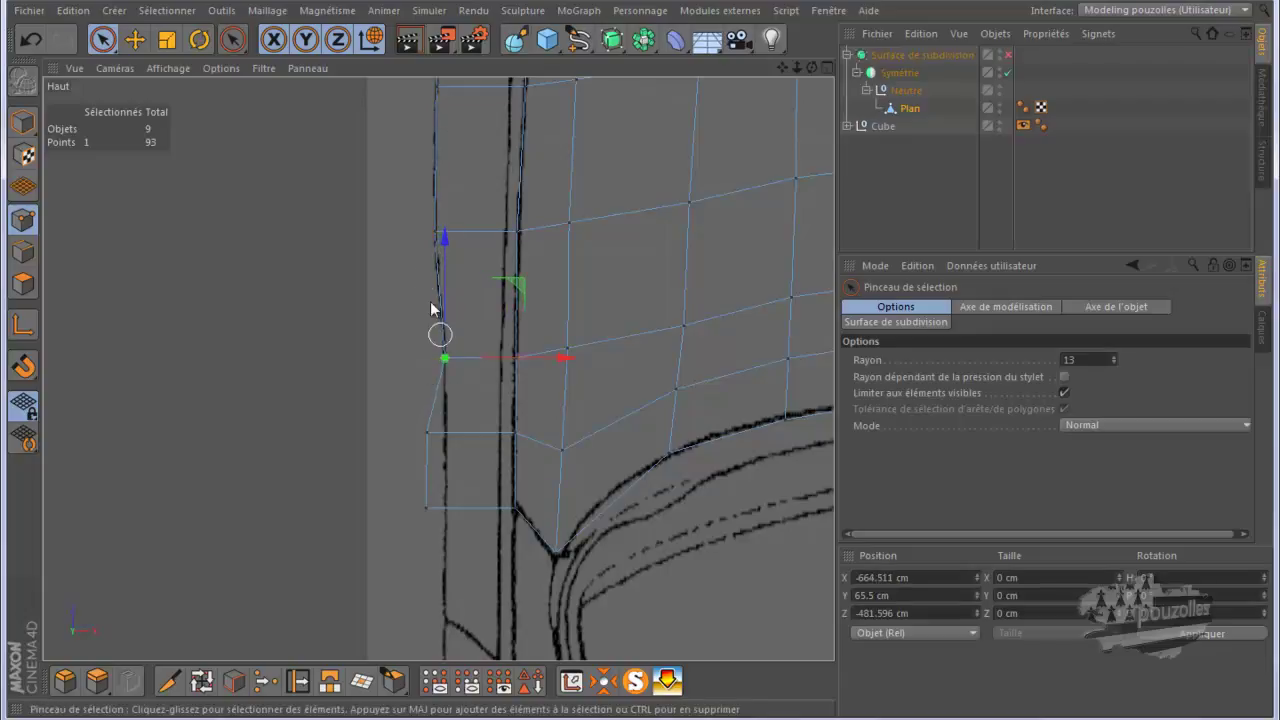
Move the last two rear outer points inward to about X -663 cm along the top blueprint outline
left_click(435, 429)
left_click_drag(476, 431, 496, 440)
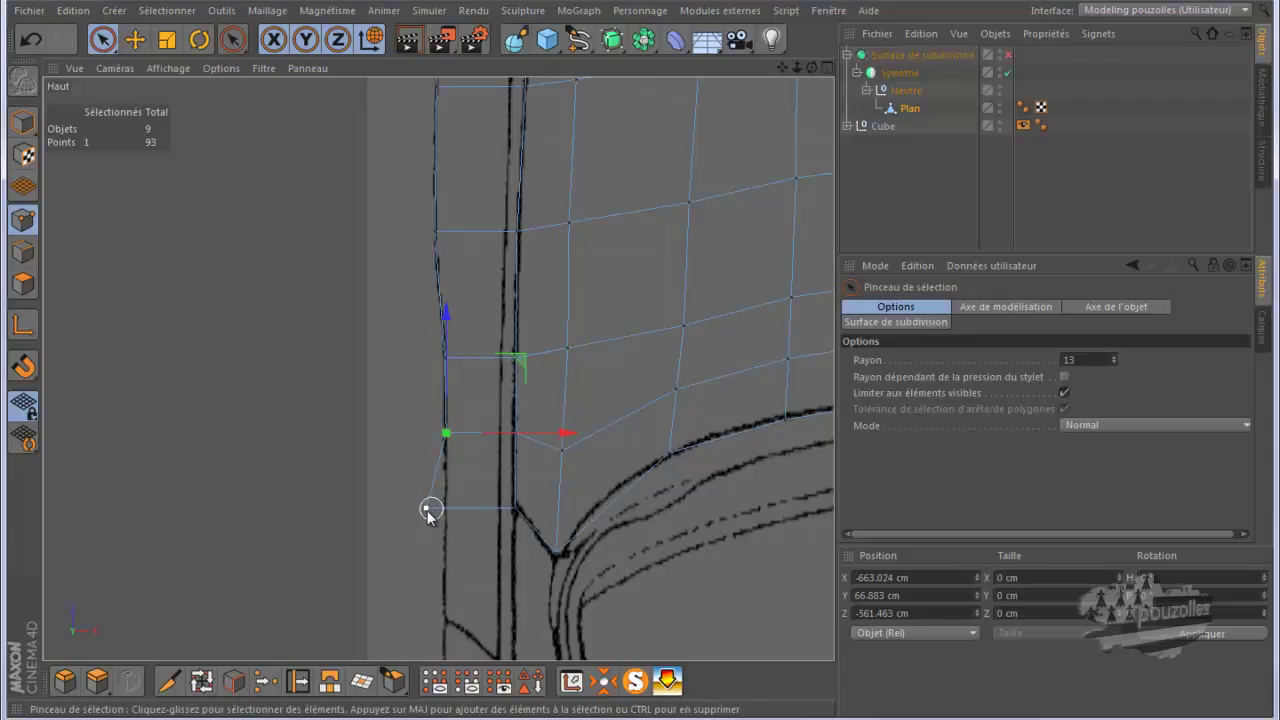
left_click(431, 510)
left_click_drag(491, 509, 507, 515)
In the side view, deselect the two edges above the wheel and extrude the remaining lower fender edges down to about Y -74.5 cm
middle_click(368, 452)
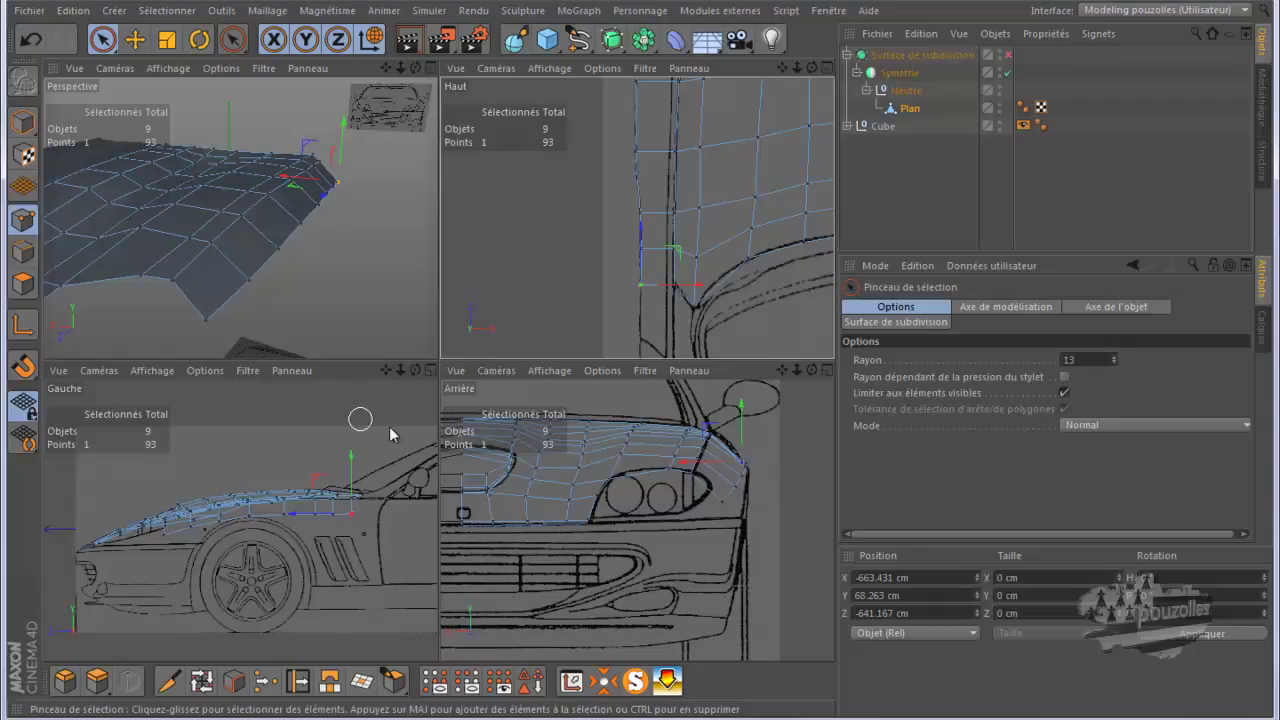
middle_click(735, 478)
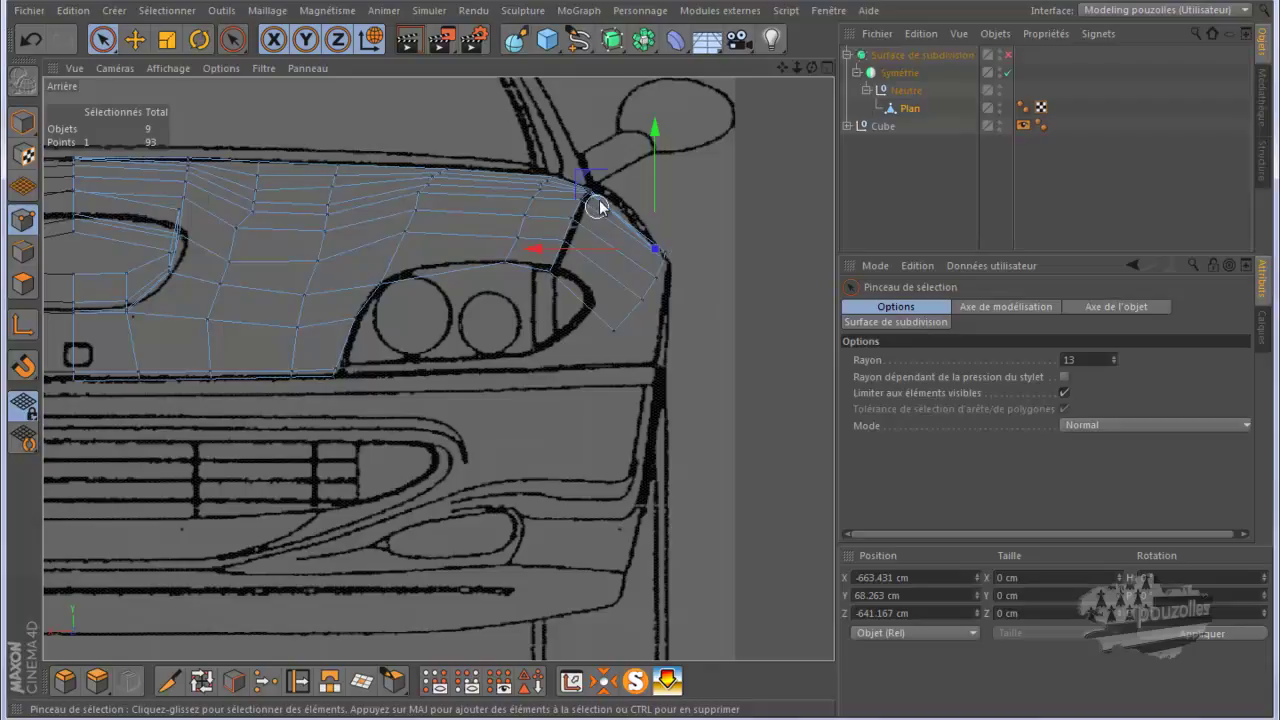
middle_click(597, 420)
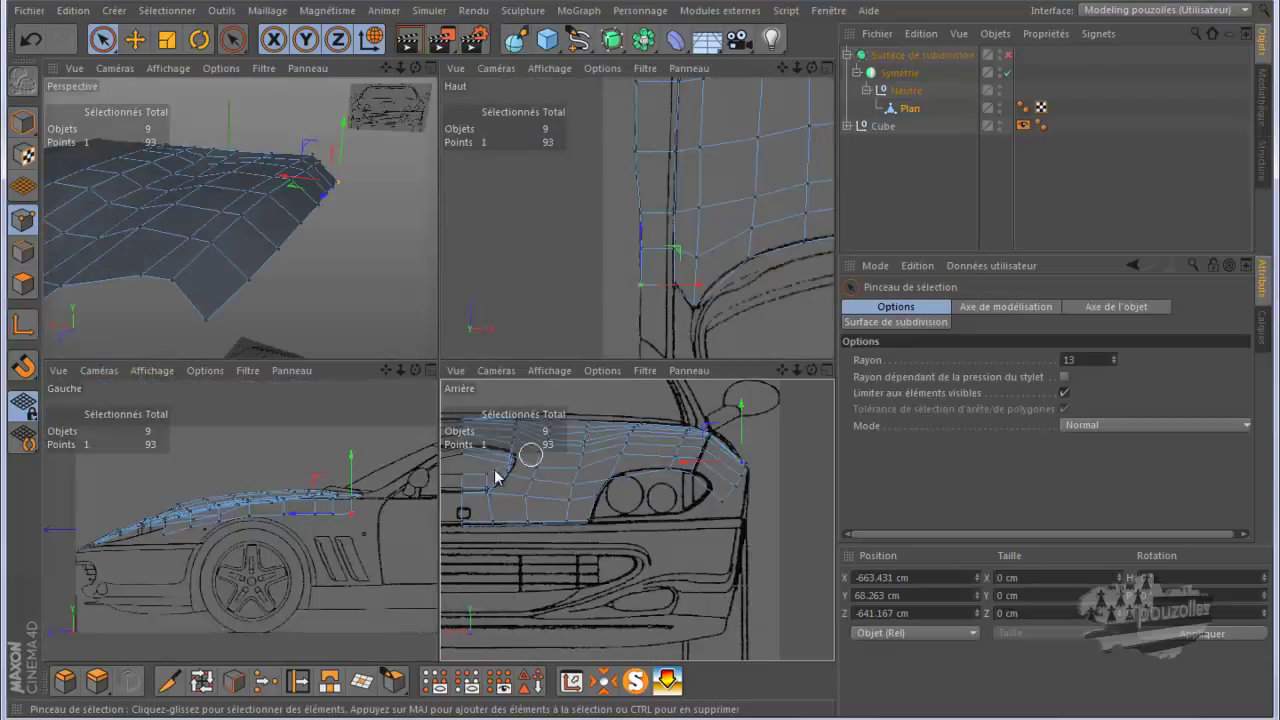
middle_click(383, 522)
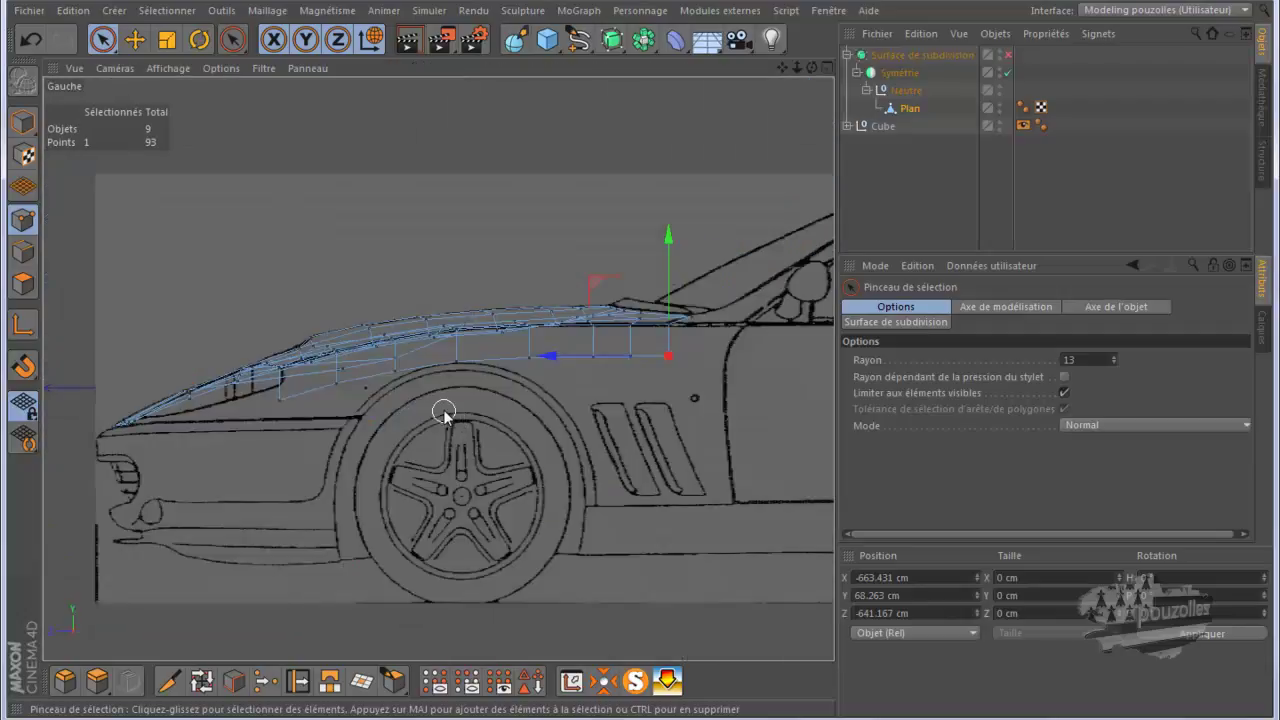
left_click(30, 252)
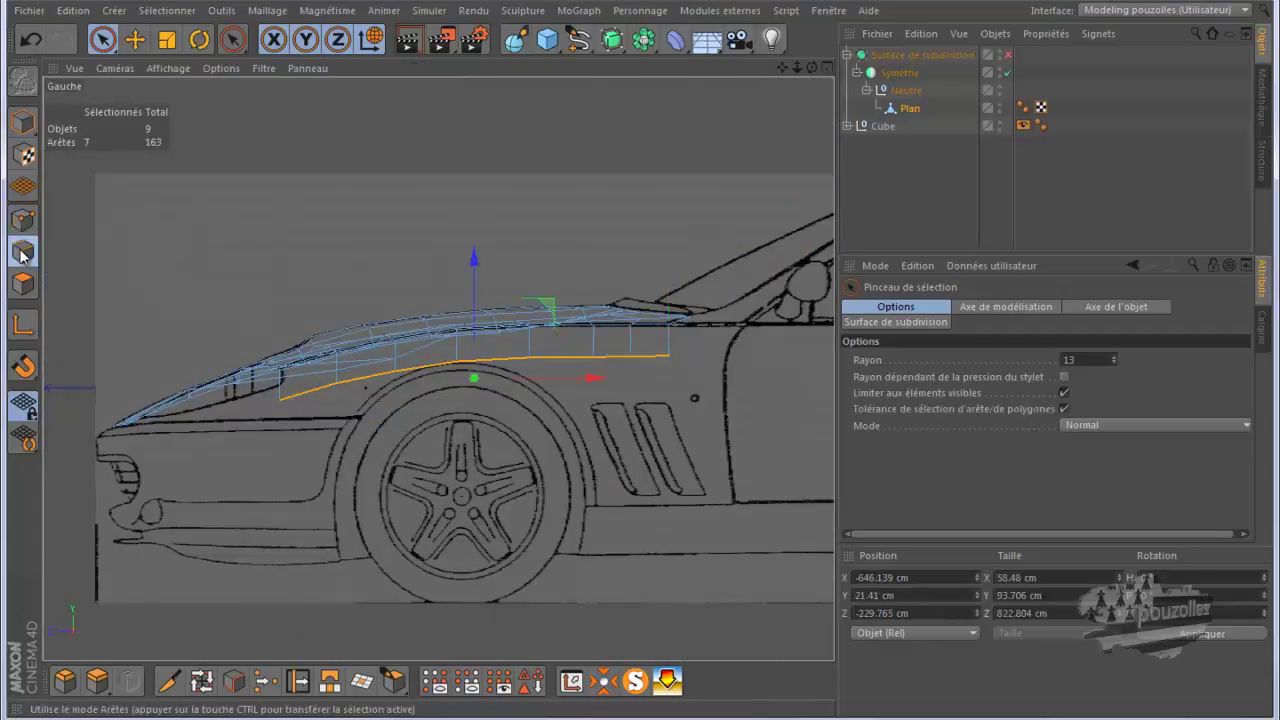
left_click(427, 375, "ctrl")
left_click(495, 362, "ctrl")
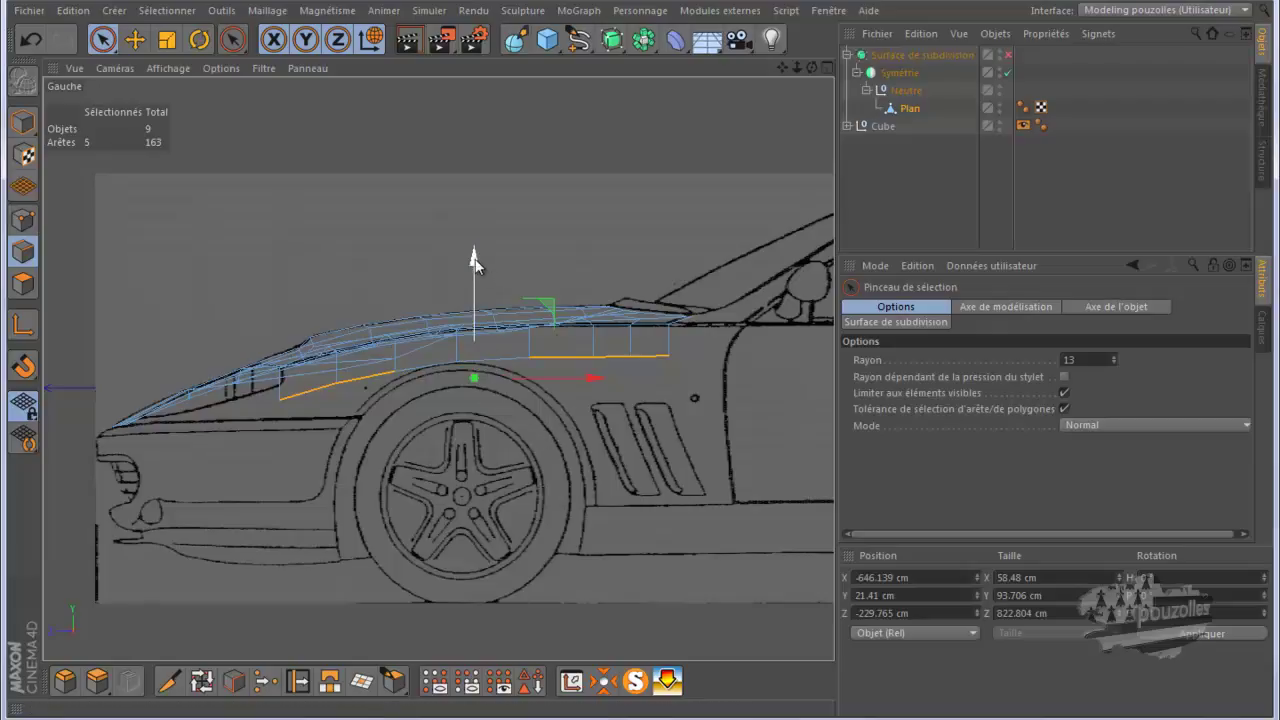
left_click_drag(475, 258, 479, 308)
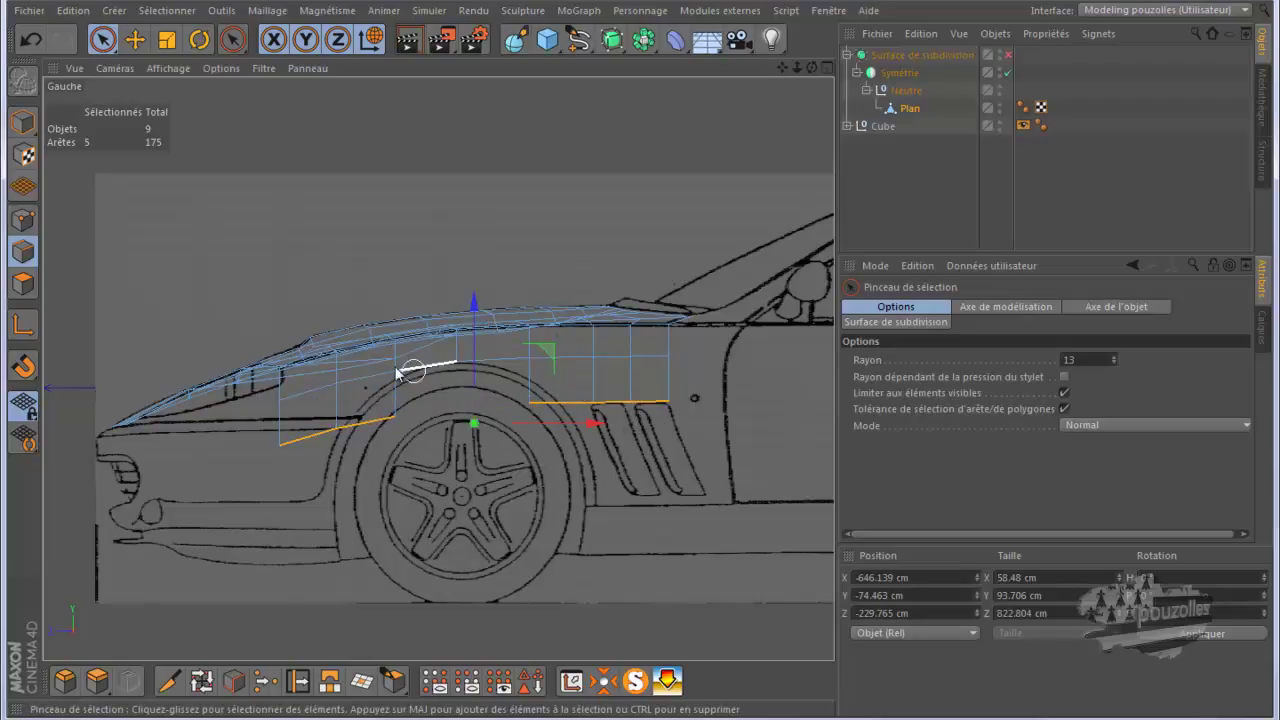
Fit the two points behind the wheel to the arch outline, and lower the upper point ahead of it to about Y 22 cm
left_click(22, 220)
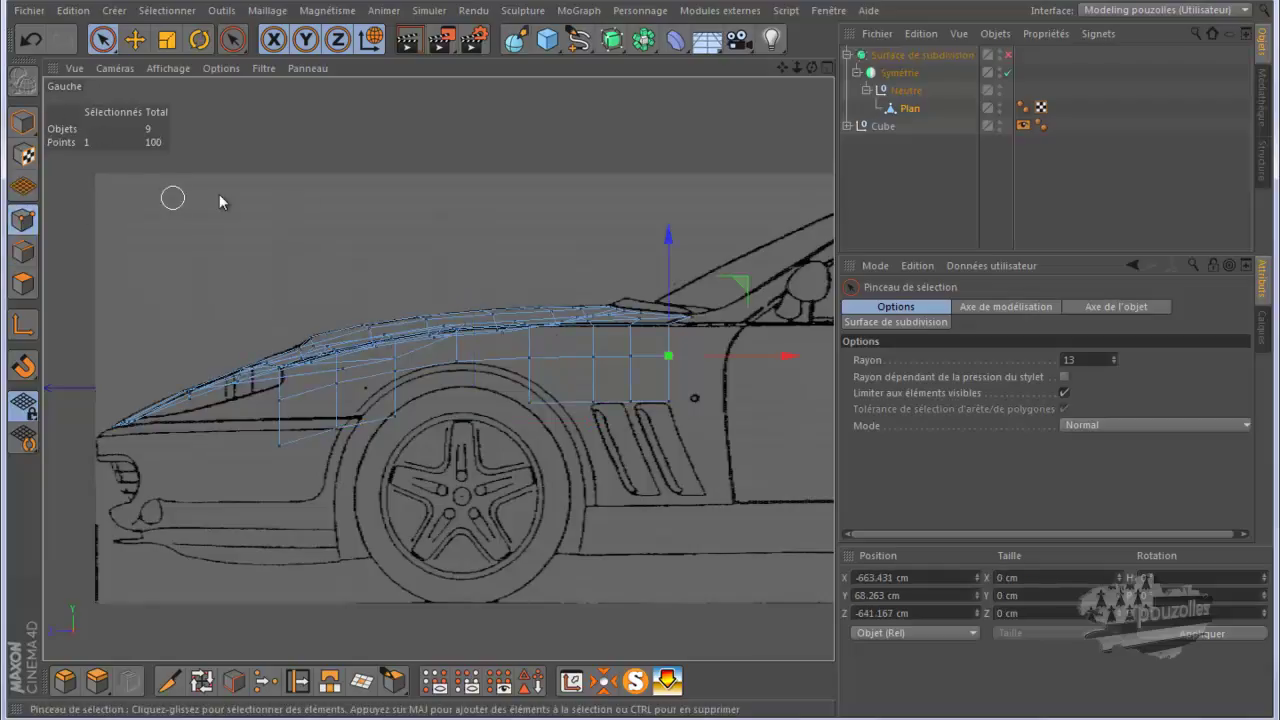
left_click(530, 360)
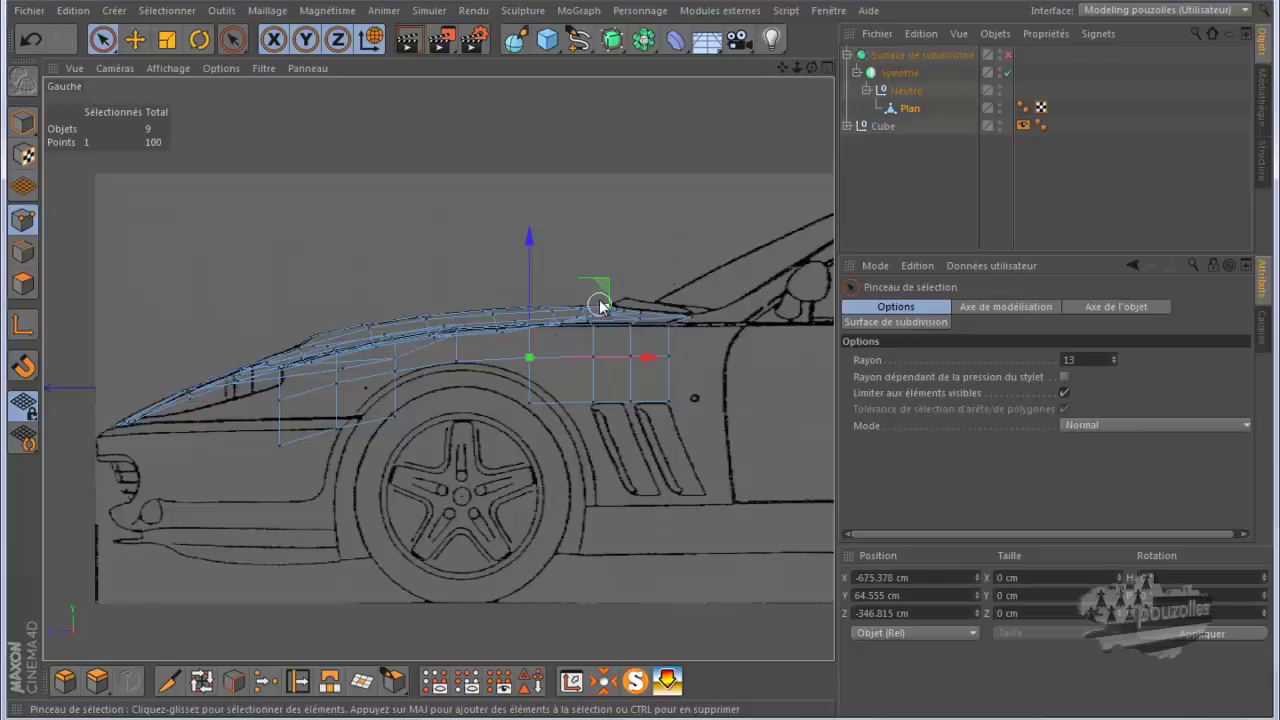
left_click_drag(606, 297, 599, 310)
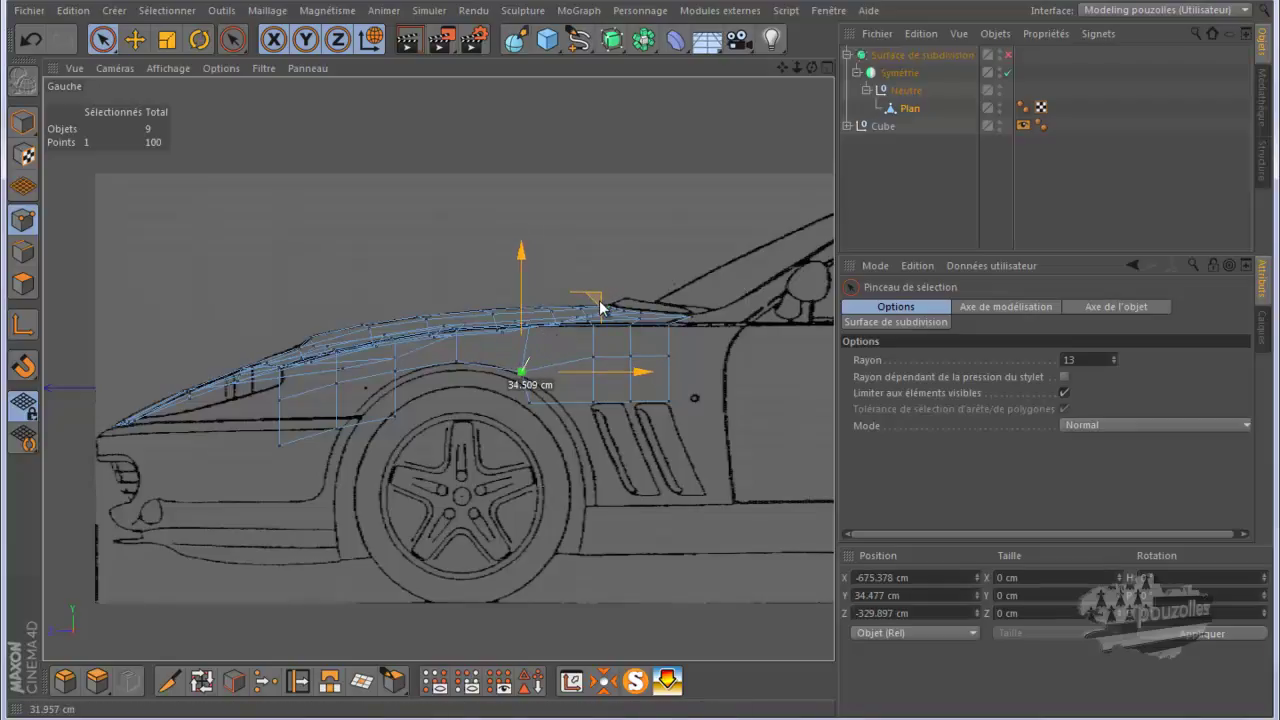
left_click_drag(588, 299, 636, 331)
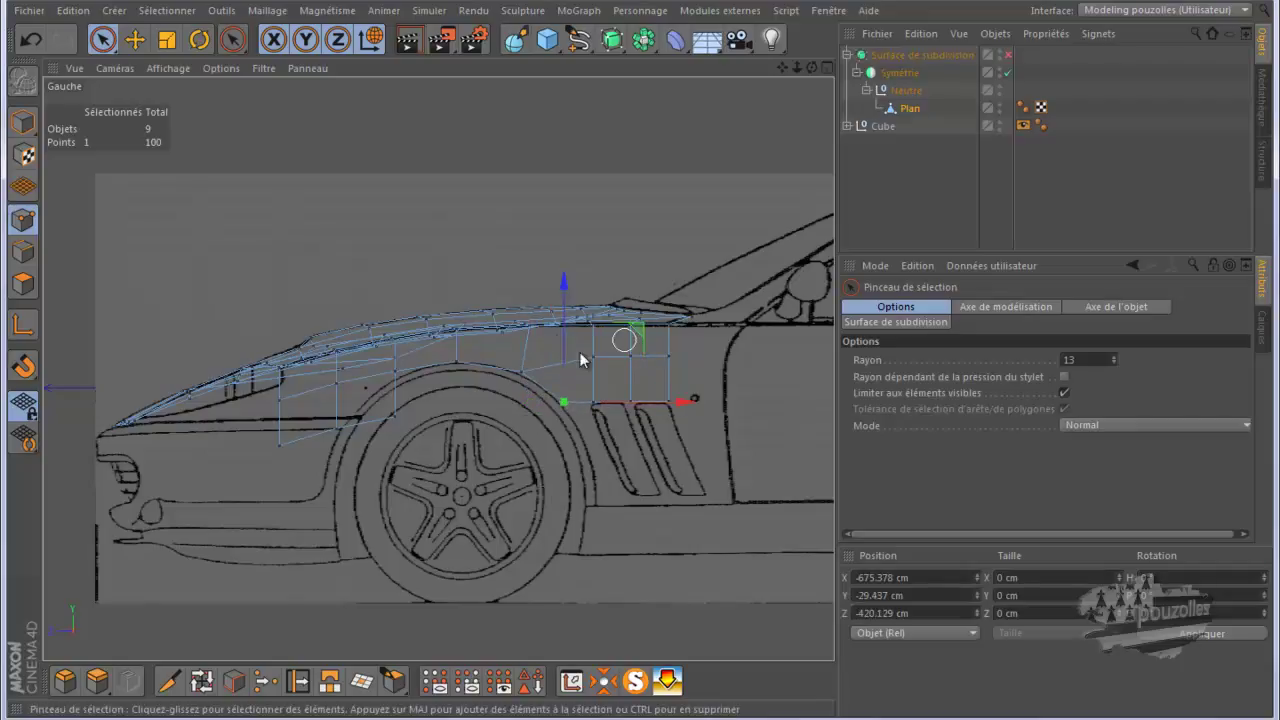
left_click(398, 370)
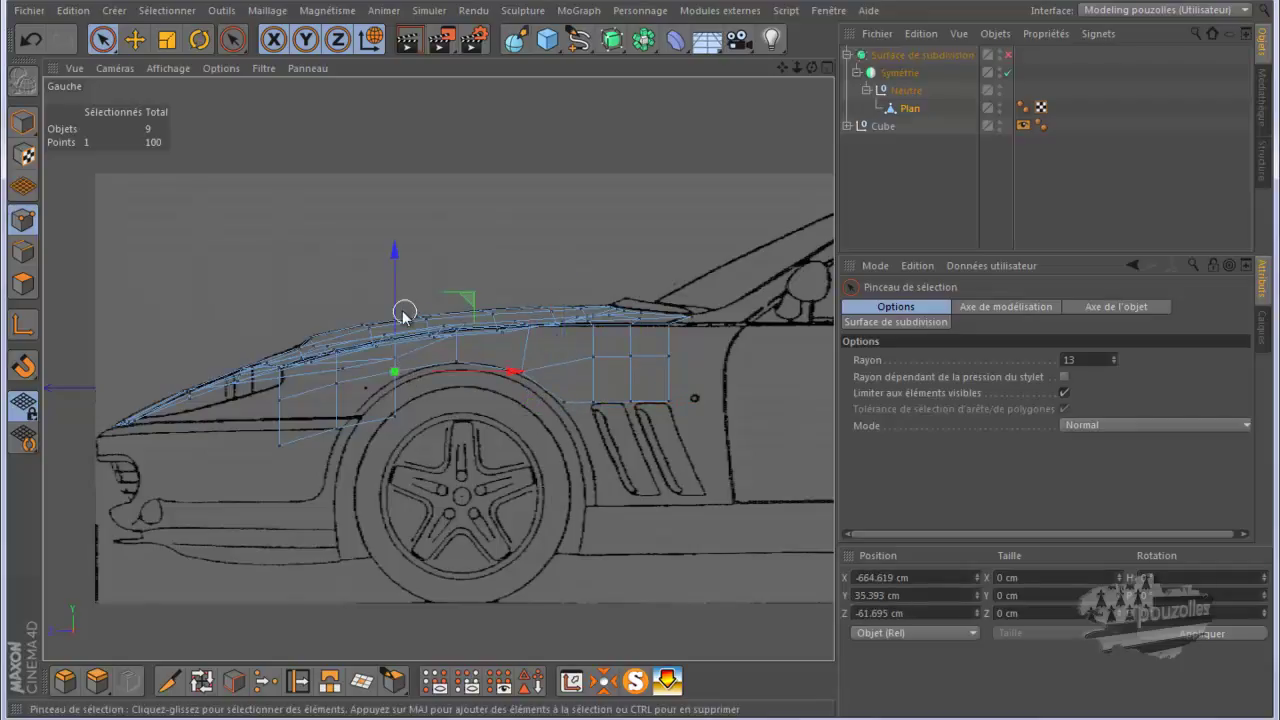
left_click_drag(392, 311, 392, 318)
scroll(320, 440, "up", 3)
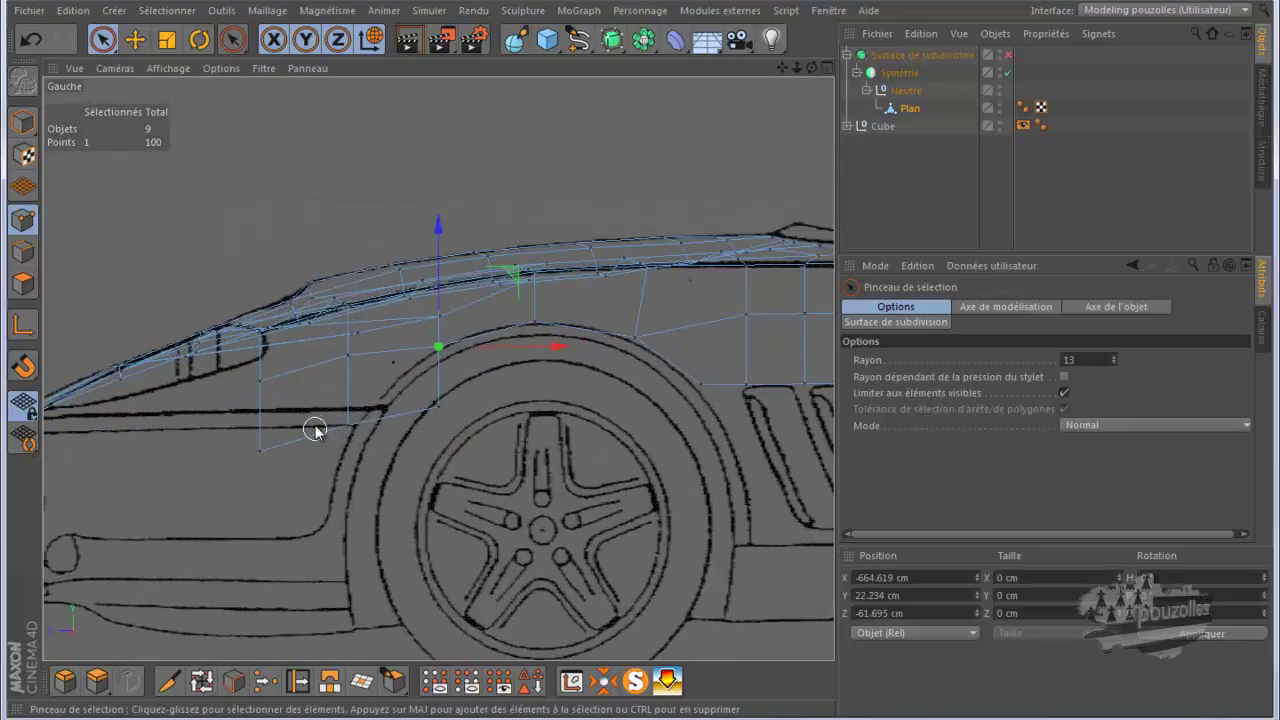
Raise the front column's middle point to about Y 6 cm and move the two foremost bottom points up to the bumper line
left_click(260, 381)
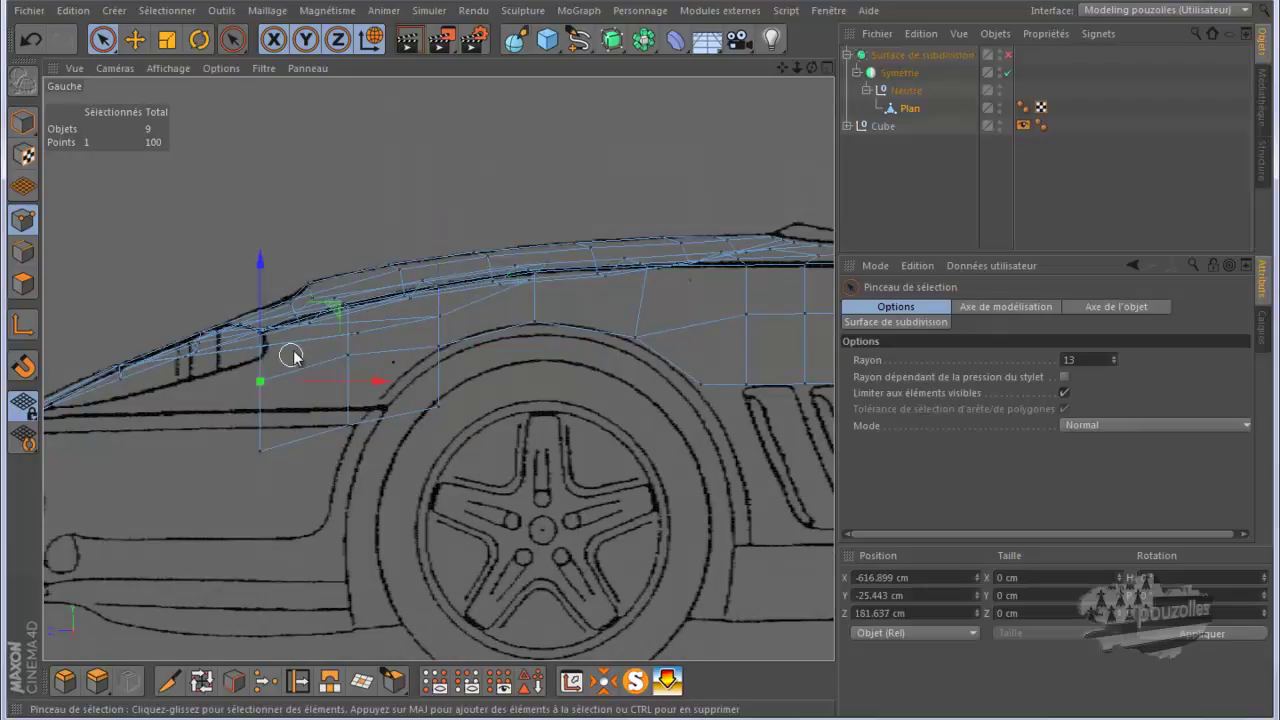
left_click_drag(330, 313, 334, 286)
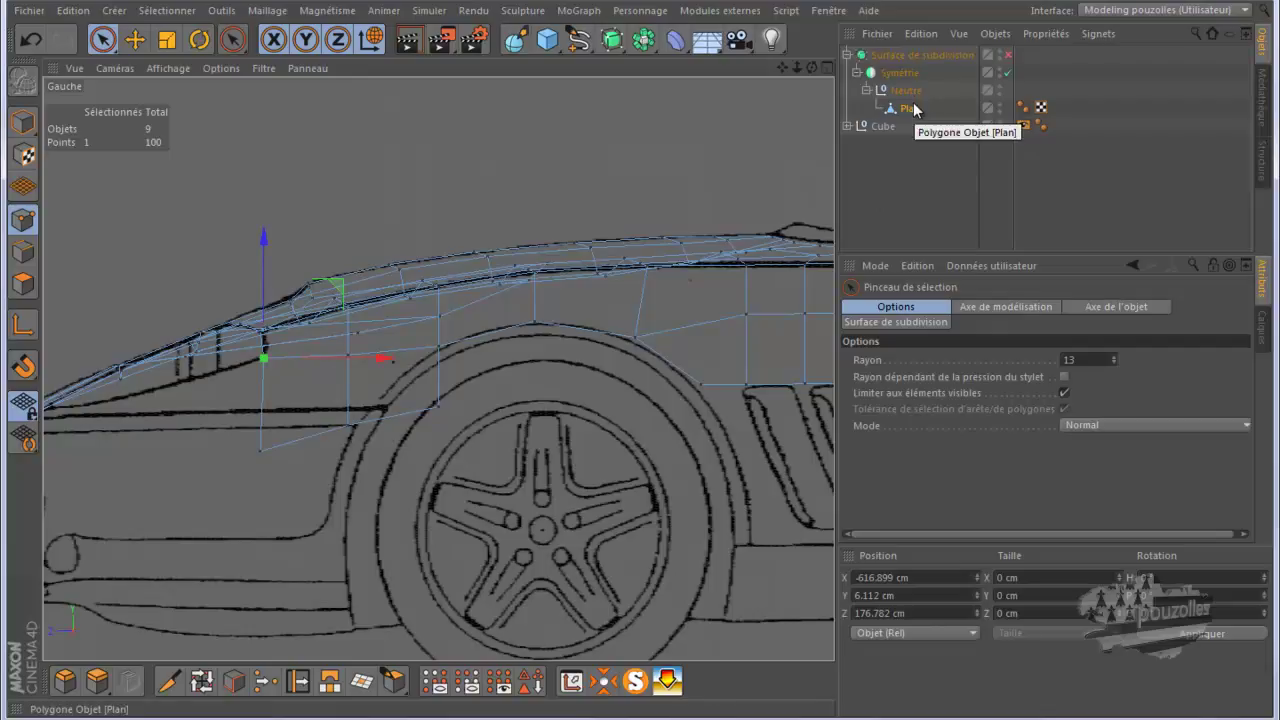
left_click(262, 451)
left_click_drag(262, 350, 262, 308)
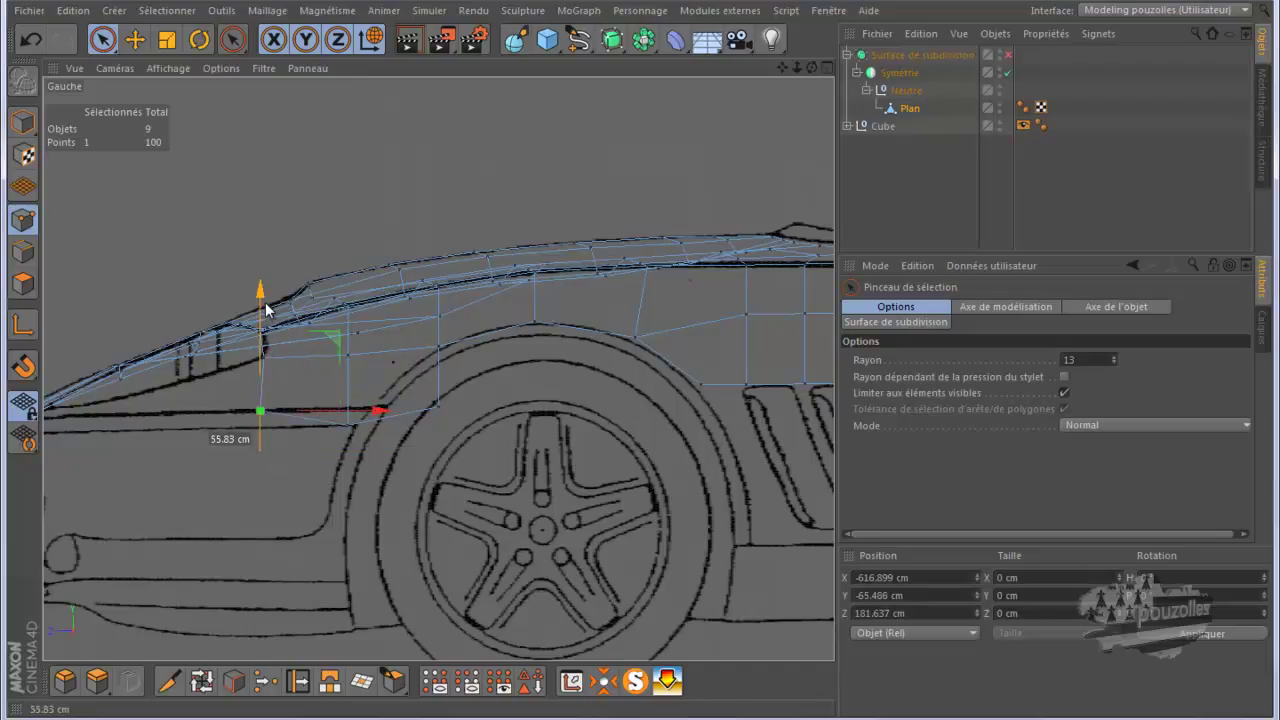
left_click(348, 424)
left_click_drag(347, 333, 353, 316)
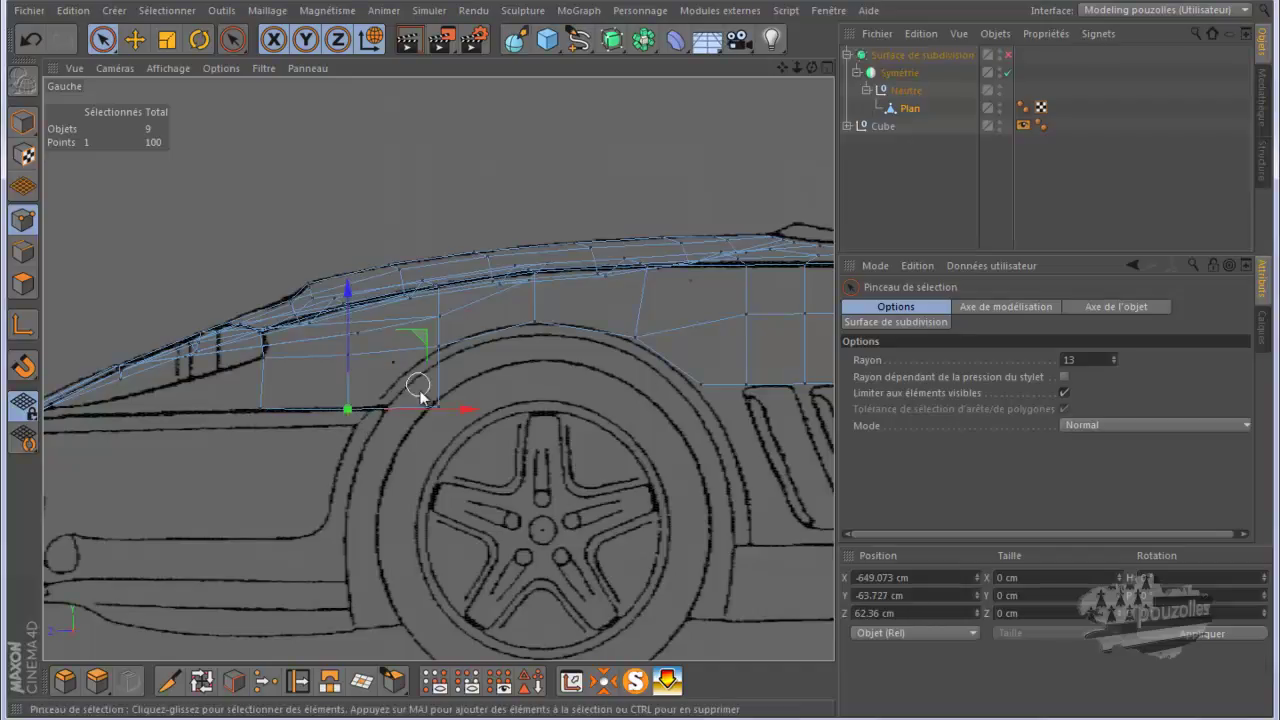
Move the remaining front bottom point to the arch's front corner near Z 28 cm and nudge the point above onto the arch outline
left_click(439, 411)
left_click(439, 410)
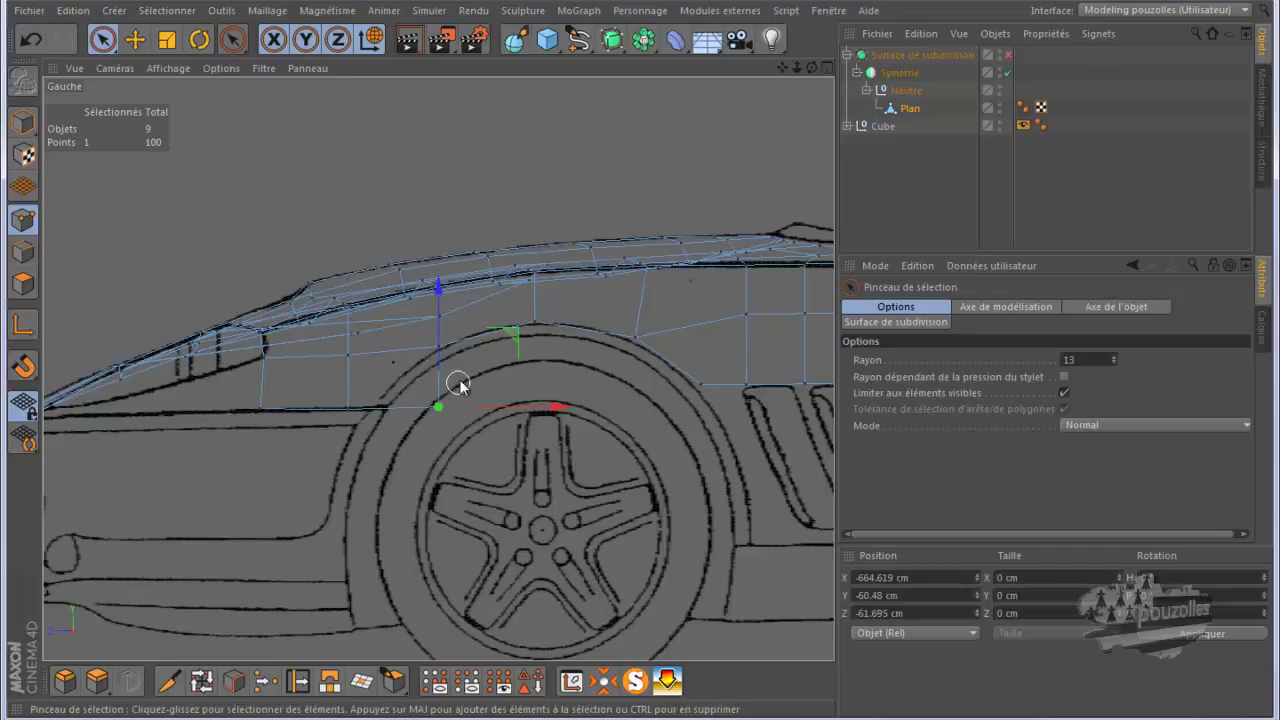
left_click_drag(514, 337, 449, 338)
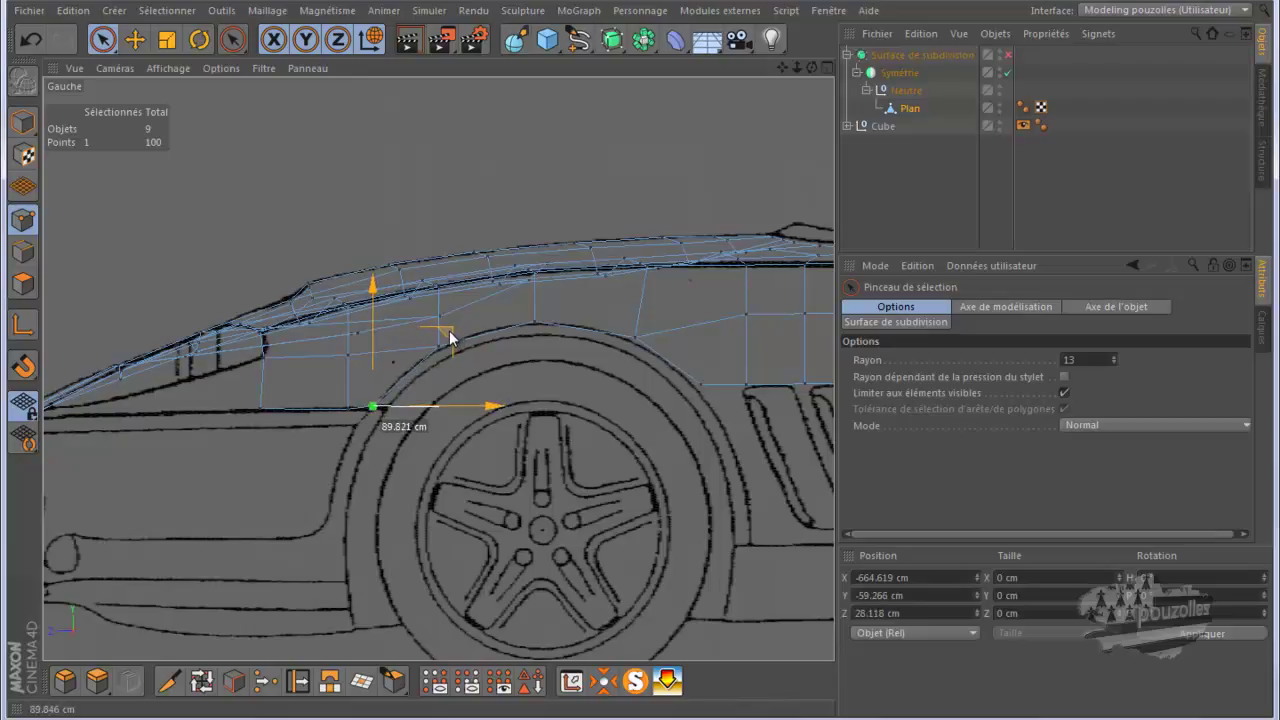
left_click(439, 349)
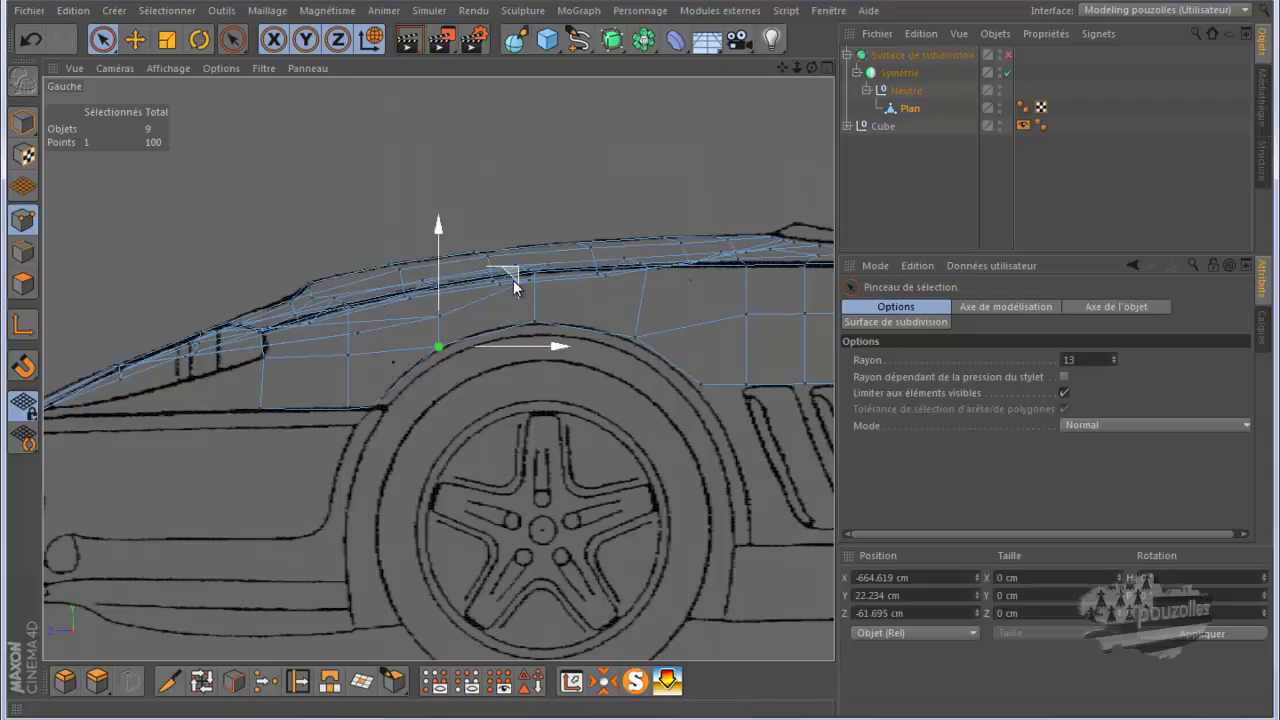
left_click_drag(508, 279, 510, 281)
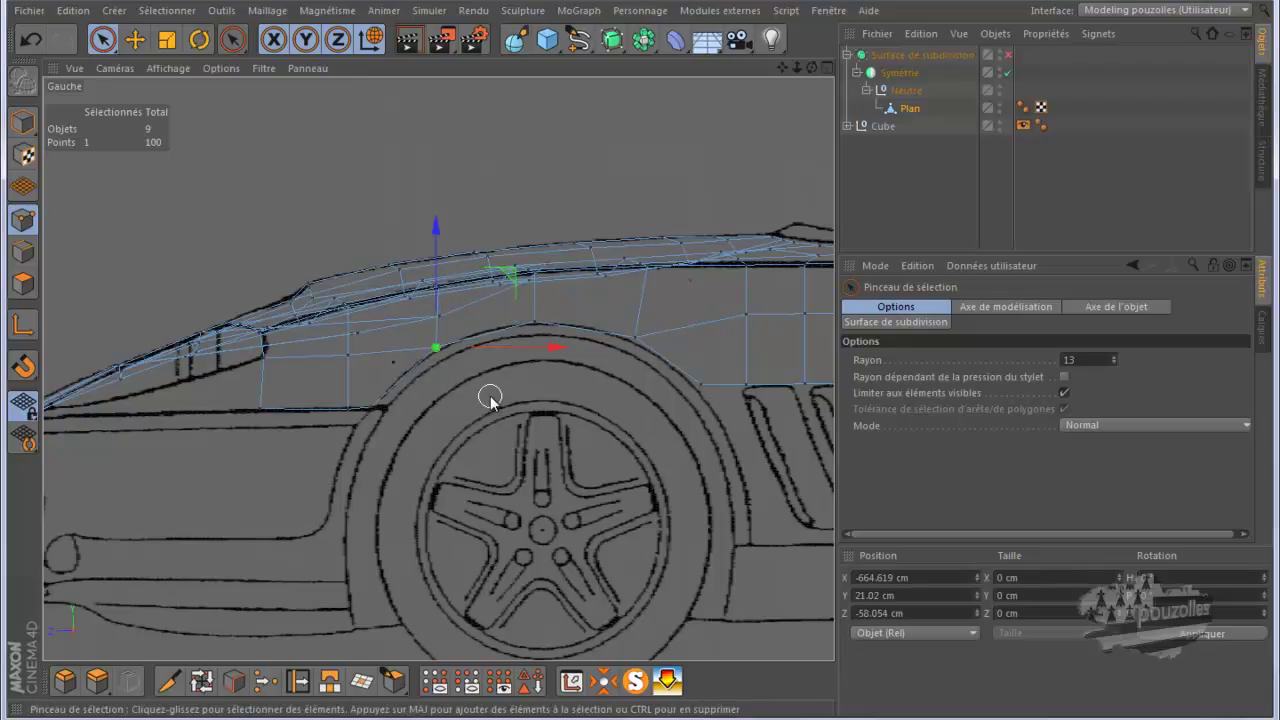
scroll(490, 395, "down", 1)
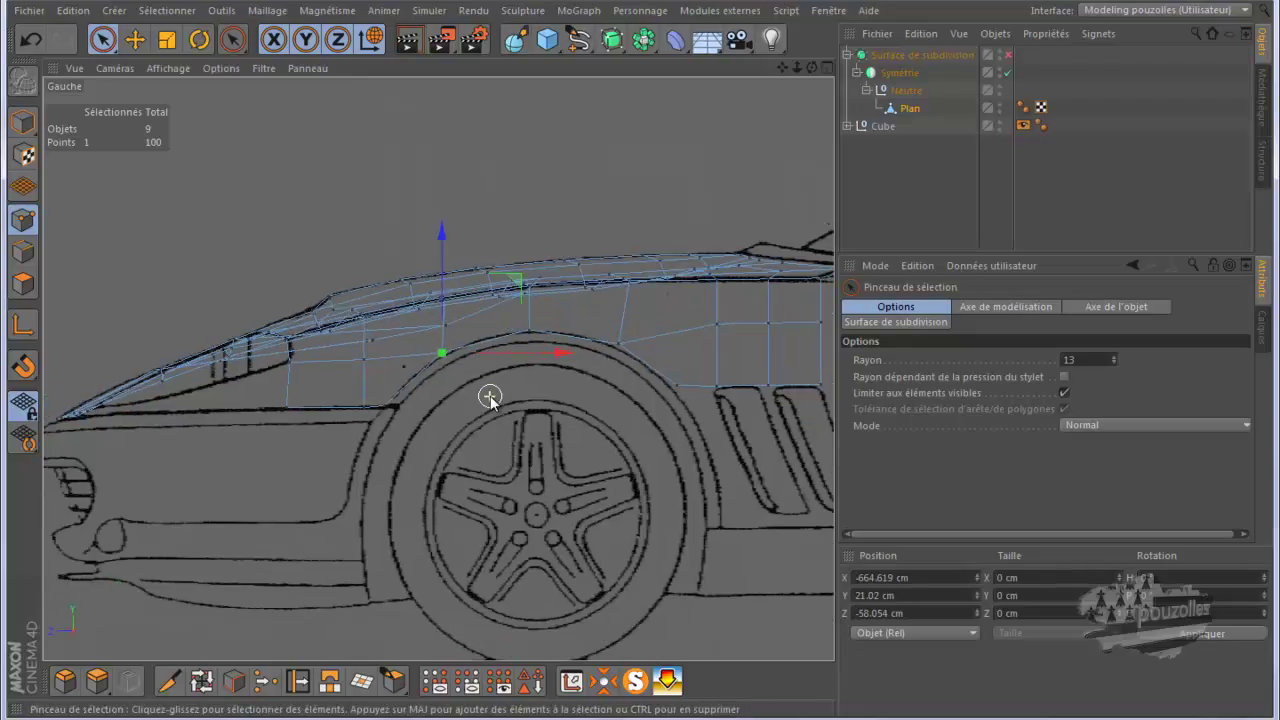
Split the twelve outer fender polygons of the hood mesh into a separate object and delete them from the original mesh
middle_click(205, 288)
middle_click(220, 277)
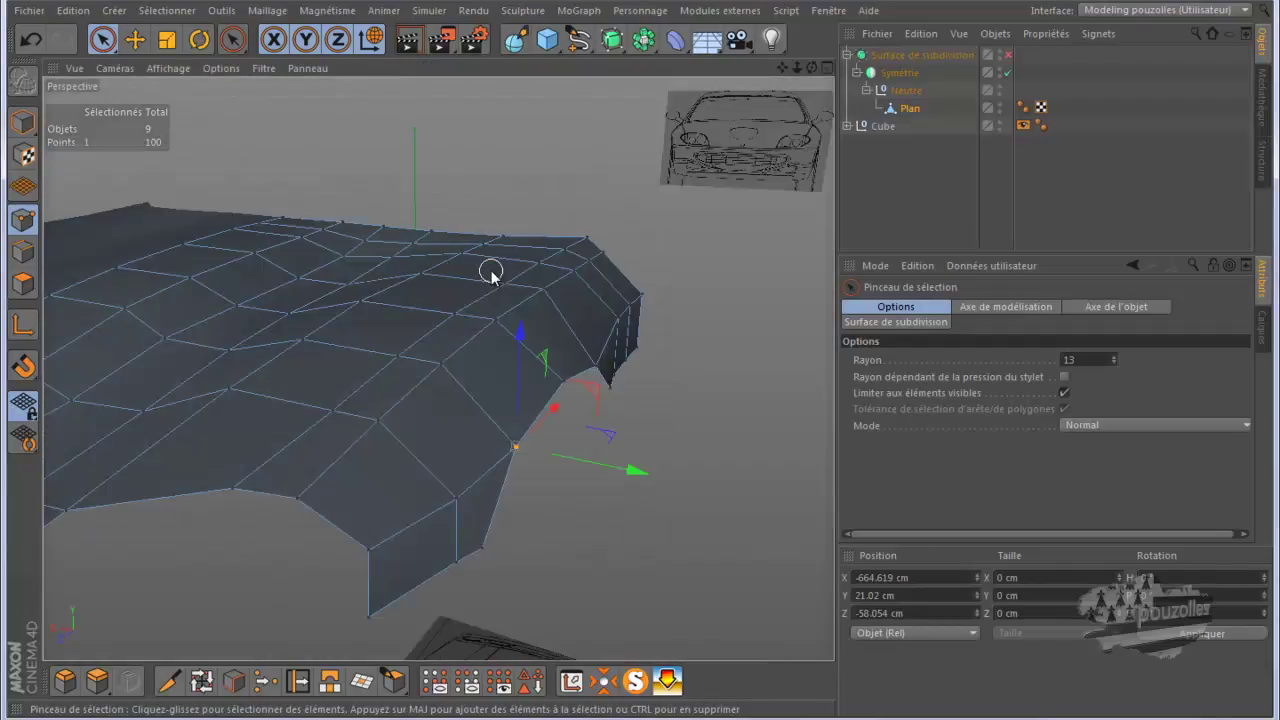
left_click_drag(474, 289, 286, 277, "alt")
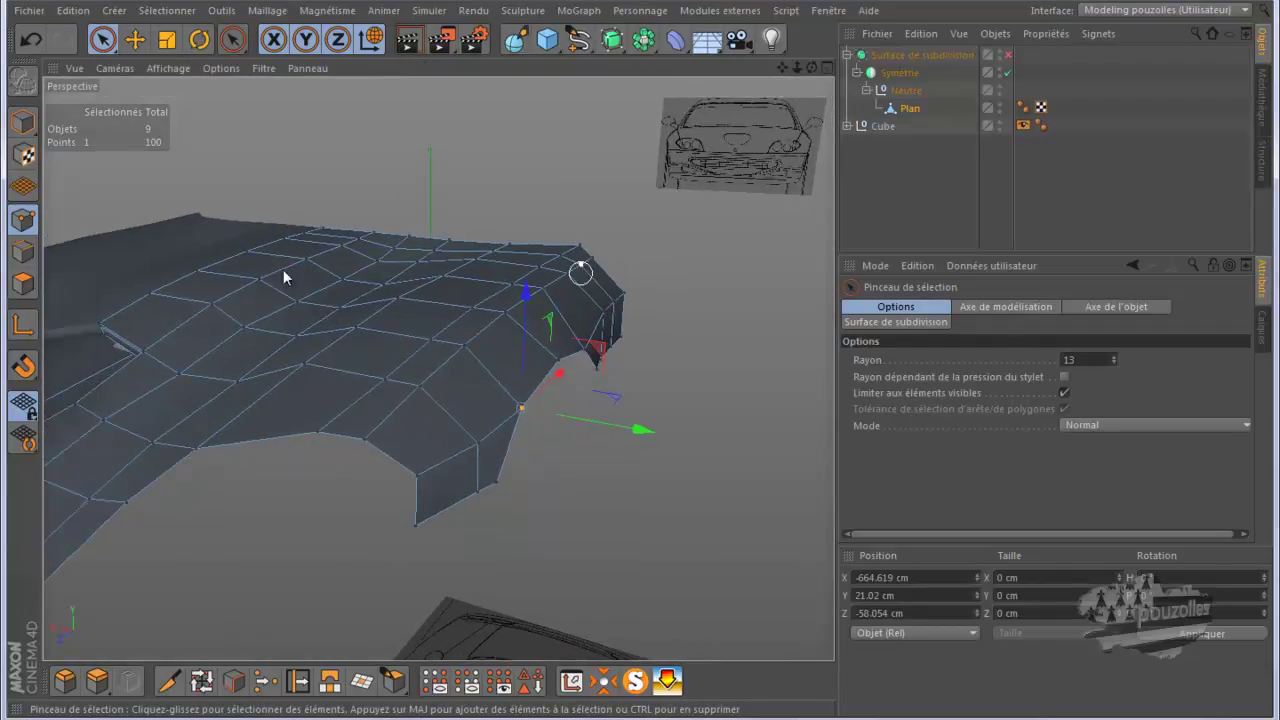
left_click(24, 284)
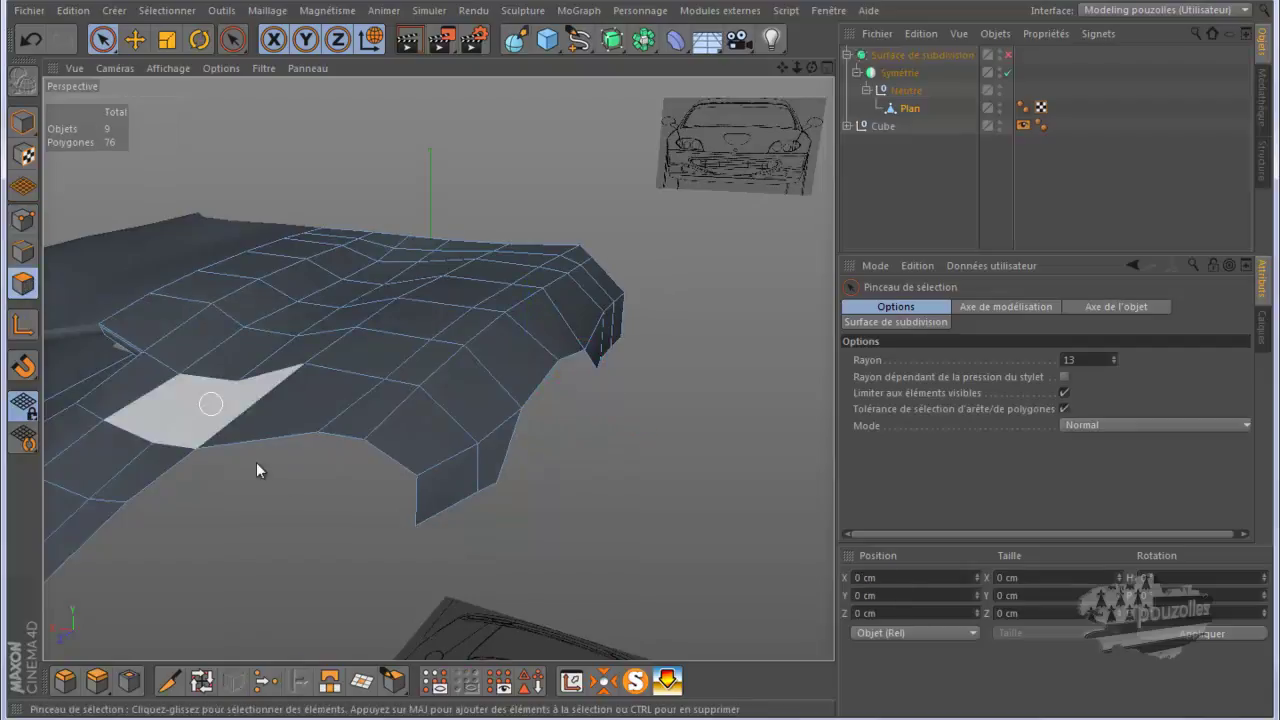
mouse_move(397, 511)
left_mouse_down()
mouse_move(446, 456)
mouse_move(514, 429)
mouse_move(620, 302)
left_mouse_up()
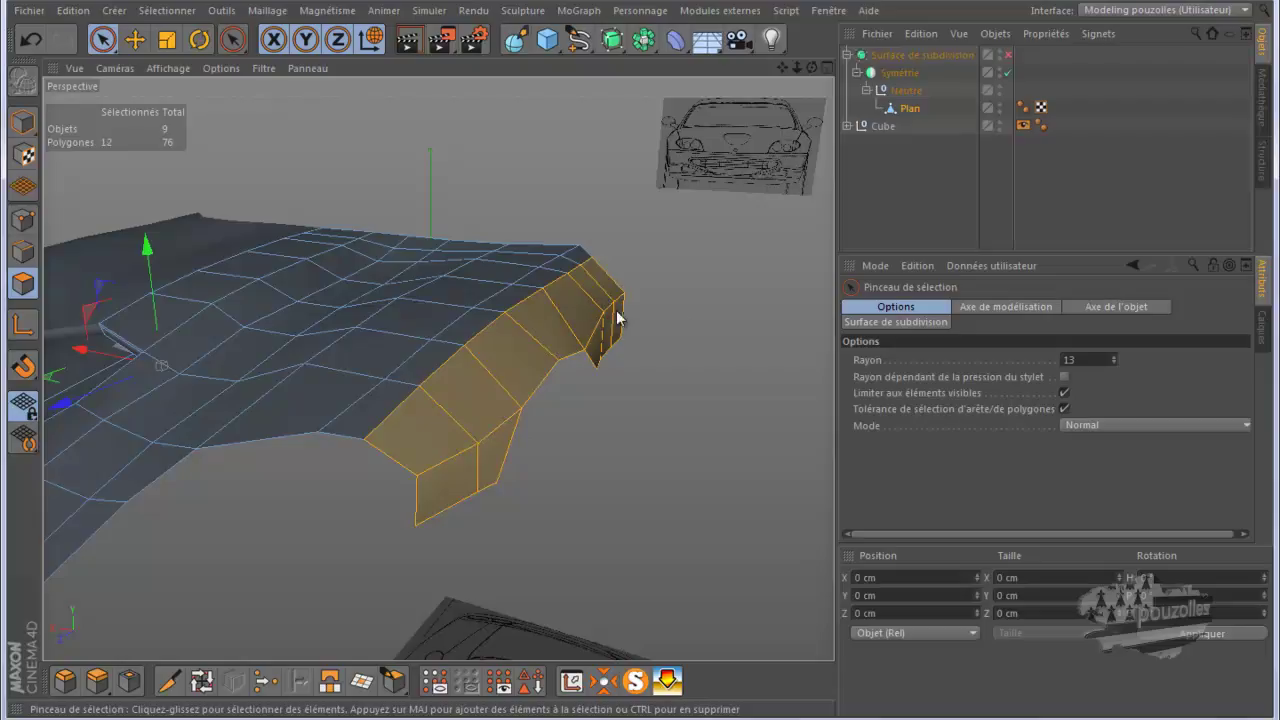
right_click(675, 249)
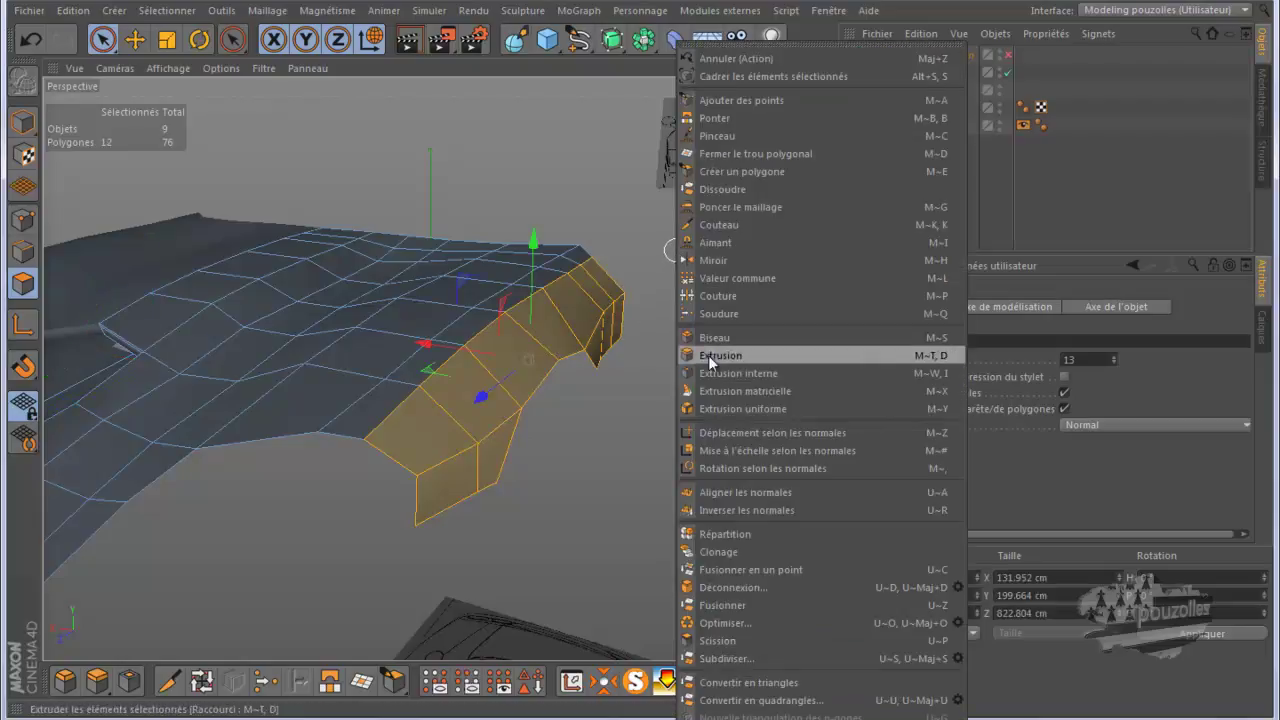
left_click(716, 641)
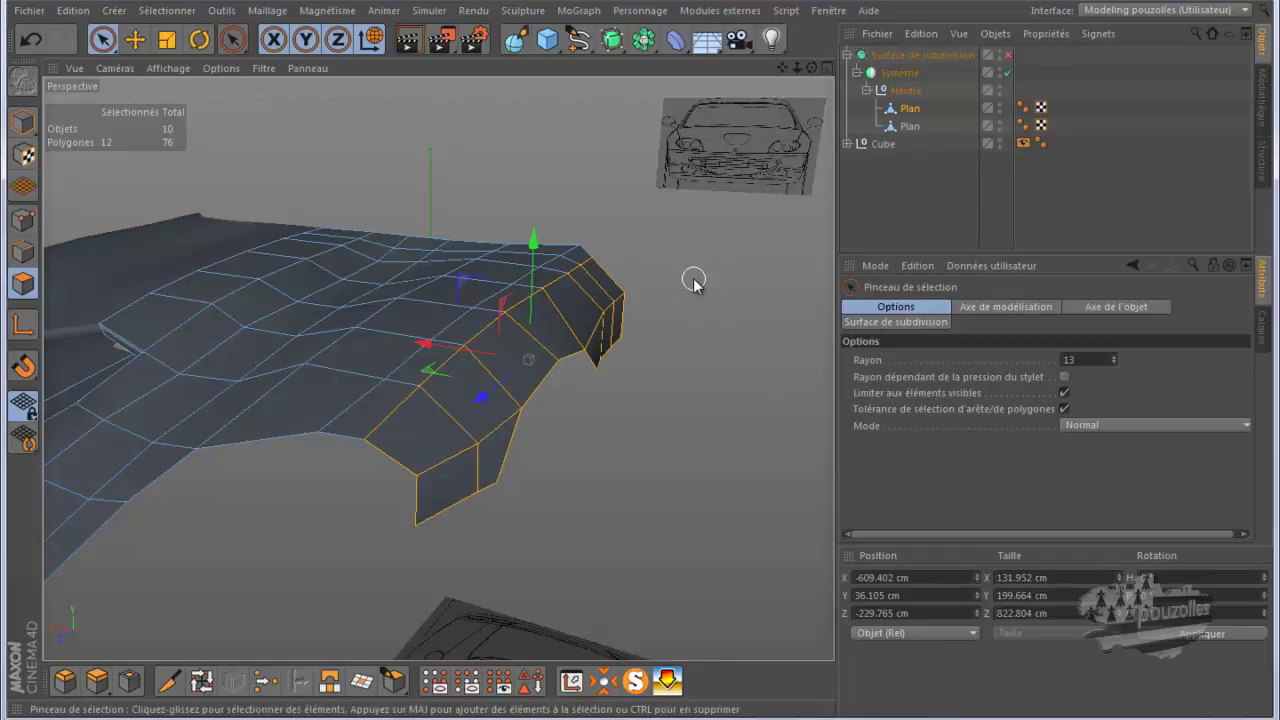
key("Delete")
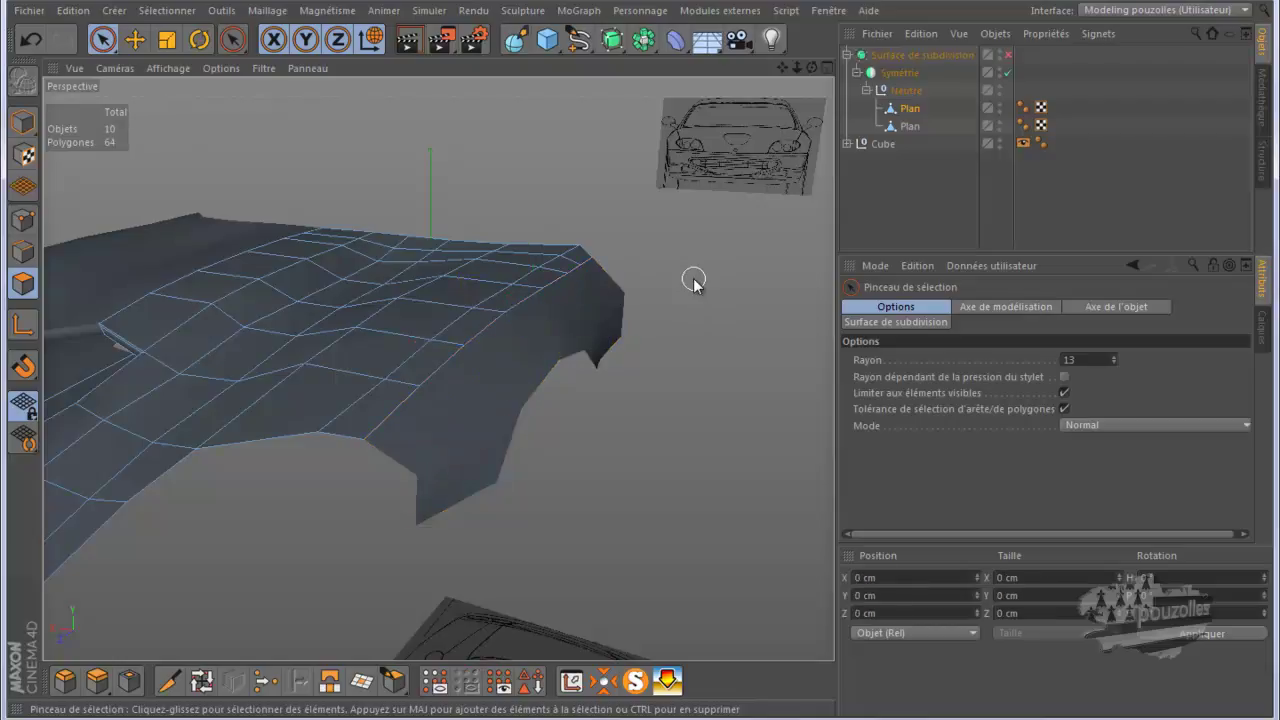
Rename the hood object as capot and the split-off fender object as aile av
left_click(914, 128)
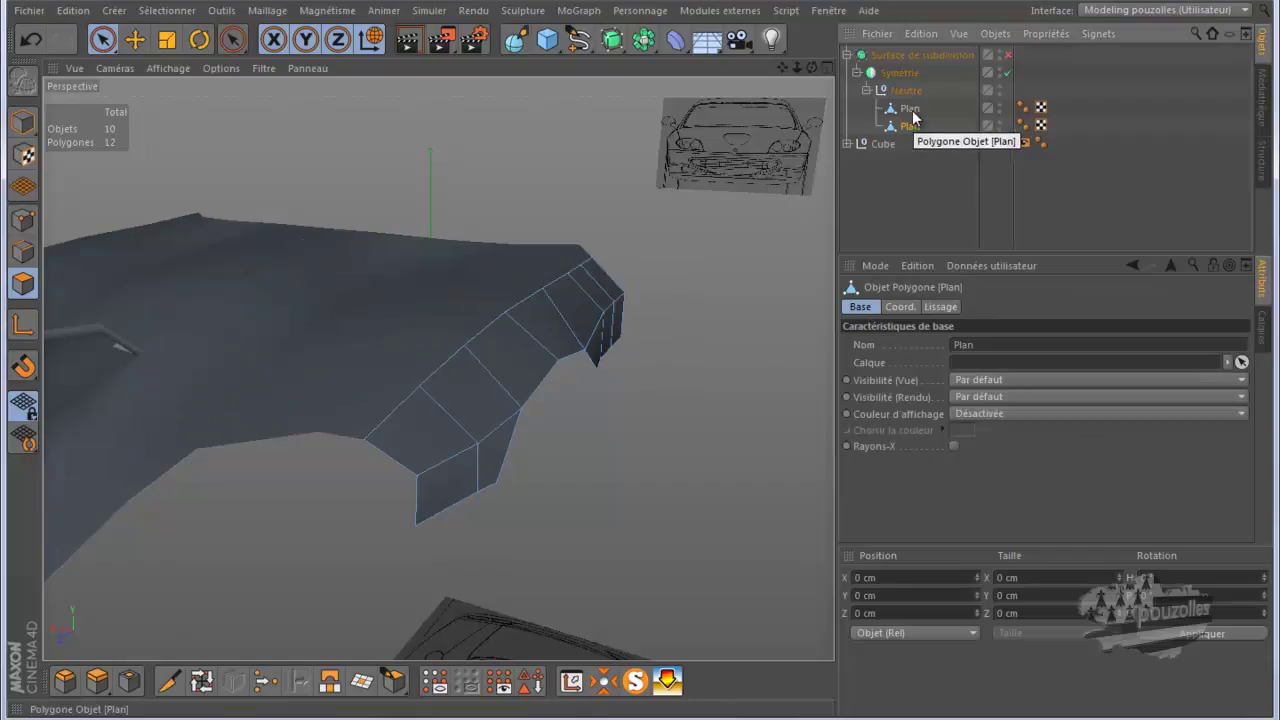
left_click(911, 109)
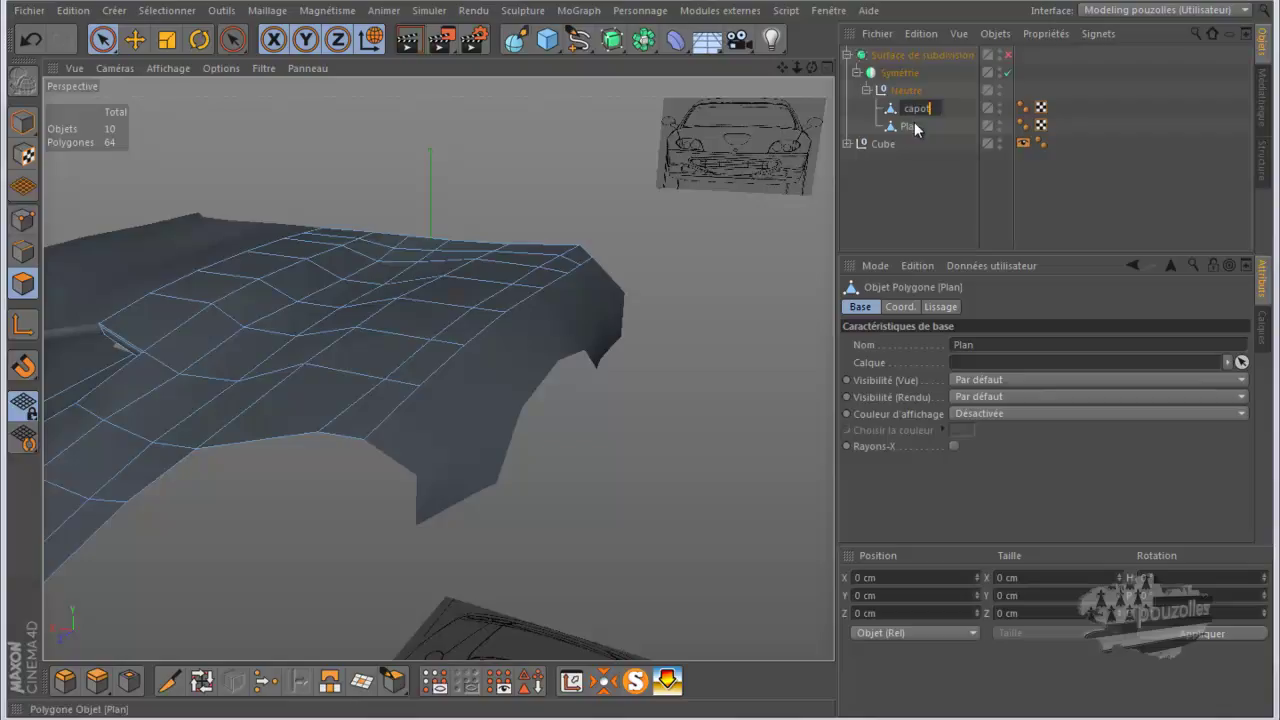
key("Return")
double_click(915, 126)
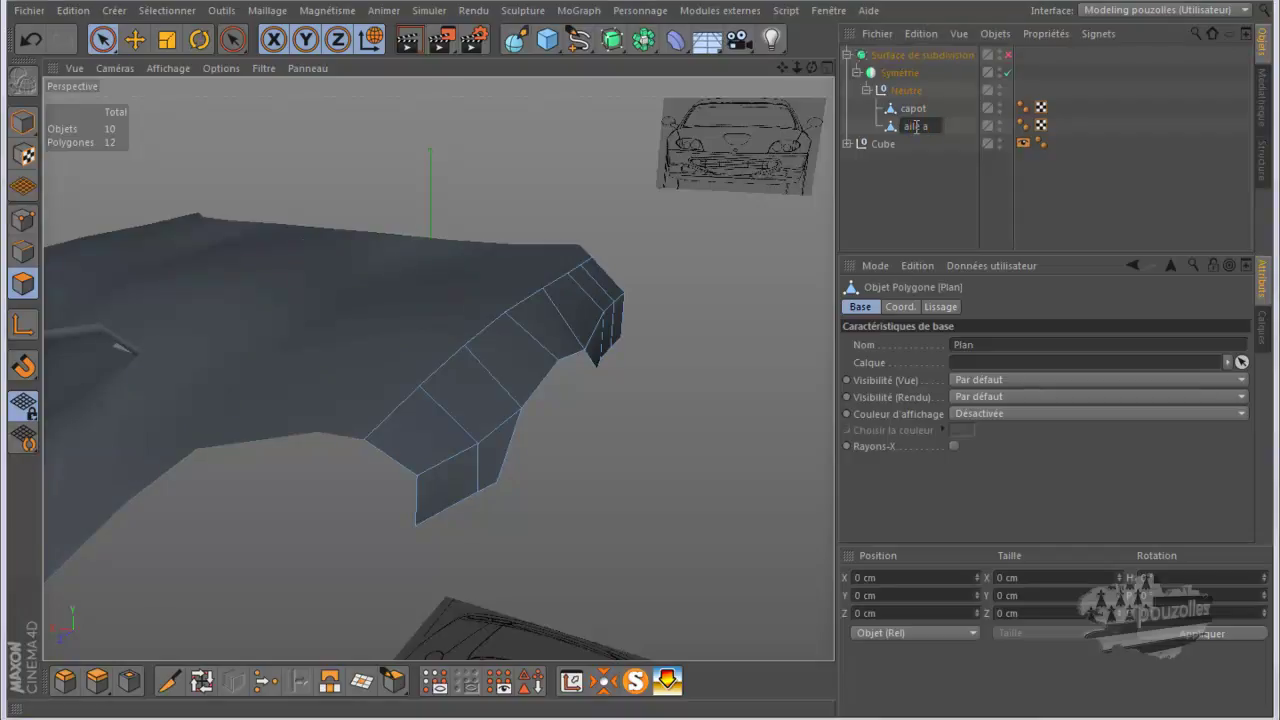
key("Return")
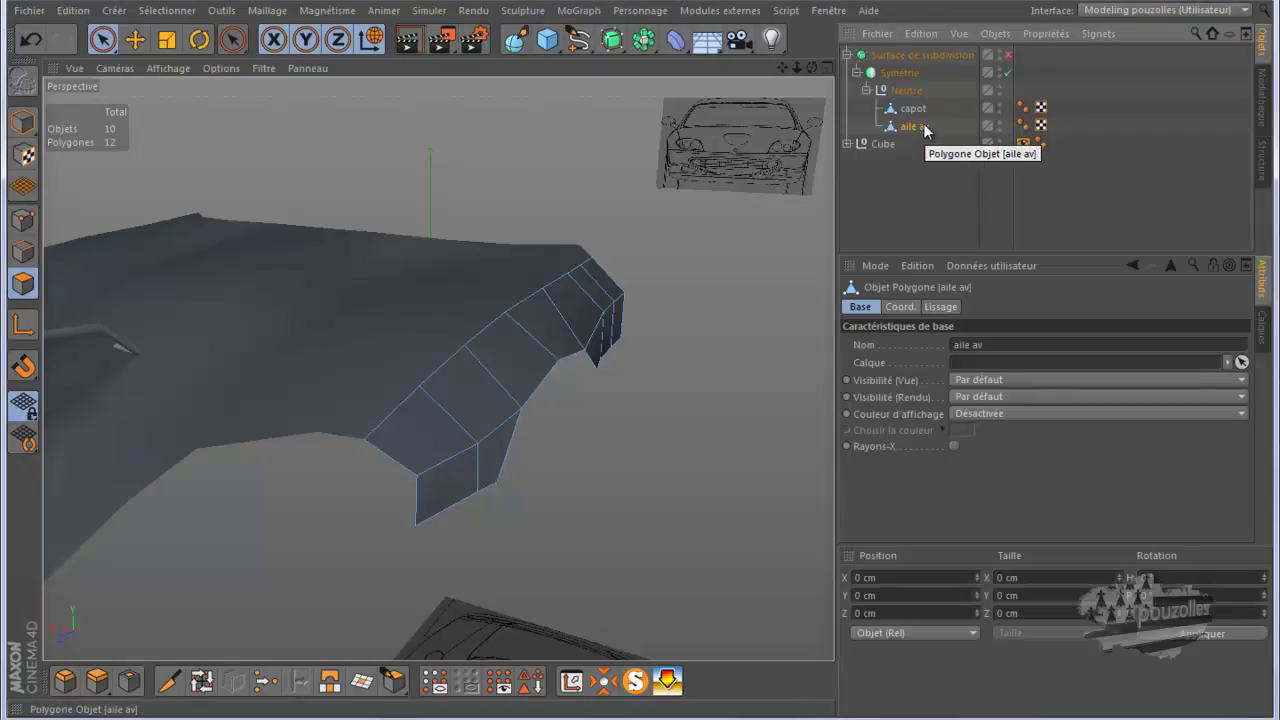
Cut a loop lengthwise along the aile av fender at about 38.7 % with the Knife tool in Boucle mode
middle_click(600, 451)
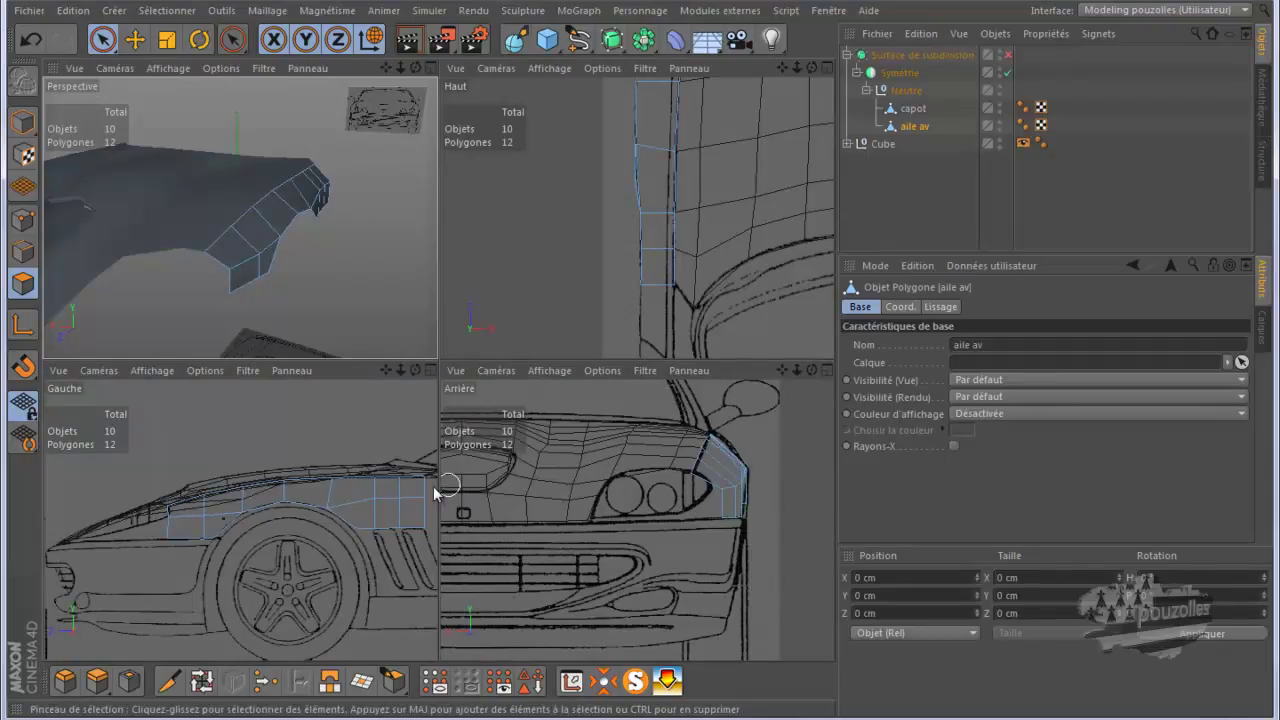
left_click(169, 681)
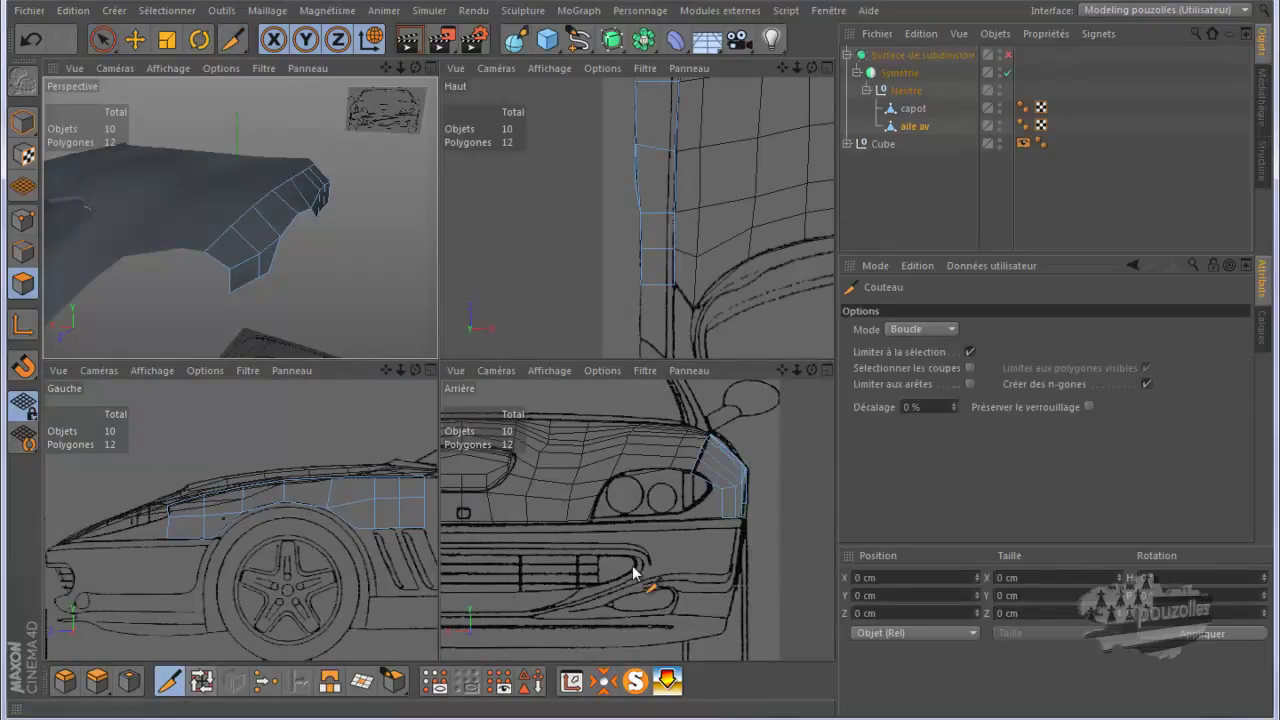
middle_click(766, 540)
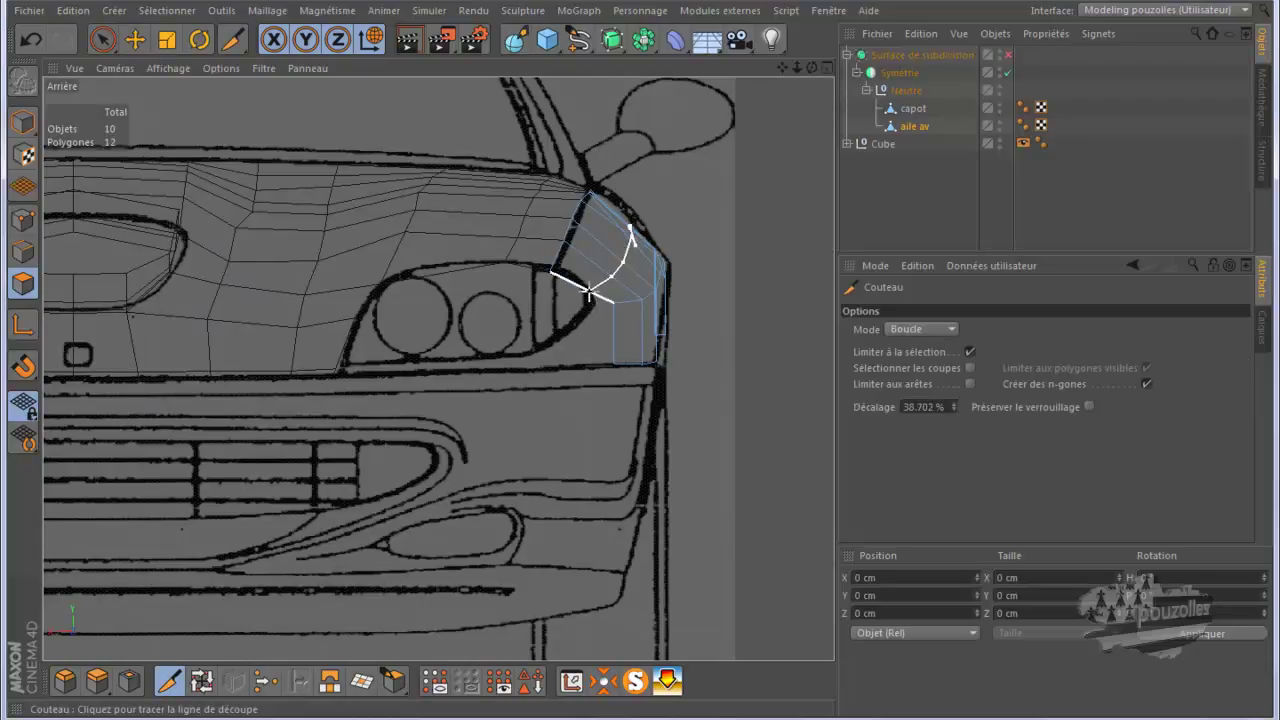
left_click(586, 289)
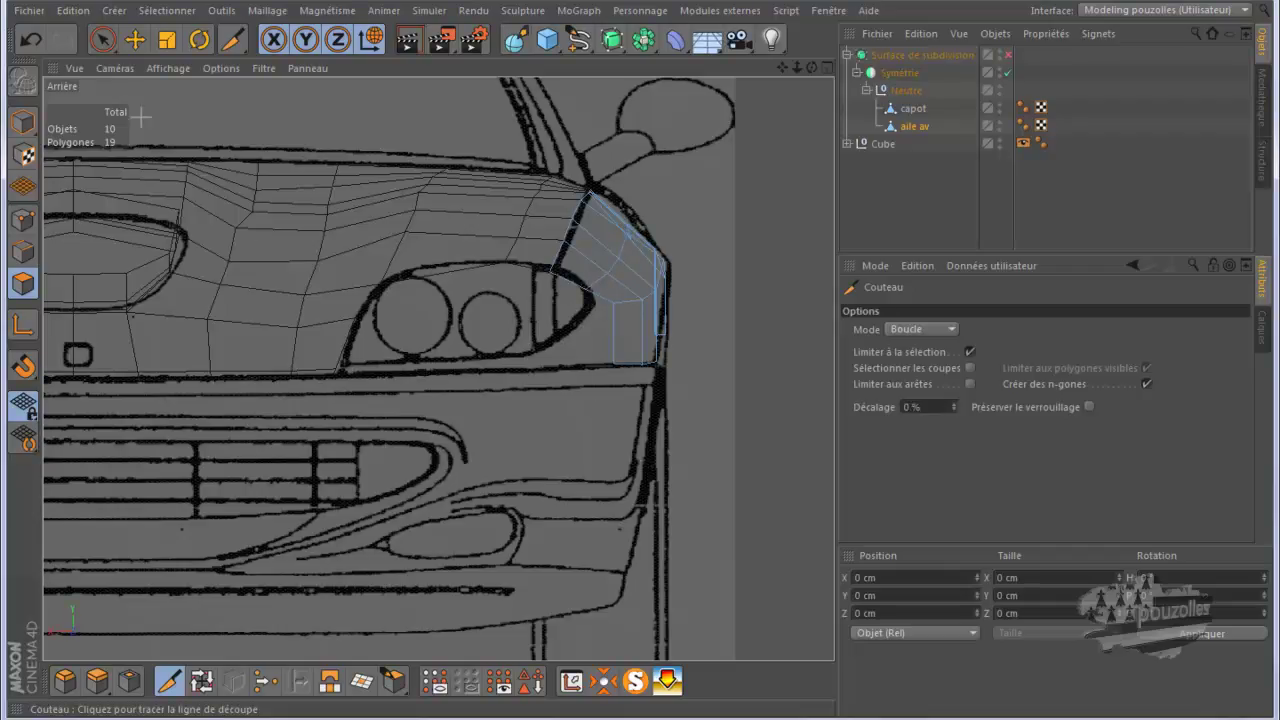
Raise the new loop's seven points slightly, with selection not limited to visible elements, and adjust its frontmost point to about Y 31 cm
left_click(103, 40)
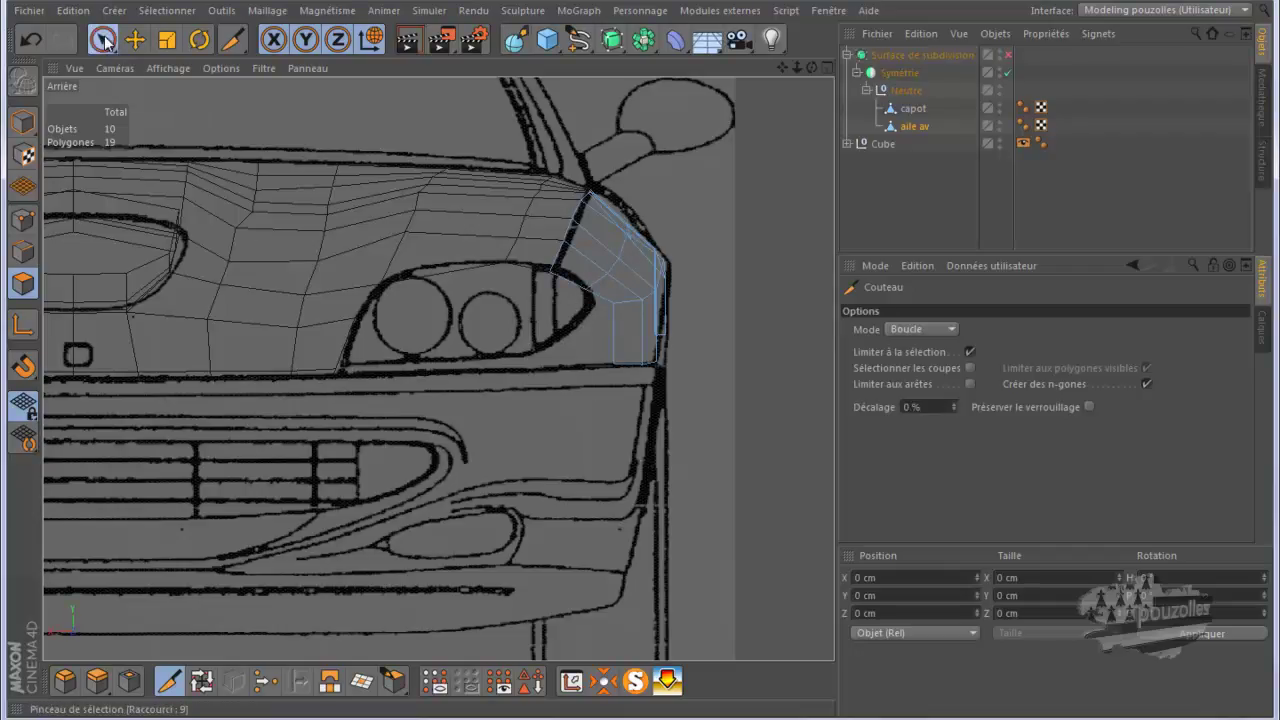
left_click(24, 218)
left_click(585, 290)
left_click_drag(600, 290, 632, 210)
mouse_move(632, 255)
left_mouse_down()
mouse_move(600, 262)
mouse_move(660, 195)
left_mouse_up()
left_click(1064, 393)
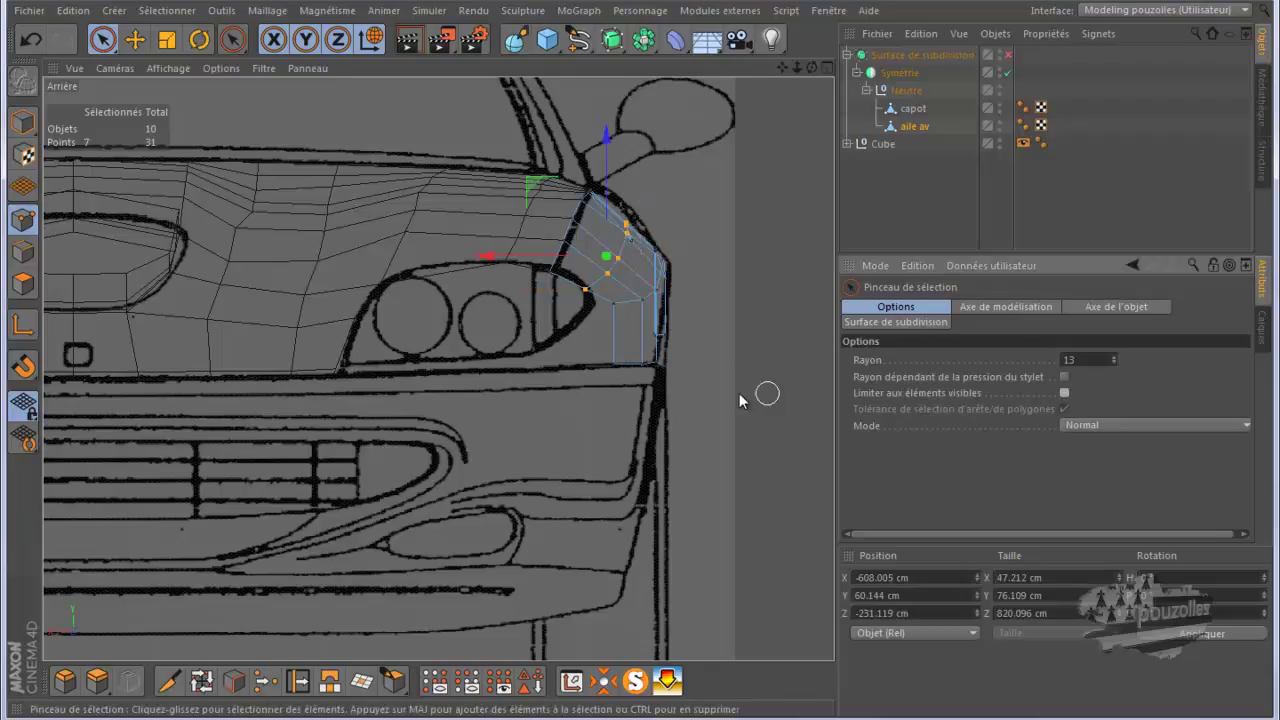
mouse_move(571, 300)
left_mouse_down()
mouse_move(620, 265)
mouse_move(623, 212)
left_mouse_up()
left_click_drag(608, 138, 611, 128)
left_click(586, 280)
left_click_drag(585, 195, 584, 197)
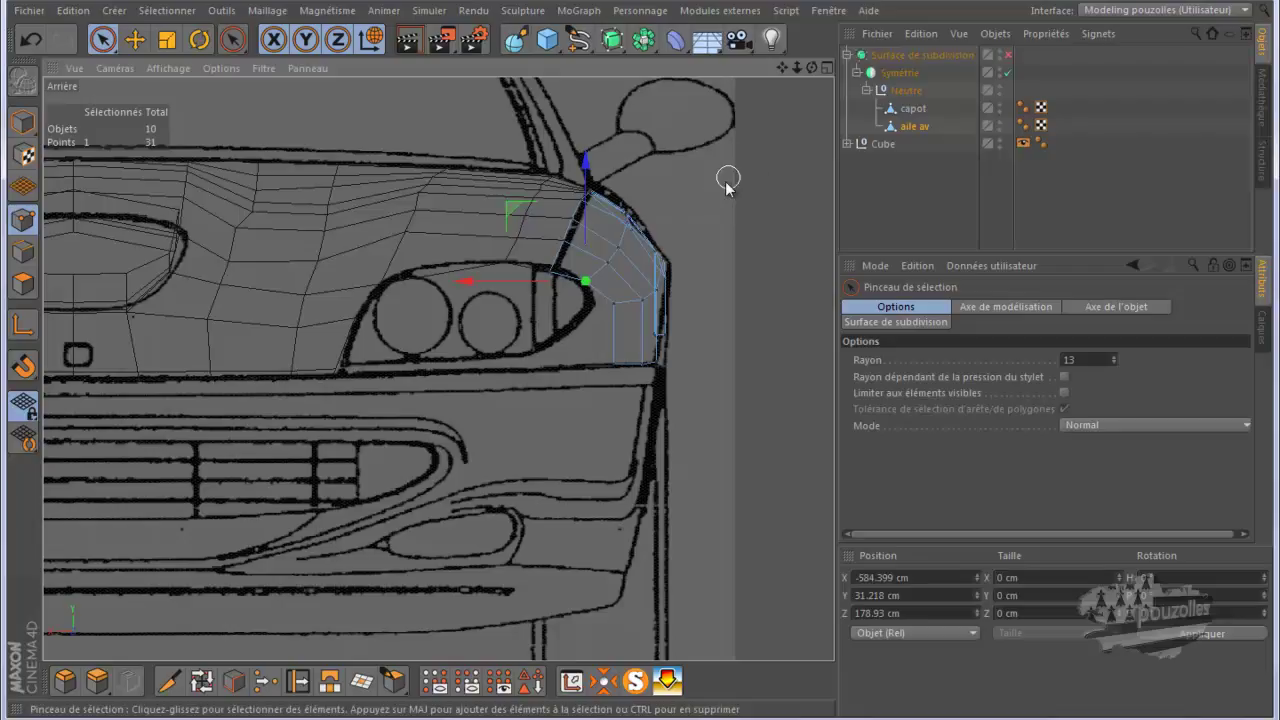
In the perspective view, move the loop's fourth point from the rear outward to about X -645 cm
middle_click(348, 283)
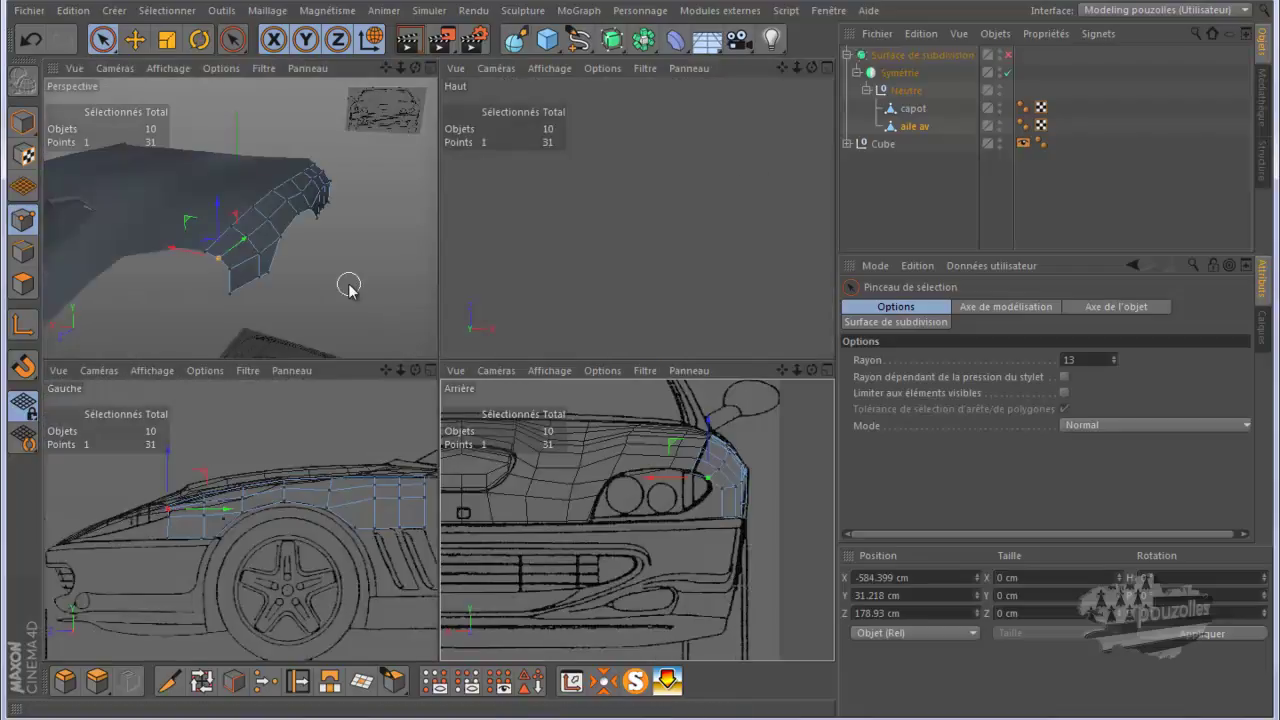
middle_click(348, 284)
mouse_move(812, 69)
left_mouse_down()
mouse_move(639, 360)
mouse_move(600, 357)
mouse_move(640, 372)
mouse_move(635, 356)
mouse_move(662, 361)
mouse_move(618, 365)
mouse_move(640, 364)
left_mouse_up()
left_click(426, 478)
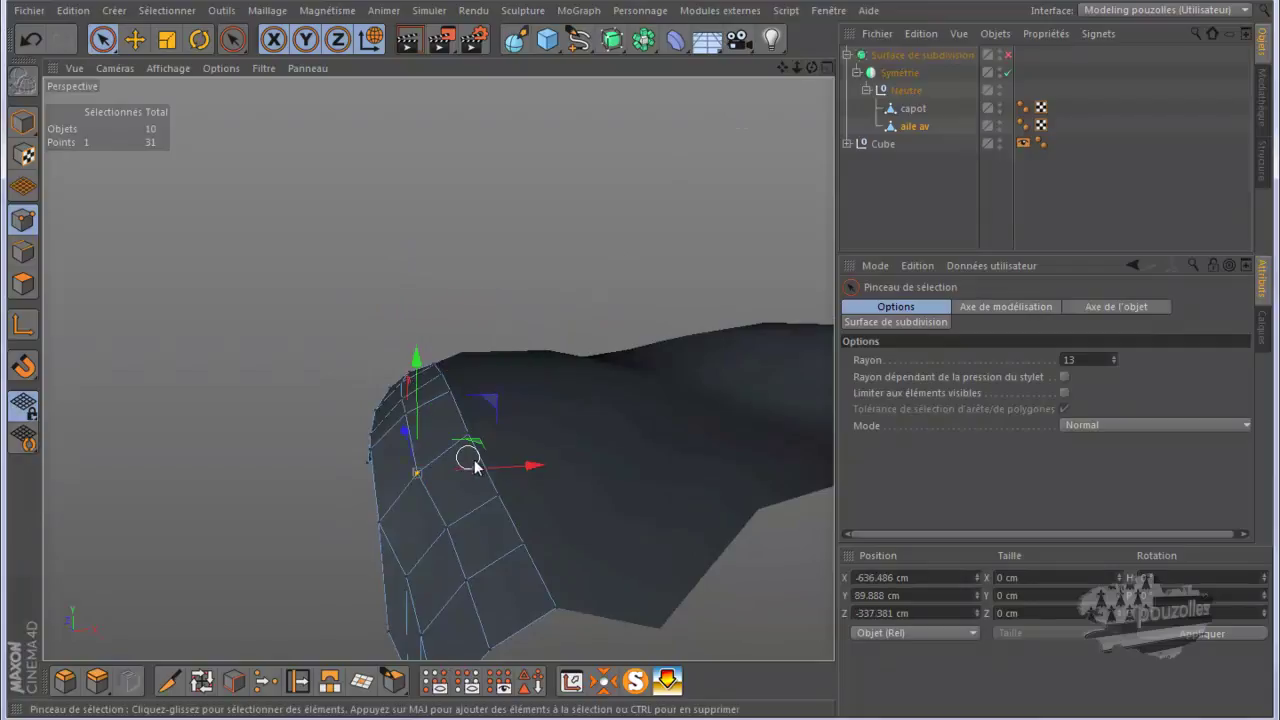
left_click_drag(528, 466, 486, 479)
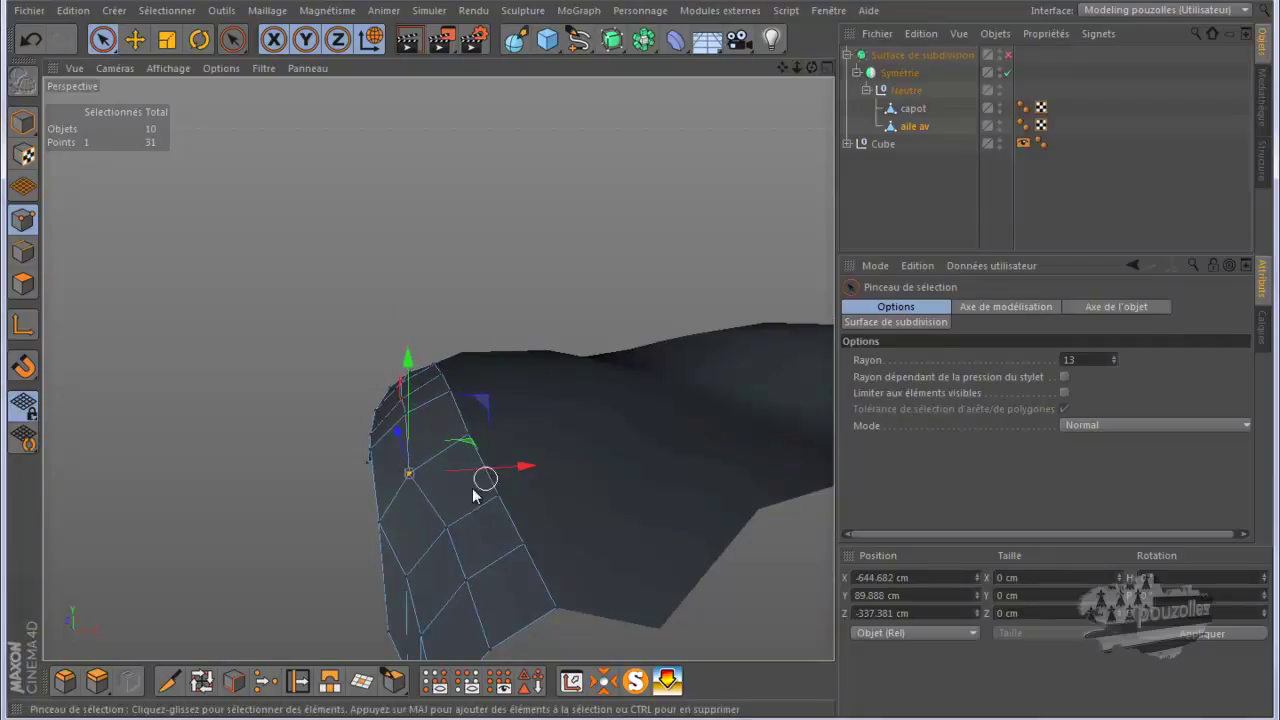
In the top view, move the outer fender point near Z 31 cm inward onto the body outline, to about X -656 cm
middle_click(476, 251)
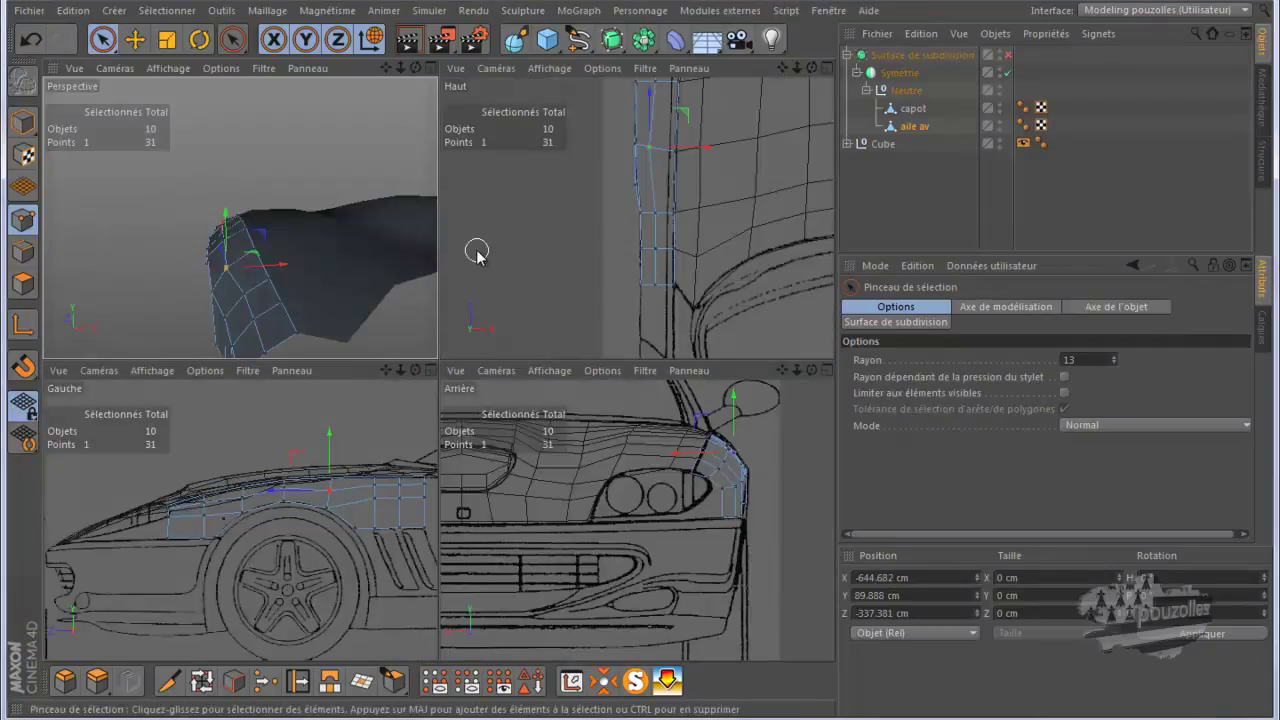
middle_click(566, 216)
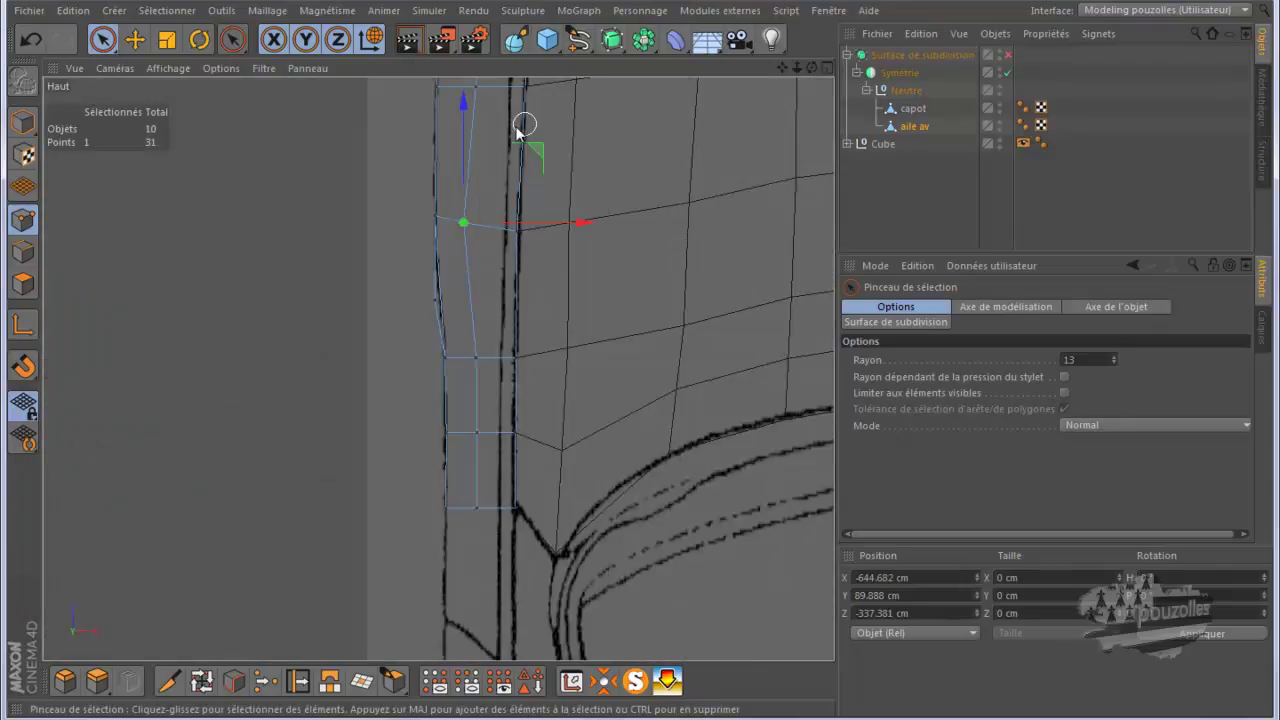
scroll(502, 133, "up", 1)
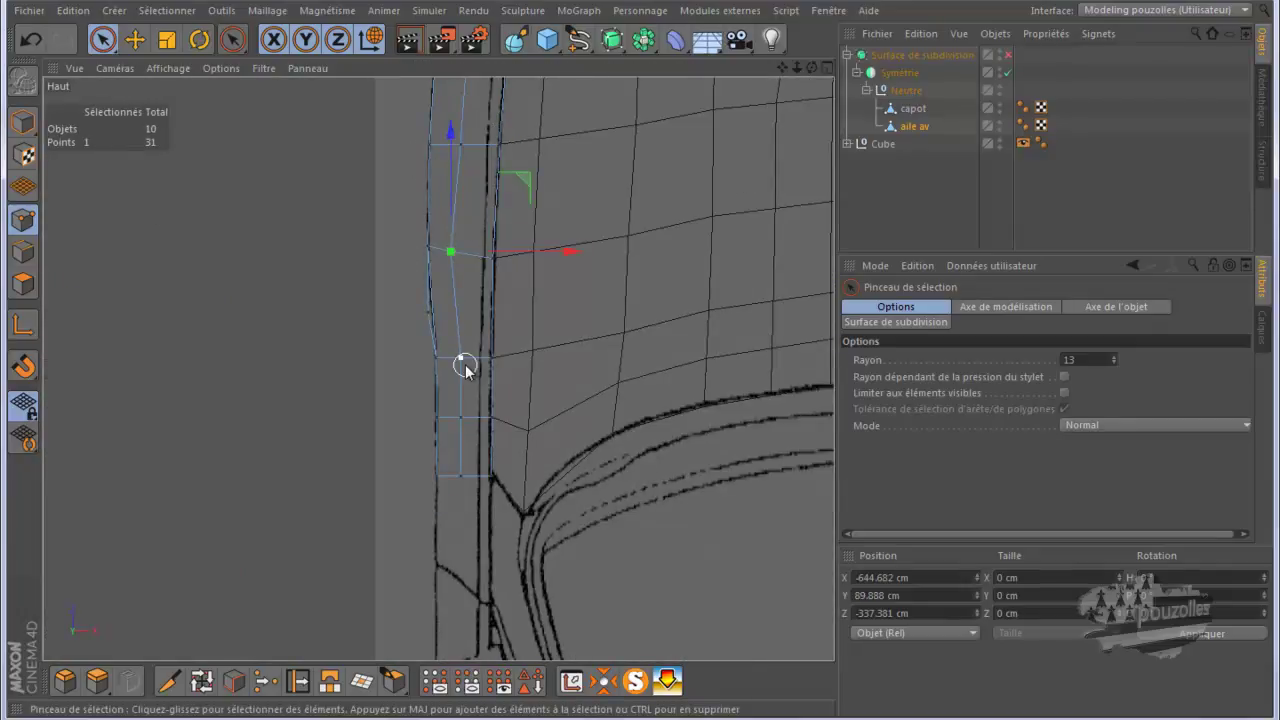
left_click_drag(784, 65, 639, 371)
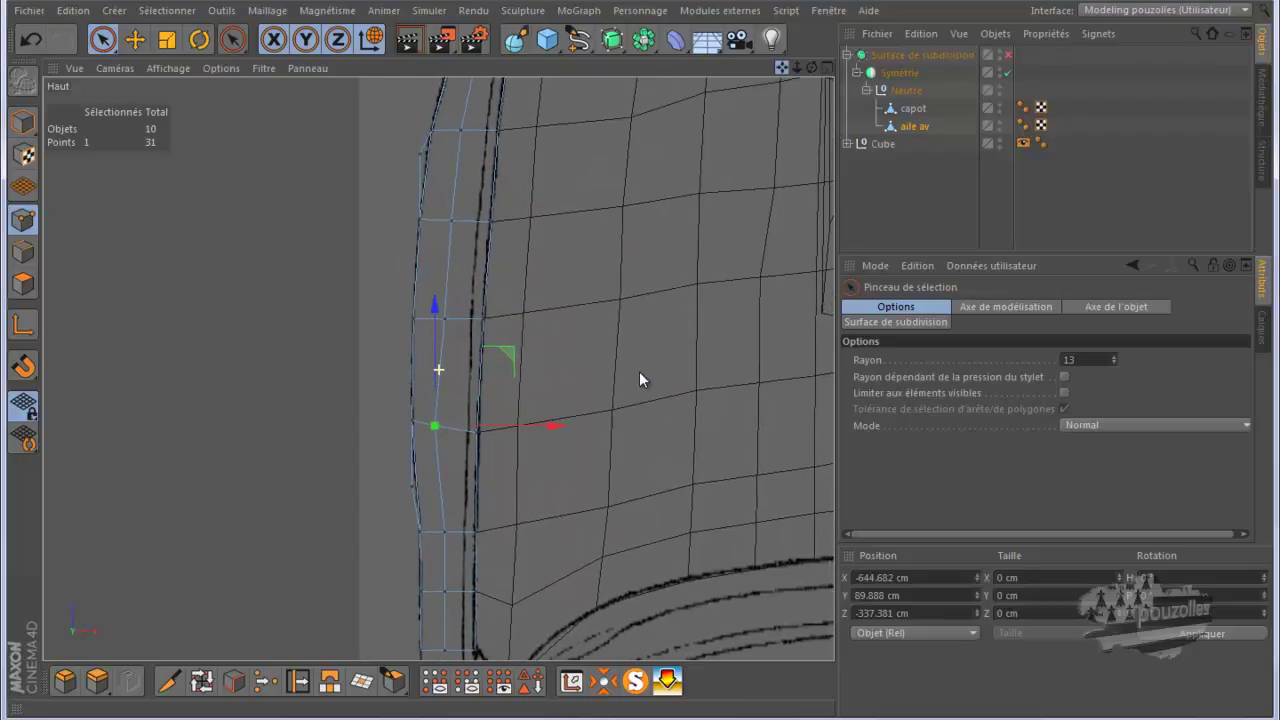
left_click(416, 158)
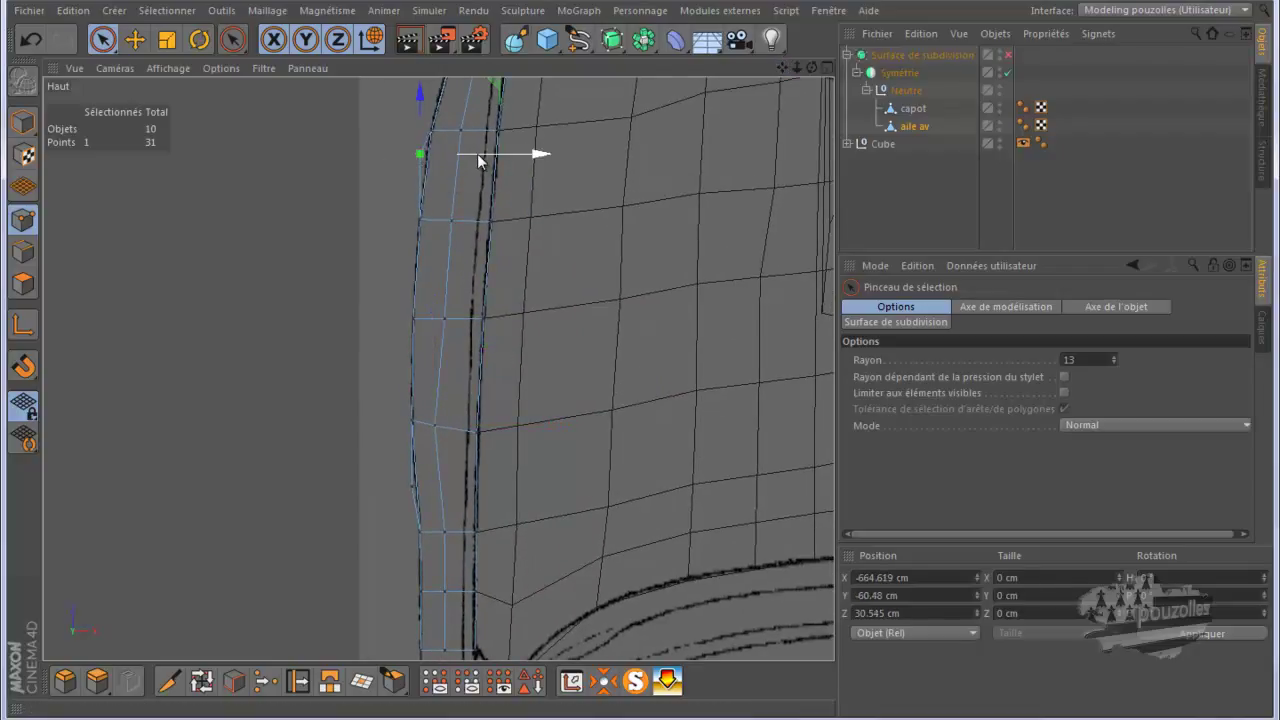
left_click_drag(478, 158, 484, 155)
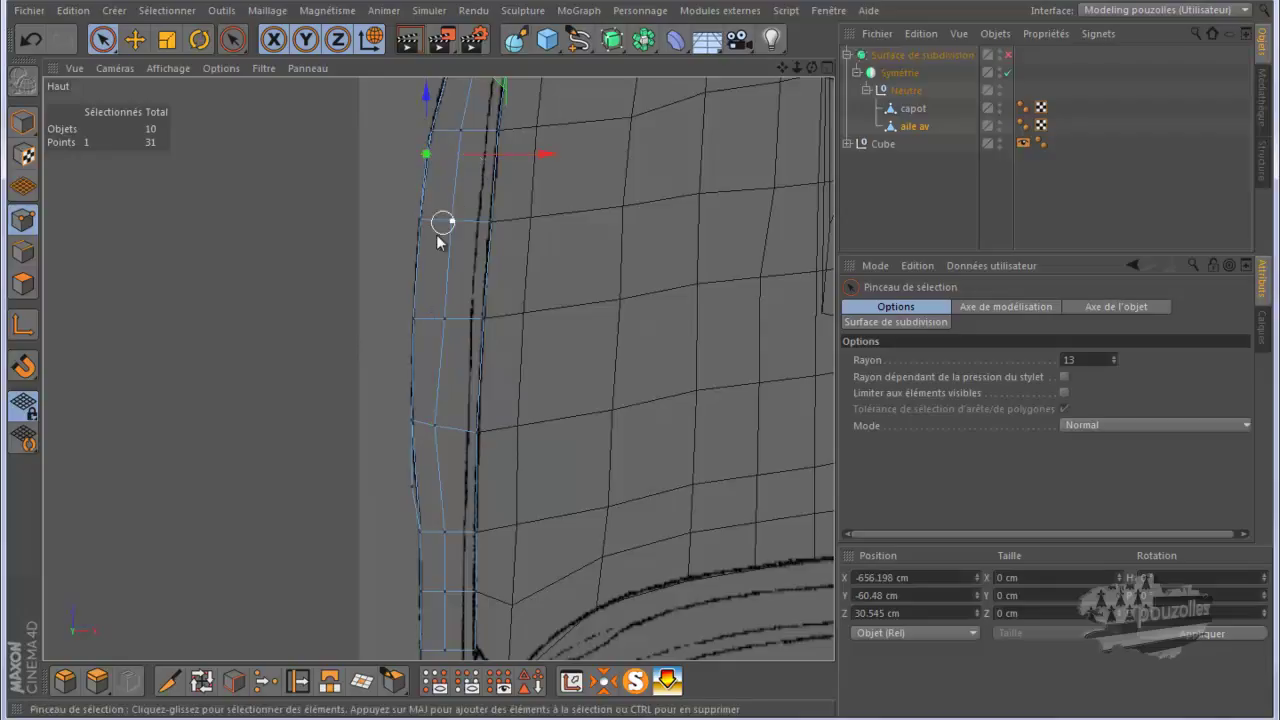
Move the protruding outer fender point near Z -420 cm inward onto the blueprint outline, to about X -671 cm
middle_click_drag(450, 265, 475, 225, "alt")
scroll(474, 226, "down", 2)
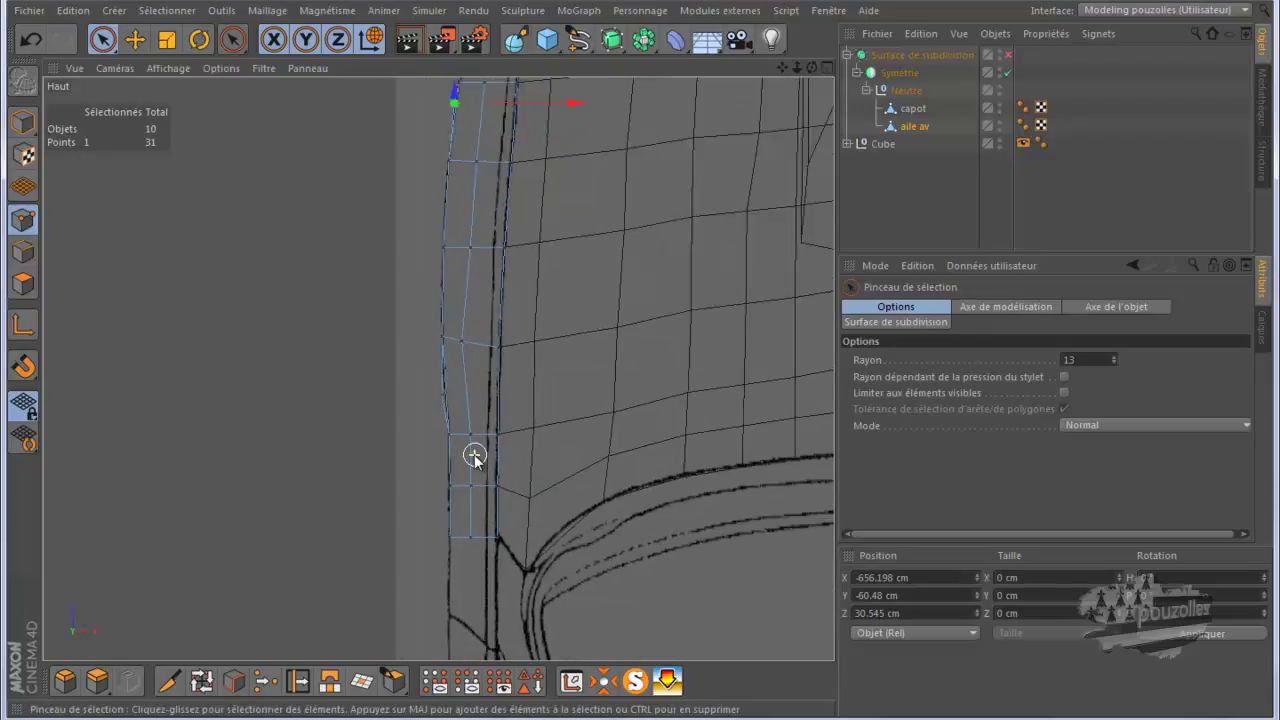
scroll(471, 455, "up", 5)
scroll(471, 457, "up", 1)
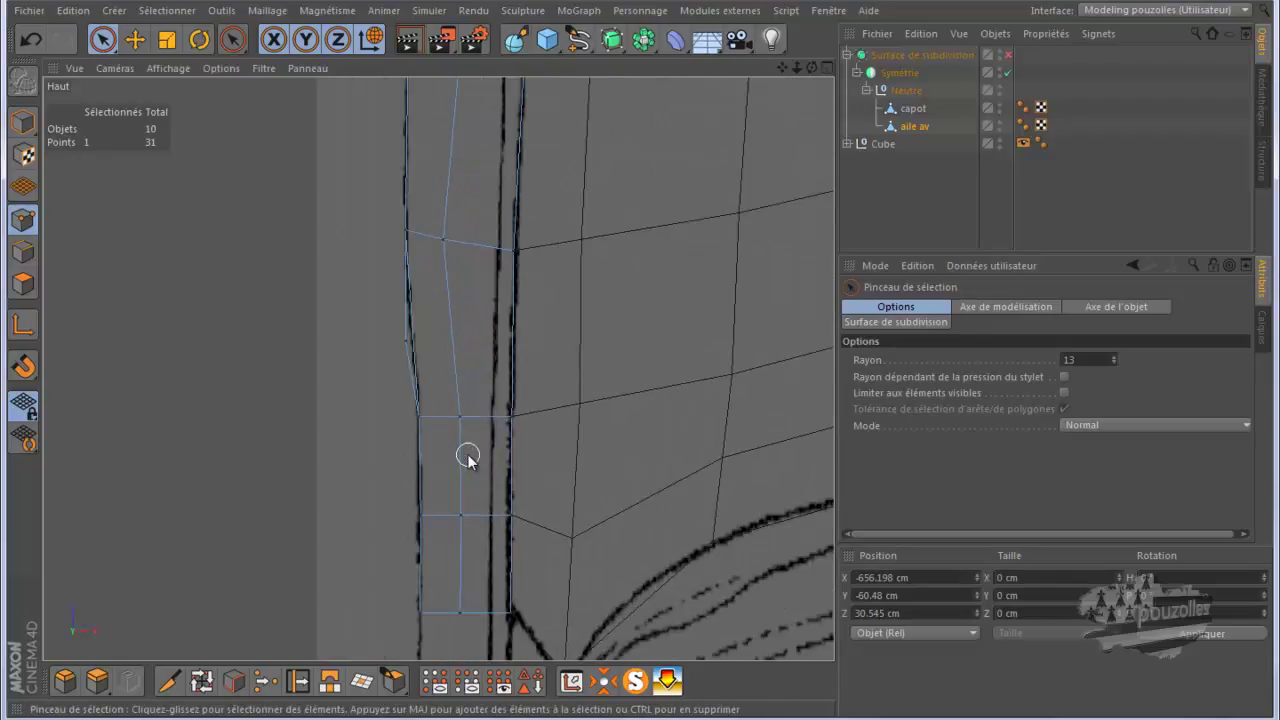
left_click(399, 345)
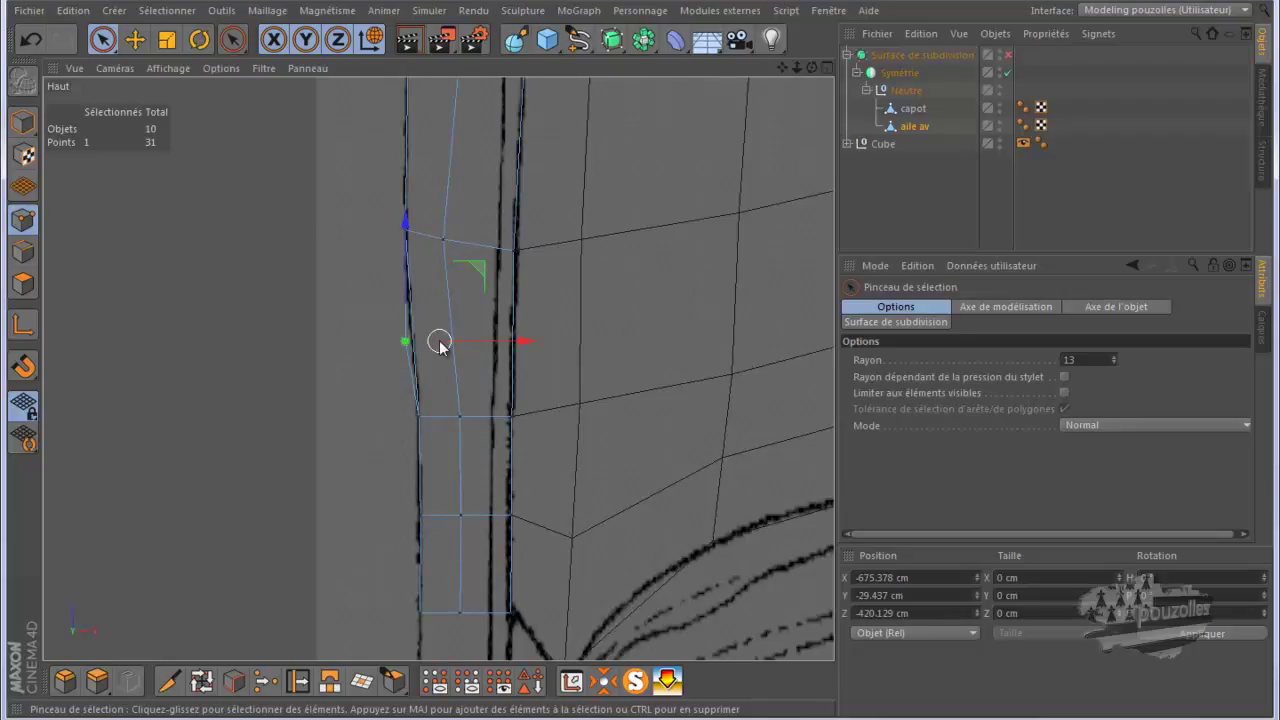
left_click_drag(448, 340, 457, 342)
Align the middle loop's fourth point from the rear with its neighbours by moving it inward to about X -637 cm
scroll(469, 358, "down", 2)
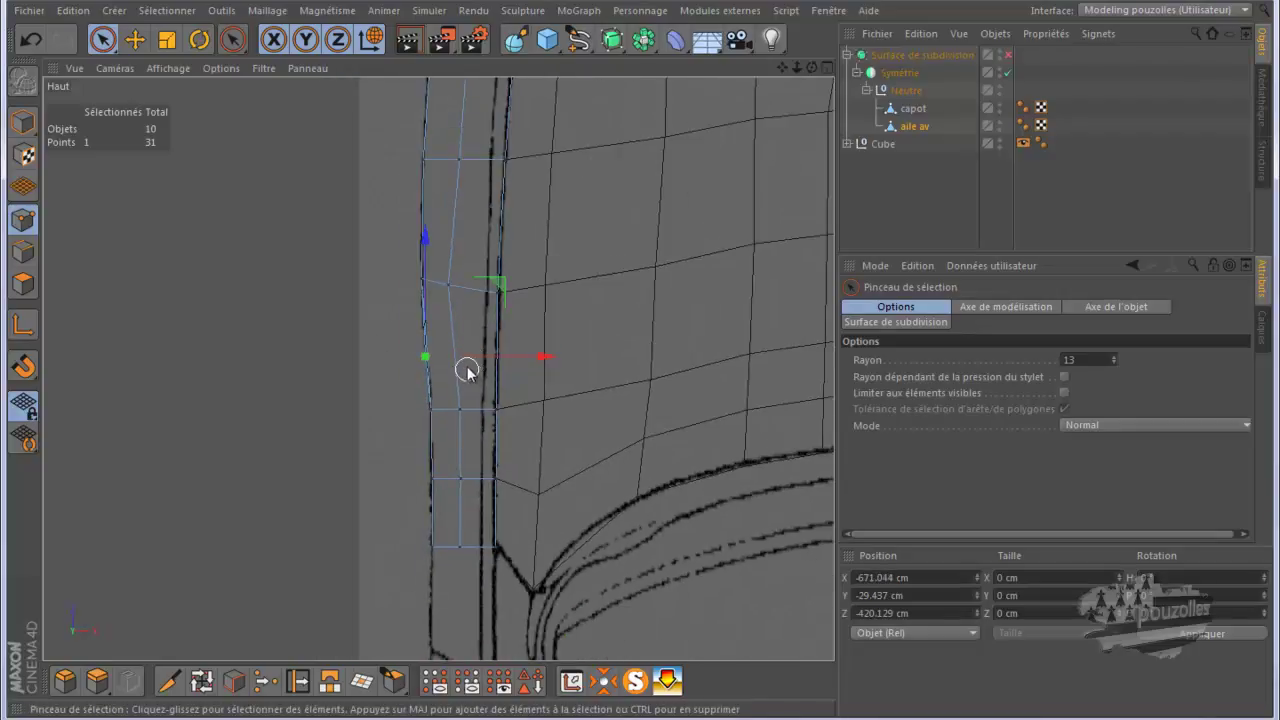
scroll(540, 330, "down", 1)
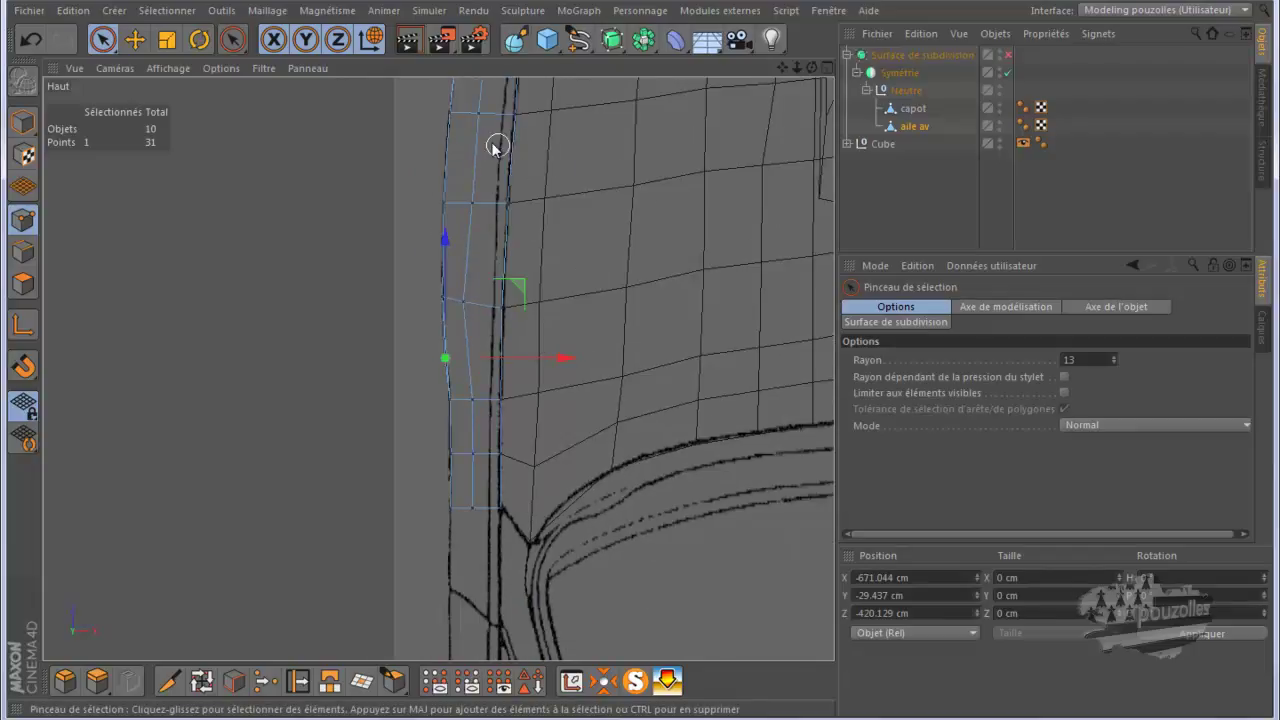
left_click(474, 308)
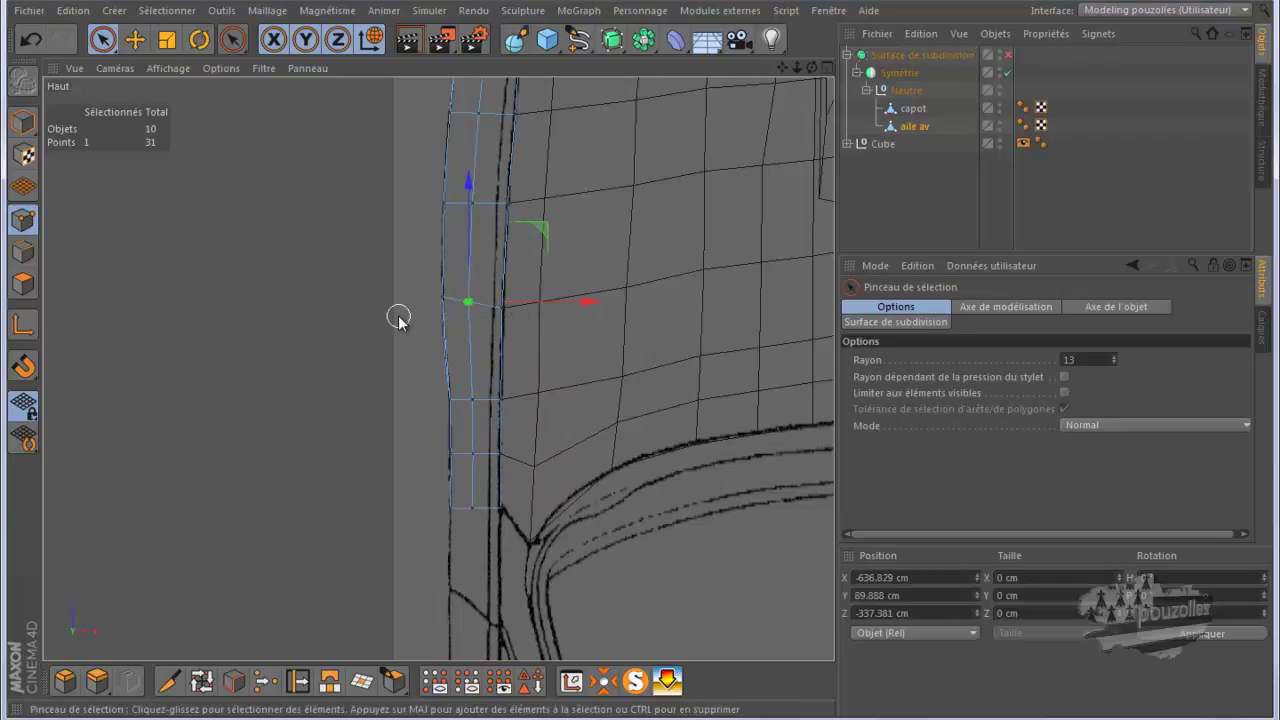
scroll(396, 360, "down", 4)
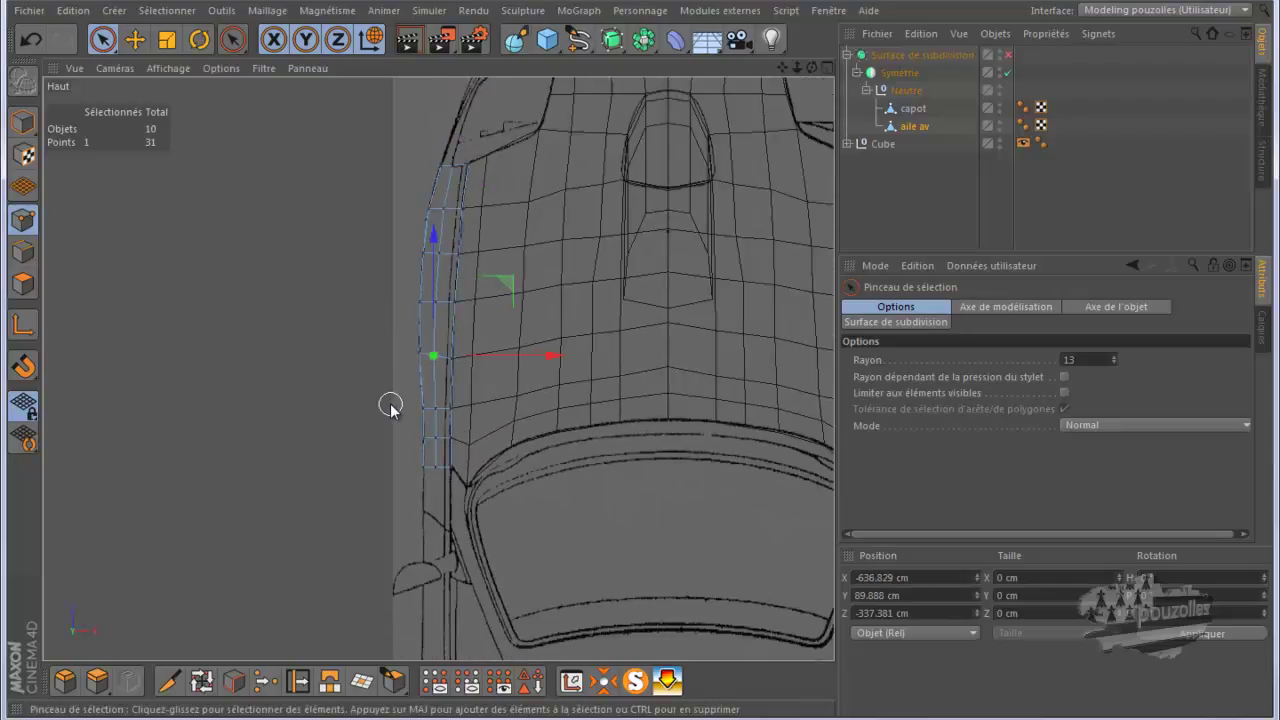
scroll(390, 405, "up", 2)
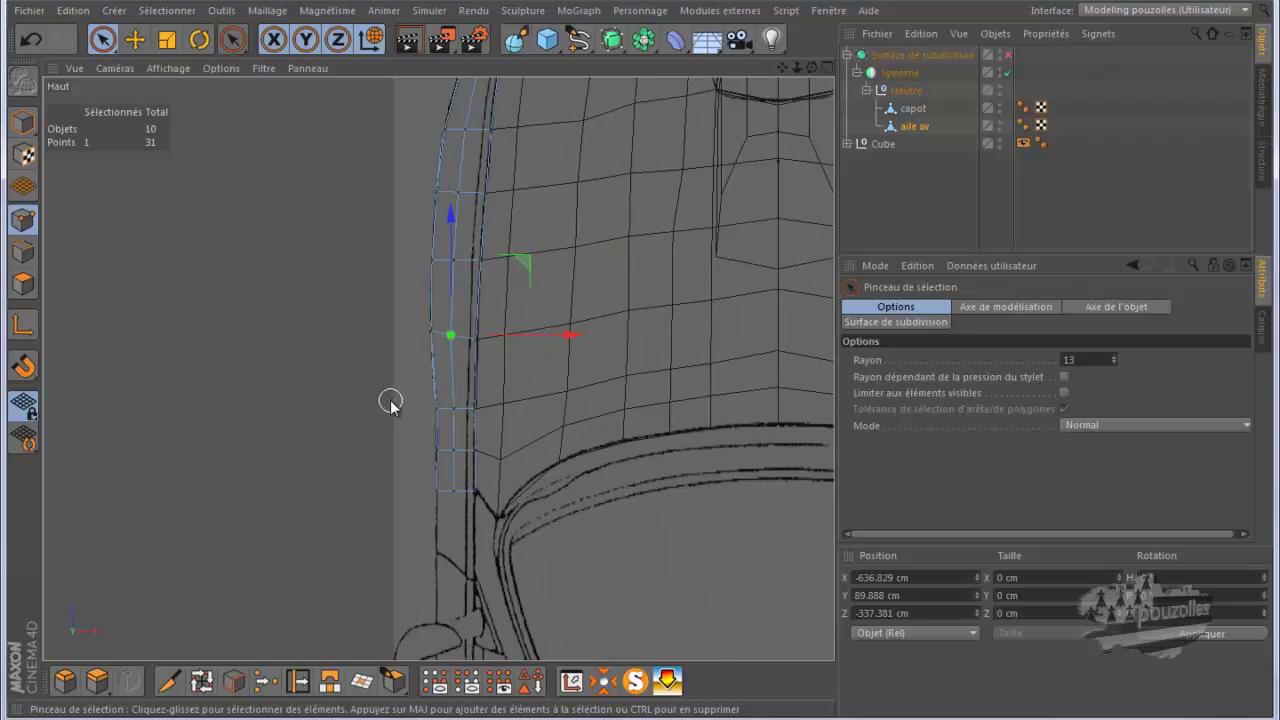
In the side view, move the front point of the fender's added loop onto the headlight outline, to about Y 28 cm, Z 173 cm
middle_click(390, 403)
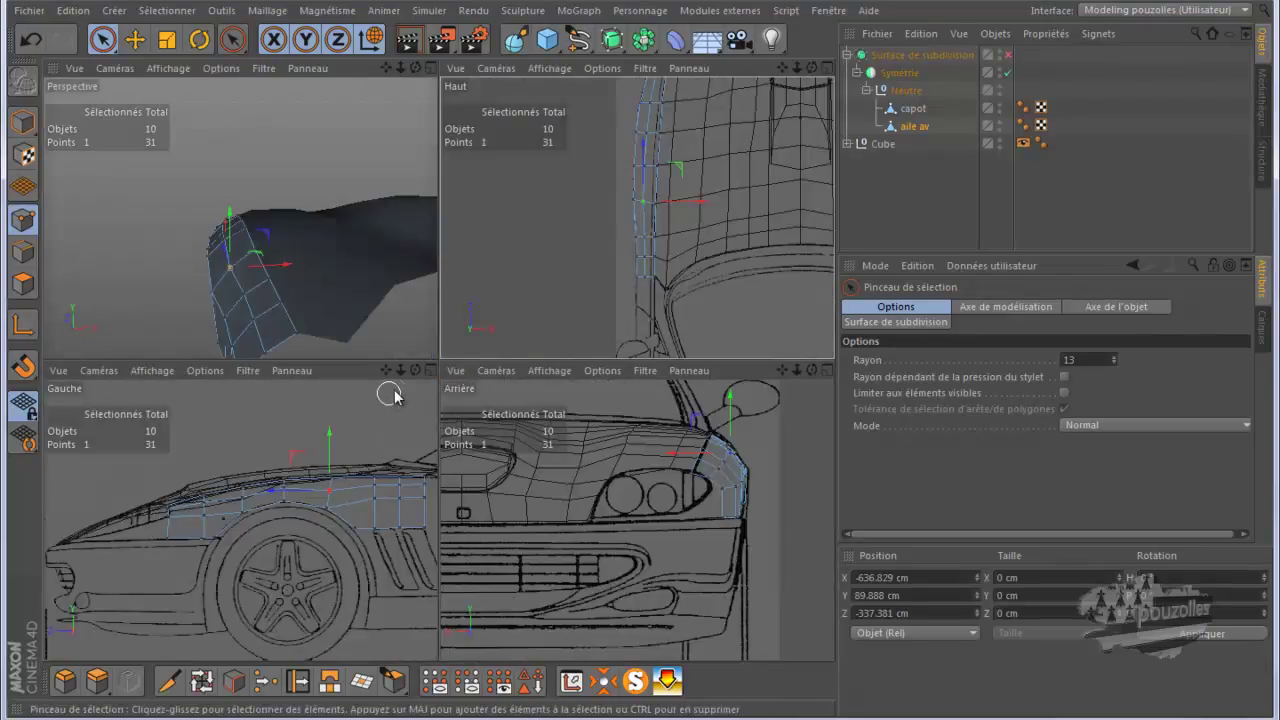
middle_click(622, 450)
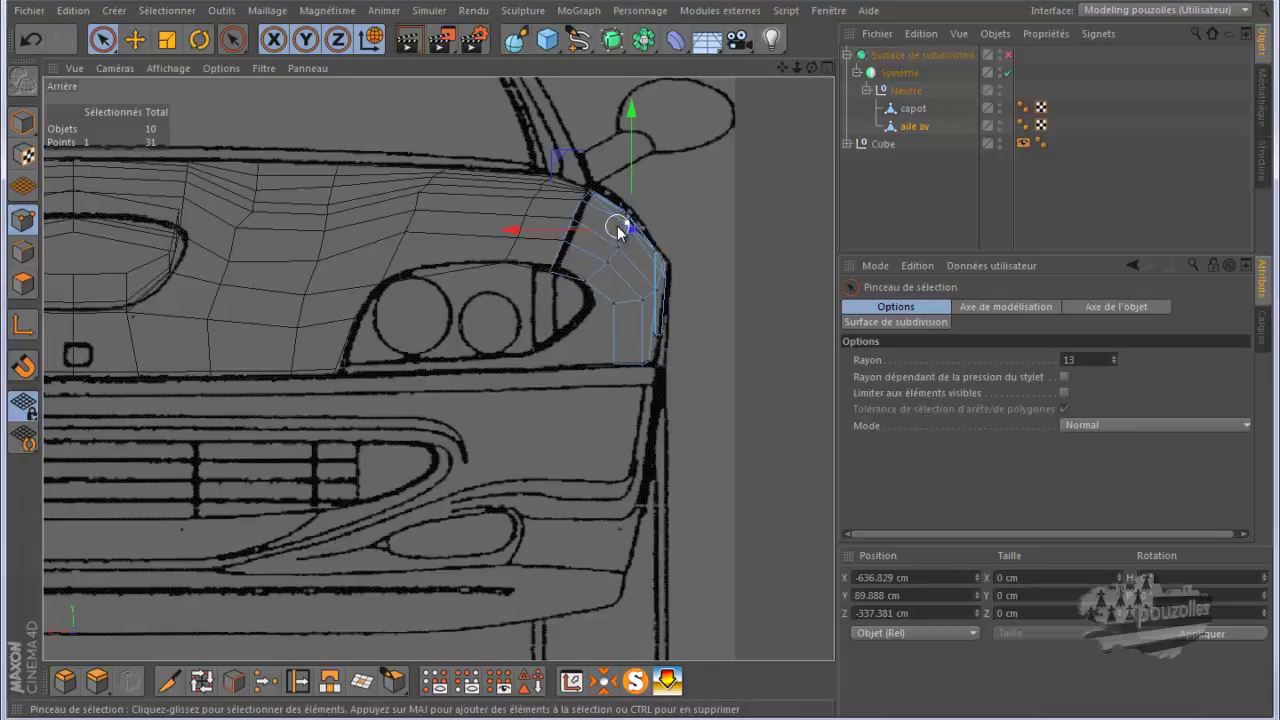
middle_click(453, 354)
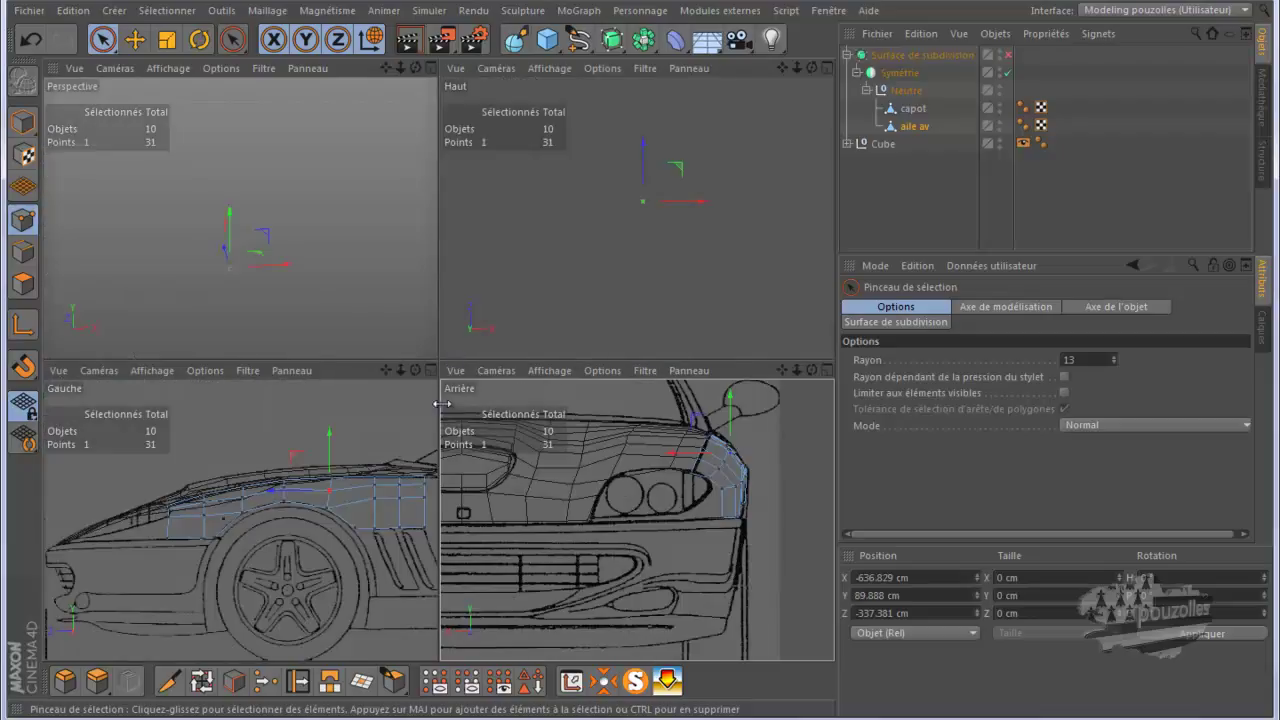
middle_click(563, 338)
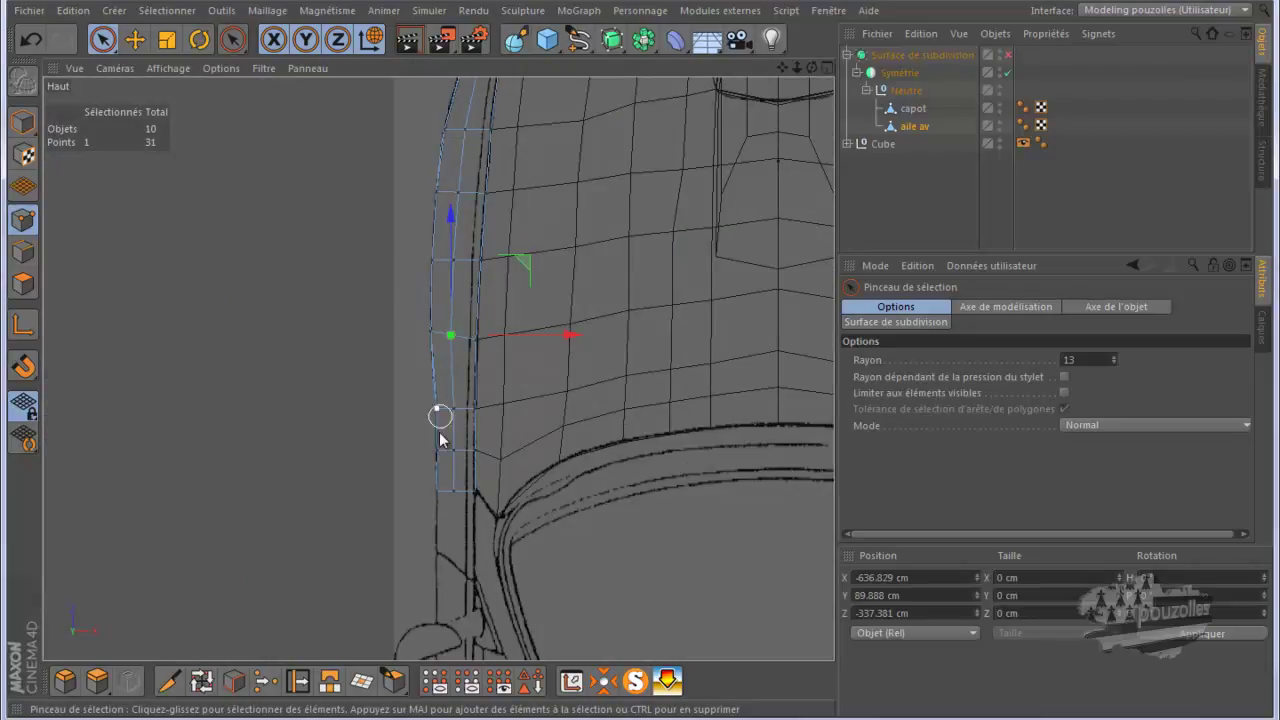
middle_click(345, 440)
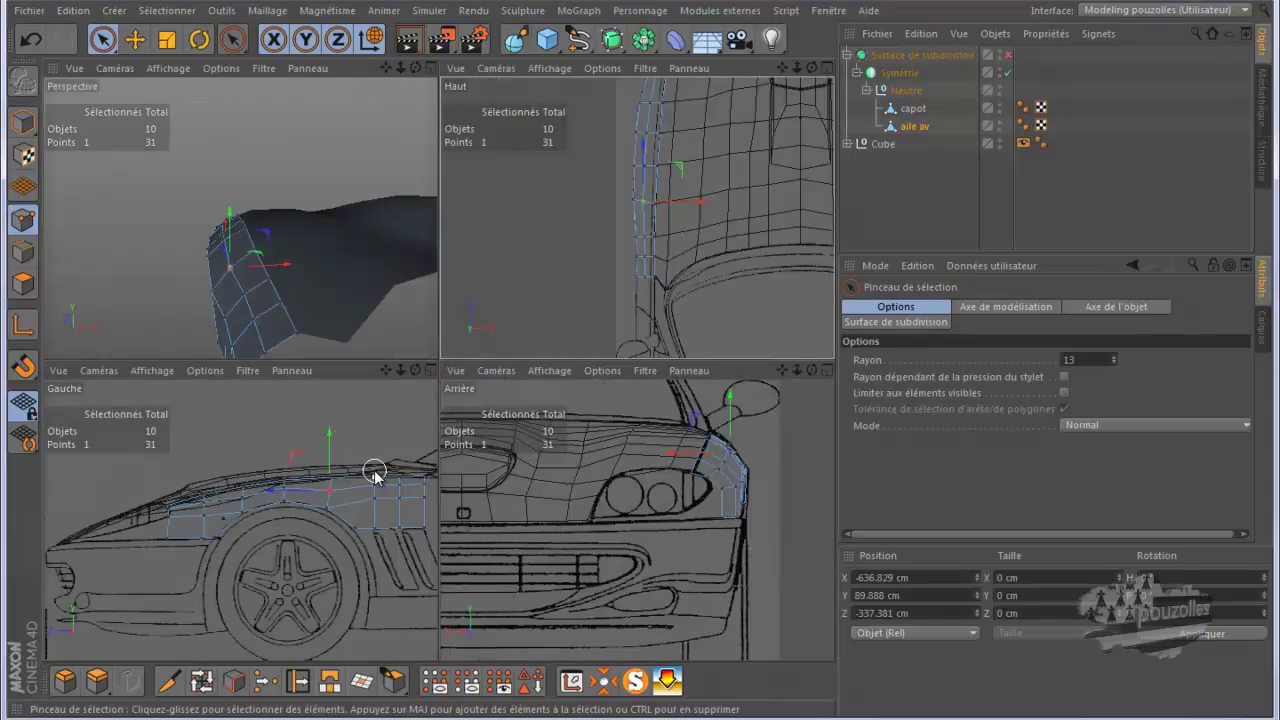
middle_click(372, 470)
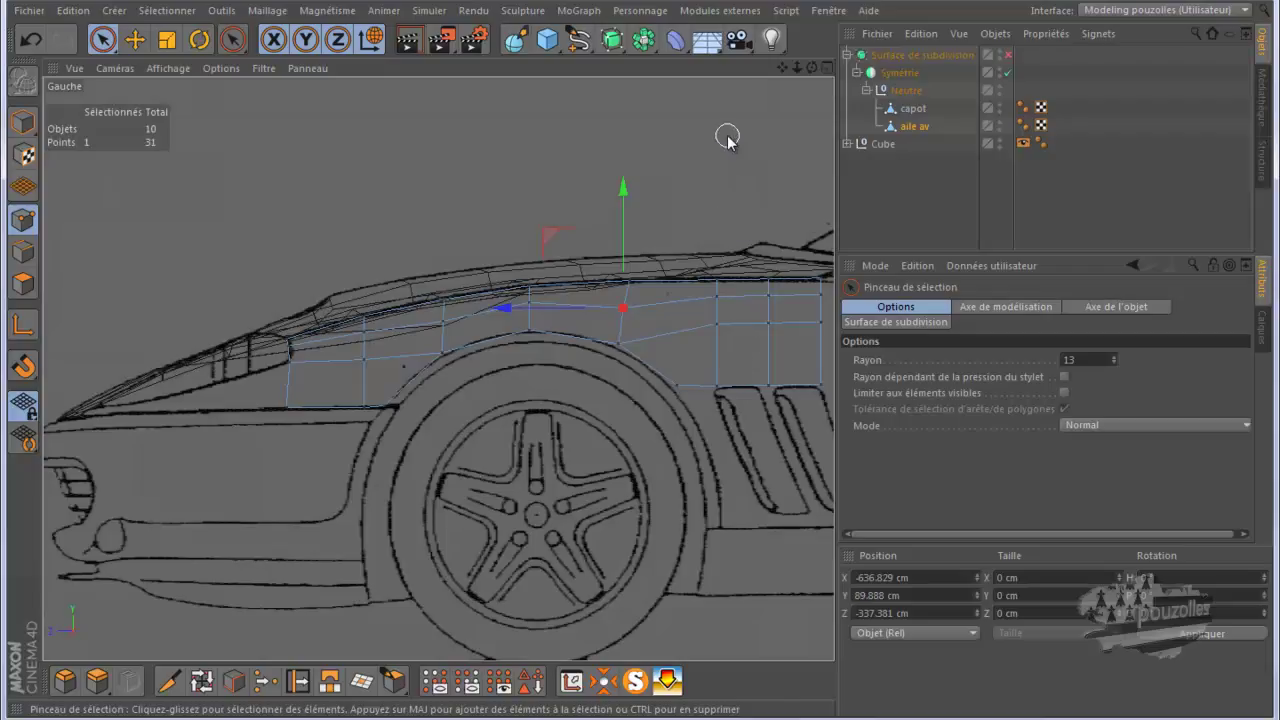
left_click_drag(782, 67, 750, 74)
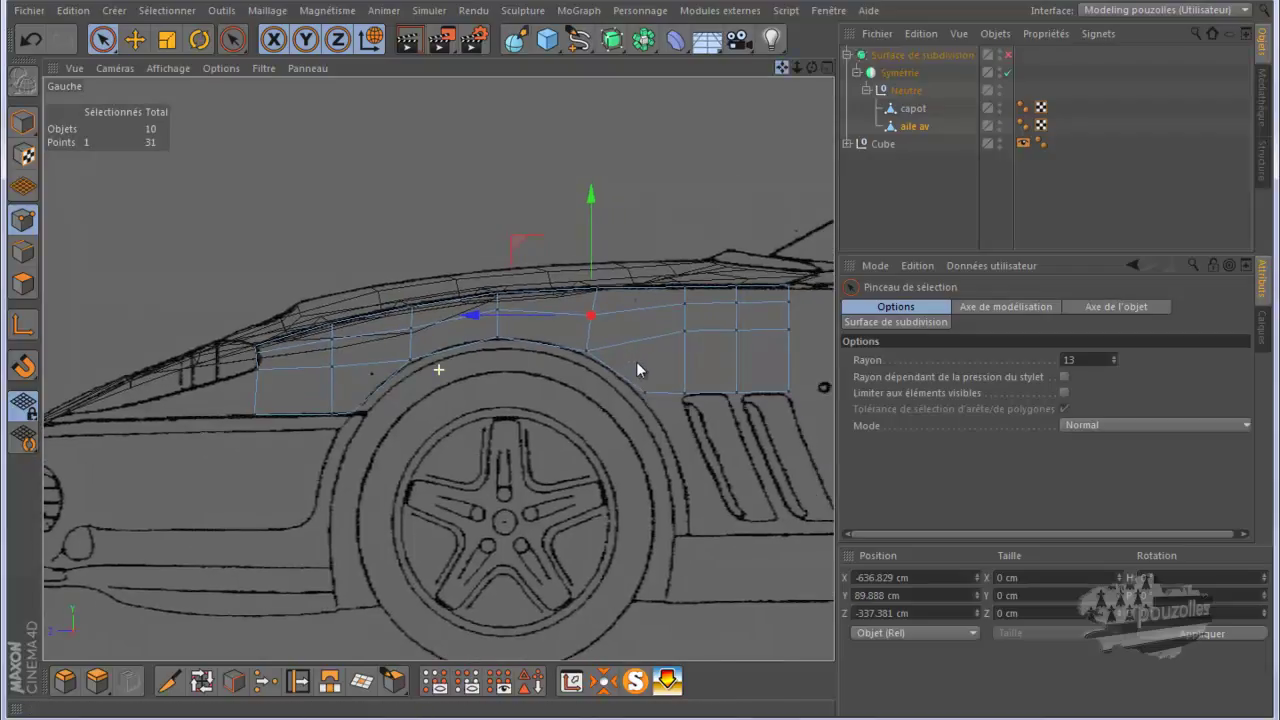
scroll(216, 355, "up", 8)
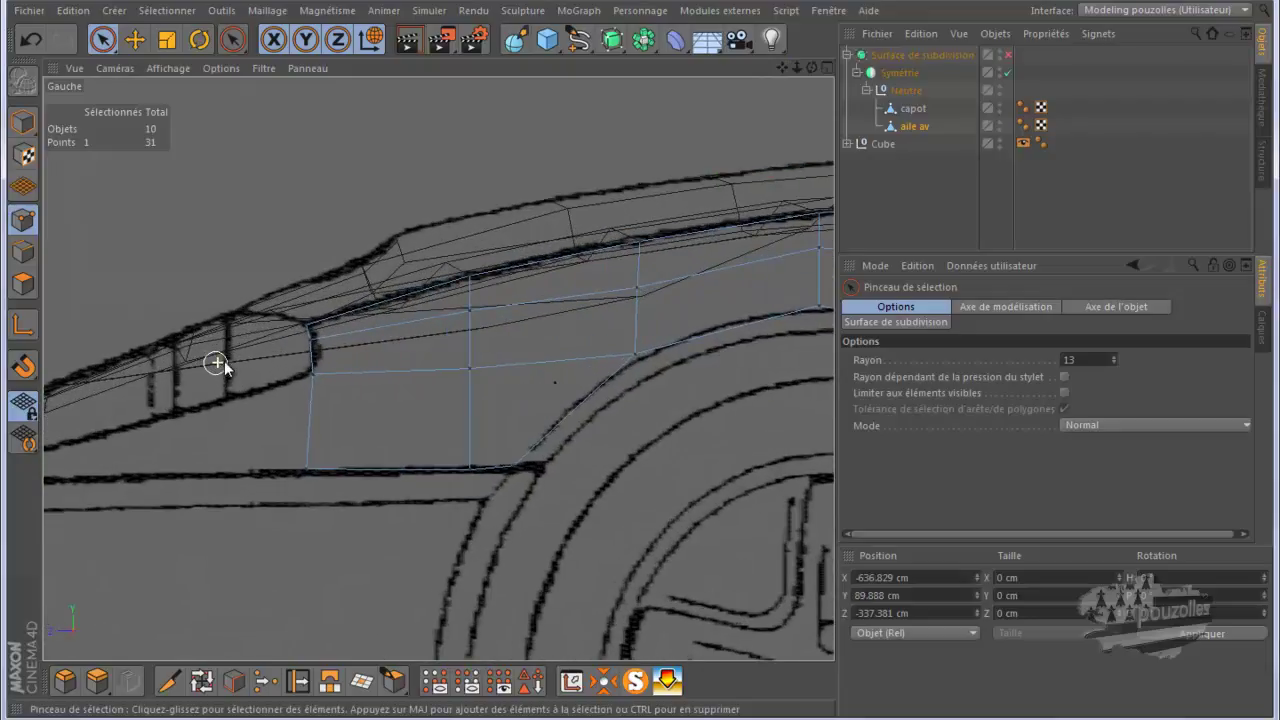
scroll(226, 362, "up", 1)
left_click(345, 333)
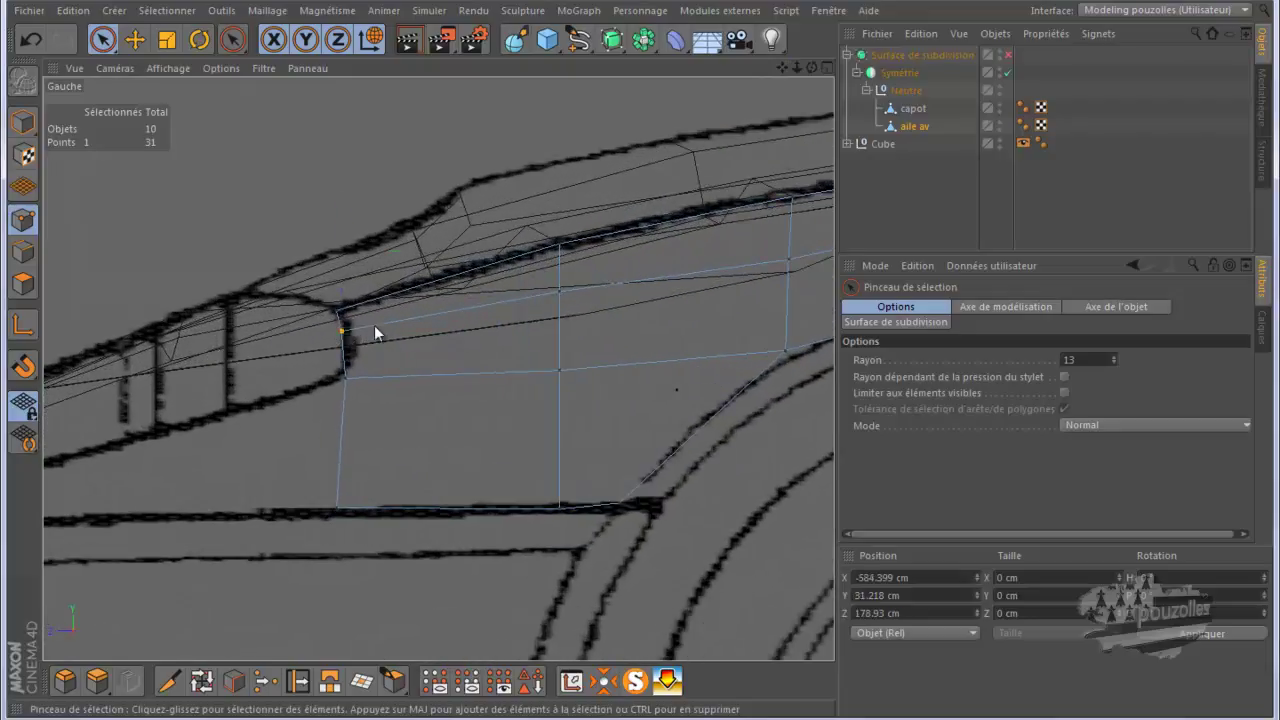
left_click_drag(415, 337, 418, 338)
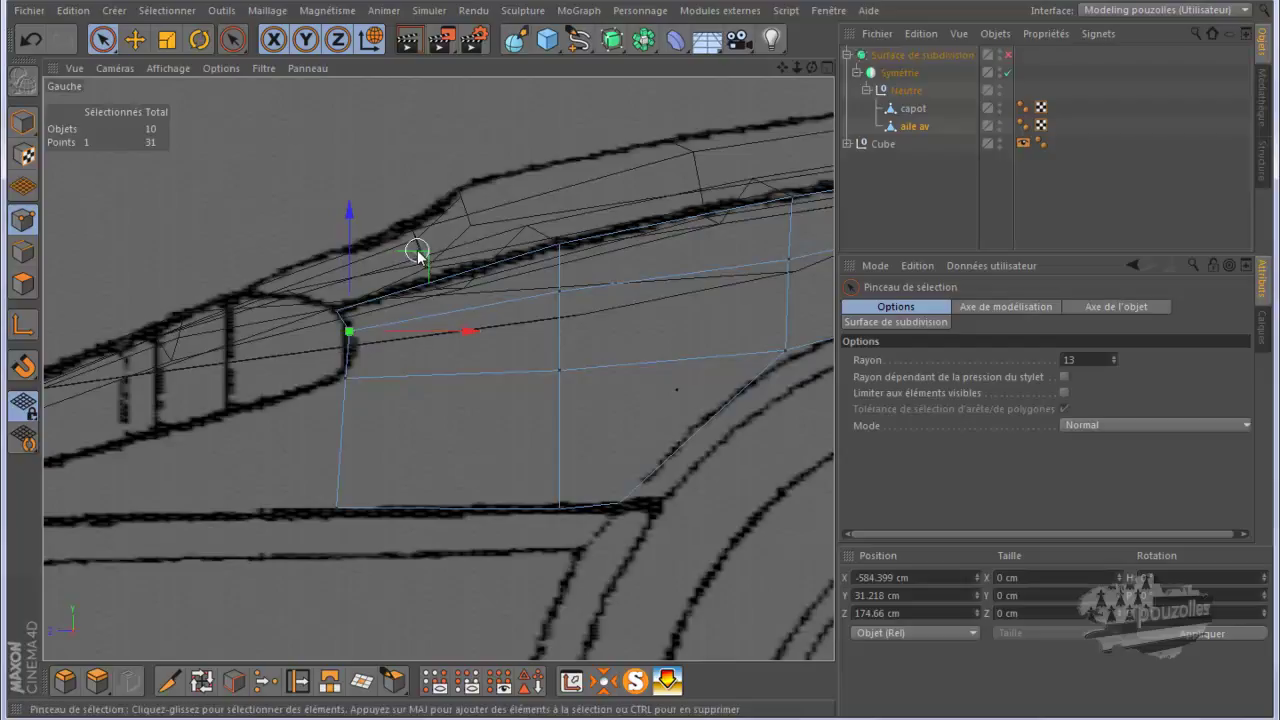
left_click_drag(420, 260, 424, 266)
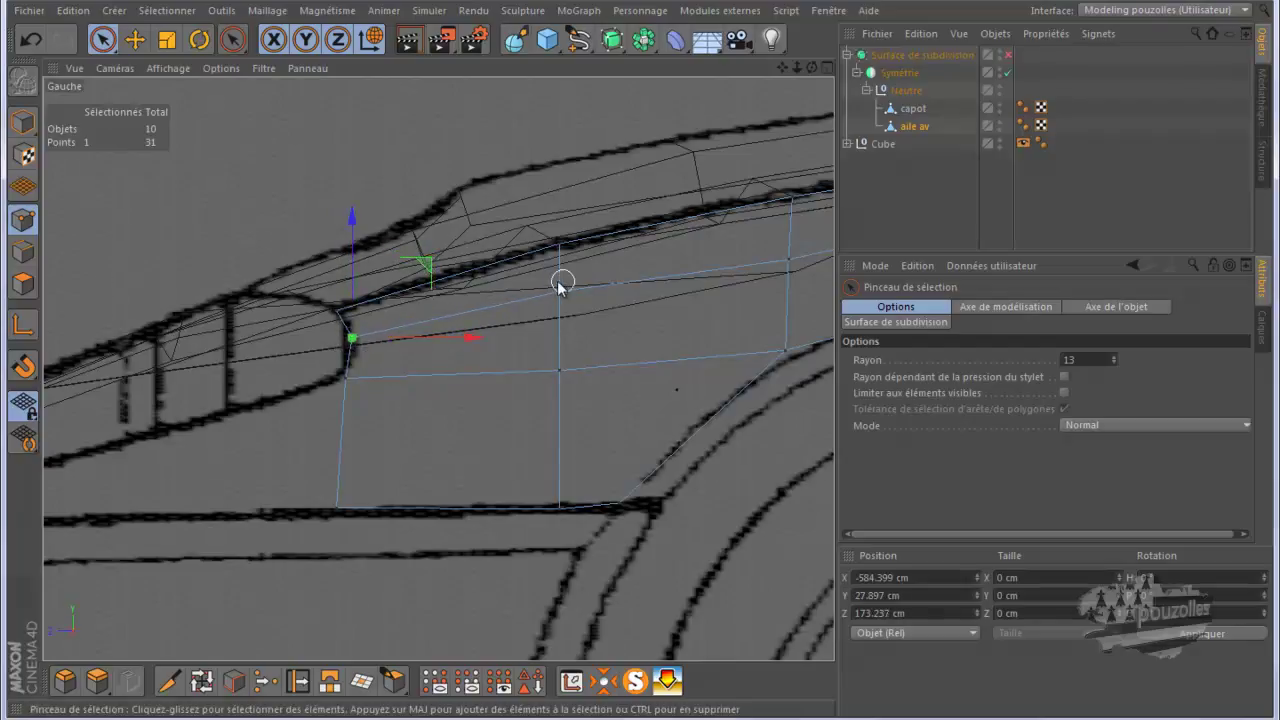
Lower the added loop's second point from the front slightly, to about Y 49 cm
left_click(560, 293)
left_click_drag(560, 232, 559, 240)
scroll(328, 416, "down", 2)
scroll(310, 418, "down", 4)
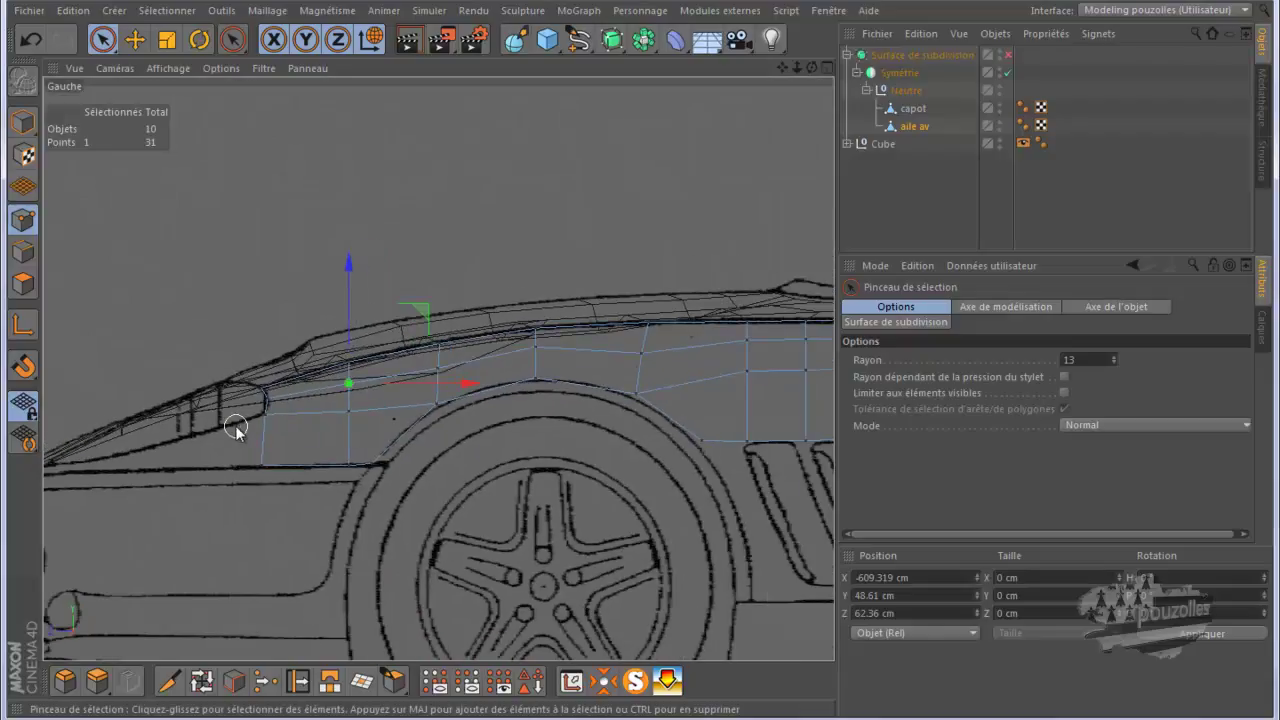
scroll(236, 427, "down", 1)
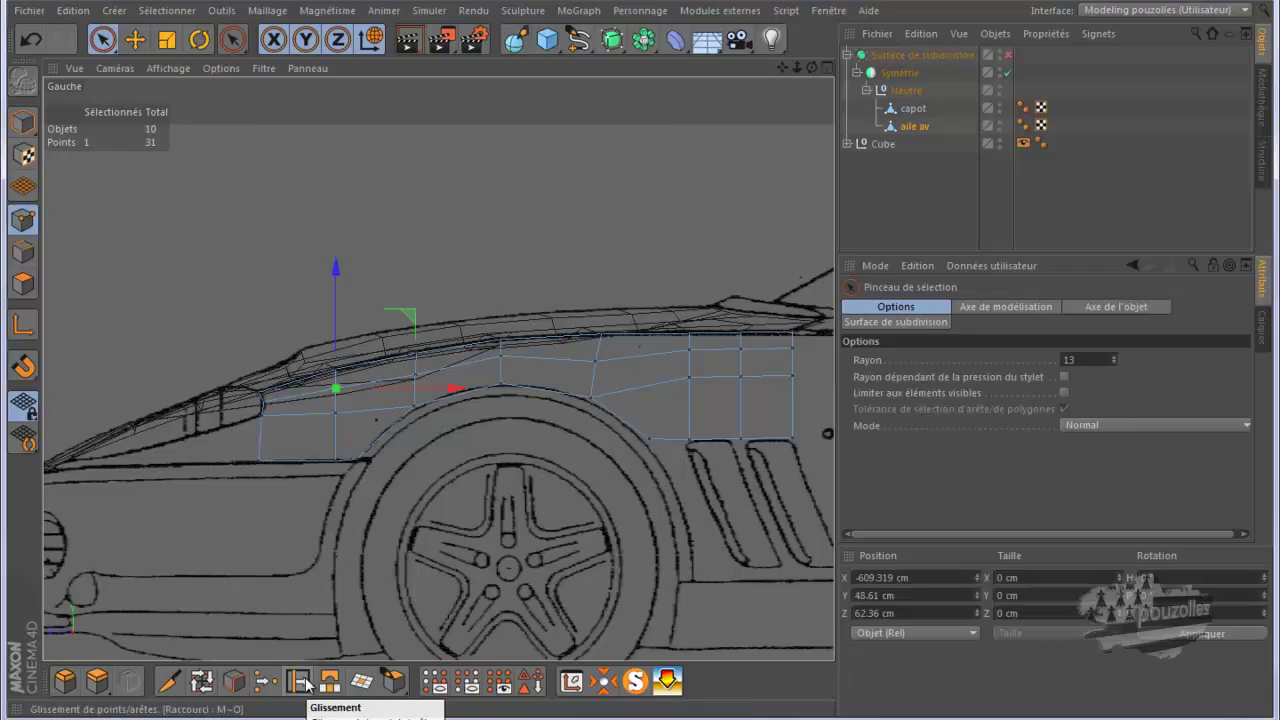
Slide the four rear edges of the fender's two inner horizontal loops downward with an offset of about -22 cm, then clear the selection
left_click(23, 253)
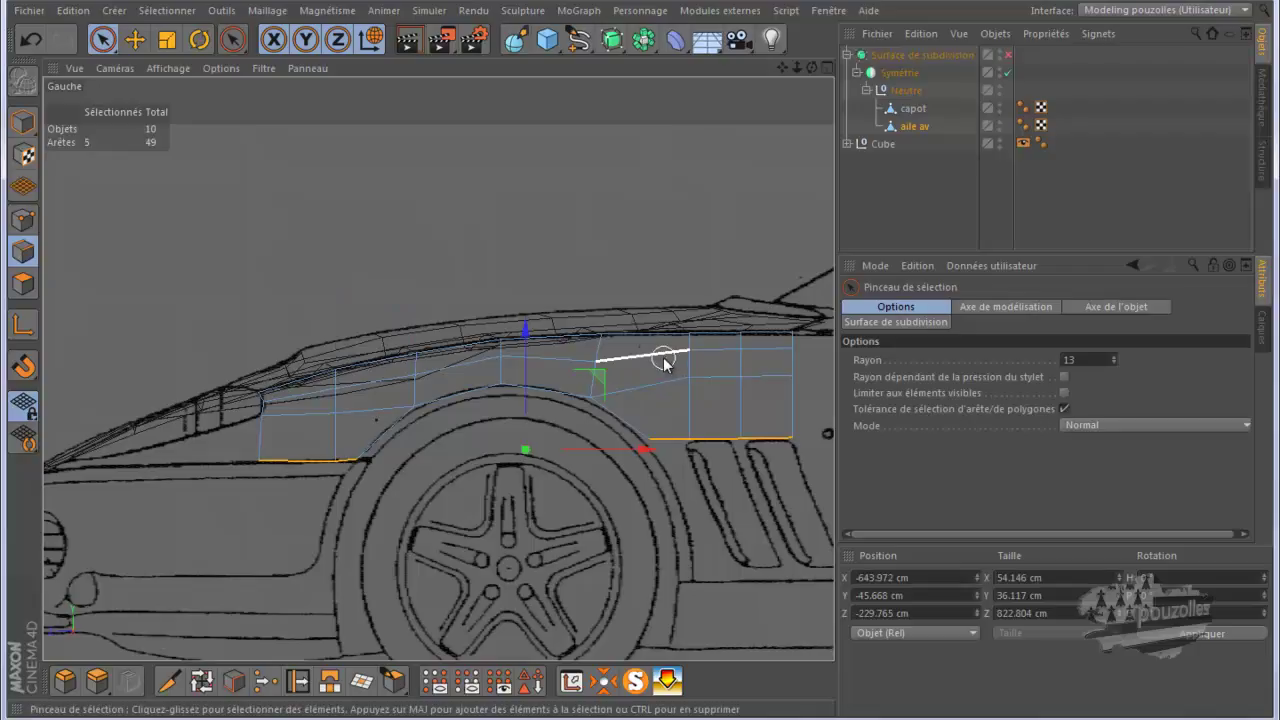
left_click(716, 356)
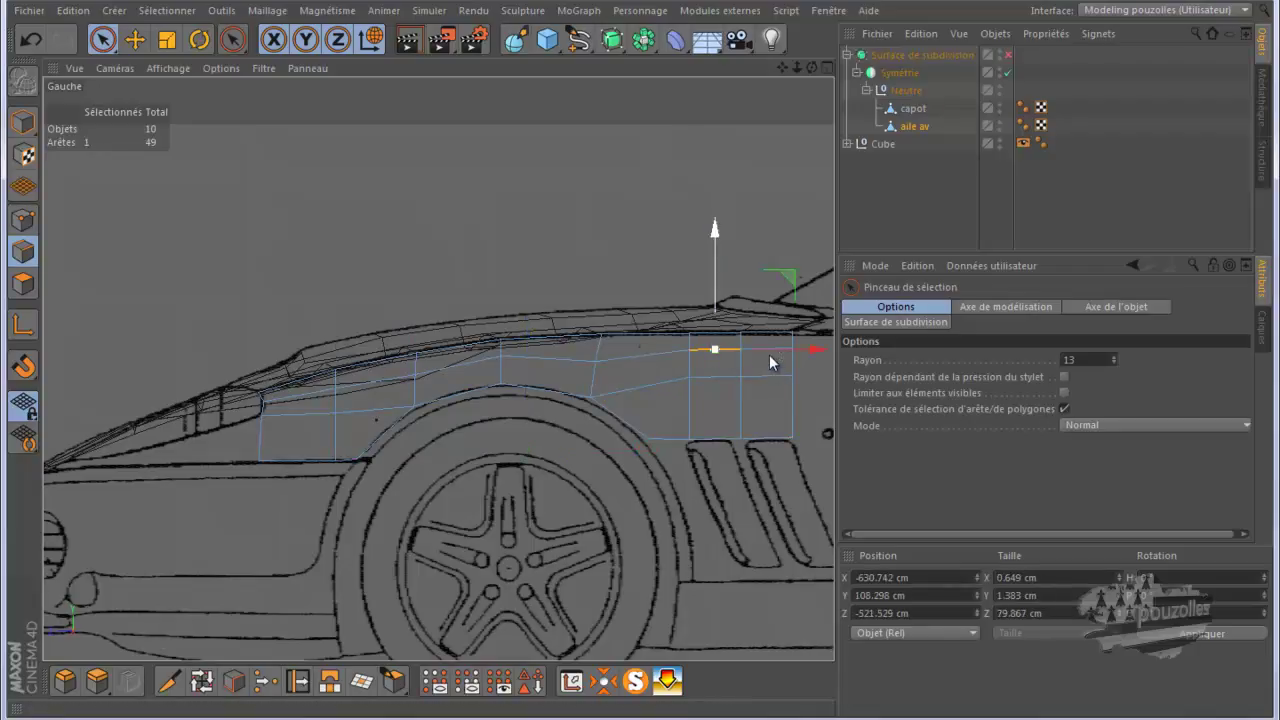
left_click(762, 360, "shift")
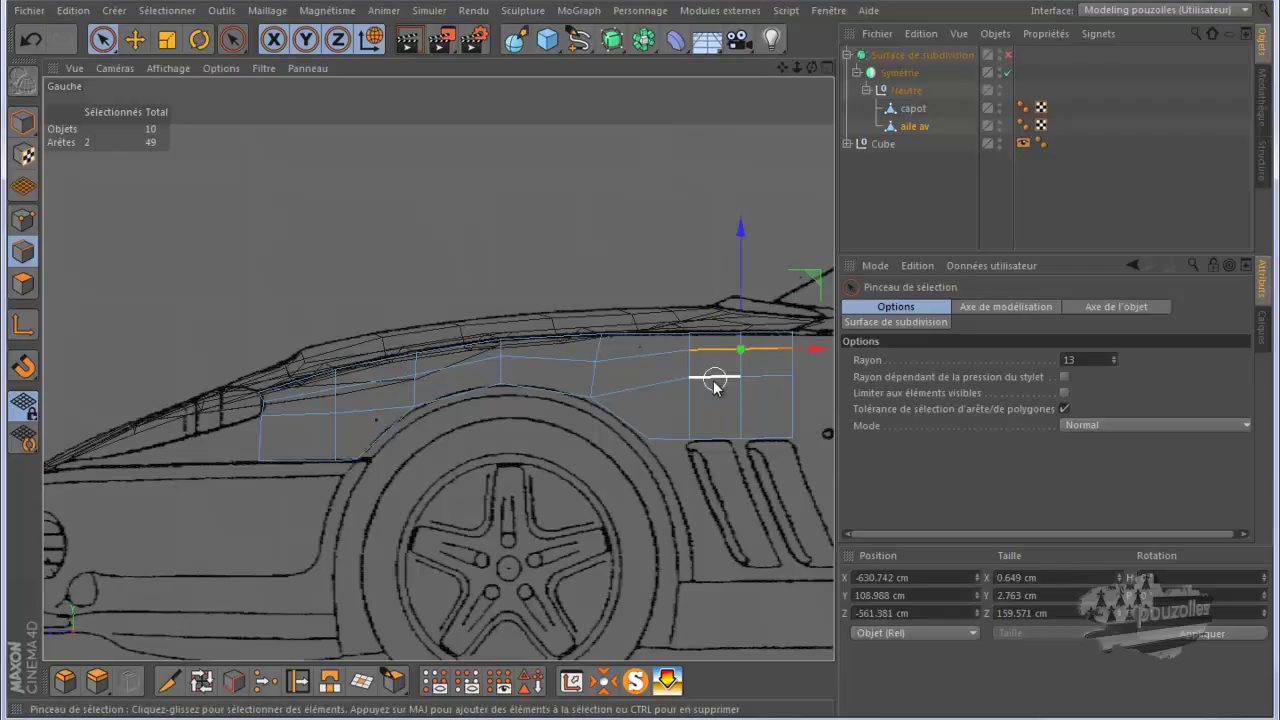
left_click(710, 380, "shift")
left_click(765, 386, "shift")
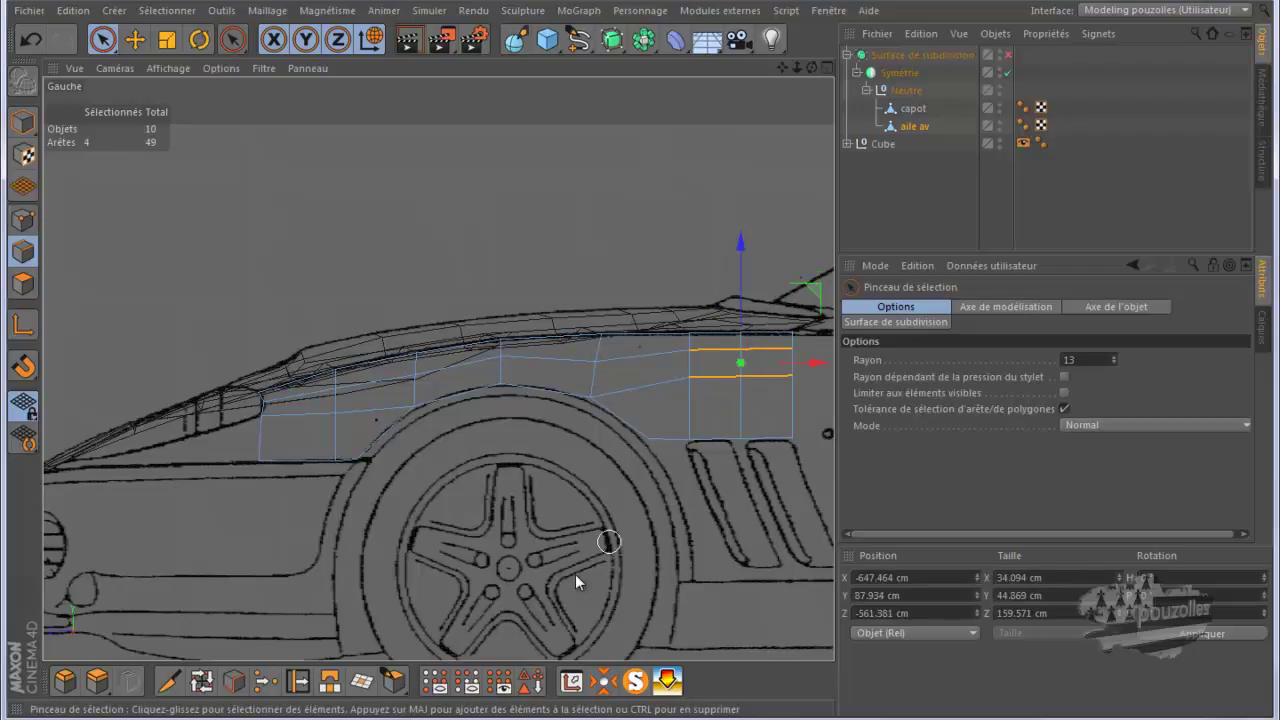
left_click(300, 681)
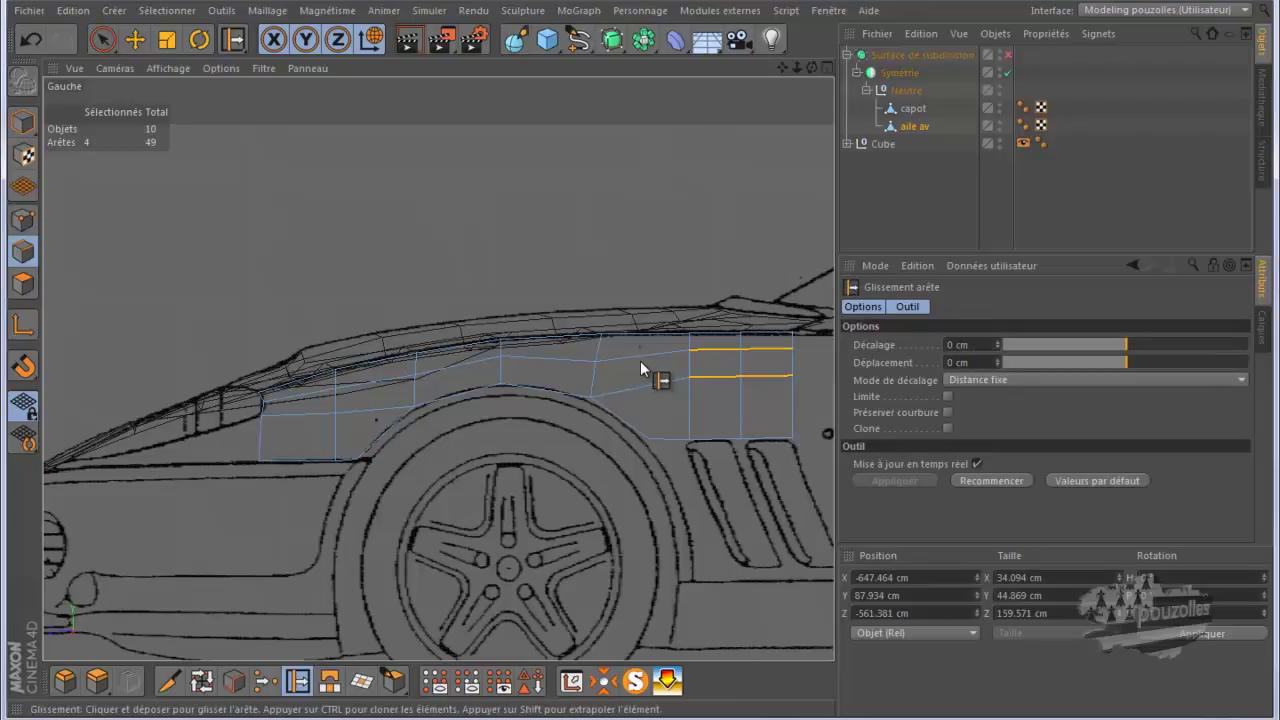
left_click_drag(641, 368, 742, 376)
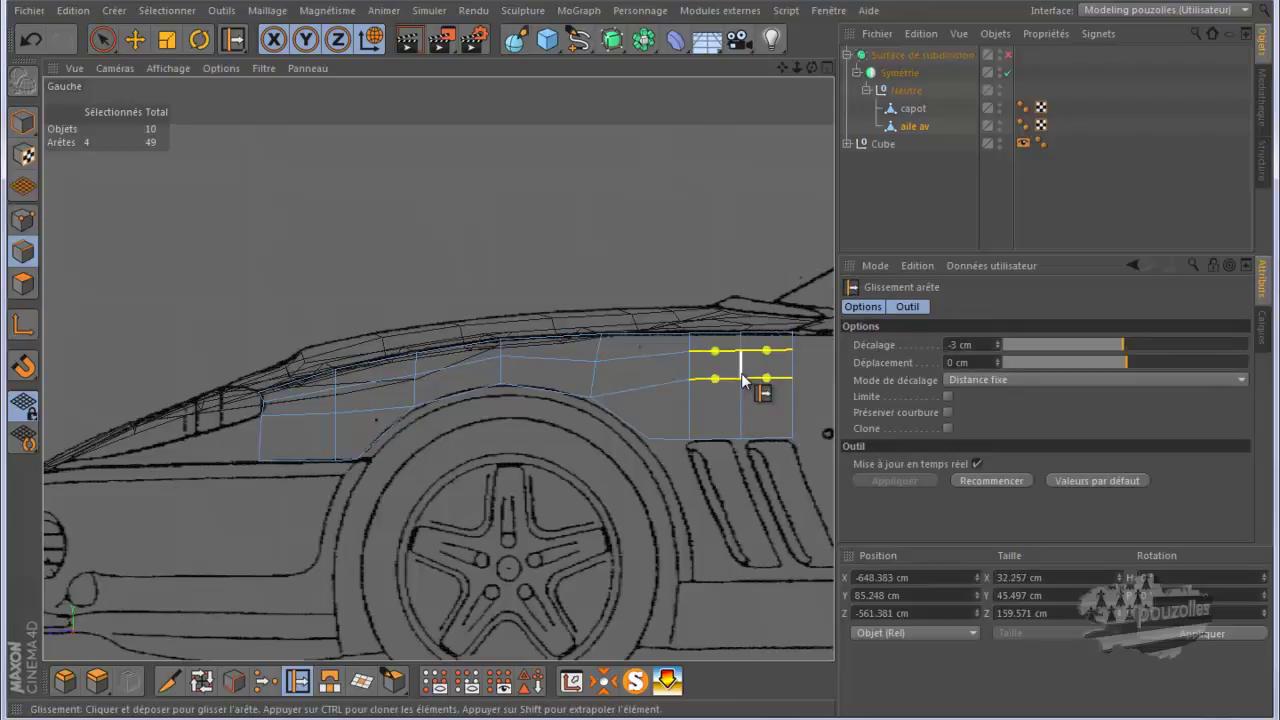
key("ctrl+z")
left_click_drag(641, 366, 641, 369)
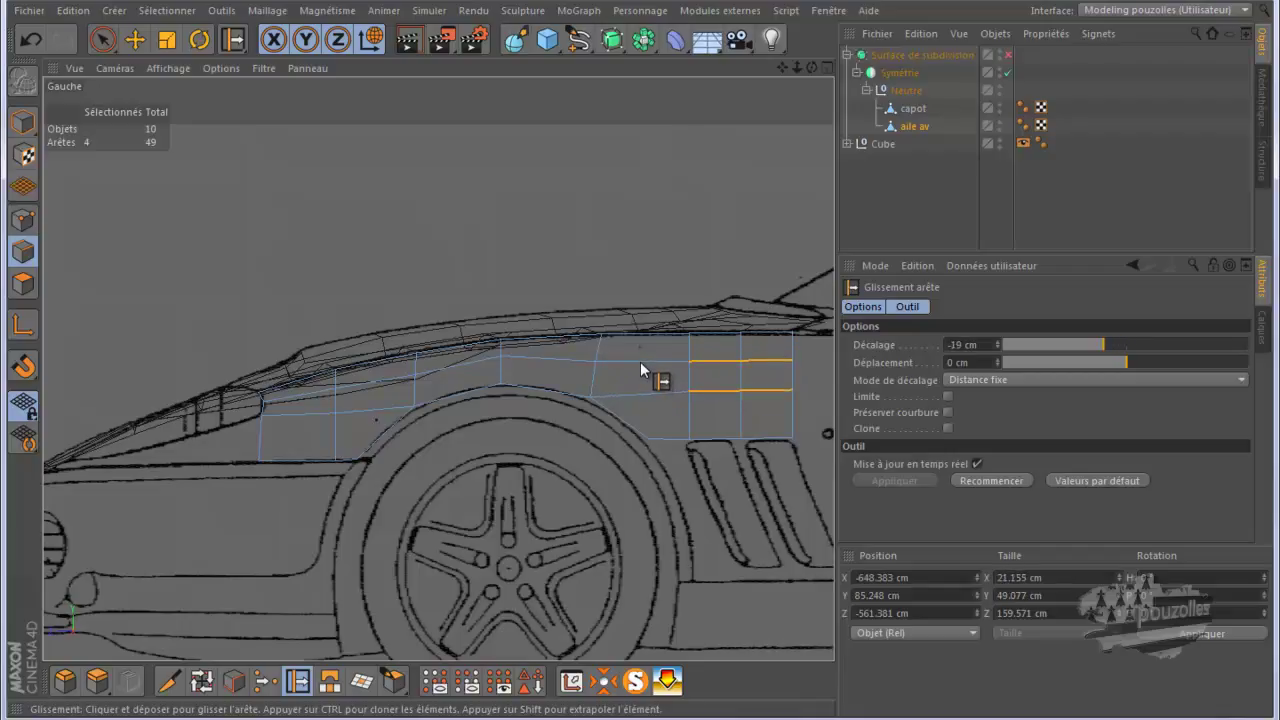
left_click_drag(641, 369, 641, 371)
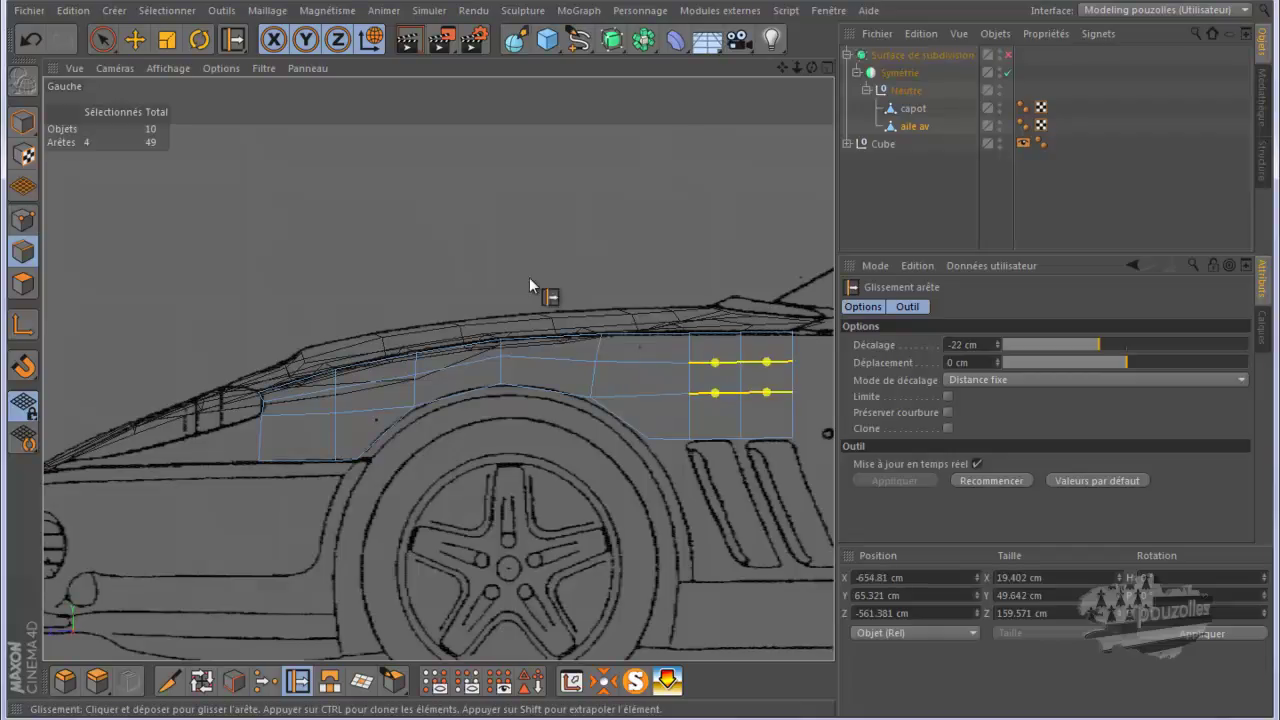
left_click(133, 41)
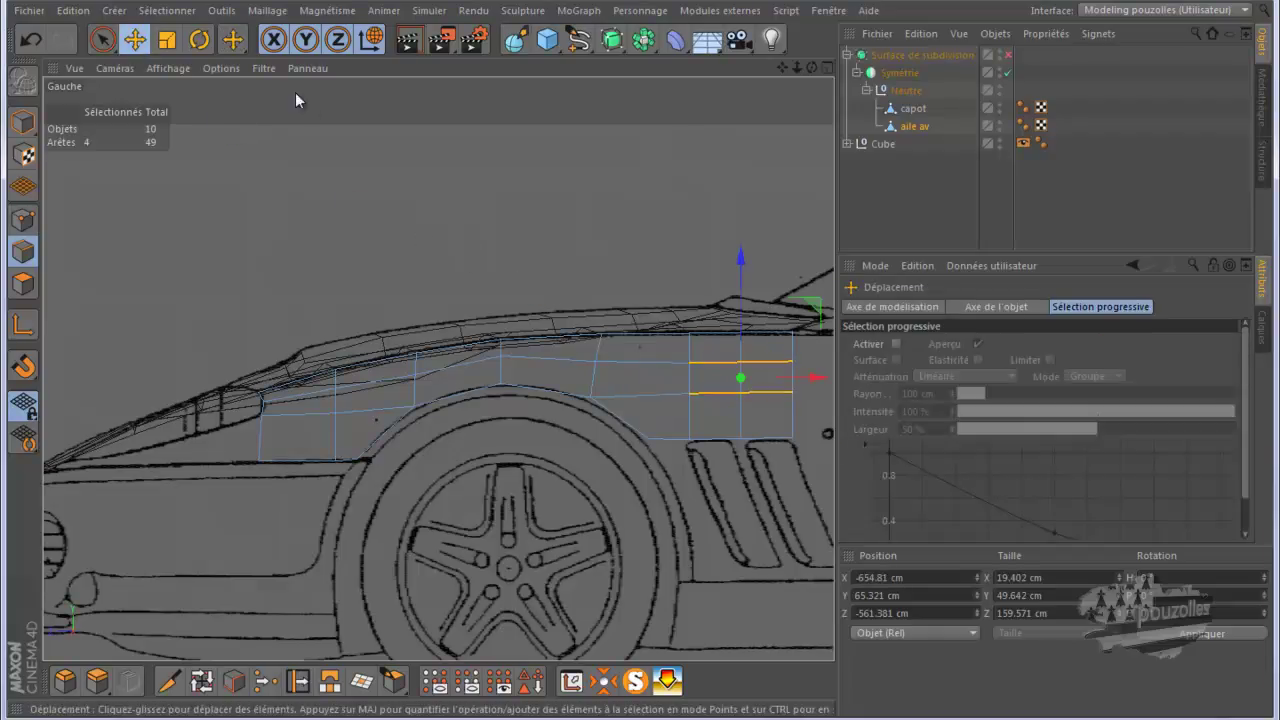
left_click(406, 209)
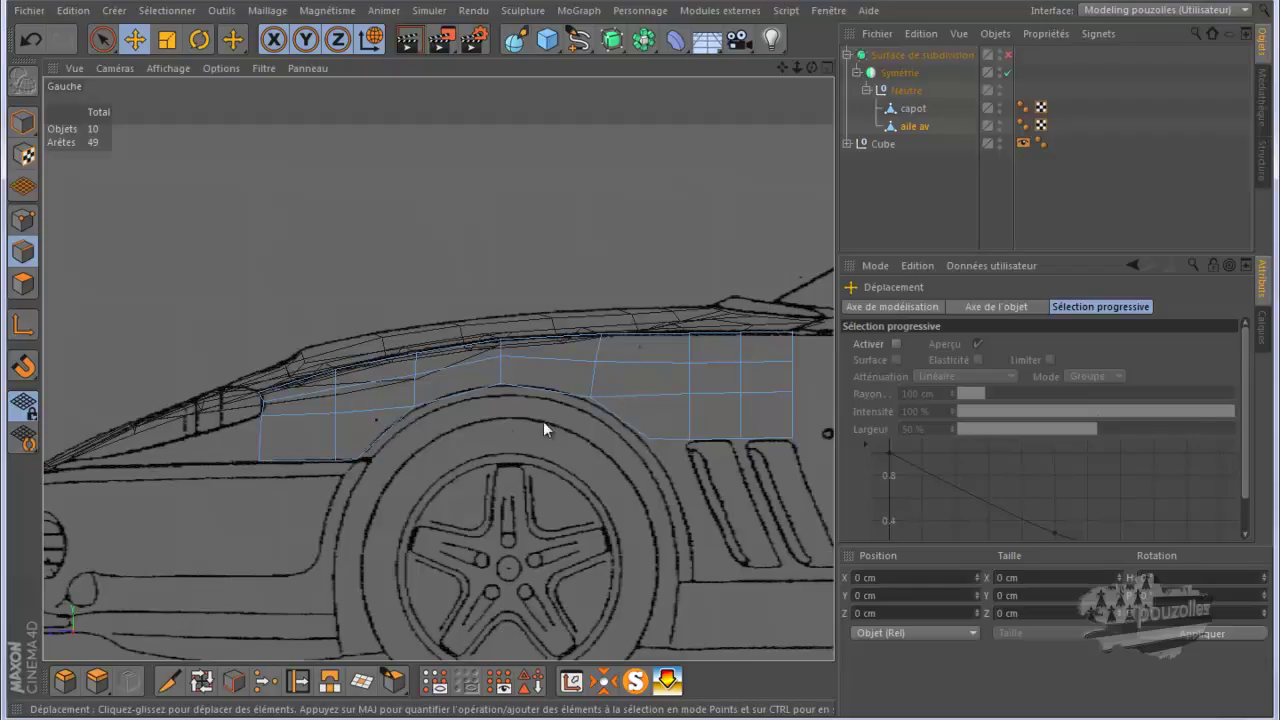
Extrude the fender's three lower rear edges down to about Y -102 cm and shift them rearward to about Z -550 cm
scroll(411, 387, "down", 2)
scroll(408, 385, "down", 1)
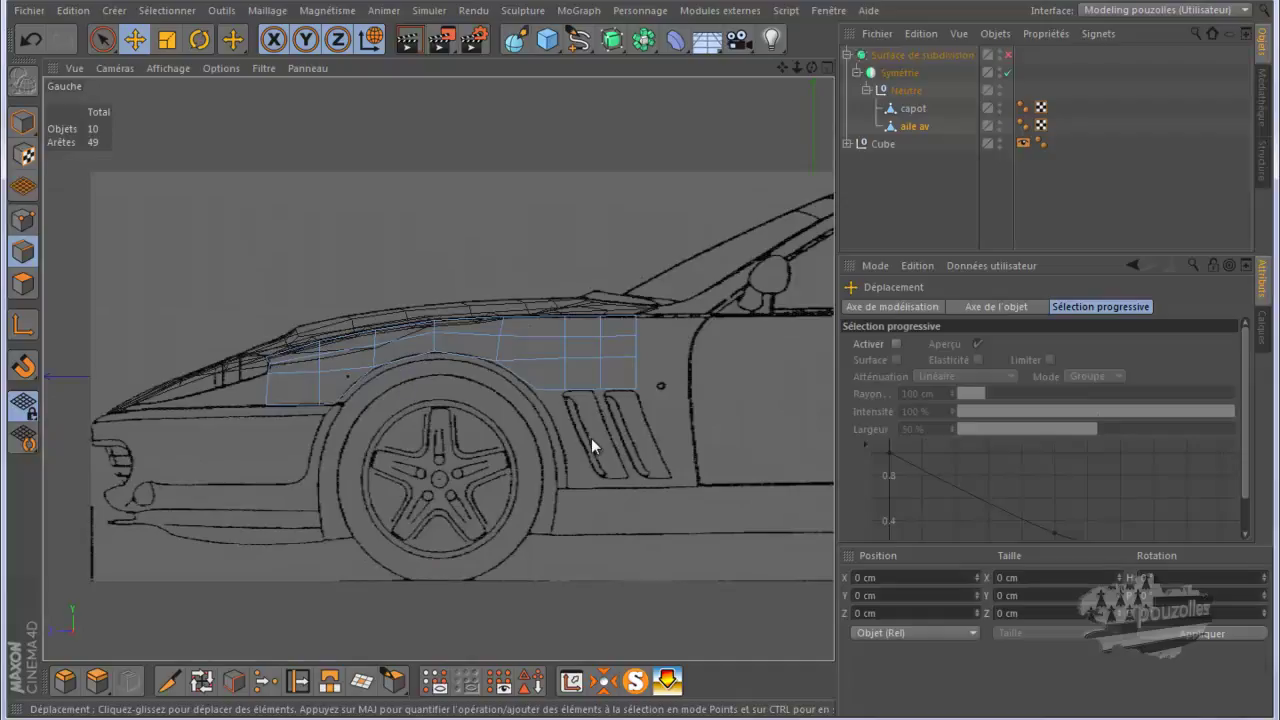
scroll(591, 438, "up", 5)
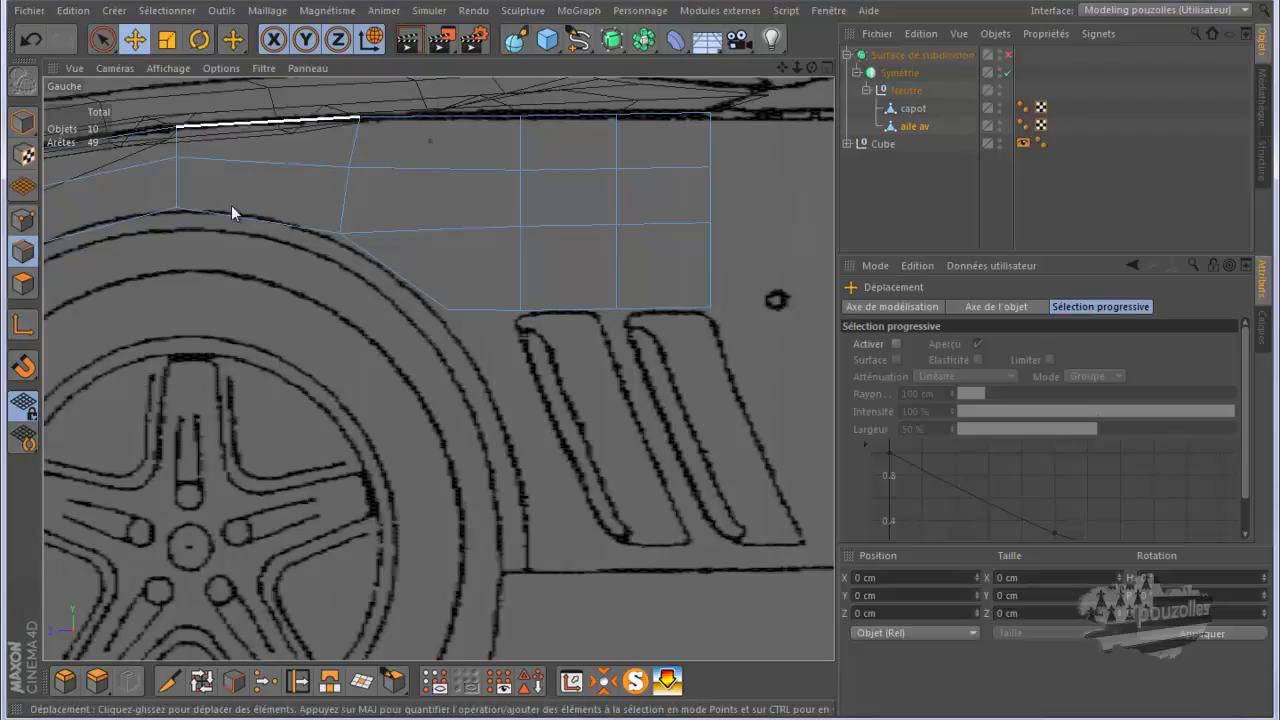
left_click(484, 310)
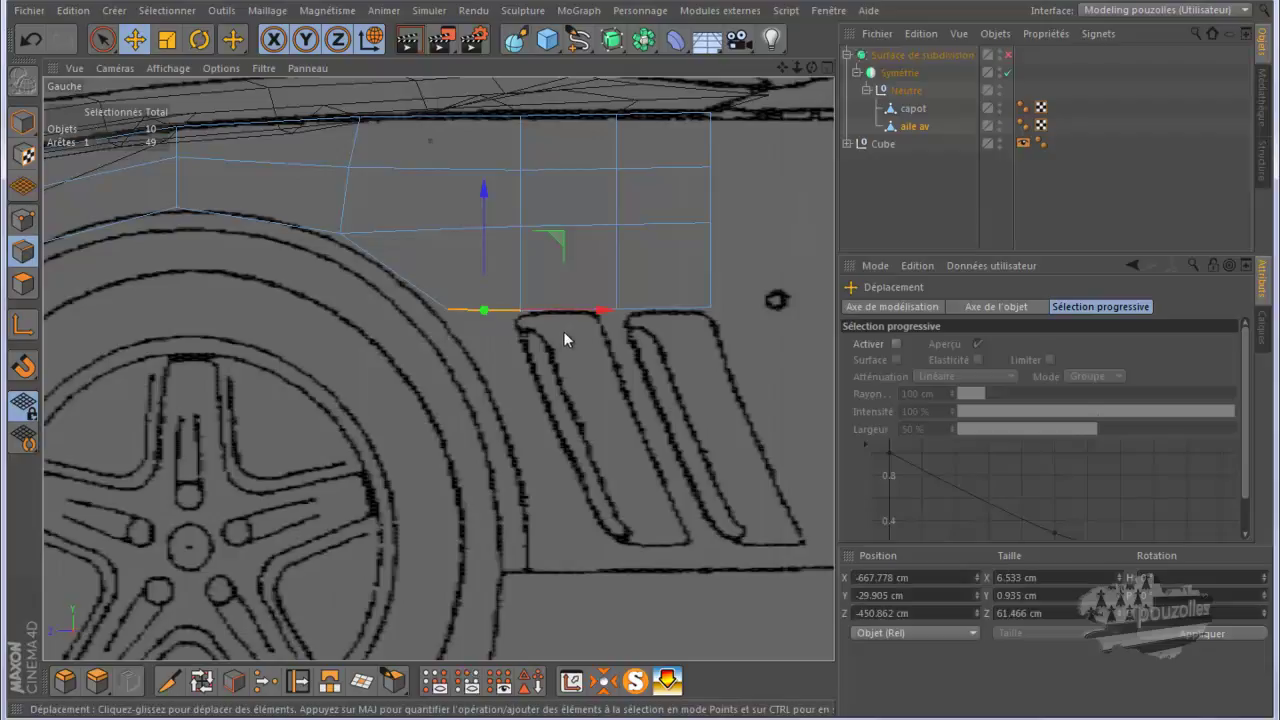
left_click(660, 311, "shift")
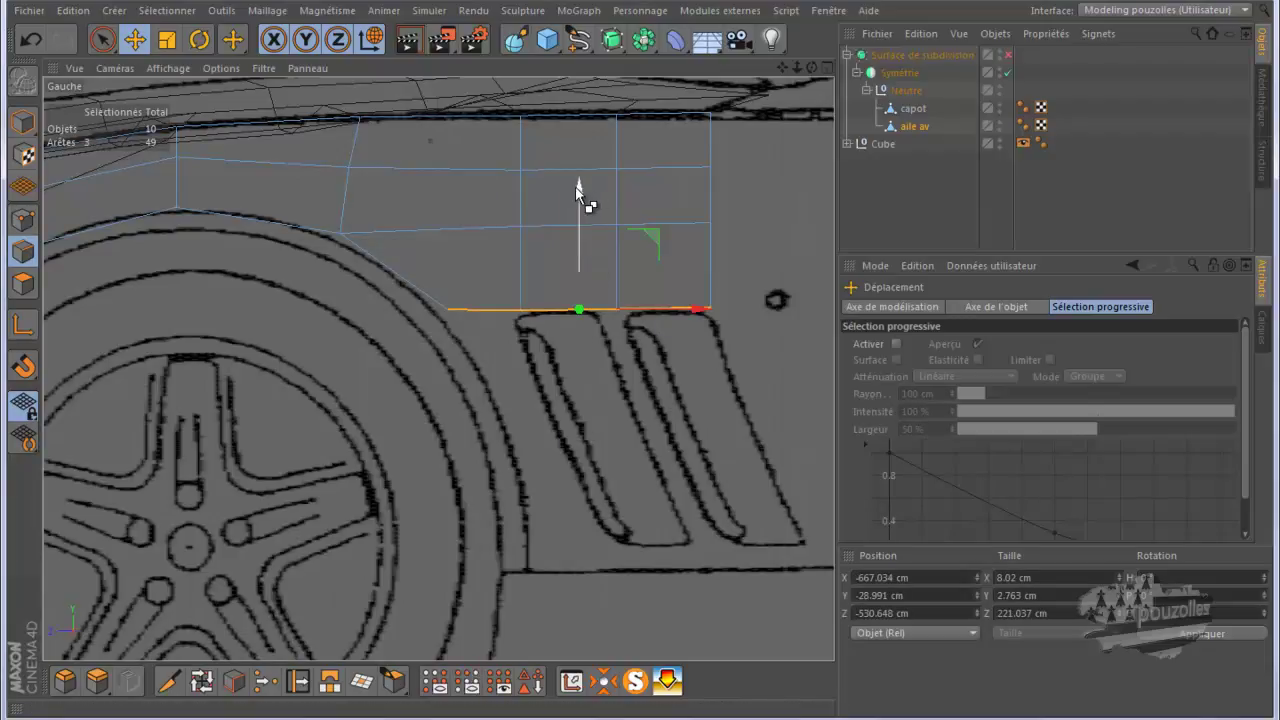
left_click_drag(578, 185, 595, 274)
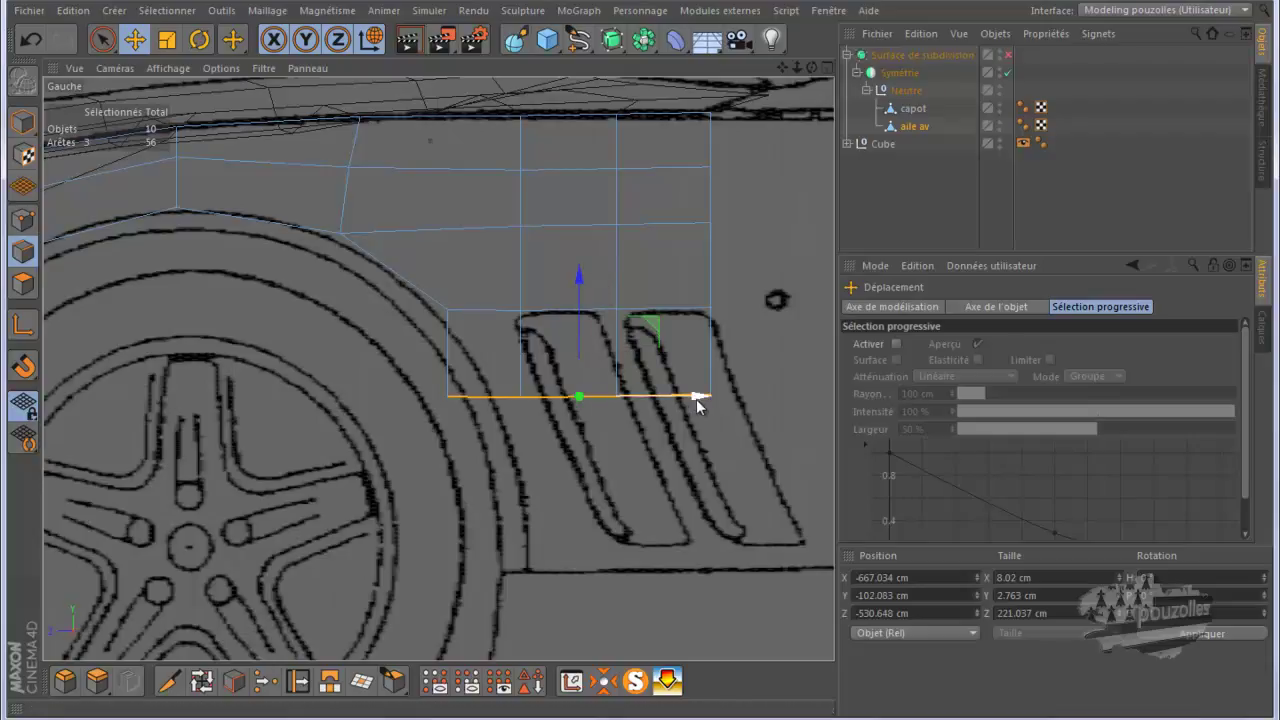
left_click_drag(701, 400, 723, 400)
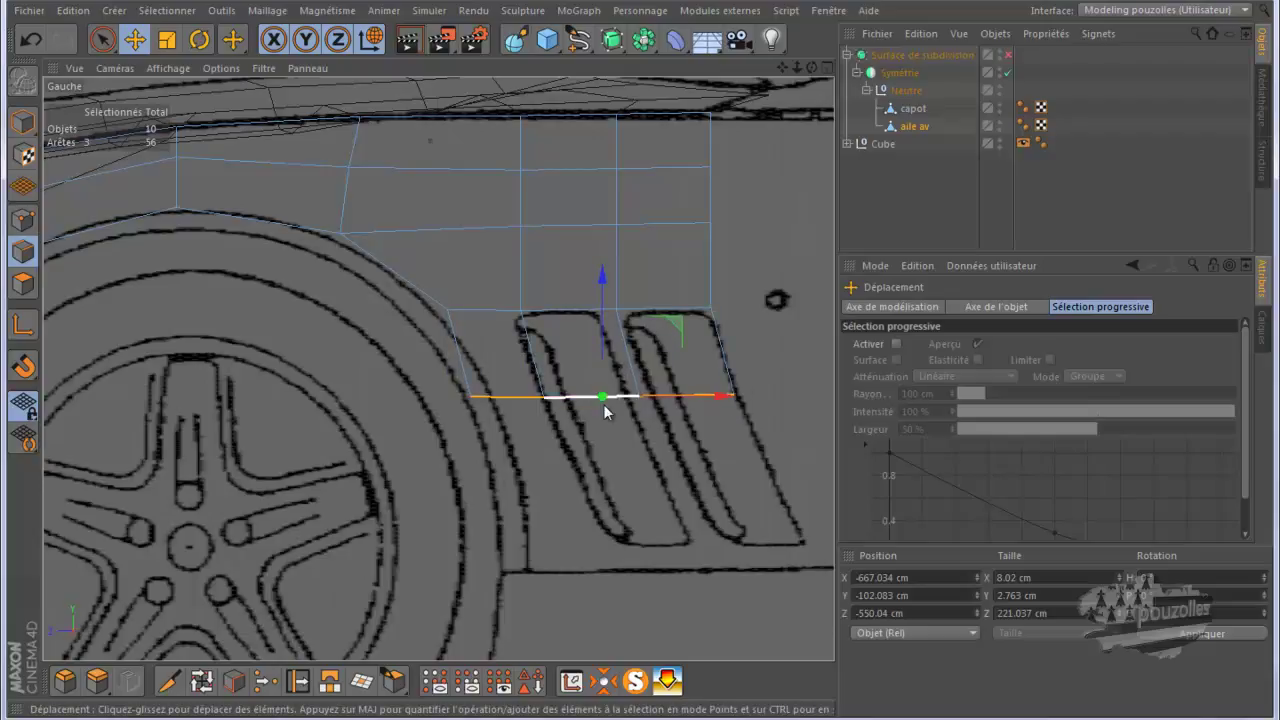
Move the front point of the extruded lower row rearward toward the wheel arch, to about Z -458 cm
left_click(26, 225)
left_click(470, 396)
left_click_drag(559, 397, 584, 397)
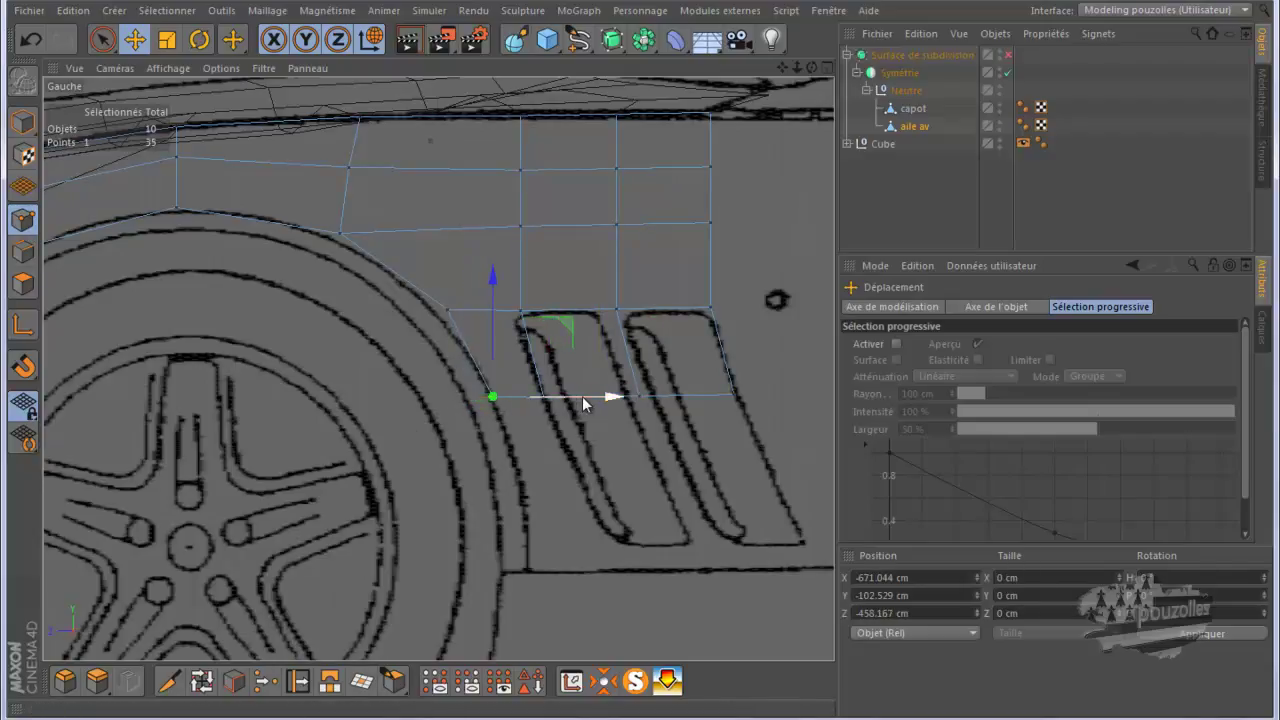
Shift the points along the top of the side vents slightly forward, placing the front vent's corner point at about Z -476 cm
left_click_drag(619, 311, 761, 317)
left_click(520, 311)
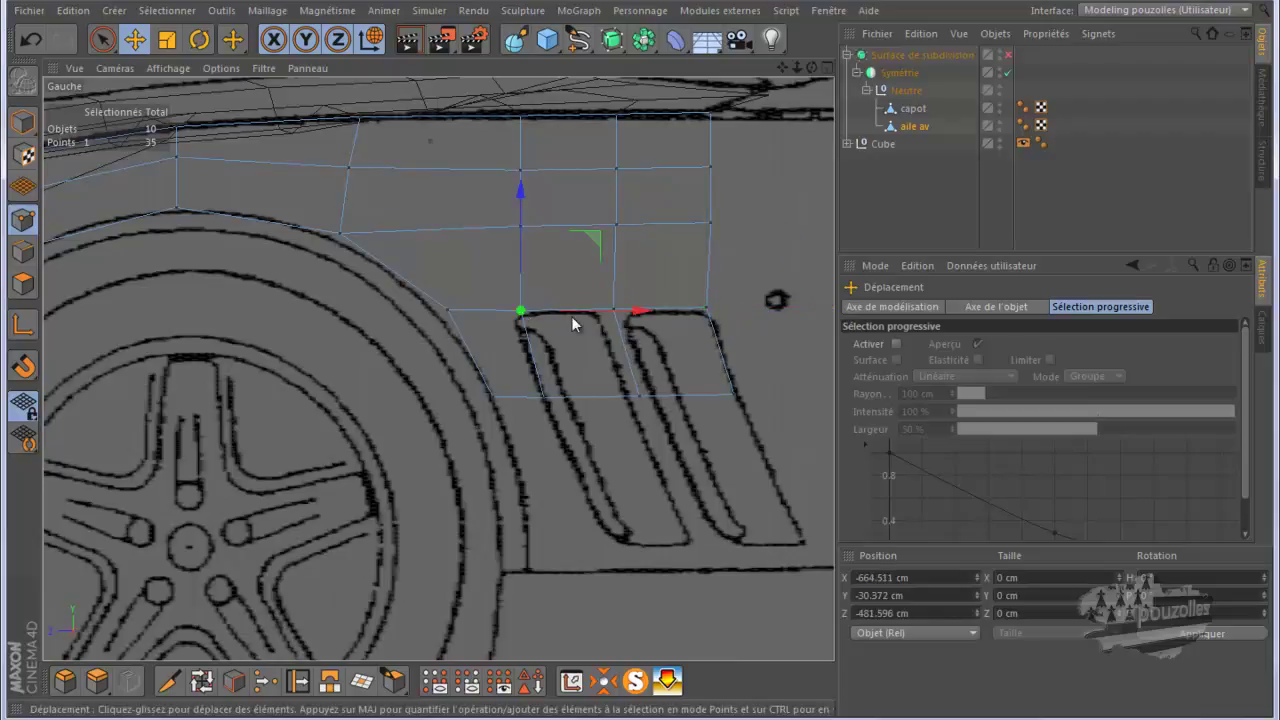
left_click_drag(580, 313, 569, 320)
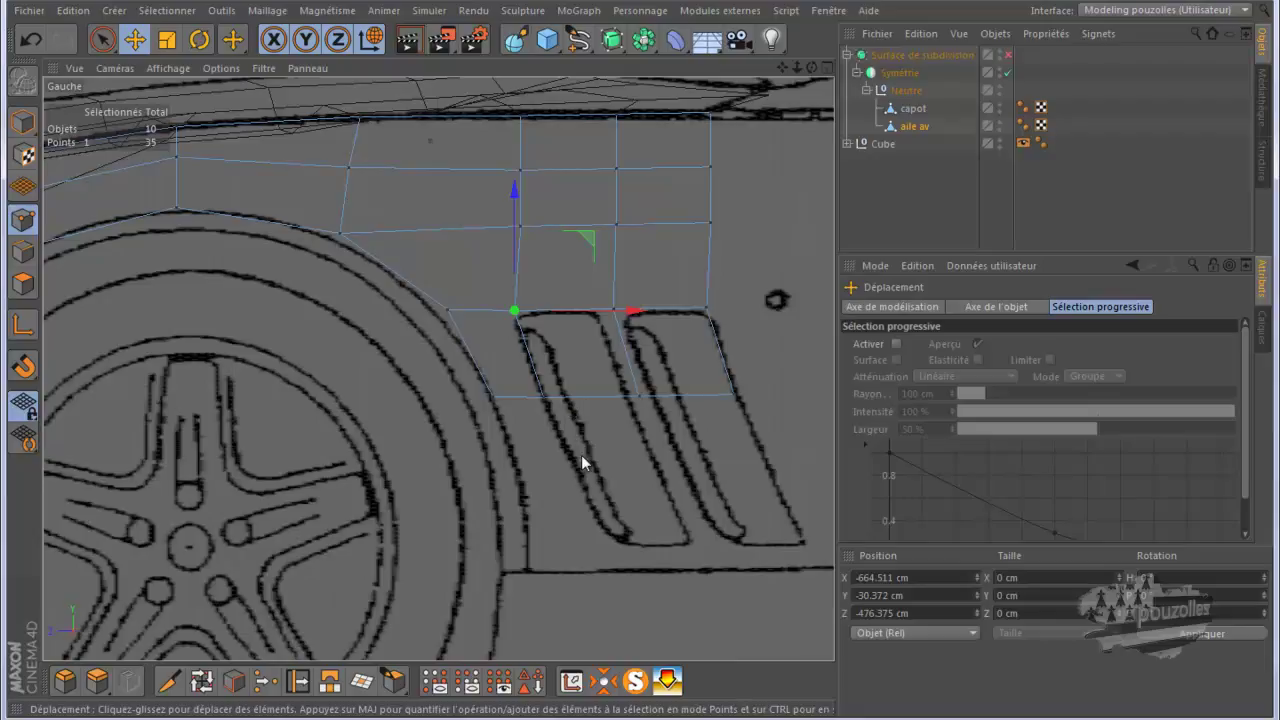
Select the four points of the fender's lower row, examine their alignment with the blueprints from above and behind, and clear the selection
left_click(103, 41)
mouse_move(628, 395)
left_mouse_down()
mouse_move(731, 394)
mouse_move(709, 437)
left_mouse_up()
middle_click(567, 515)
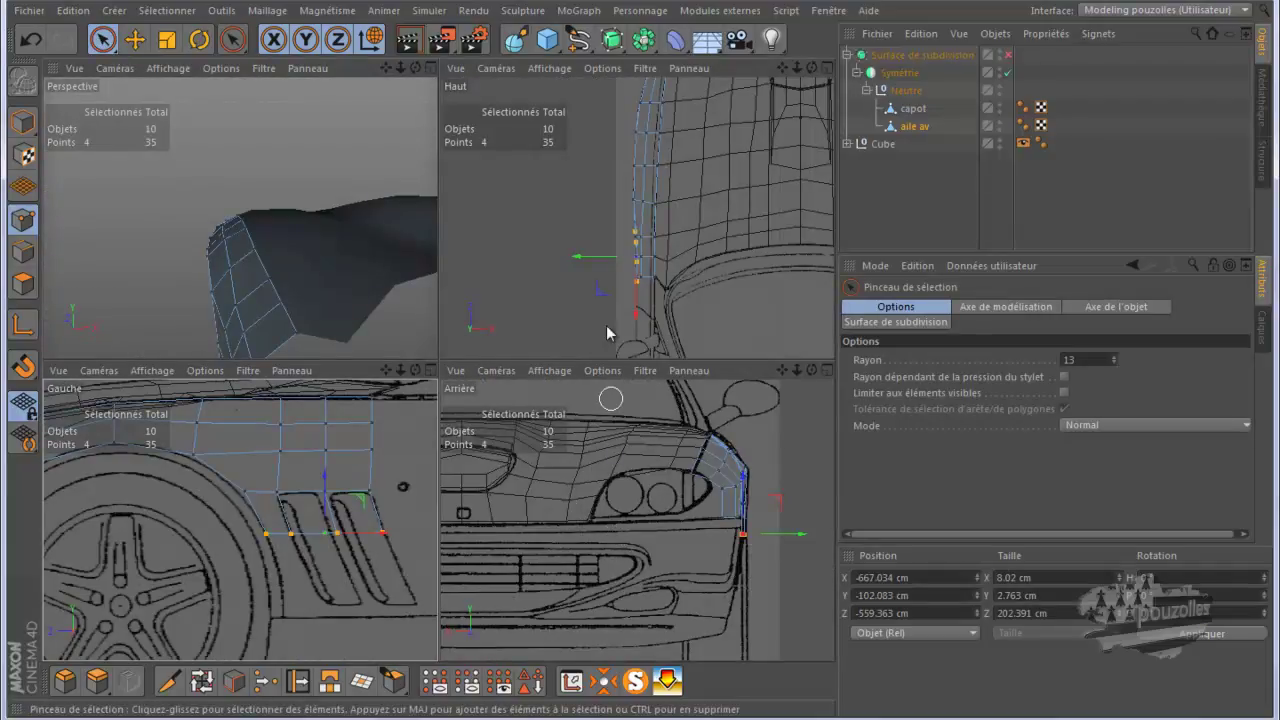
middle_click(608, 264)
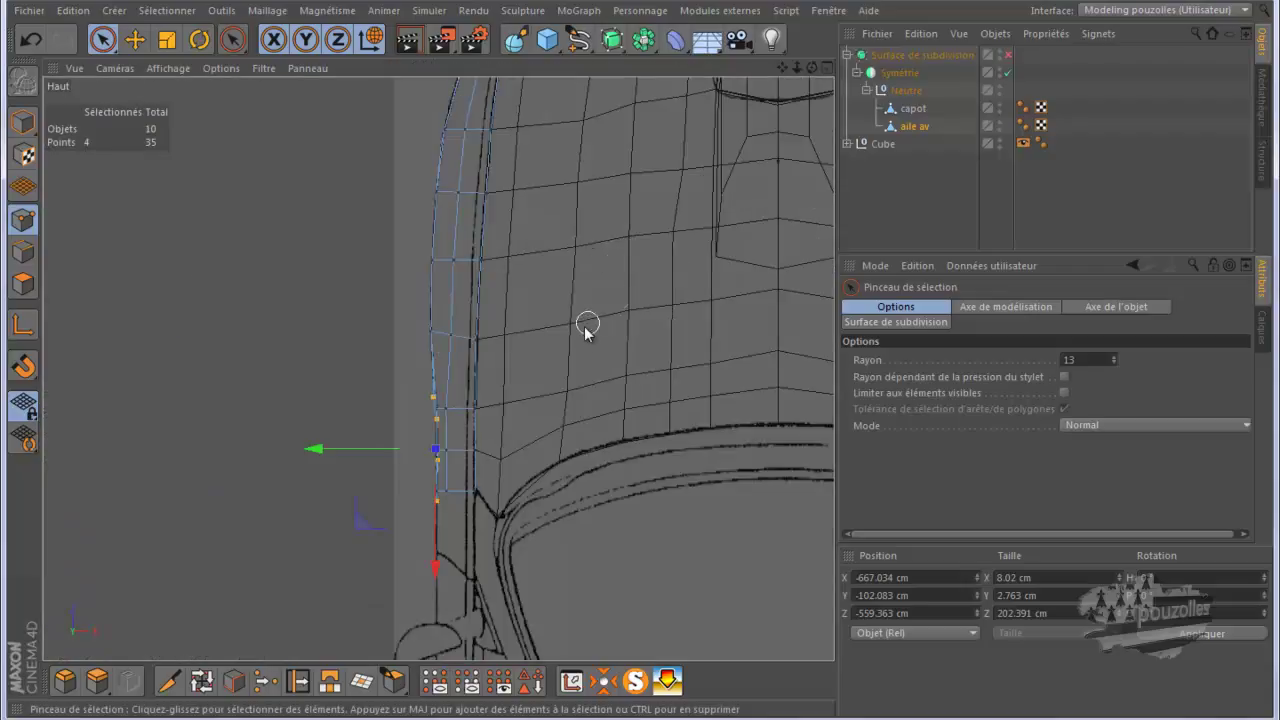
middle_click(401, 533)
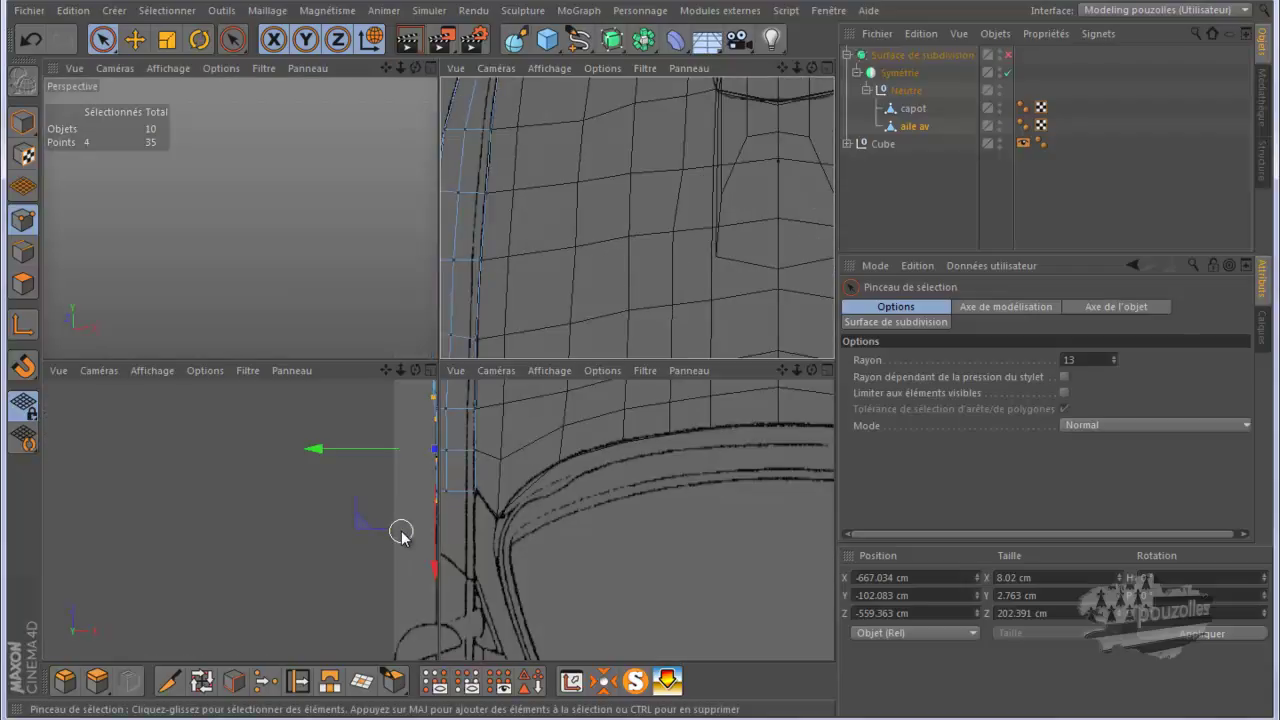
middle_click(691, 539)
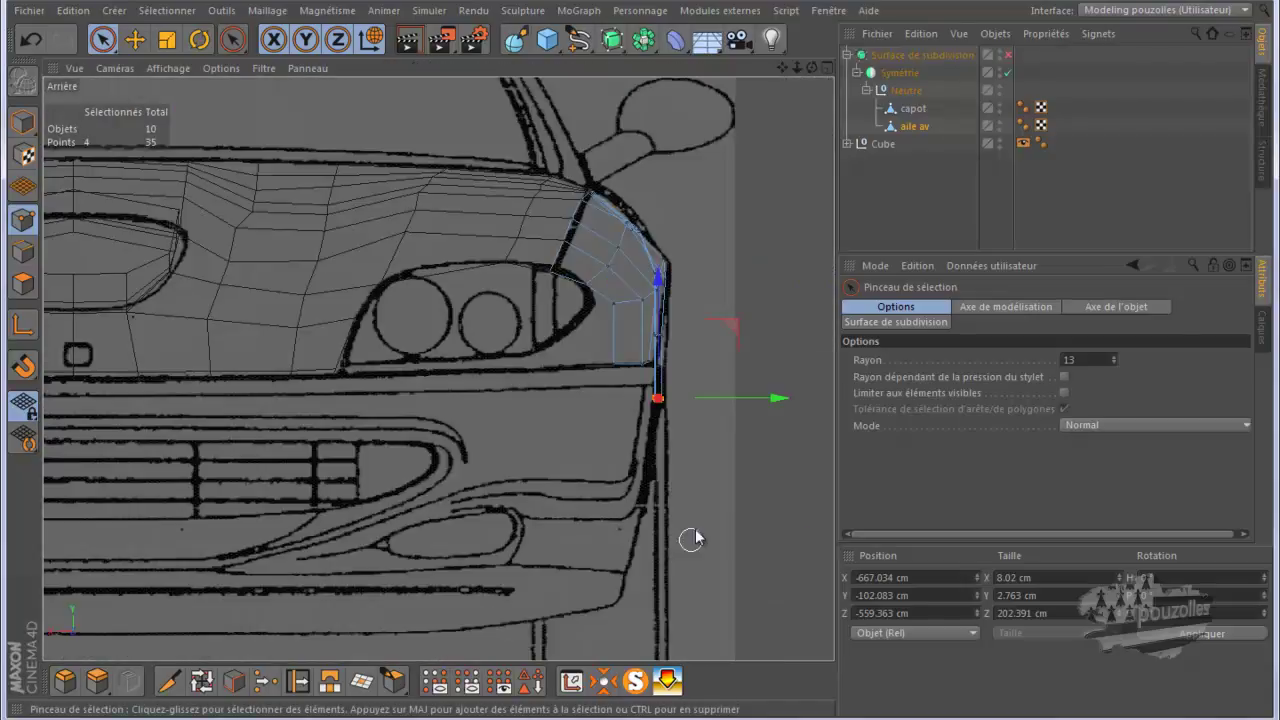
scroll(737, 429, "up", 3)
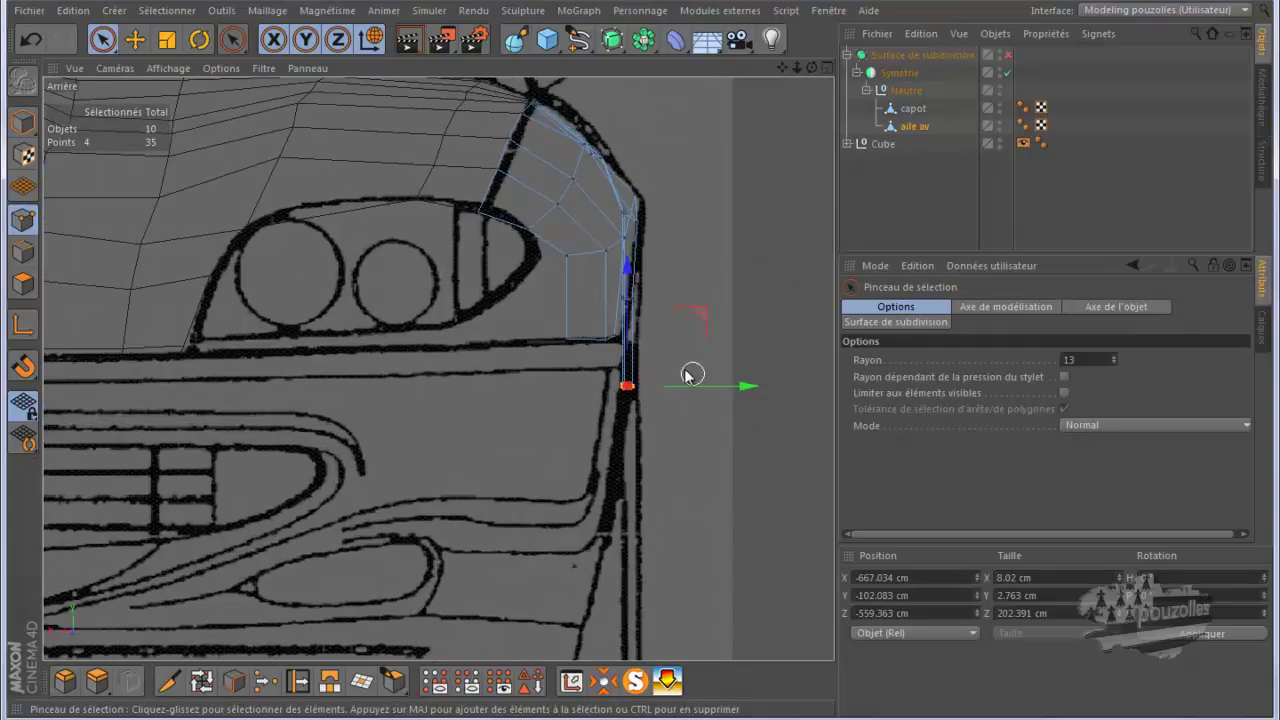
scroll(690, 372, "up", 3)
scroll(685, 369, "up", 2)
scroll(683, 366, "up", 2)
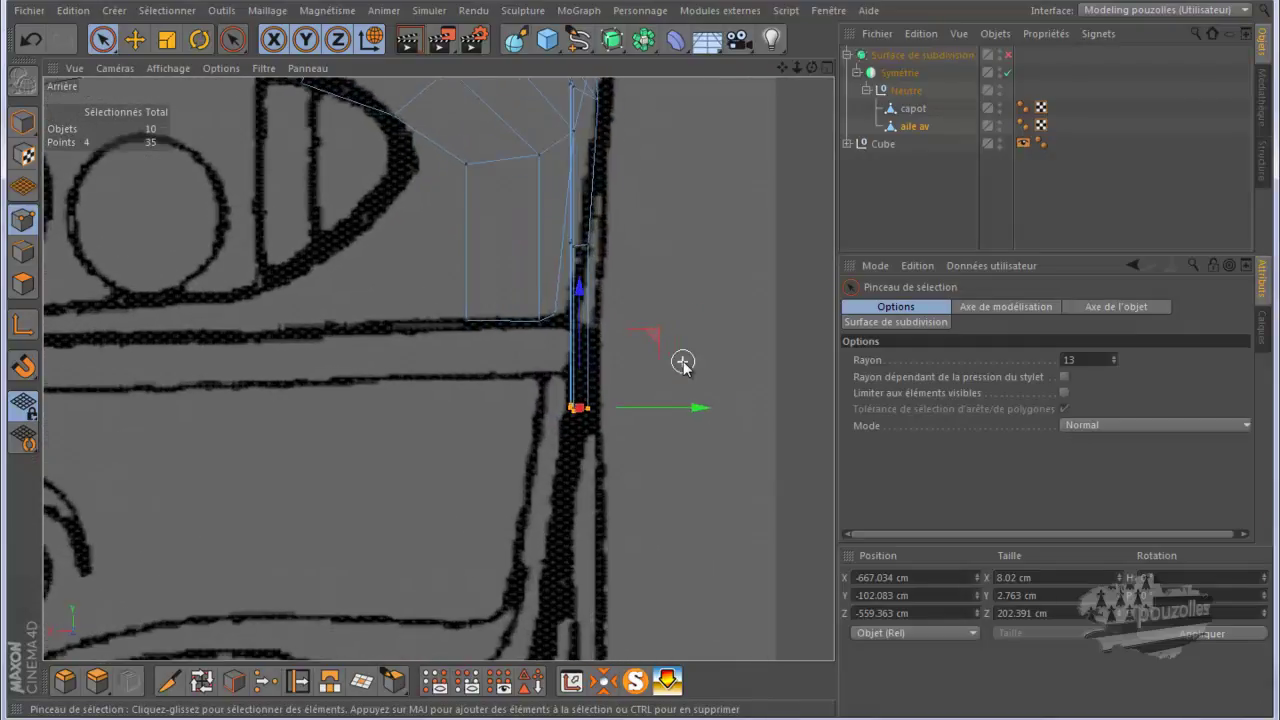
scroll(685, 364, "up", 1)
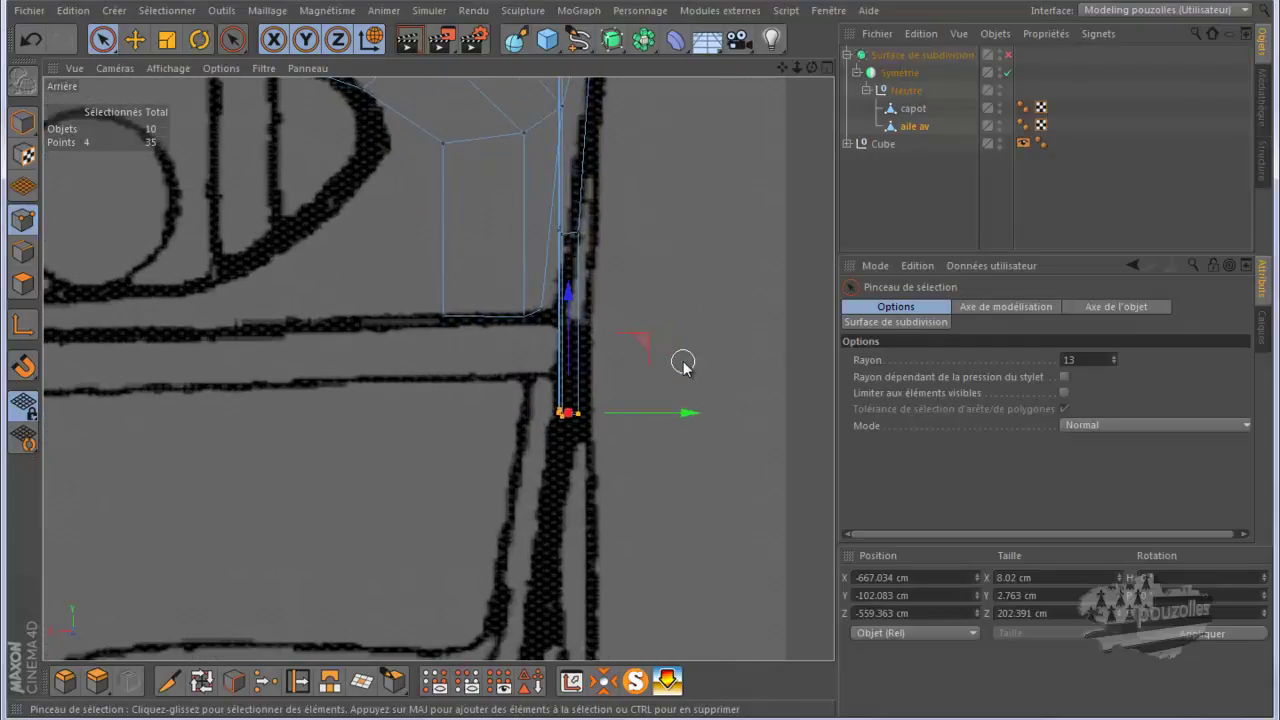
left_click(588, 450)
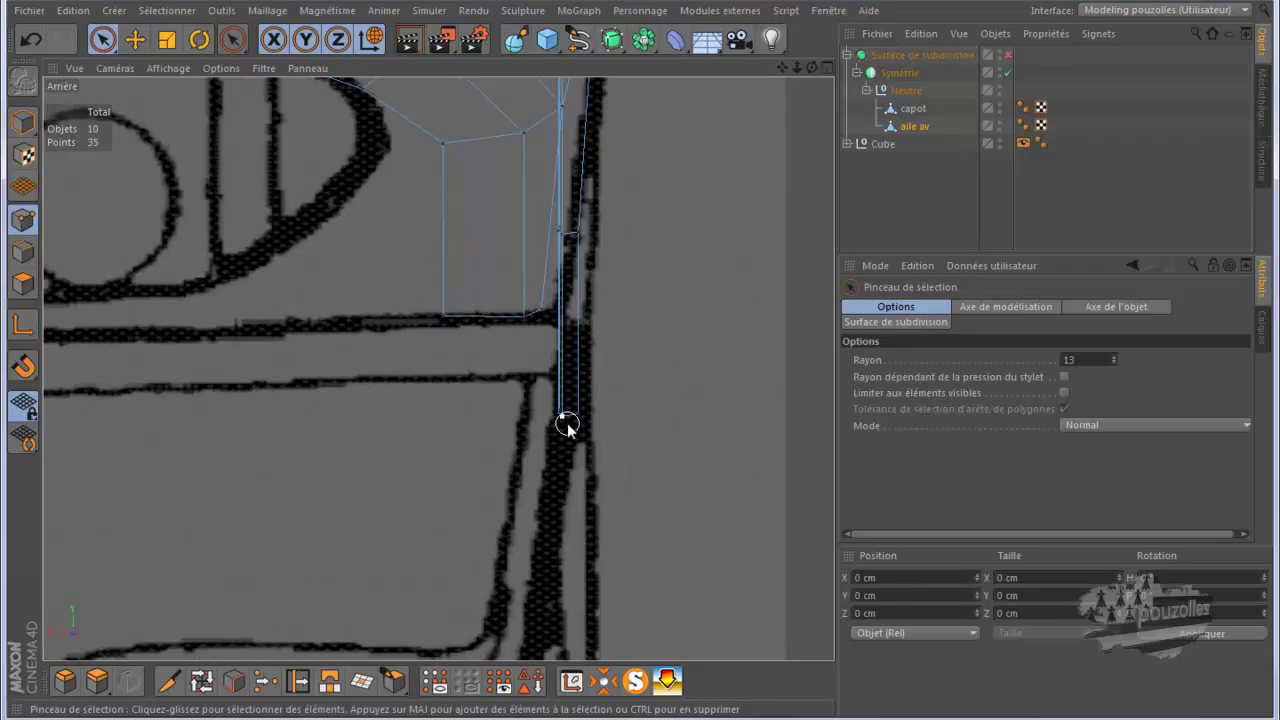
Move the front point of the lower row inward in line with the others, and check the remaining three points one by one
middle_click(467, 457)
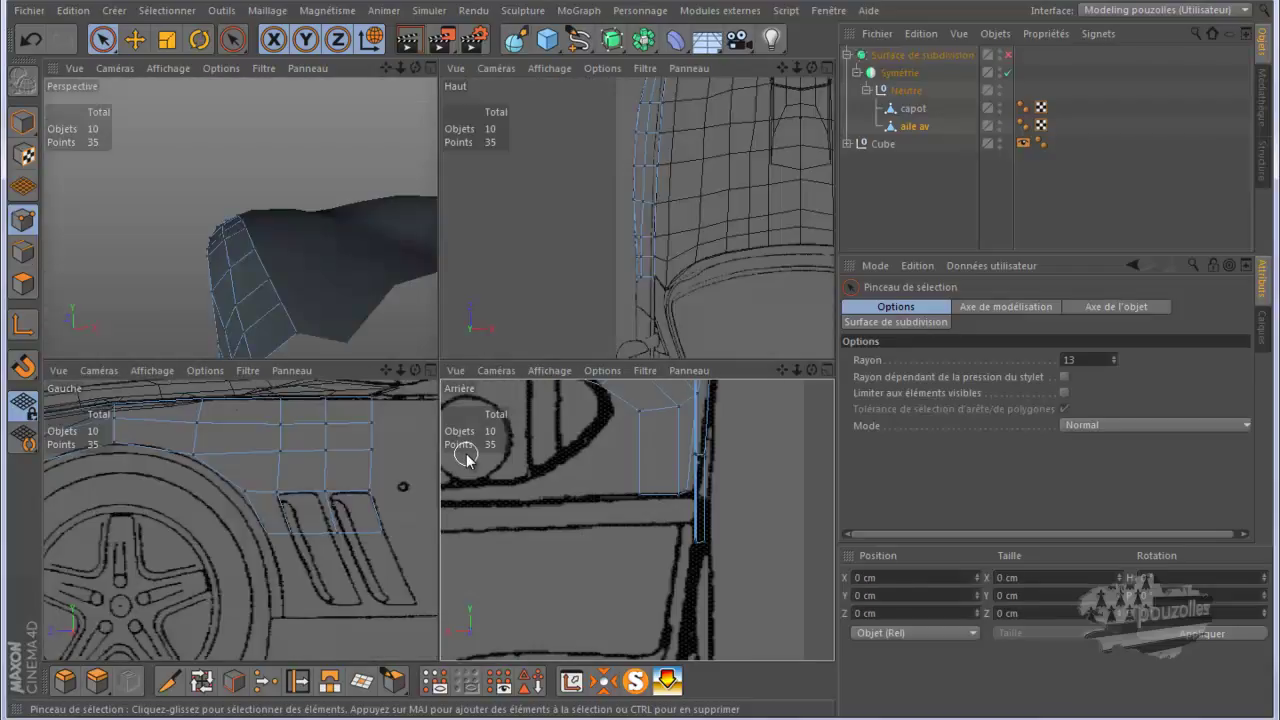
left_click(266, 535)
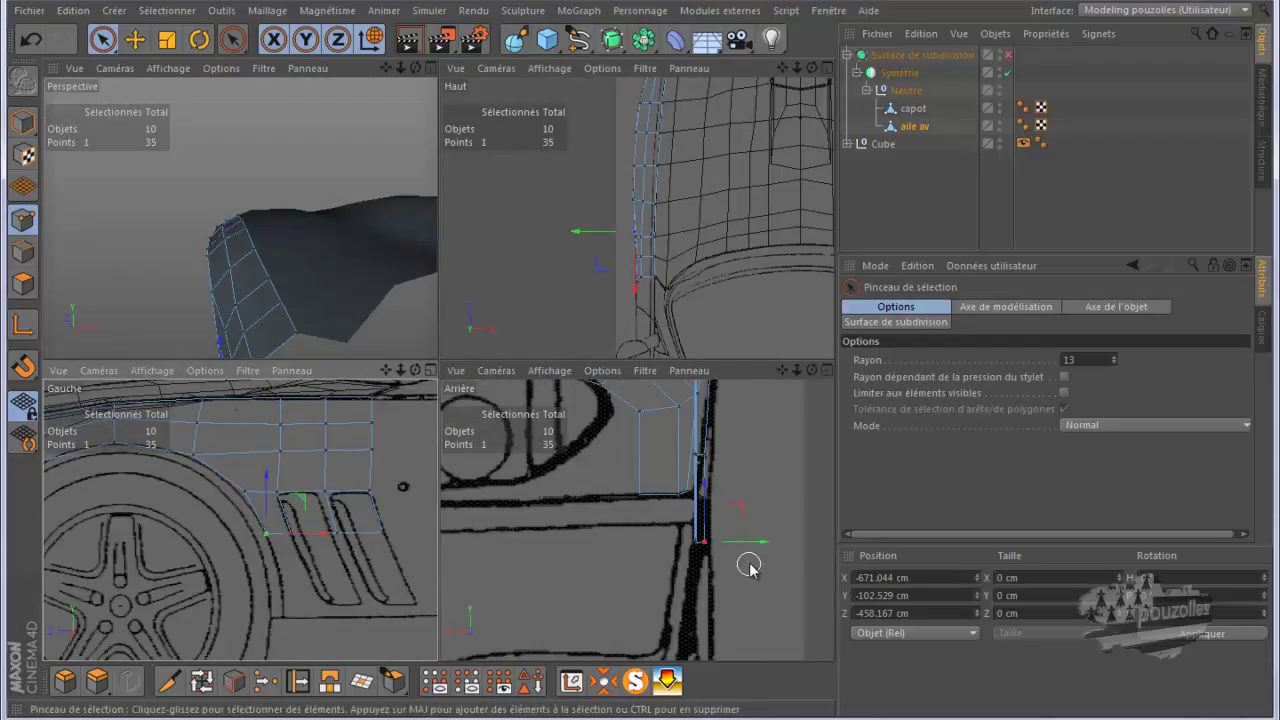
left_click_drag(754, 540, 752, 545)
left_click(287, 542)
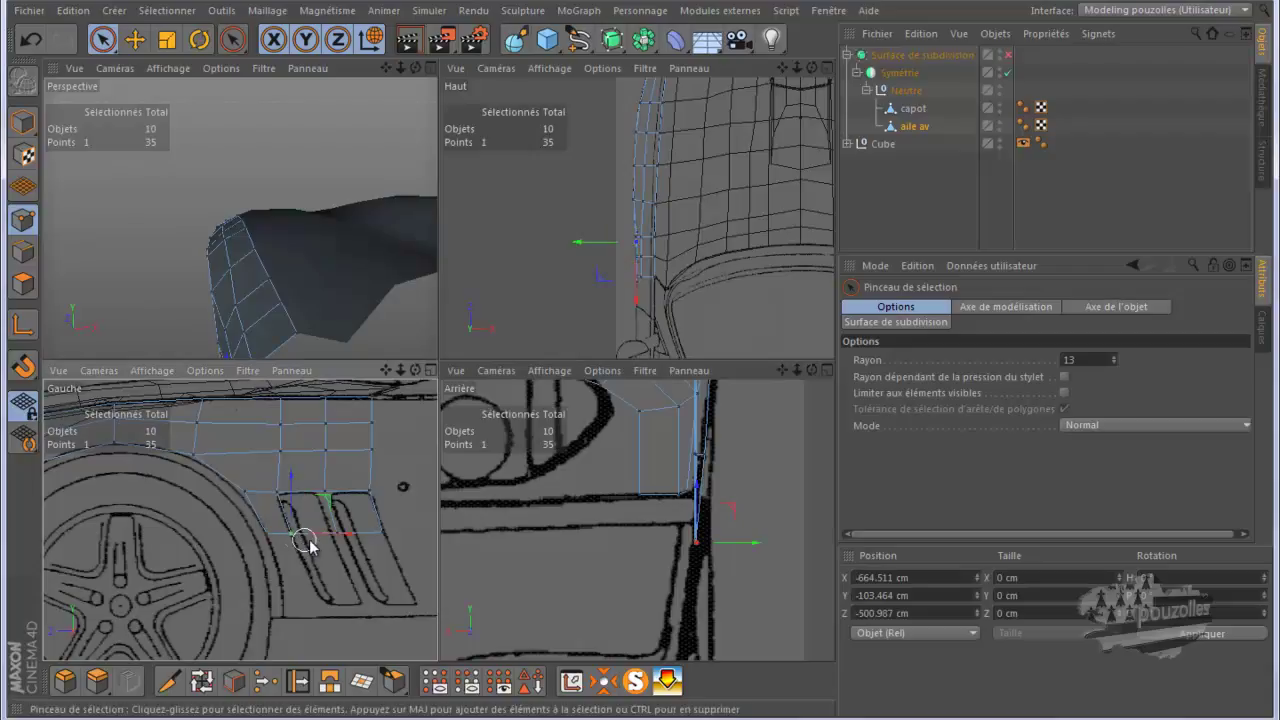
left_click(336, 543)
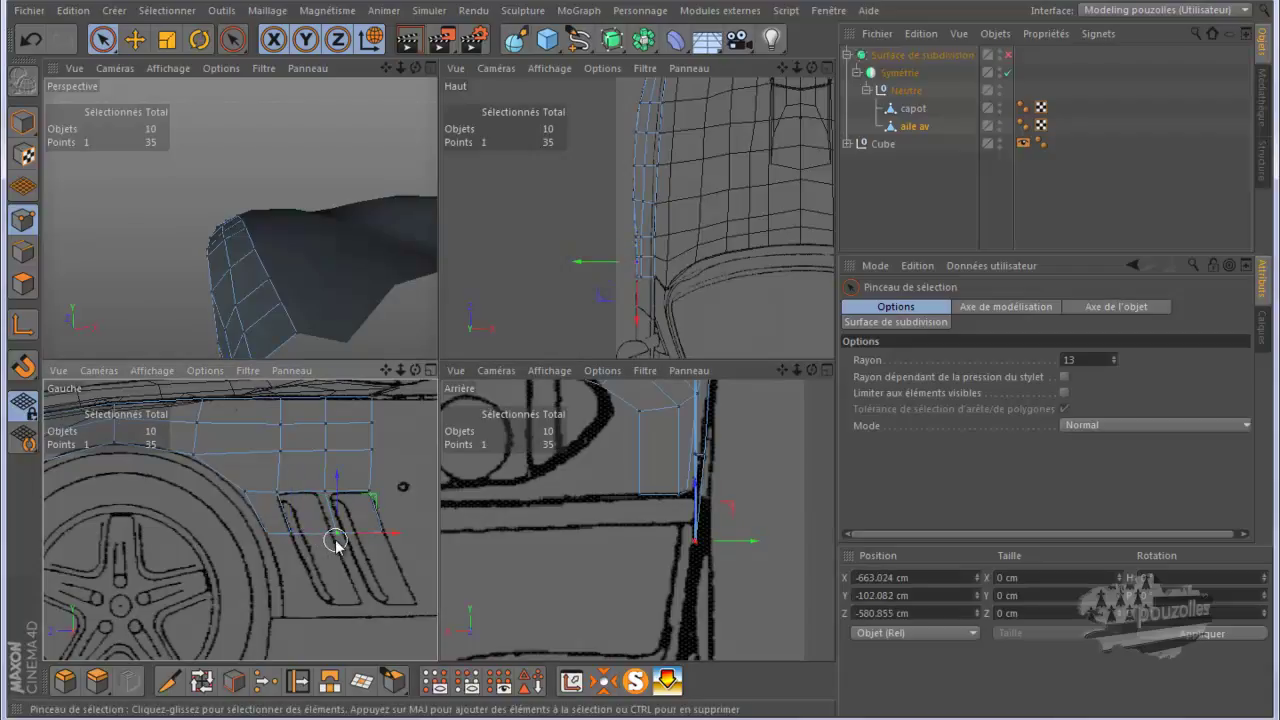
left_click(385, 543)
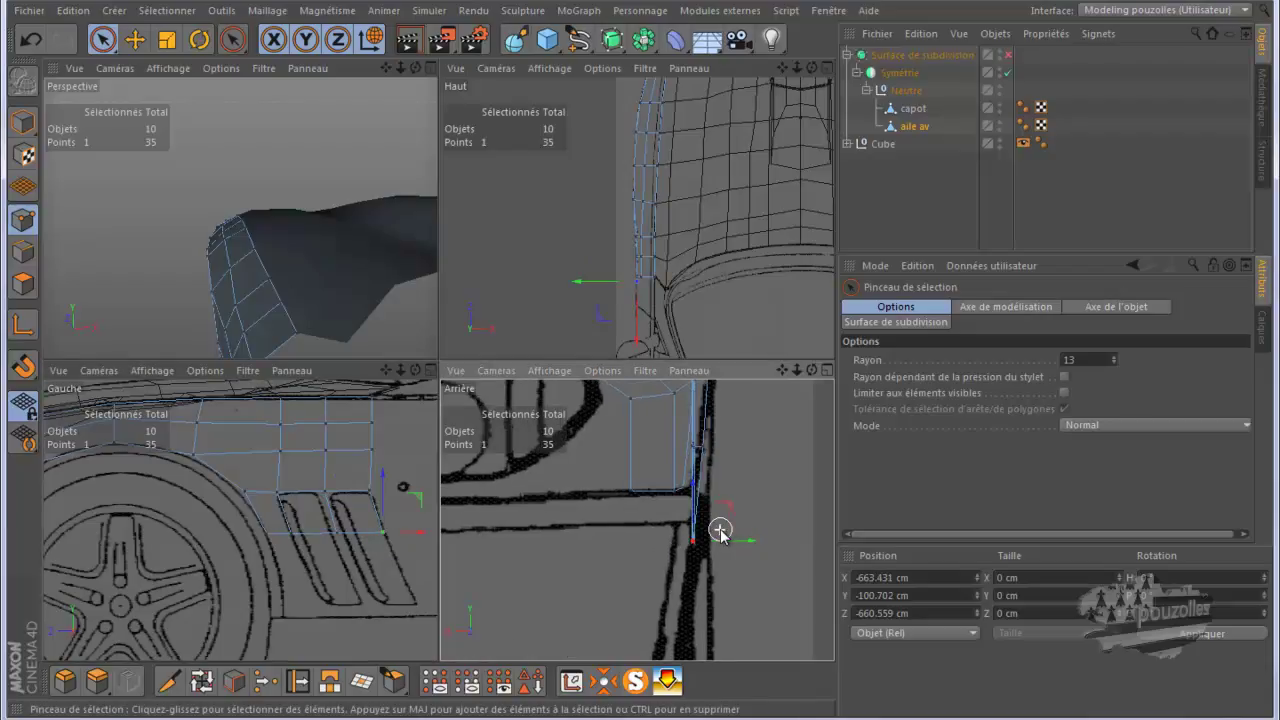
Shift all four points of the fender's lower row inward together to about X -657 cm
scroll(720, 530, "up", 5)
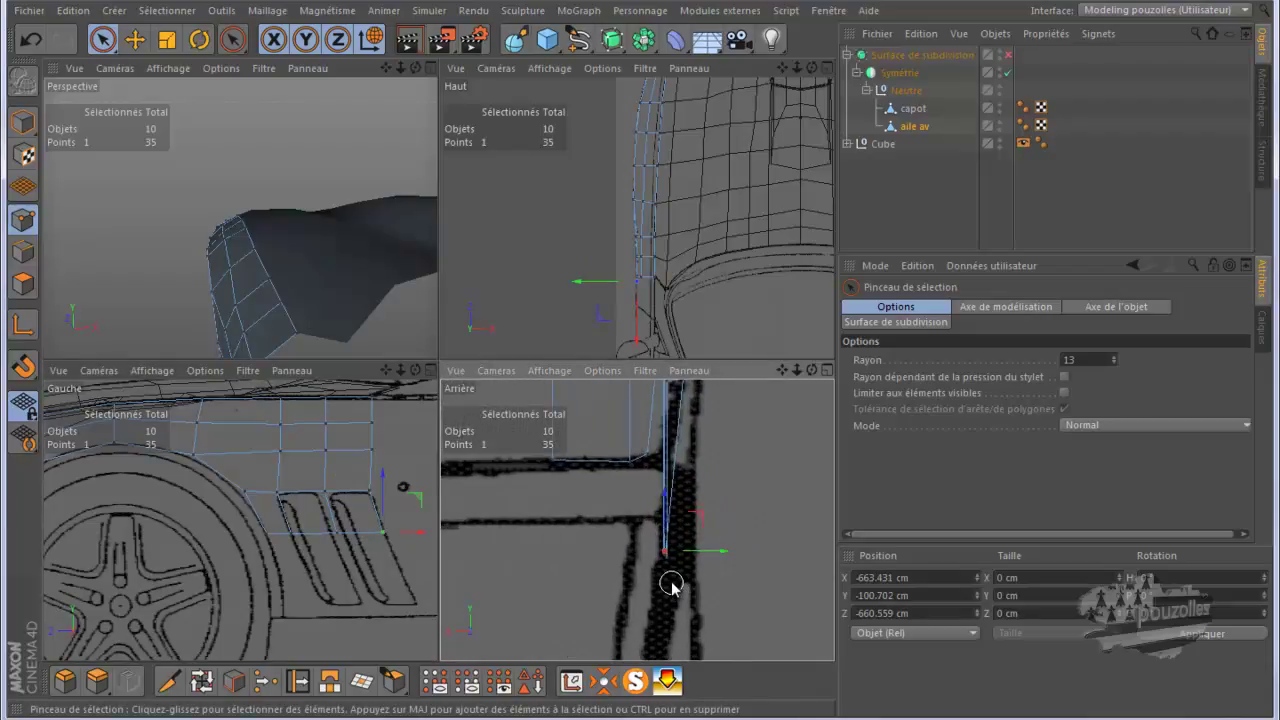
middle_click(337, 300)
scroll(374, 213, "down", 7)
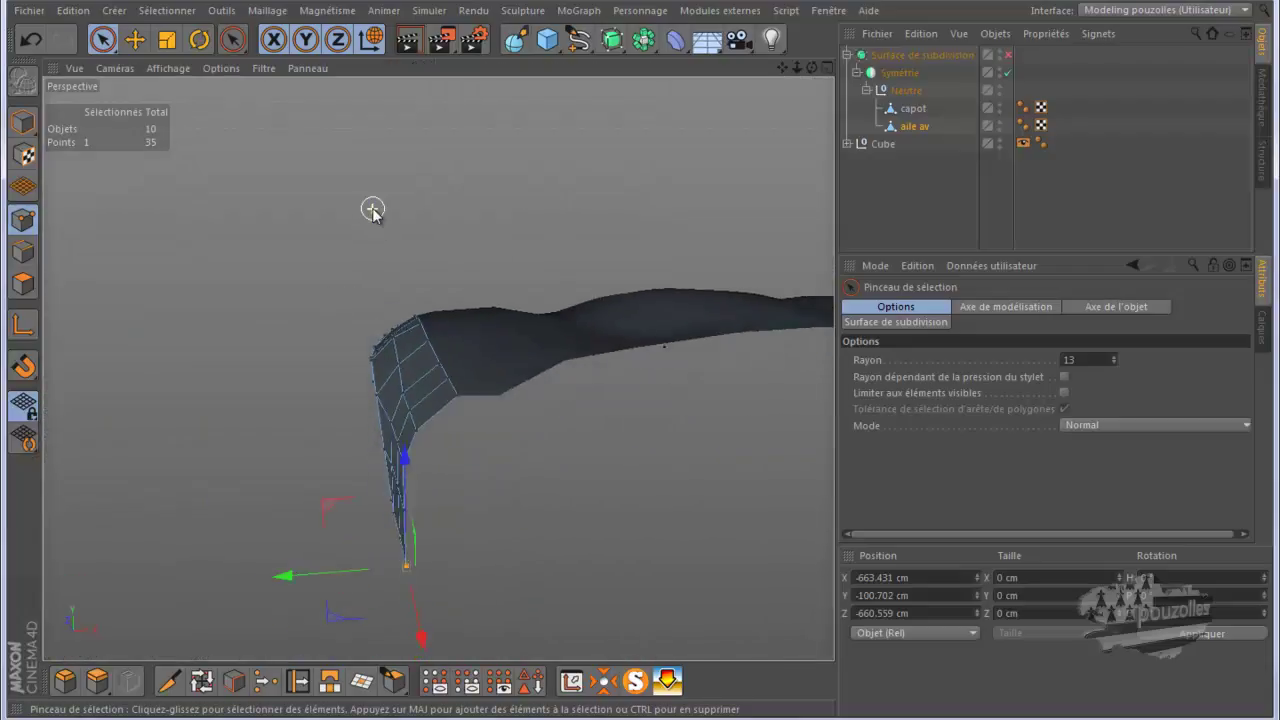
left_click_drag(811, 67, 630, 390)
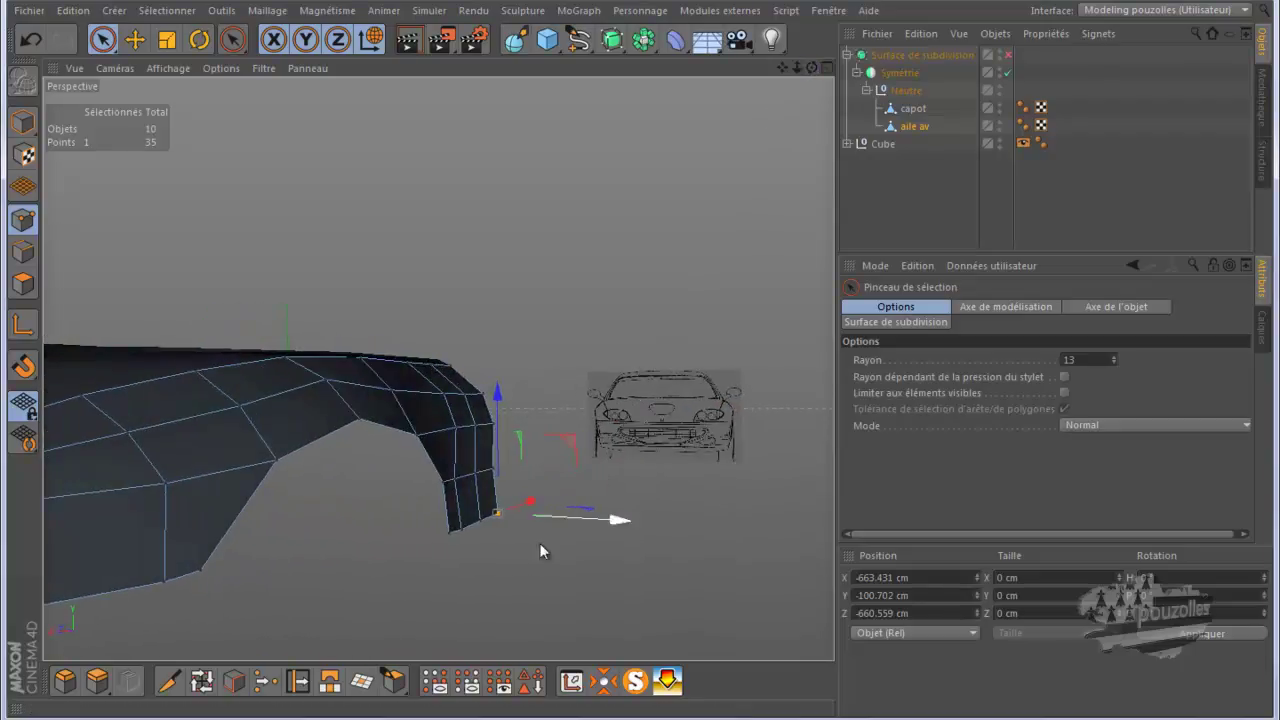
left_click_drag(438, 532, 520, 515)
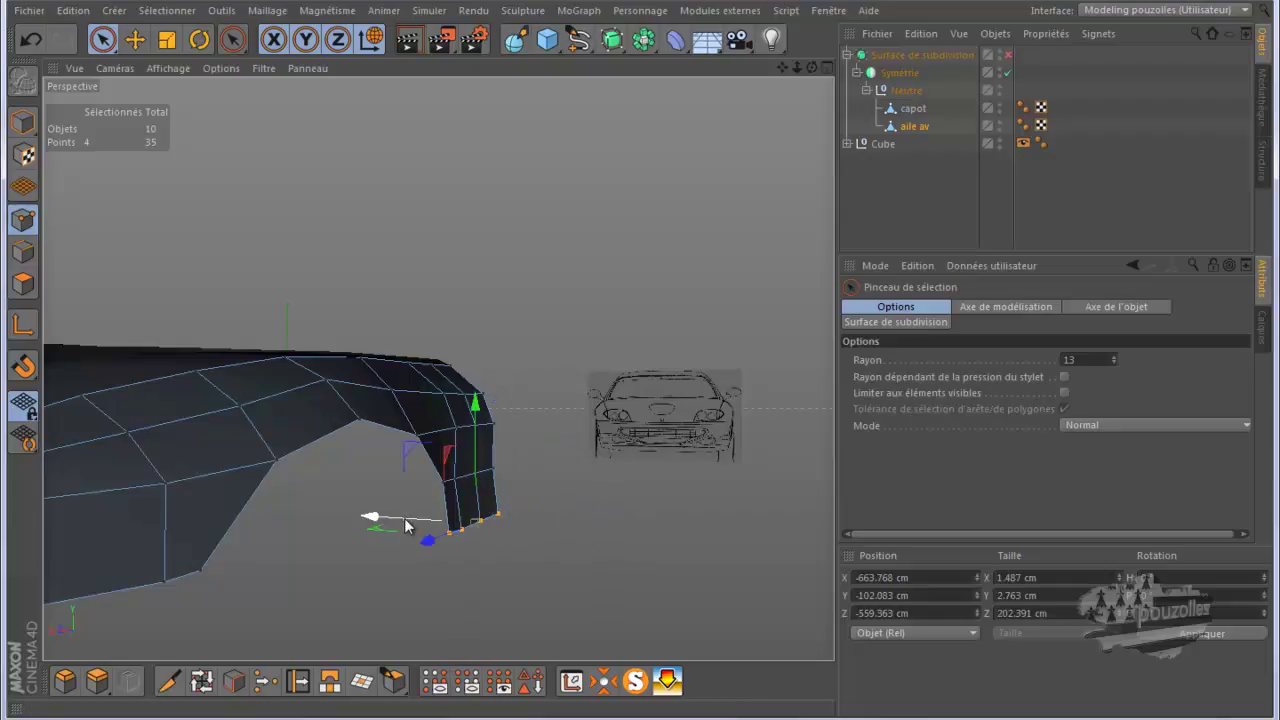
left_click_drag(405, 527, 402, 527)
mouse_move(811, 66)
left_mouse_down()
mouse_move(577, 361)
mouse_move(666, 368)
mouse_move(641, 368)
left_mouse_up()
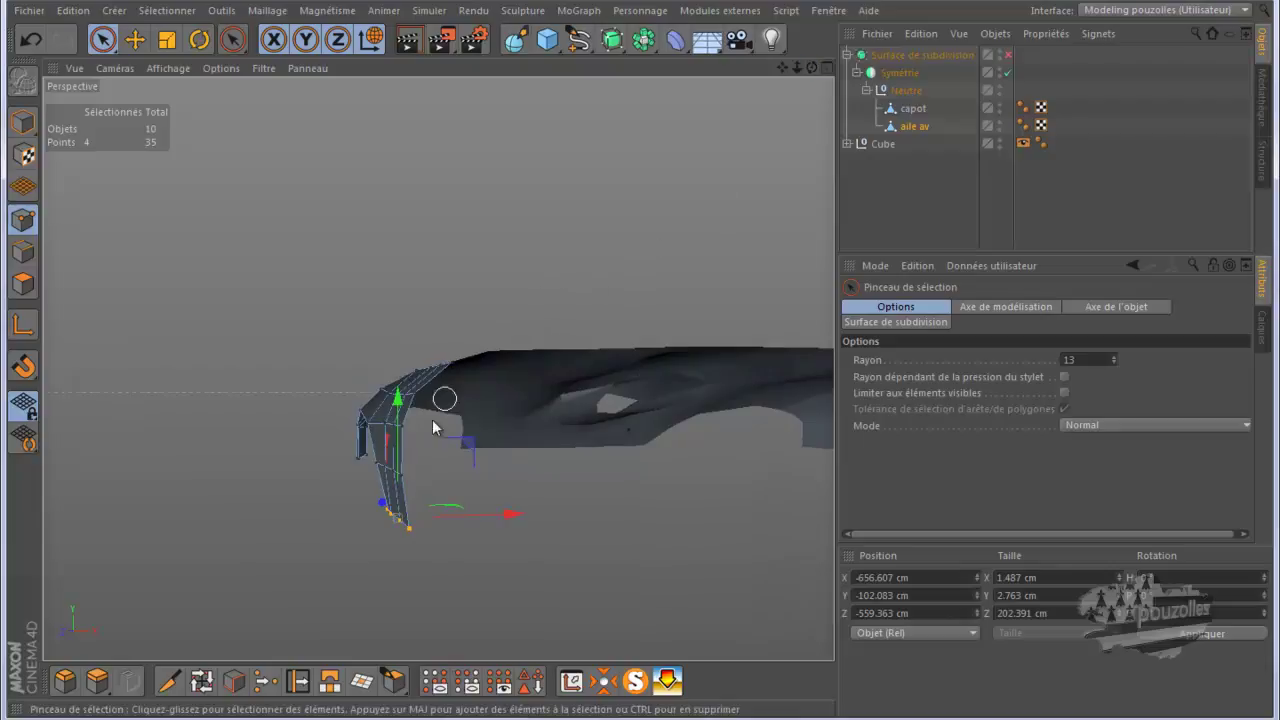
Extrude the three lower edges down to about Y -223 cm at the vents' base and shift them rearward to about Z -618 cm
middle_click(421, 573)
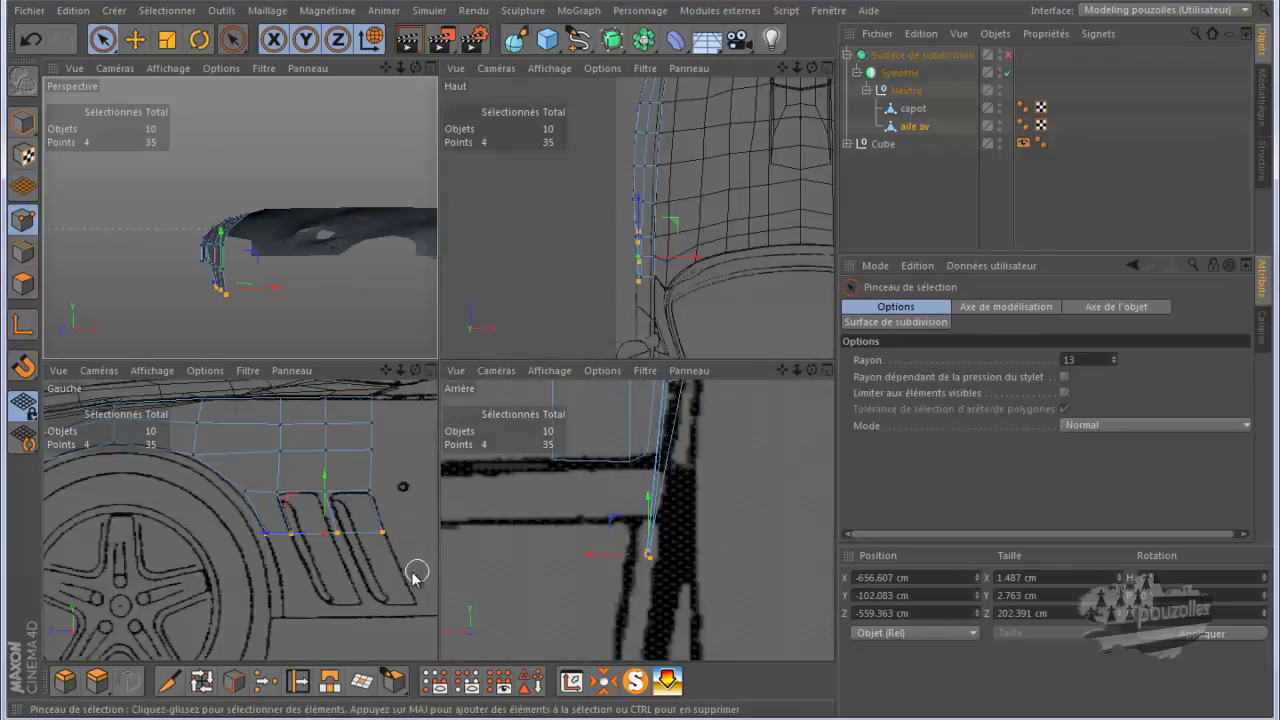
middle_click(411, 573)
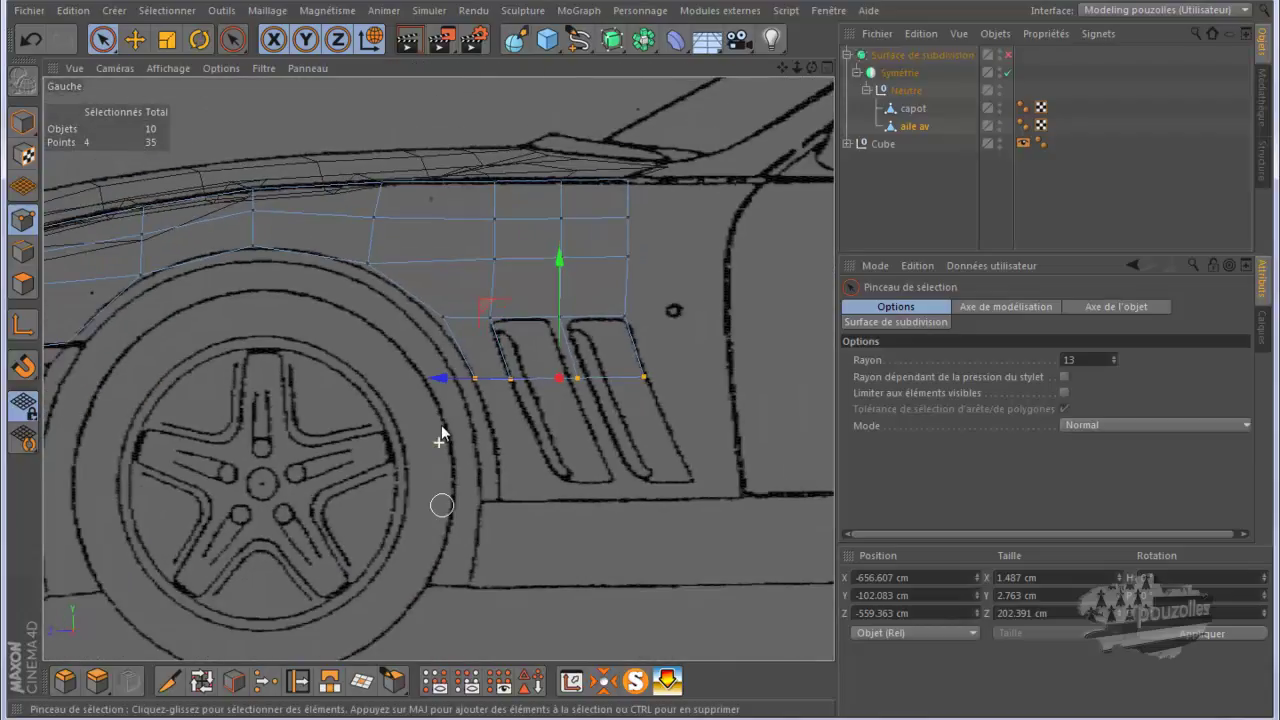
left_click(23, 251, "ctrl")
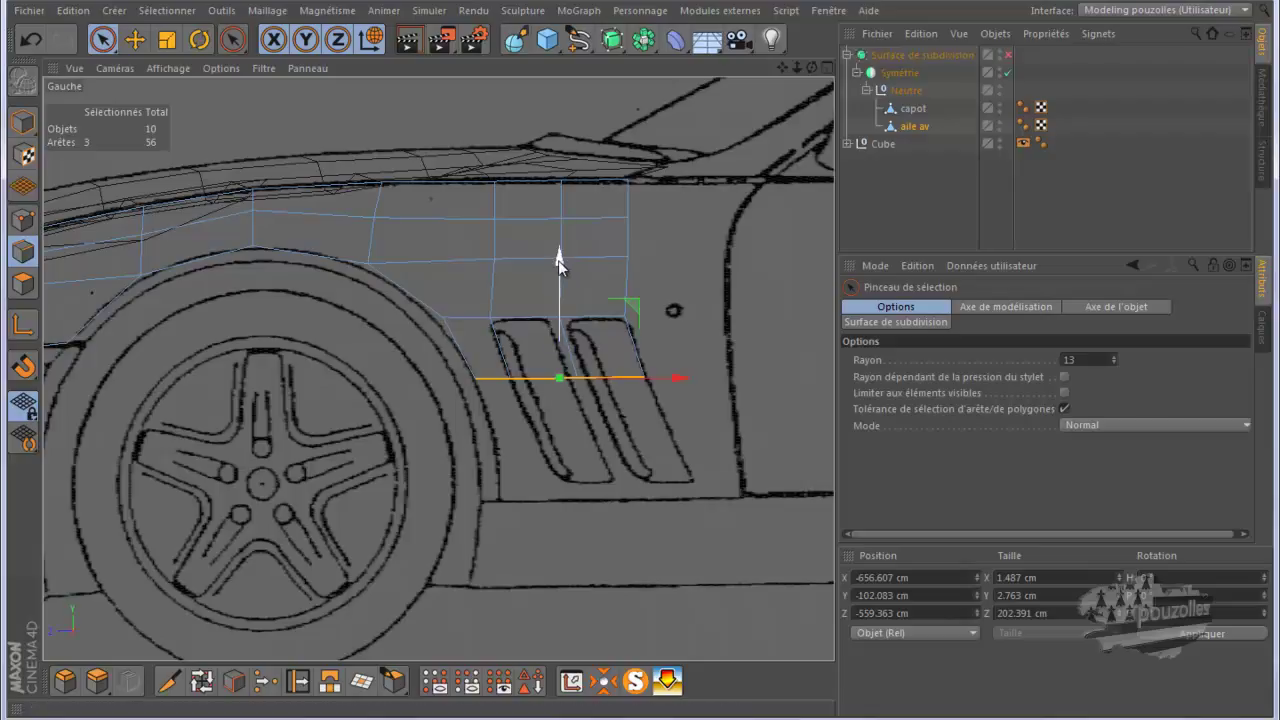
left_click_drag(558, 260, 607, 375, "ctrl")
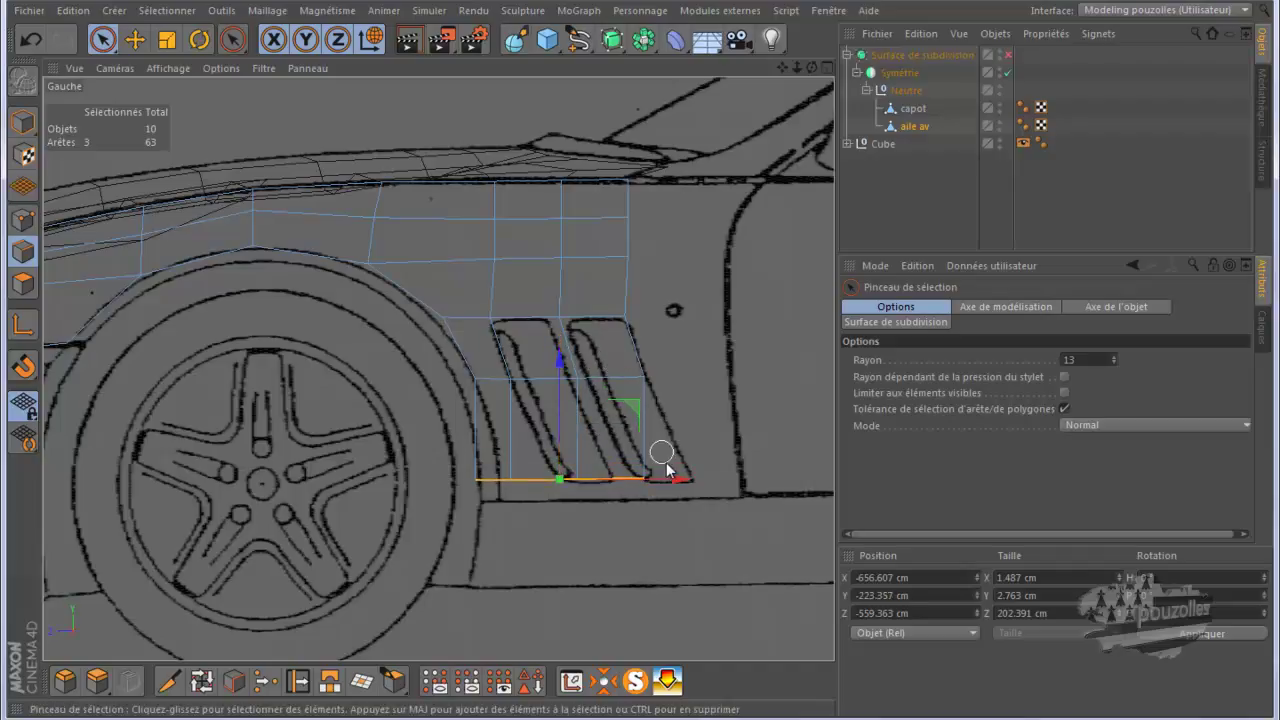
left_click_drag(691, 478, 730, 487)
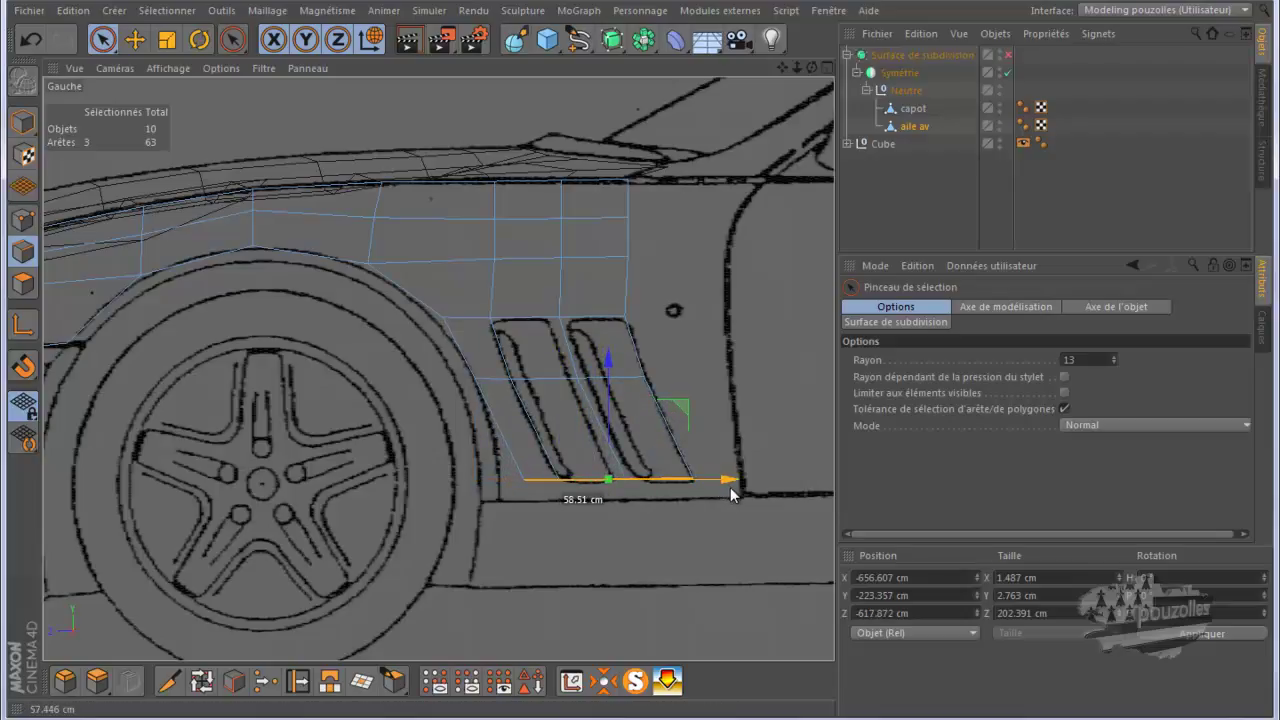
Move the front point of the new bottom row forward to meet the wheel arch outline
left_click(23, 219)
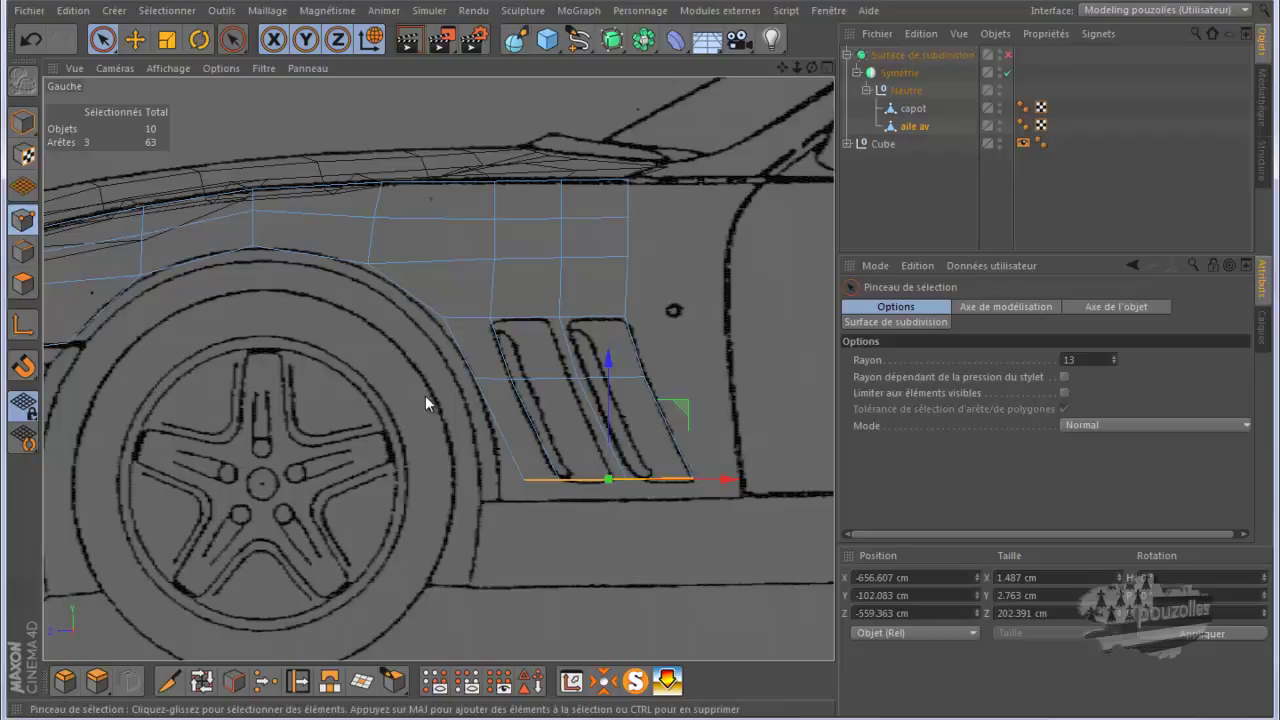
left_click(523, 480)
left_click_drag(640, 478, 613, 489)
Slide the three edges crossing the vents downward with an offset of about -19.4 cm and shift them rearward to about Z -568.5 cm
left_click(23, 251)
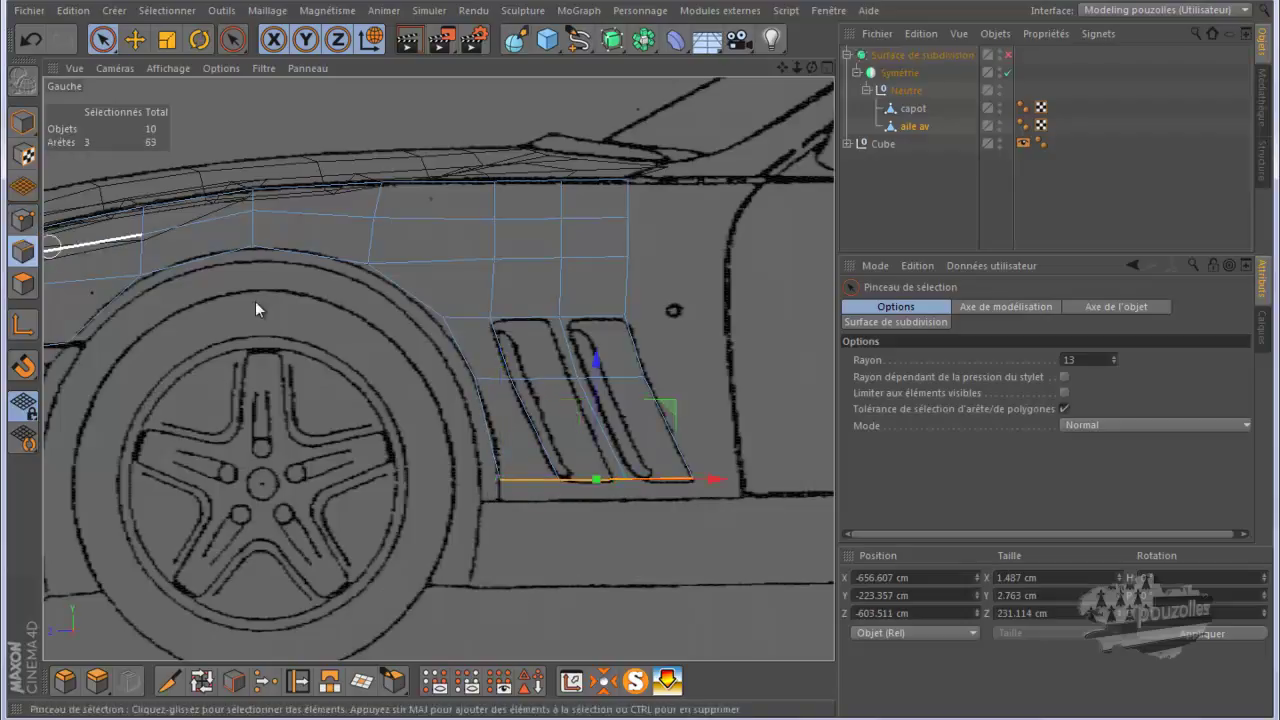
left_click(491, 385)
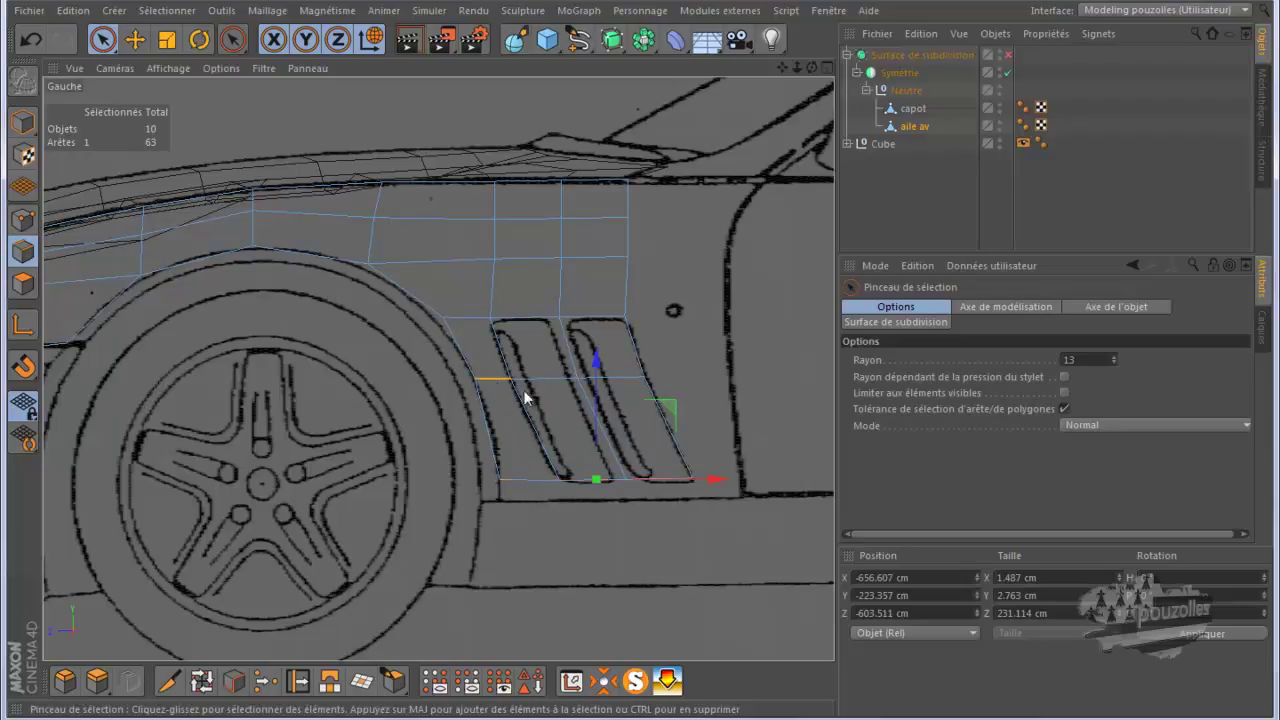
mouse_move(551, 392)
left_mouse_down("shift")
mouse_move(591, 400)
mouse_move(619, 385)
left_mouse_up("shift")
left_click(619, 385, "shift")
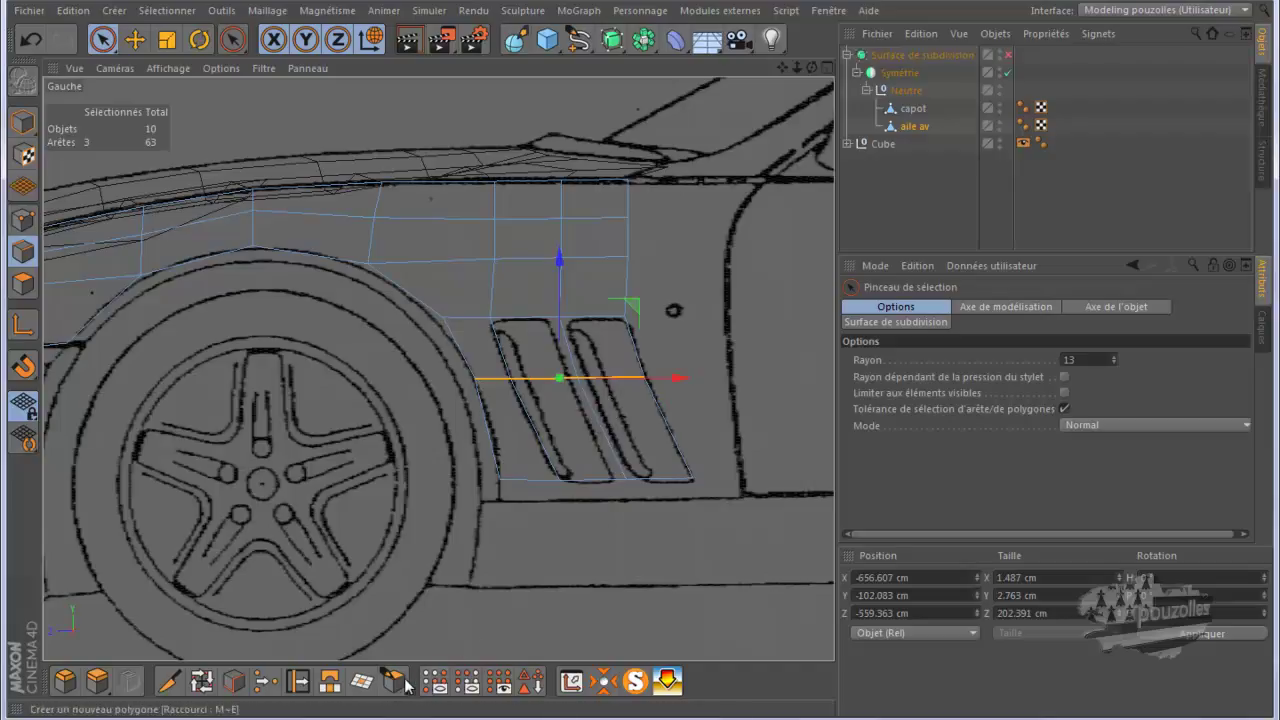
left_click(297, 681)
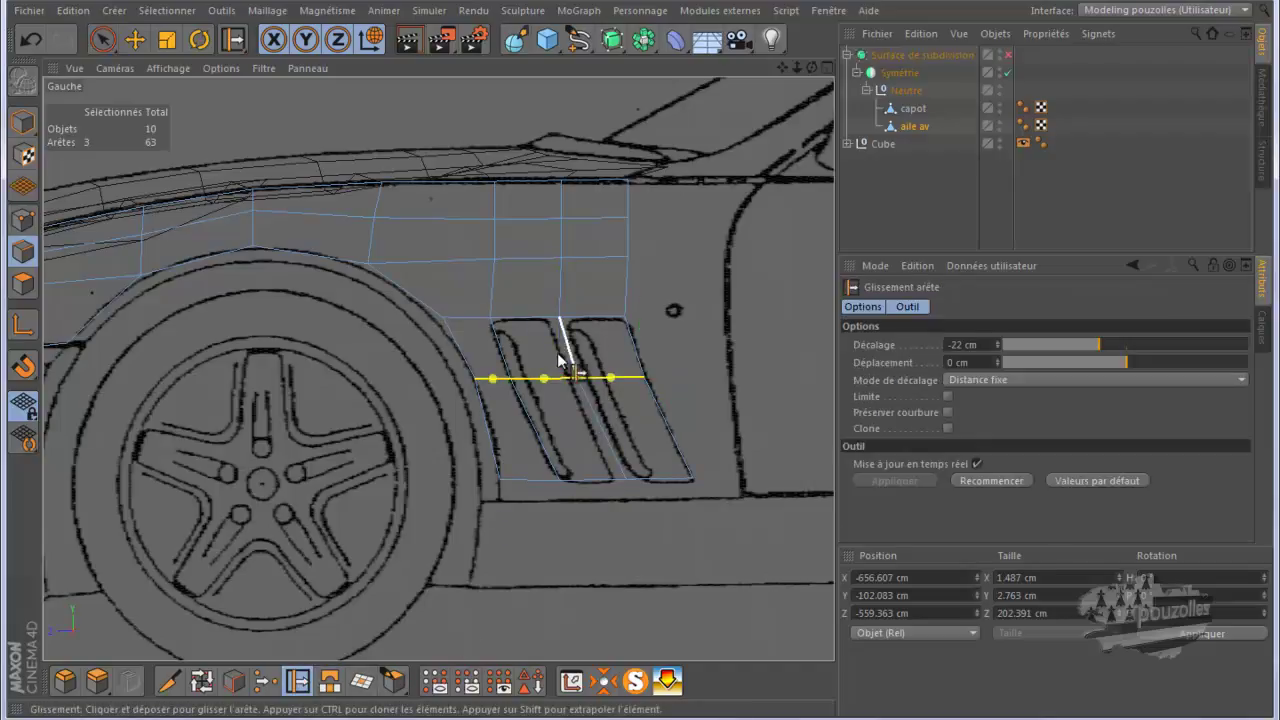
mouse_move(560, 390)
left_mouse_down()
mouse_move(545, 382)
mouse_move(548, 403)
left_mouse_up()
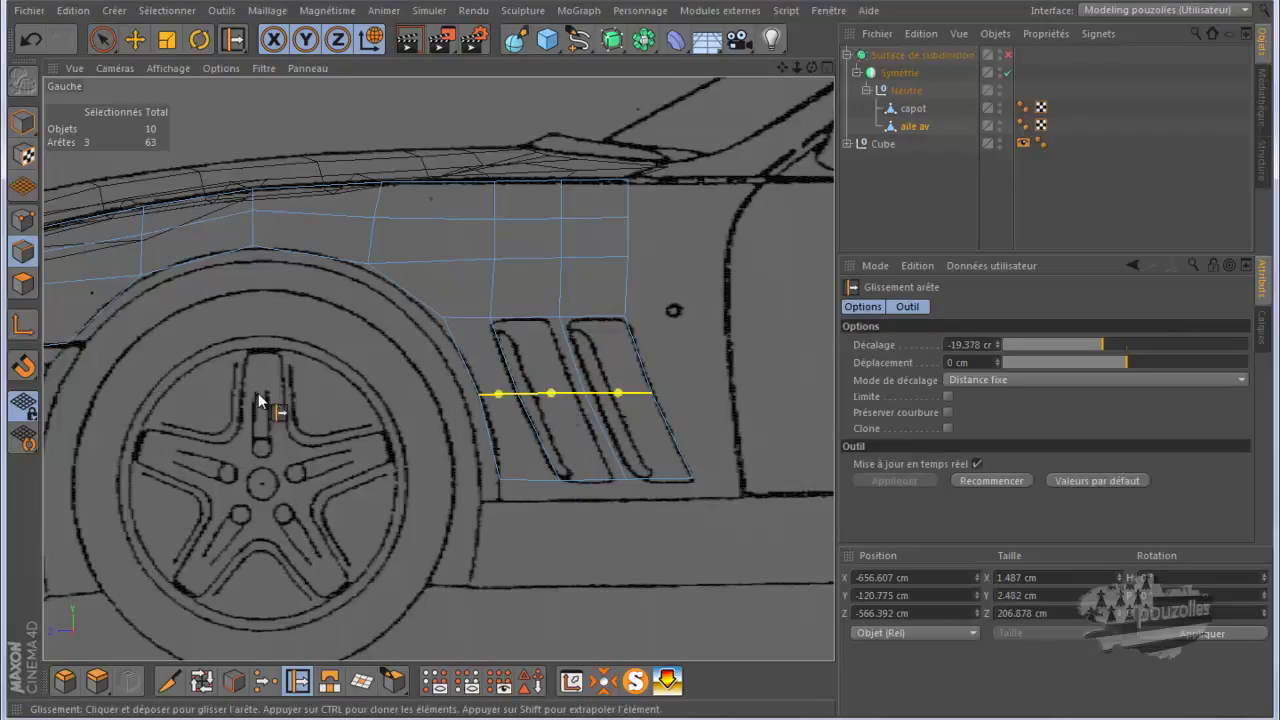
left_click(134, 39)
left_click_drag(680, 392, 684, 397)
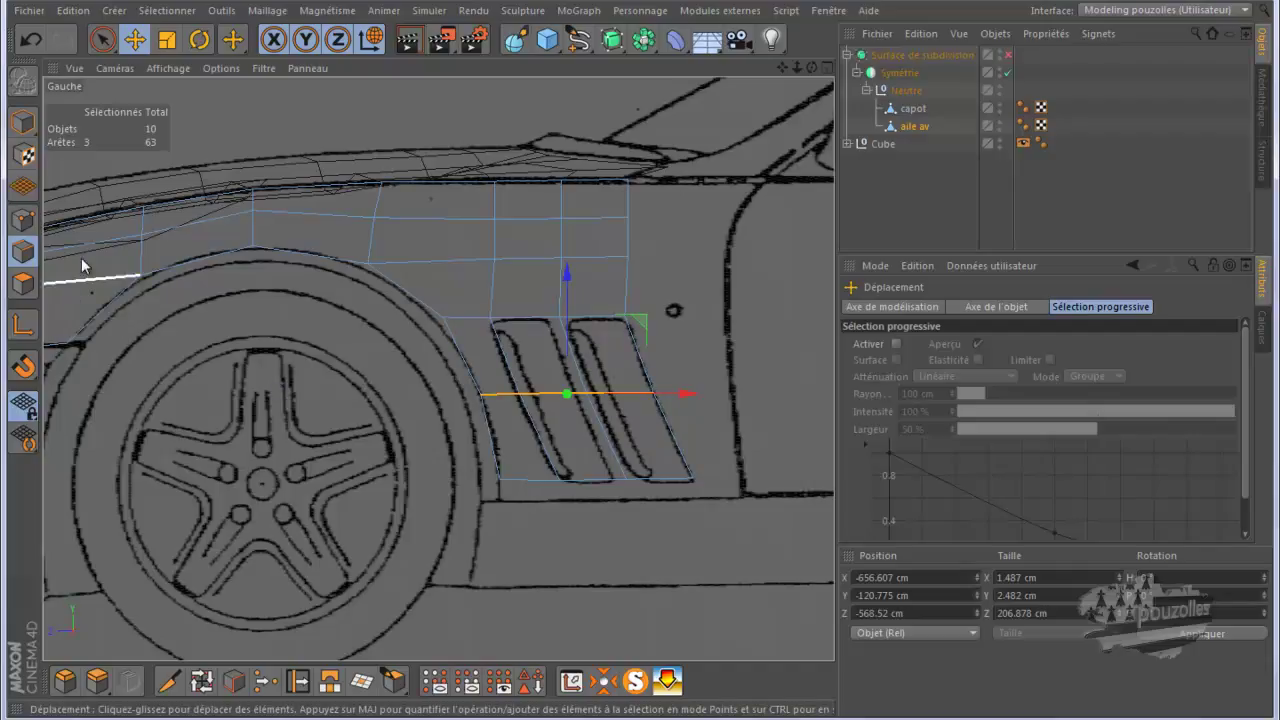
Shift the four points of the fender's bottom row inward to about X -647 cm, following the body outline in the rear blueprint
left_click(103, 40)
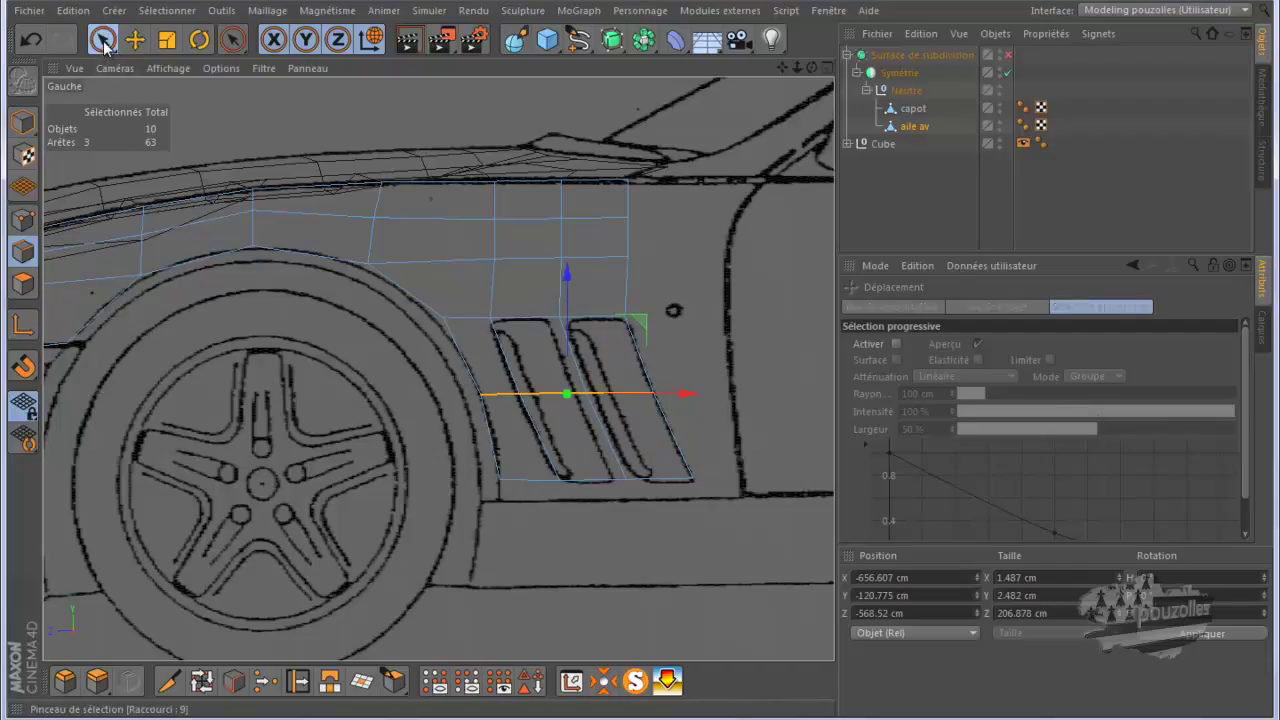
left_click(22, 218)
left_click(491, 506)
left_click(499, 484)
mouse_move(541, 482)
left_mouse_down("shift")
mouse_move(706, 477)
mouse_move(663, 494)
left_mouse_up("shift")
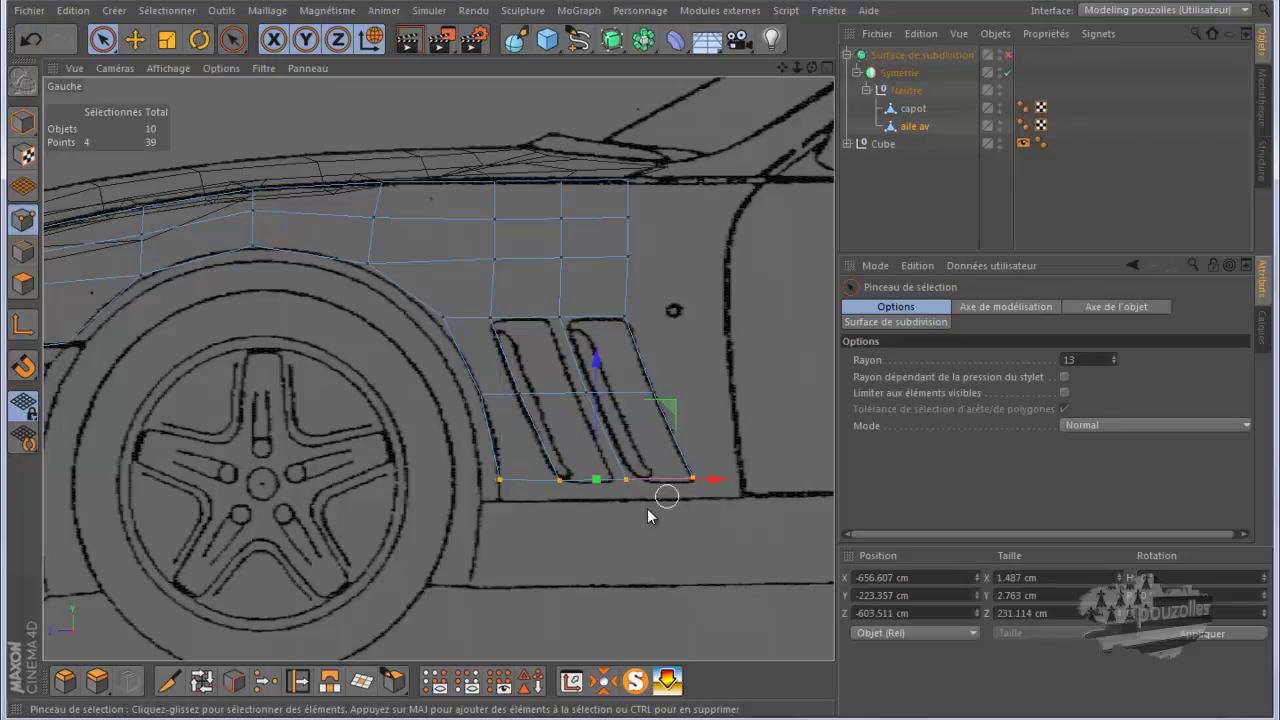
middle_click(593, 534)
middle_click_drag(624, 438, 663, 374, "alt")
right_click_drag(657, 530, 674, 610, "alt")
middle_click_drag(660, 584, 649, 491, "alt")
right_click_drag(649, 491, 654, 571, "alt")
scroll(652, 574, "up", 6)
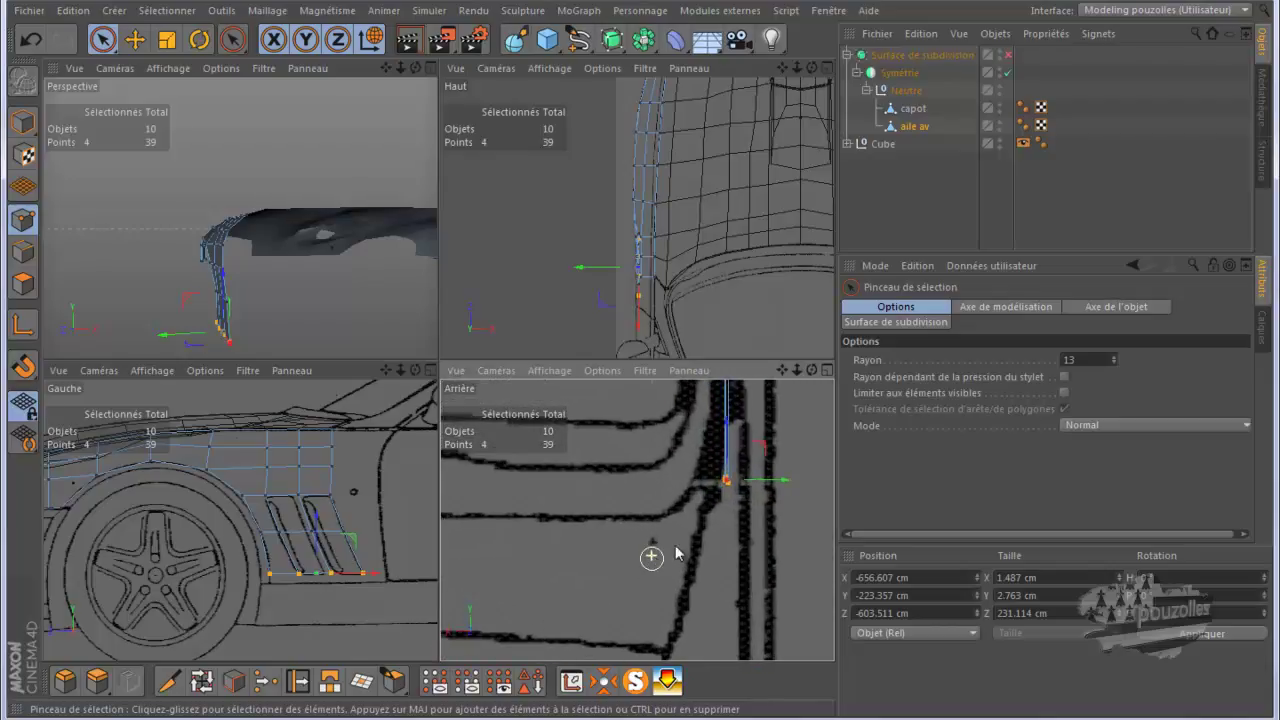
left_click_drag(773, 486, 760, 489)
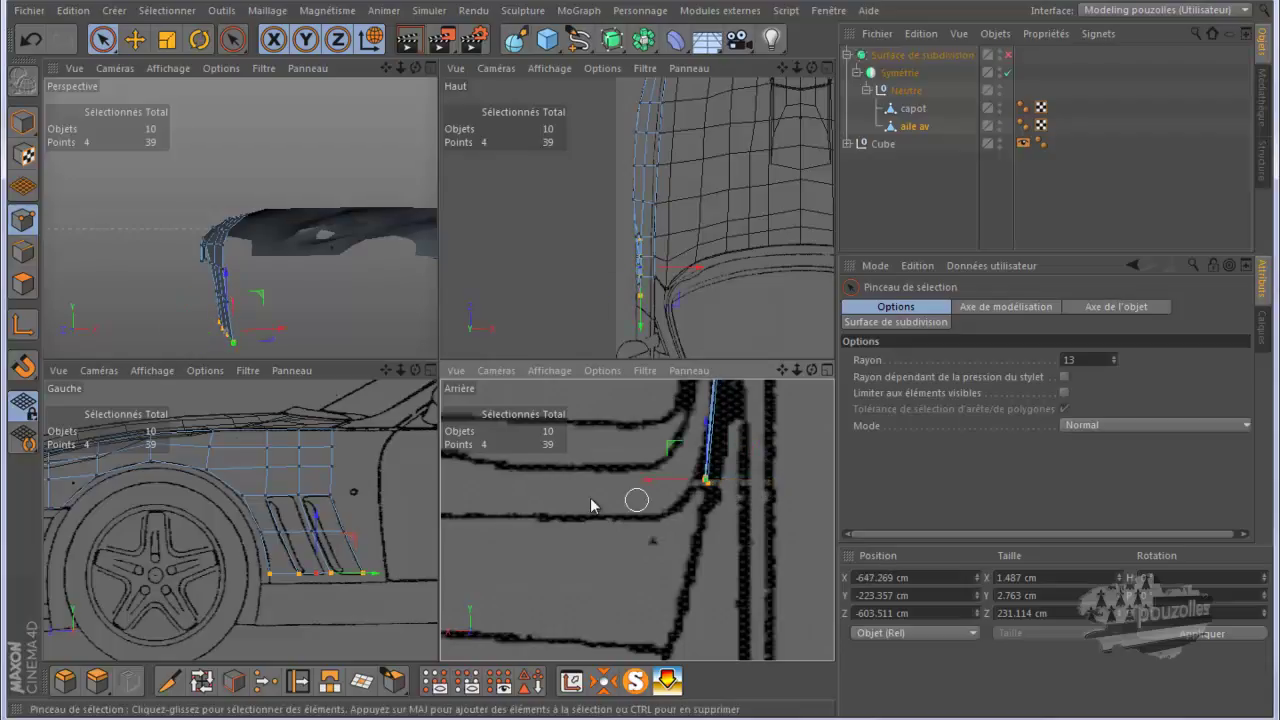
middle_click(590, 500)
scroll(582, 472, "up", 6)
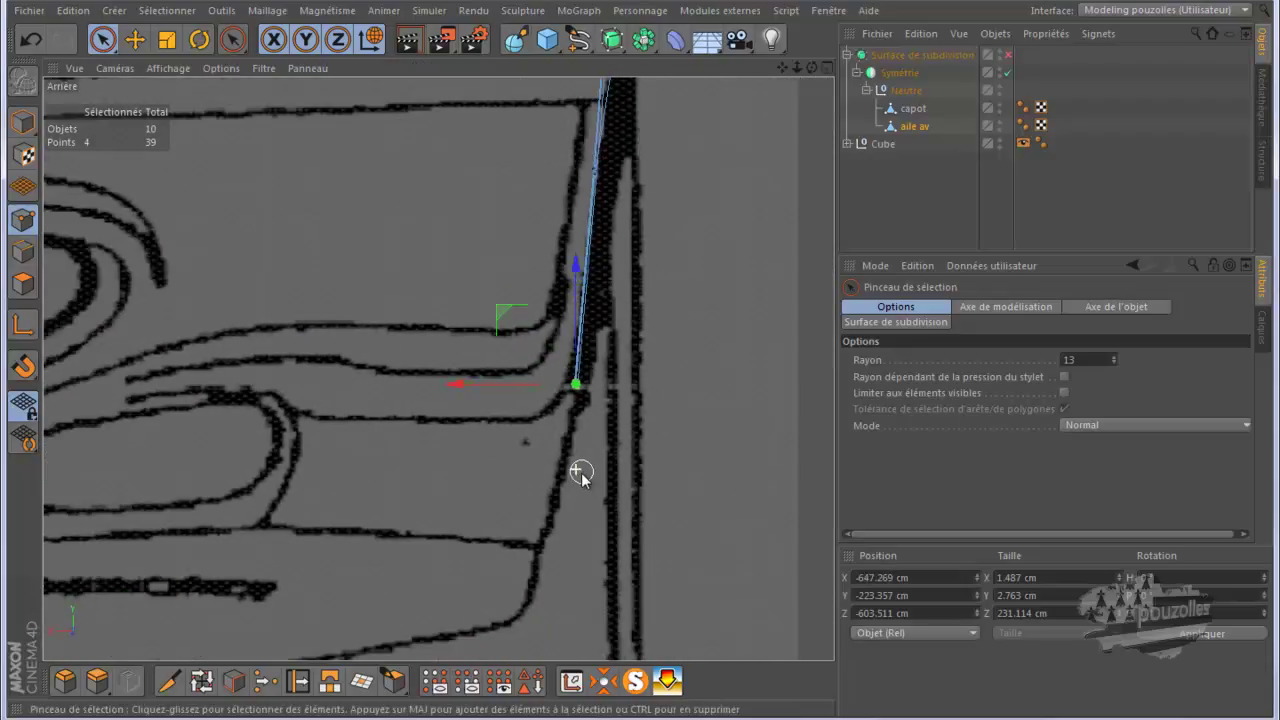
Inspect the fender's lower section against the rear blueprint and in perspective
scroll(607, 508, "down", 1)
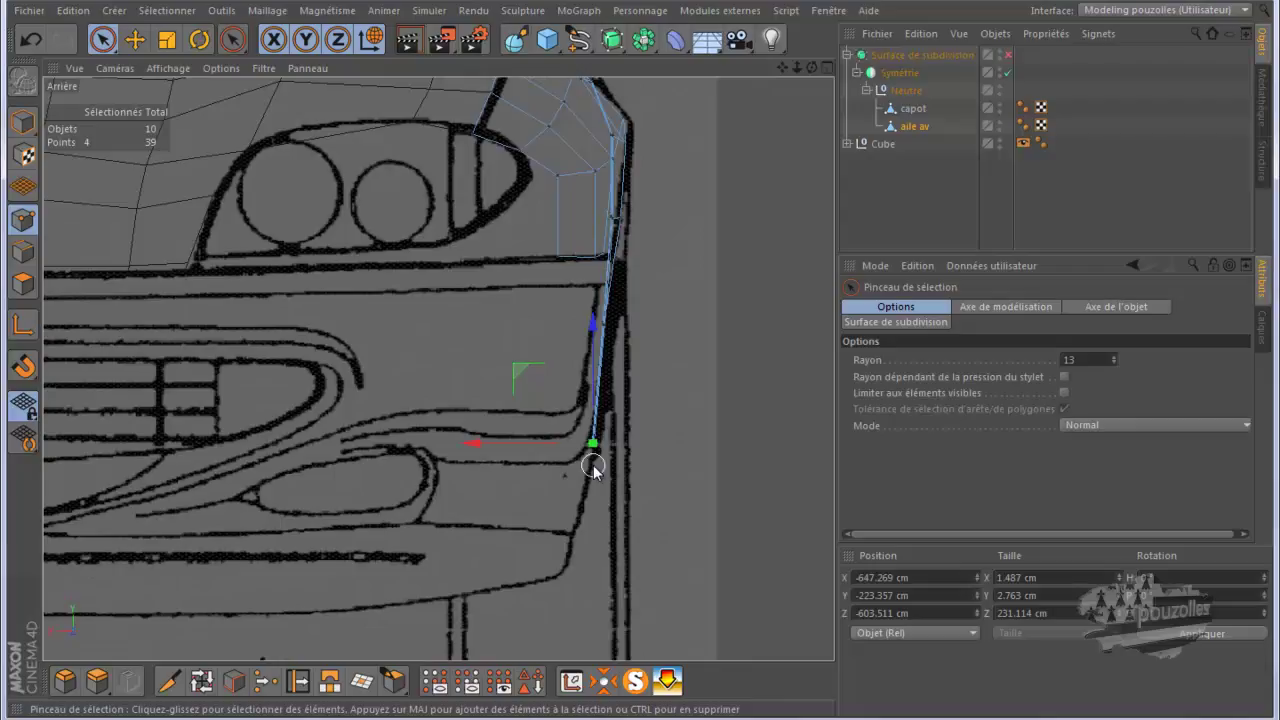
scroll(585, 450, "up", 3)
scroll(588, 452, "up", 2)
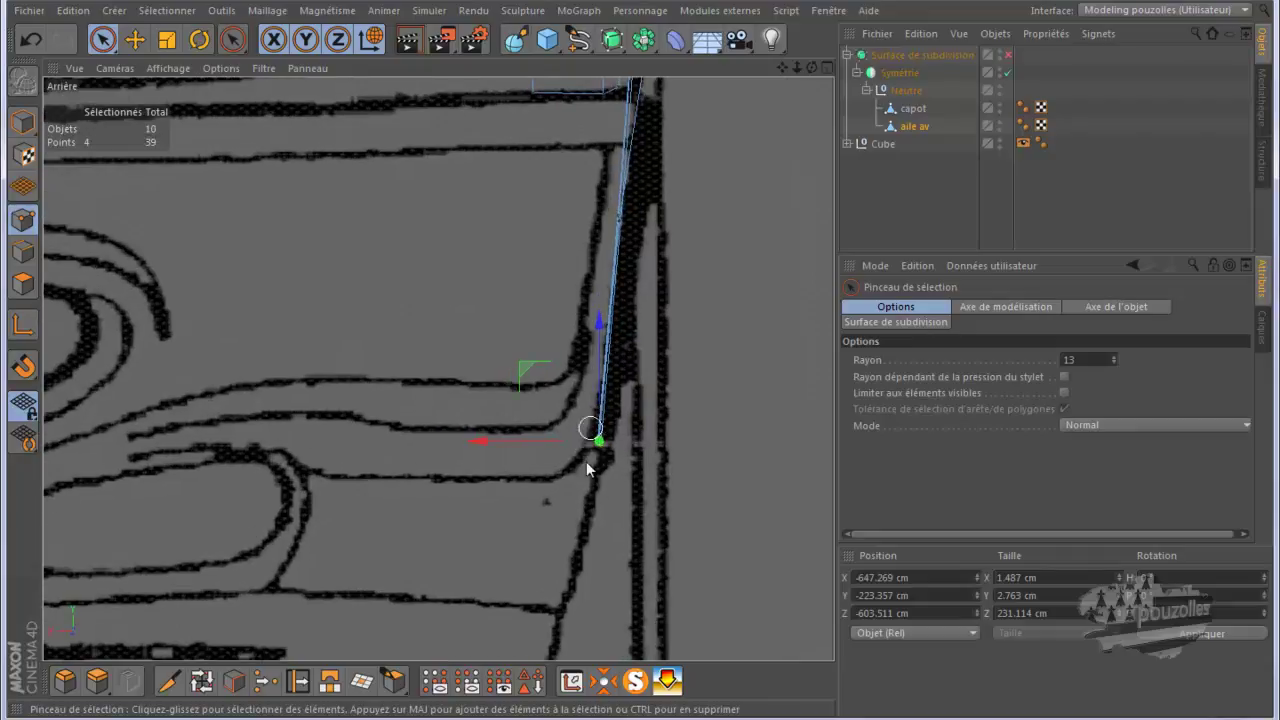
scroll(590, 478, "down", 4)
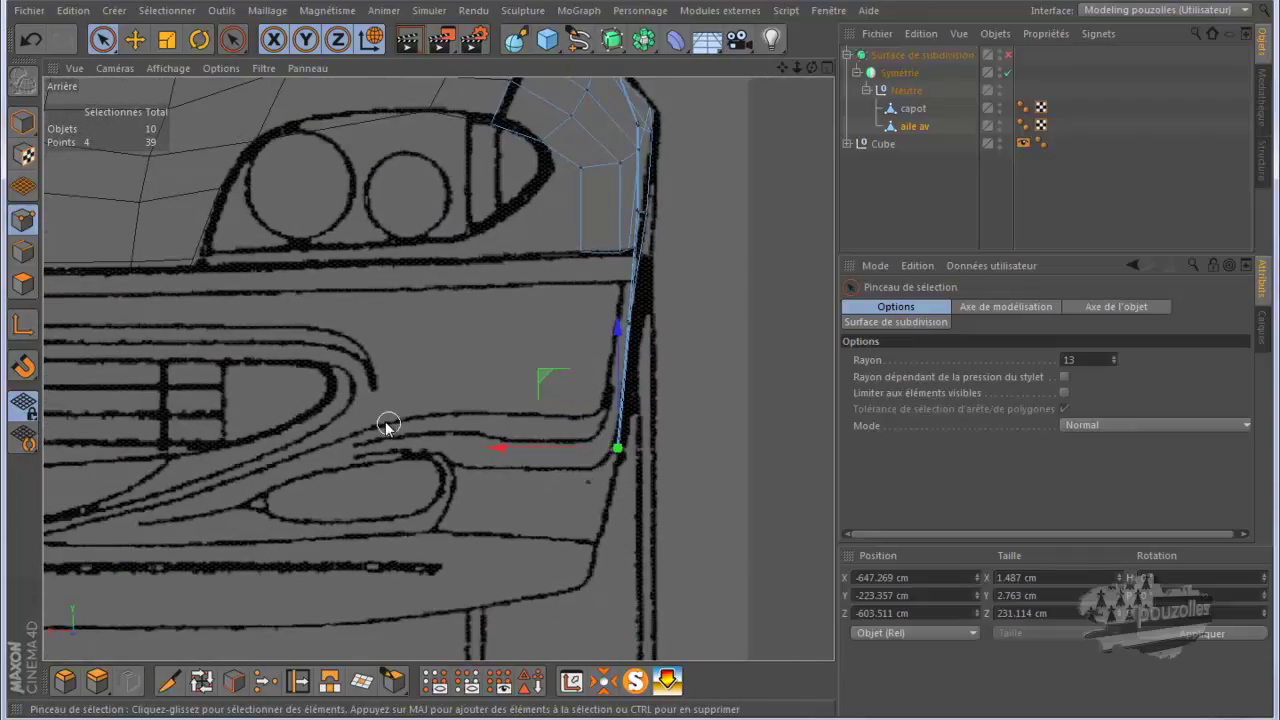
middle_click(385, 424)
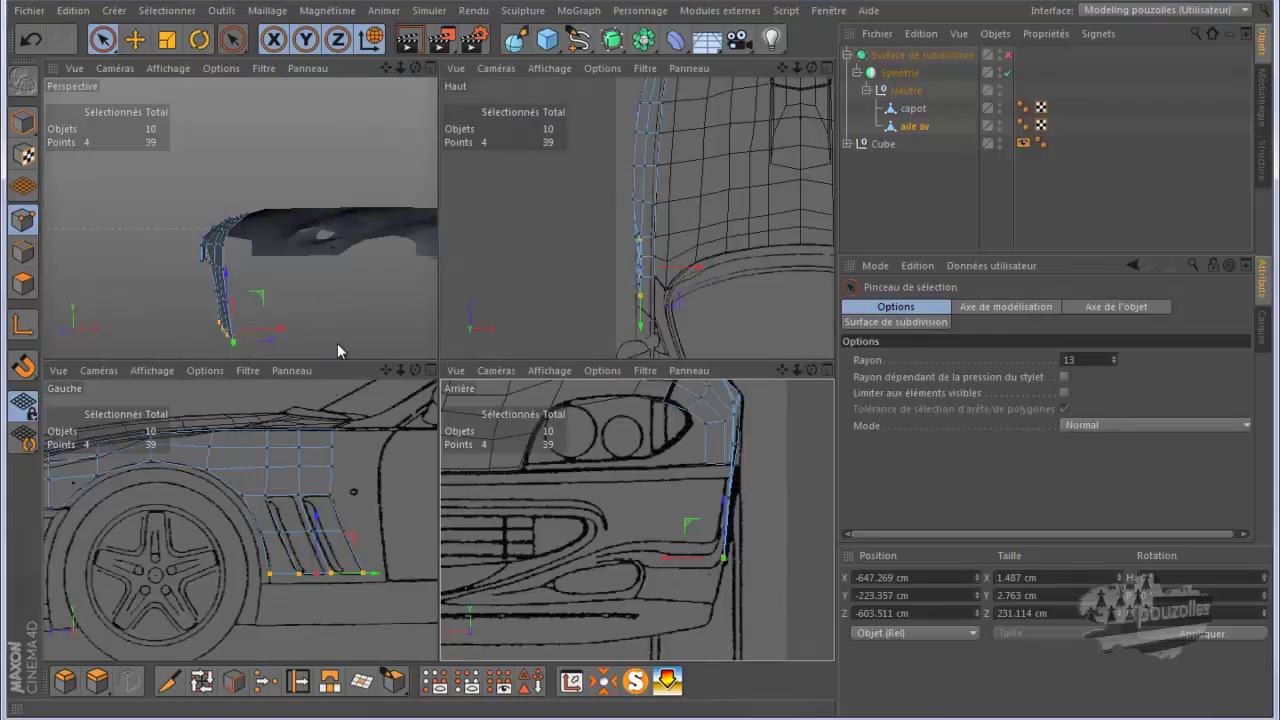
middle_click(337, 345)
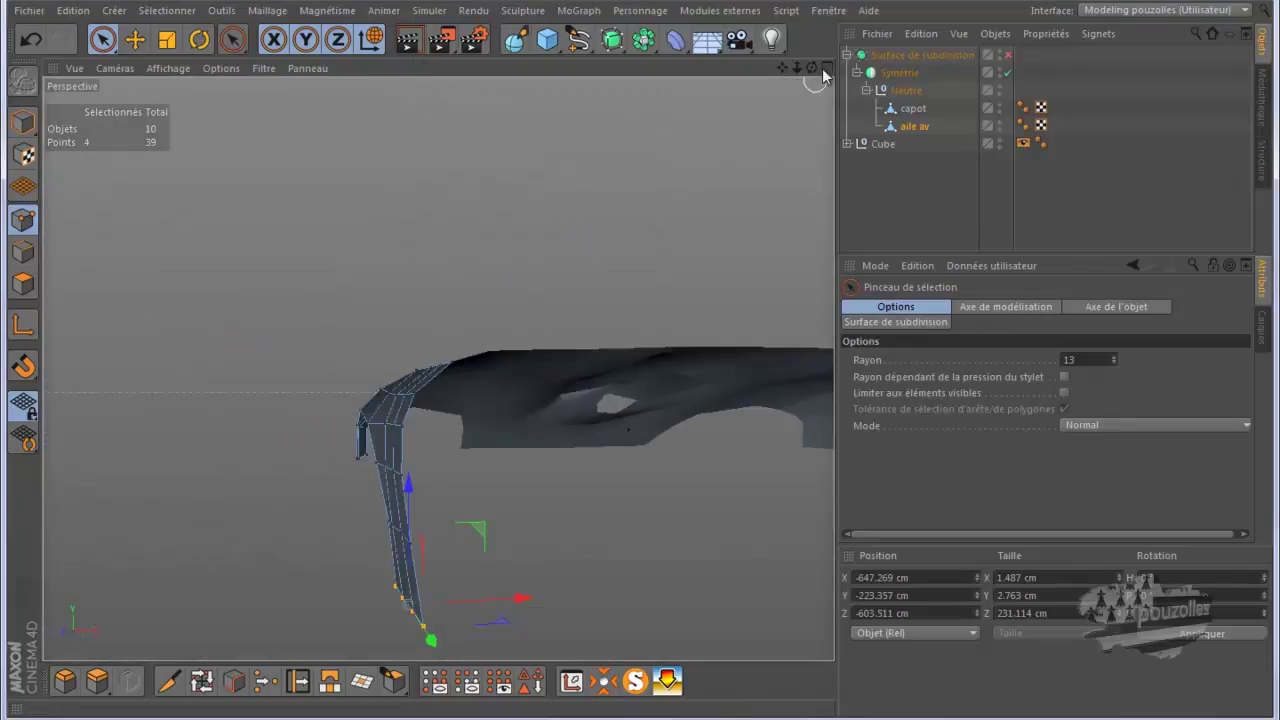
mouse_move(642, 361)
left_mouse_down("alt")
mouse_move(674, 360)
mouse_move(603, 374)
mouse_move(628, 363)
mouse_move(757, 374)
mouse_move(580, 360)
left_mouse_up("alt")
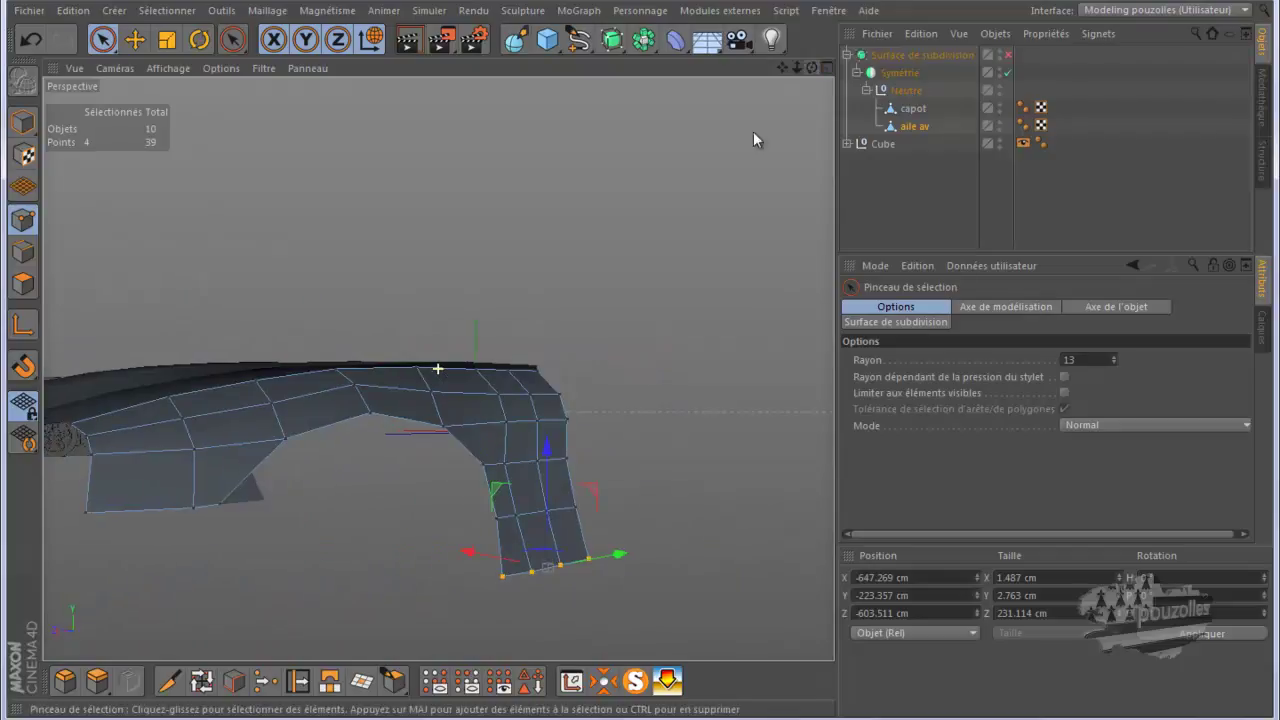
Extrude the three bottom edges below the vents straight down to the sill line at about Y -248 cm
middle_click(368, 513)
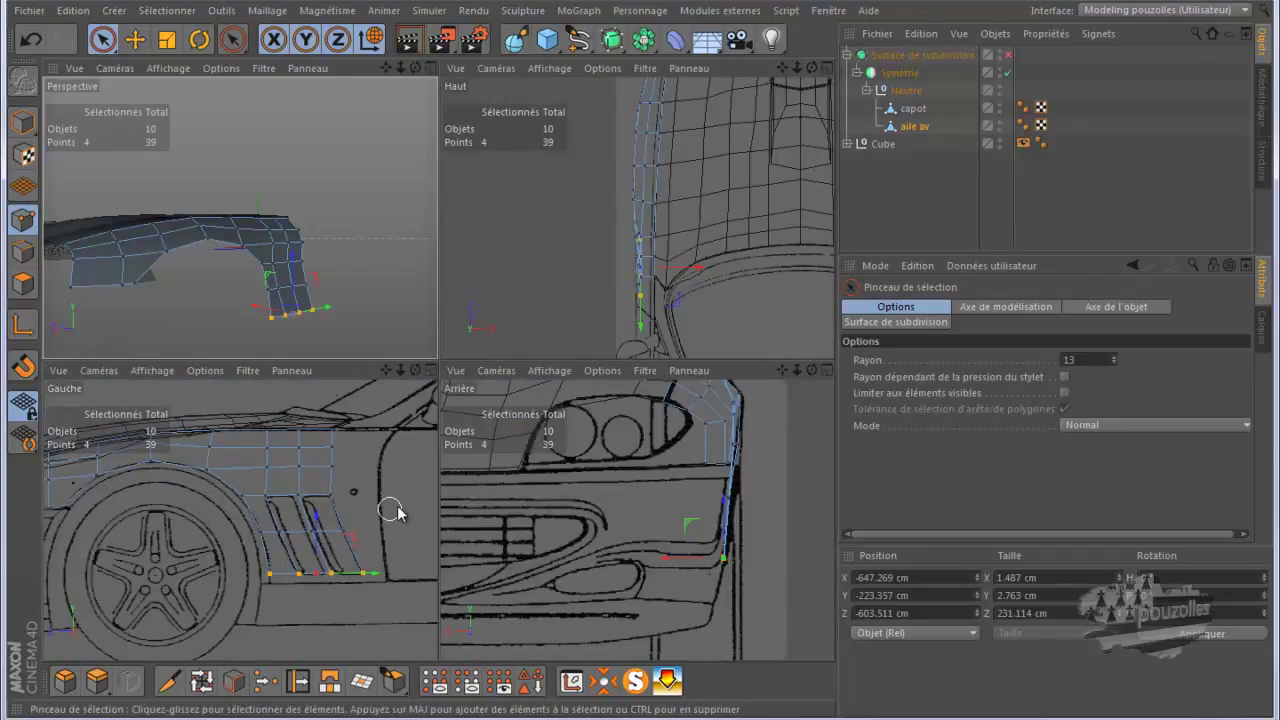
middle_click(345, 567)
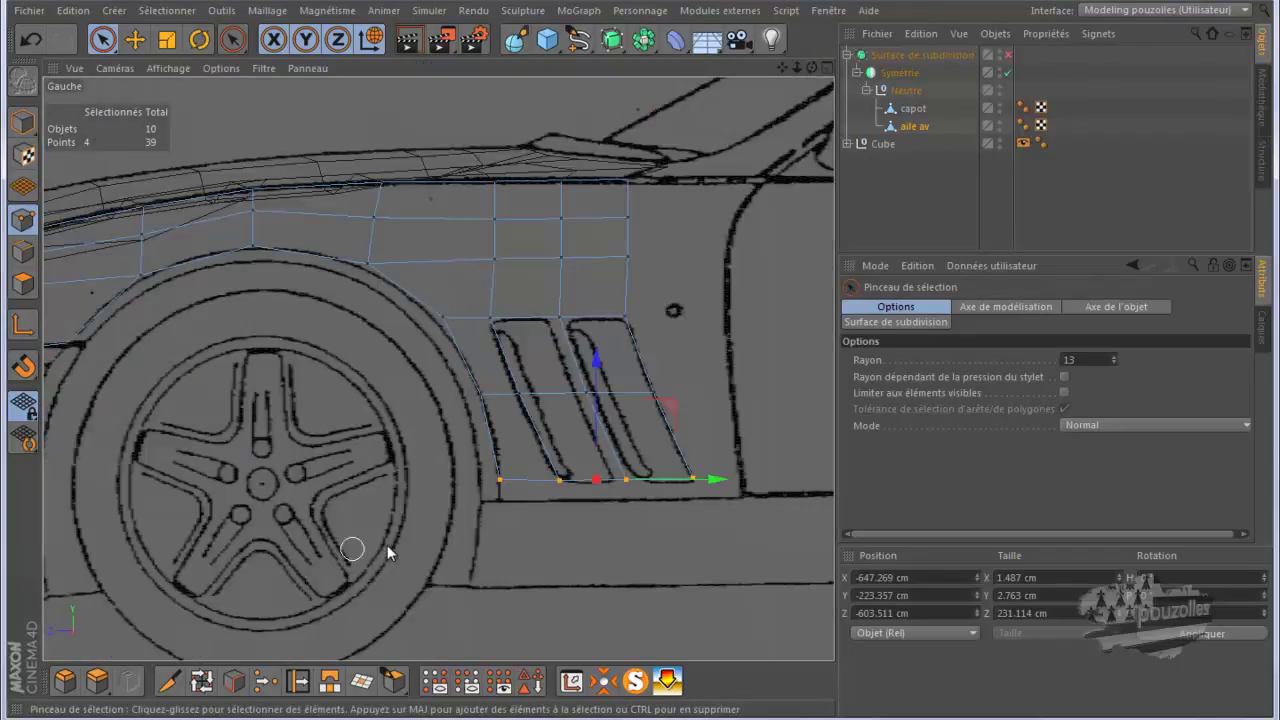
scroll(707, 507, "up", 5)
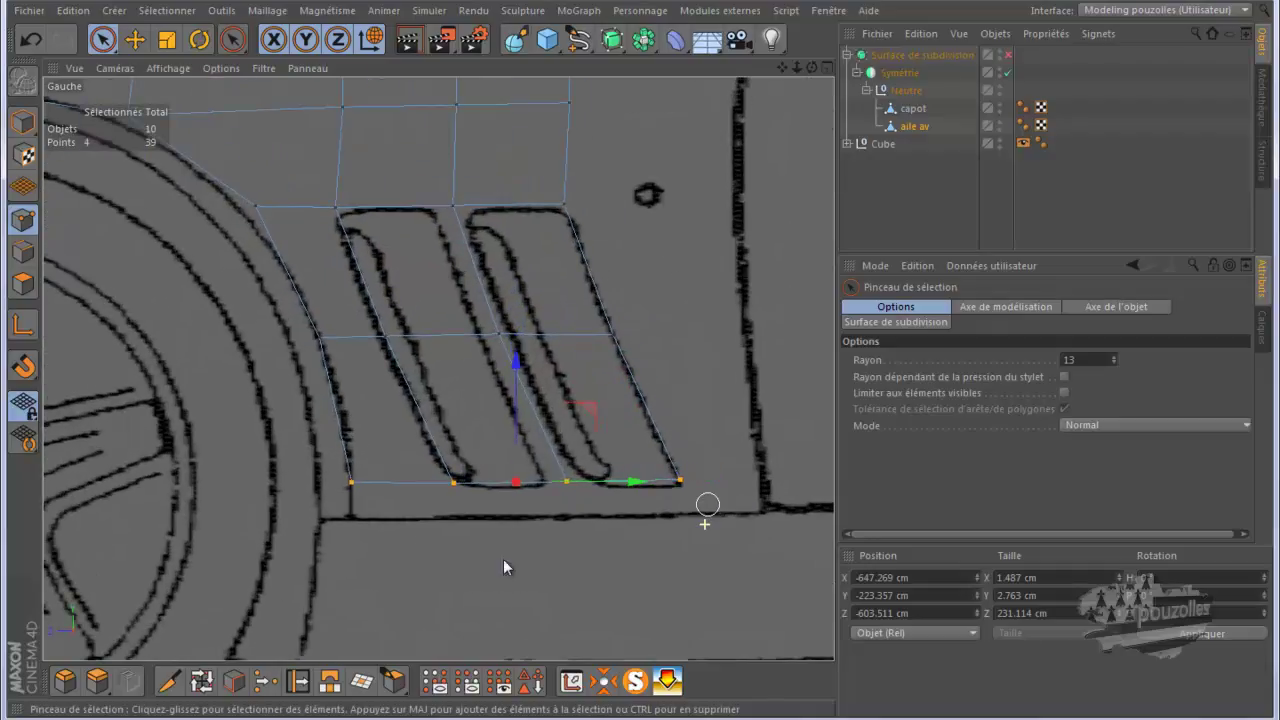
left_click(23, 251)
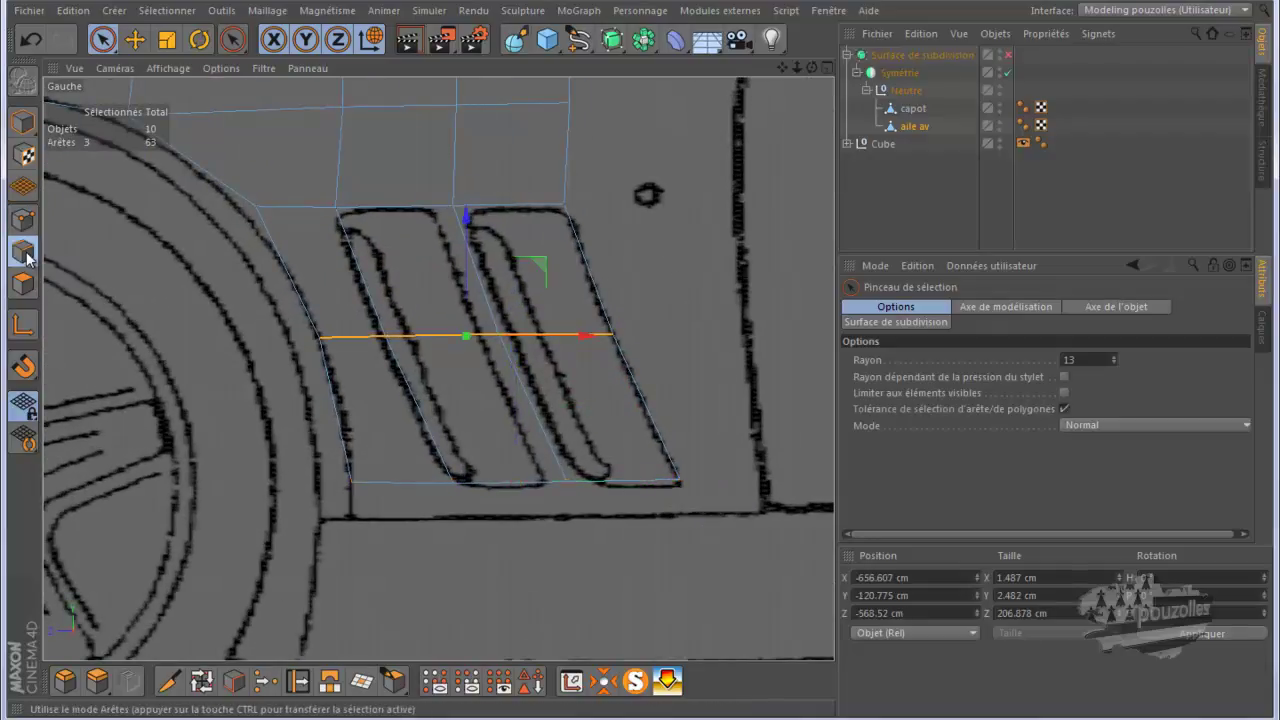
mouse_move(408, 488)
left_mouse_down()
mouse_move(443, 524)
mouse_move(508, 494)
left_mouse_up()
left_click_drag(618, 487, 620, 490)
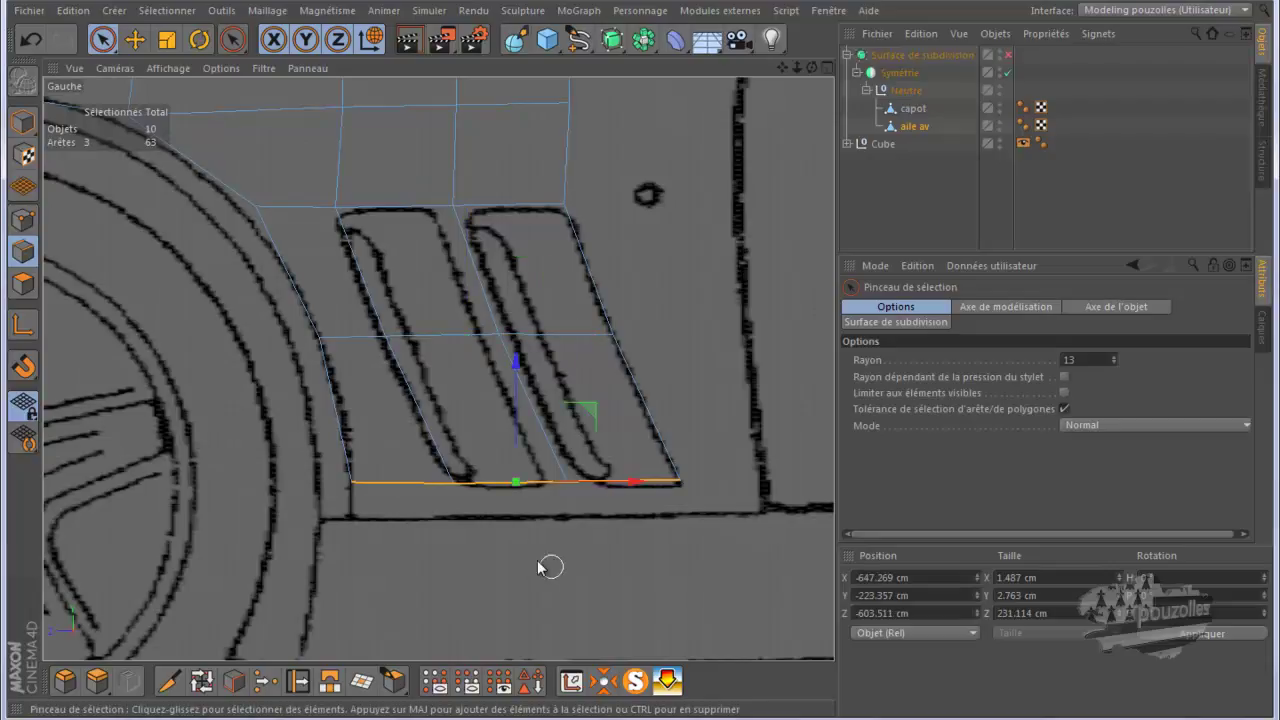
left_click_drag(514, 358, 513, 391)
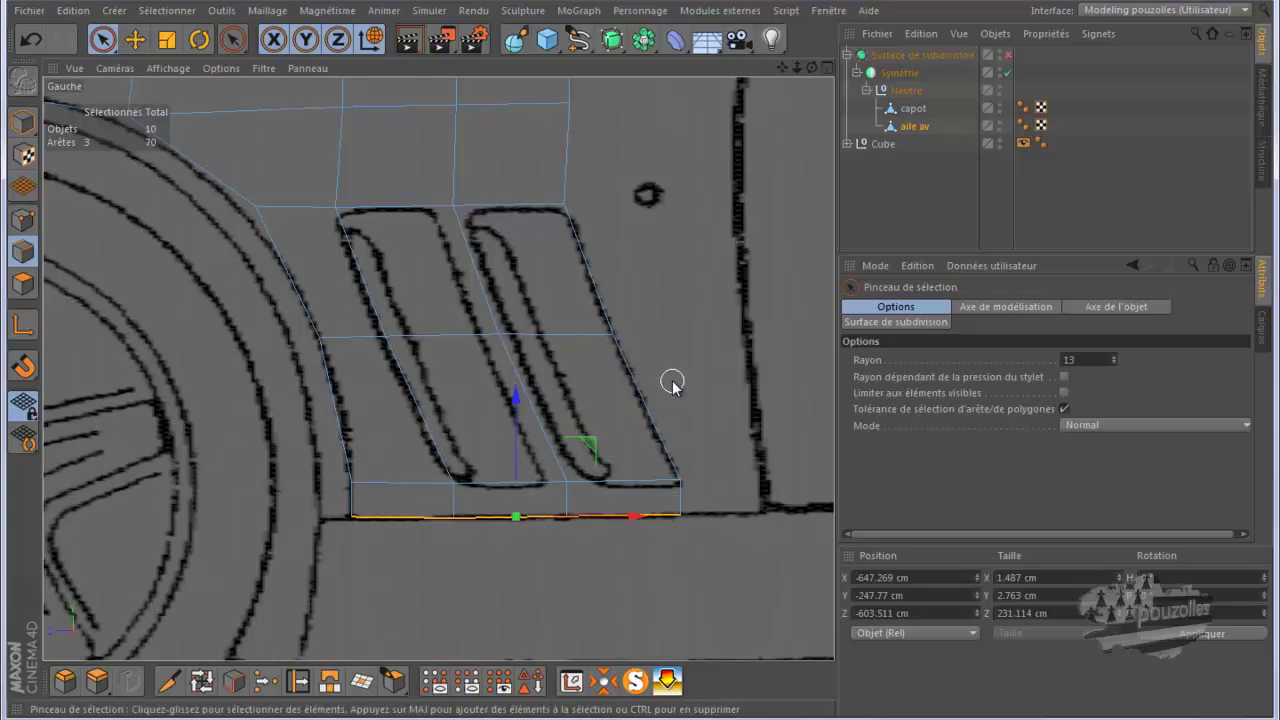
Extrude the fender's six rear boundary edges rearward to about Z -764 cm and flatten them with a Z size of 0 cm
scroll(672, 385, "down", 3)
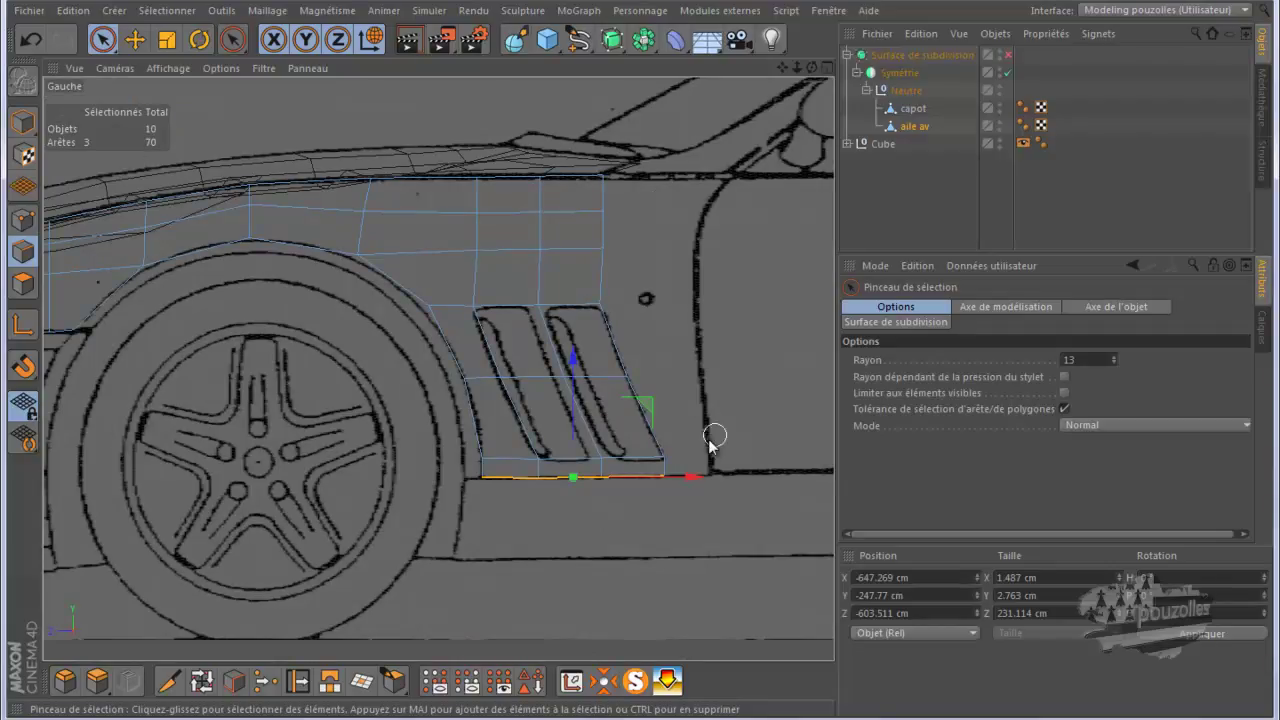
left_click(678, 467)
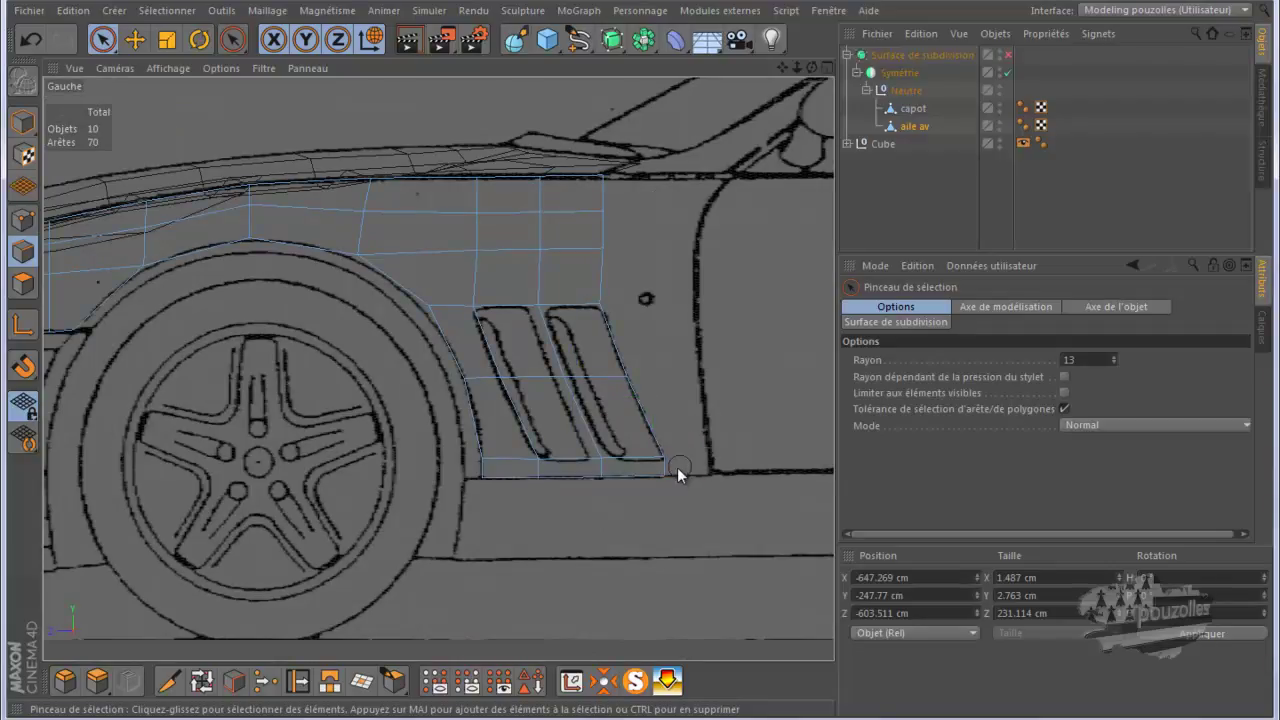
left_click(675, 467)
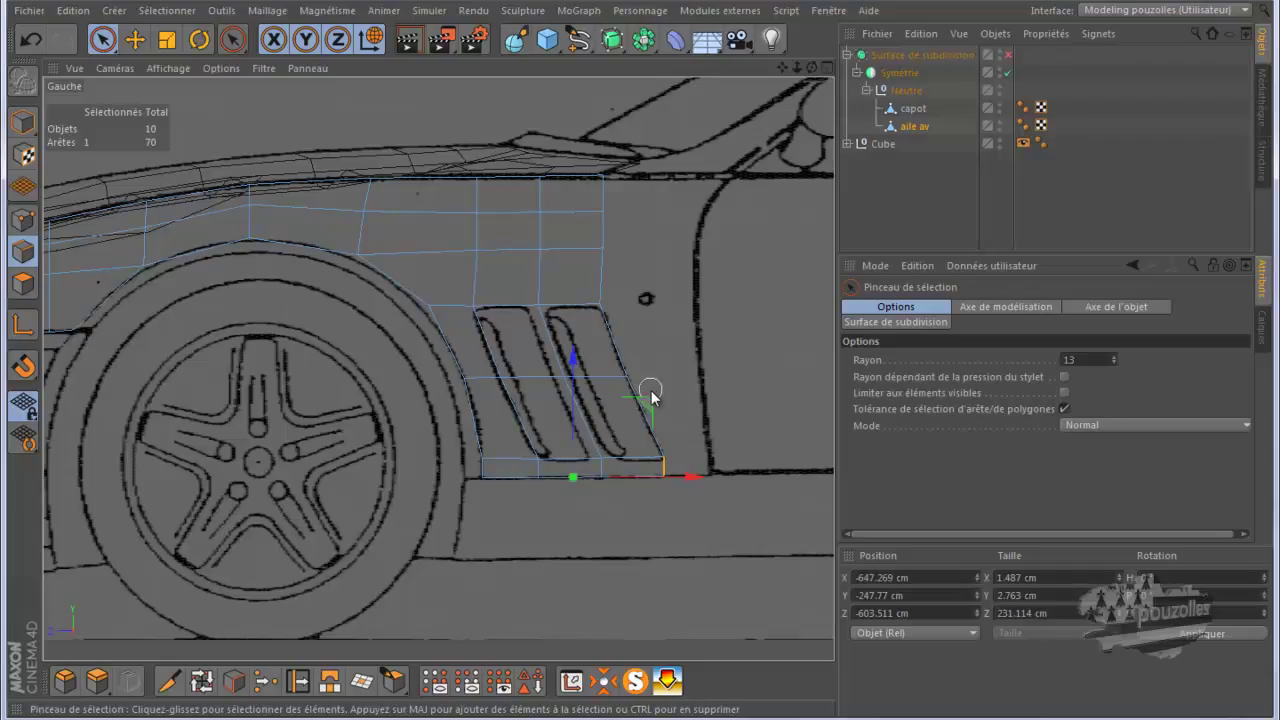
mouse_move(655, 425)
left_mouse_down("shift")
mouse_move(672, 420)
mouse_move(651, 349)
mouse_move(608, 272)
mouse_move(620, 237)
left_mouse_up("shift")
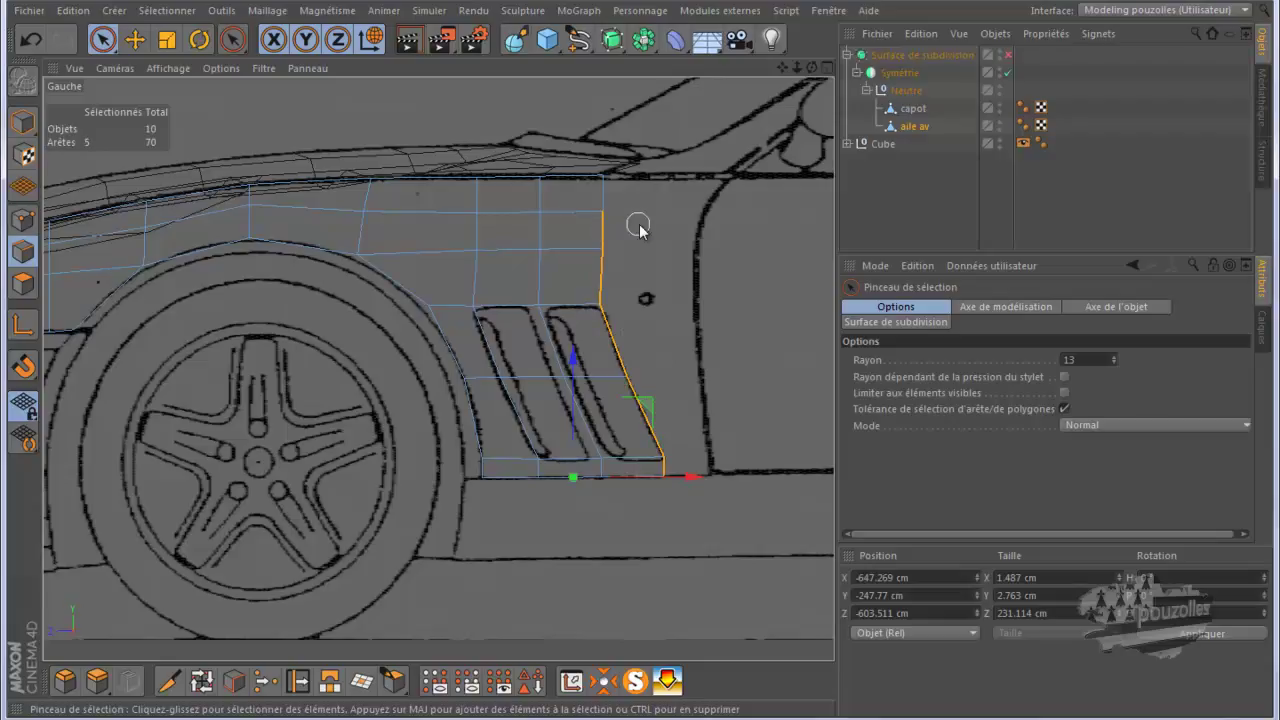
left_click_drag(613, 193, 615, 190, "shift")
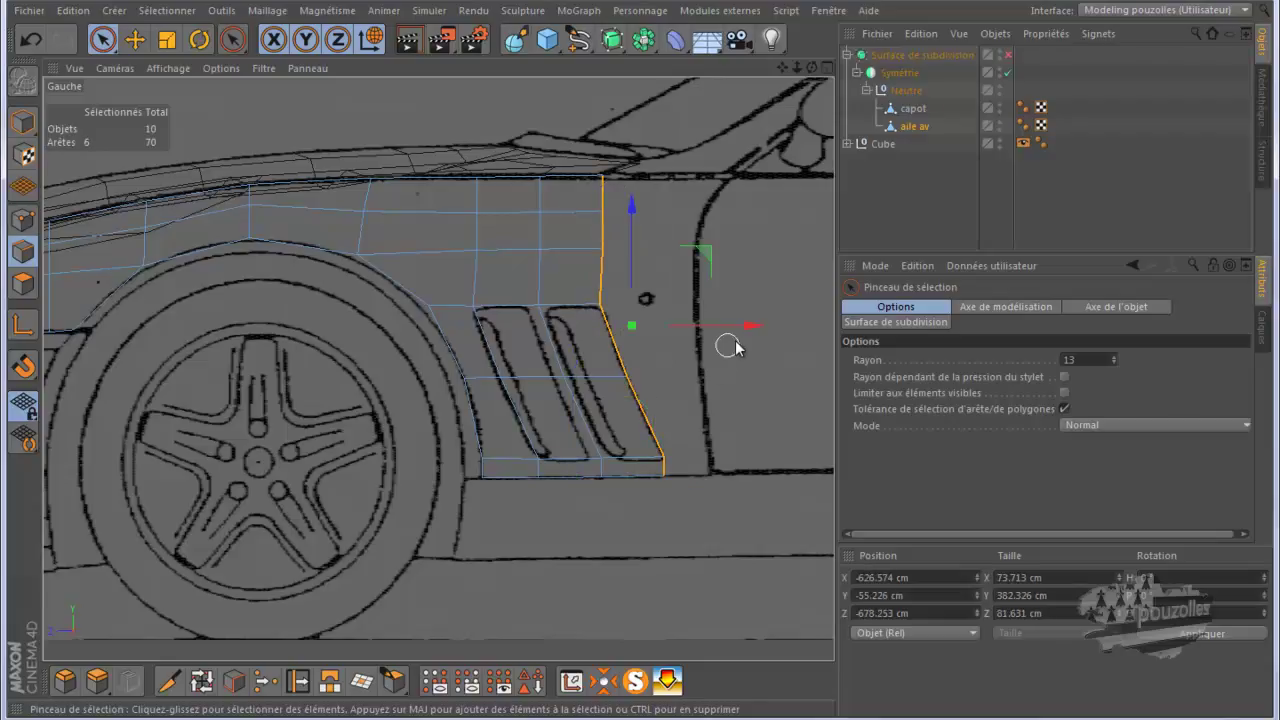
left_click_drag(754, 328, 811, 336)
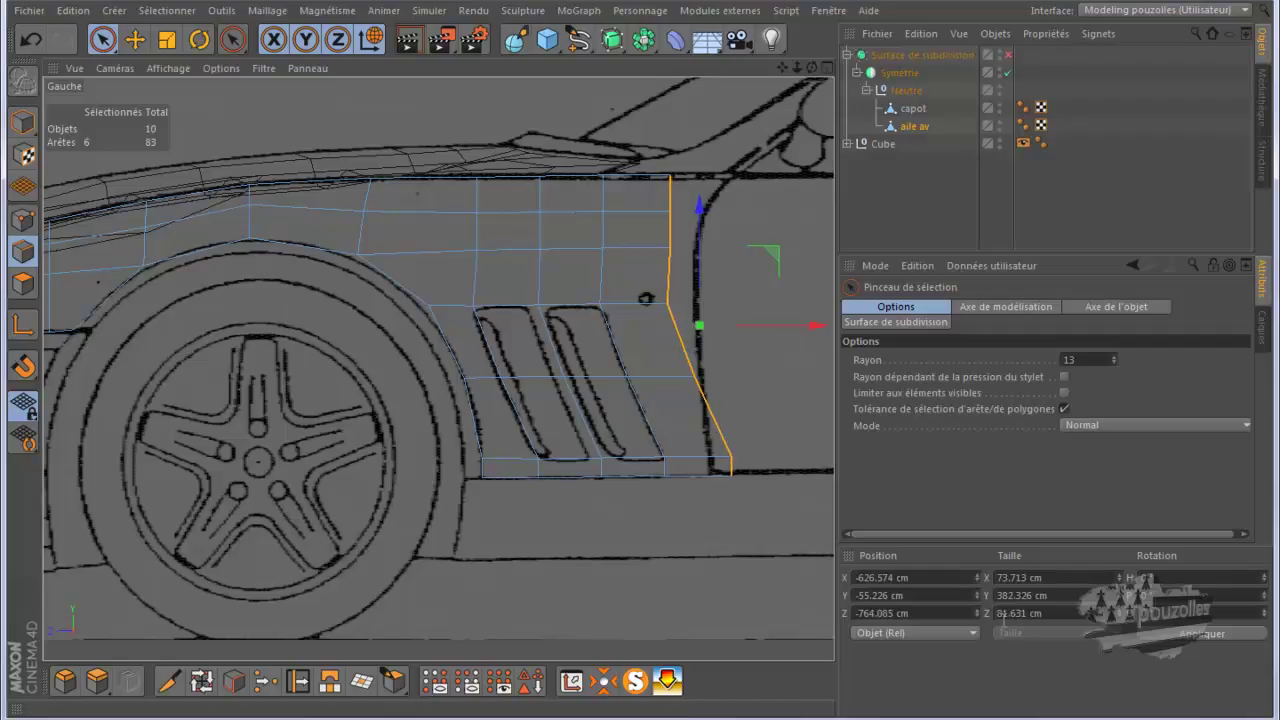
type("0")
key("Return")
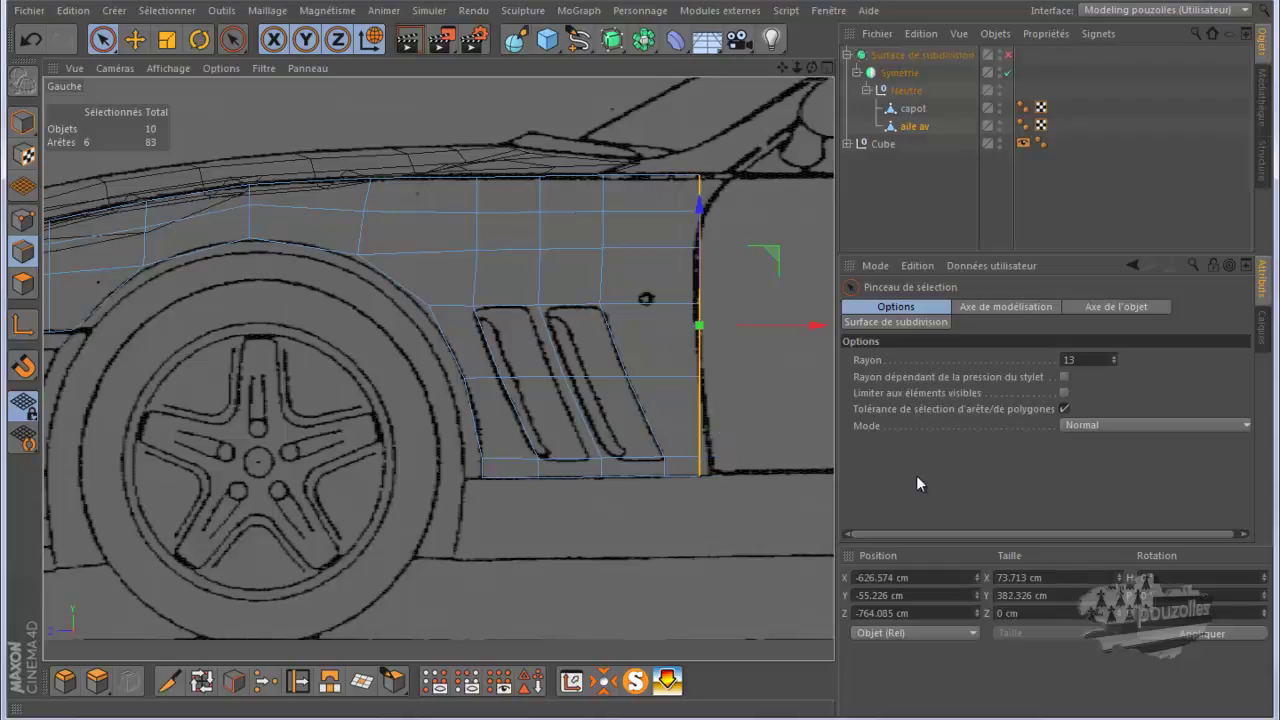
Fit the three upper points of the rear edge to the curved door line, with the top one at about Z -799 cm
left_click(22, 221)
scroll(757, 272, "up", 4)
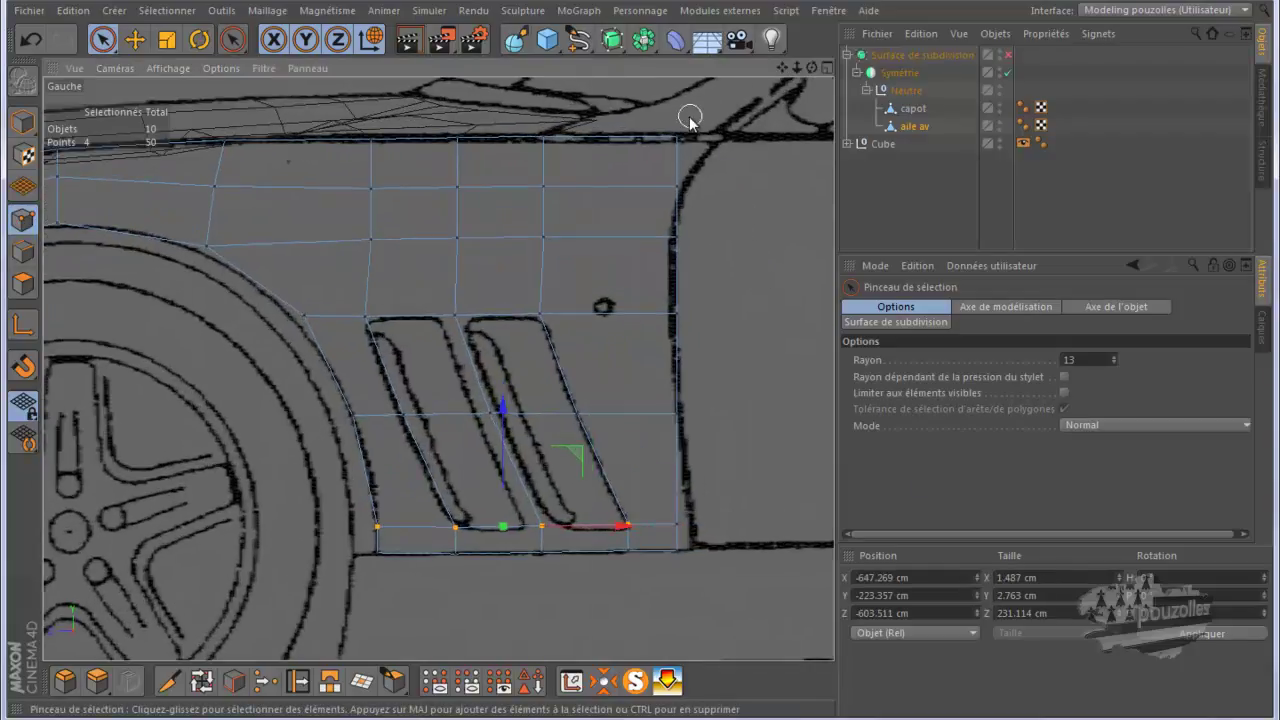
left_click_drag(735, 141, 760, 151)
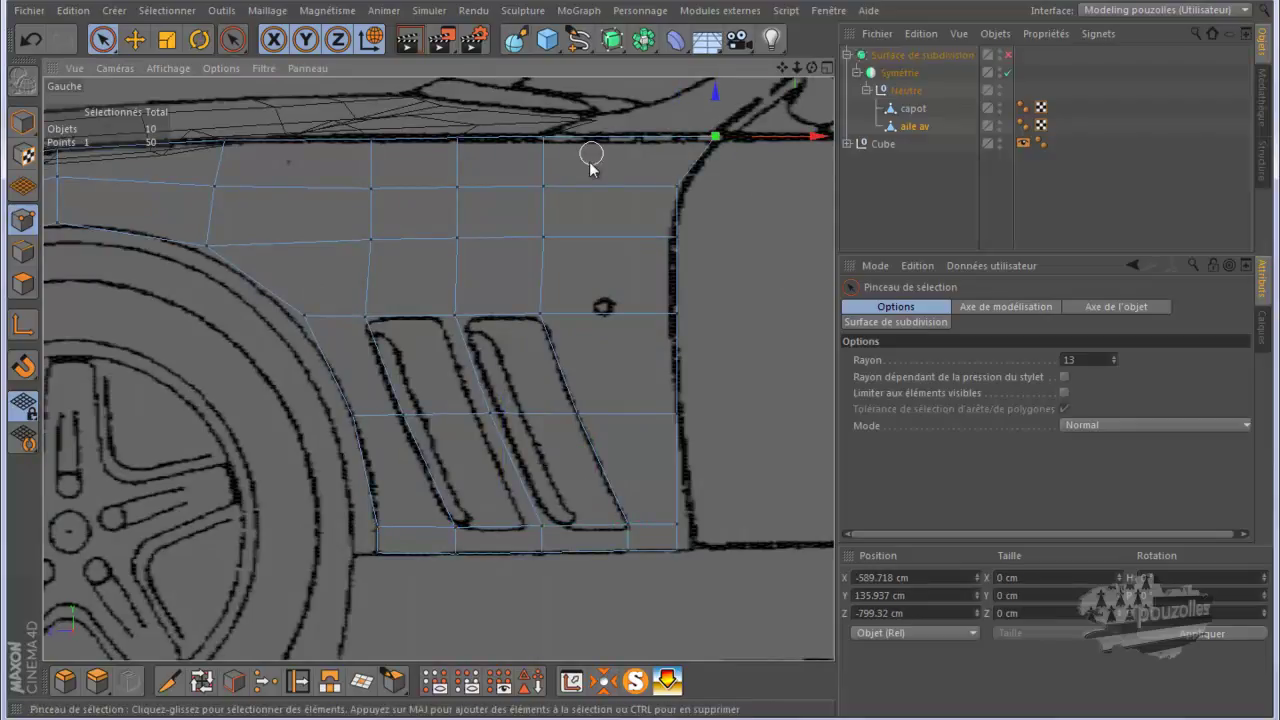
left_click(679, 189)
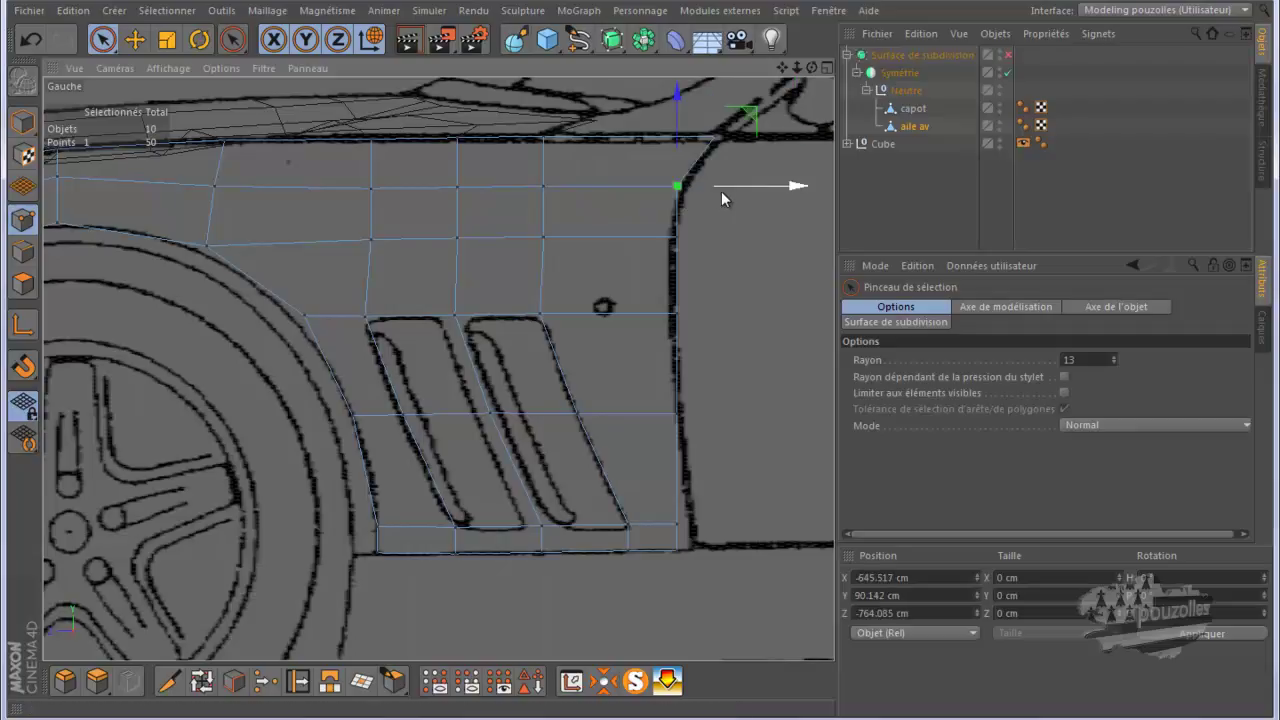
left_click(677, 236)
left_click_drag(728, 237, 723, 239)
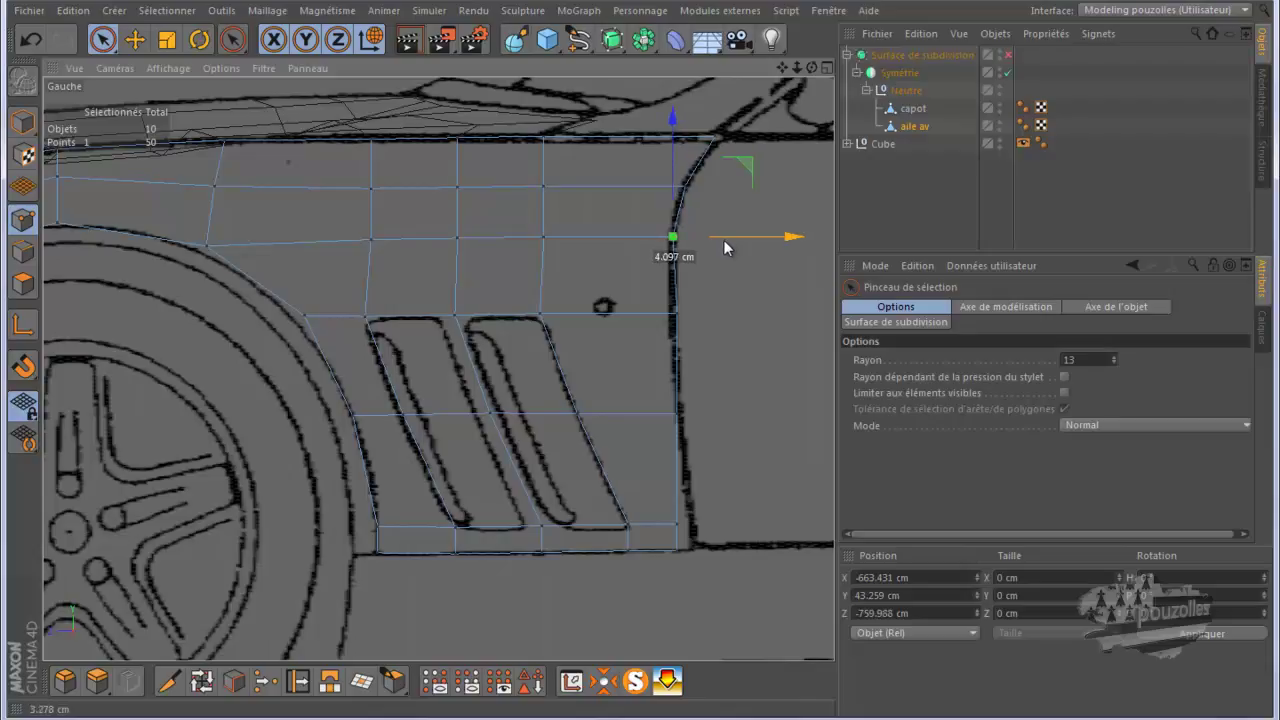
Align the four lower points of the rear edge with the door's front line, with the bottom one at about Z -780 cm
left_click(677, 318)
left_click_drag(749, 314, 737, 321)
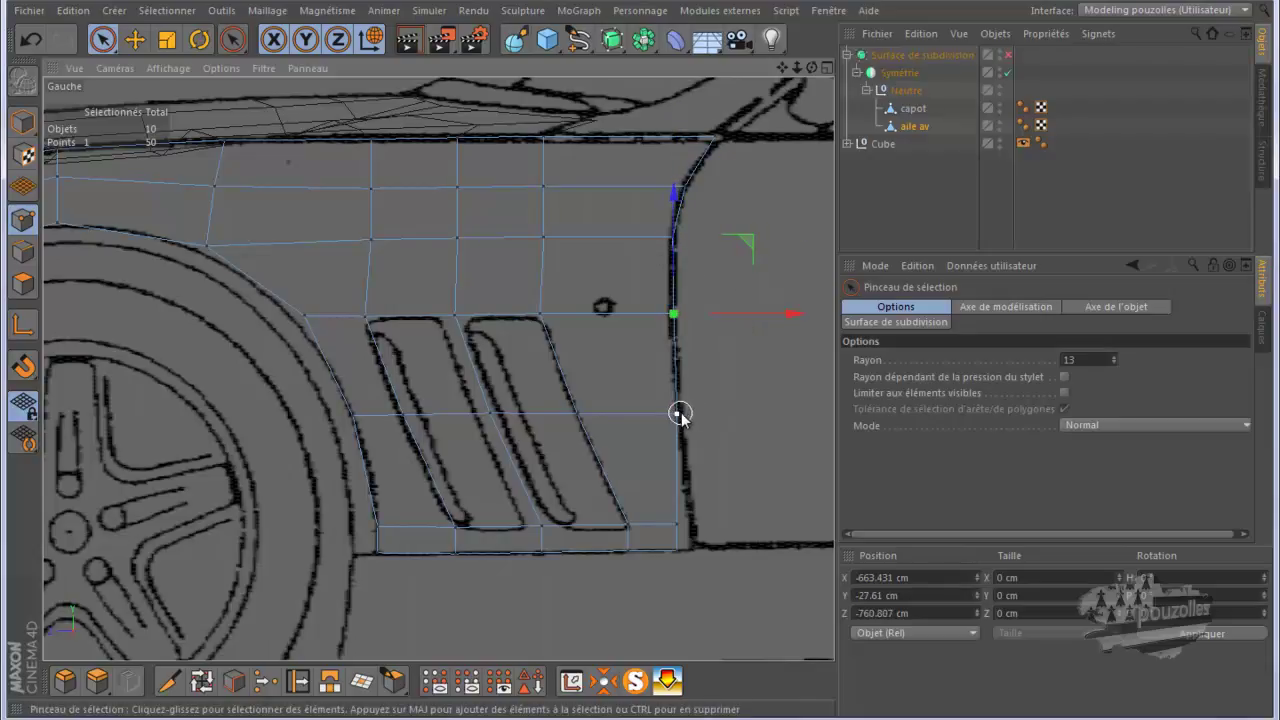
left_click(677, 413)
left_click_drag(723, 414, 729, 417)
left_click(684, 524)
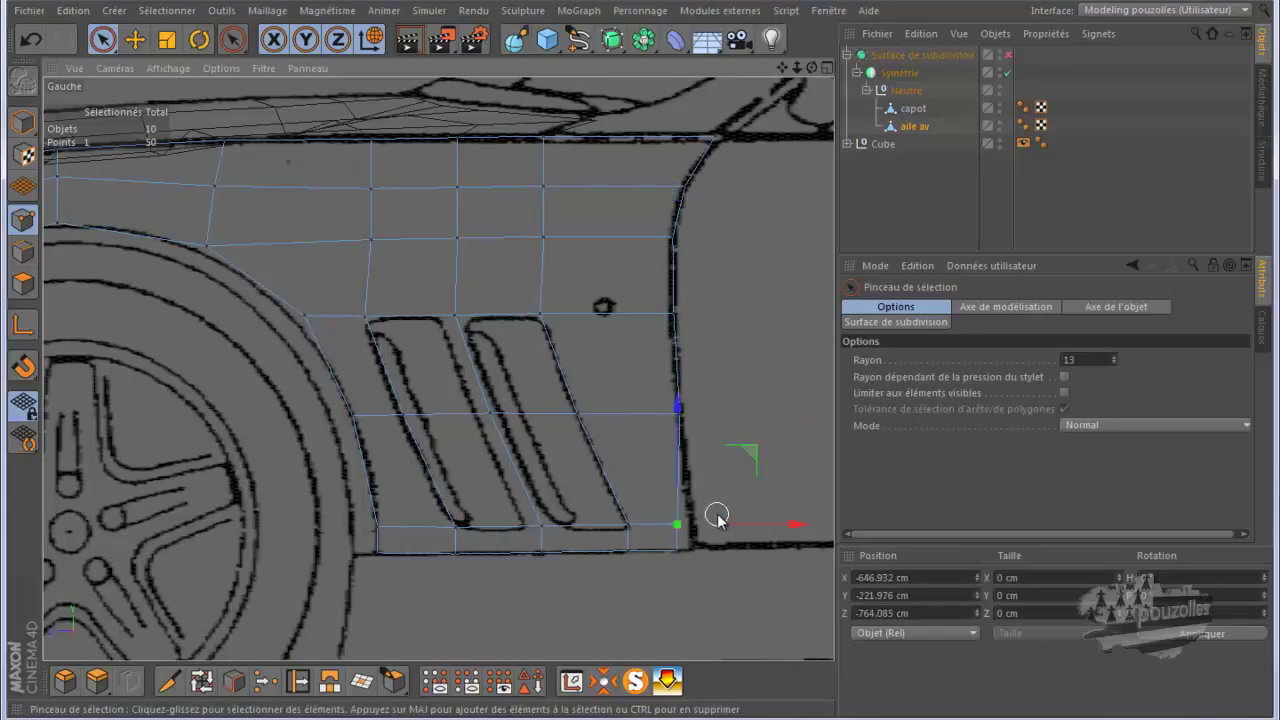
left_click_drag(723, 523, 758, 550)
left_click(685, 552)
scroll(523, 528, "down", 5)
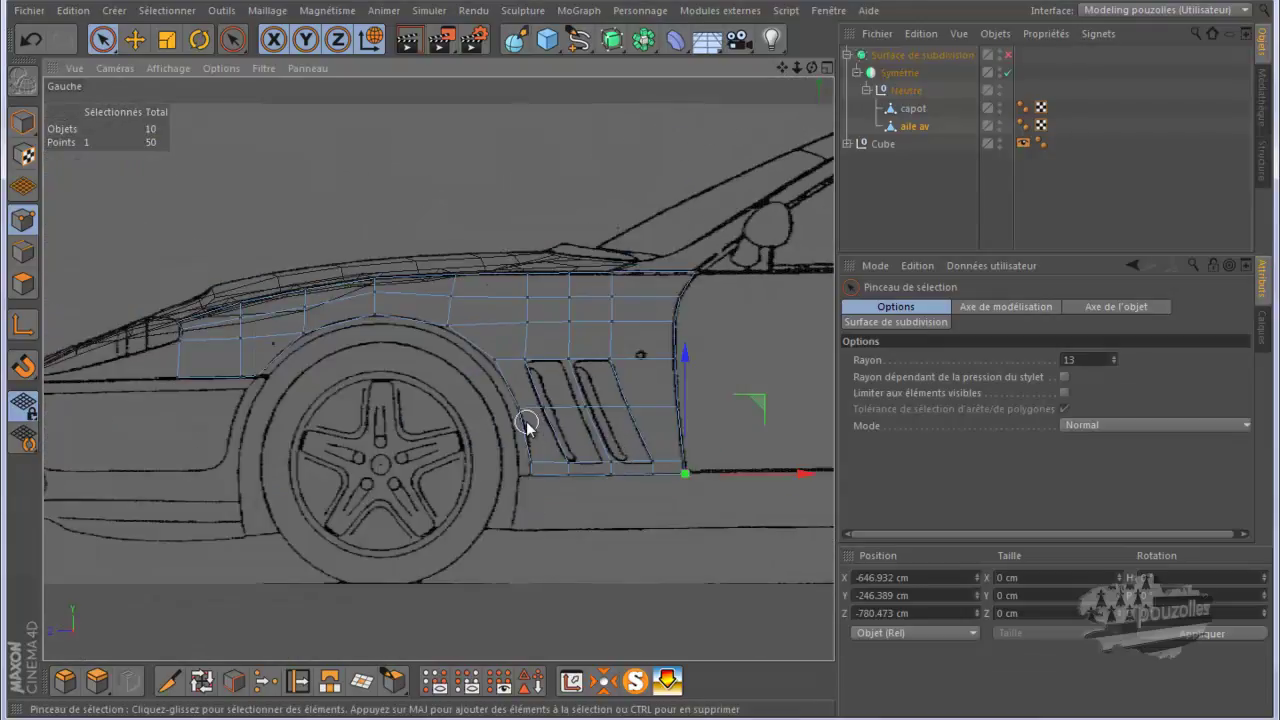
Check the fender's new rear edge against the top and side blueprints and in perspective
middle_click(524, 421)
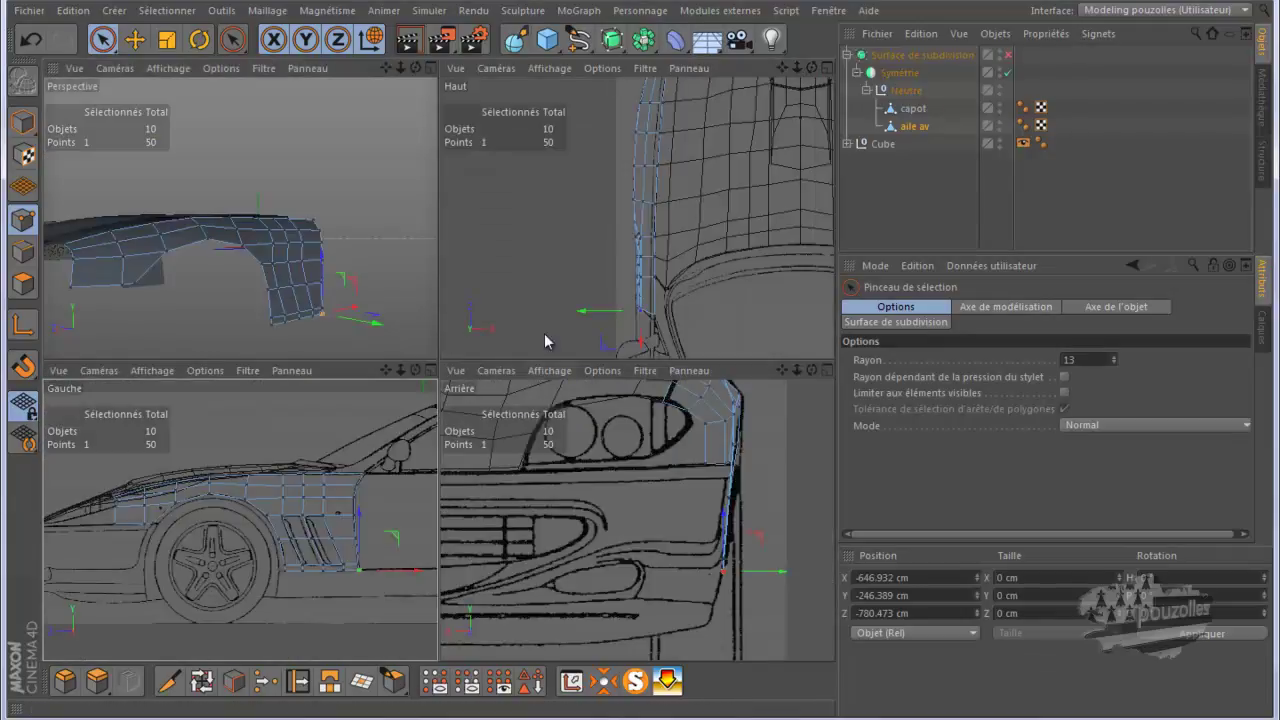
middle_click(557, 310)
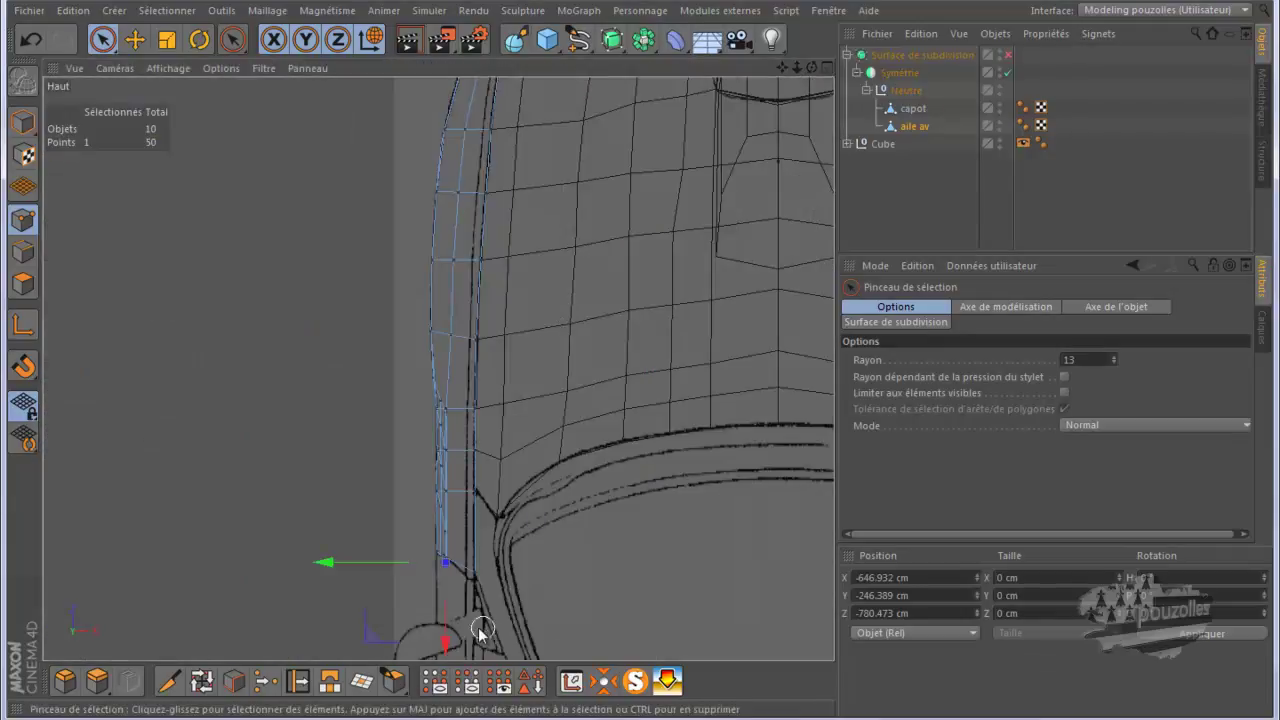
scroll(471, 610, "up", 4)
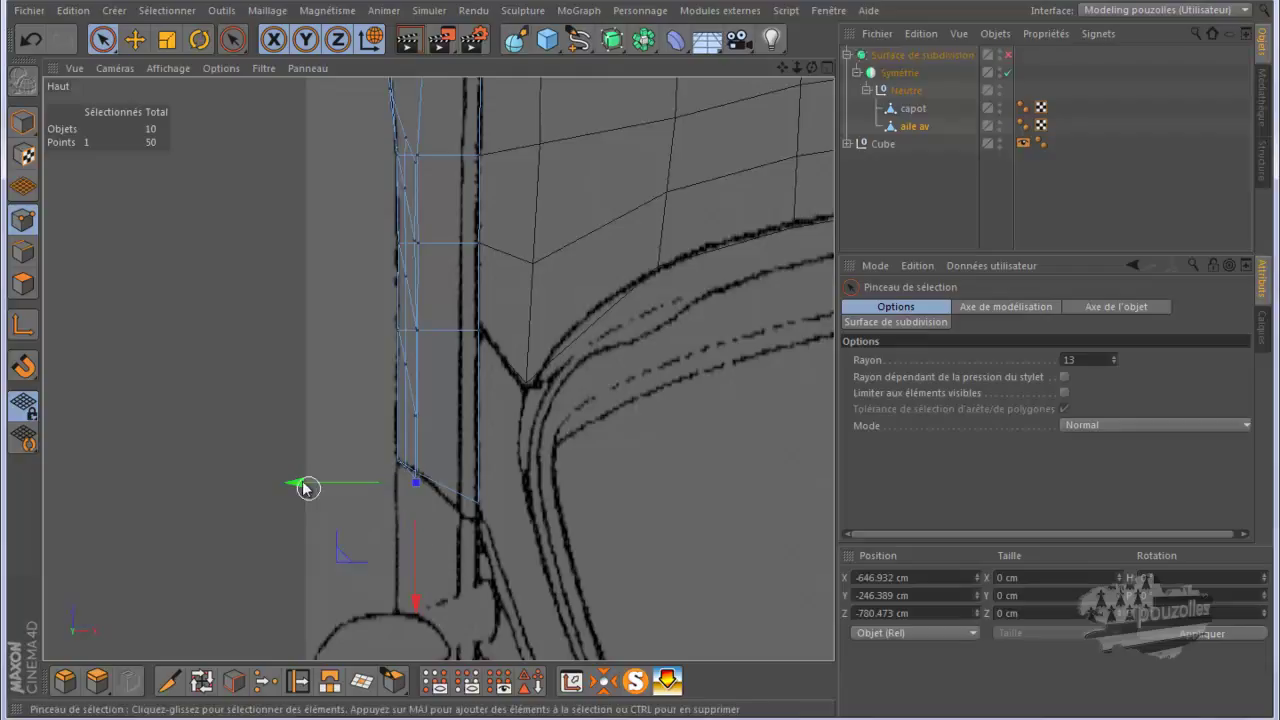
middle_click(282, 428)
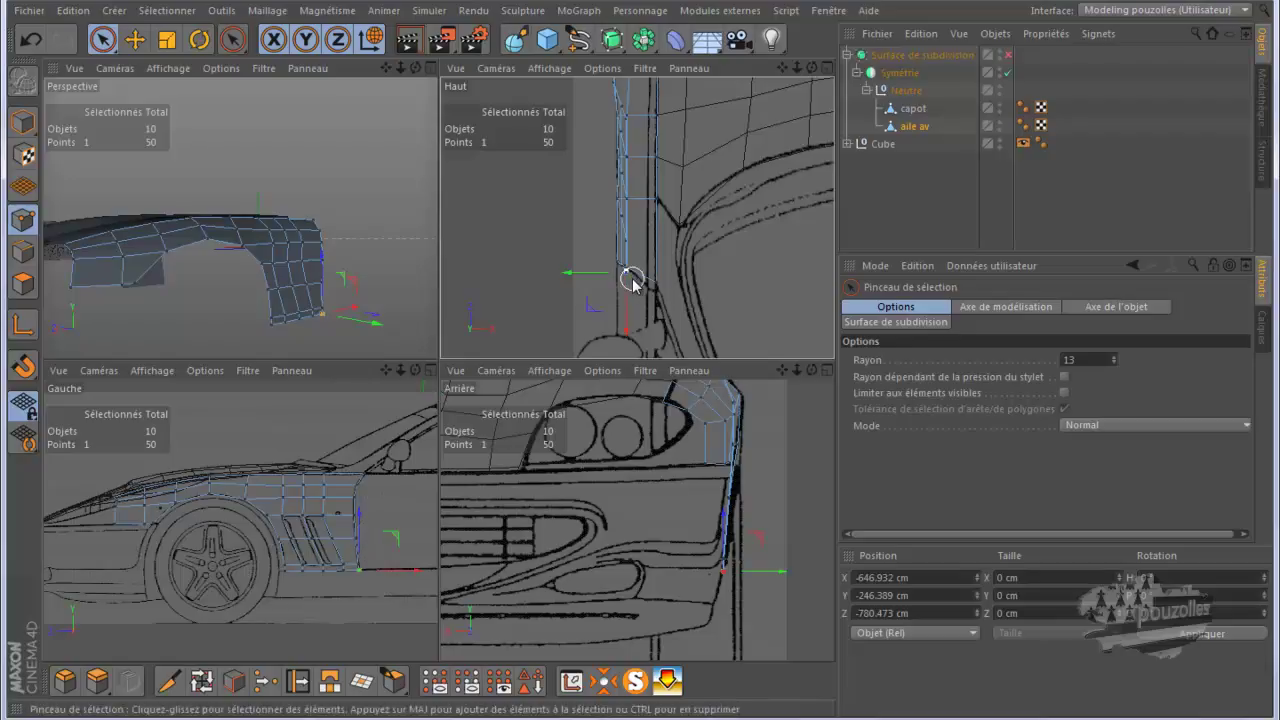
scroll(353, 410, "down", 3)
middle_click_drag(353, 410, 234, 471, "alt")
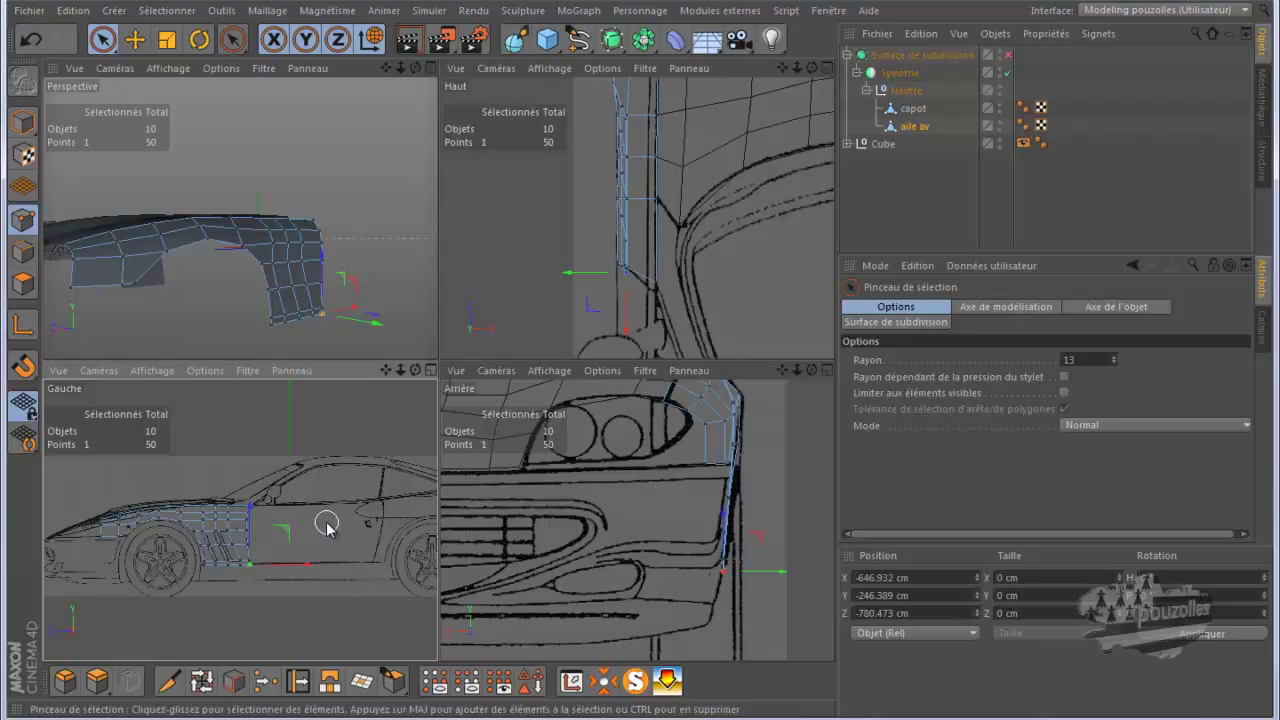
middle_click(337, 334)
left_click(455, 272)
scroll(699, 155, "down", 2)
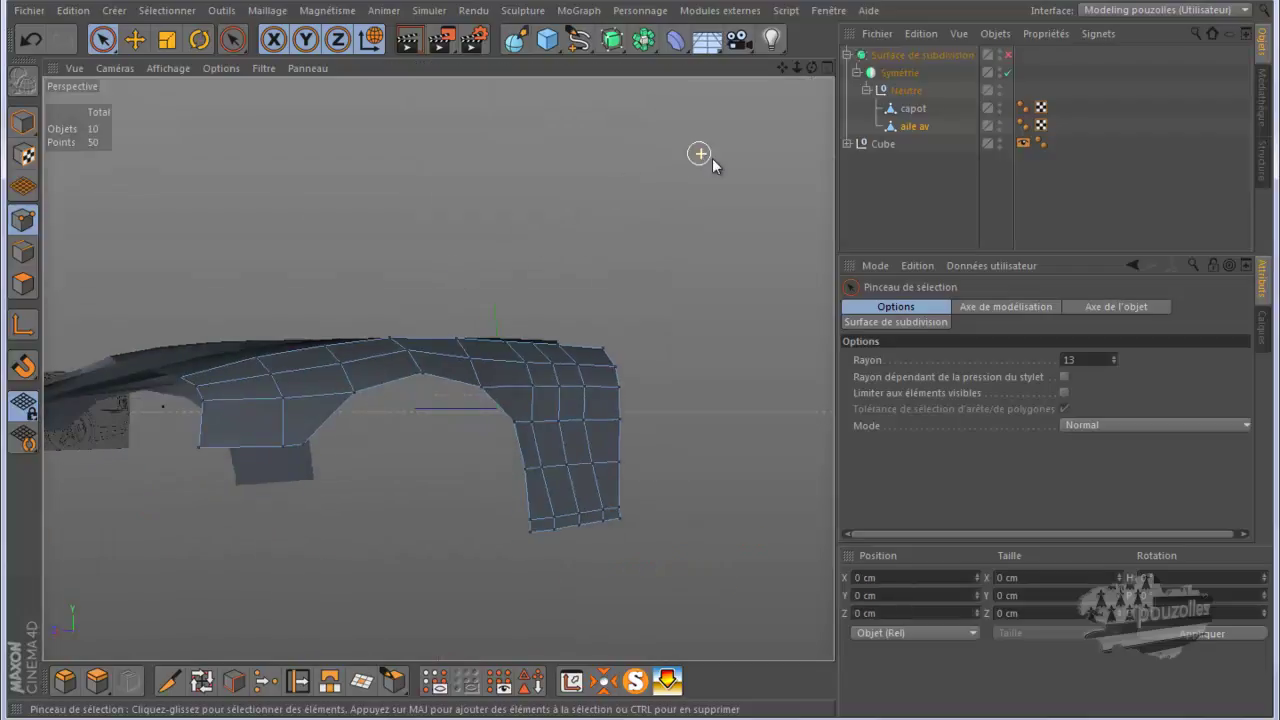
Move the five points of the fender's lower edge inward to about X -644 cm, following the body line in the rear blueprint
mouse_move(636, 370)
left_mouse_down("alt")
mouse_move(563, 380)
mouse_move(643, 366)
mouse_move(635, 357)
mouse_move(657, 367)
left_mouse_up("alt")
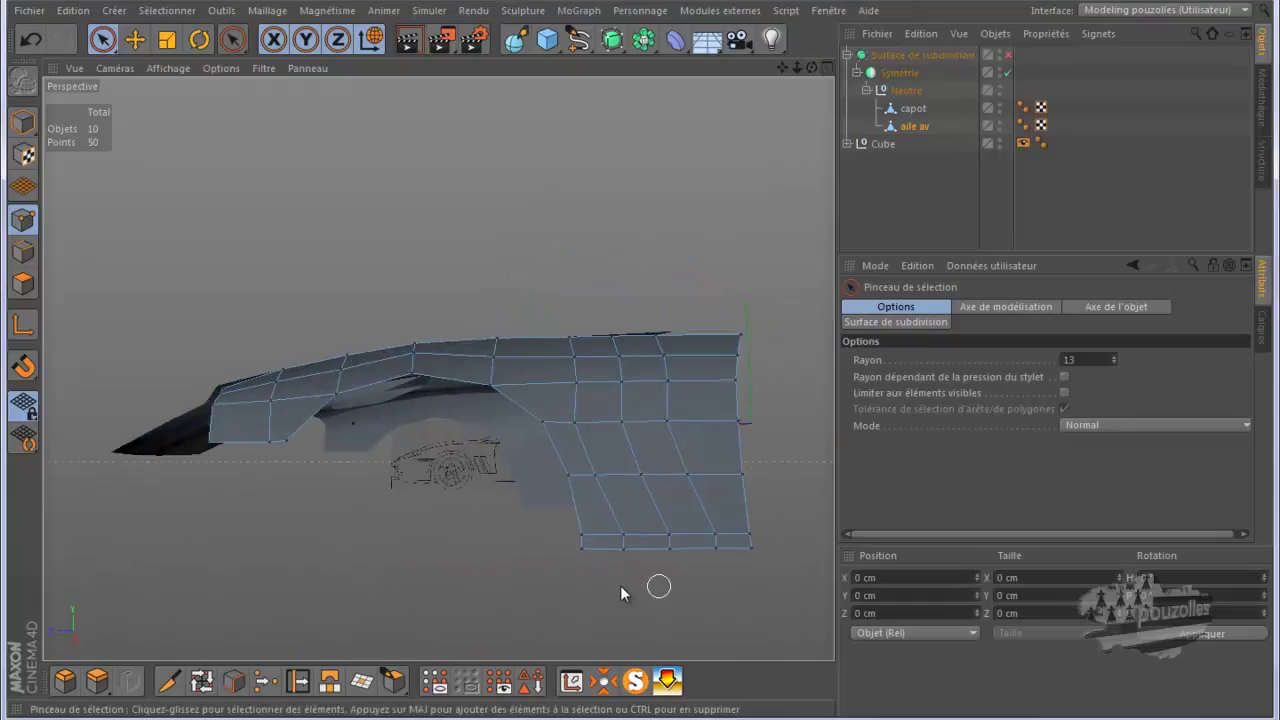
left_click_drag(576, 552, 690, 553)
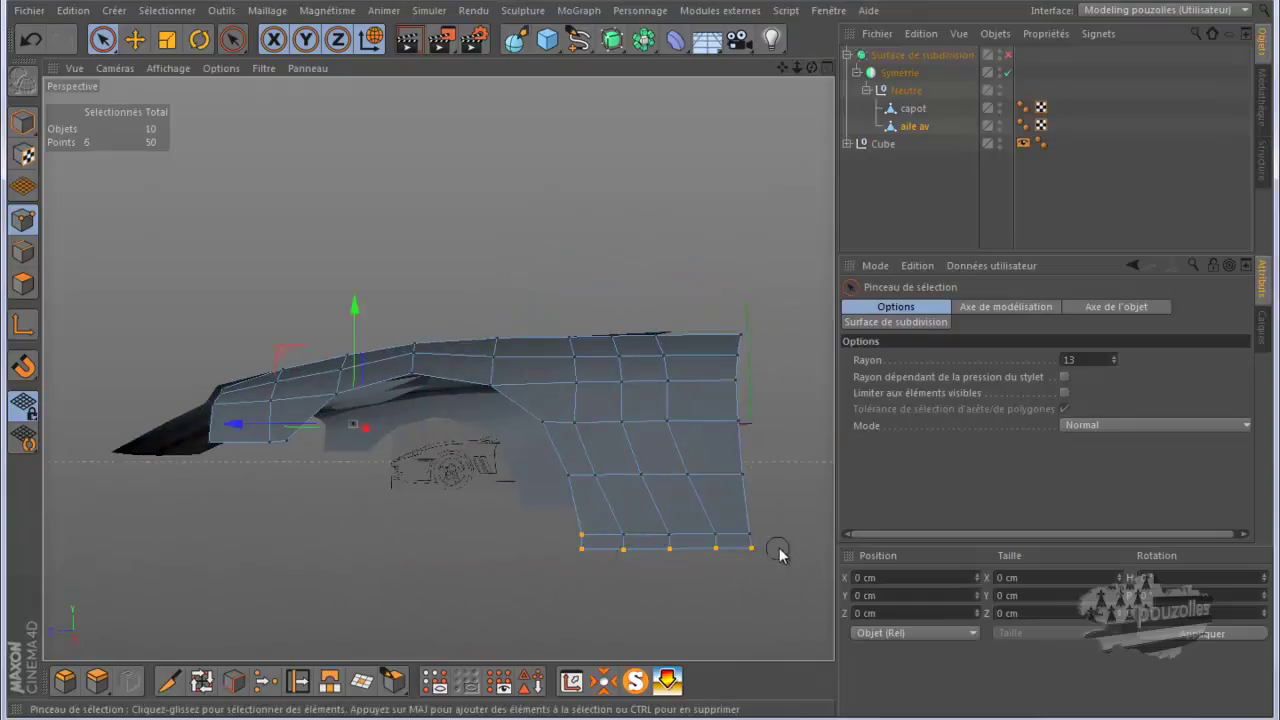
middle_click(493, 566)
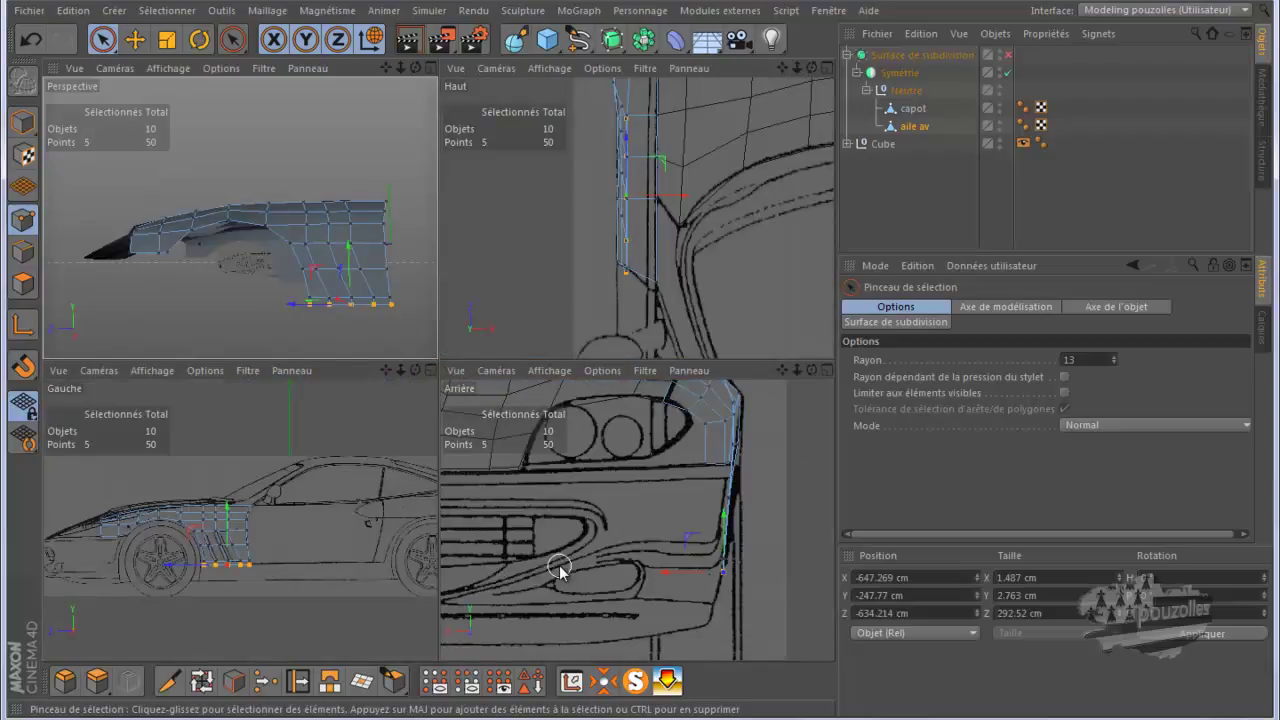
middle_click(558, 566)
scroll(610, 526, "up", 4)
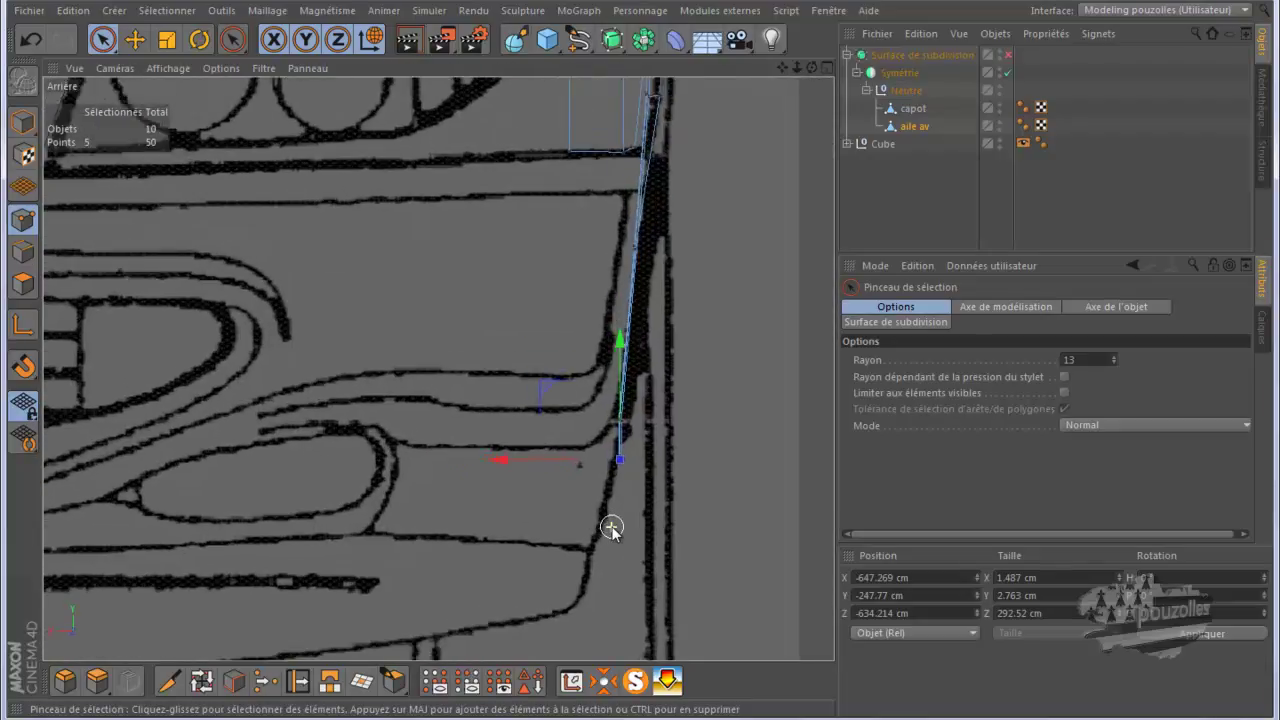
left_click_drag(532, 446, 523, 446)
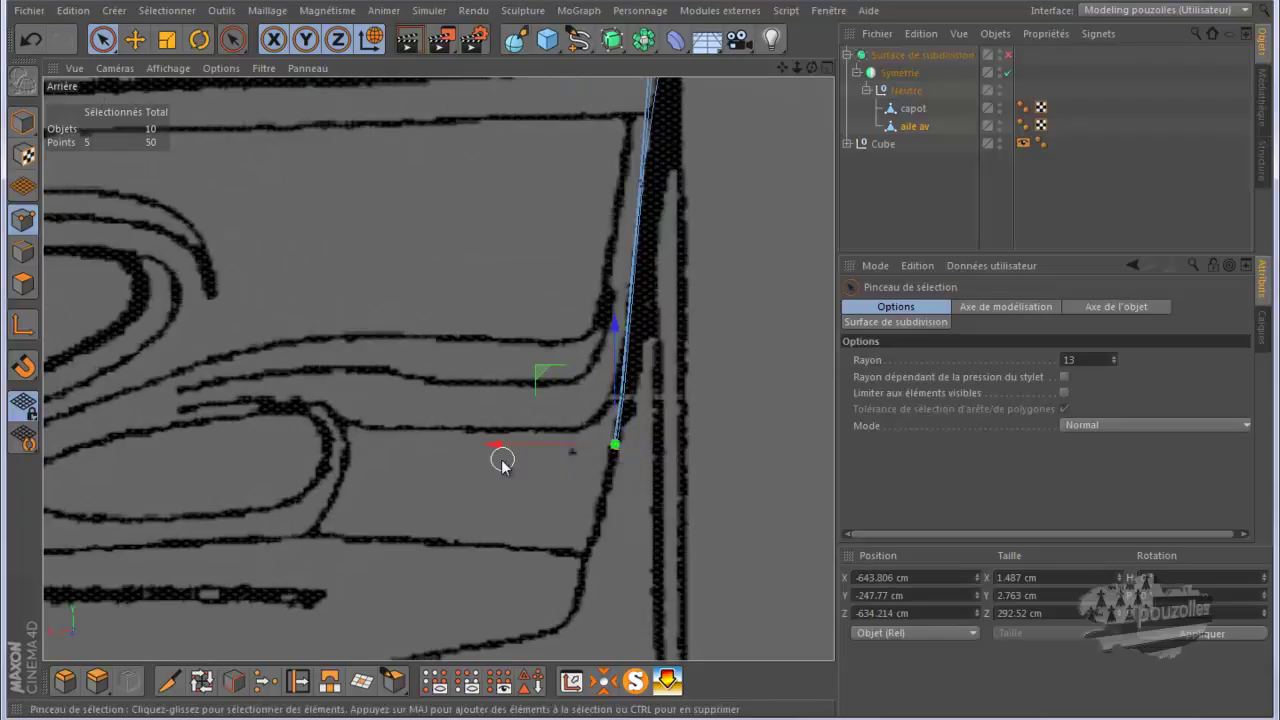
Check the fender's lower edge in perspective and against the side blueprint around the vents and wheel arch
middle_click(455, 477)
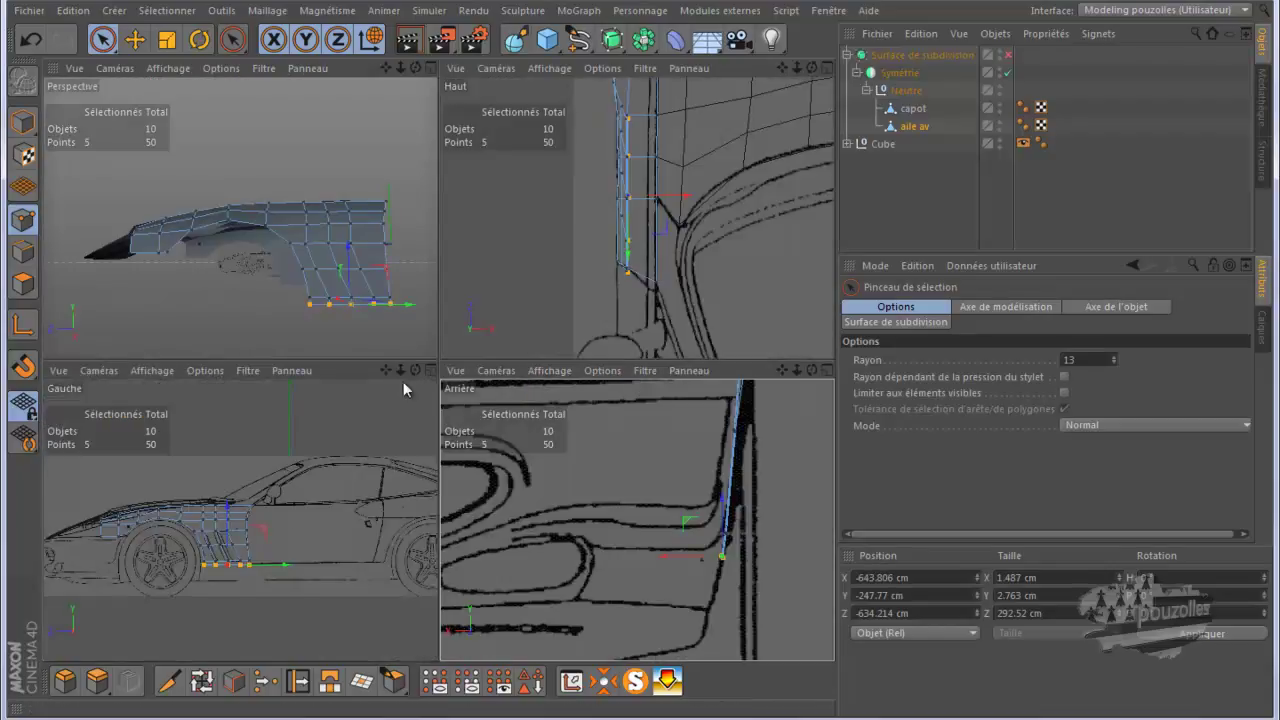
middle_click(354, 342)
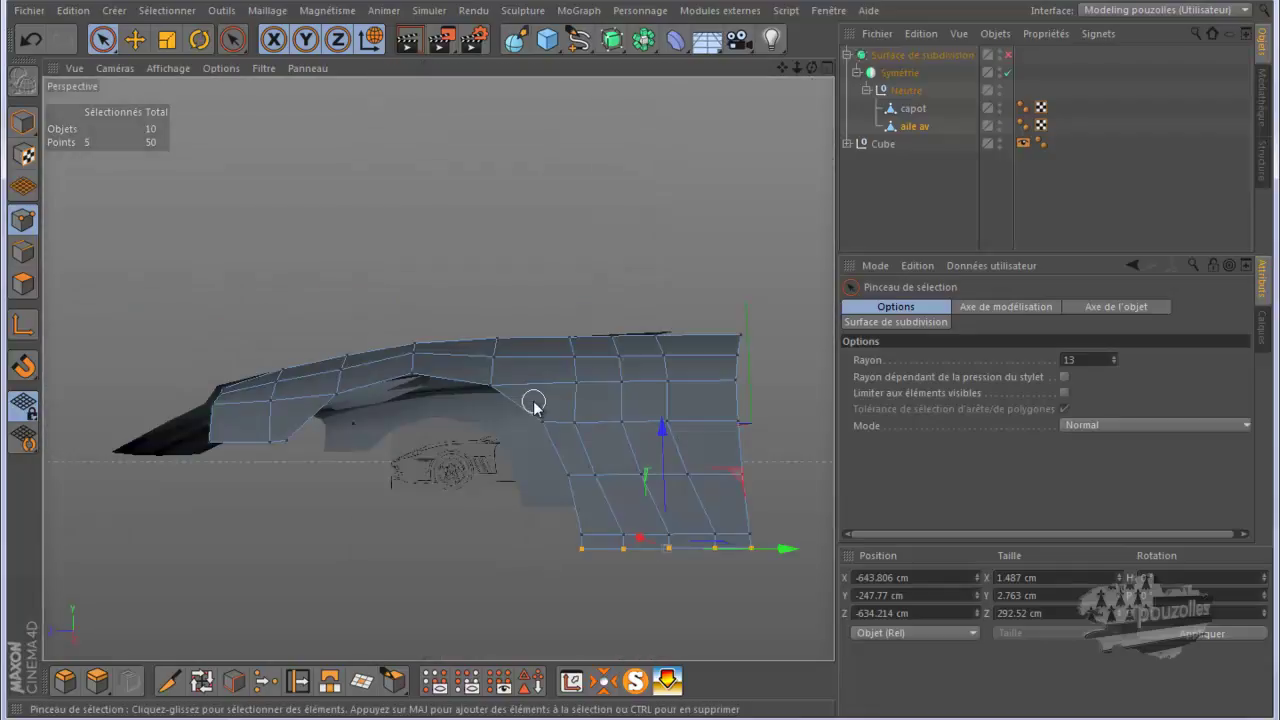
middle_click(411, 439)
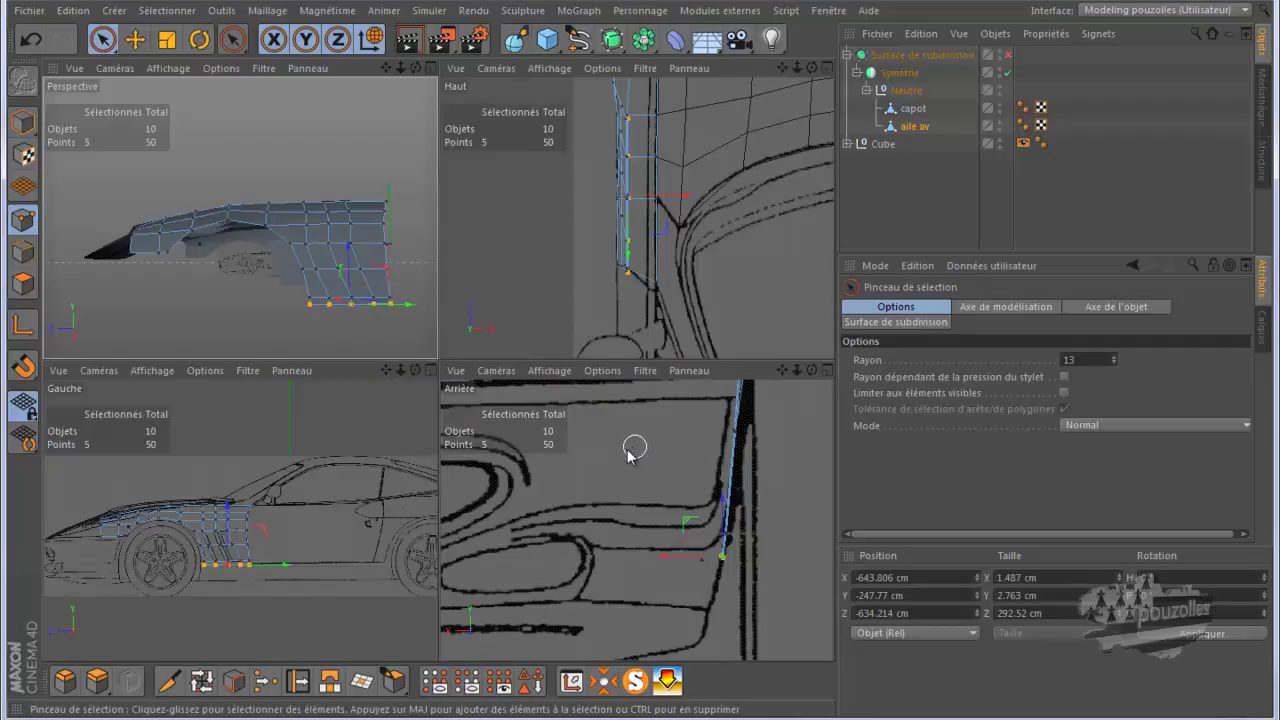
middle_click(378, 492)
middle_click_drag(493, 461, 608, 460, "alt")
scroll(608, 460, "down", 1)
scroll(464, 384, "up", 2)
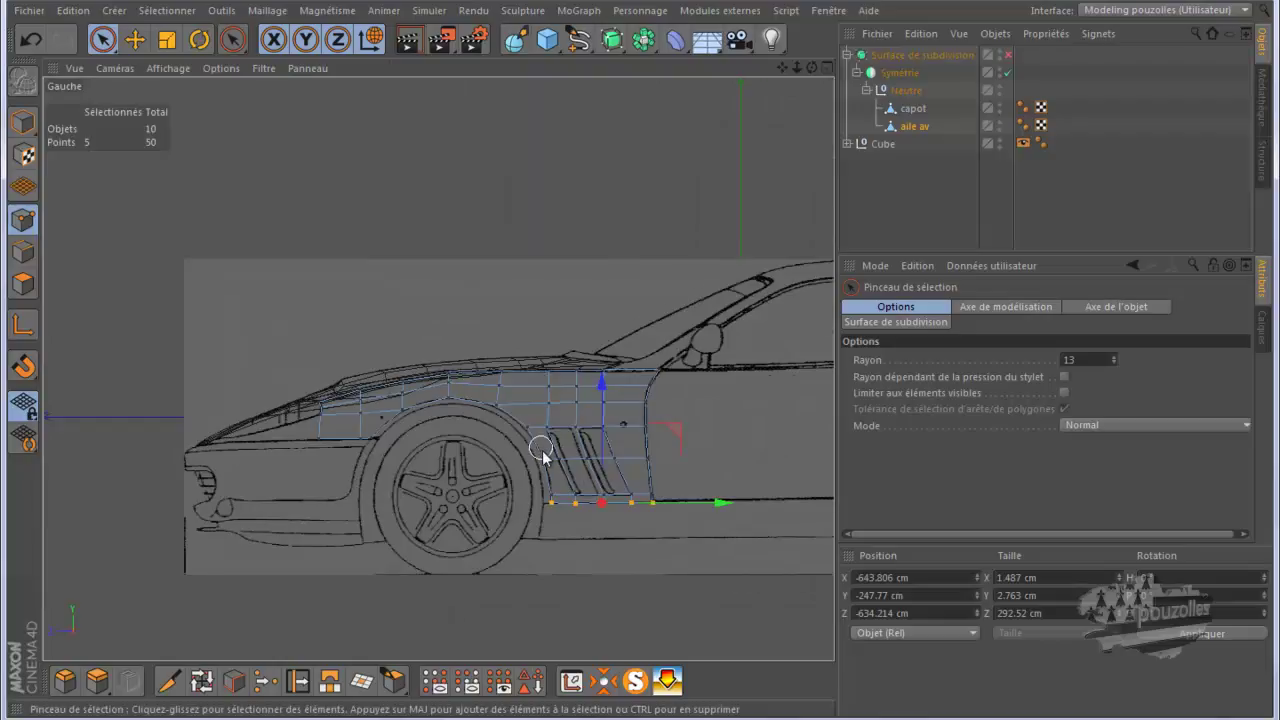
scroll(540, 452, "up", 2)
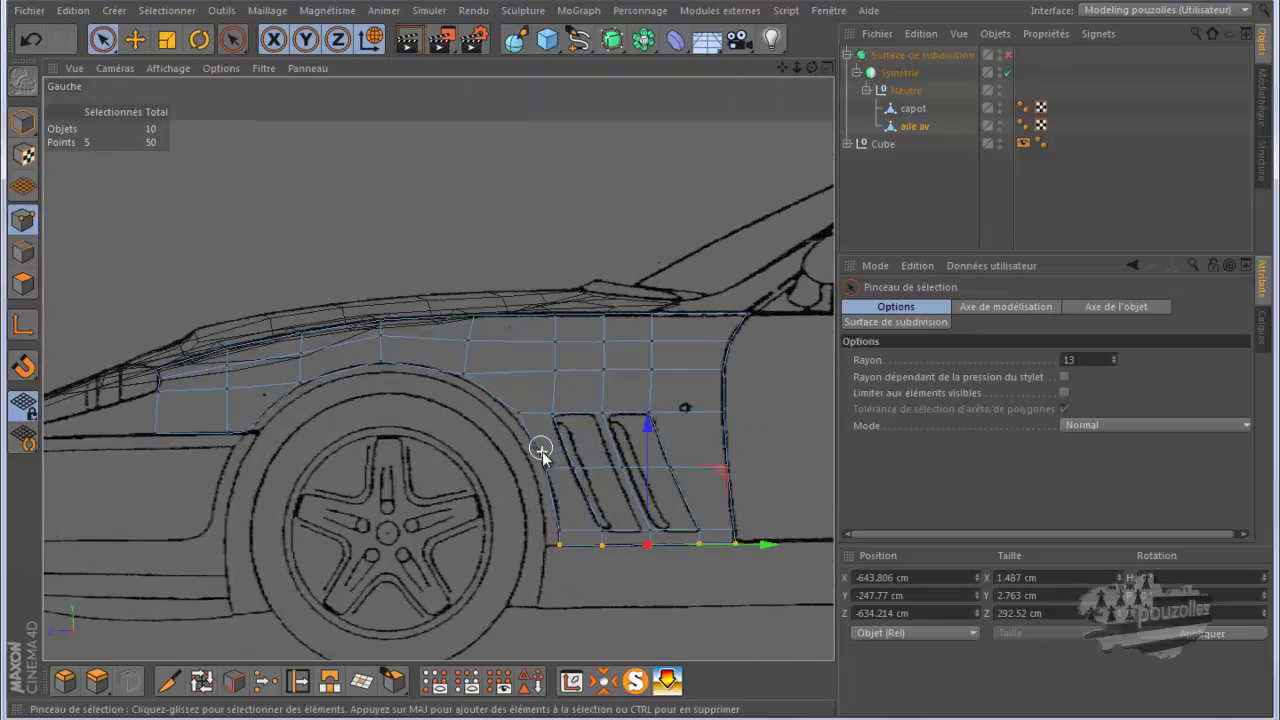
left_click(912, 112)
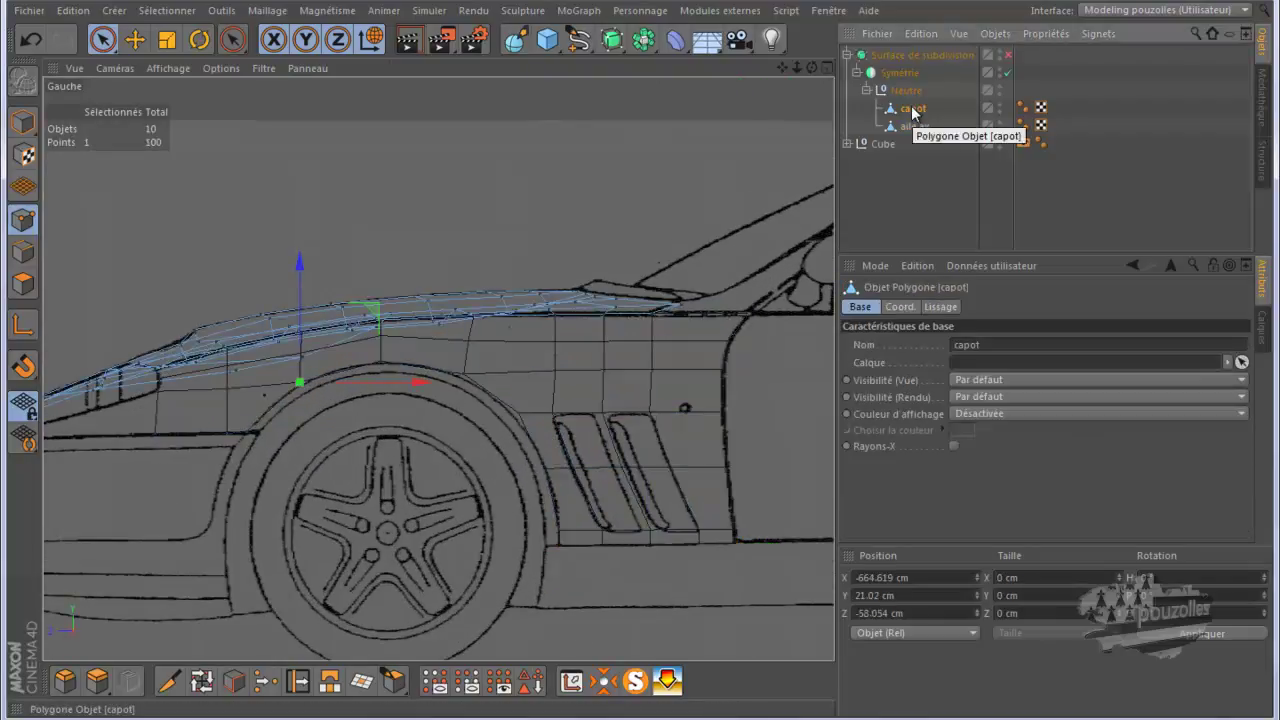
key("ctrl+a")
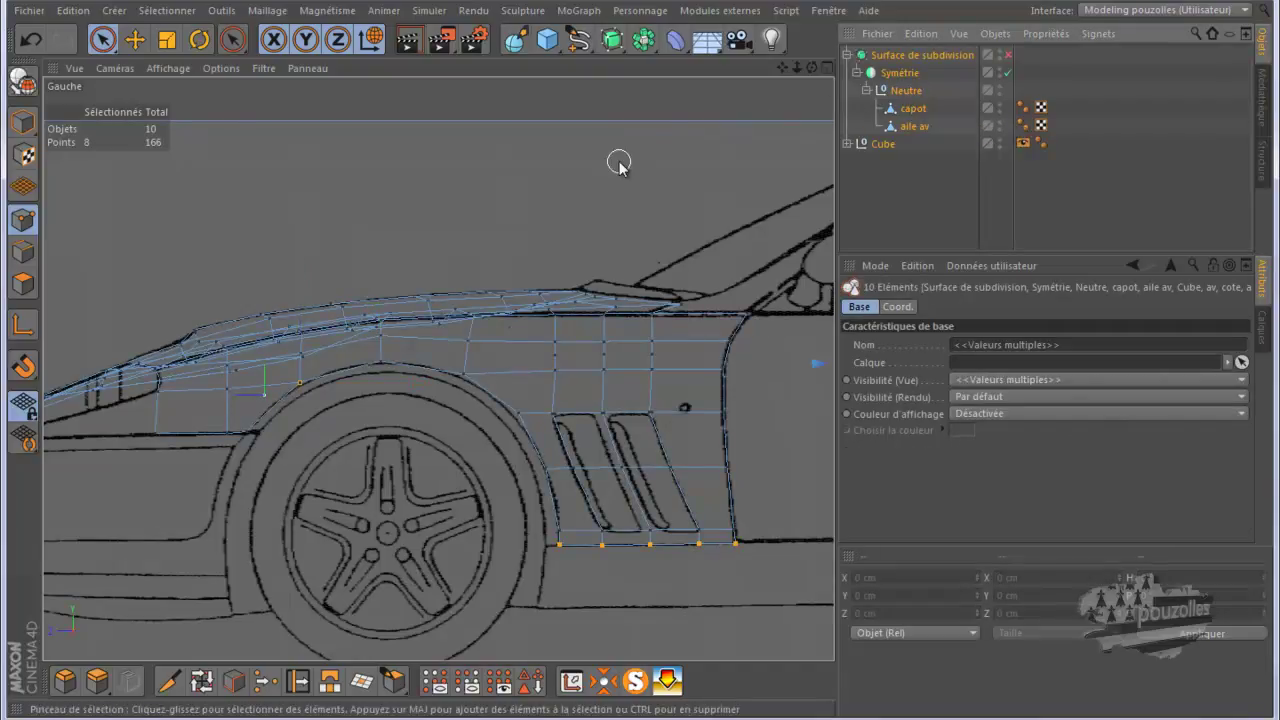
key("ctrl+a")
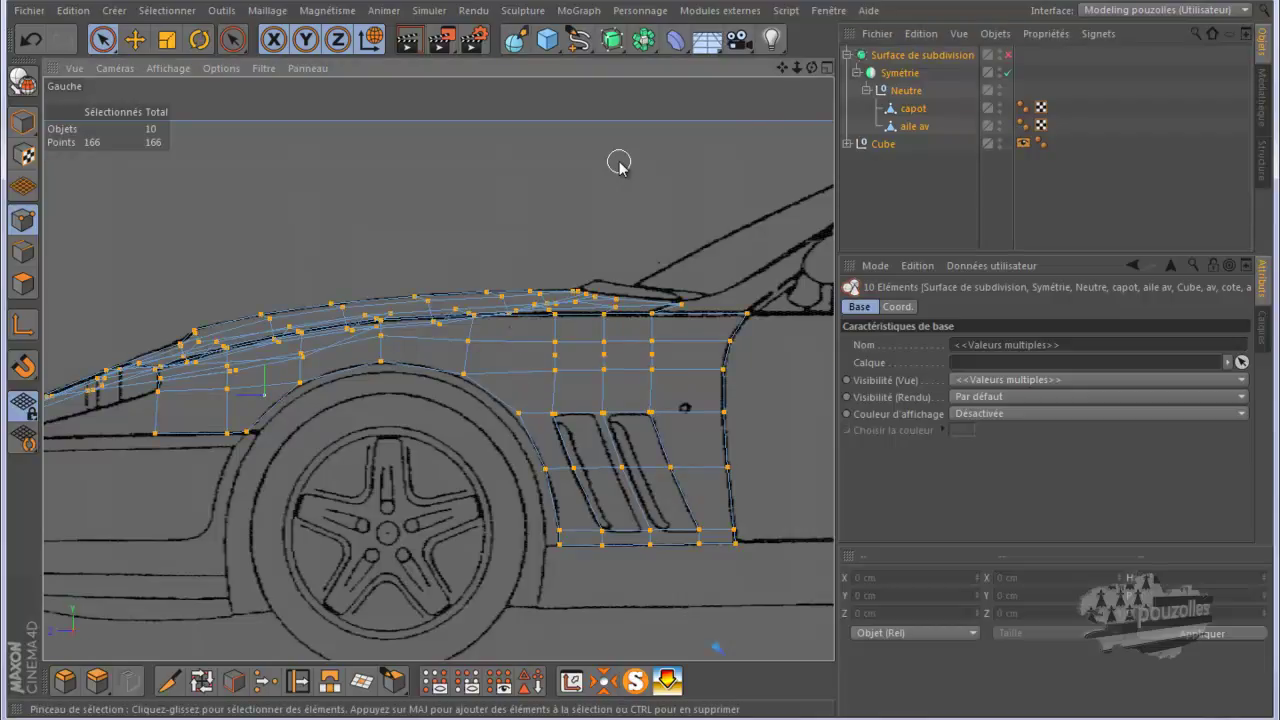
right_click(428, 155)
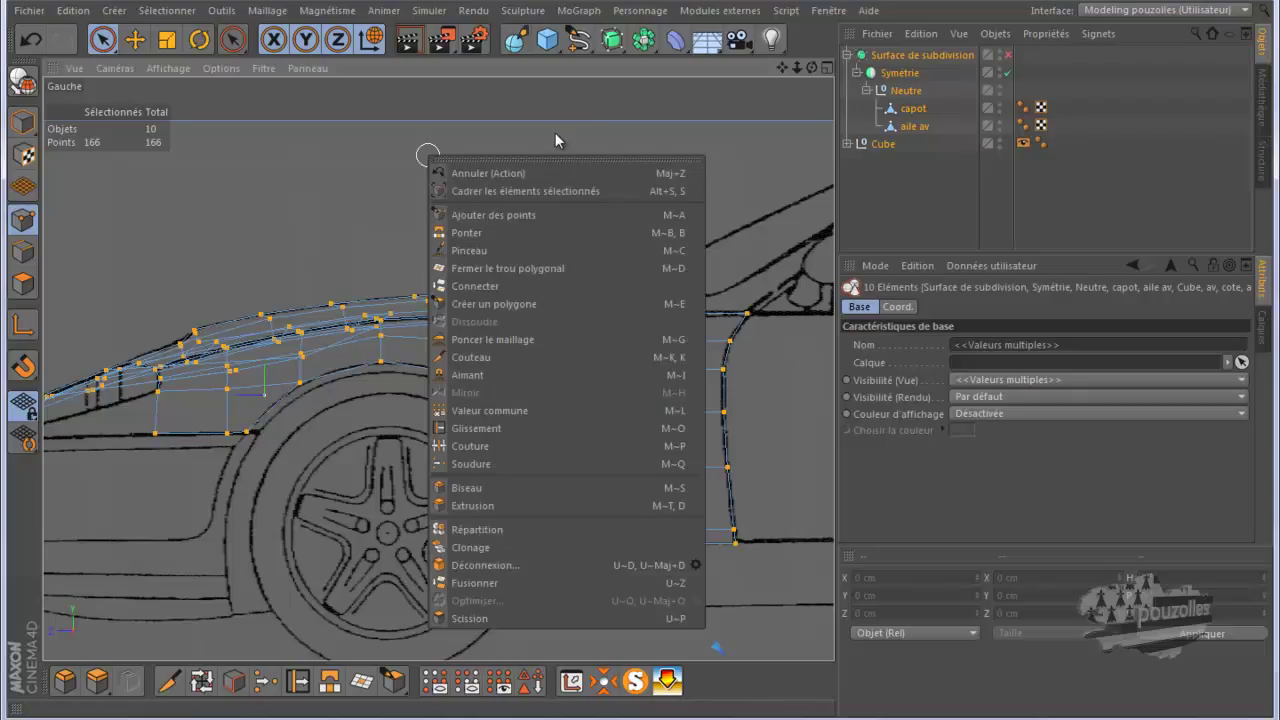
key("Escape")
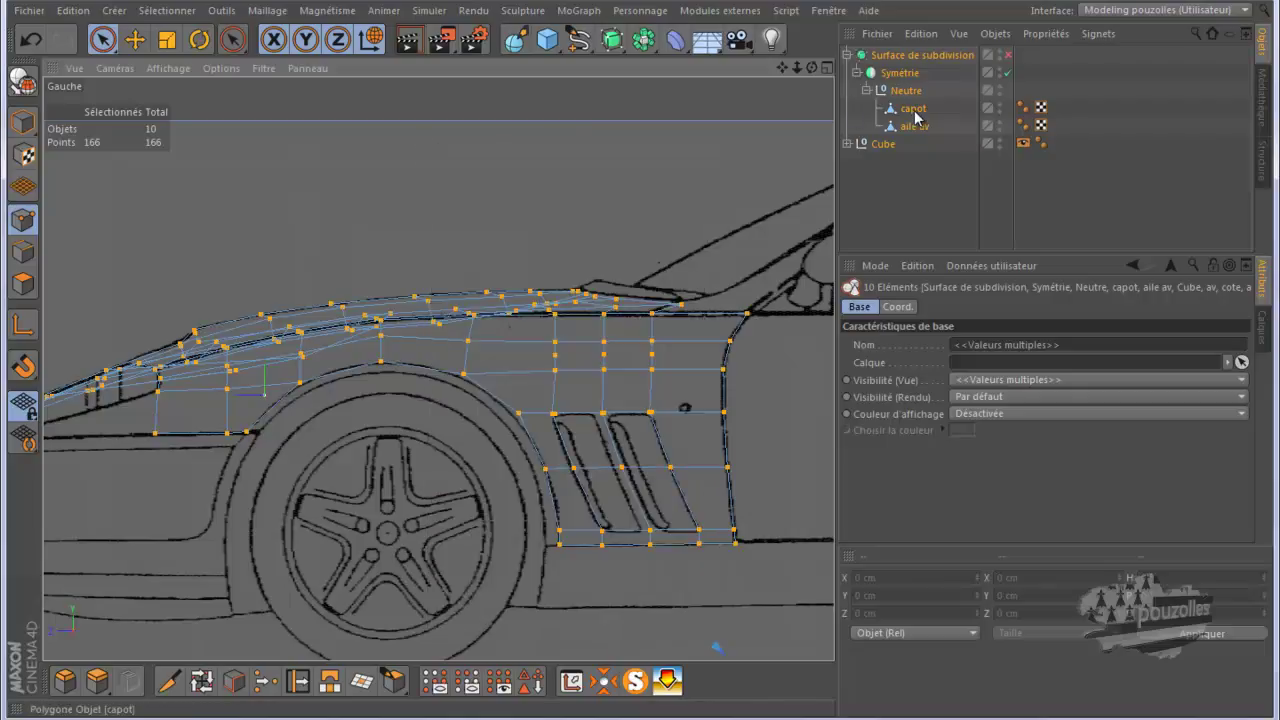
Hide the capot object in the viewport and clear the point selection on the aile av object
left_click(920, 127)
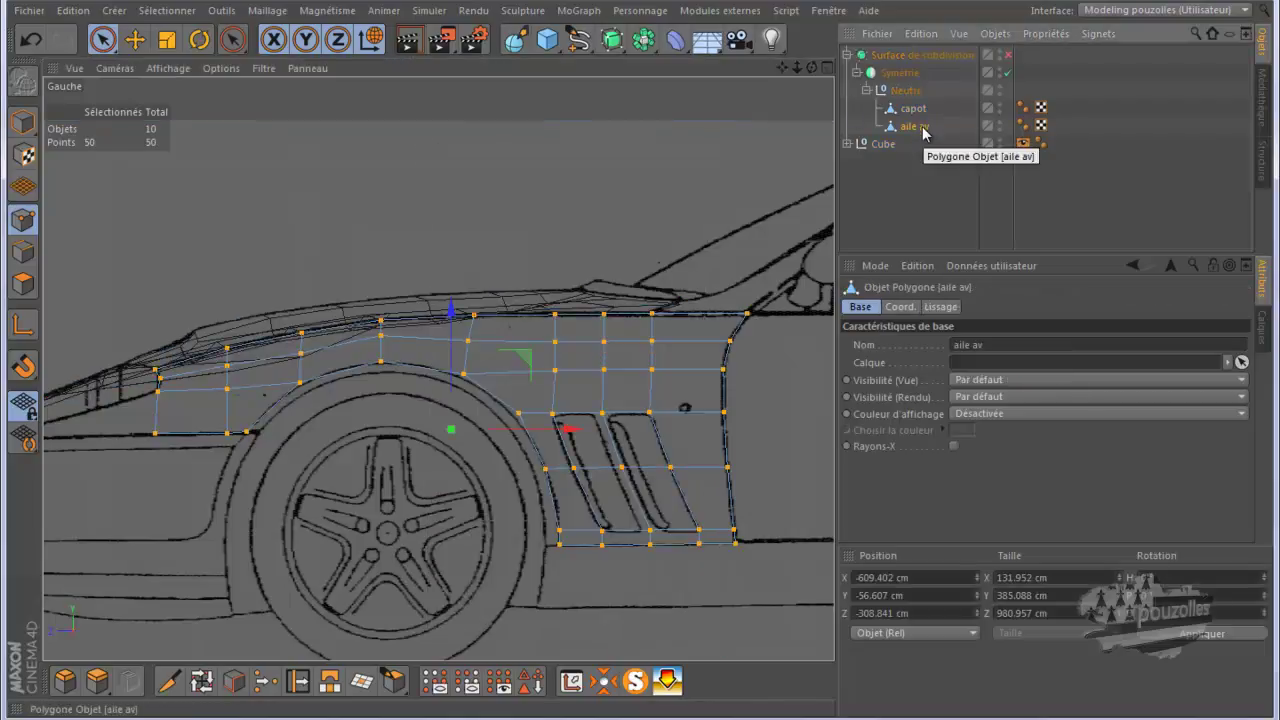
double_click(999, 106)
left_click(573, 610)
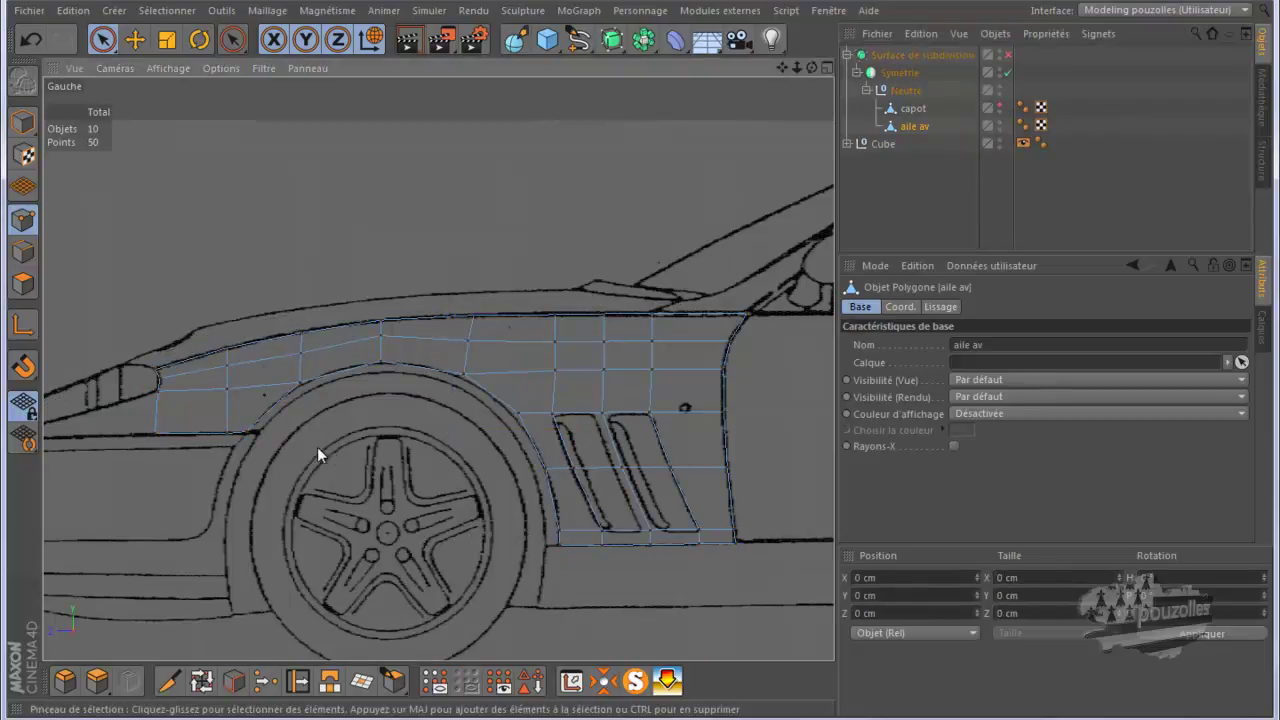
Extrude the fender's seven wheel-arch edges about 24 cm toward the wheel to form the arch lip
left_click(24, 251)
mouse_move(277, 423)
left_mouse_down()
mouse_move(346, 378)
mouse_move(420, 375)
mouse_move(432, 388)
left_mouse_up()
mouse_move(525, 447)
left_mouse_down()
mouse_move(534, 520)
mouse_move(551, 534)
mouse_move(543, 563)
mouse_move(591, 563)
mouse_move(600, 530)
left_mouse_up()
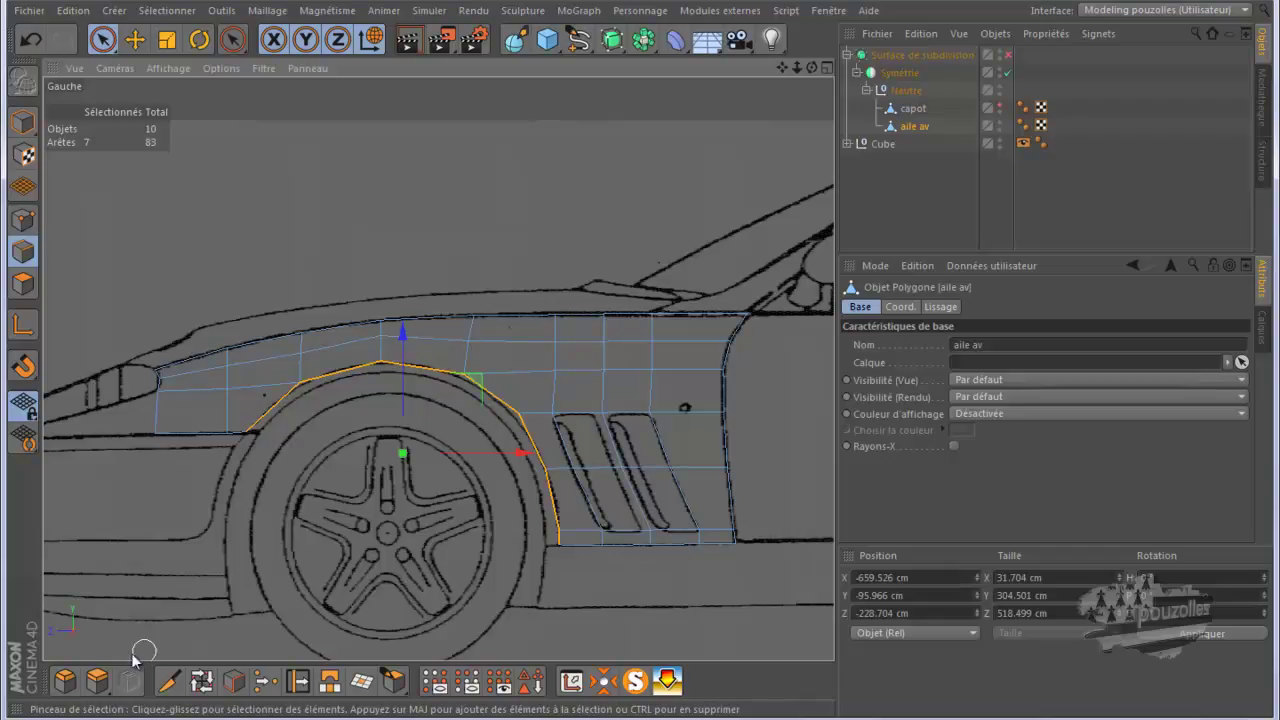
left_click(97, 683)
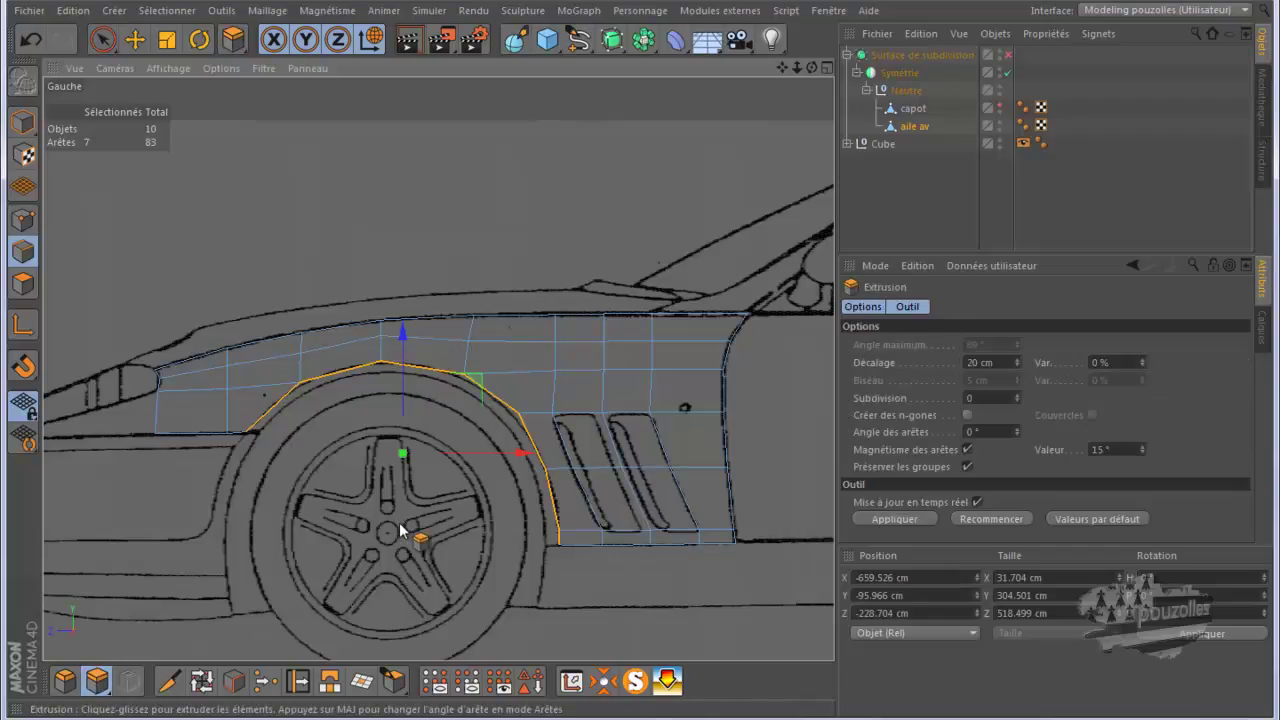
left_click_drag(403, 525, 643, 368)
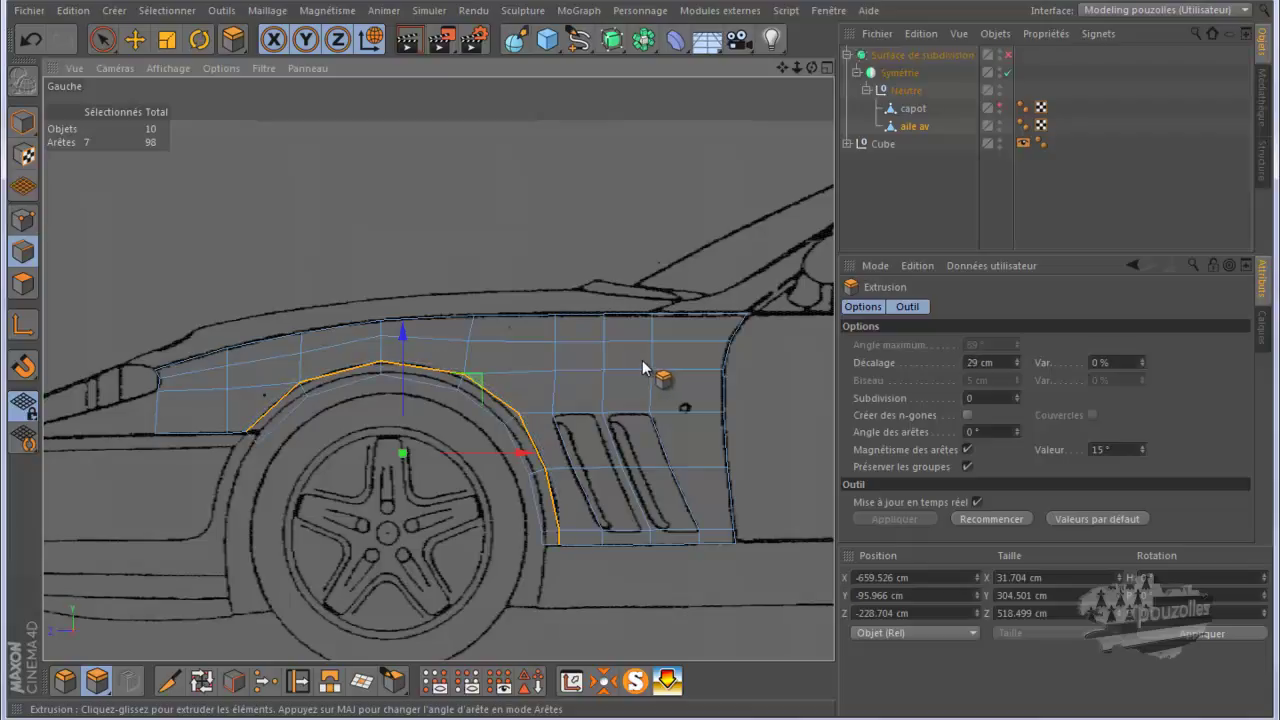
left_click_drag(641, 362, 640, 362)
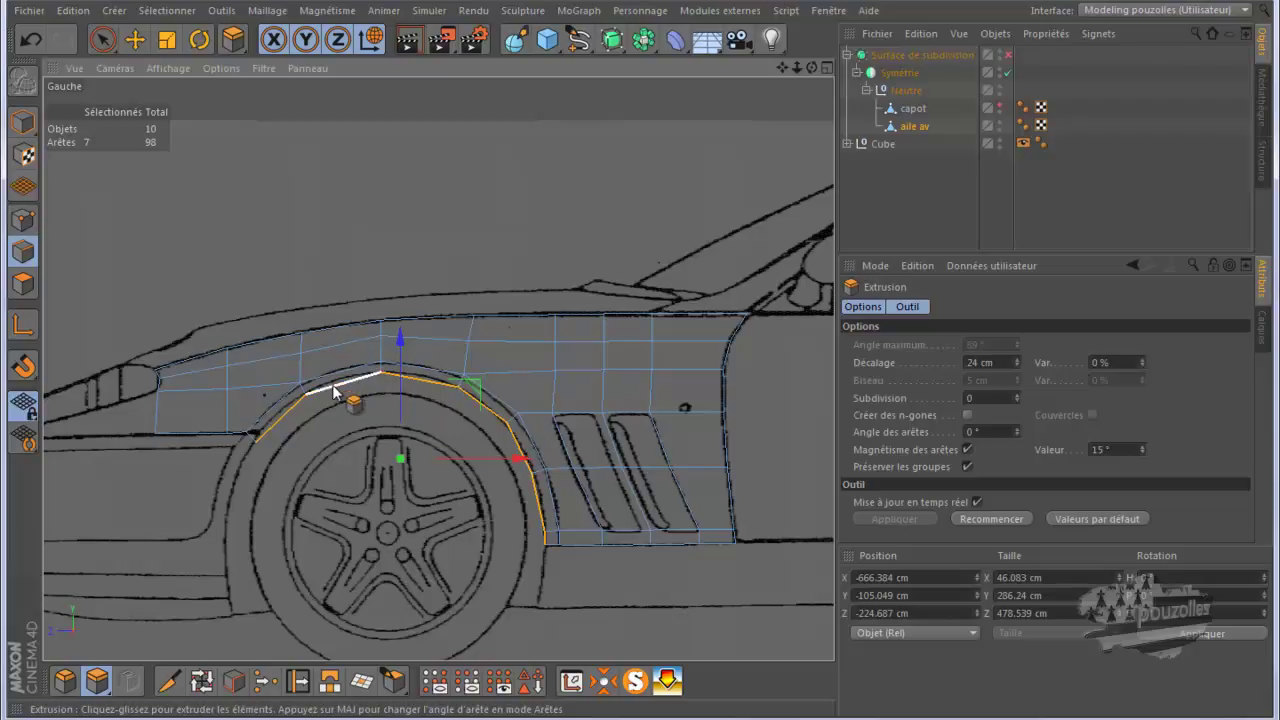
Fit the front end point of the new inner arch edge to the blueprint at about Y -58 cm, Z 5 cm
left_click(23, 220)
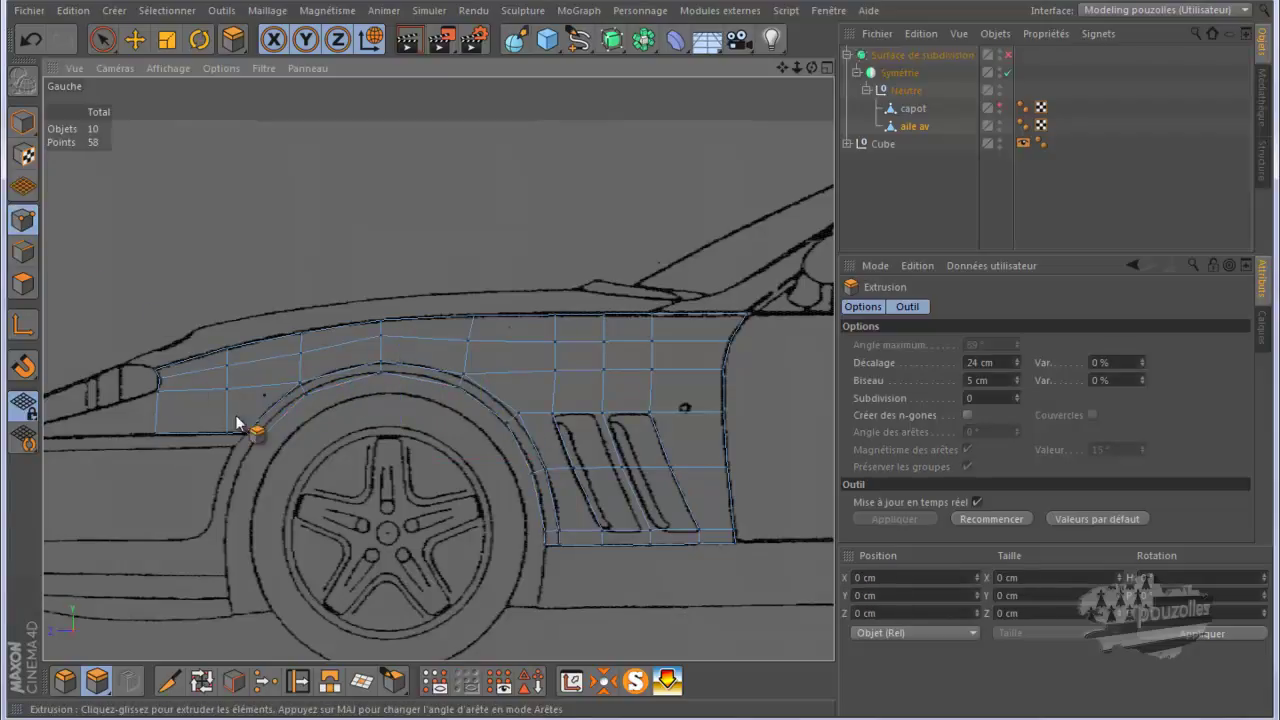
scroll(325, 452, "up", 5)
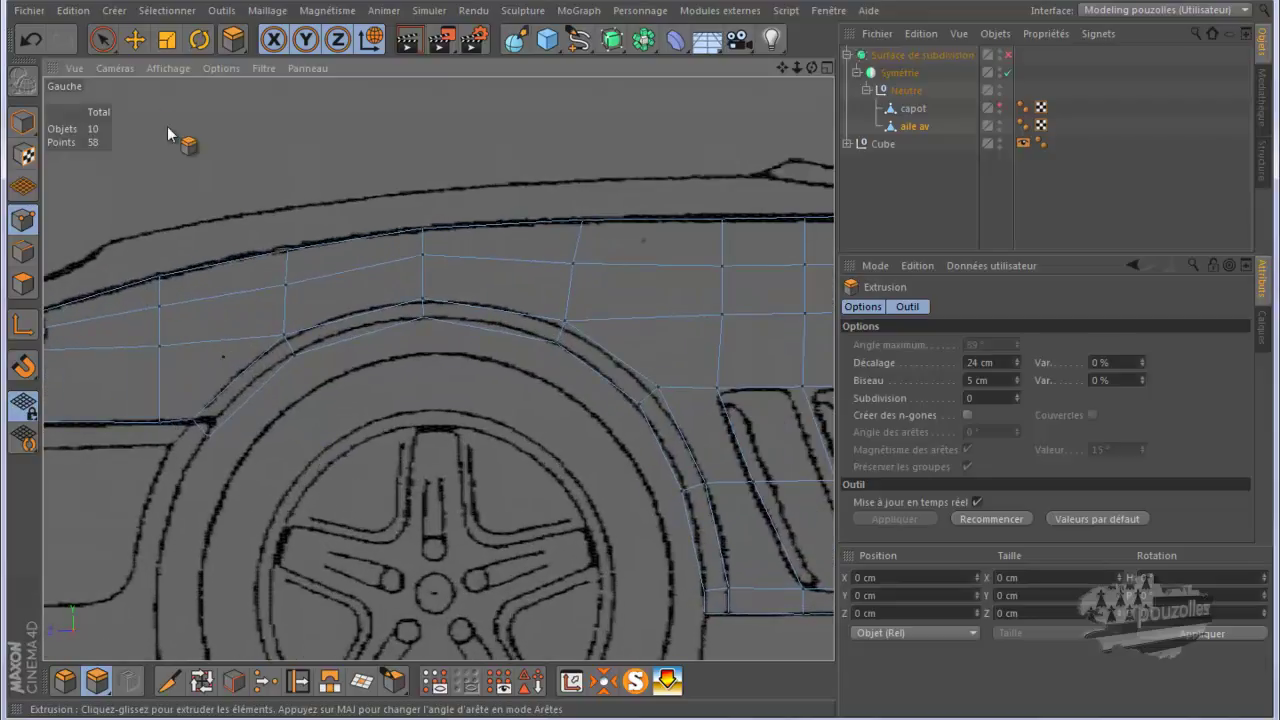
left_click(134, 39)
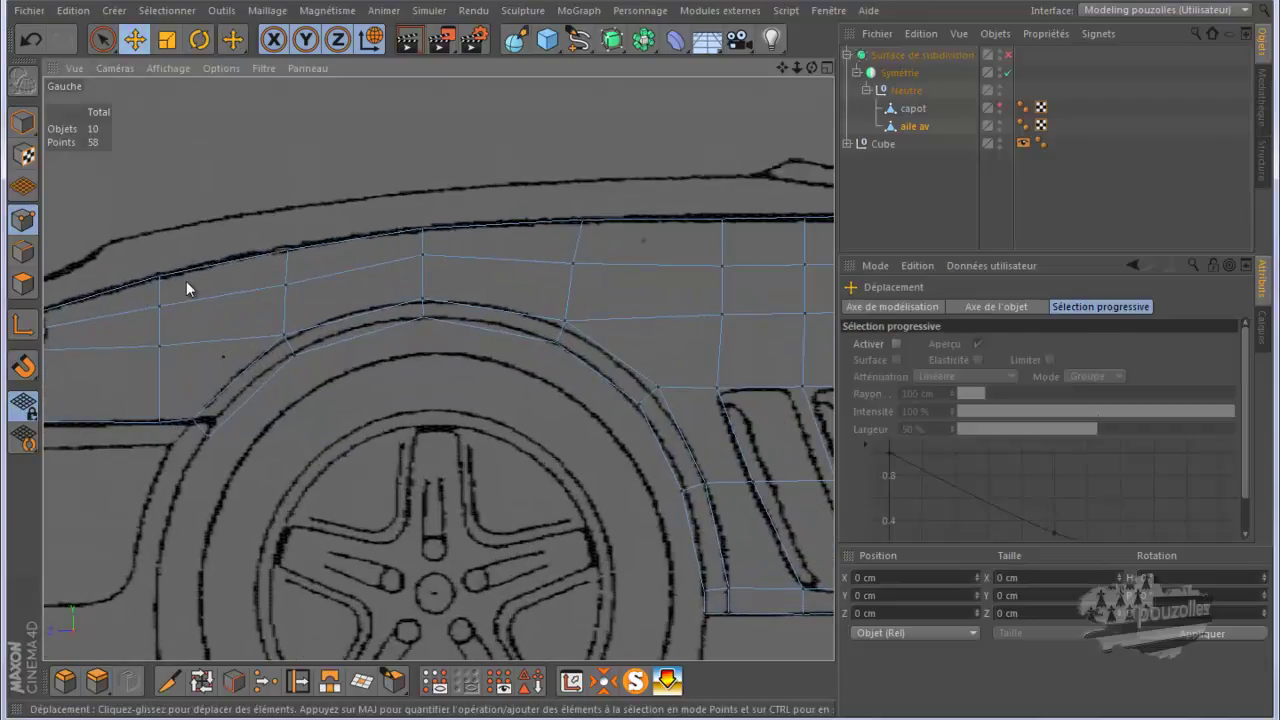
left_click(209, 434)
left_click_drag(294, 358, 297, 354)
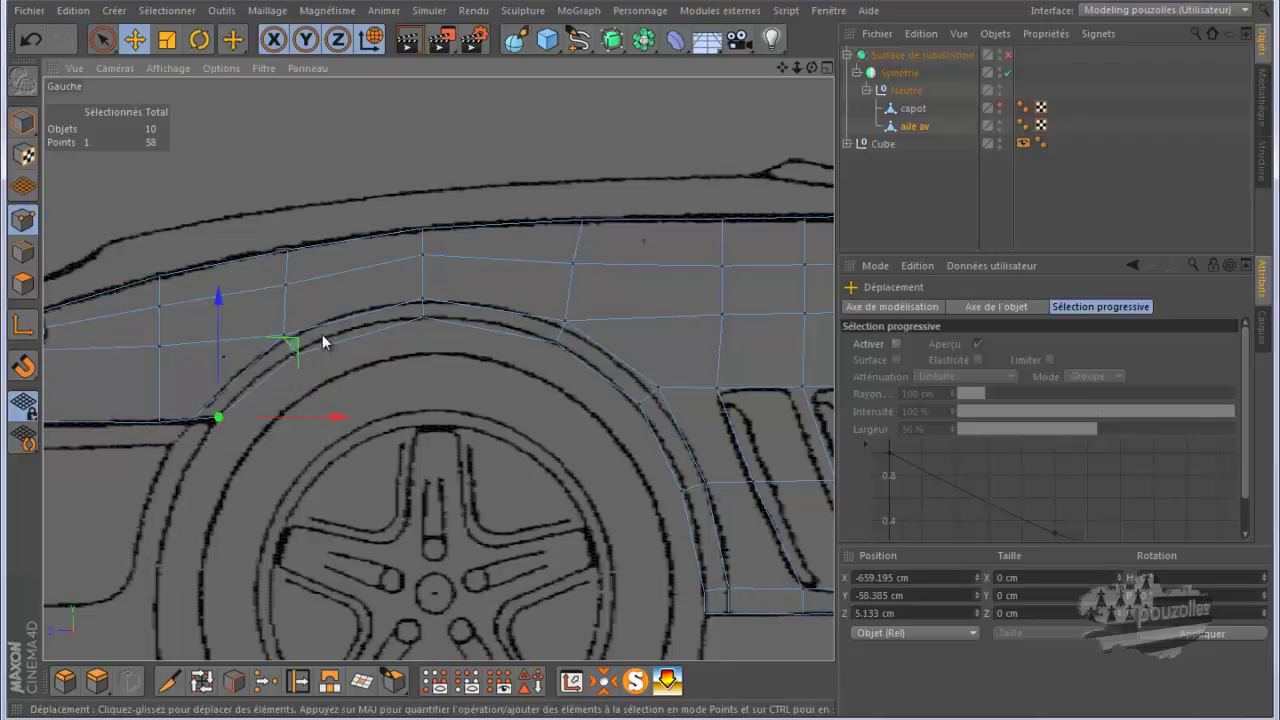
Align the outer and inner lip points on the front curve and crest with the blueprint's arch lines, the inner crest point at about Y 38 cm
left_click(285, 335)
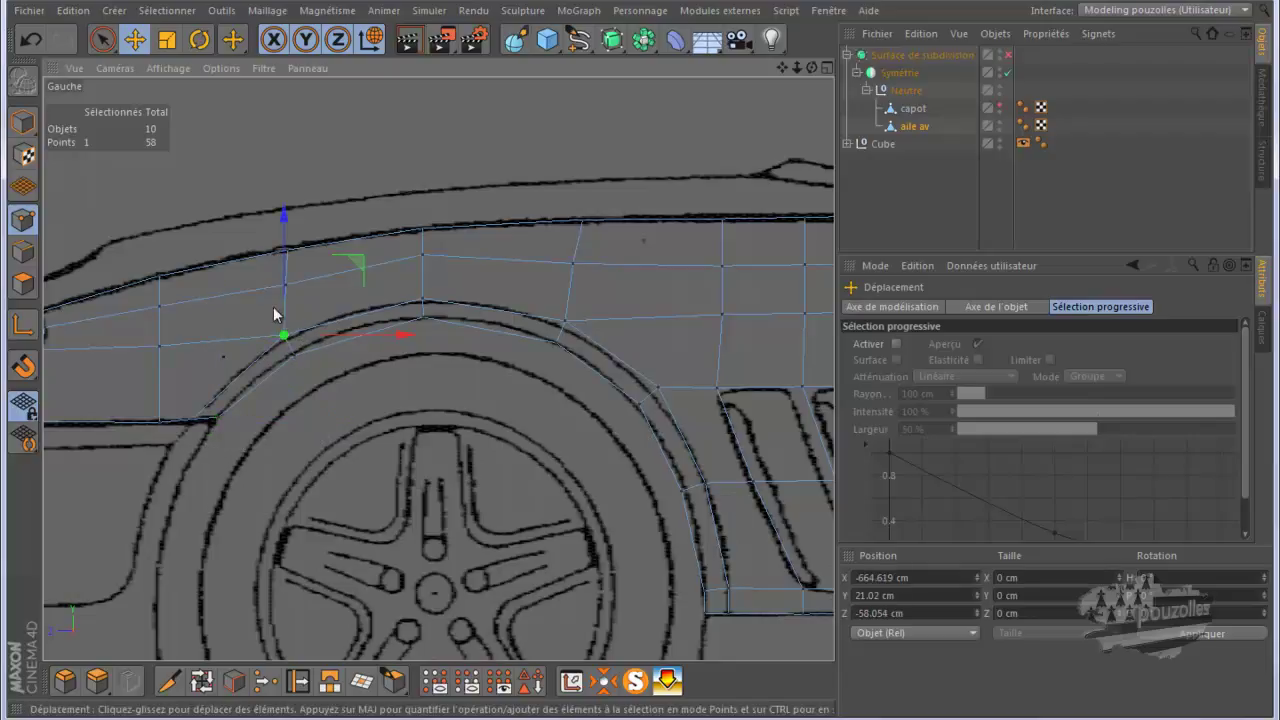
scroll(262, 316, "up", 3)
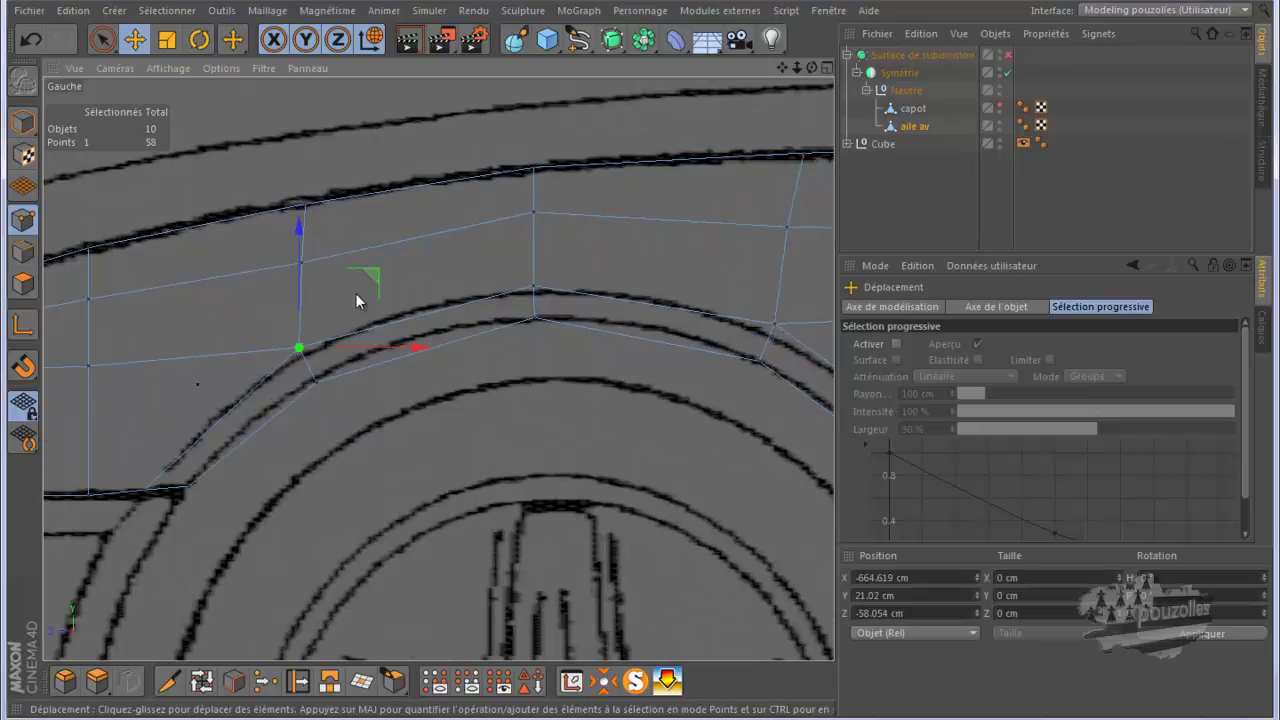
left_click_drag(371, 275, 385, 309)
left_click(318, 382)
left_click(535, 288)
left_click_drag(532, 218, 539, 252)
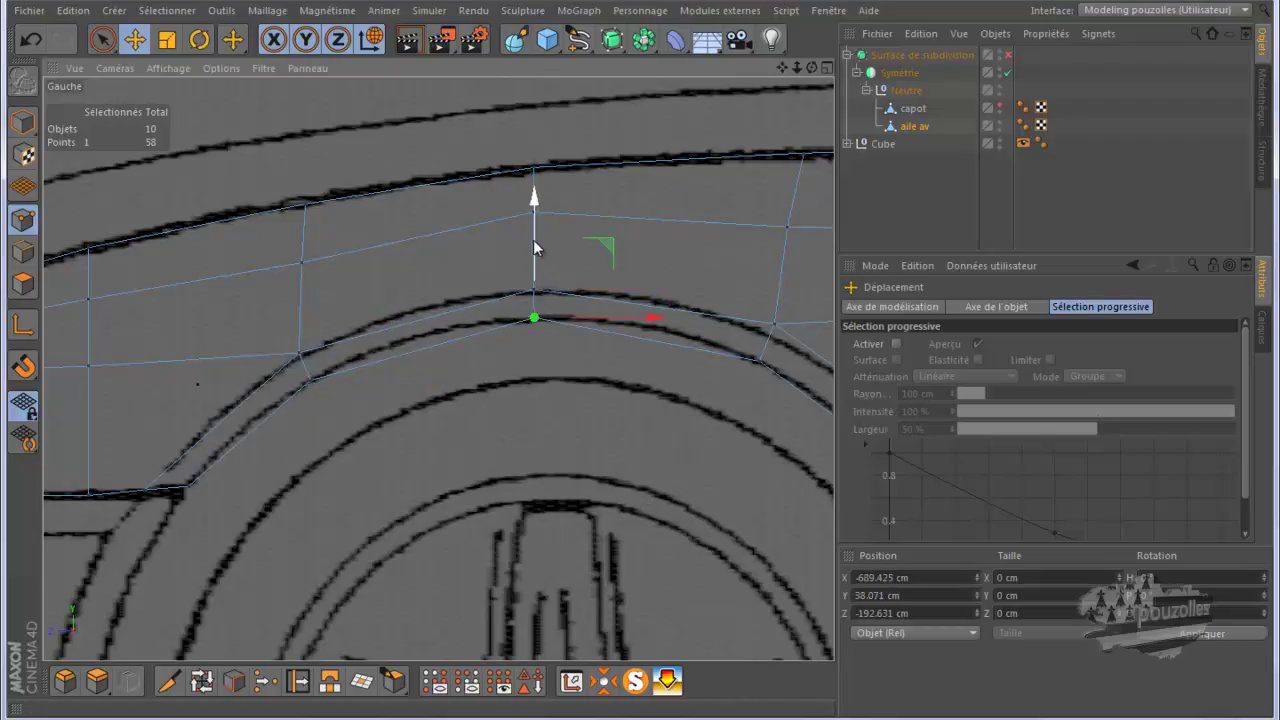
Align the lip points behind the crest with the arch lines, lowering the first outer one to about Y 30 cm
left_click(775, 325)
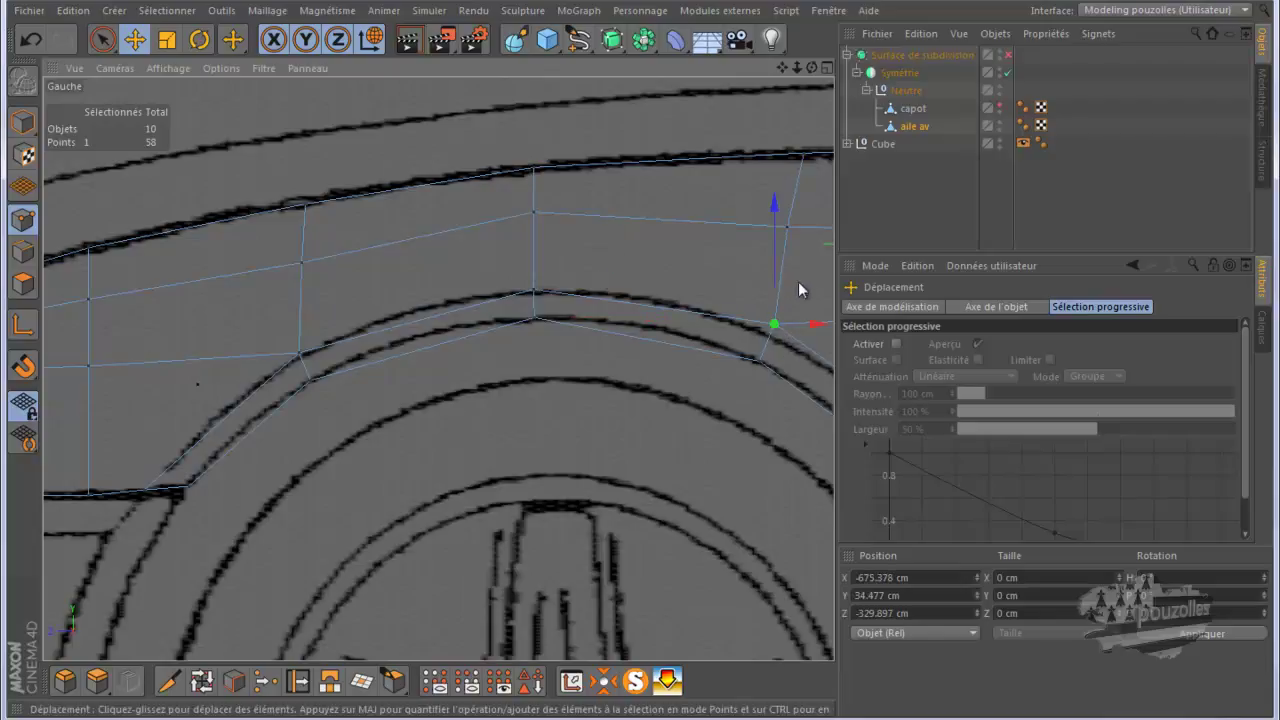
left_click_drag(780, 66, 650, 362)
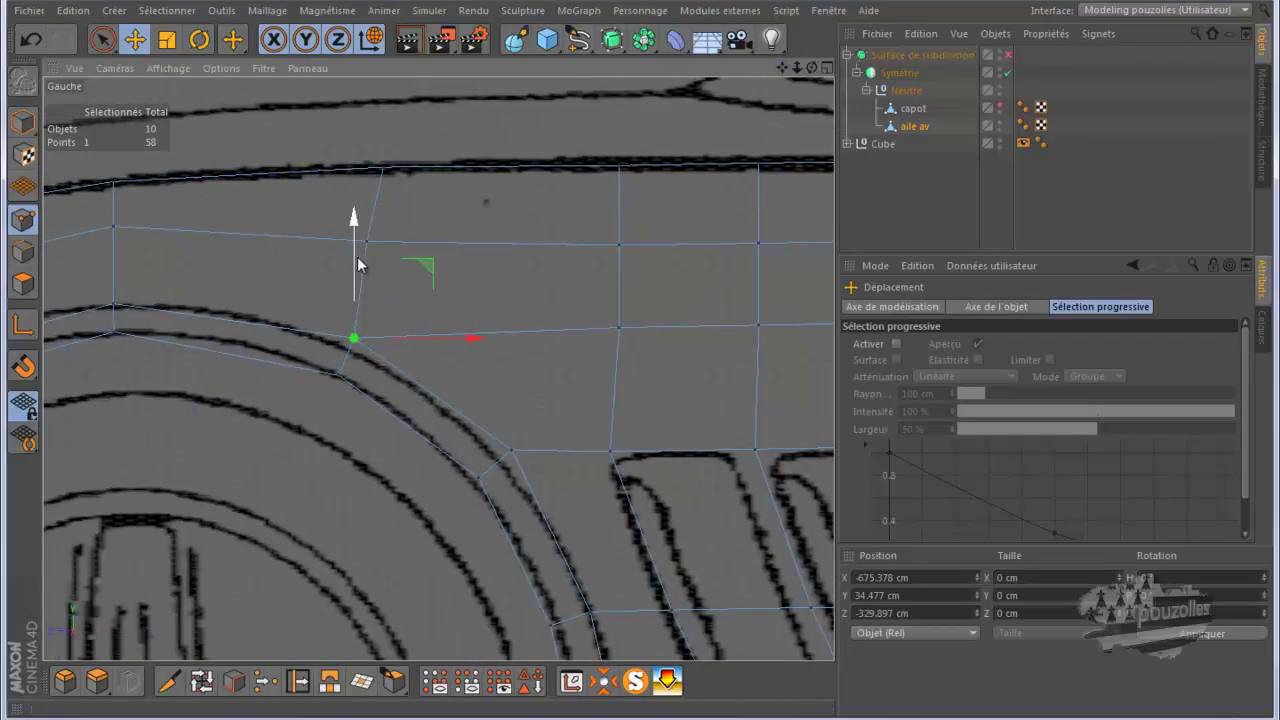
left_click_drag(353, 257, 351, 265)
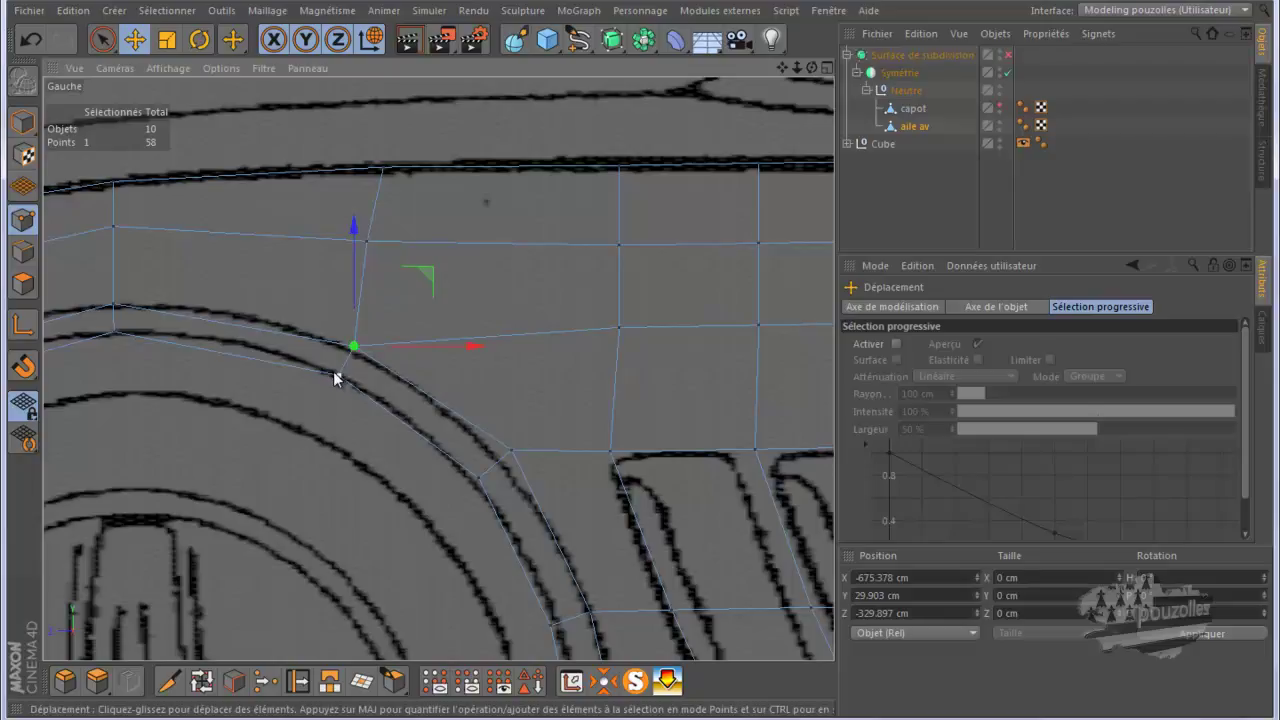
left_click(510, 452)
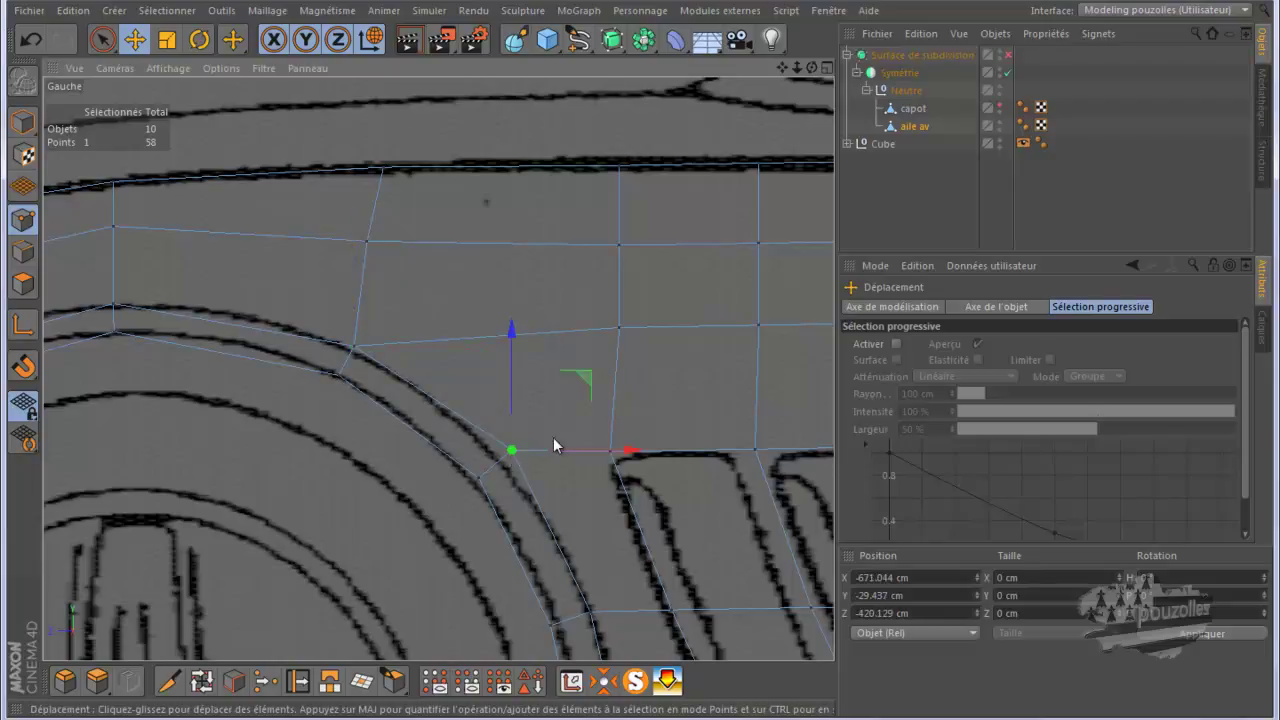
left_click_drag(574, 447, 530, 476)
left_click(482, 477)
Shift the lower inner lip point behind the wheel about 4 cm rearward onto the blueprint's inner arch line, at about Z -447 cm
scroll(580, 258, "down", 2)
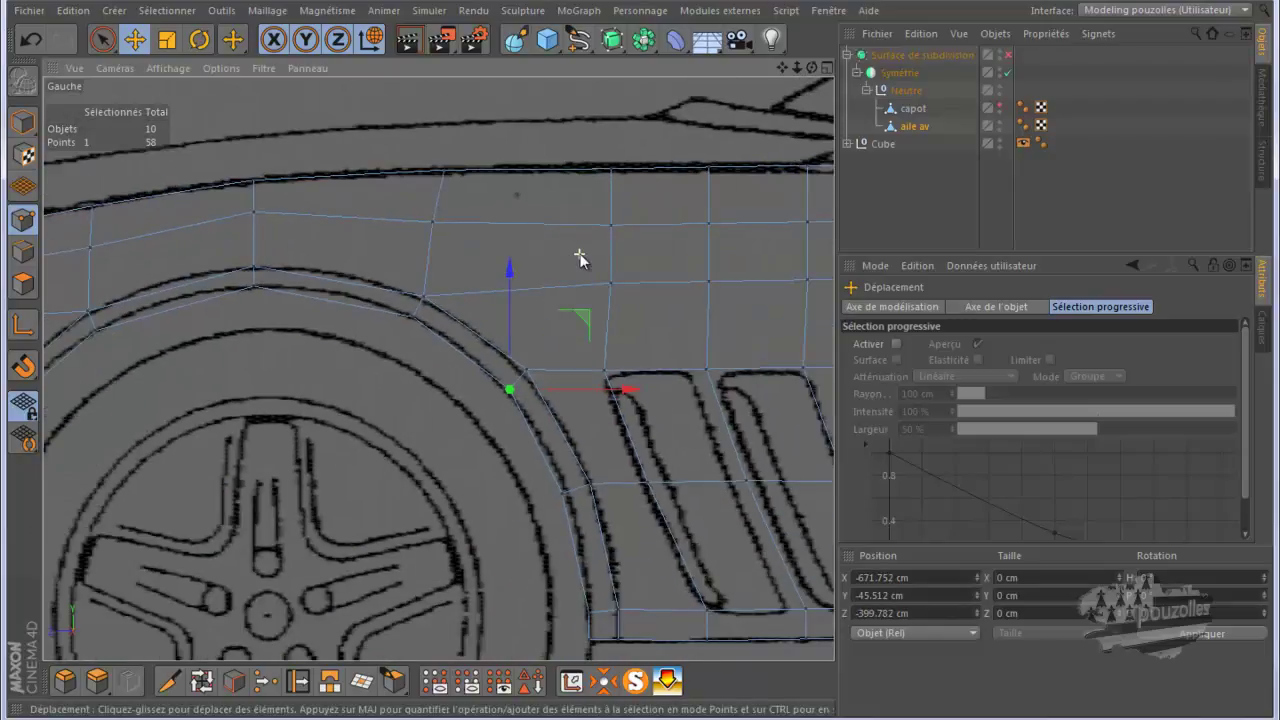
scroll(622, 592, "up", 3)
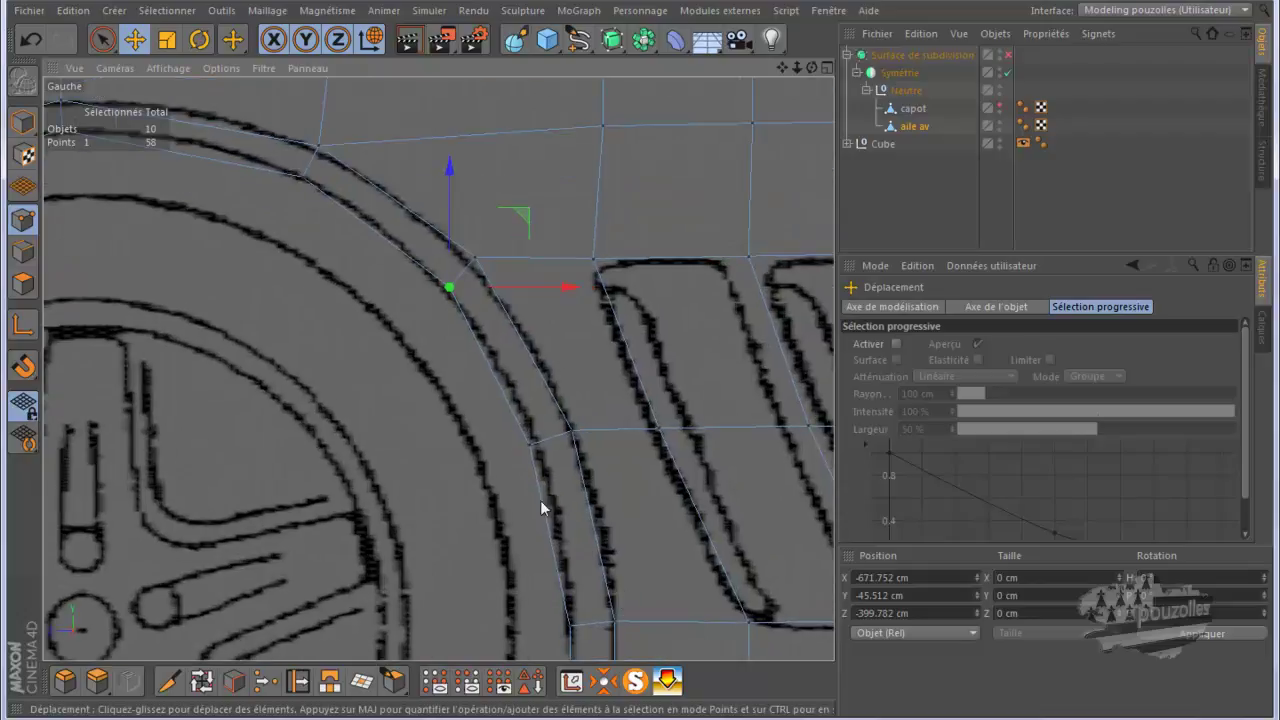
left_click(529, 443)
left_click_drag(590, 443, 598, 444)
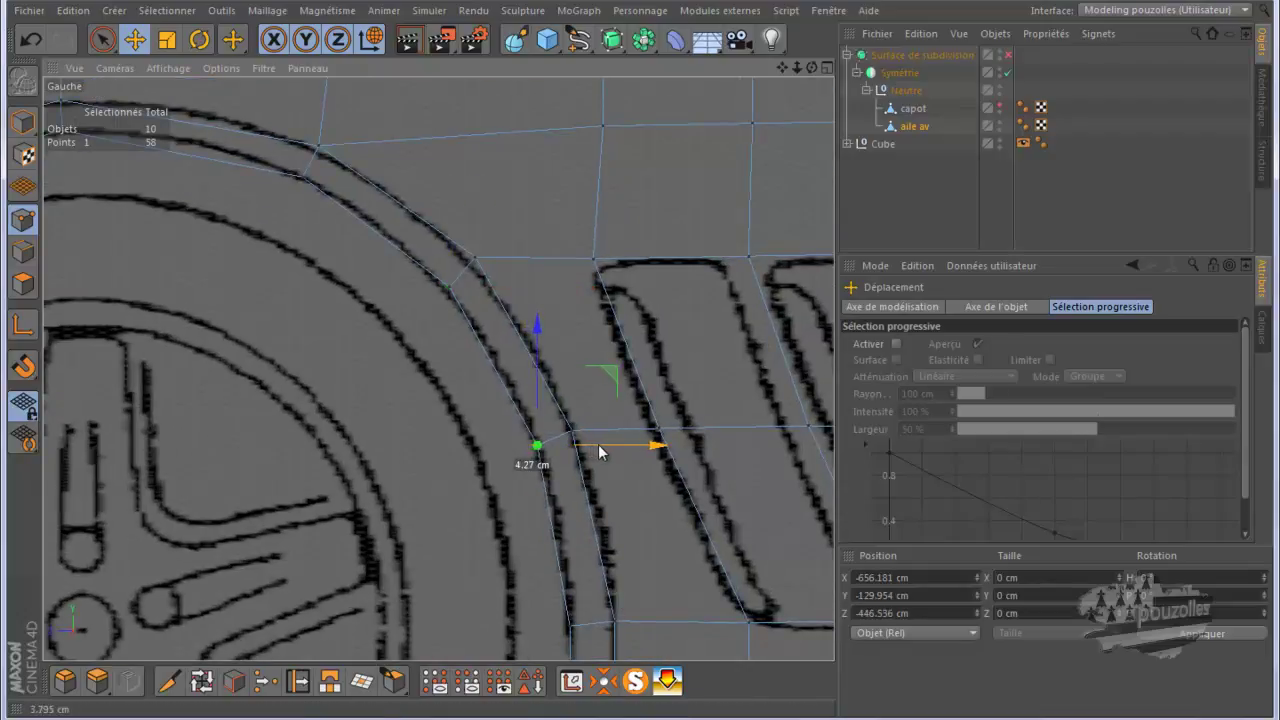
scroll(449, 455, "down", 2)
In the rear view, raise the outer crest point of the wheel arch to about Y 57 cm to follow the blueprint's fender outline
middle_click(451, 454)
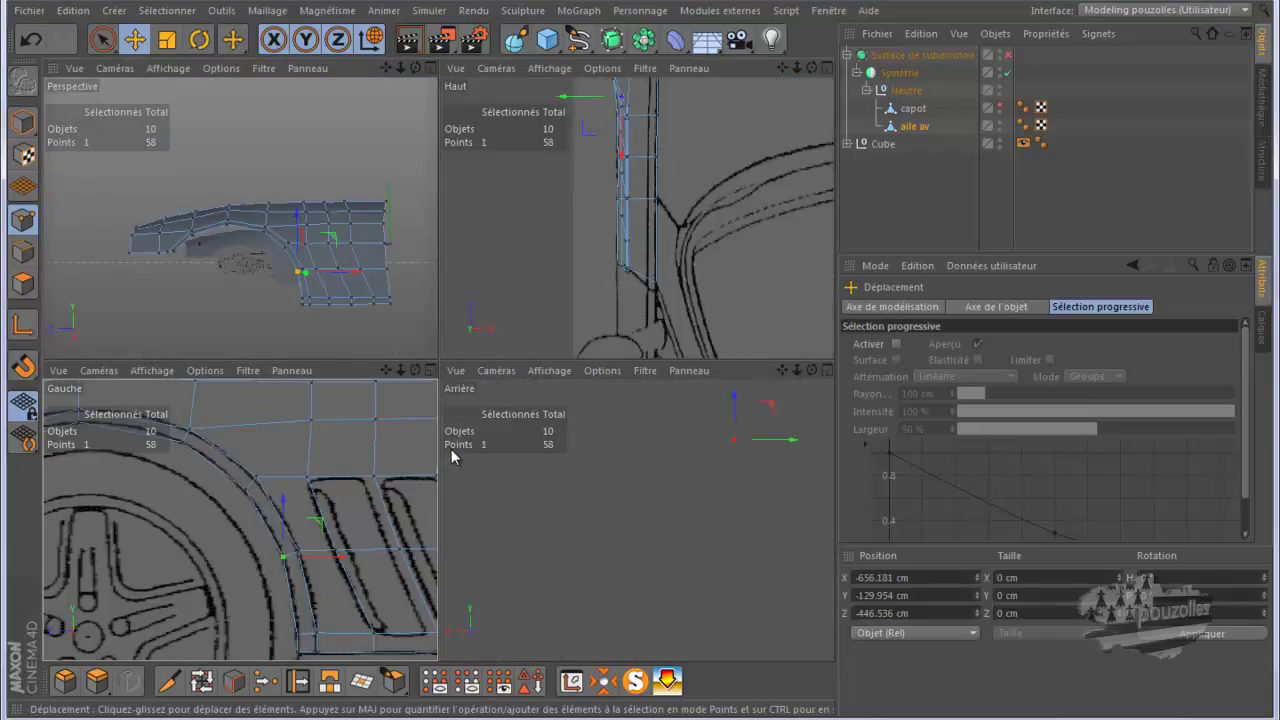
middle_click(638, 440)
scroll(577, 471, "up", 5)
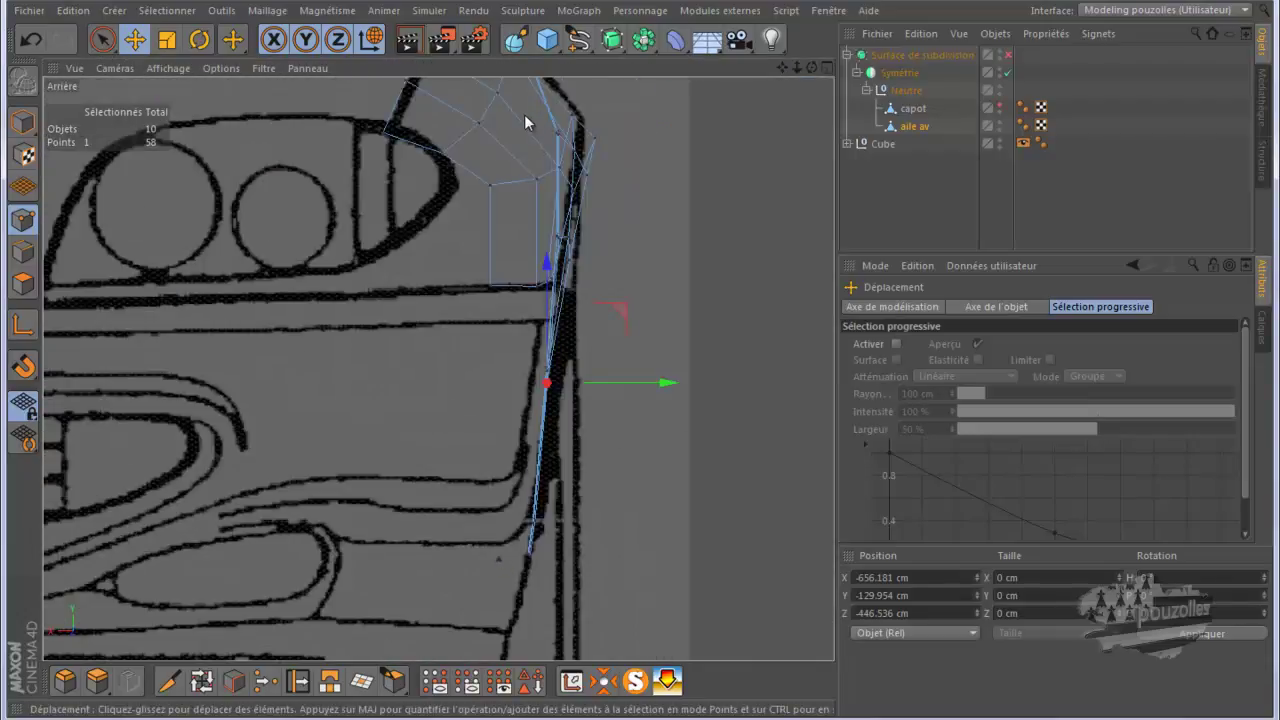
scroll(527, 121, "up", 1)
scroll(524, 115, "up", 1)
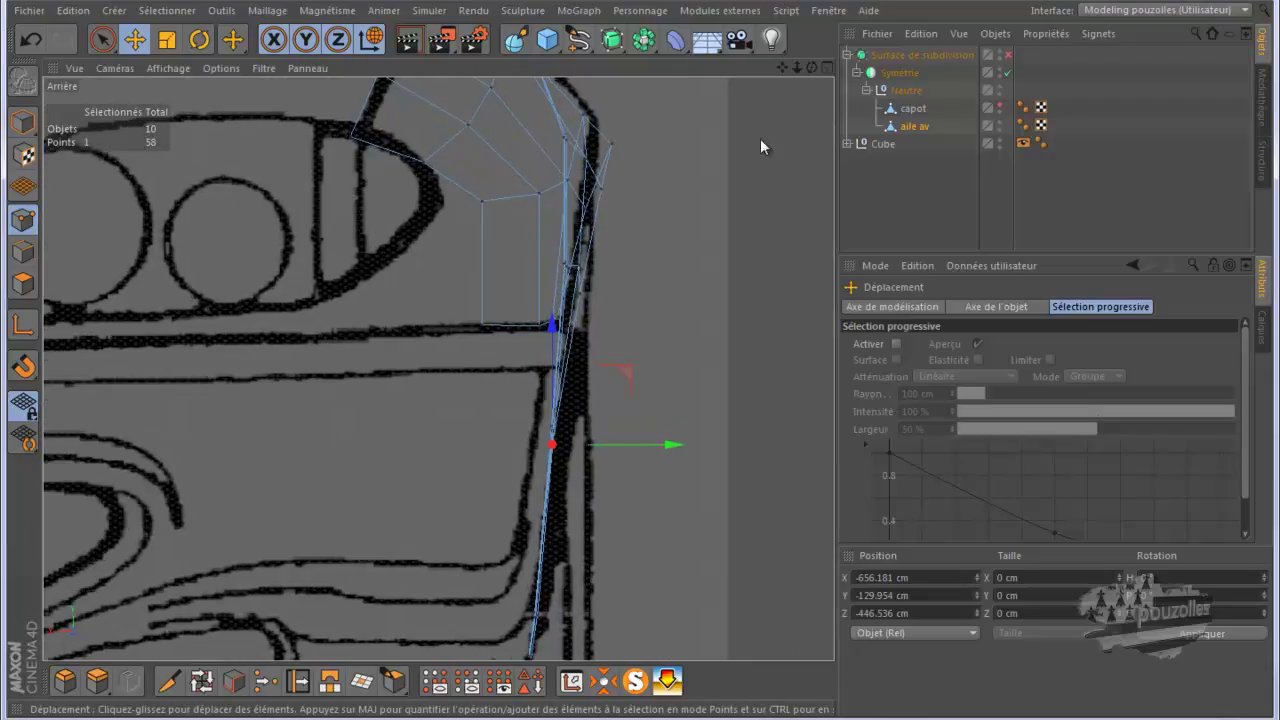
left_click_drag(783, 67, 640, 370)
middle_click_drag(641, 363, 641, 379, "alt")
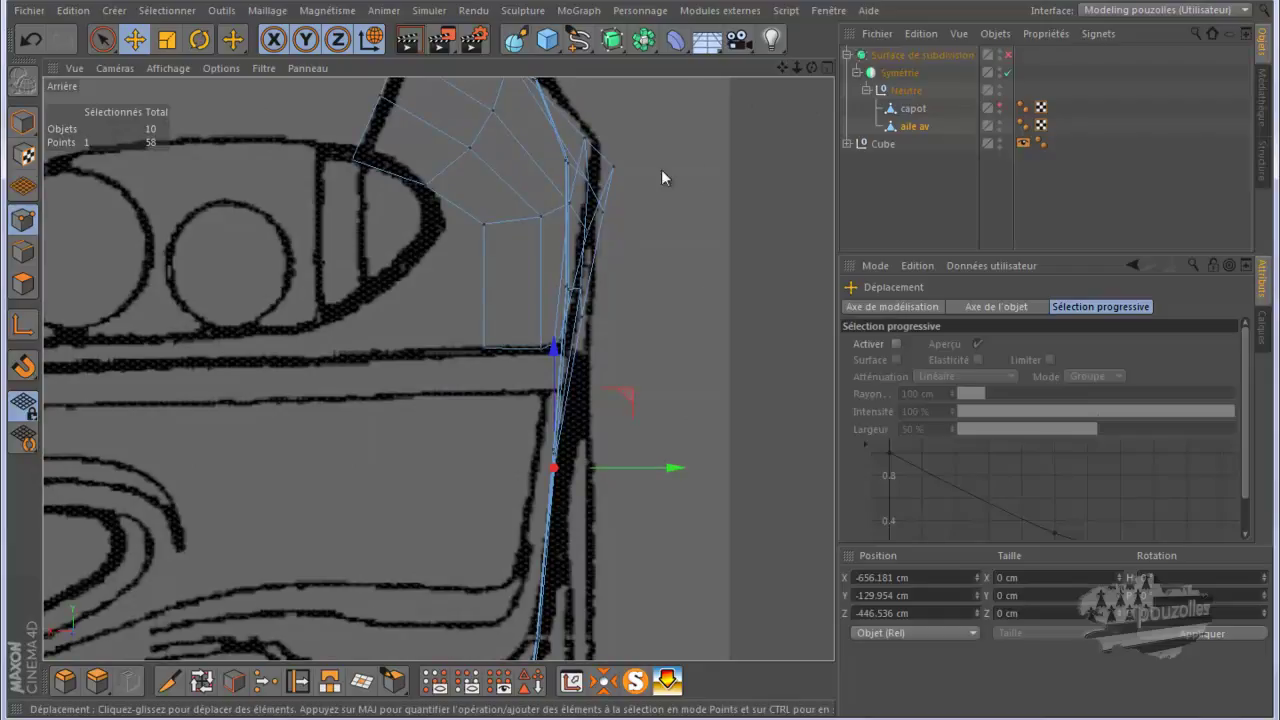
left_click_drag(783, 67, 640, 367)
scroll(581, 266, "up", 2)
left_click(560, 242)
left_click_drag(557, 193, 559, 184)
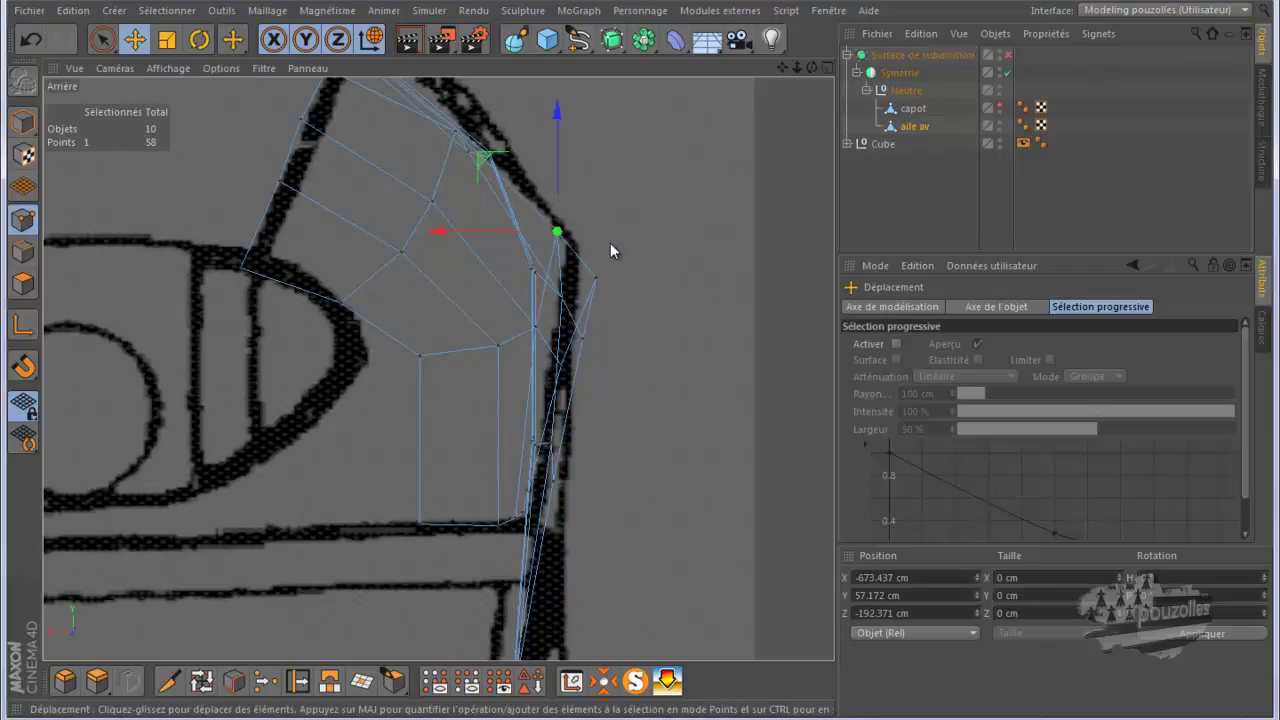
Lower the outer crest point onto the arch line in the side view, at about Y 55 cm, and check it in the rear view
middle_click(435, 271)
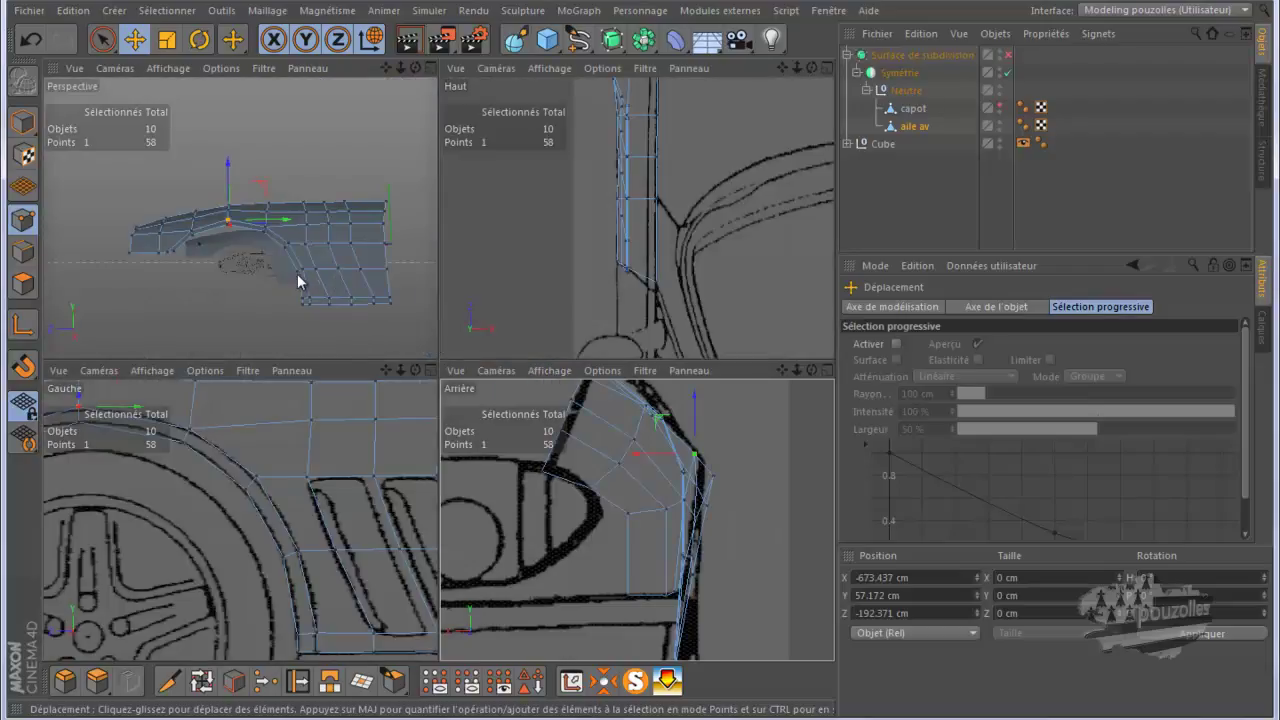
middle_click(251, 463)
scroll(518, 464, "down", 3)
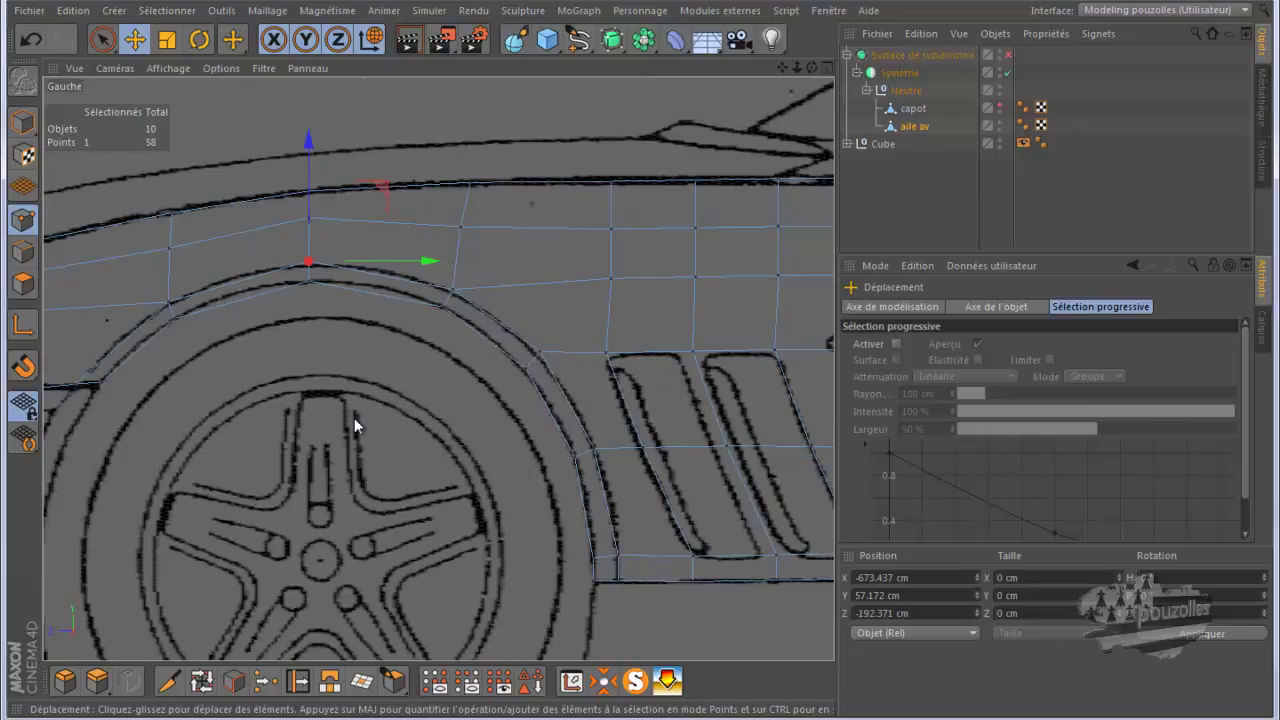
scroll(313, 347, "up", 4)
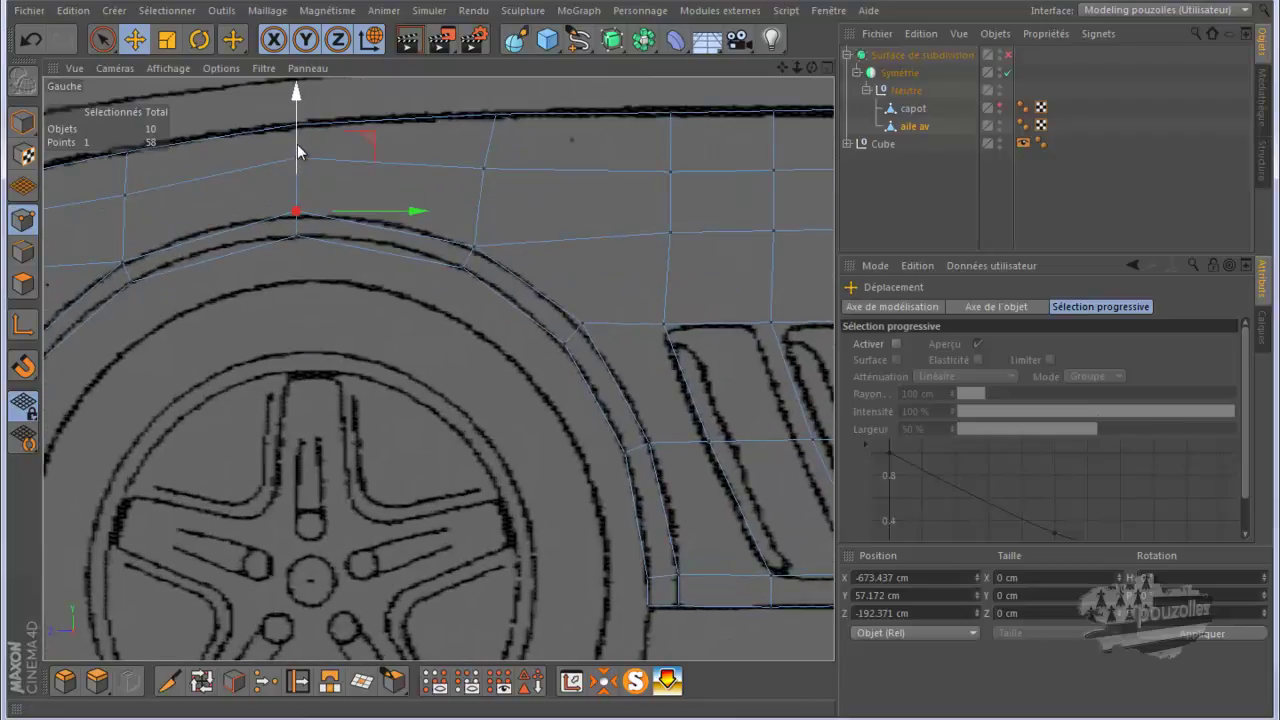
left_click_drag(297, 147, 297, 150)
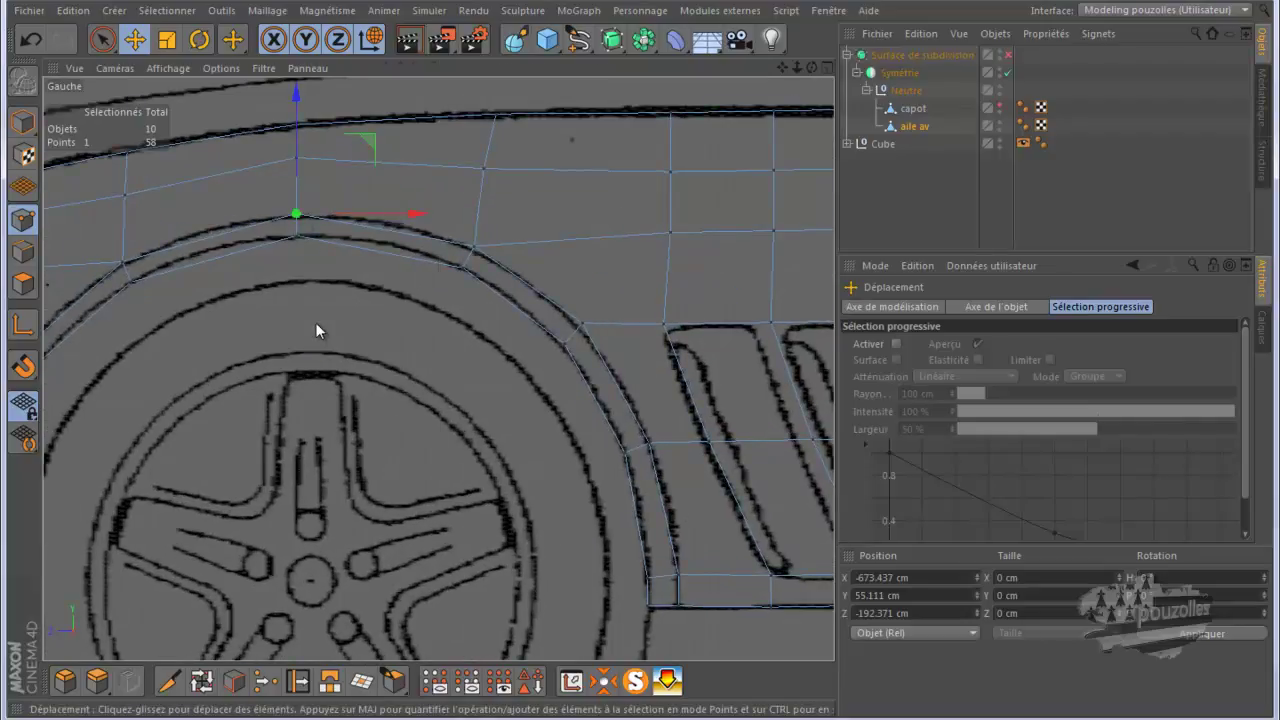
middle_click(316, 331)
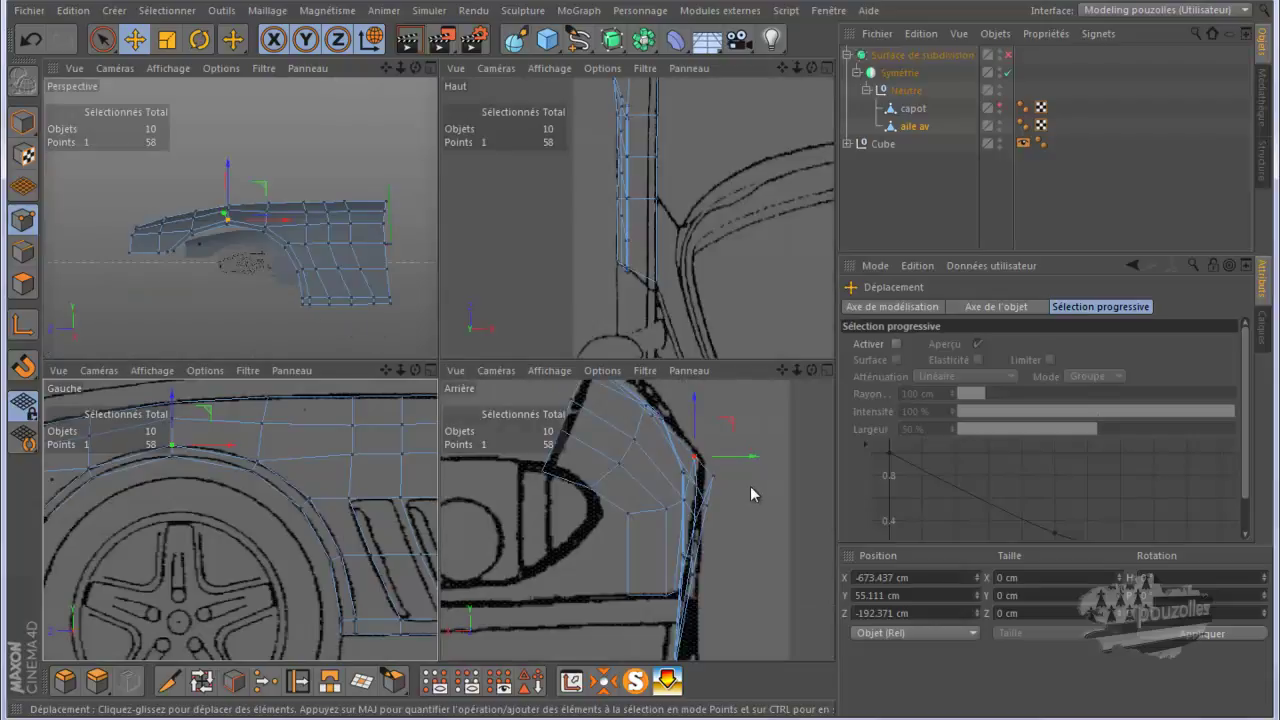
middle_click(750, 486)
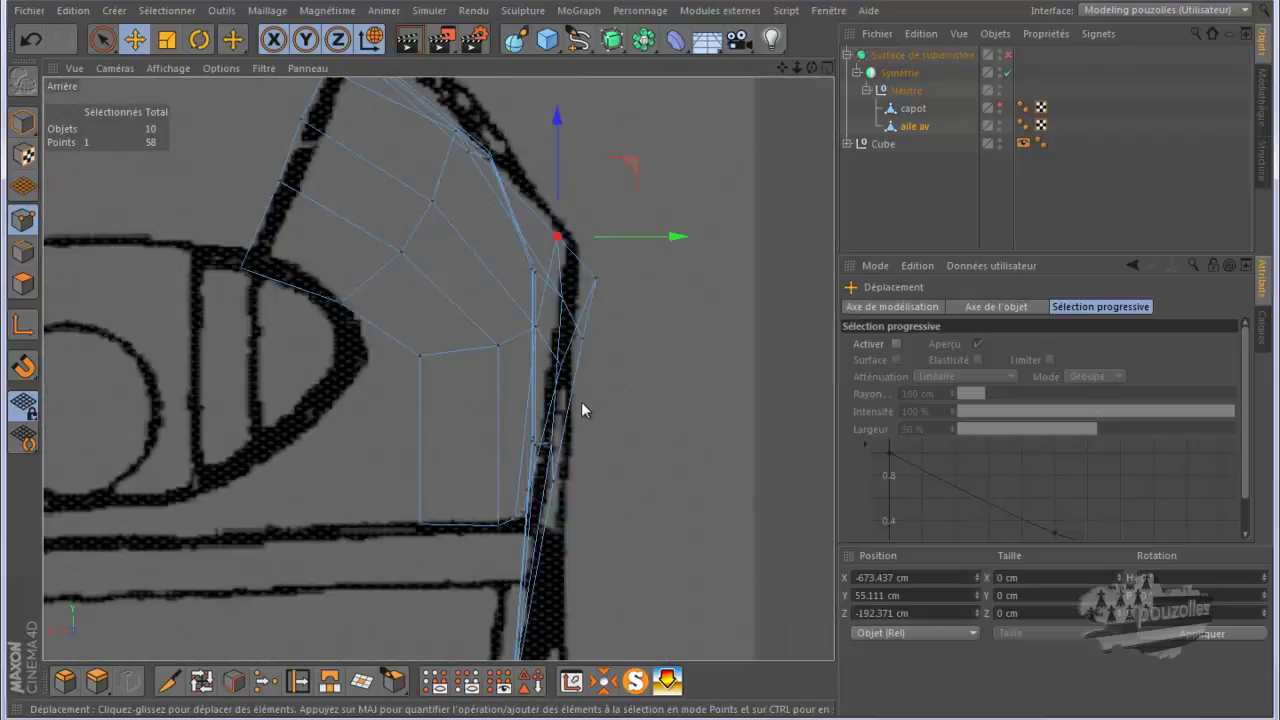
Move the fender's rear wheel-arch point at mid-height inward to X about -668 cm, following the car outline in the rear blueprint
left_click(555, 480)
middle_click(331, 516)
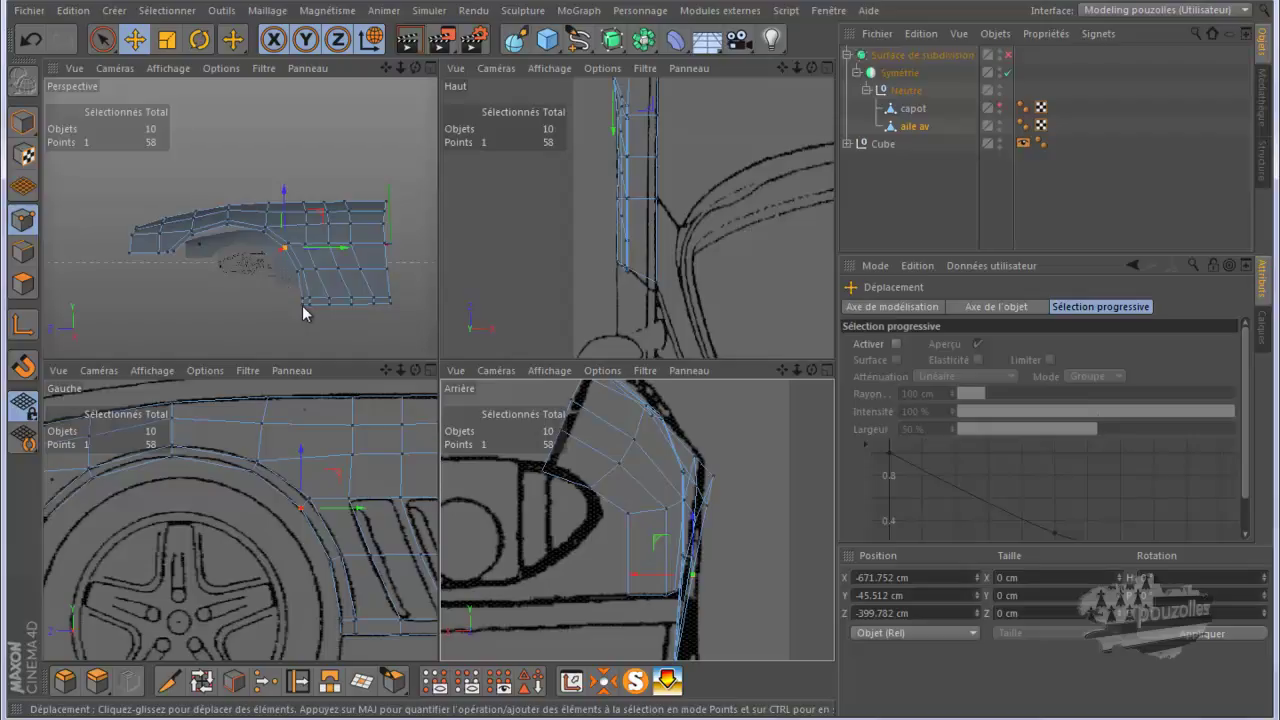
left_click(301, 303)
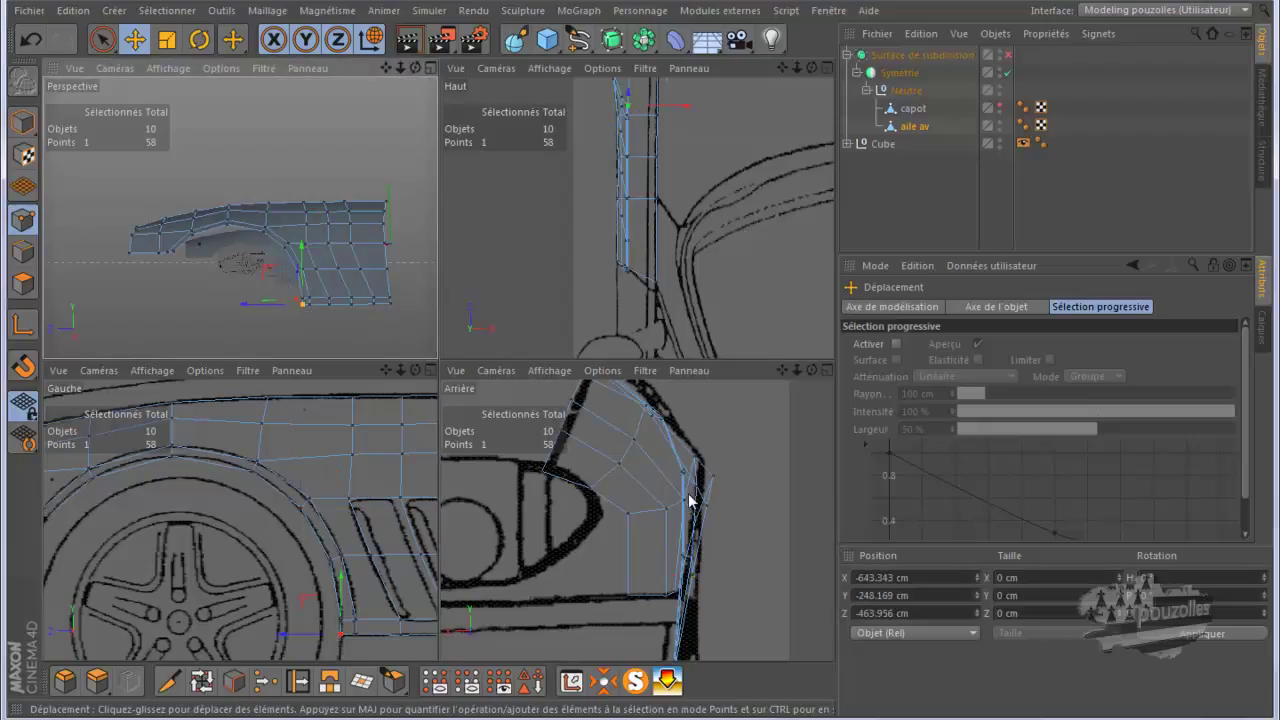
left_click_drag(781, 370, 640, 376)
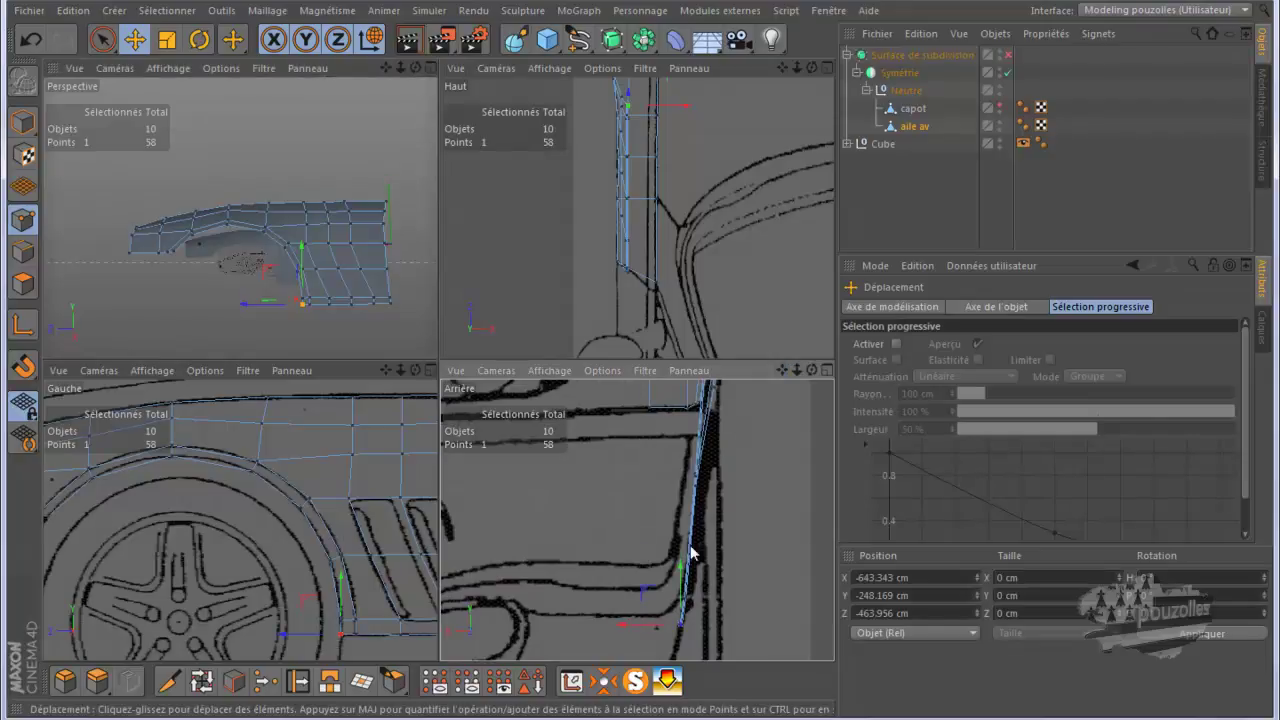
scroll(695, 566, "up", 2)
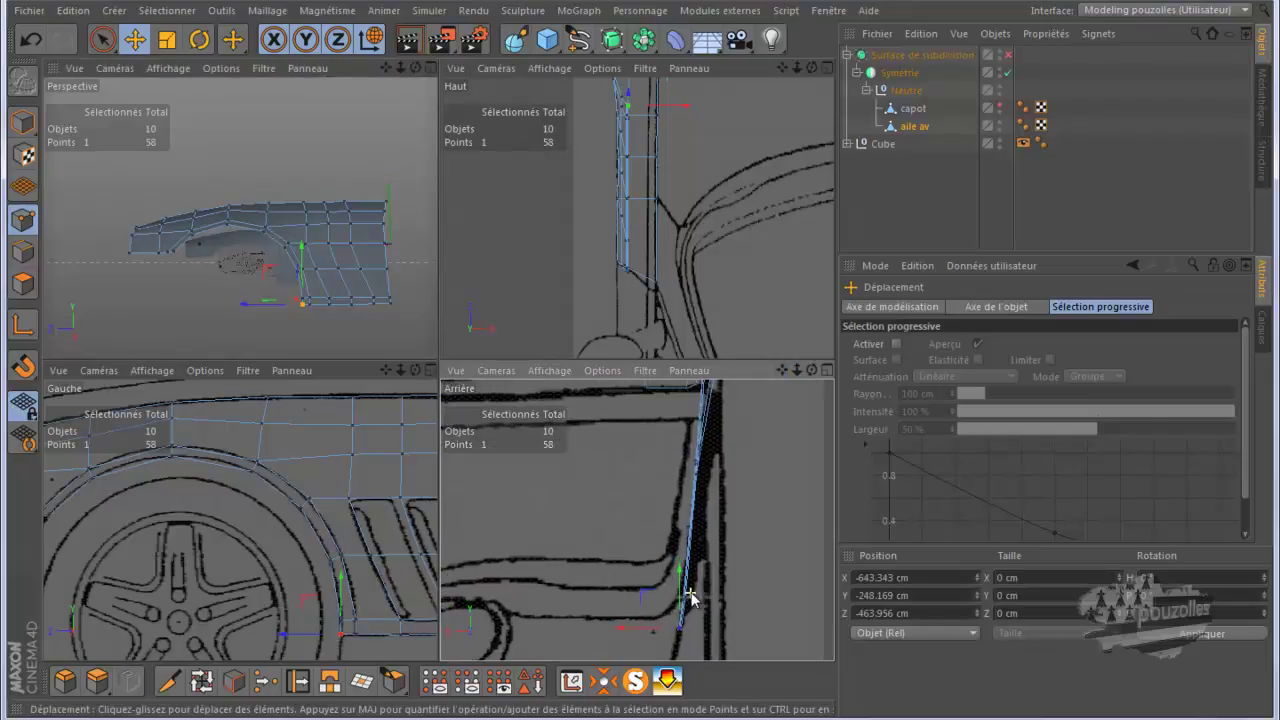
left_click(300, 300)
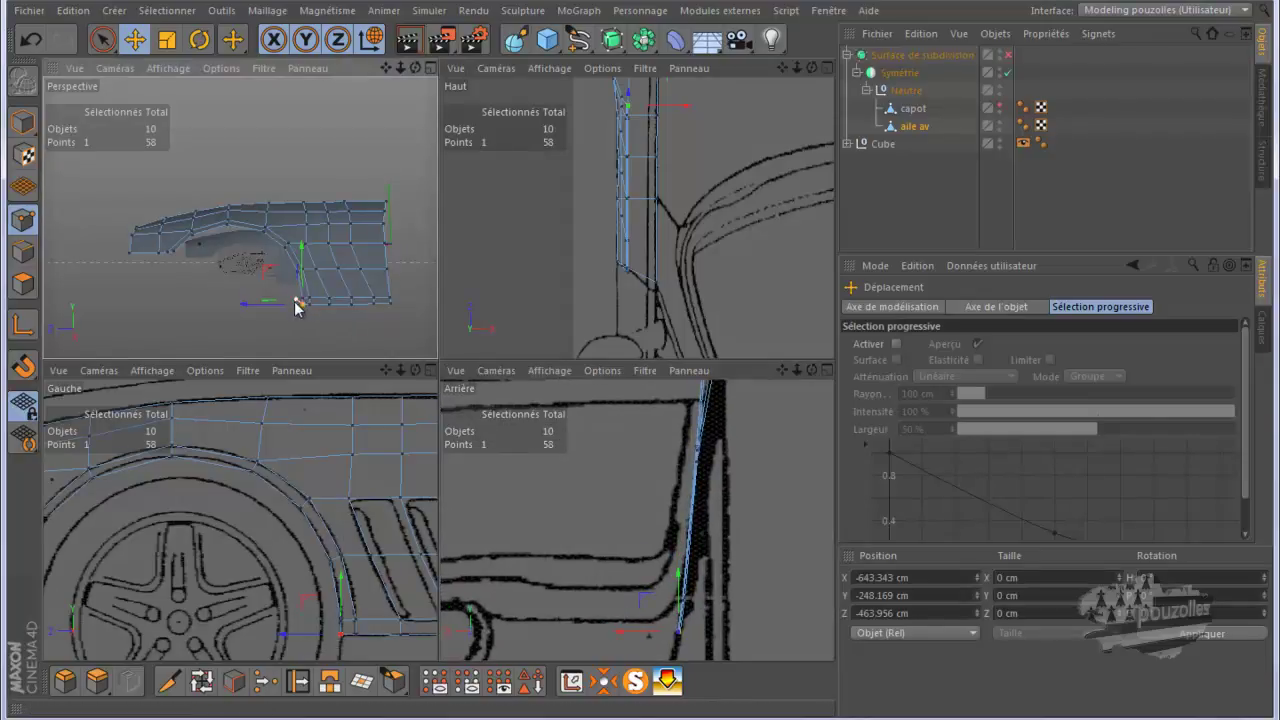
left_click_drag(300, 300, 296, 276)
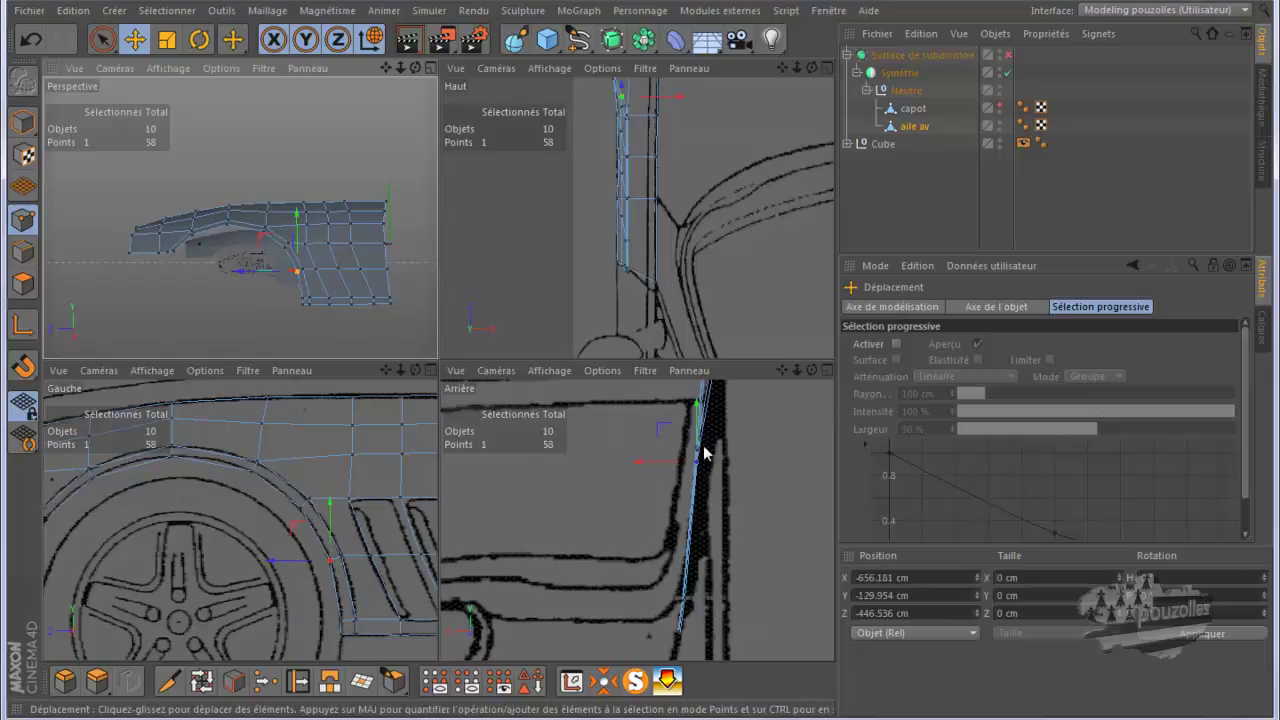
left_click(285, 249)
left_click_drag(782, 370, 644, 388)
scroll(684, 525, "up", 3)
scroll(684, 525, "up", 3)
left_click_drag(634, 479, 626, 480)
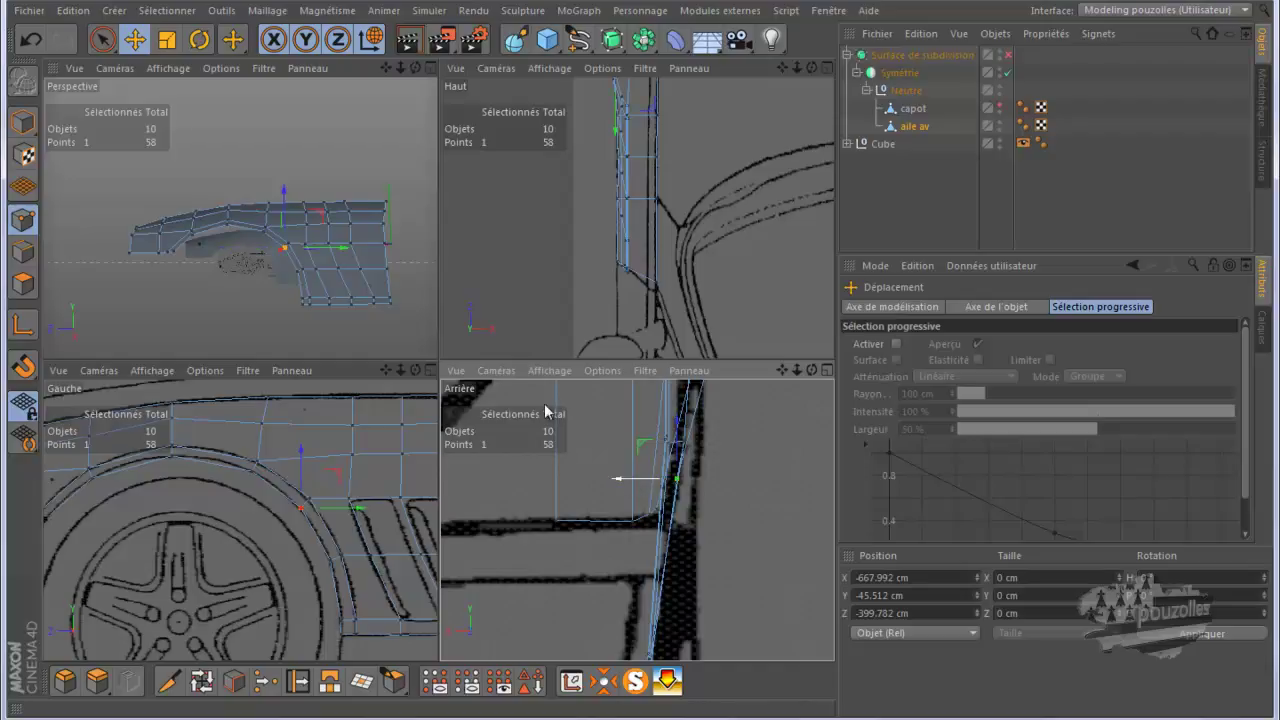
Shift the wheel arch's top point to X about -676 cm and pull the neighbouring point behind it inward toward the rear-blueprint outline
left_click(265, 236)
left_click_drag(782, 370, 640, 386)
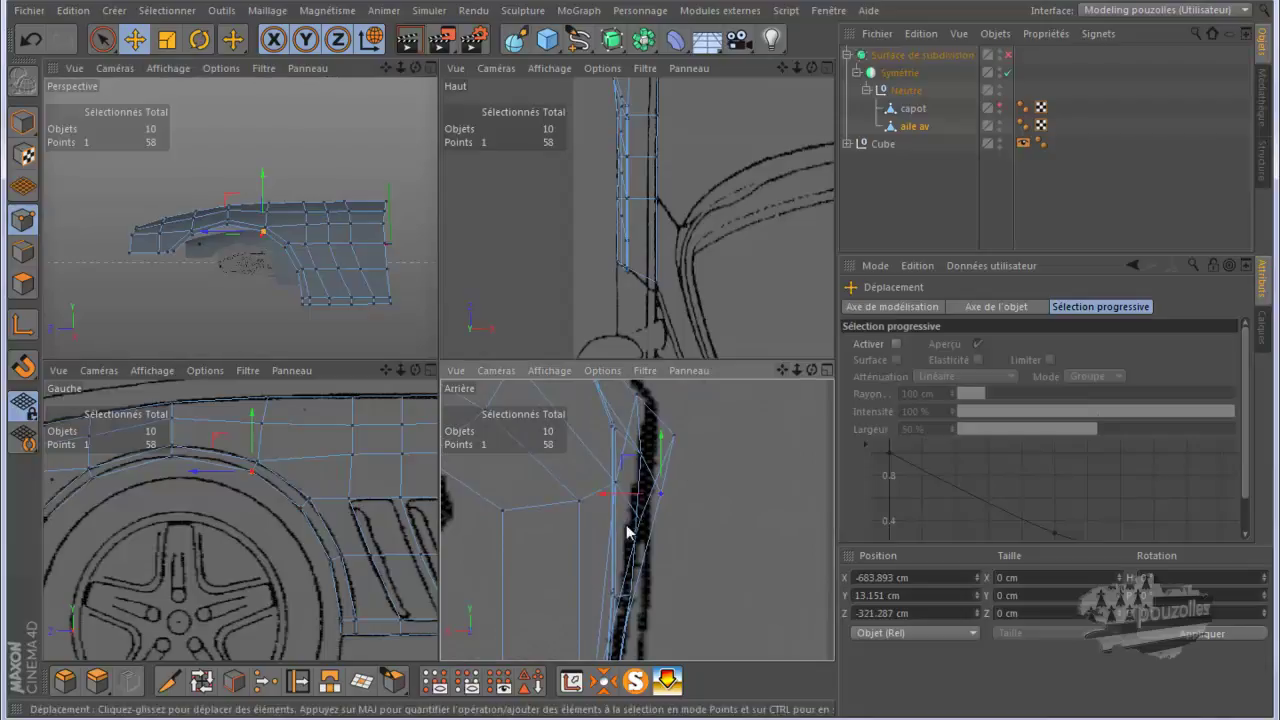
left_click_drag(608, 501, 587, 503)
left_click(673, 439)
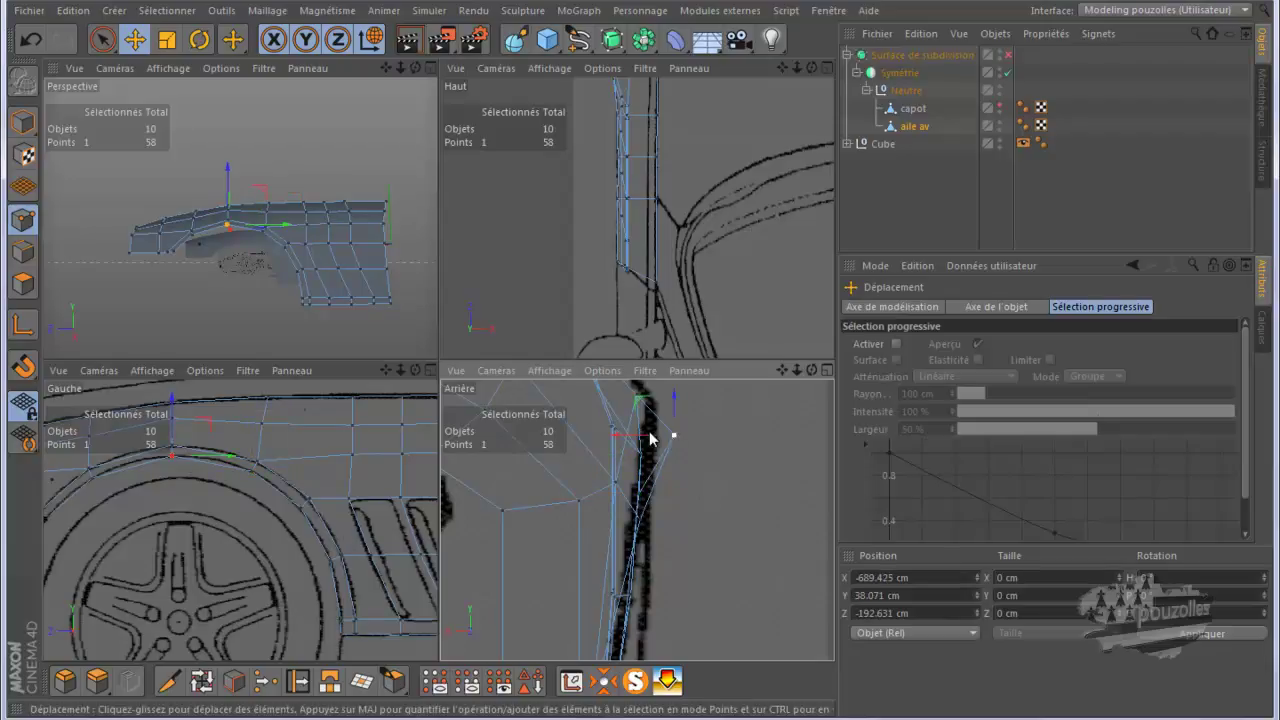
left_click_drag(618, 440, 586, 458)
mouse_move(679, 486)
right_mouse_down("alt")
mouse_move(667, 510)
mouse_move(677, 502)
right_mouse_up("alt")
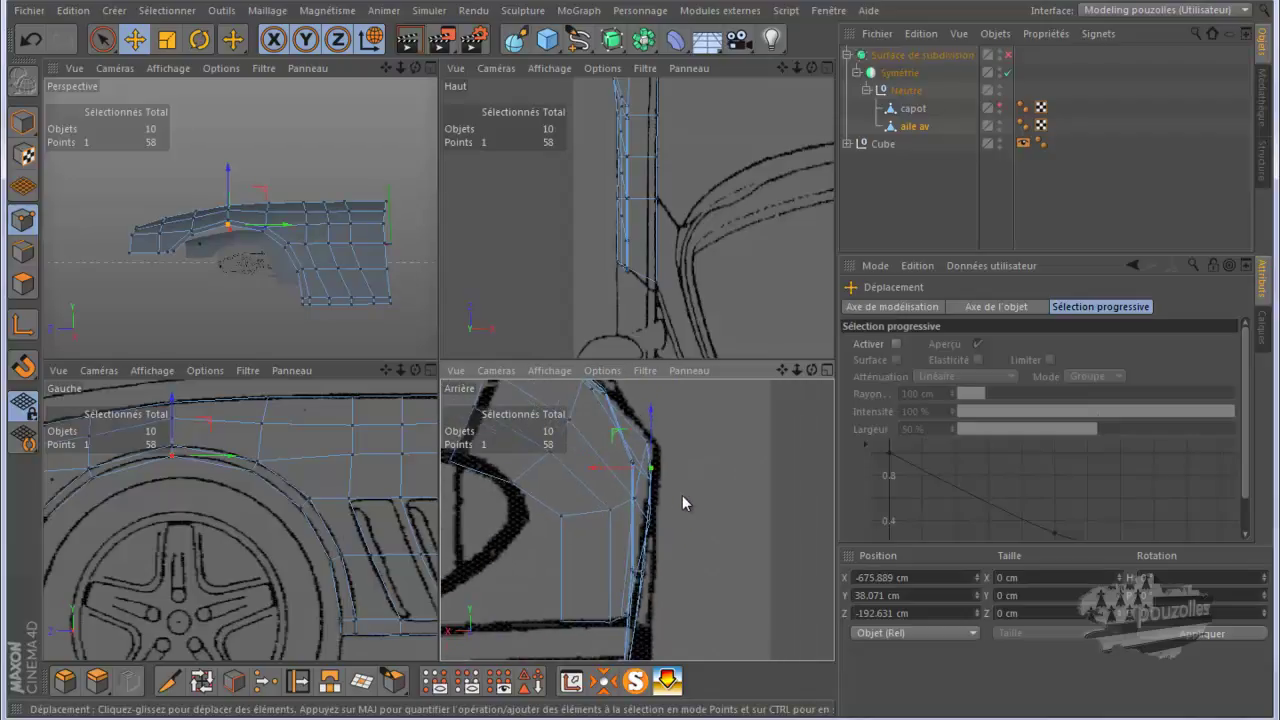
right_click_drag(712, 508, 714, 522, "alt")
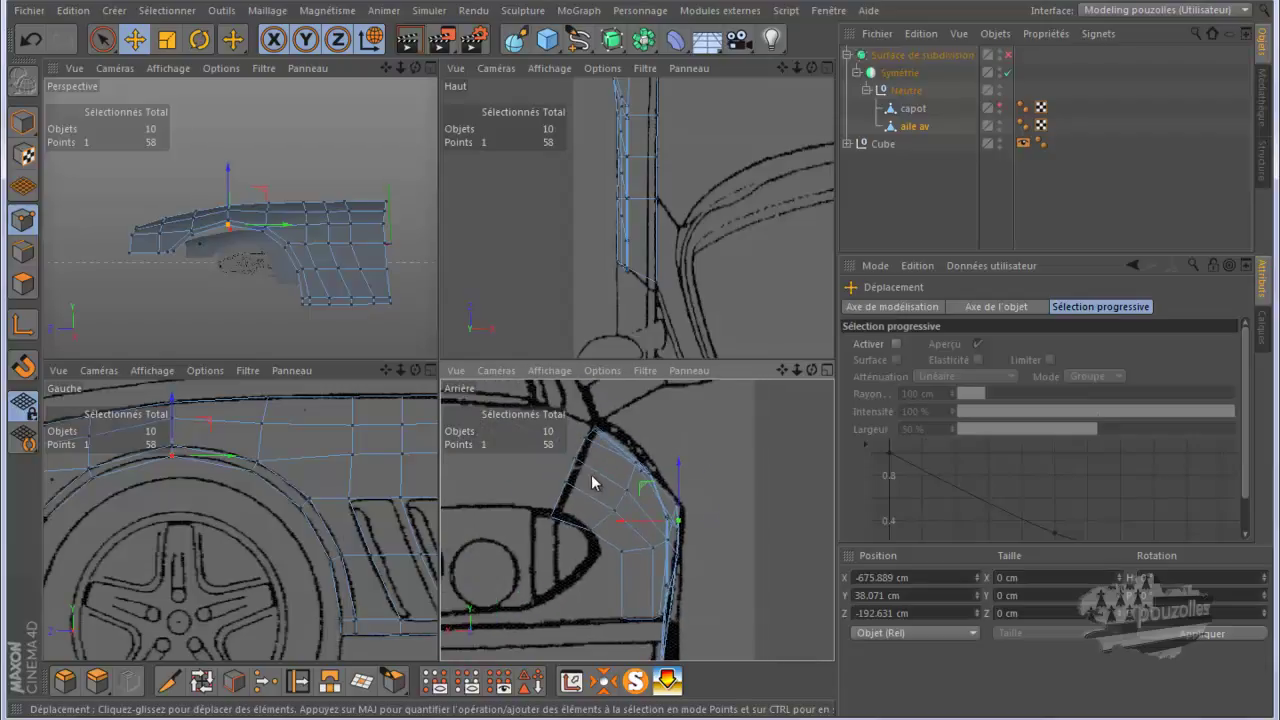
In the top view, move the wheel-arch point ahead of the arch's peak to X about -667 cm, following the fender's outer contour
middle_click(549, 262)
middle_click_drag(539, 282, 517, 415, "alt")
scroll(515, 414, "down", 4)
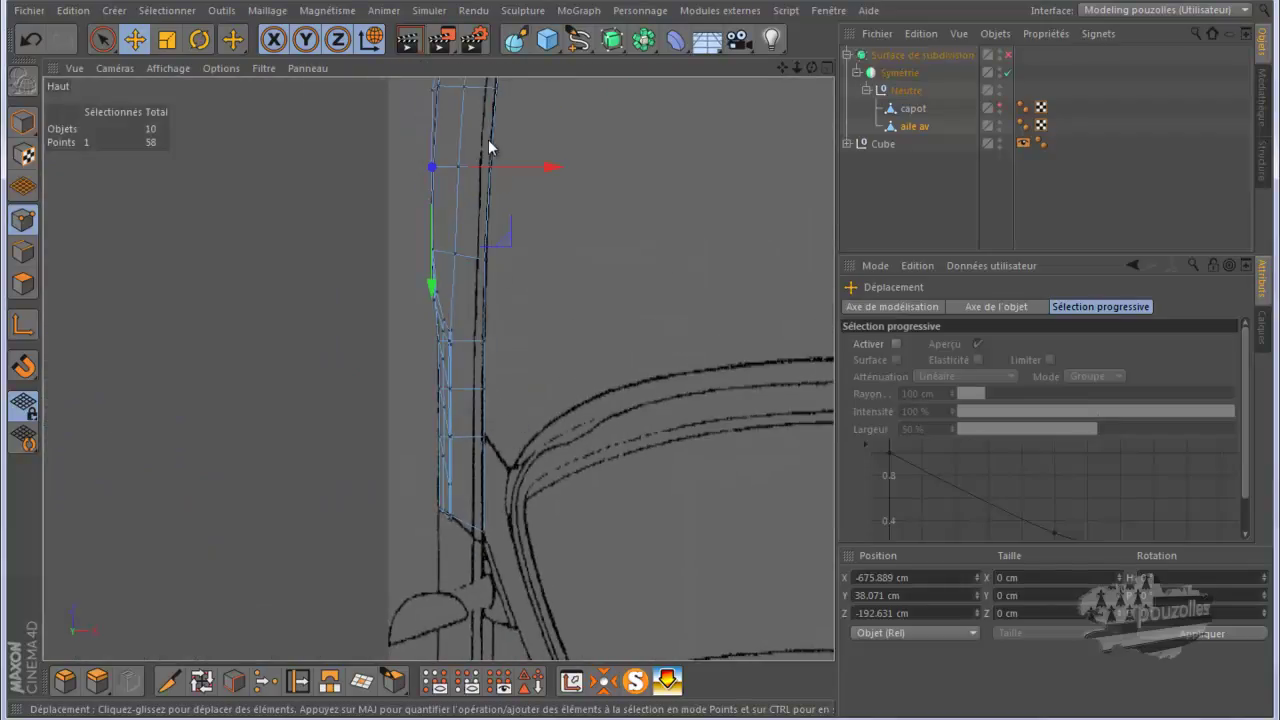
scroll(437, 217, "down", 2)
scroll(398, 126, "up", 2)
scroll(407, 139, "up", 5)
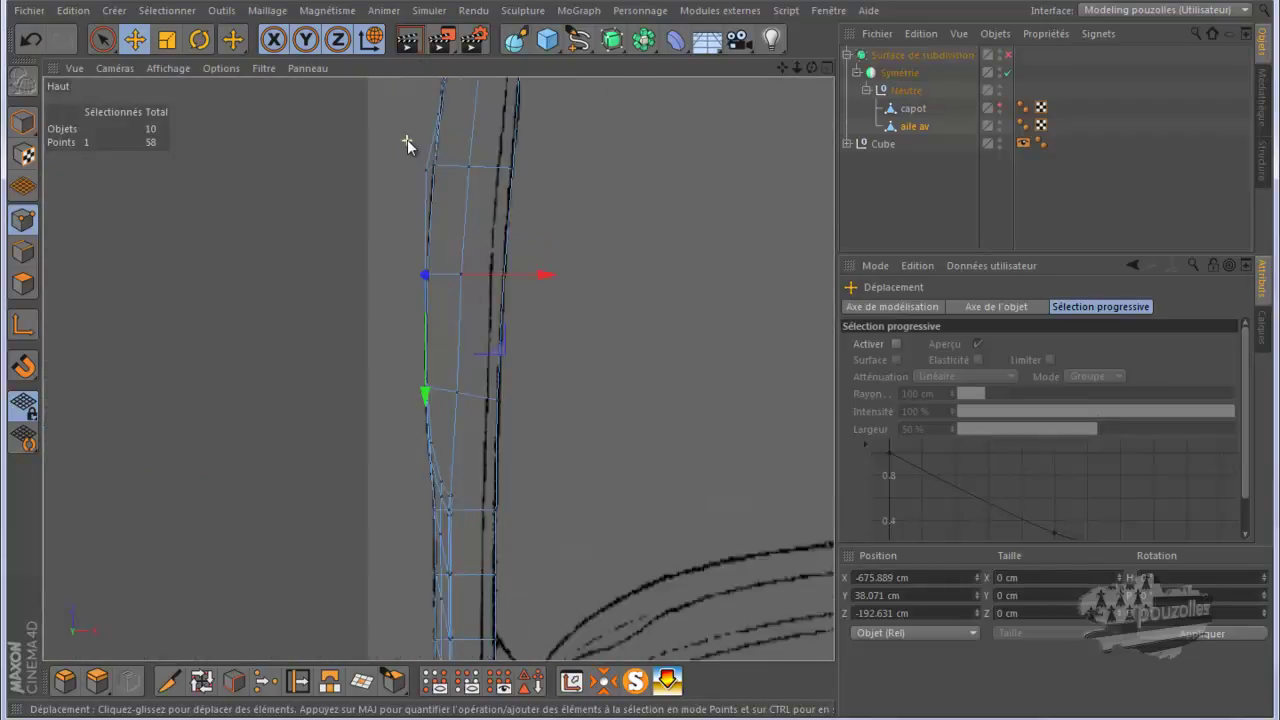
left_click(452, 190)
left_click_drag(490, 189, 499, 195)
left_click_drag(501, 197, 500, 198)
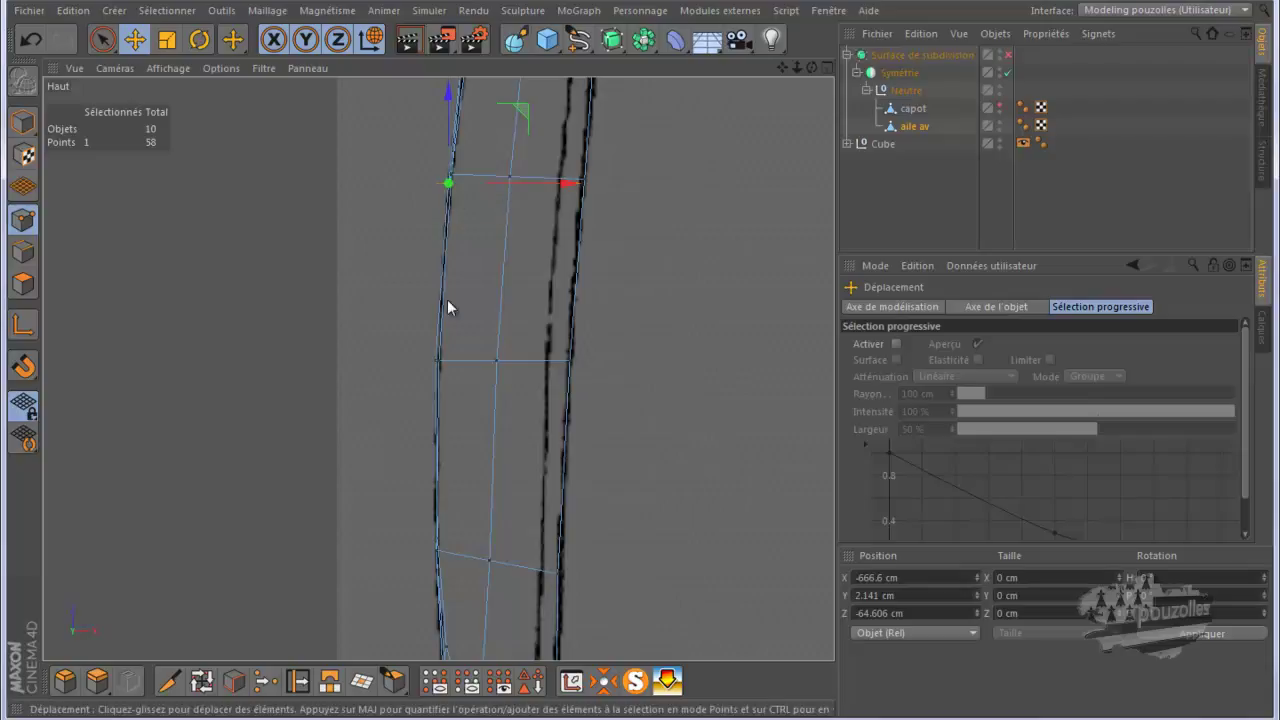
scroll(400, 408, "down", 5)
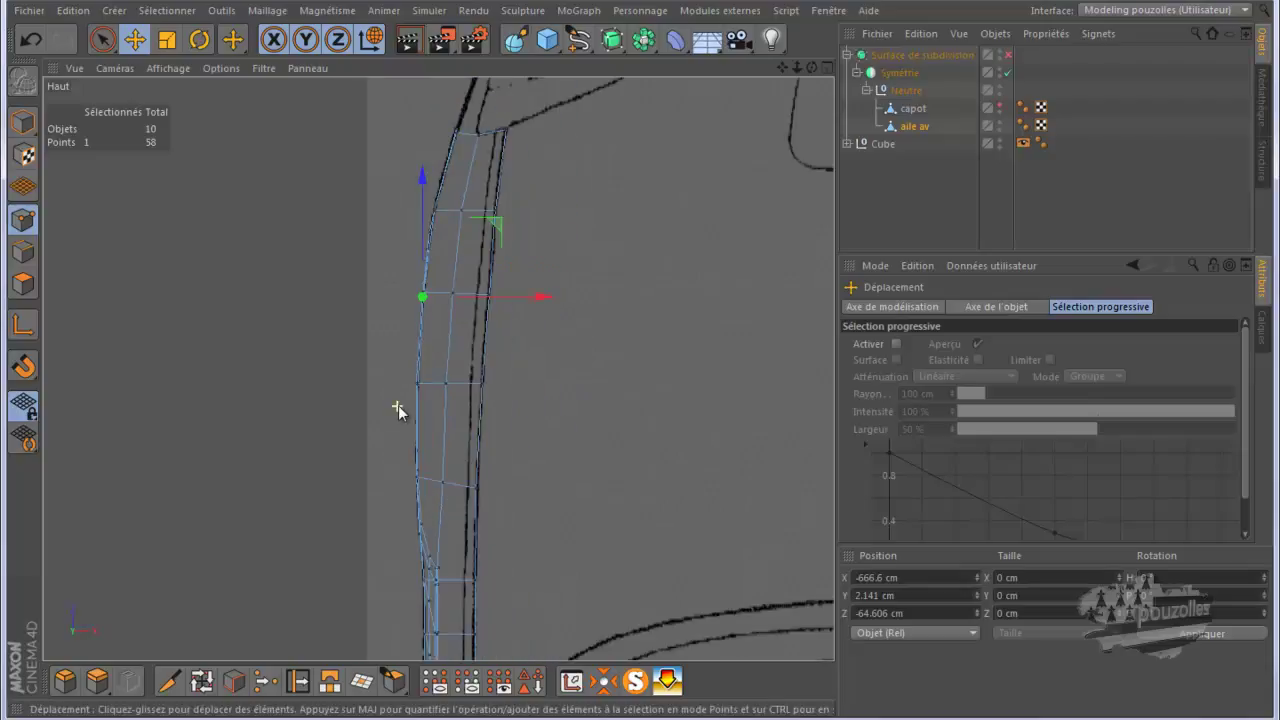
Select the fender's front vertical edge below the headlight in the side view
middle_click(357, 420)
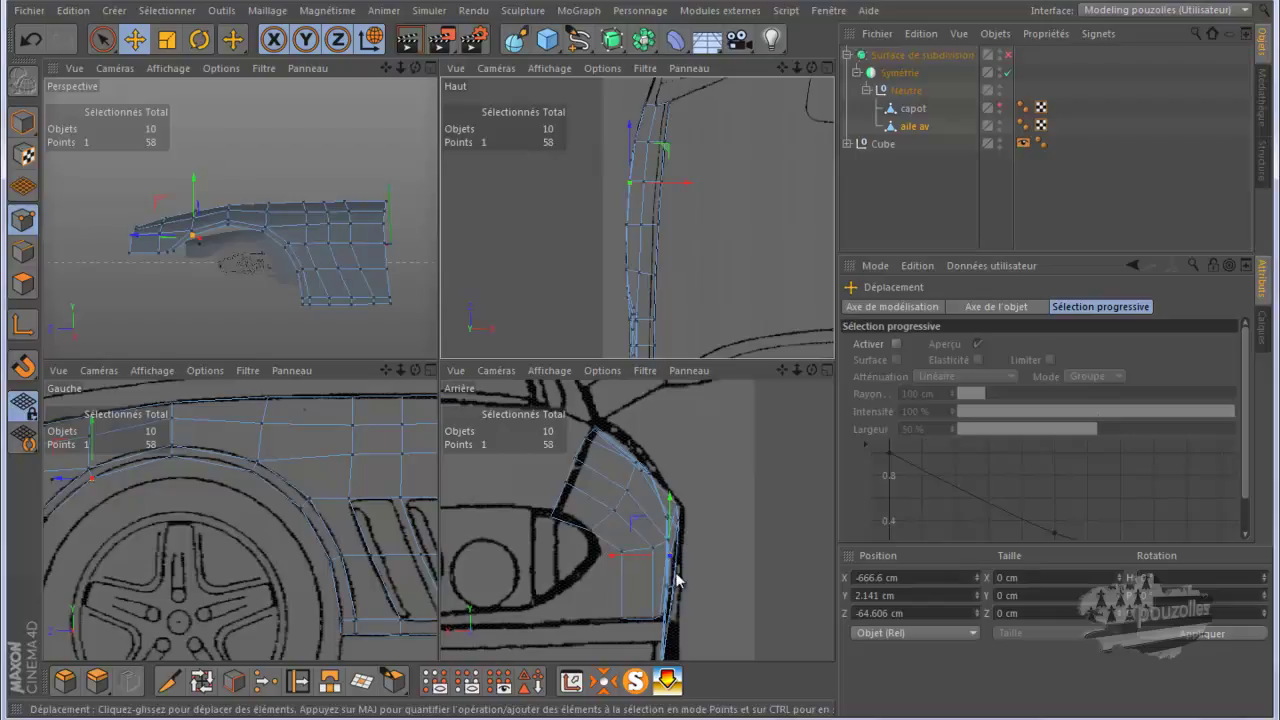
middle_click(554, 184)
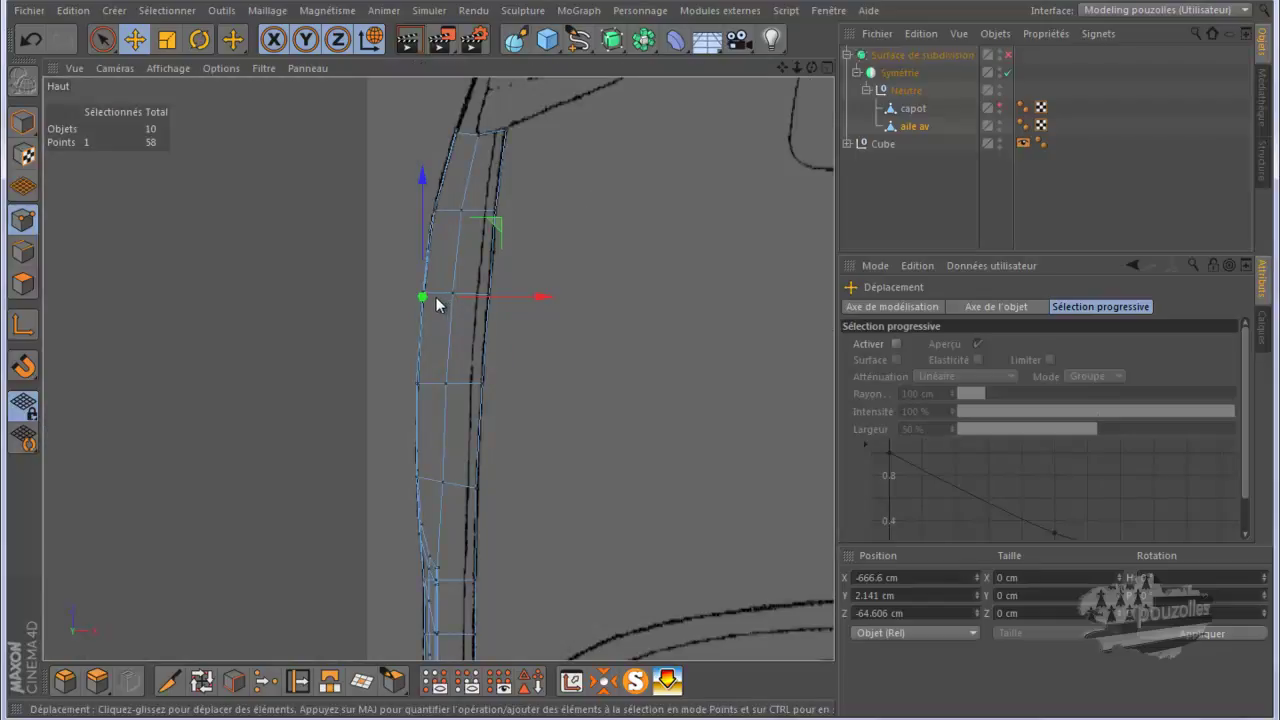
middle_click(319, 421)
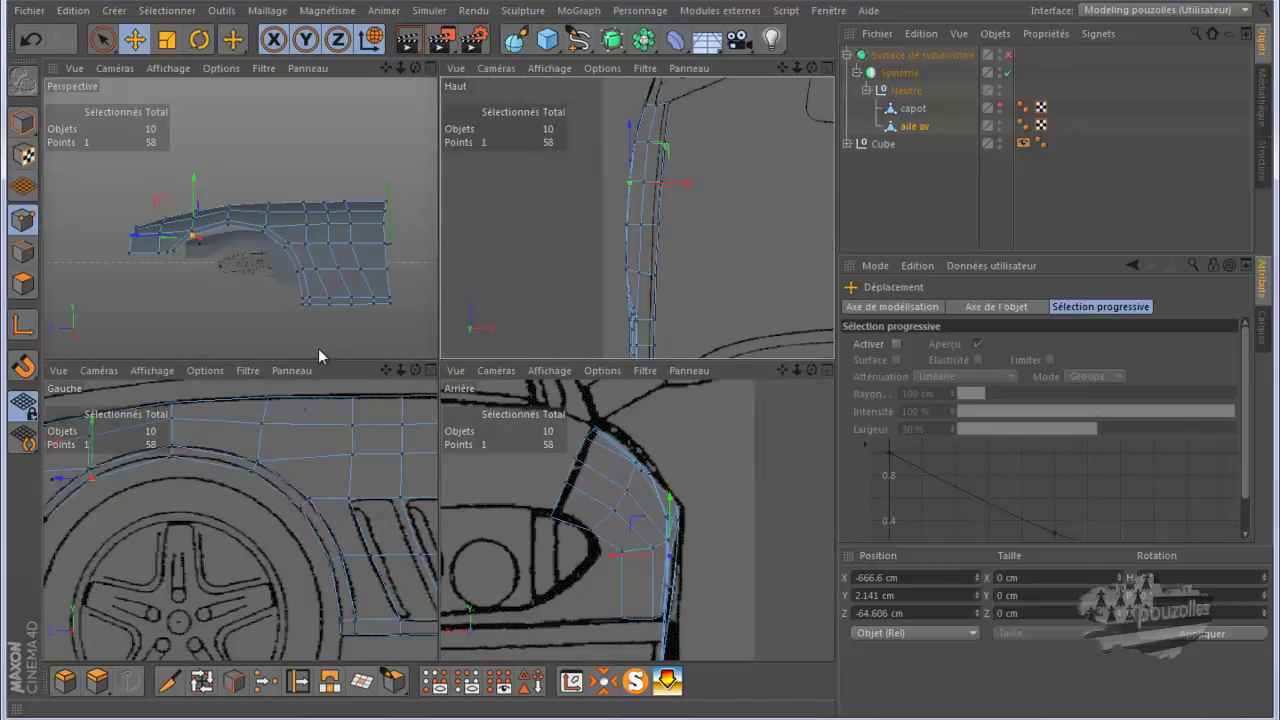
middle_click(299, 316)
mouse_move(641, 362)
left_mouse_down()
mouse_move(657, 365)
mouse_move(606, 366)
mouse_move(640, 361)
left_mouse_up()
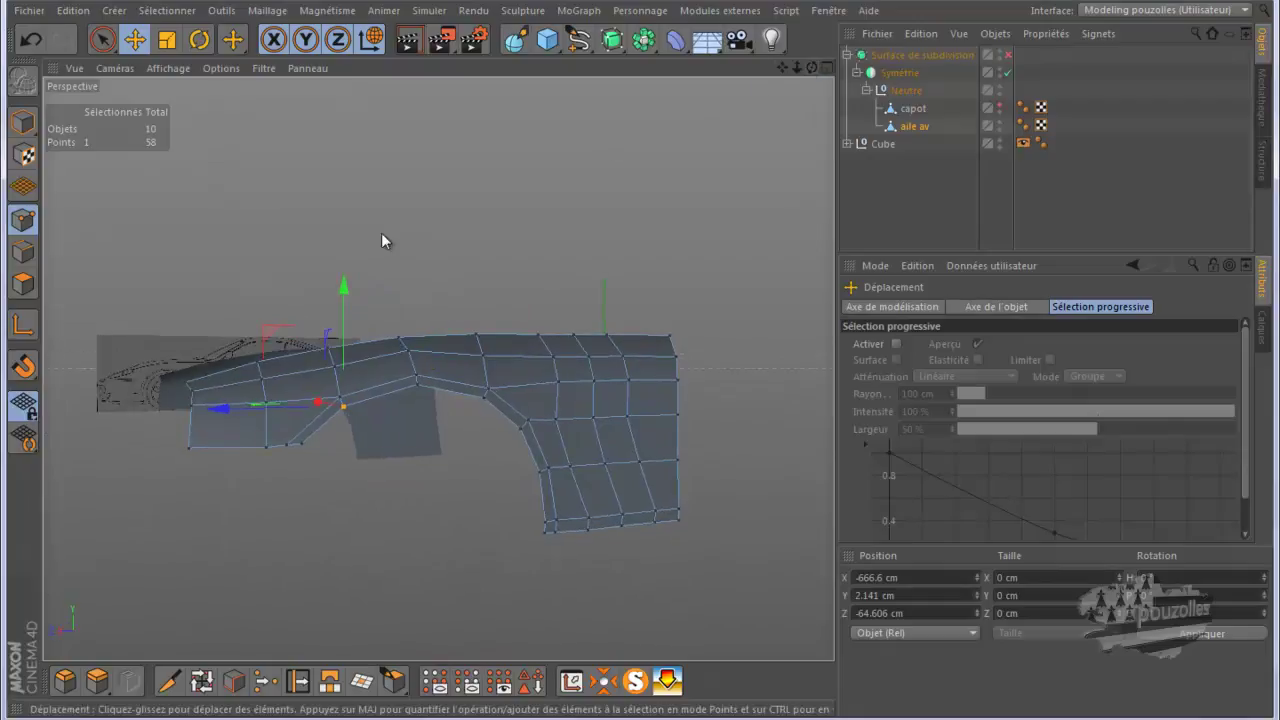
middle_click(171, 432)
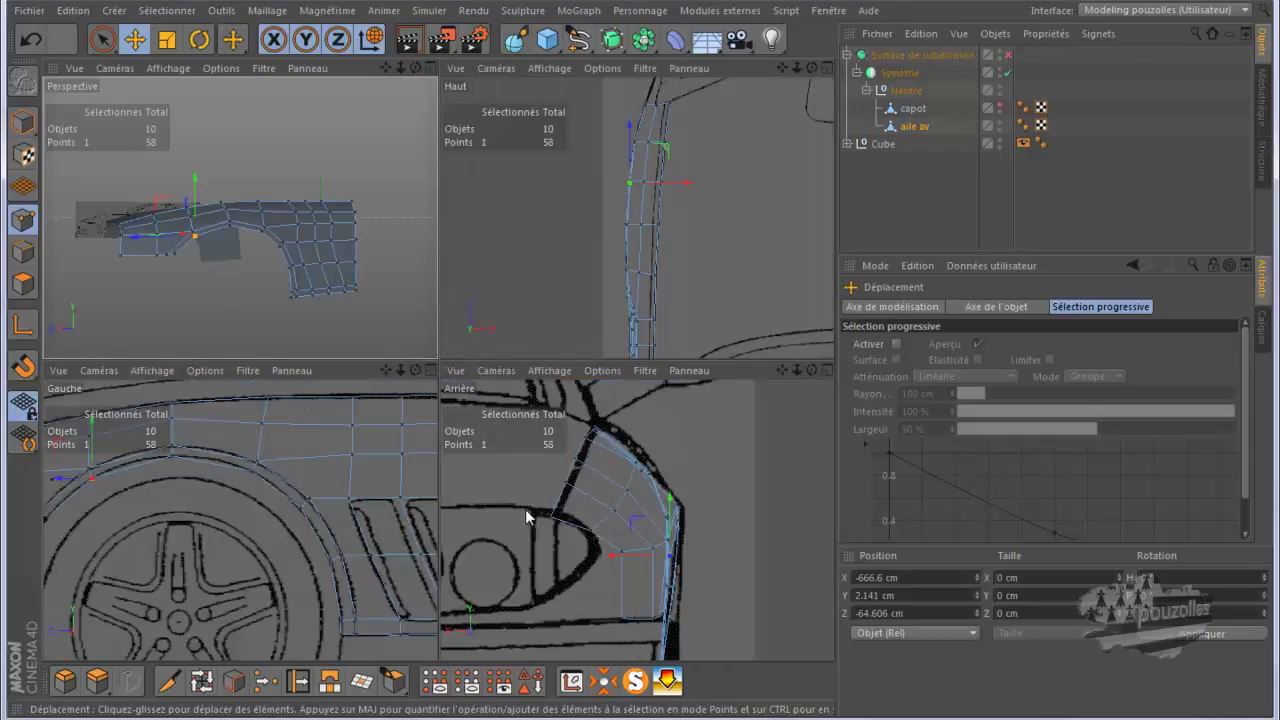
middle_click(339, 486)
scroll(600, 420, "down", 5)
scroll(313, 293, "up", 8)
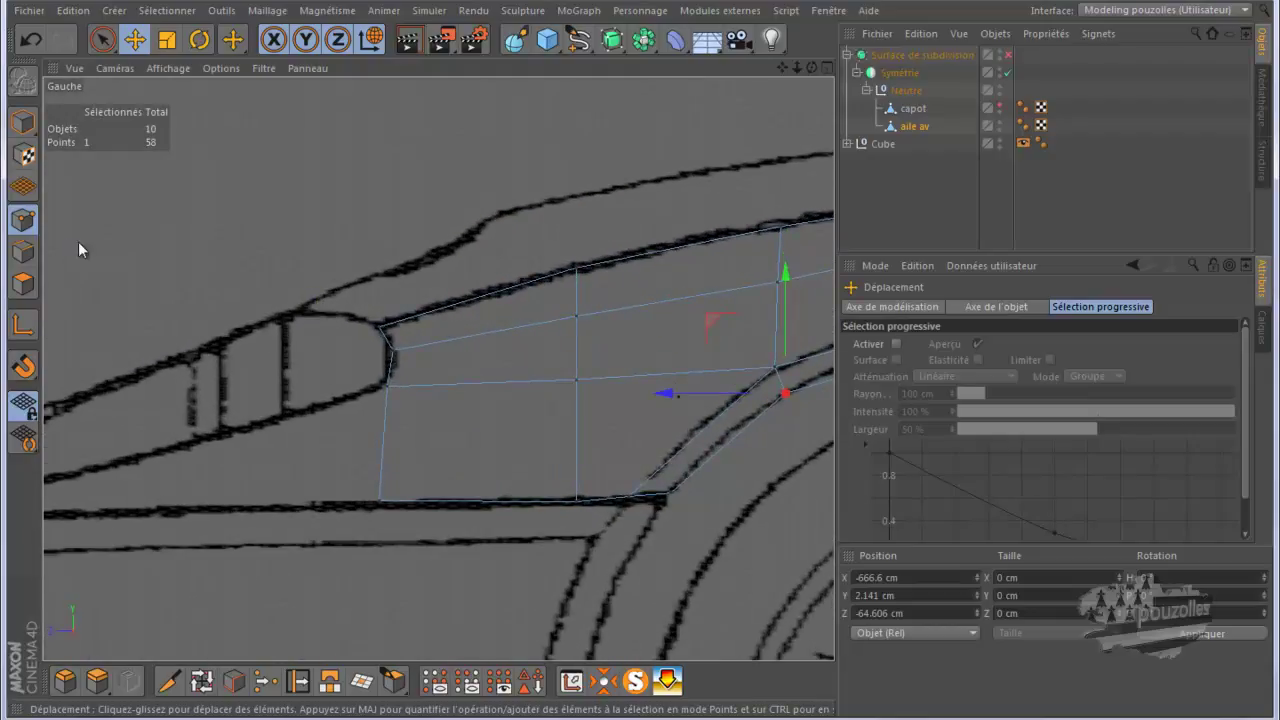
left_click(25, 252)
left_click(383, 446)
middle_click(235, 438)
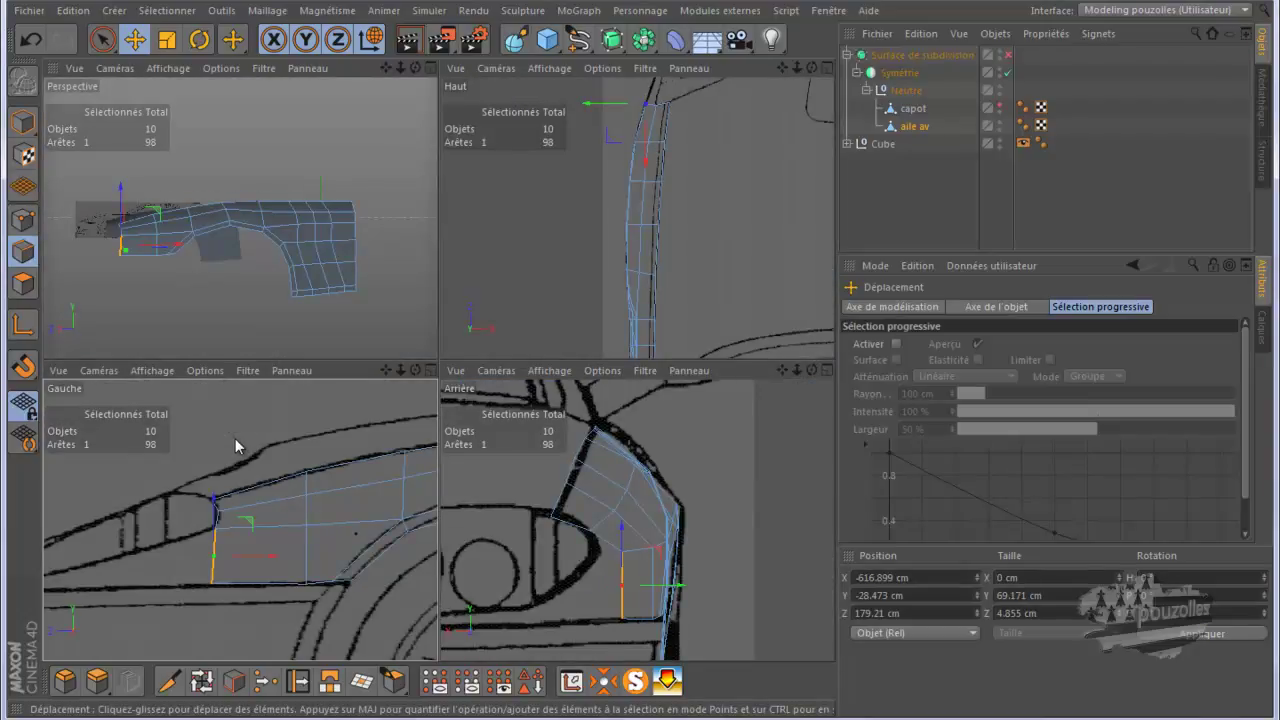
Move the upper point of the fender's front vertical edge toward the headlight to X about -612 cm
left_click(23, 220)
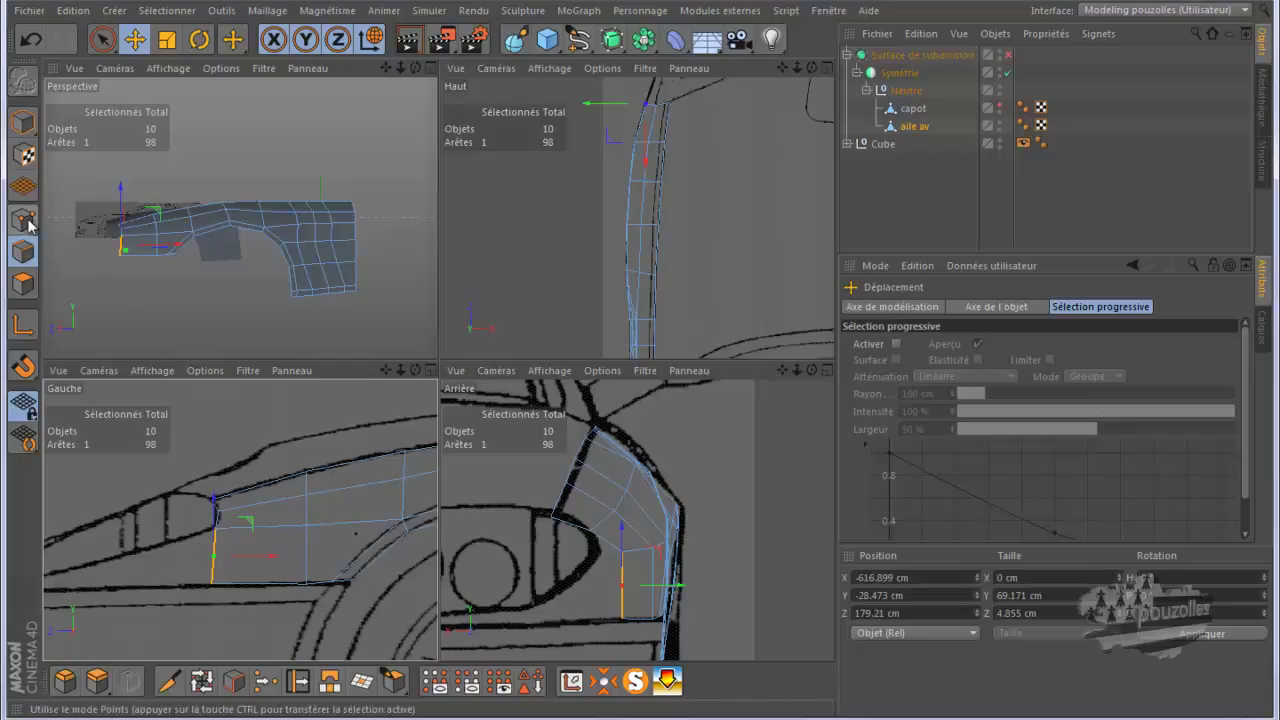
left_click(622, 551)
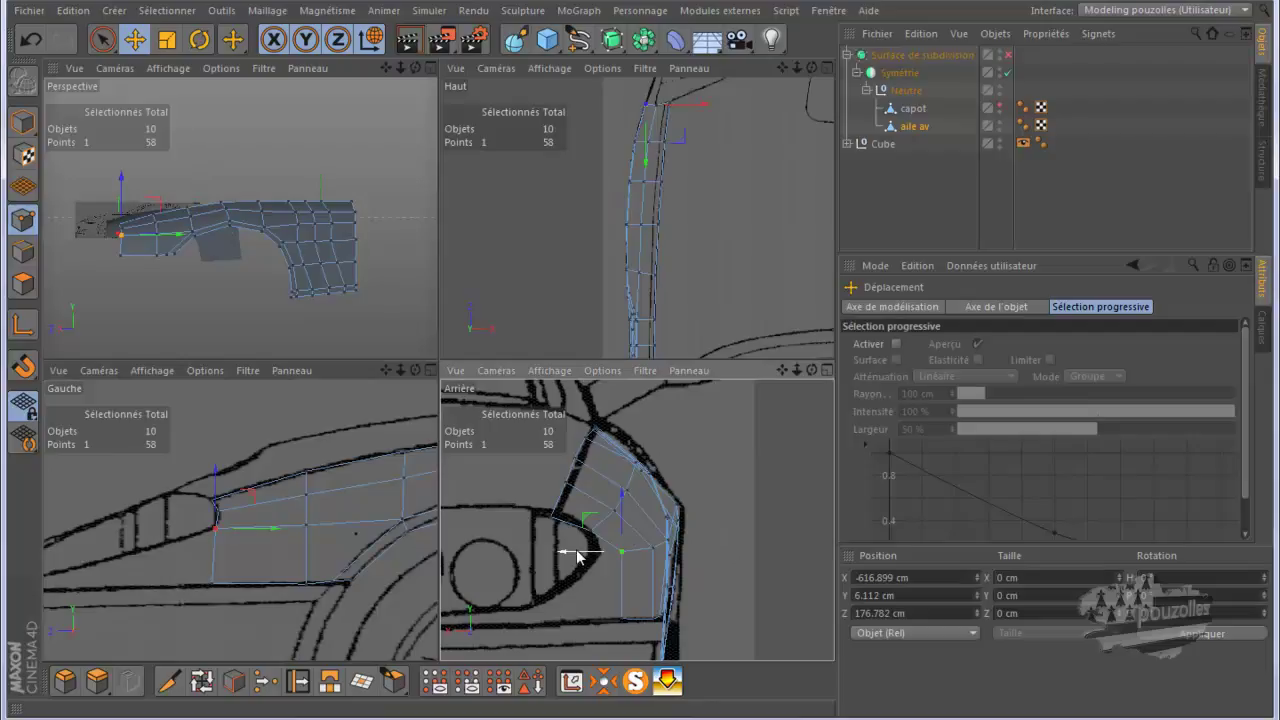
left_click_drag(416, 67, 439, 361)
scroll(266, 261, "up", 5)
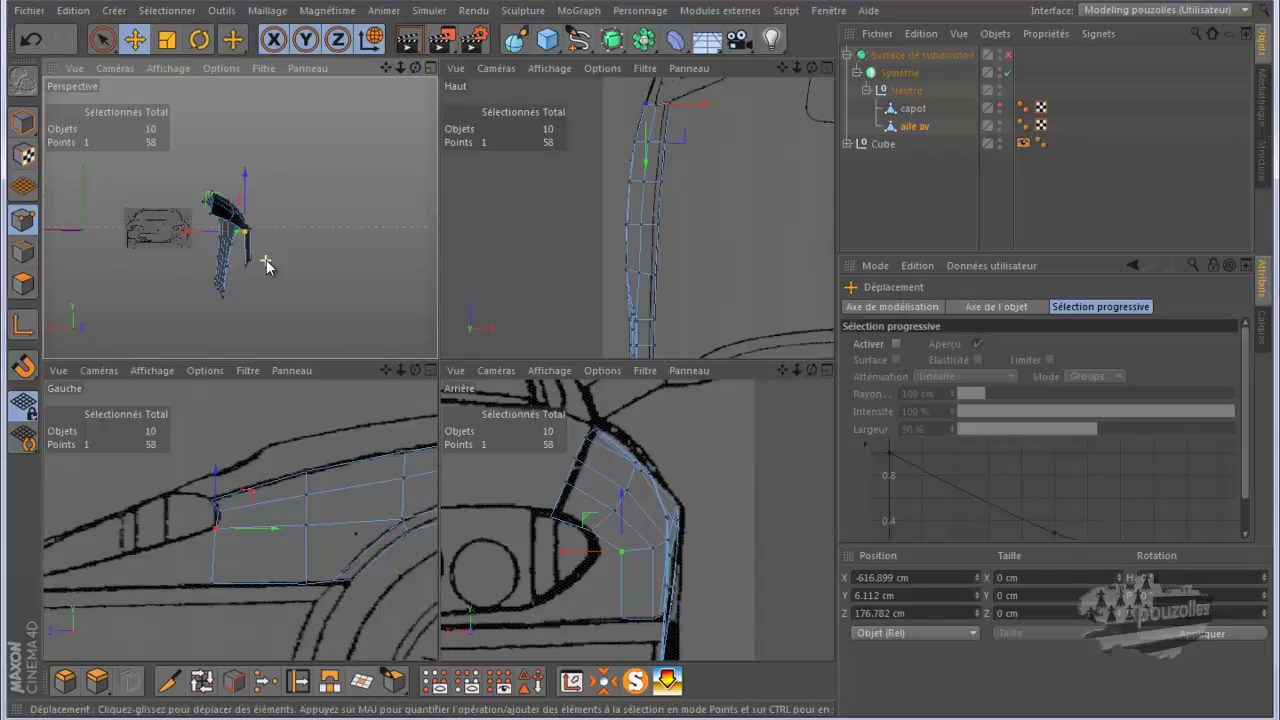
scroll(266, 263, "down", 2)
left_click_drag(417, 68, 436, 358)
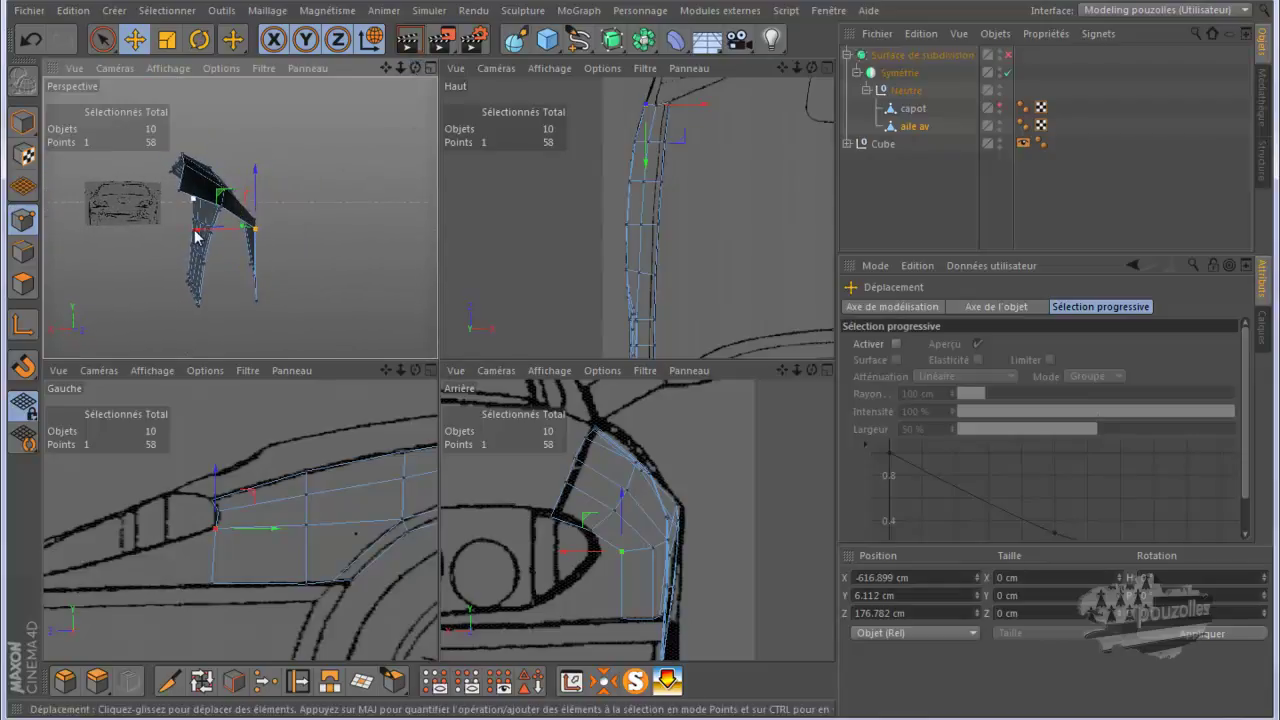
left_click_drag(197, 236, 193, 238)
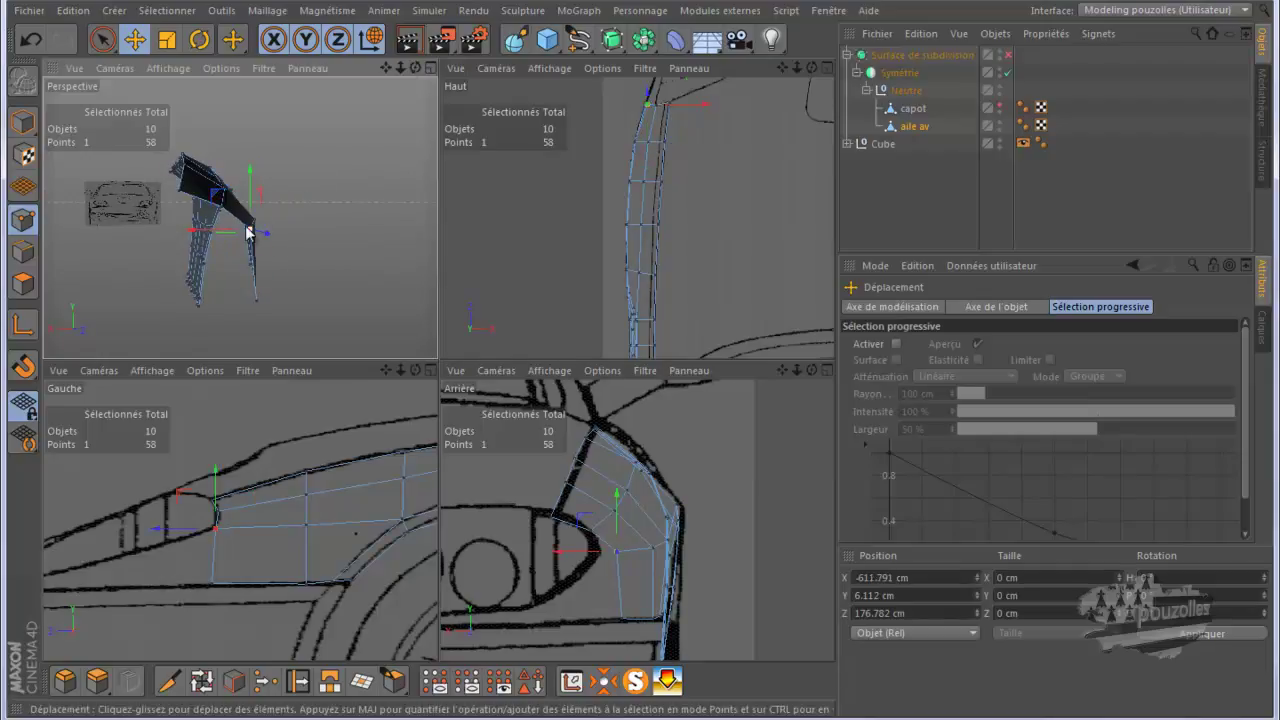
left_click_drag(414, 67, 437, 358)
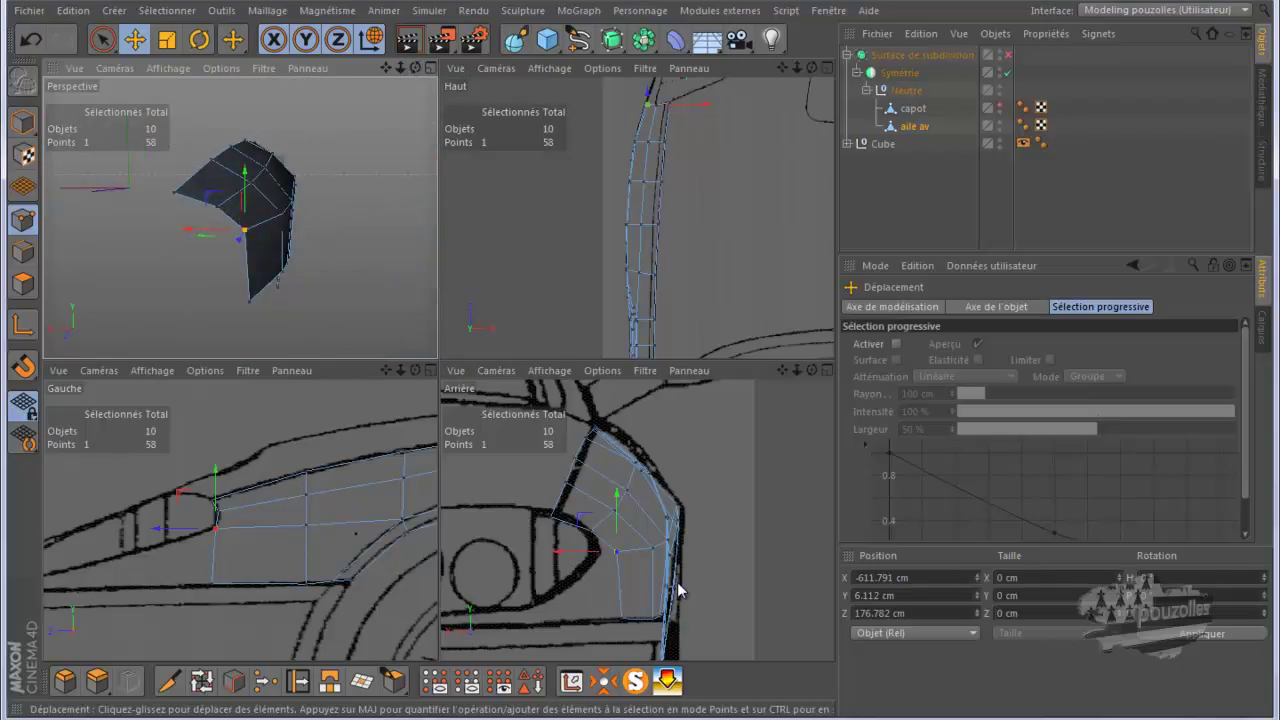
Extrude the fender's front vertical edge forward beneath the headlight to Z about 249 cm
middle_click(693, 548)
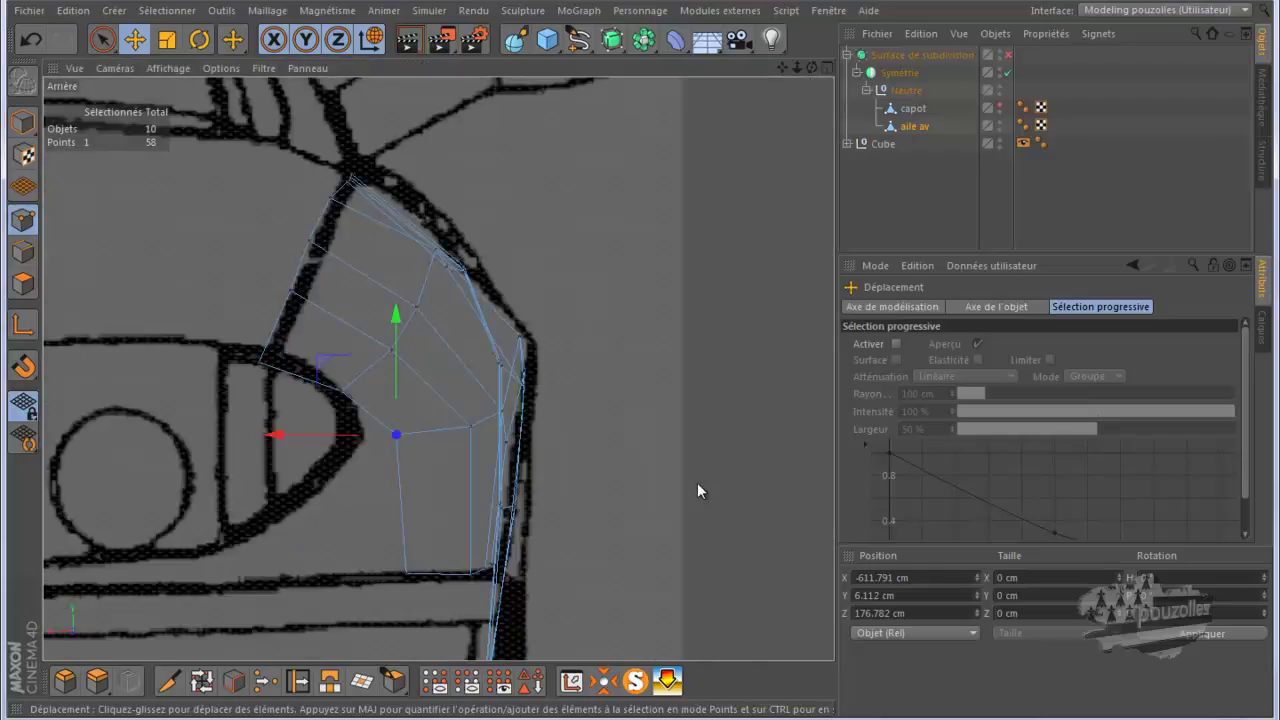
left_click(23, 252)
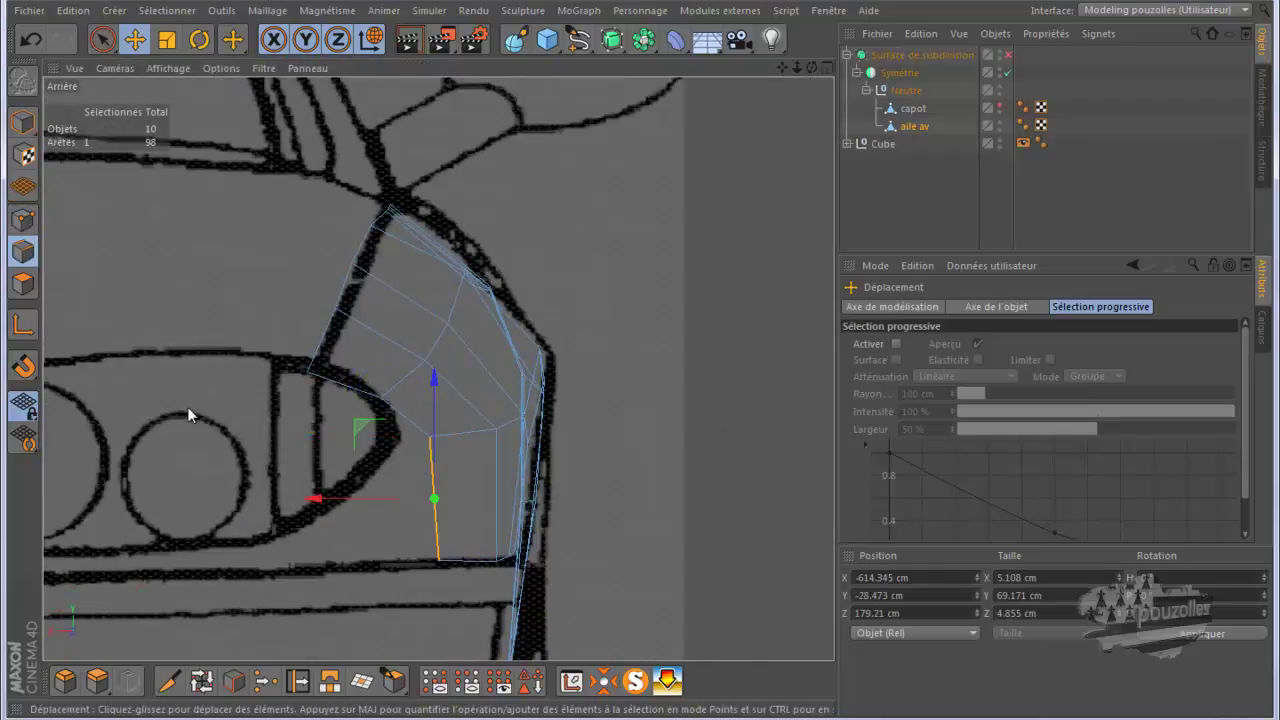
middle_click(257, 486)
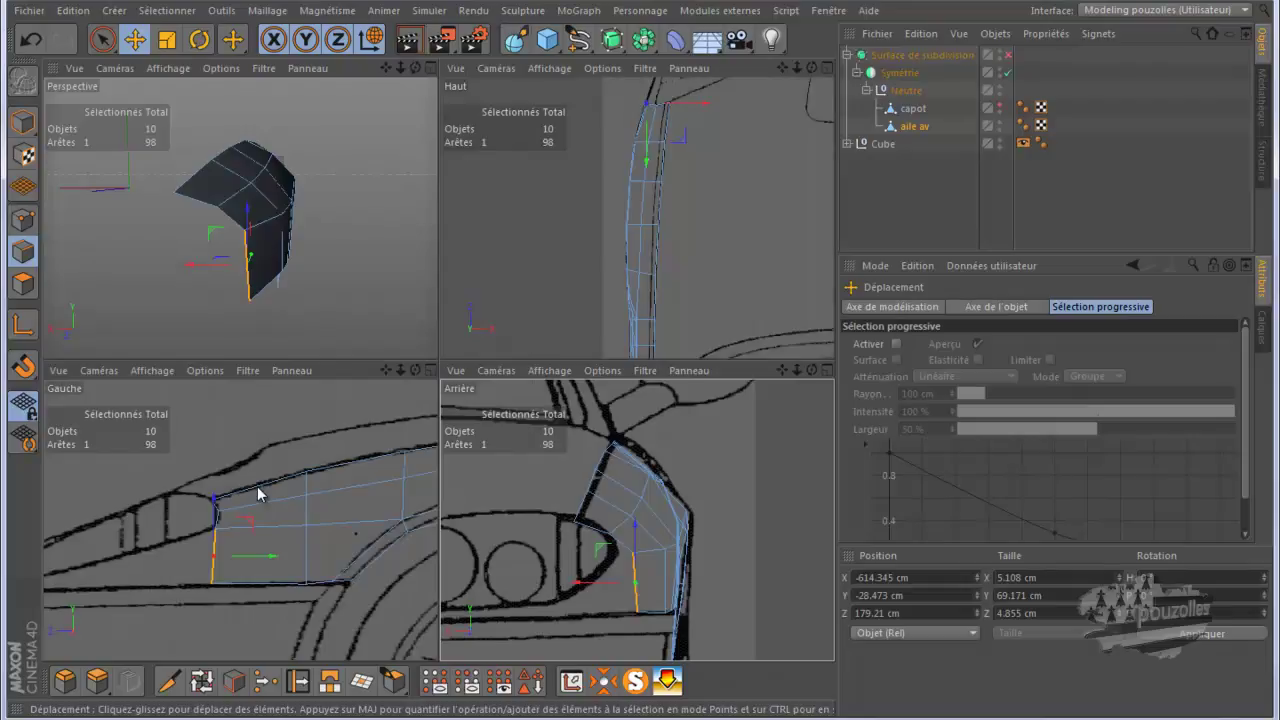
middle_click(257, 488)
scroll(479, 437, "down", 3)
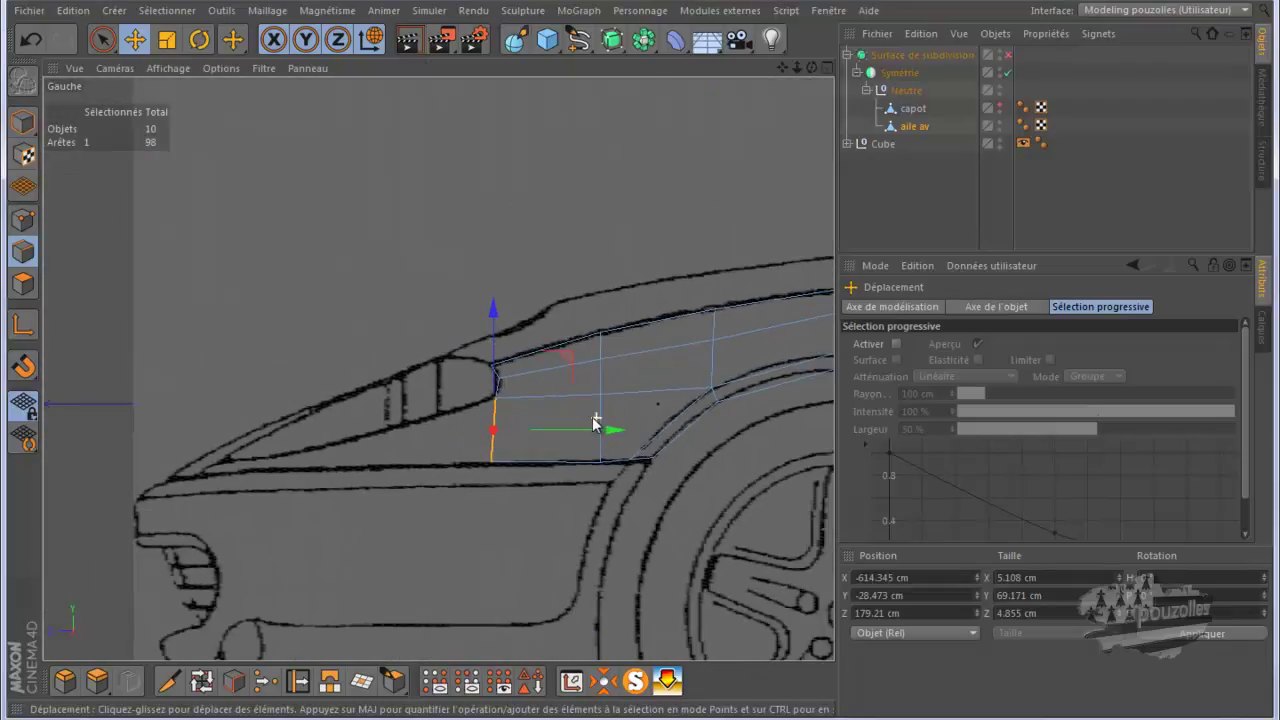
scroll(566, 425, "up", 3)
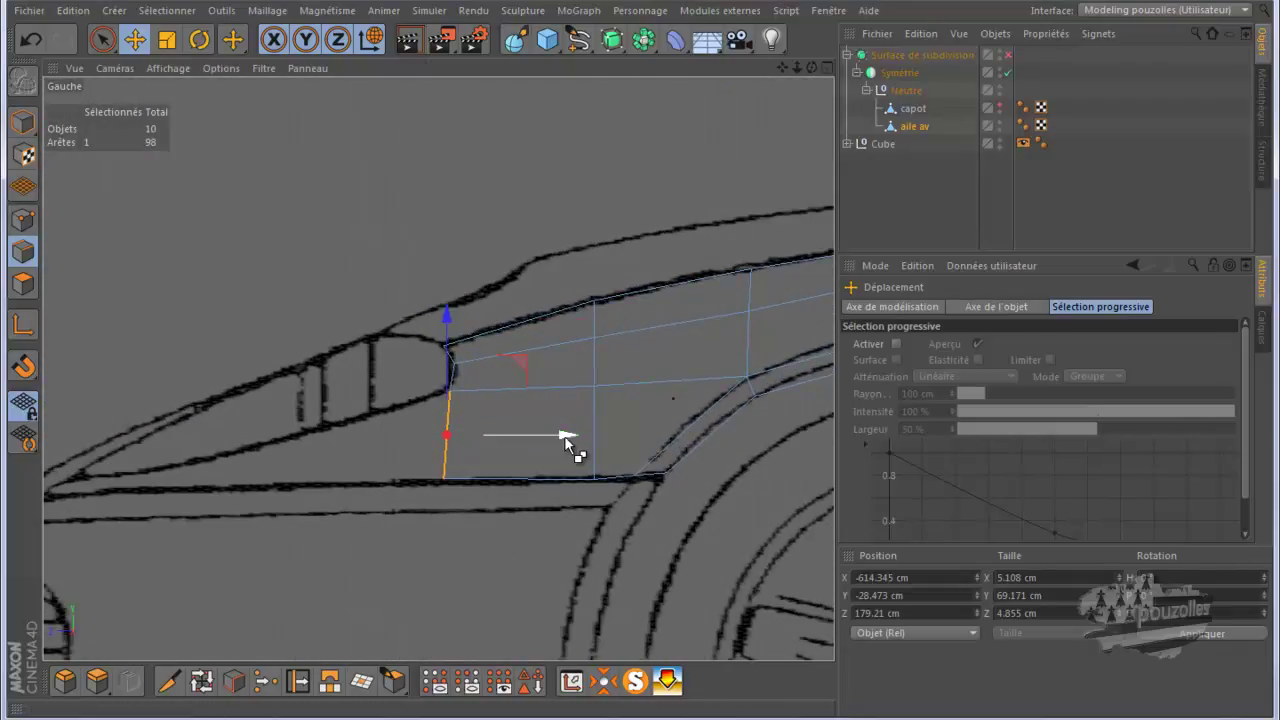
left_click_drag(565, 436, 479, 470)
middle_click(206, 410)
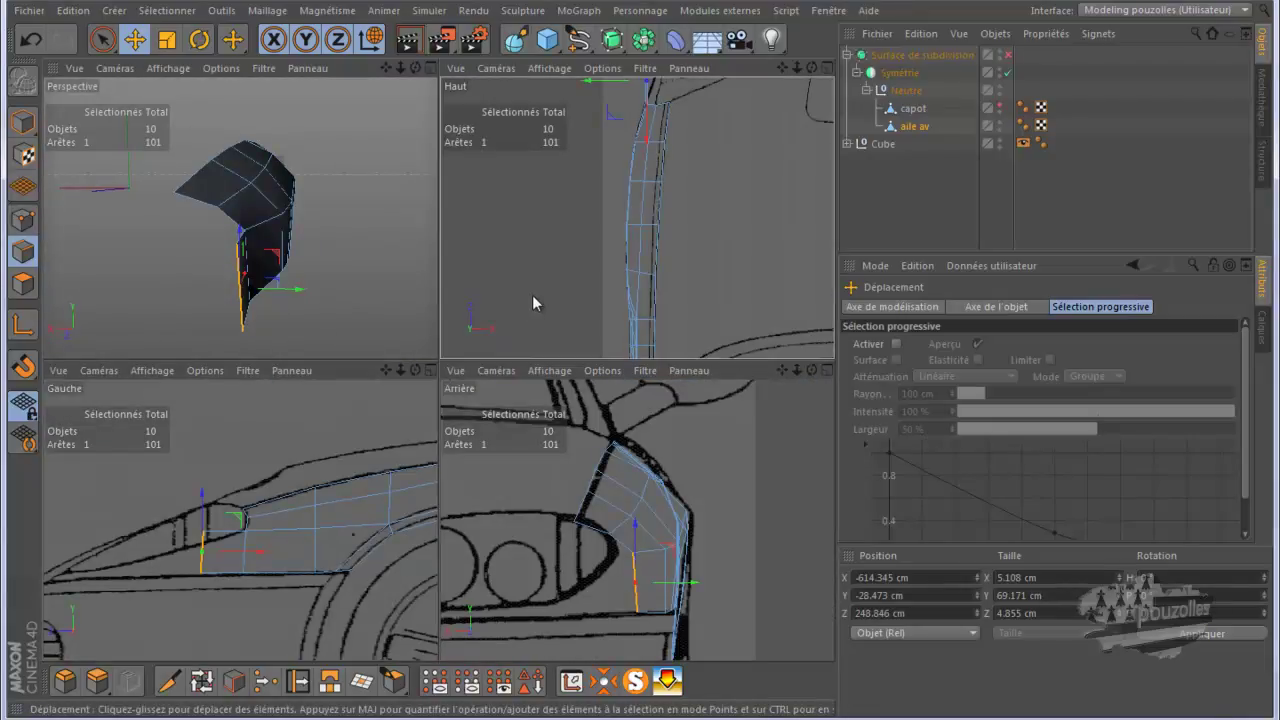
In the top view, move the extruded front edge inward to X about -586 cm, following the fender's outer contour
middle_click(532, 297)
scroll(531, 299, "down", 4)
scroll(509, 215, "up", 4)
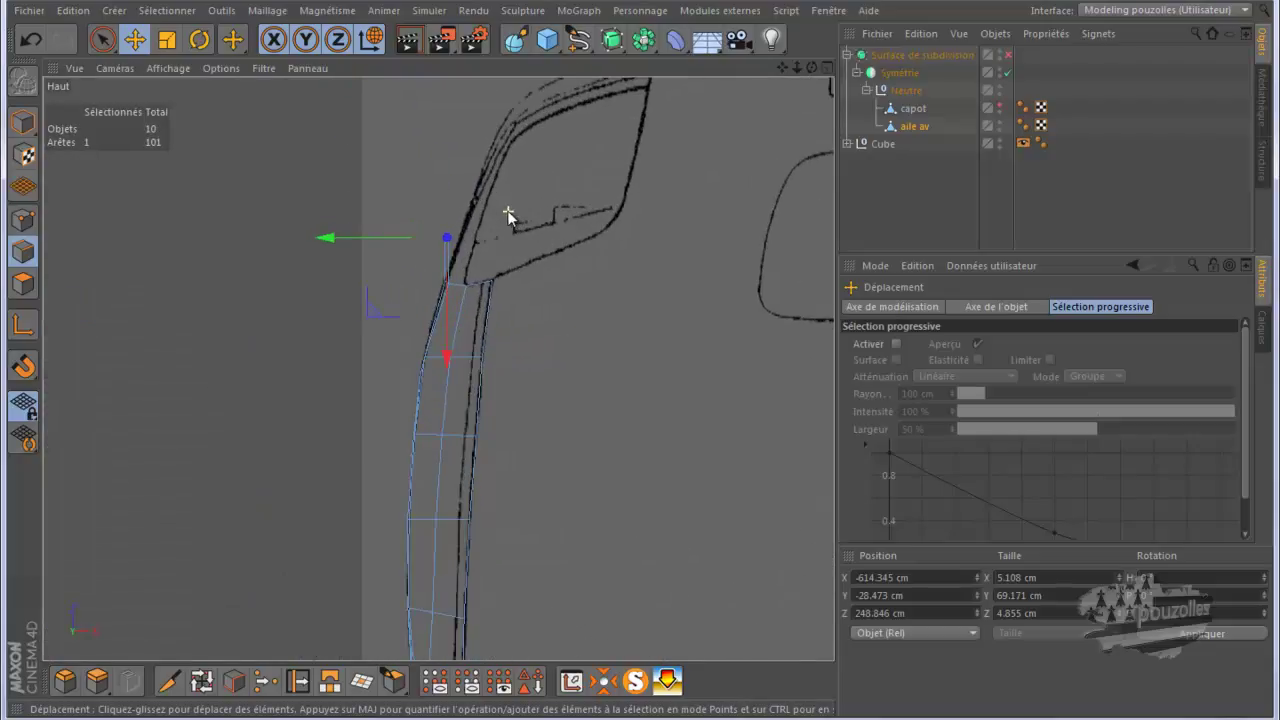
scroll(493, 218, "up", 3)
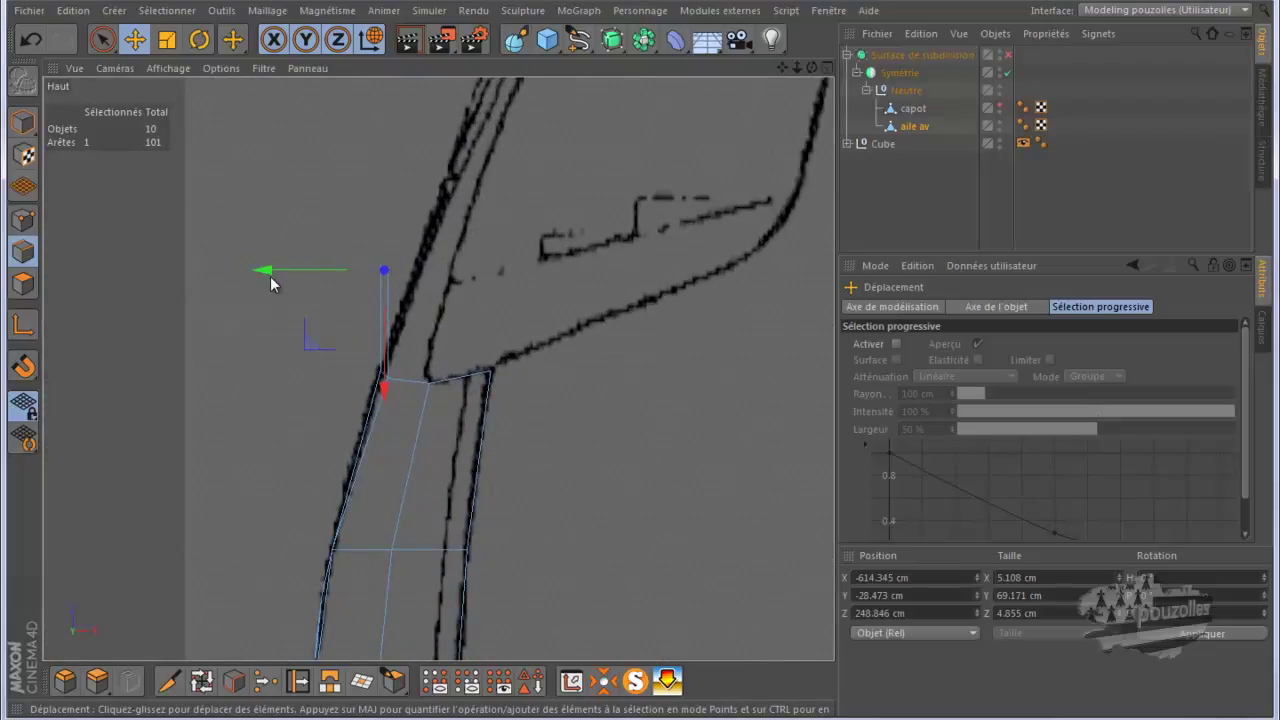
left_click_drag(266, 273, 309, 294)
Move the upper point of the extruded front edge inward to X about -570 cm, onto the headlight's outline in the top view
left_click(102, 42)
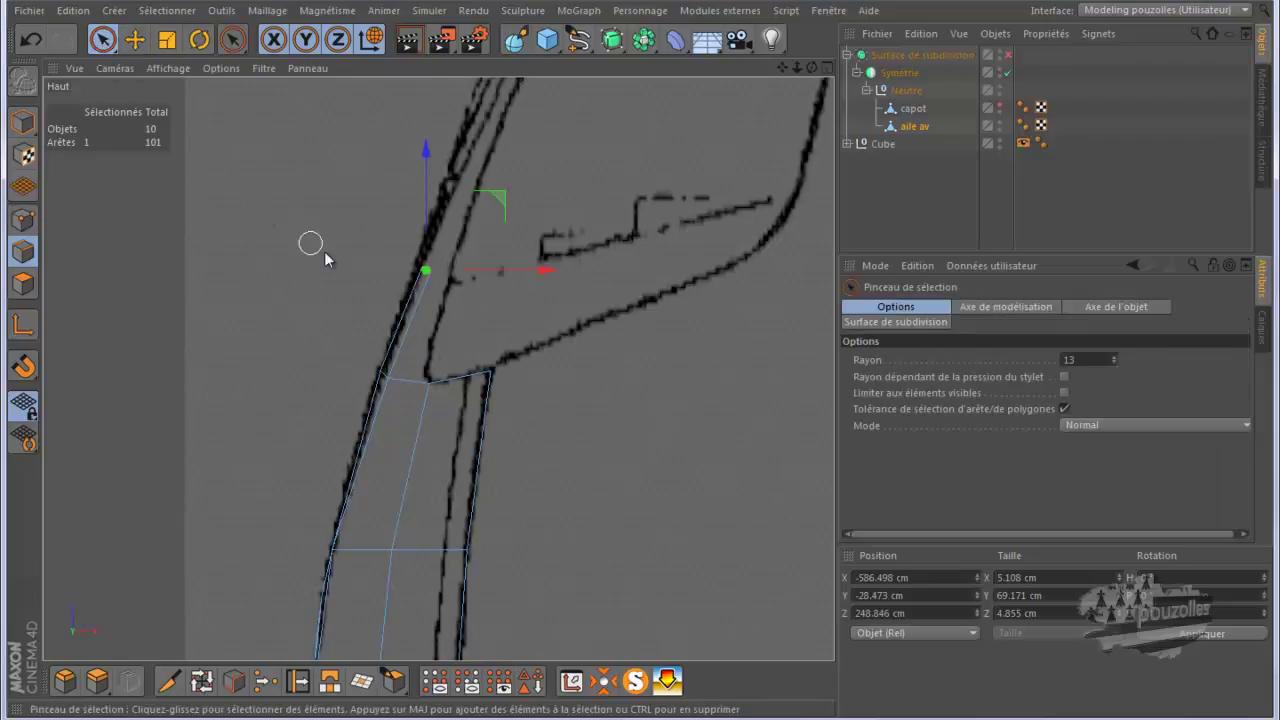
left_click(435, 307)
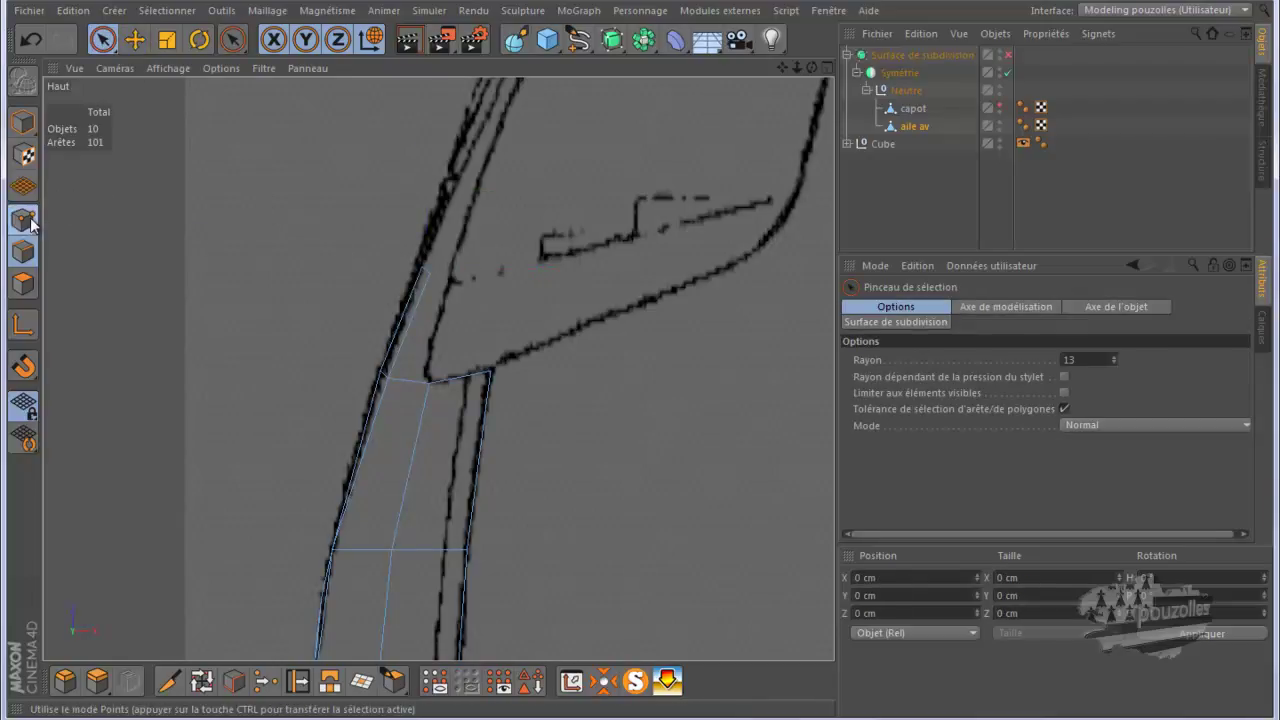
left_click(24, 220)
left_click(432, 282)
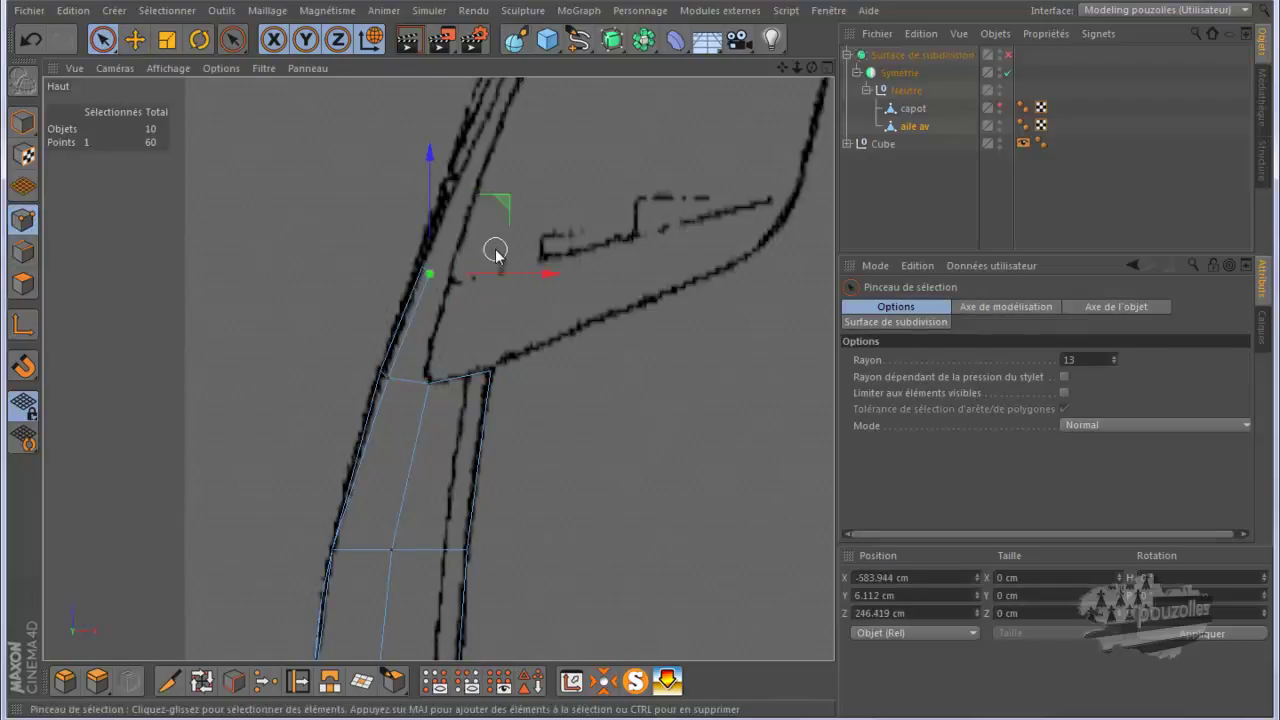
left_click_drag(509, 272, 530, 276)
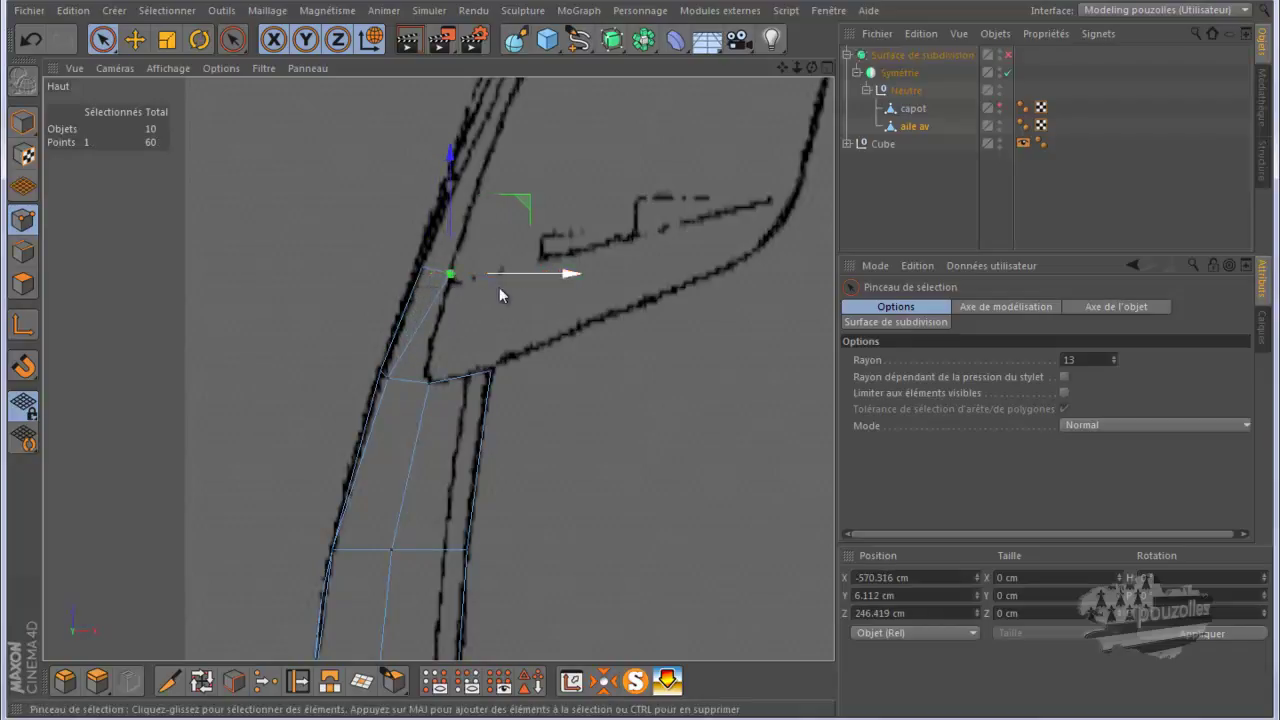
In the top view, move the fender point at the headlight's rear lower corner to X about -598 cm and Z about 190 cm
left_click(404, 372)
left_click(400, 377)
left_click_drag(462, 313, 500, 290)
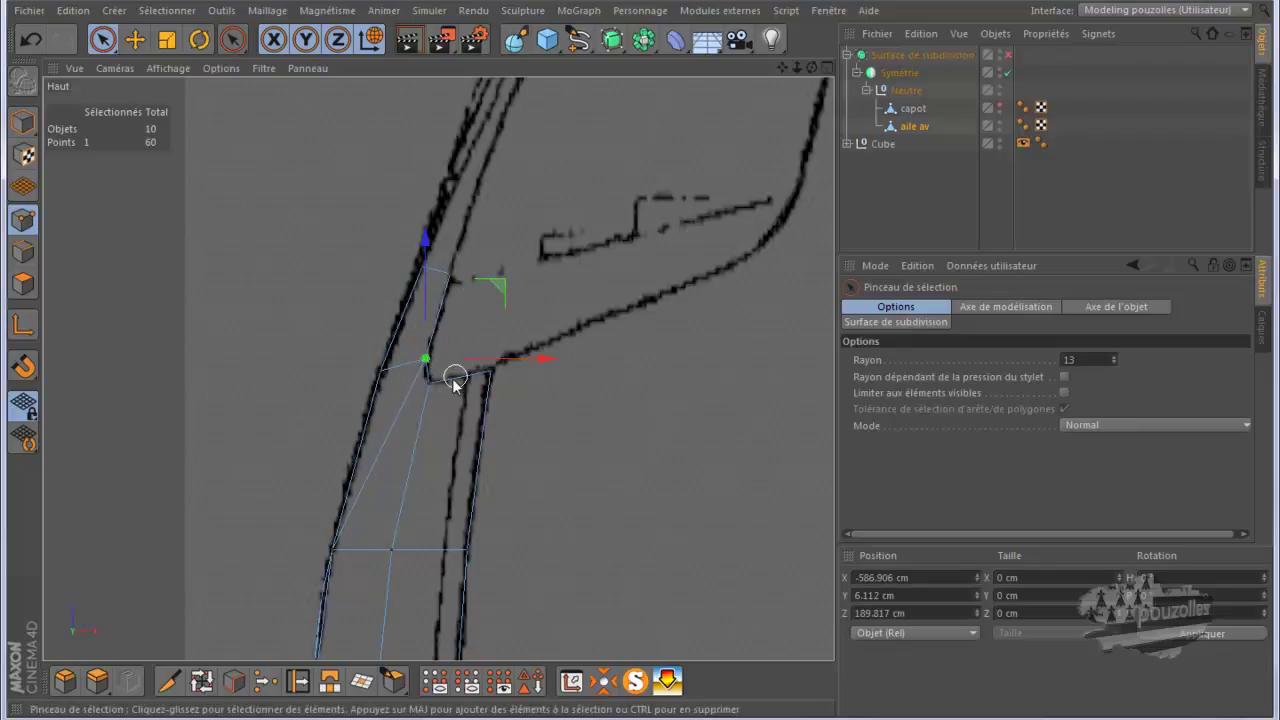
middle_click(254, 395)
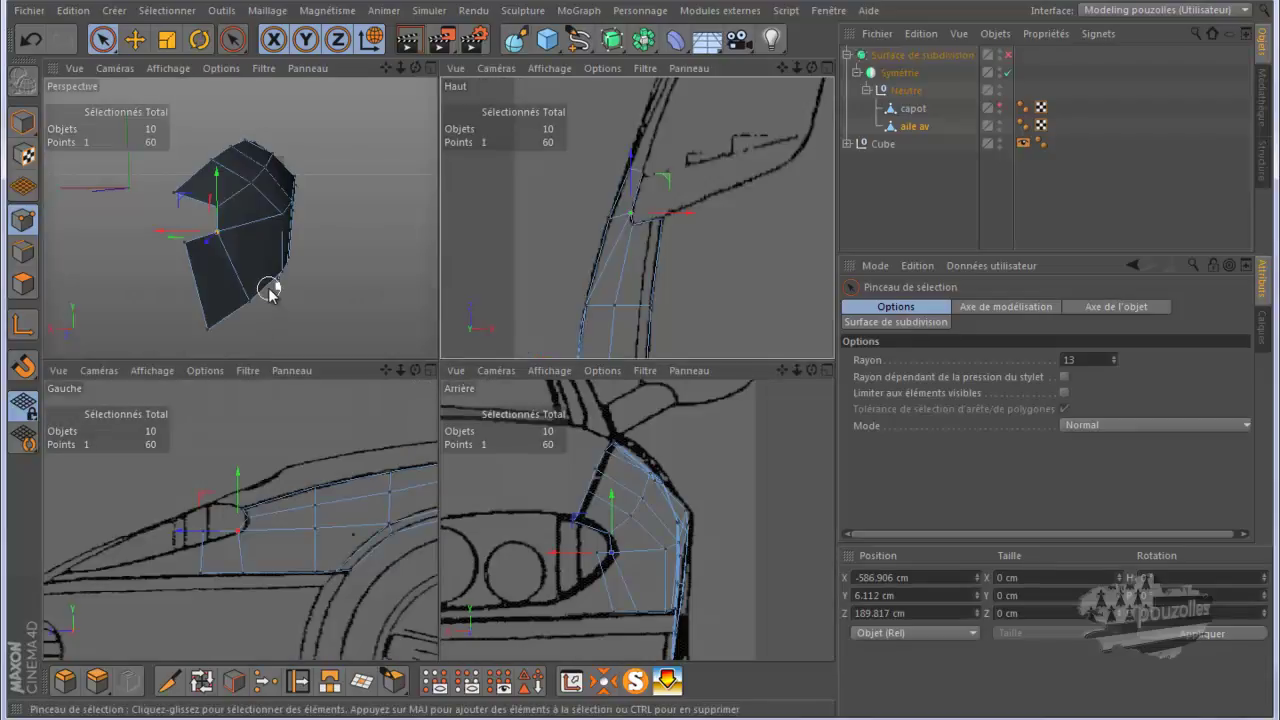
left_click_drag(416, 69, 440, 365)
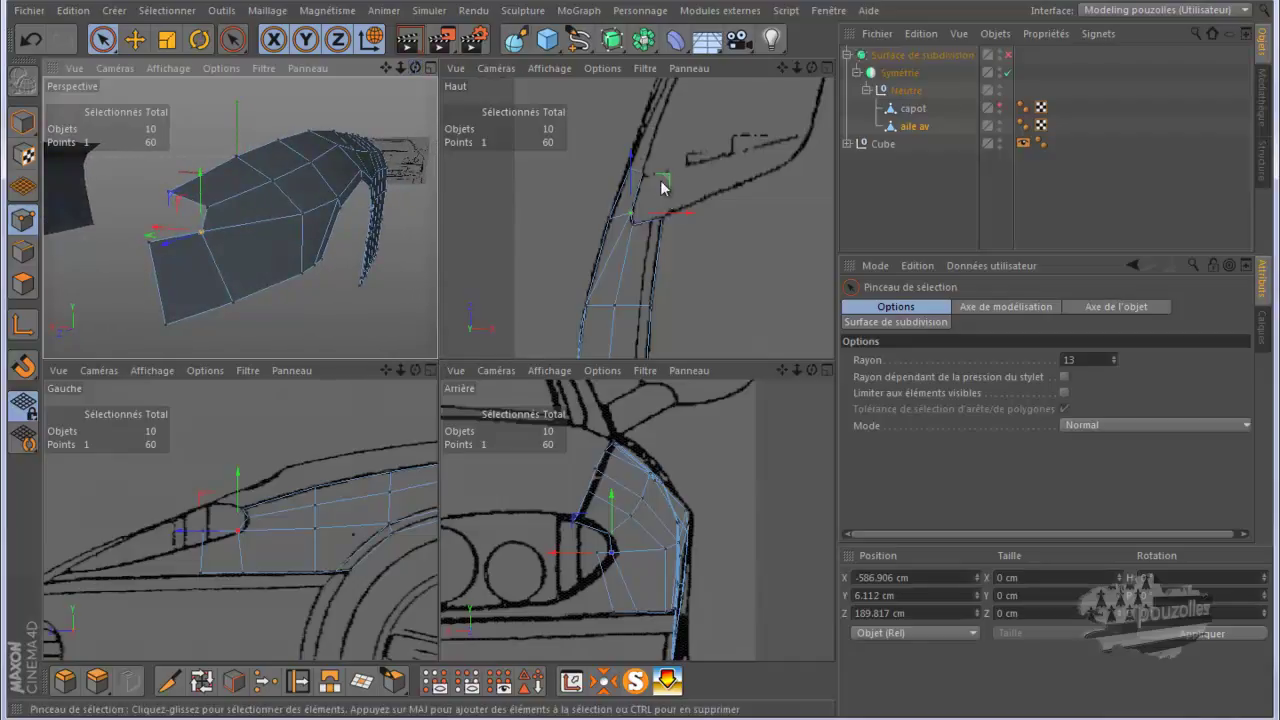
left_click_drag(690, 215, 677, 220)
left_click_drag(418, 70, 436, 359)
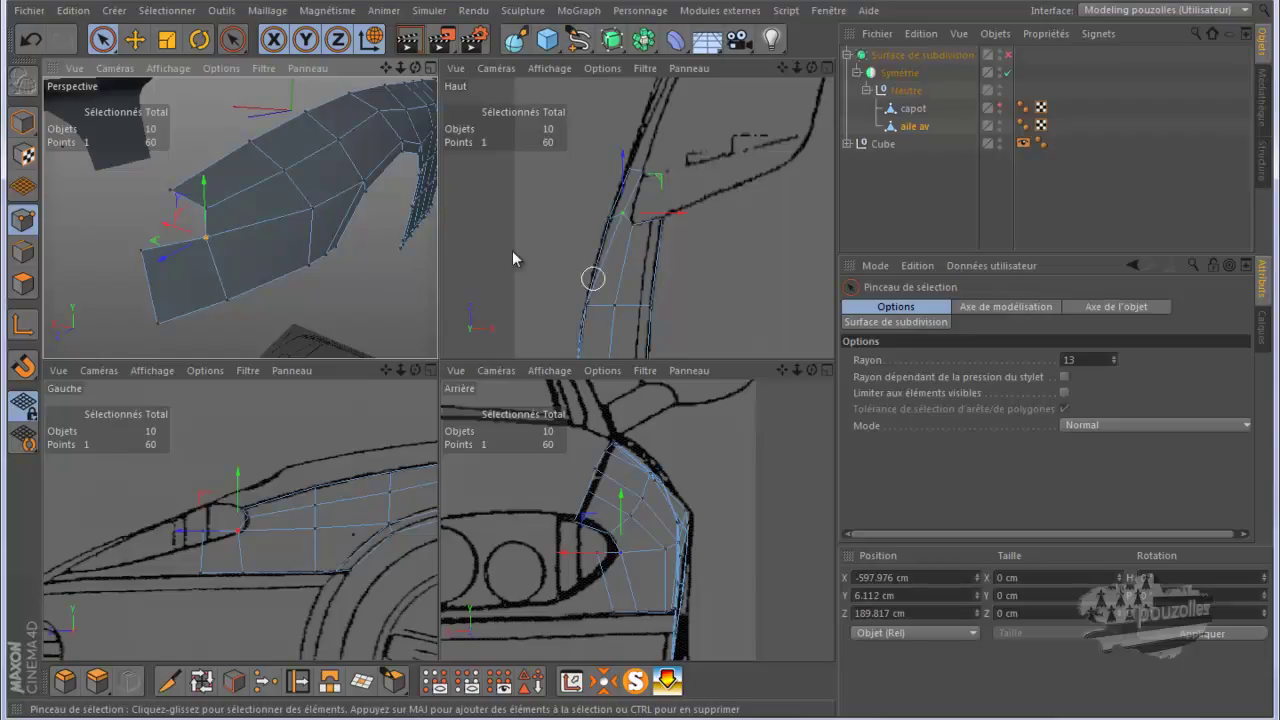
Move the mid-height point between the headlight and the wheel arch inward to X about -637 cm in the top view
left_click(308, 206)
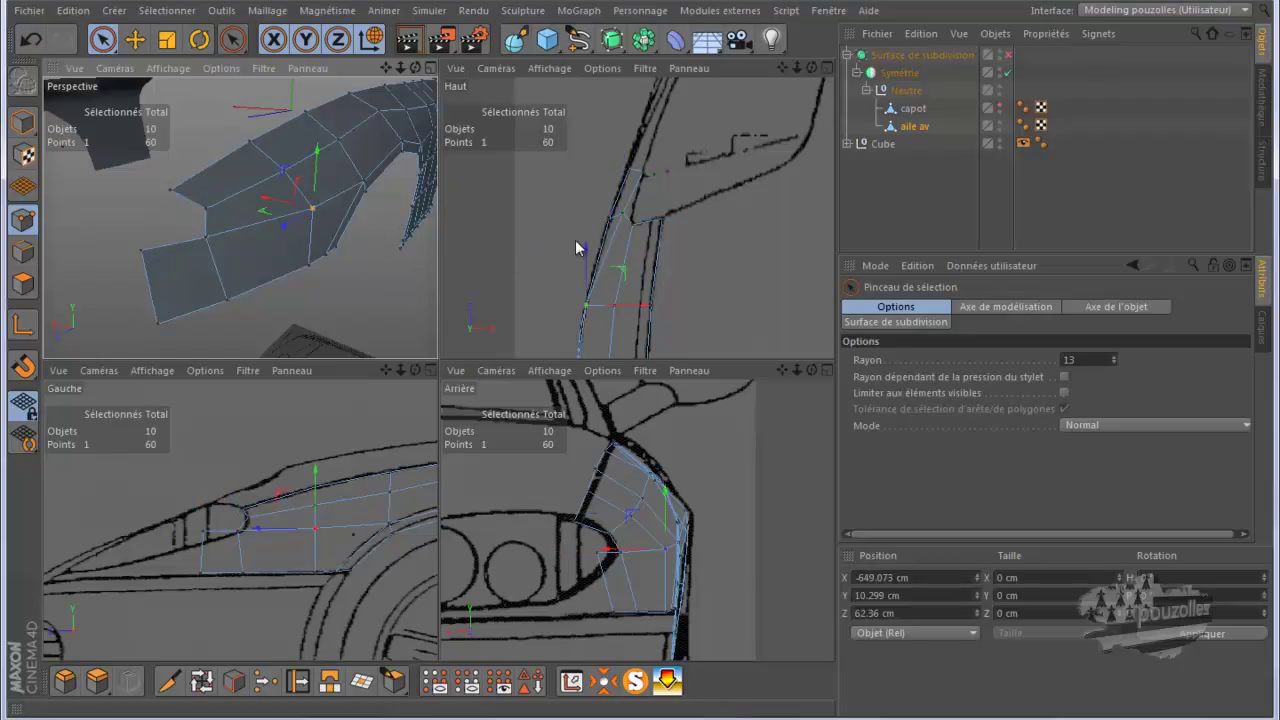
left_click_drag(645, 305, 656, 314)
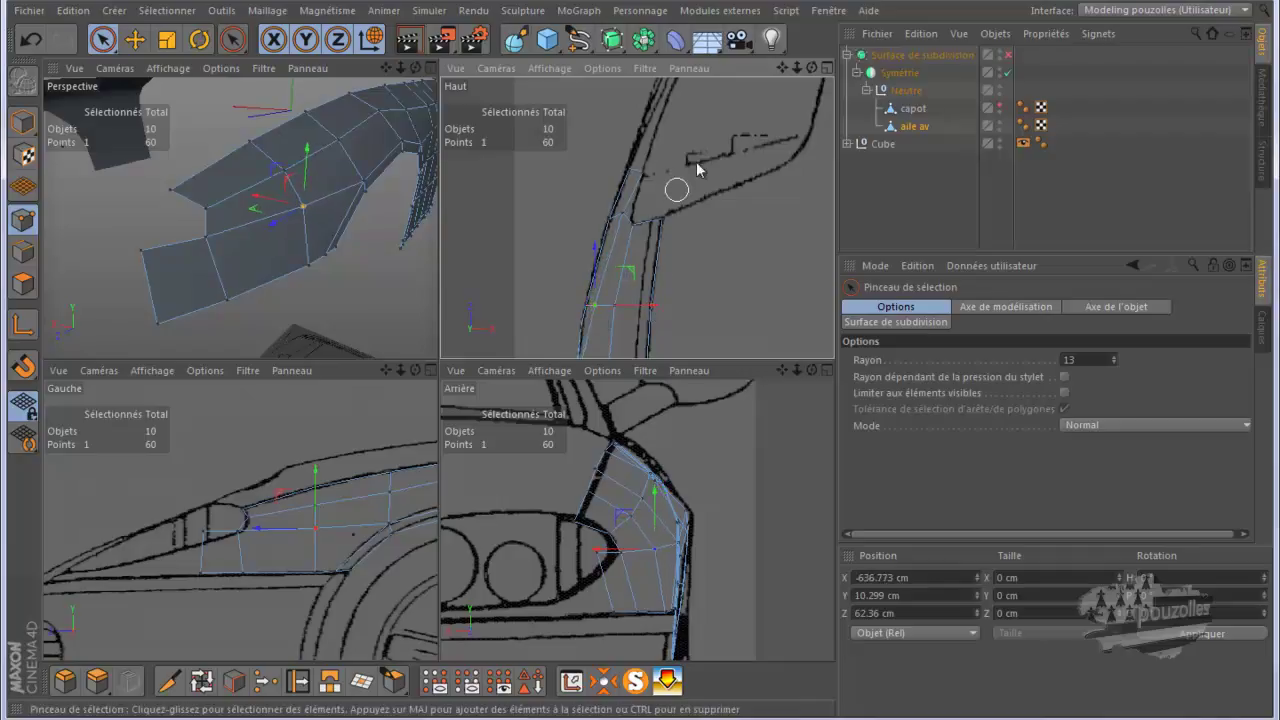
scroll(708, 134, "down", 2)
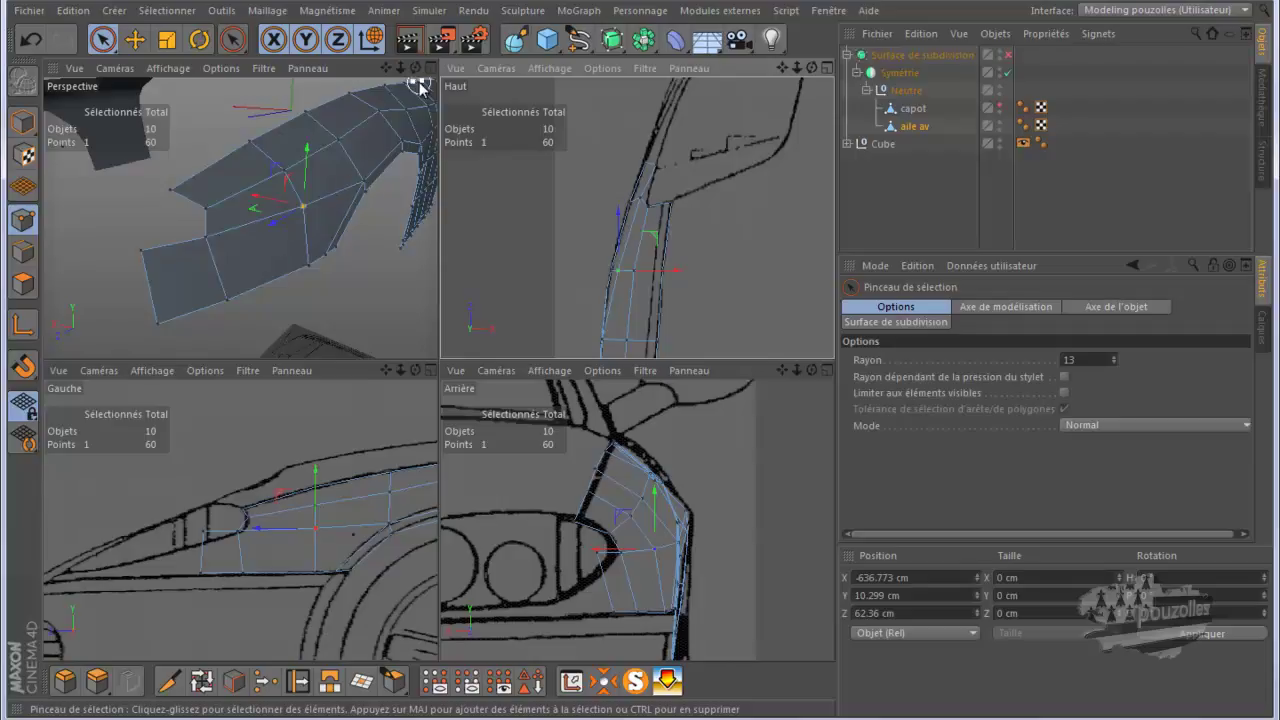
left_click_drag(415, 68, 436, 362)
Readjust the fender point at the headlight's rear lower corner to X about -592 cm in the top view
left_click(643, 202)
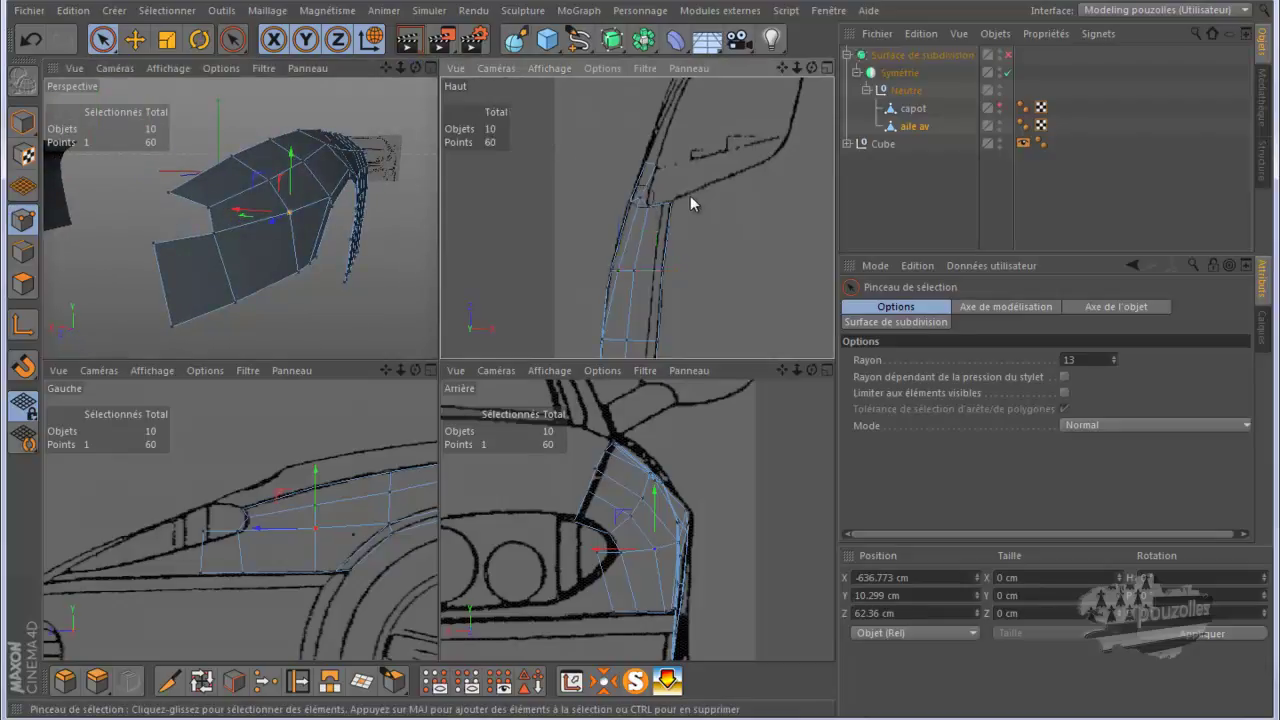
left_click_drag(698, 204, 700, 200)
left_click_drag(417, 68, 437, 358)
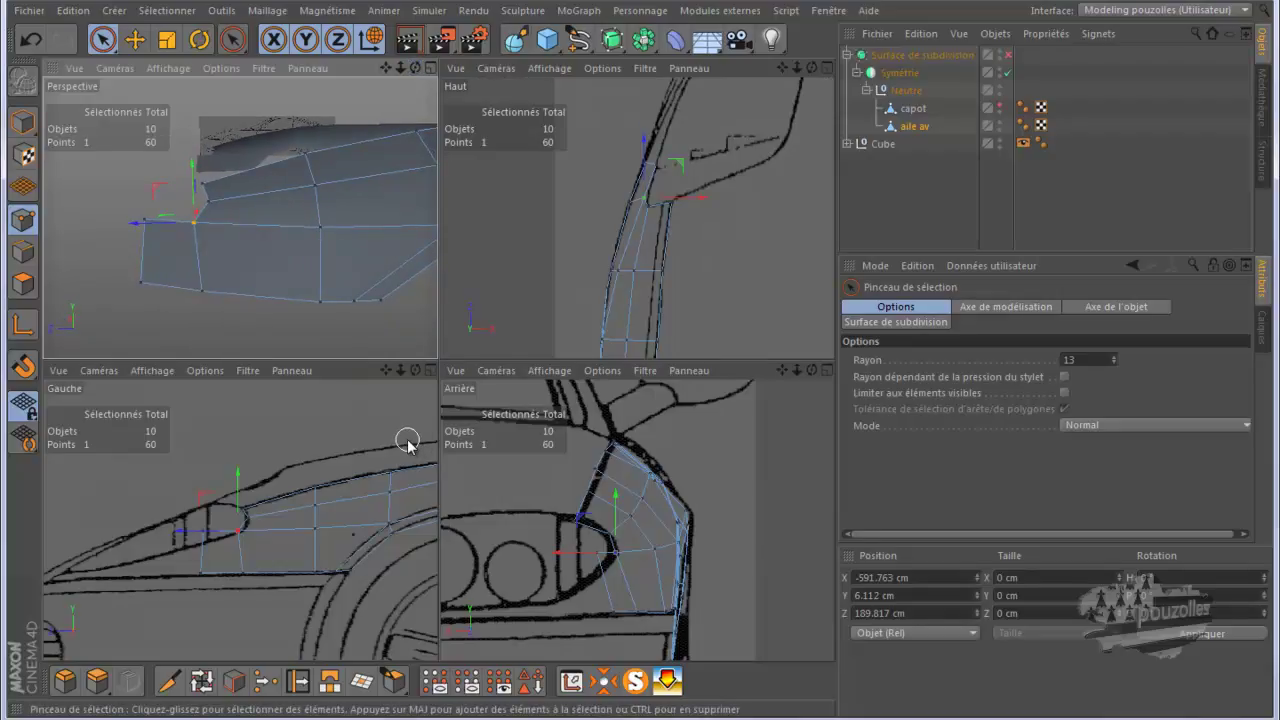
In the side view, lower the front edge's upper point to Y about -14 cm, onto the headlight's bottom contour
scroll(202, 567, "up", 1)
left_click(202, 567)
scroll(202, 567, "up", 1)
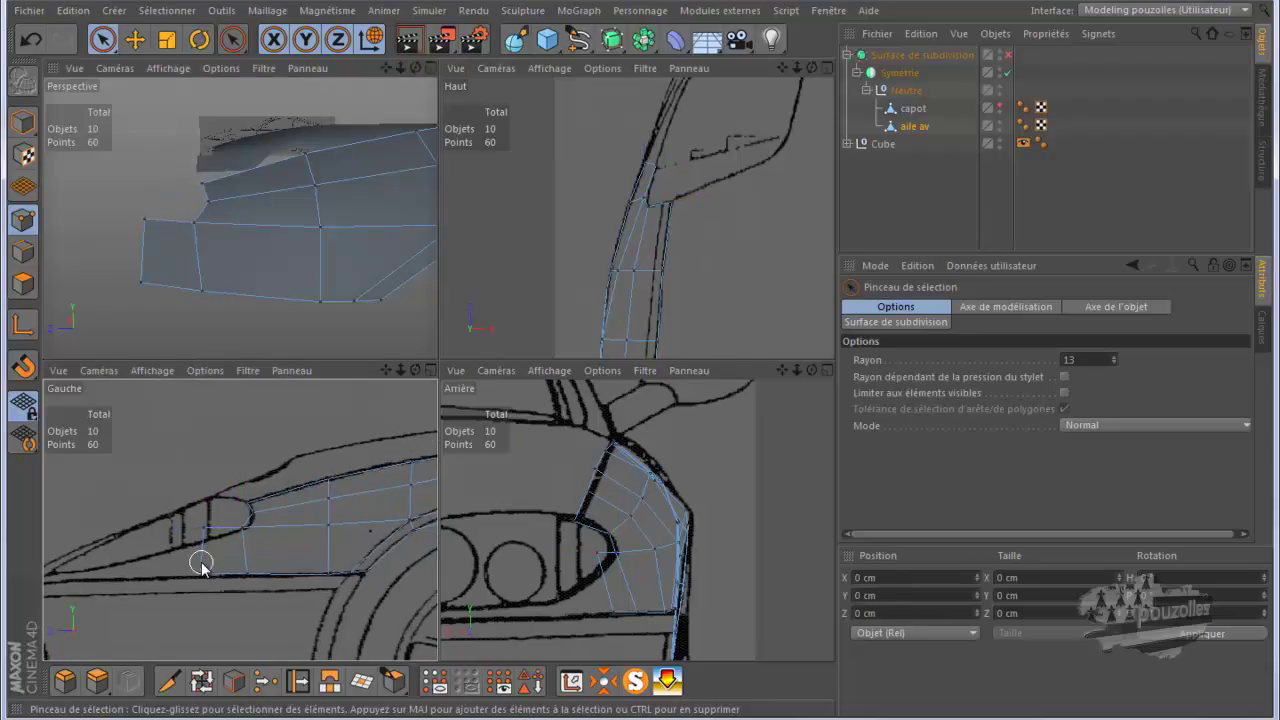
middle_click(201, 565)
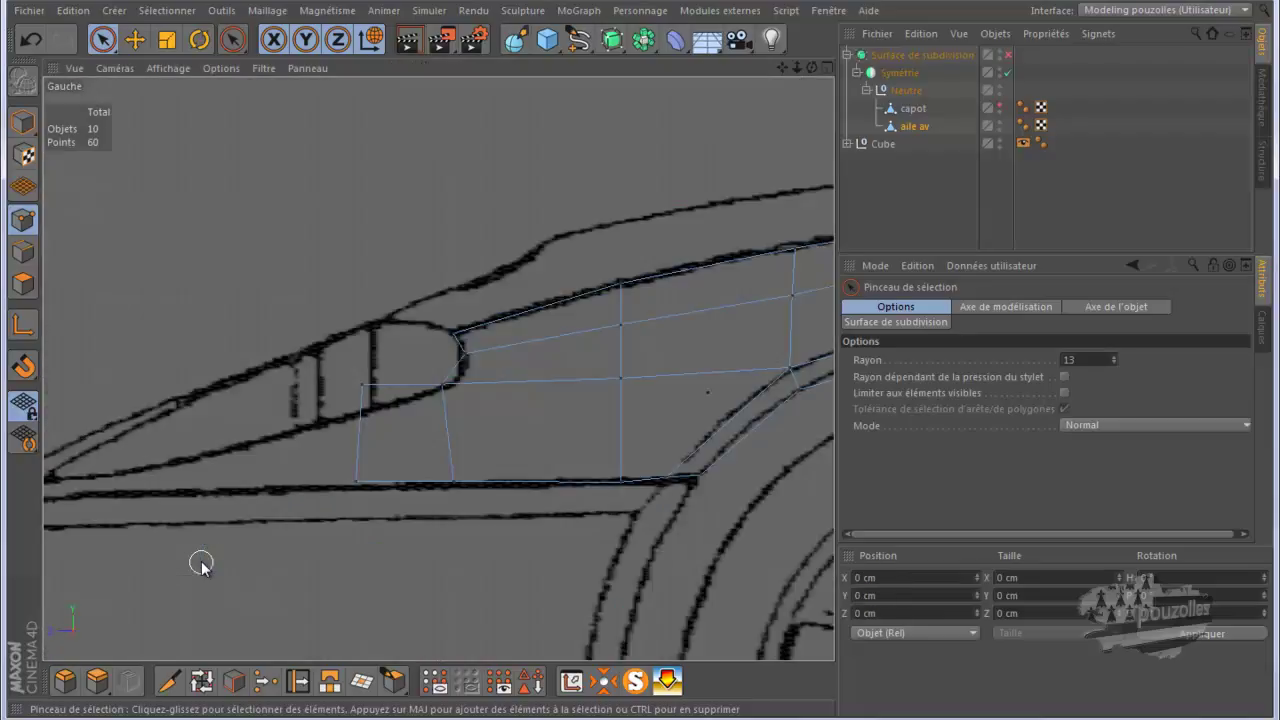
left_click(362, 383)
left_click_drag(364, 296, 365, 334)
Move the front edge's lower point to Y about -64 cm and Z about 247 cm, straightening the edge in the side view
left_click(355, 480)
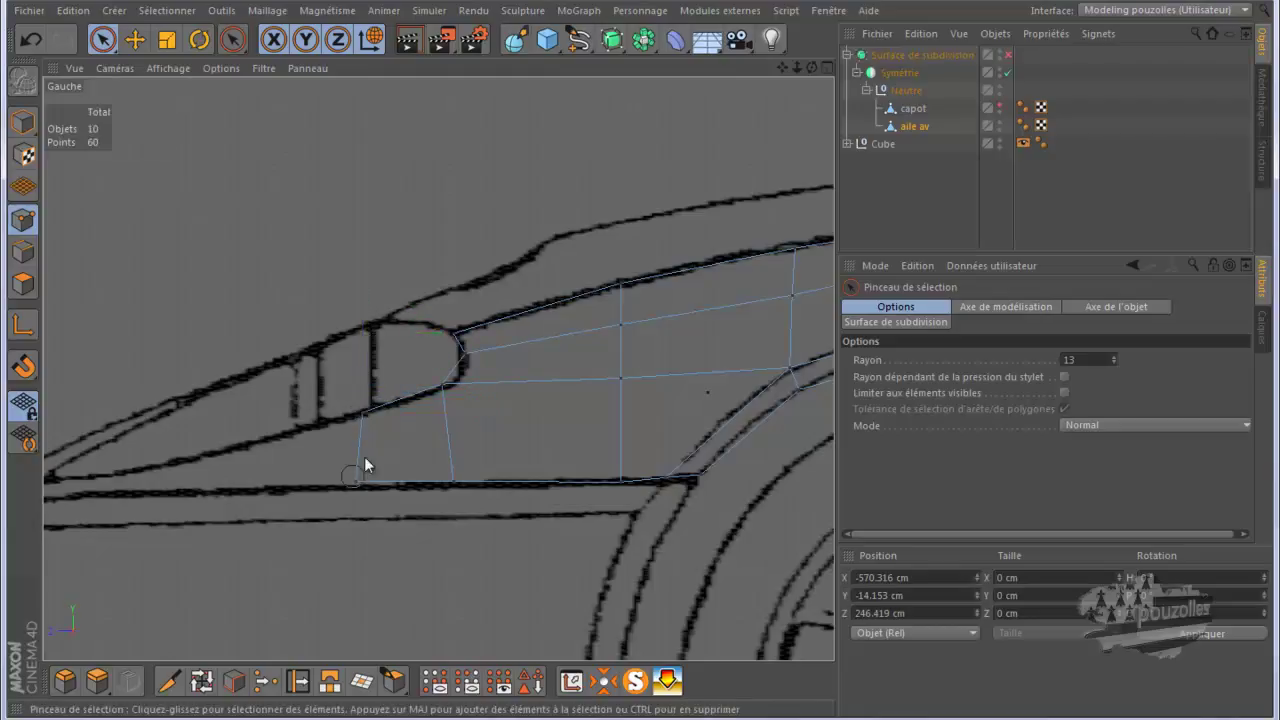
left_click_drag(355, 388, 355, 390)
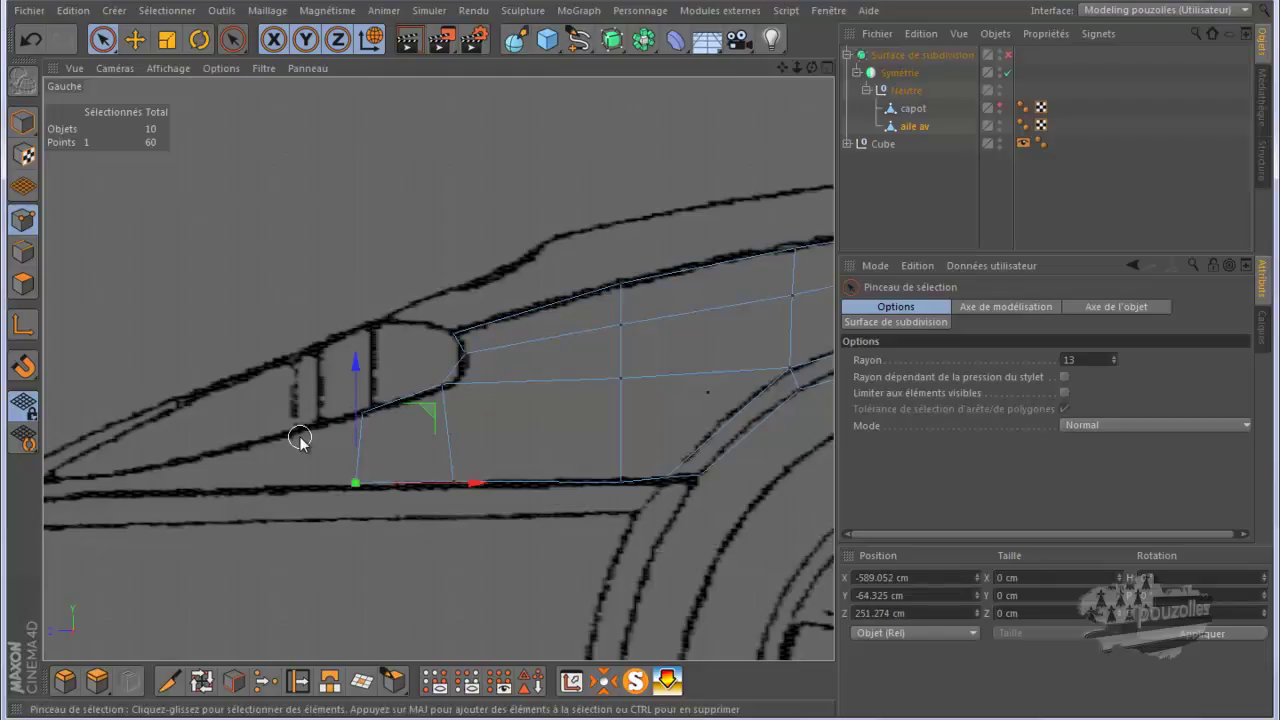
left_click_drag(420, 480, 427, 482)
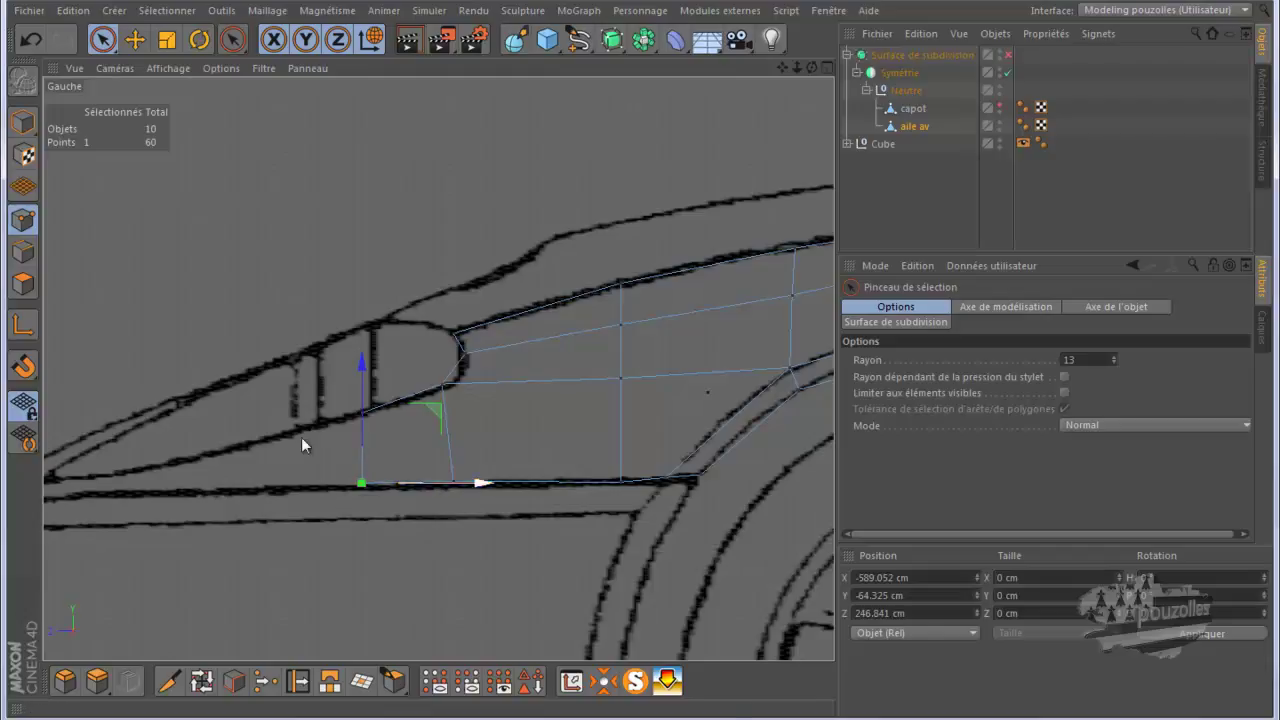
In the rear view, adjust the front edge's lower point to X about -587 cm
middle_click(281, 391)
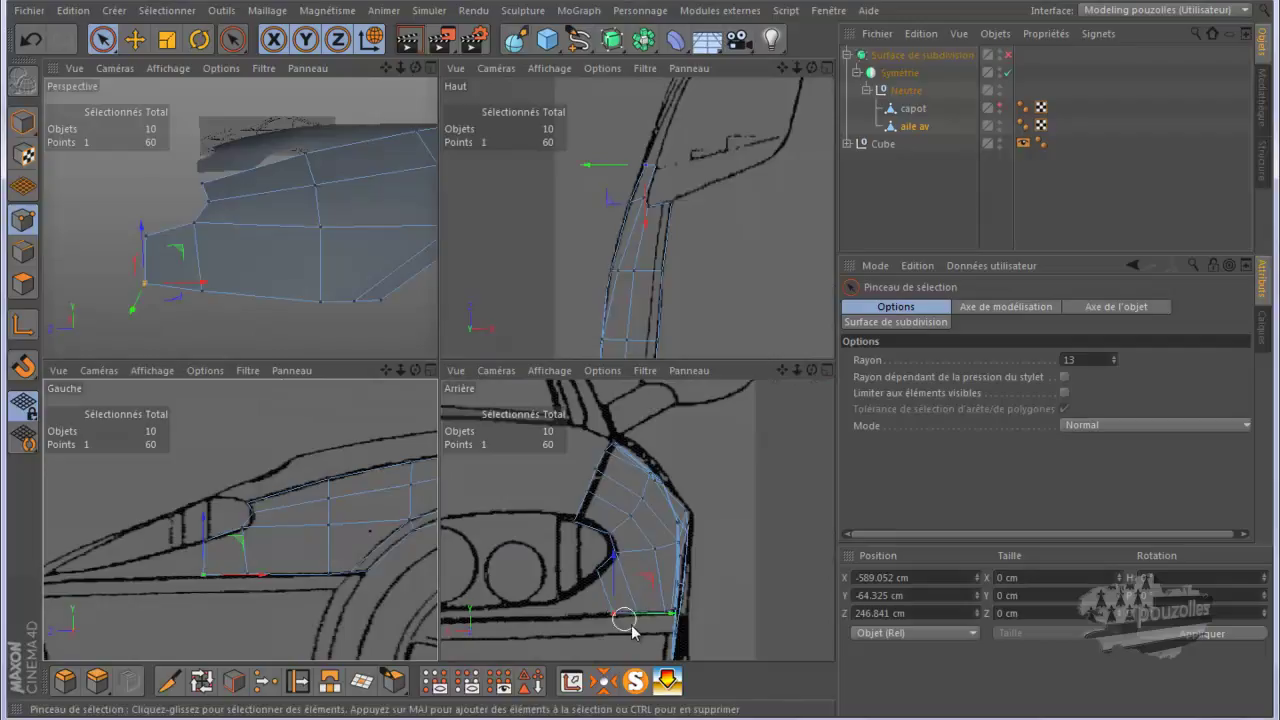
left_click_drag(674, 619, 660, 619)
left_click_drag(415, 67, 435, 358)
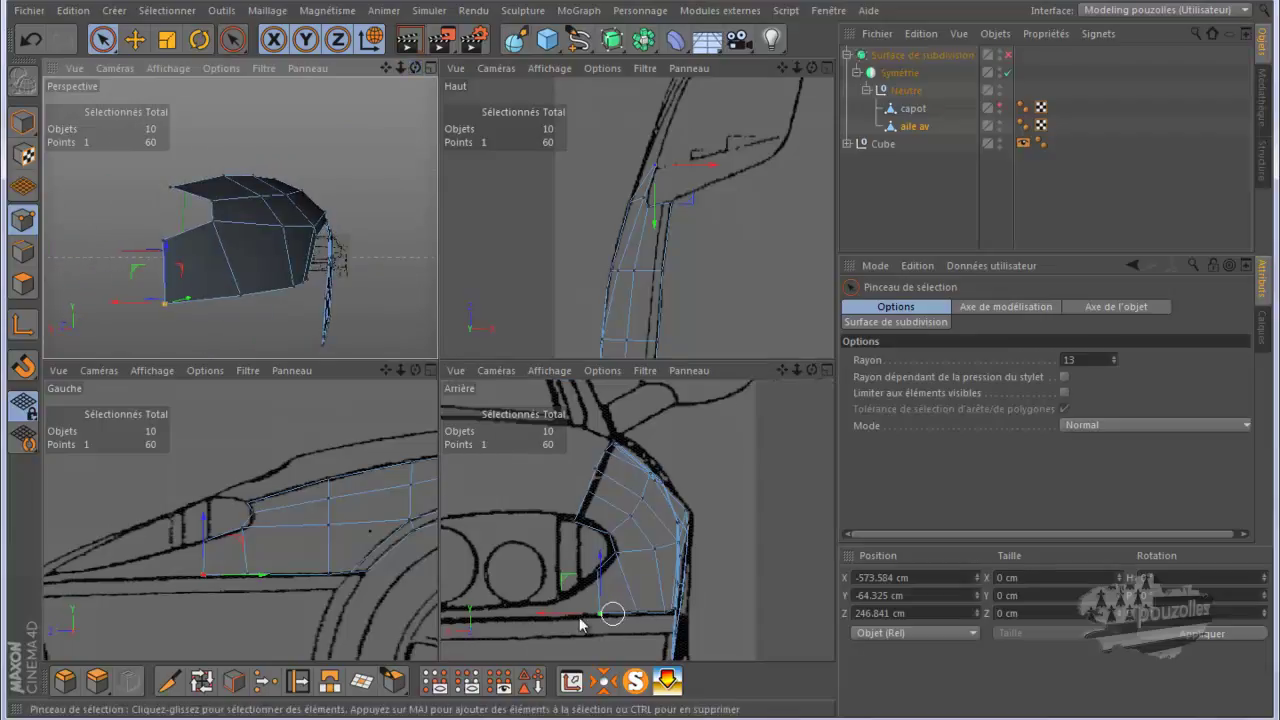
left_click_drag(553, 617, 571, 625)
left_click_drag(415, 67, 436, 358)
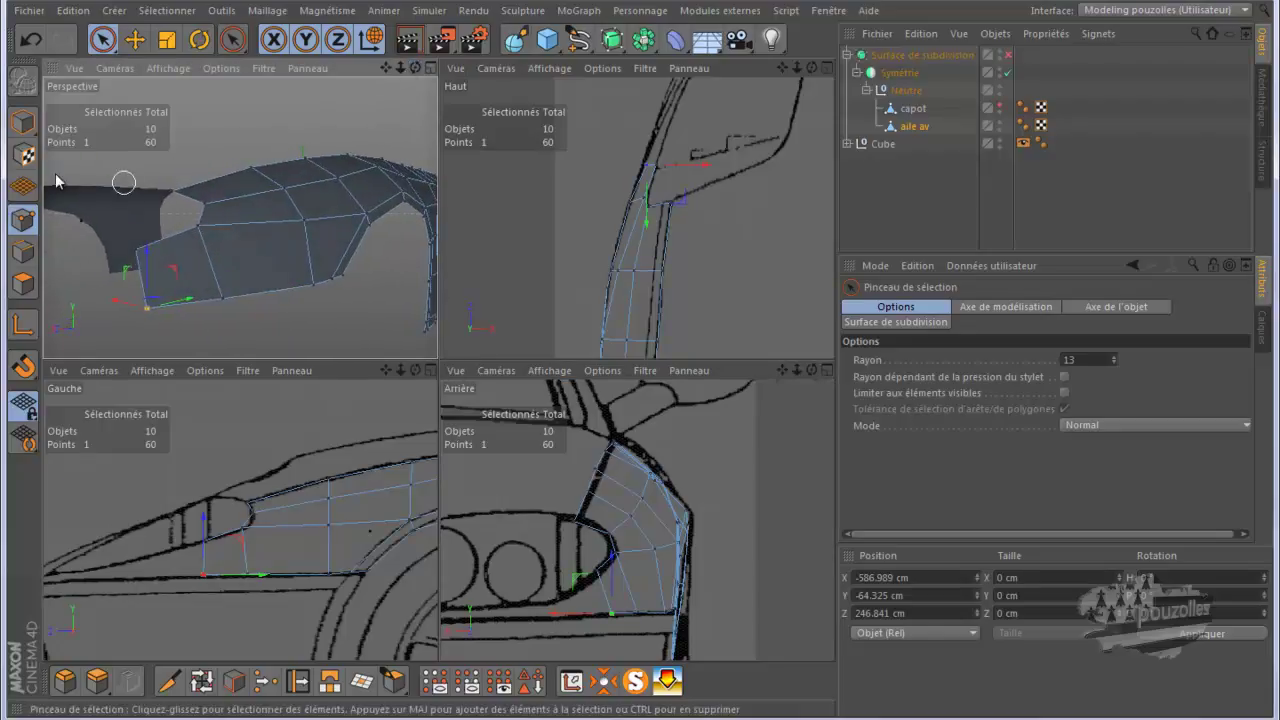
Extrude the fender's front vertical edge forward beneath the headlight to Z about 314 cm
left_click(23, 251)
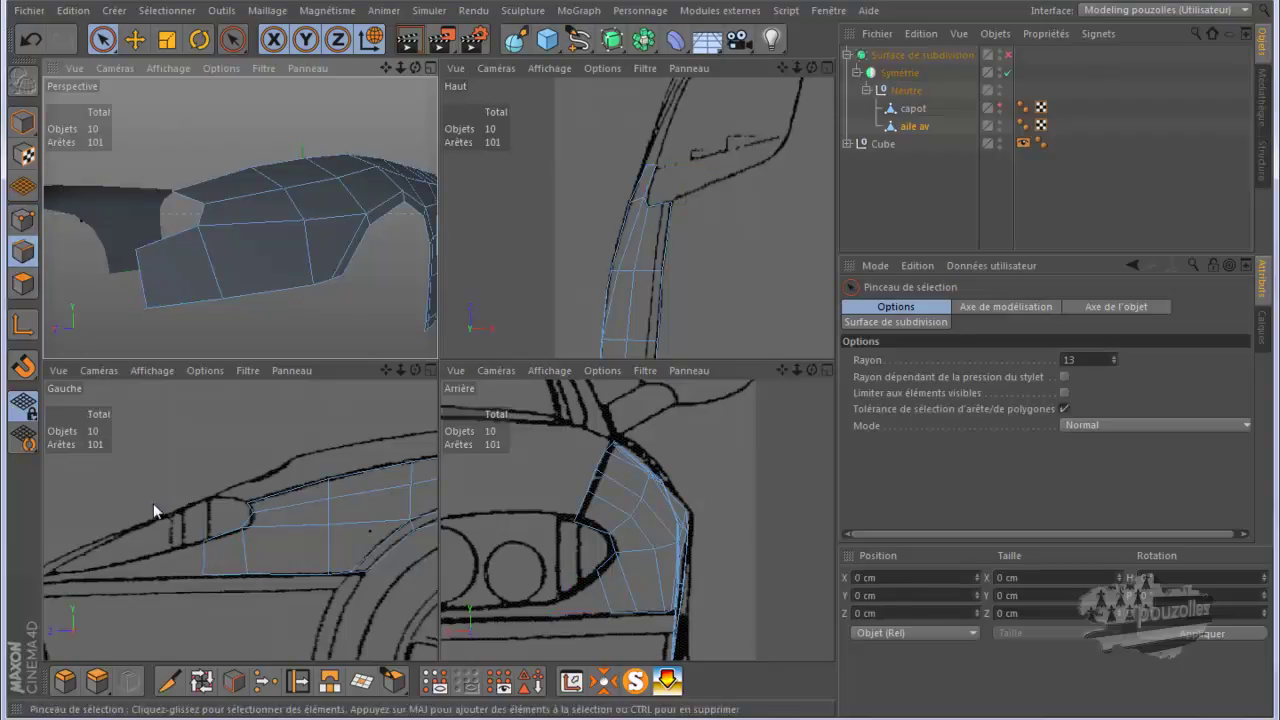
left_click(200, 555)
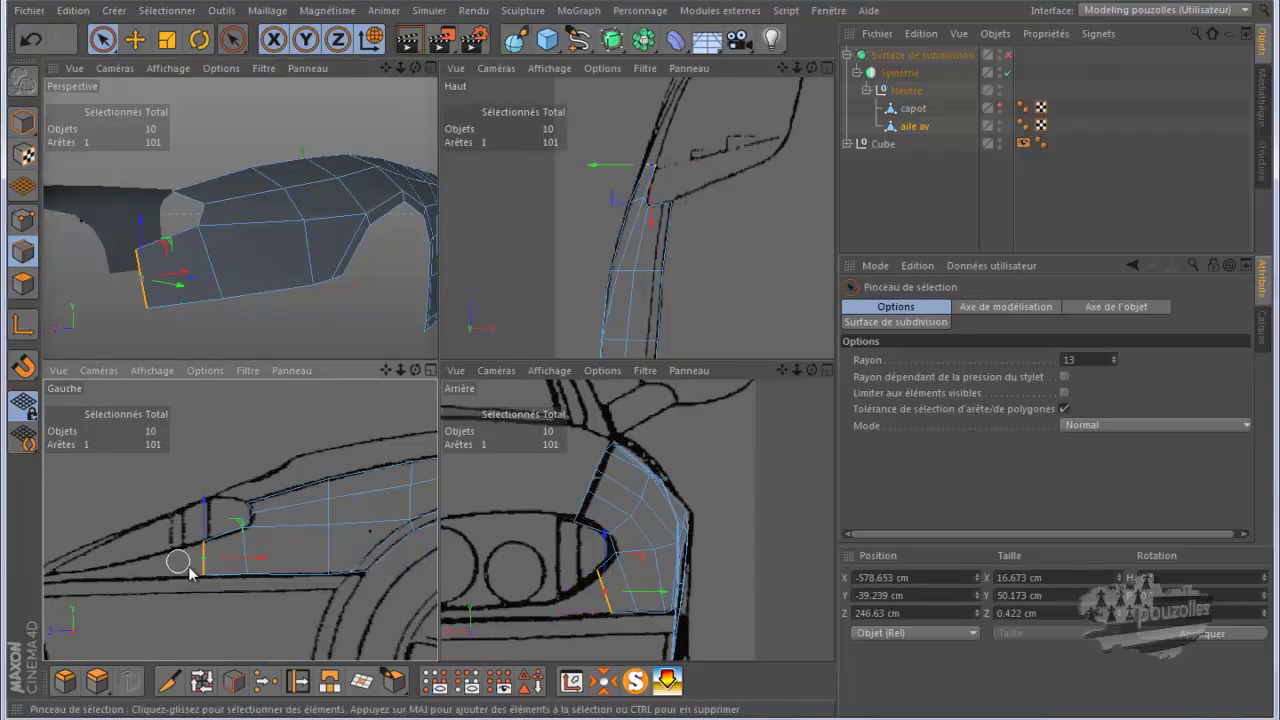
left_click_drag(262, 563, 219, 560, "ctrl")
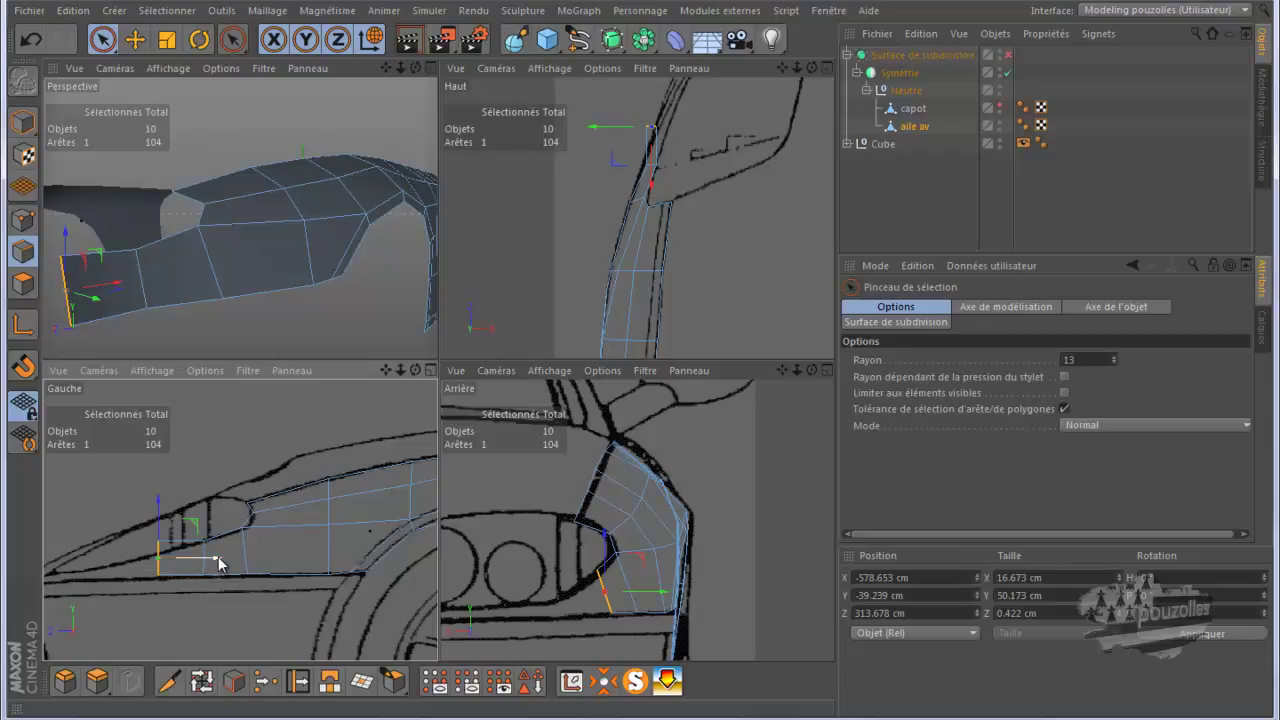
Lower the upper point of the new front edge to Y about -33 cm, following the headlight's bottom contour in the side view
left_click(24, 222)
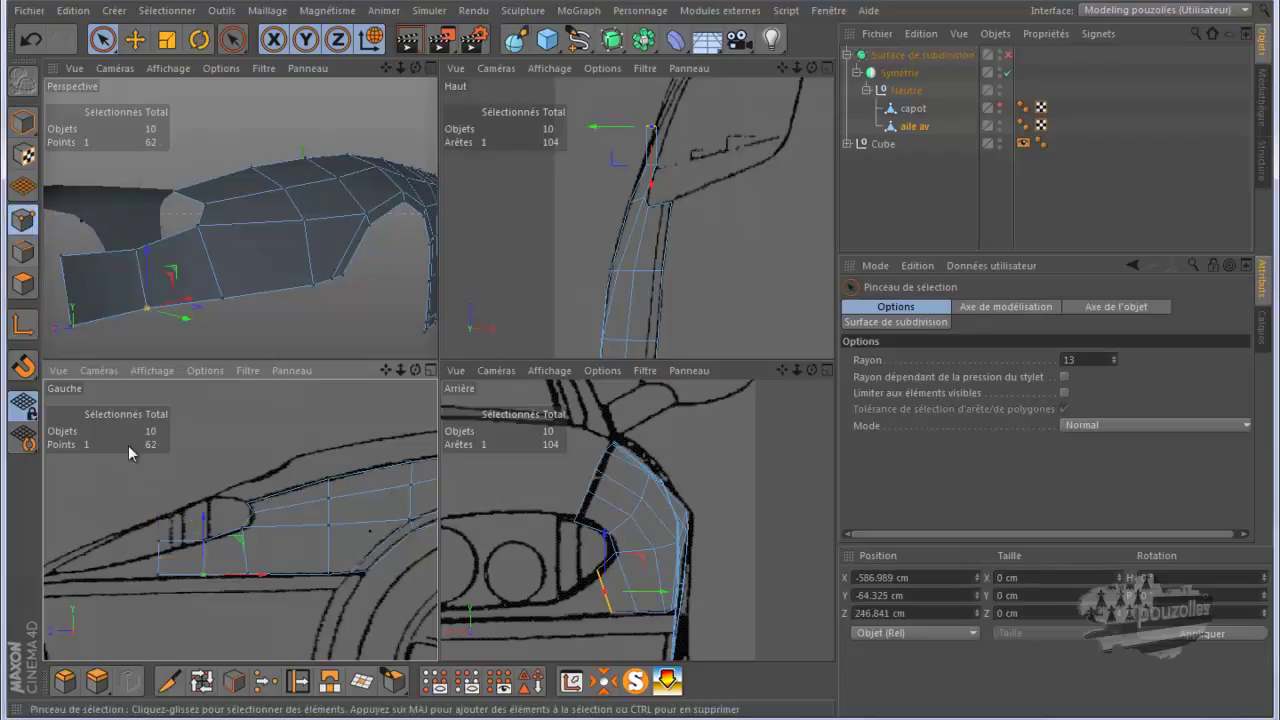
left_click(153, 542)
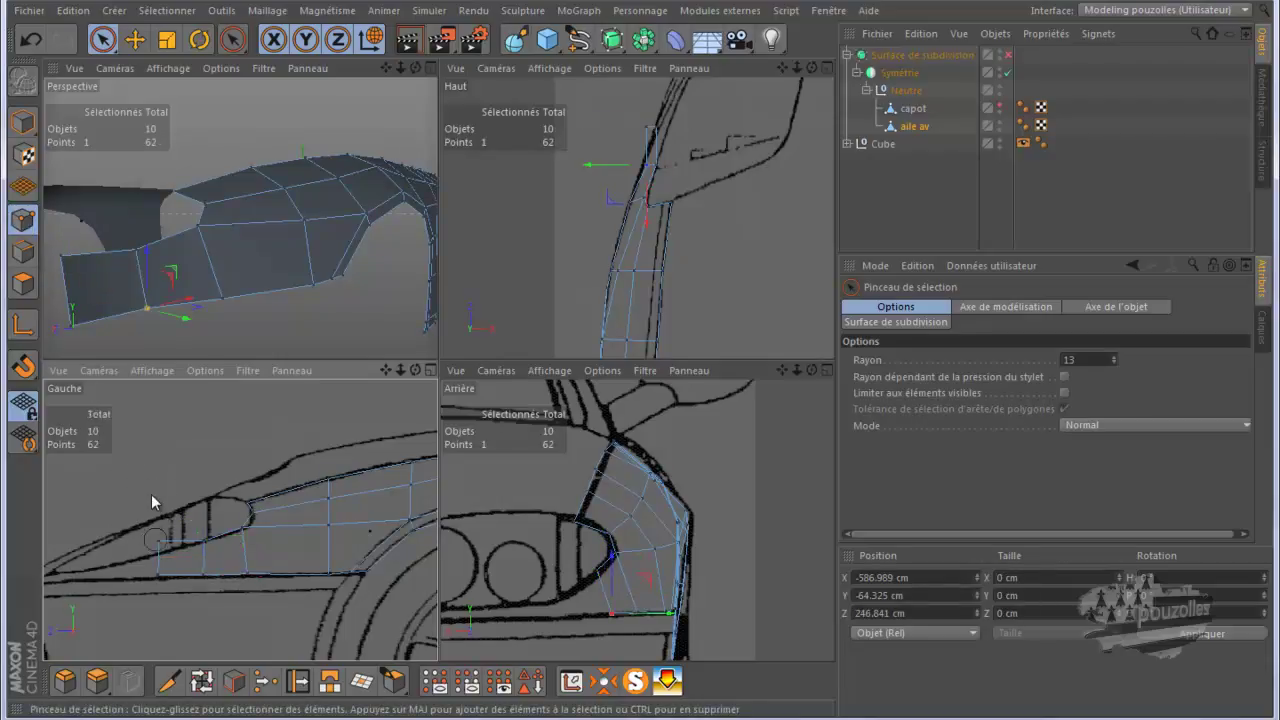
mouse_move(157, 487)
left_mouse_down()
mouse_move(159, 512)
mouse_move(158, 500)
left_mouse_up()
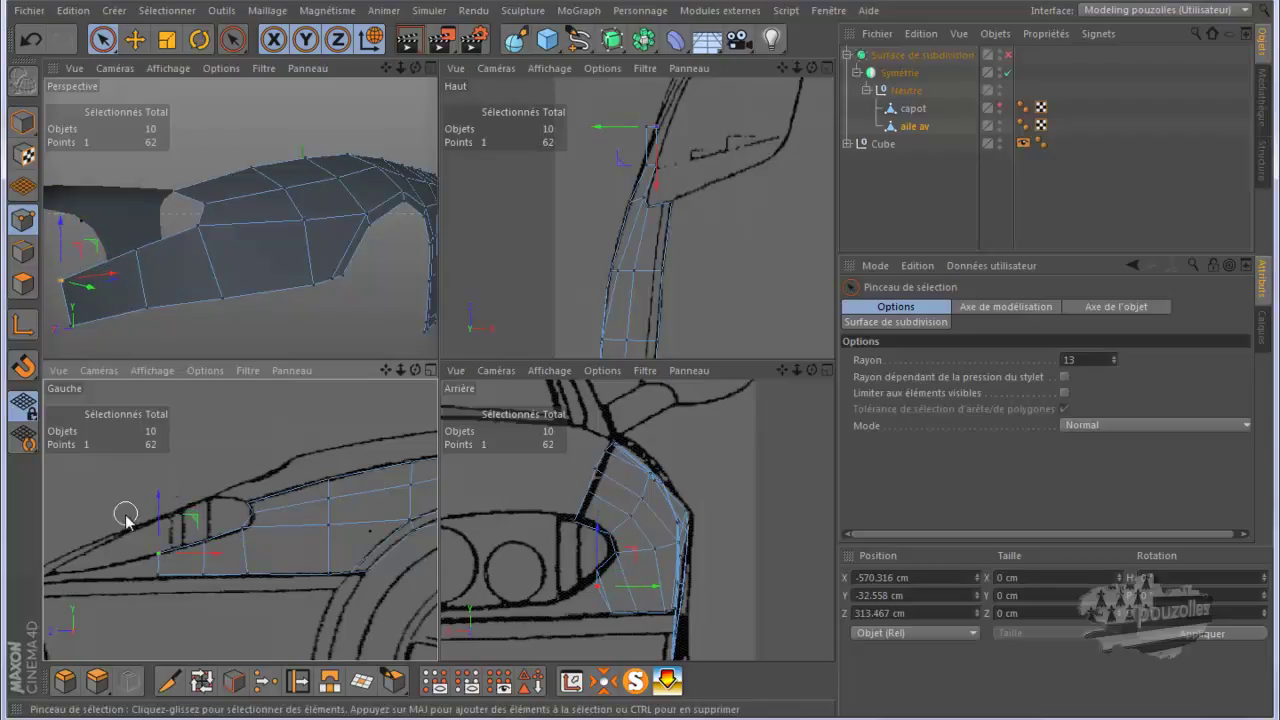
Select both points of the new front edge and move them inward to X about -558 cm in the top view
left_click(160, 578)
left_click(163, 590)
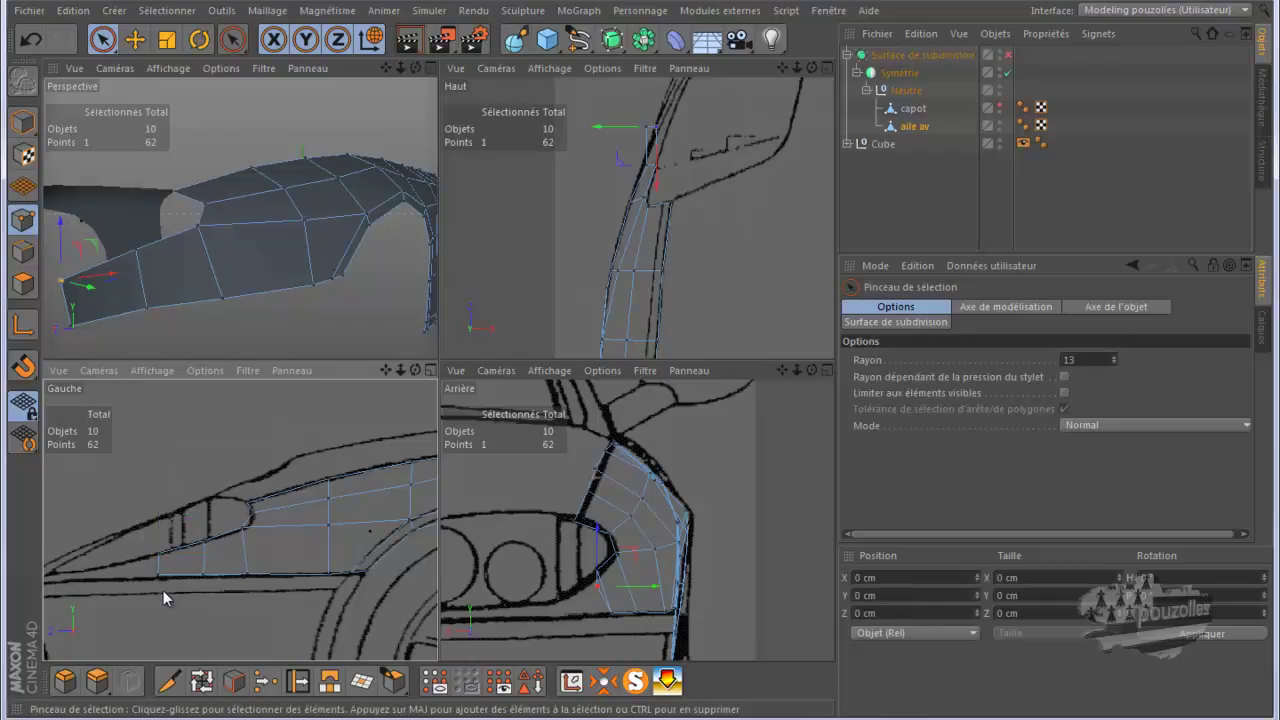
mouse_move(163, 600)
left_mouse_down()
mouse_move(157, 558)
mouse_move(165, 588)
left_mouse_up()
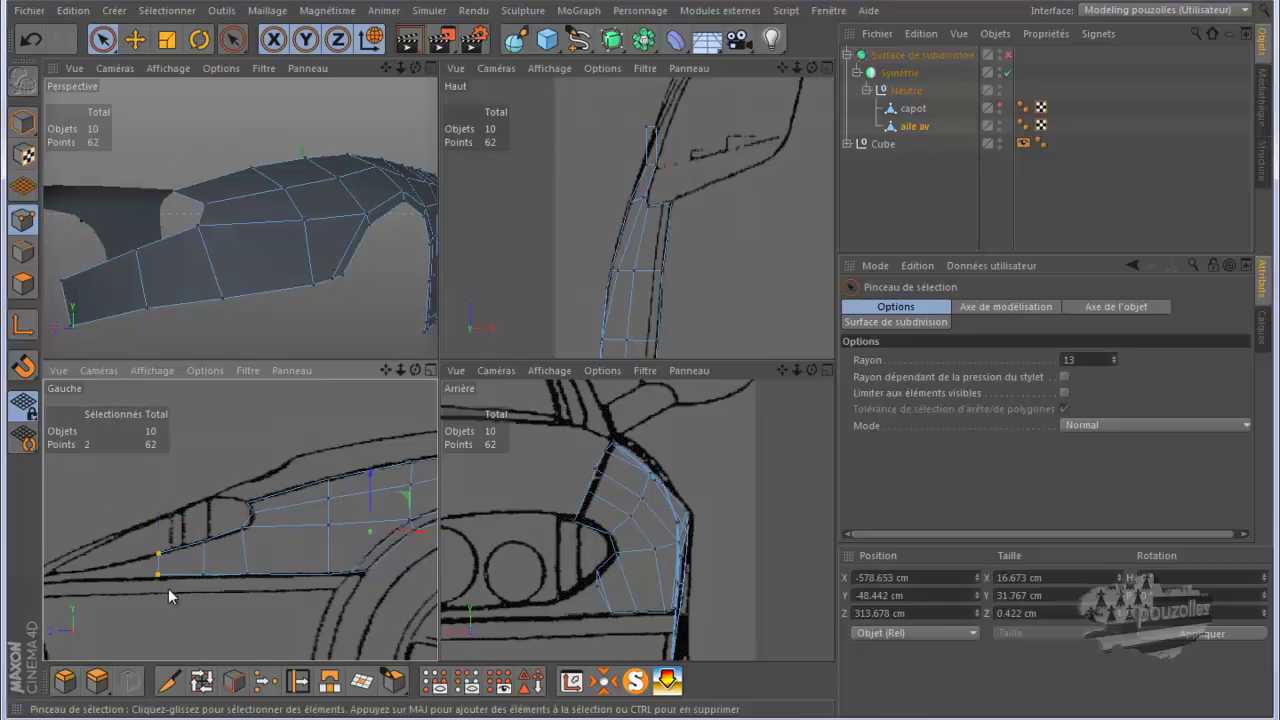
left_click_drag(781, 67, 640, 368)
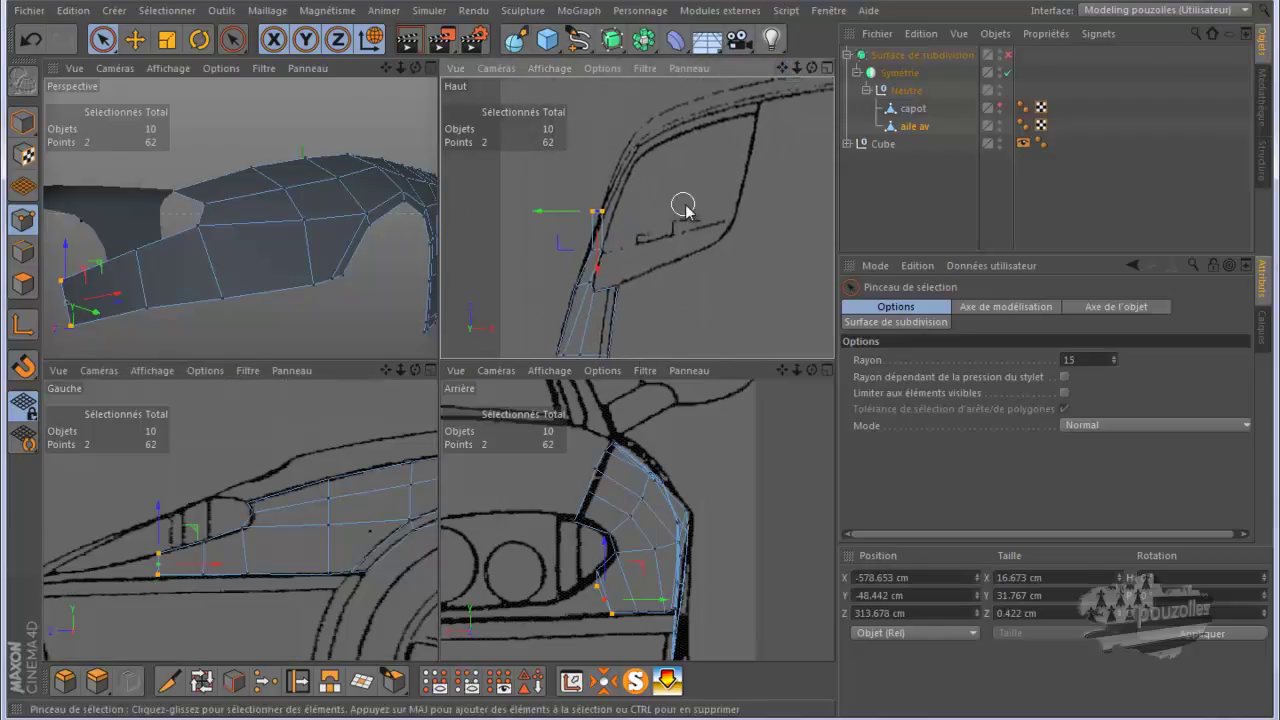
middle_click(680, 202)
left_click_drag(232, 355, 259, 366)
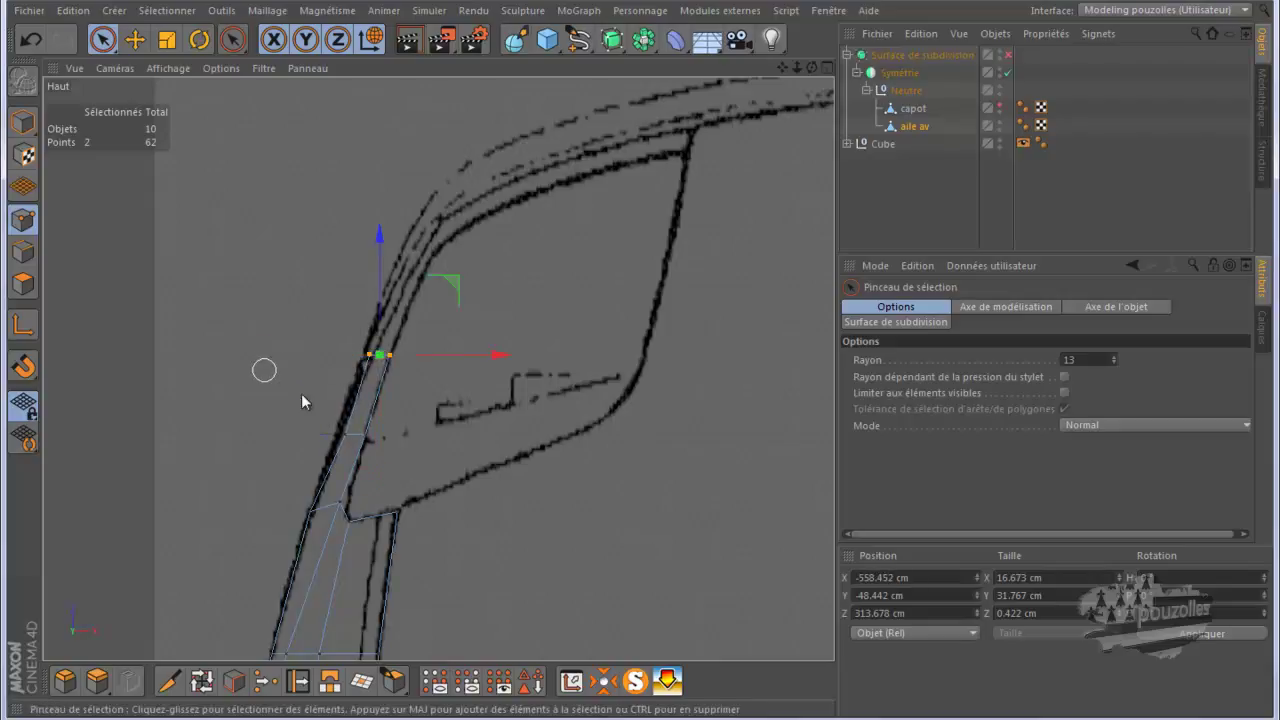
Move the lower point of the edge just behind the front edge to X about -591 cm, onto the fender's outer contour in the top view
left_click(340, 437)
left_click_drag(439, 435, 432, 436)
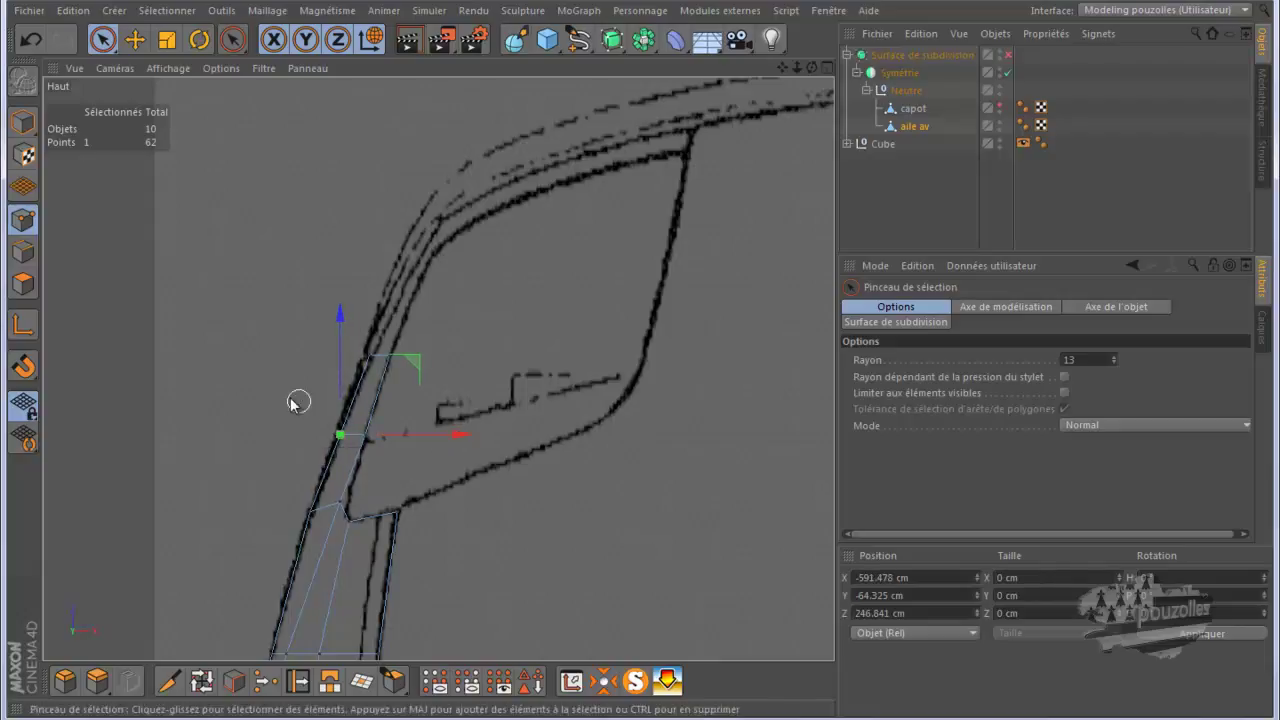
scroll(284, 397, "down", 3)
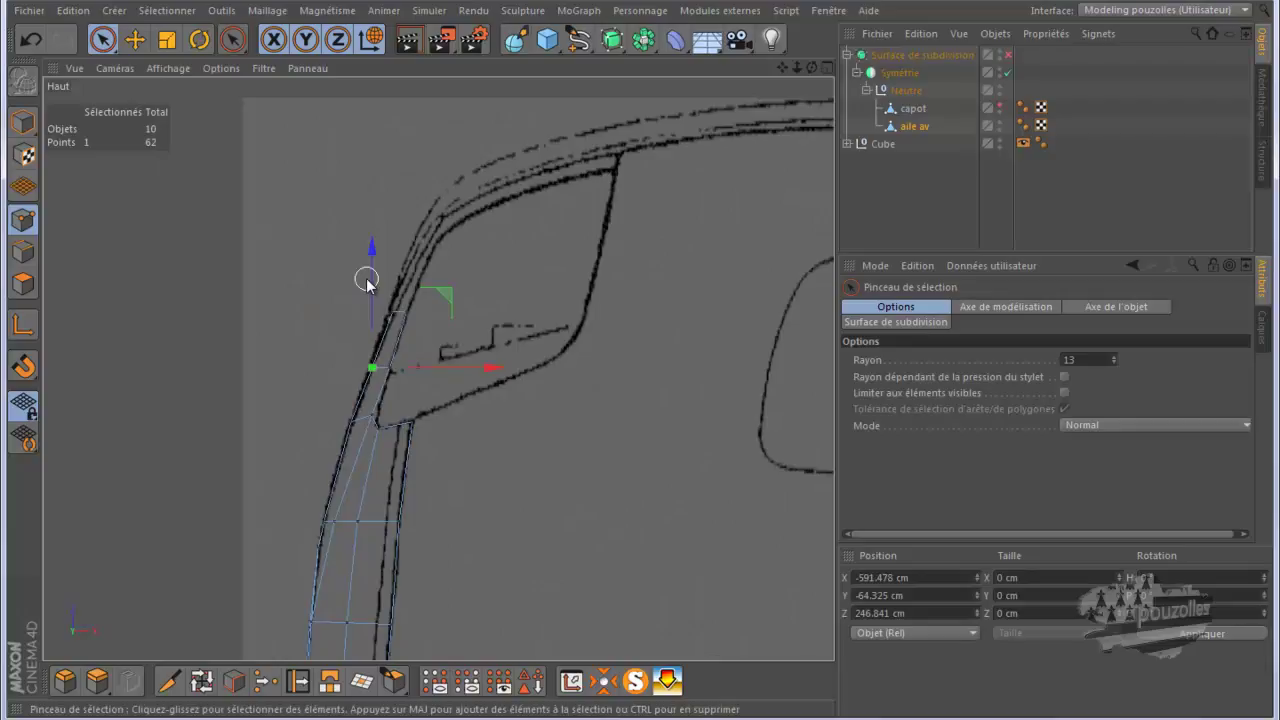
Extrude the front edge of the fender strip further forward beneath the headlight to X about -529 cm, Z about 376 cm in the top view
middle_click(299, 284)
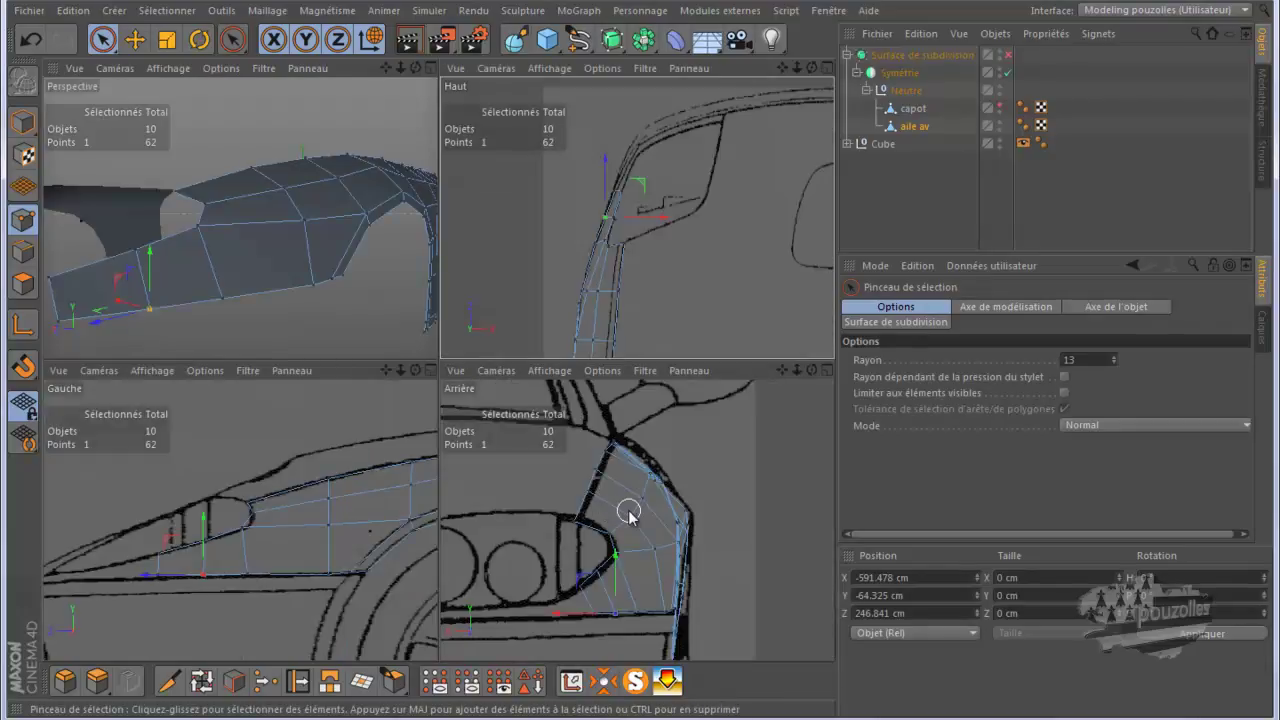
middle_click(572, 605)
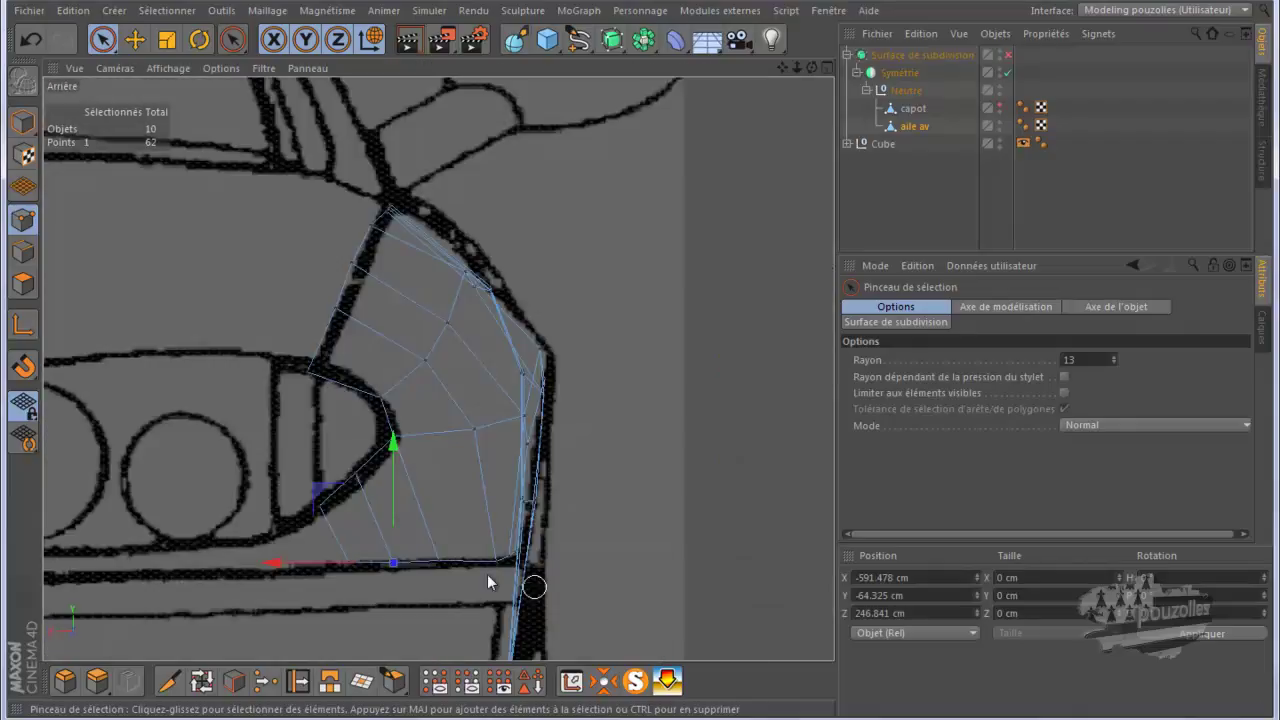
left_click_drag(359, 577, 273, 562)
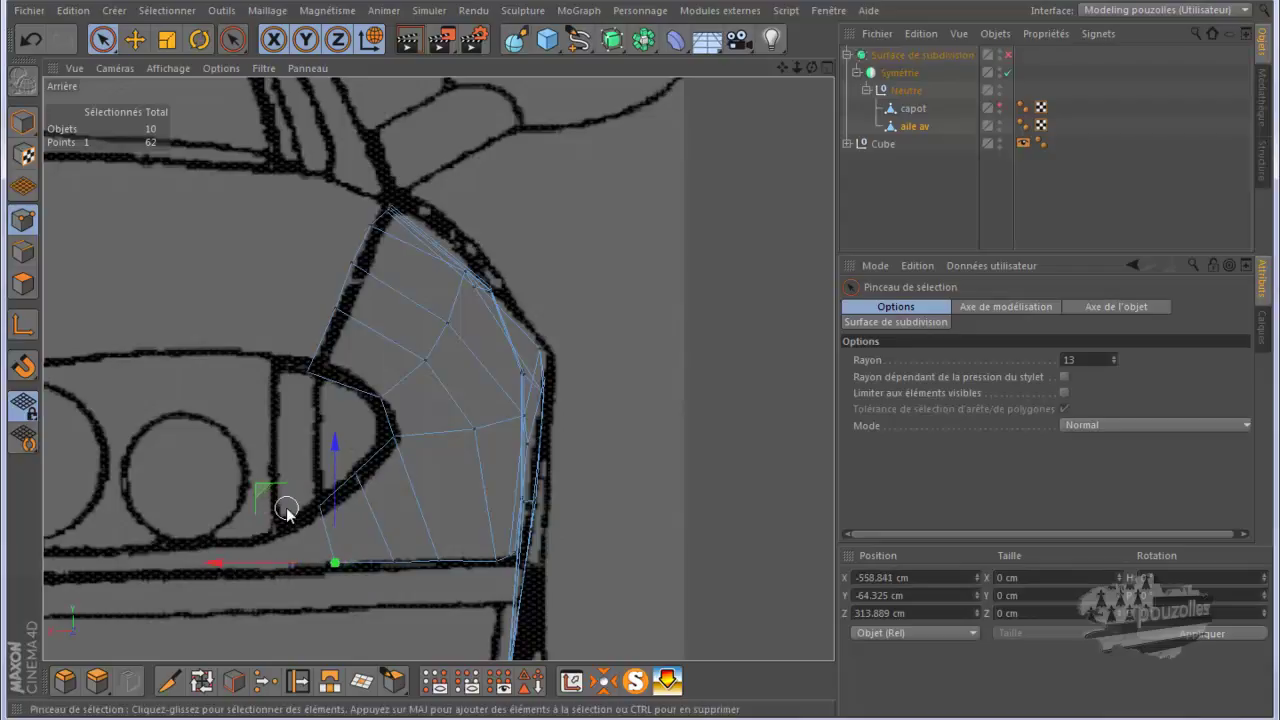
scroll(286, 517, "down", 2)
middle_click_drag(354, 497, 463, 490, "alt")
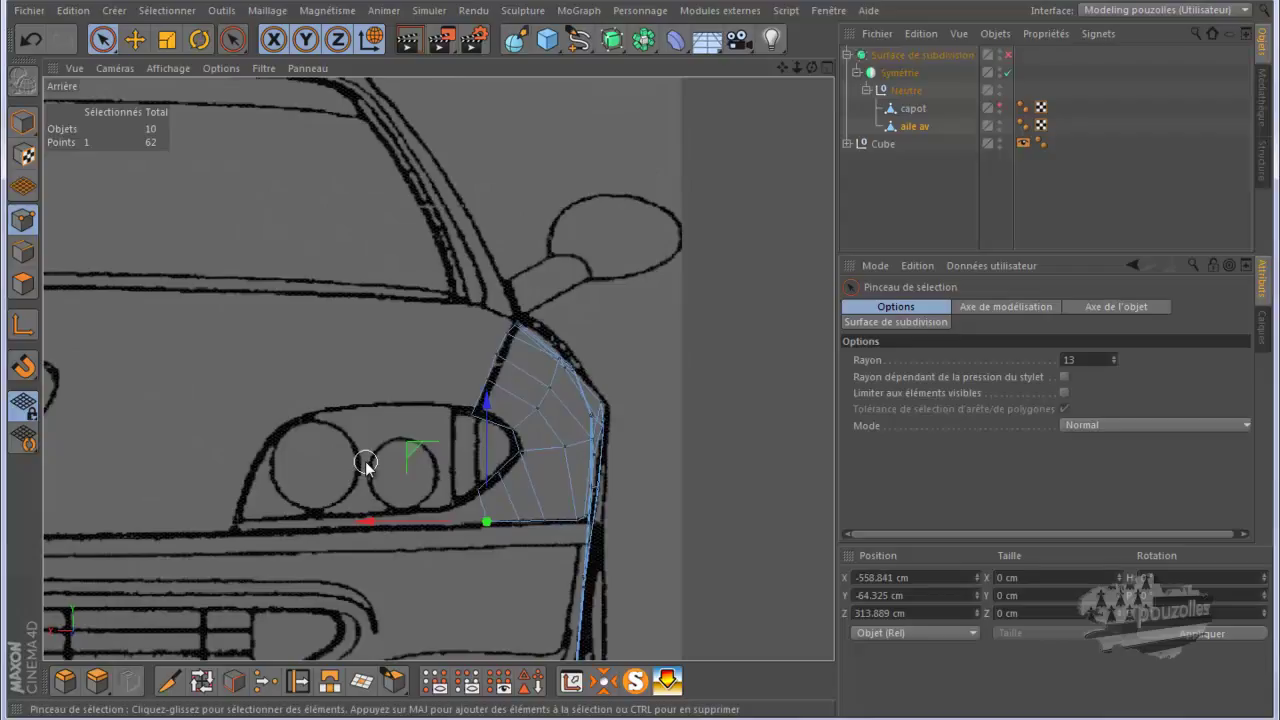
left_click(23, 251)
middle_click(264, 453)
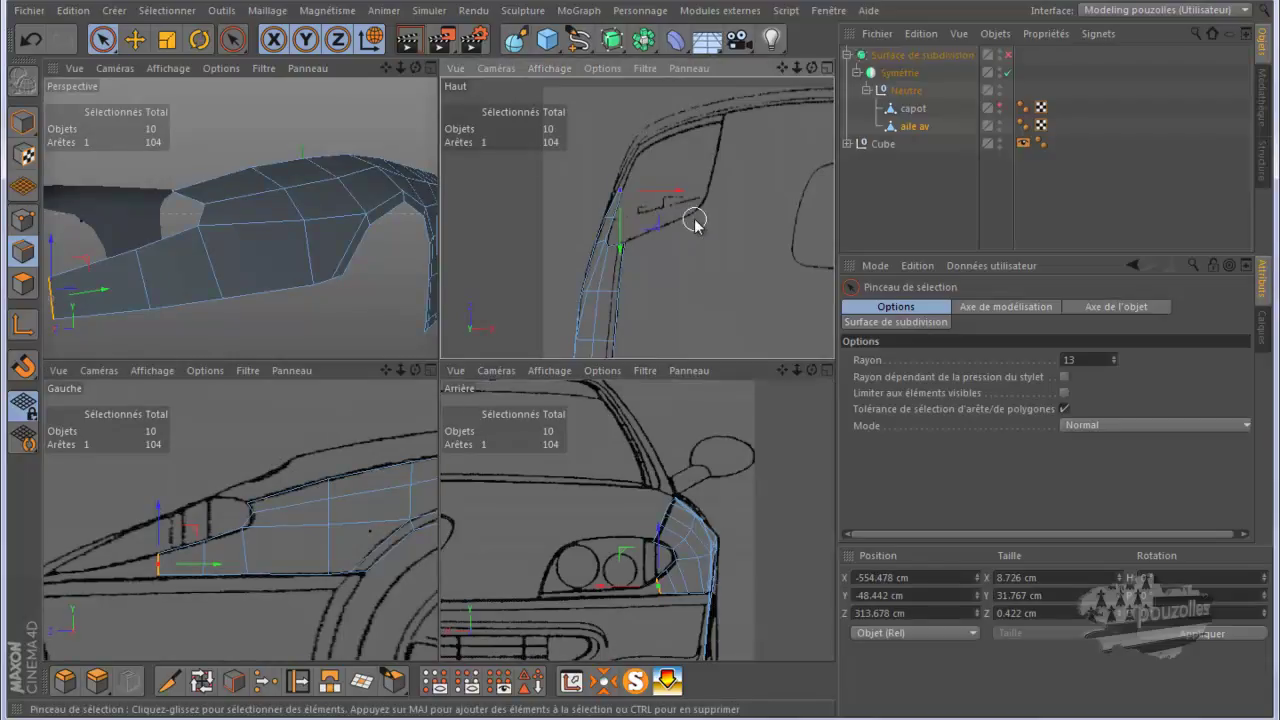
middle_click(690, 220)
scroll(540, 262, "up", 2)
scroll(538, 262, "up", 1)
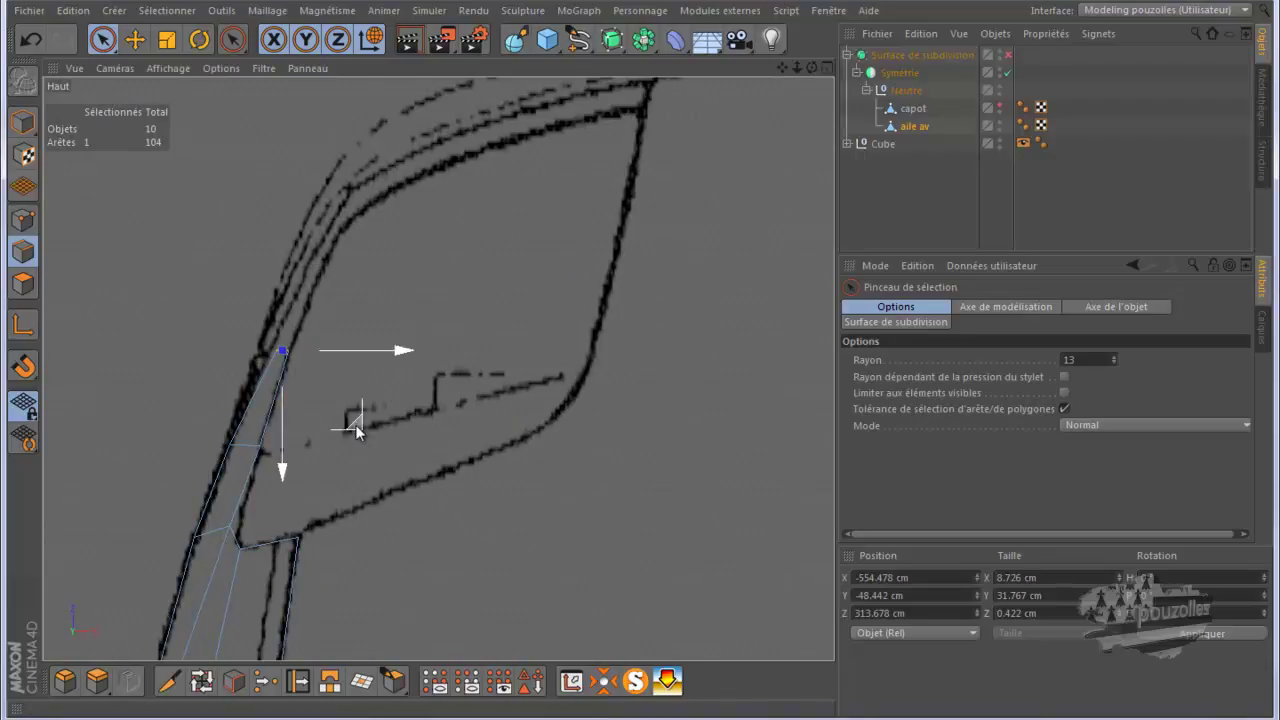
left_click_drag(355, 423, 388, 345)
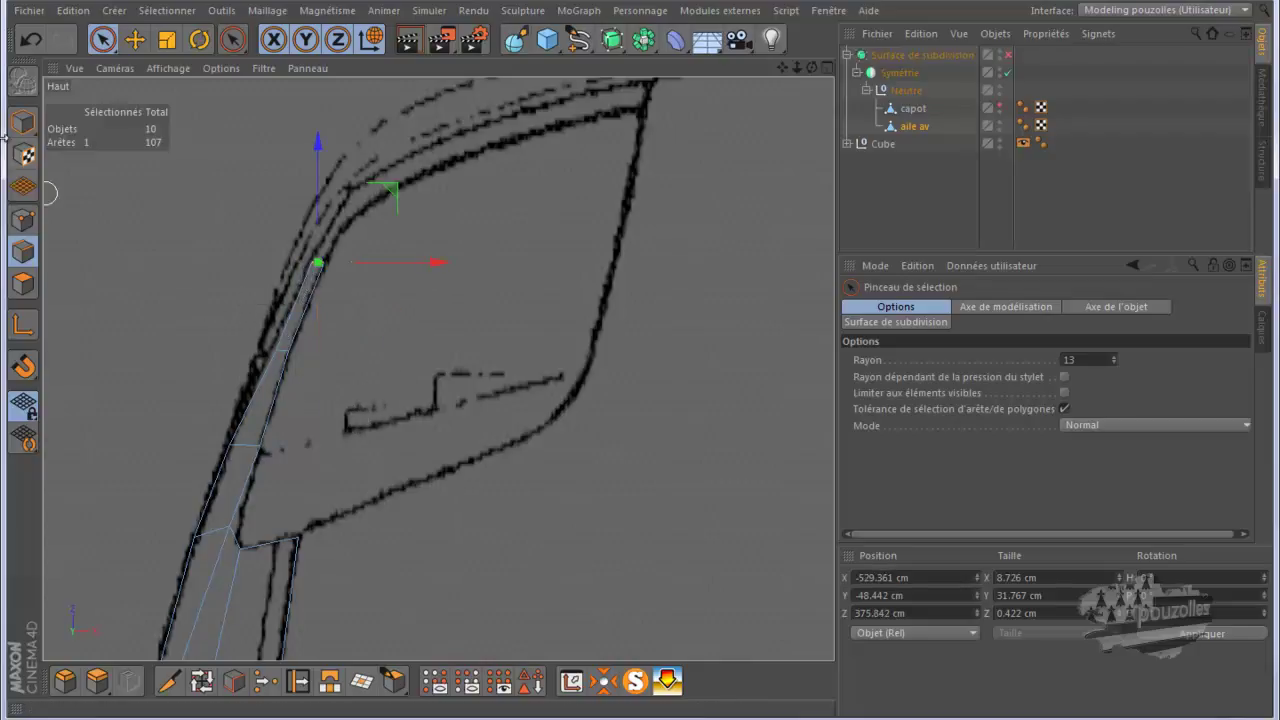
In the top view, widen the edge behind the new one by moving its lower point outward and its upper point to X about -550 cm
left_click(27, 220)
scroll(222, 362, "up", 4)
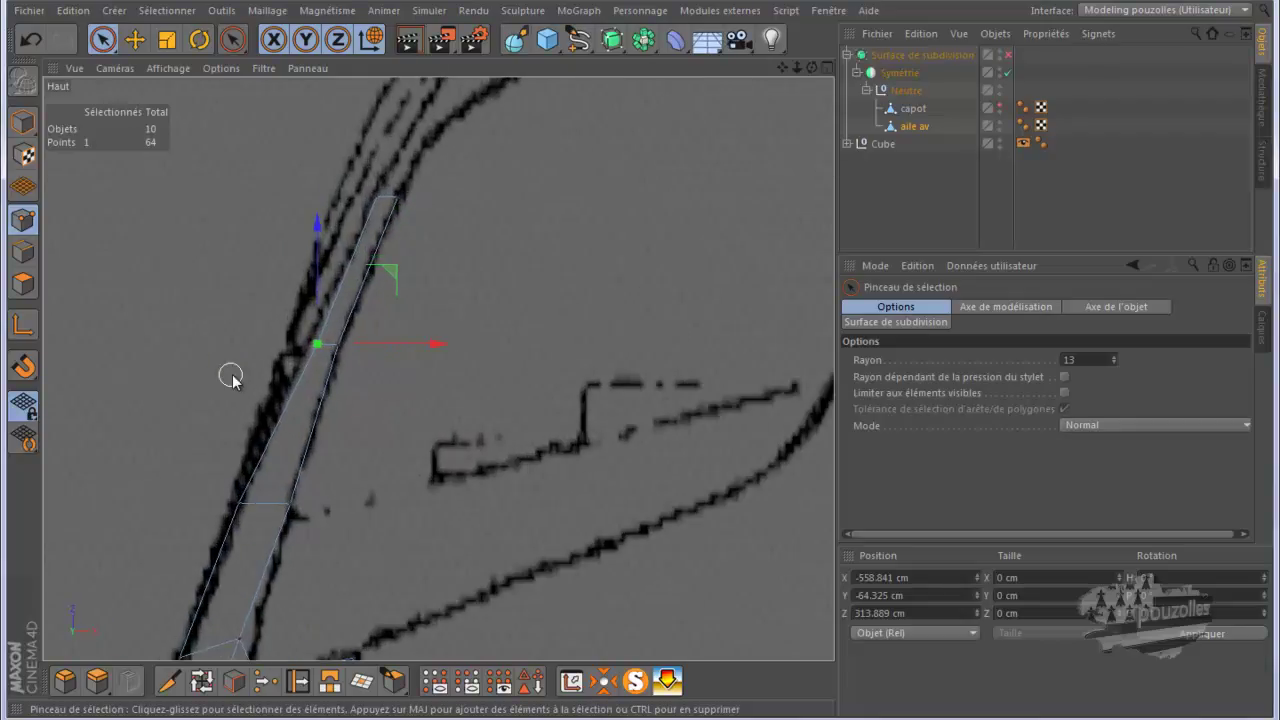
scroll(235, 377, "up", 1)
left_click_drag(452, 341, 410, 340)
left_click(363, 342)
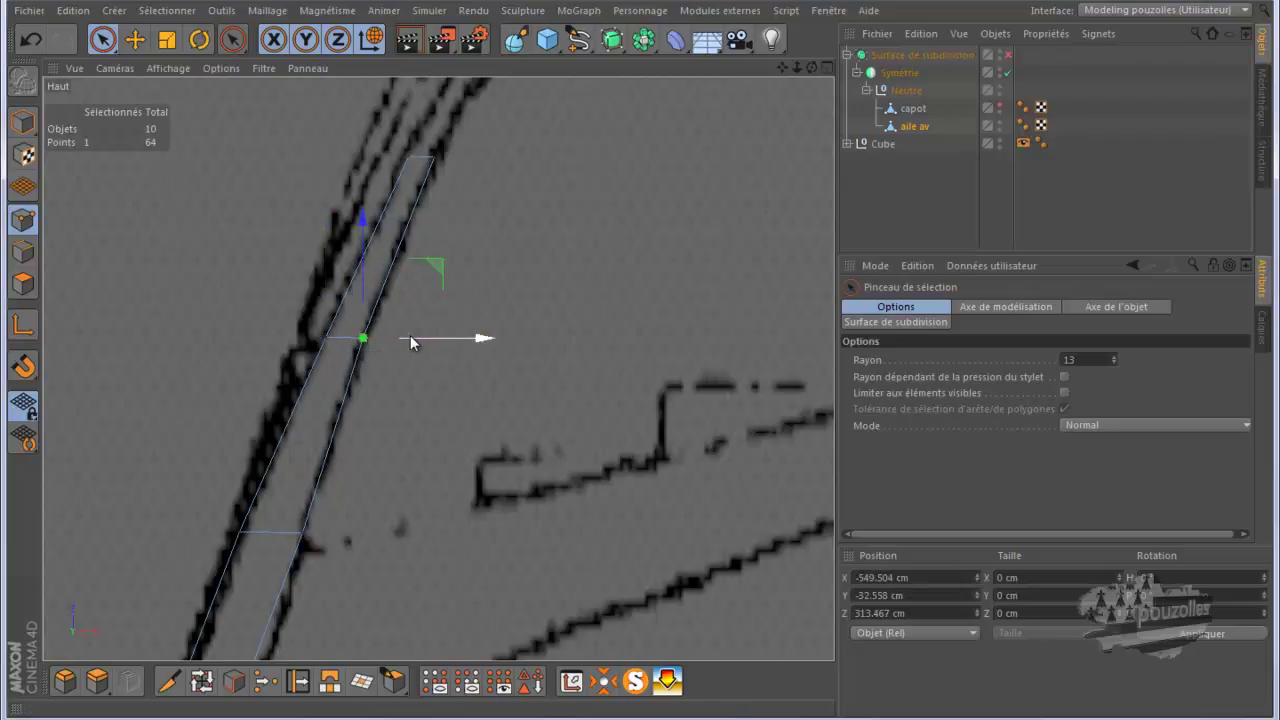
In the rear view, lower the upper points of the two front edges onto the headlight's bottom contour and move the front lower point to X about -528 cm
middle_click(213, 365)
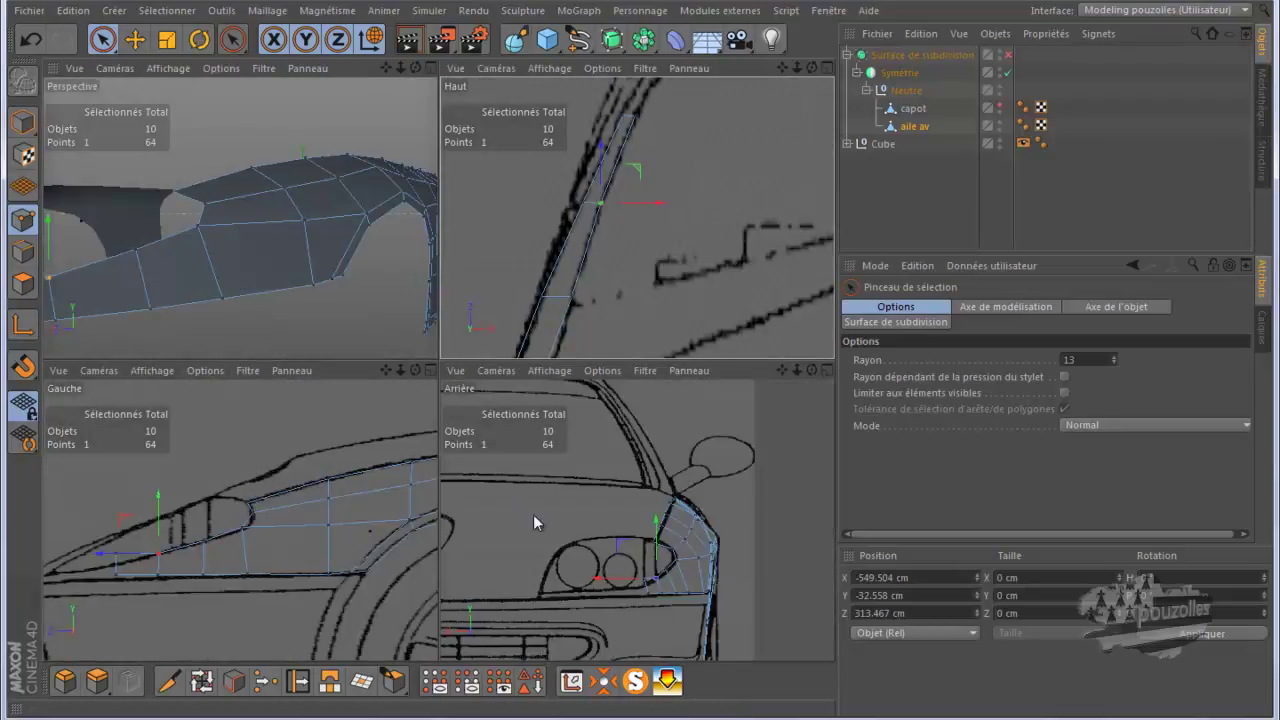
middle_click(538, 523)
scroll(585, 527, "up", 4)
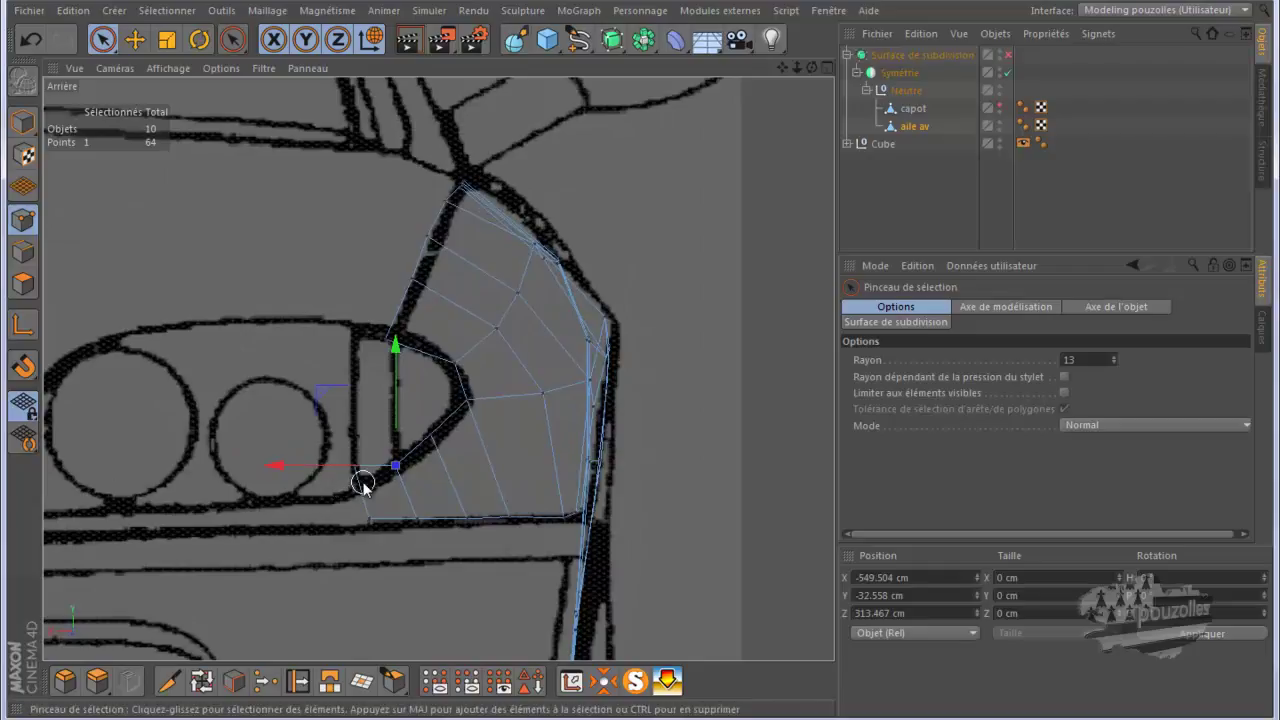
left_click(362, 484)
left_click(355, 463)
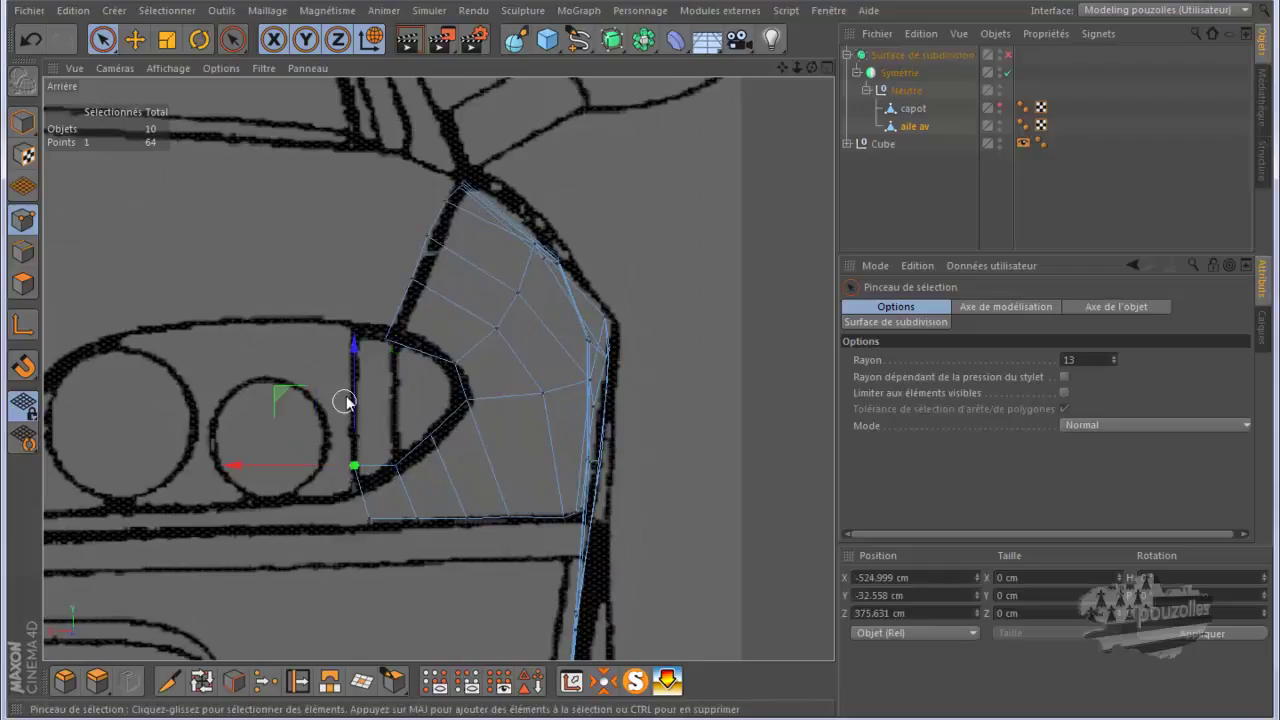
mouse_move(350, 387)
left_mouse_down()
mouse_move(360, 423)
mouse_move(398, 414)
mouse_move(431, 383)
left_mouse_up()
left_click(398, 467)
left_click(430, 434)
left_click(366, 521)
left_click_drag(317, 519, 310, 520)
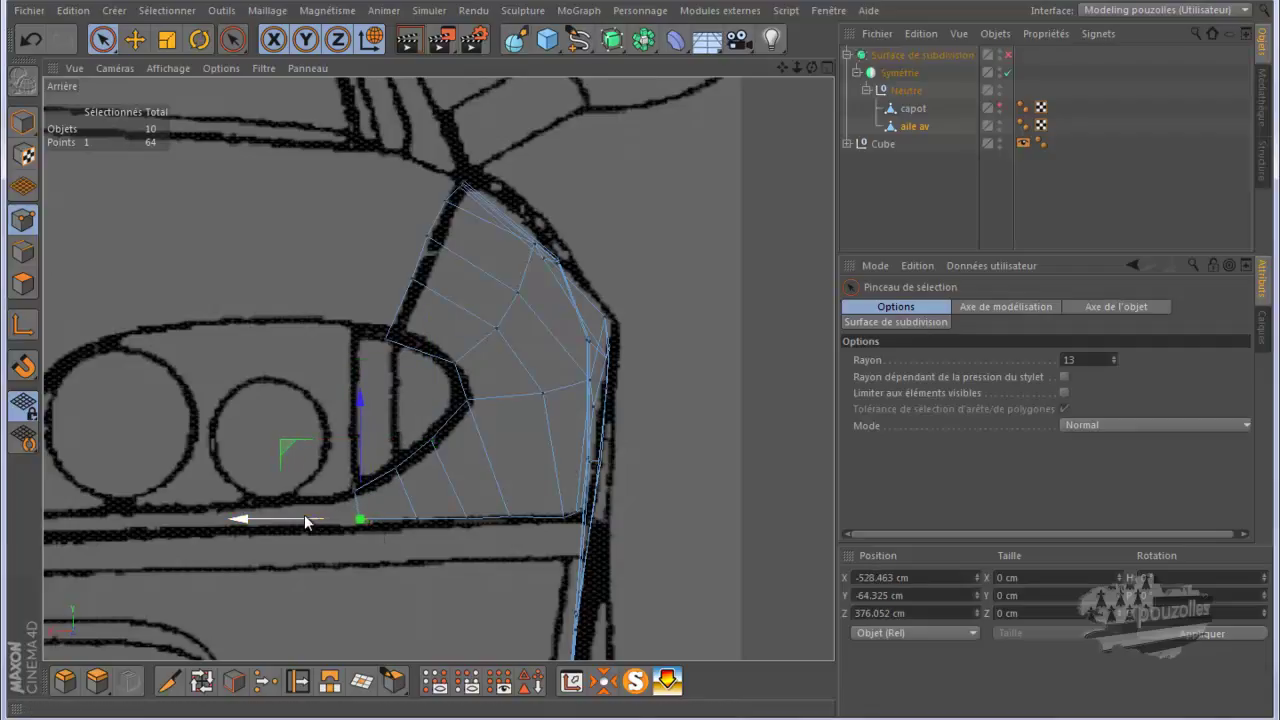
In the side view, lower both points of the front edge to a centre Y of about -59 cm and the edge behind to about -51 cm
middle_click(199, 465)
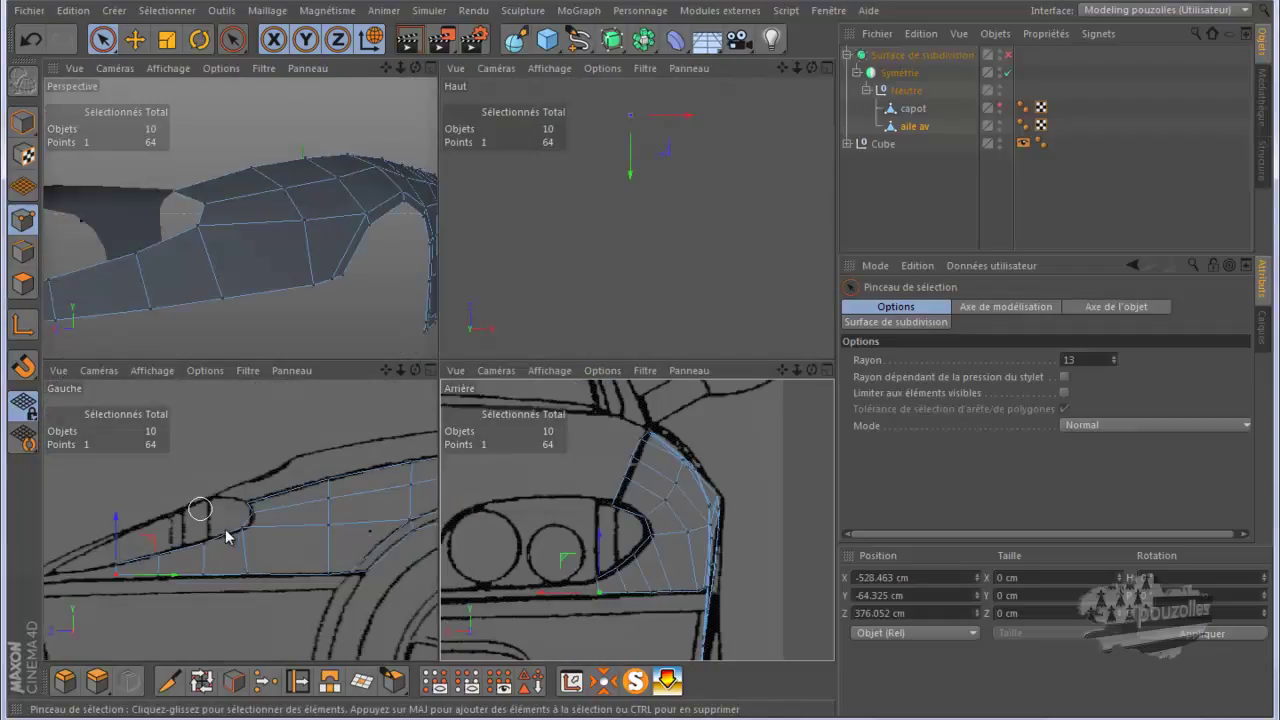
middle_click(85, 550)
scroll(135, 511, "up", 5)
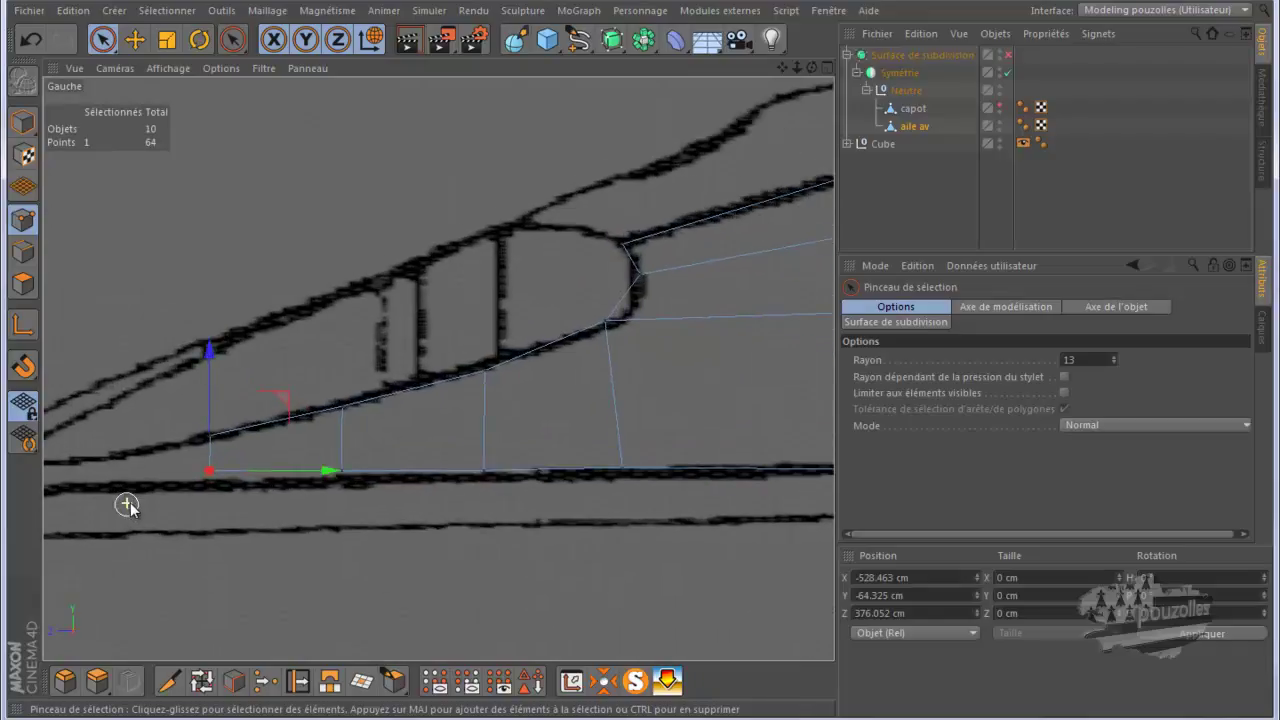
left_click_drag(323, 504, 418, 493, "alt")
scroll(418, 493, "down", 4)
scroll(294, 530, "up", 5)
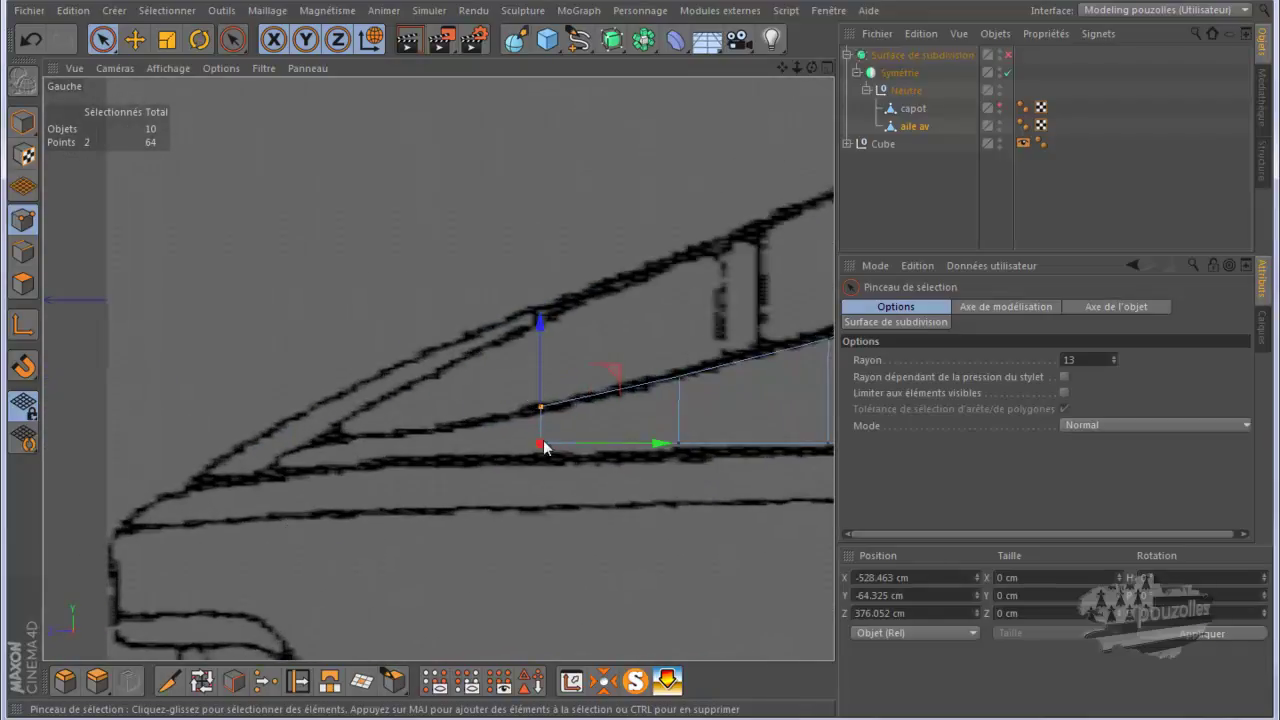
left_click(545, 453)
scroll(429, 531, "down", 1)
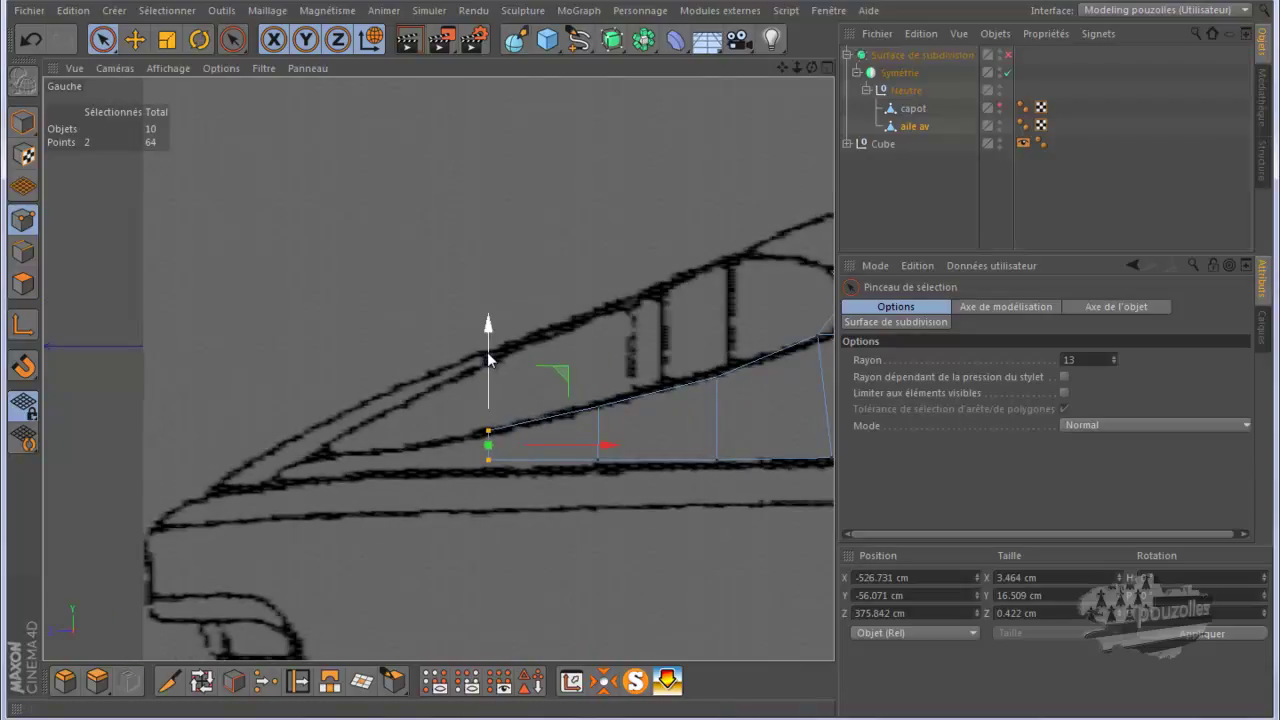
left_click_drag(488, 358, 488, 364)
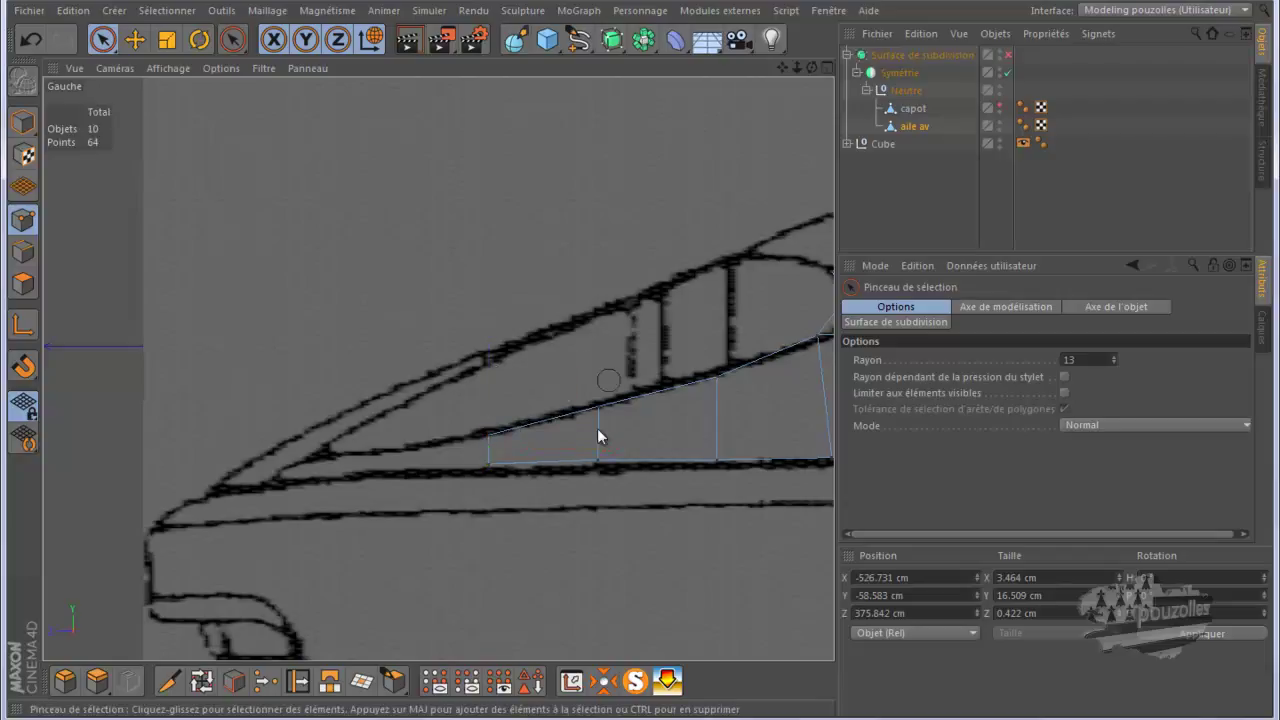
left_click_drag(594, 470, 597, 342)
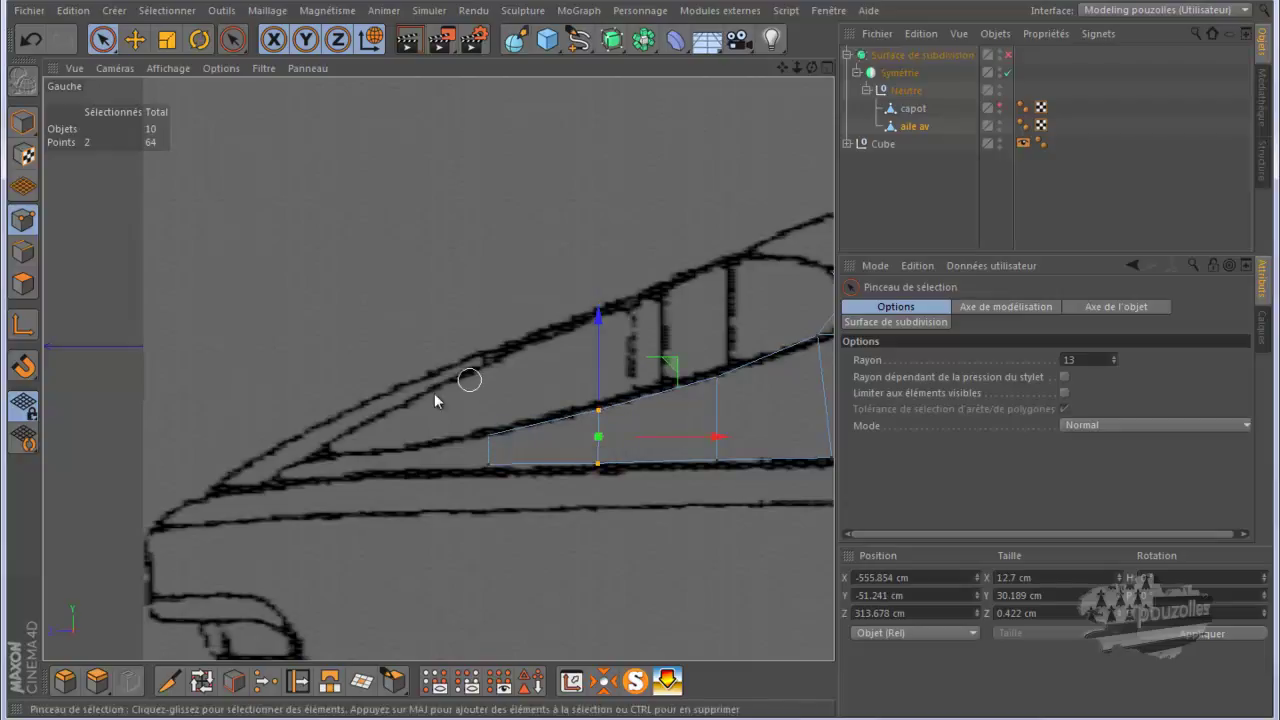
Move the lower point of the front edge outward to X about -535 cm in the top view to widen the strip's tip
left_click(23, 251)
left_click(480, 474)
middle_click(343, 366)
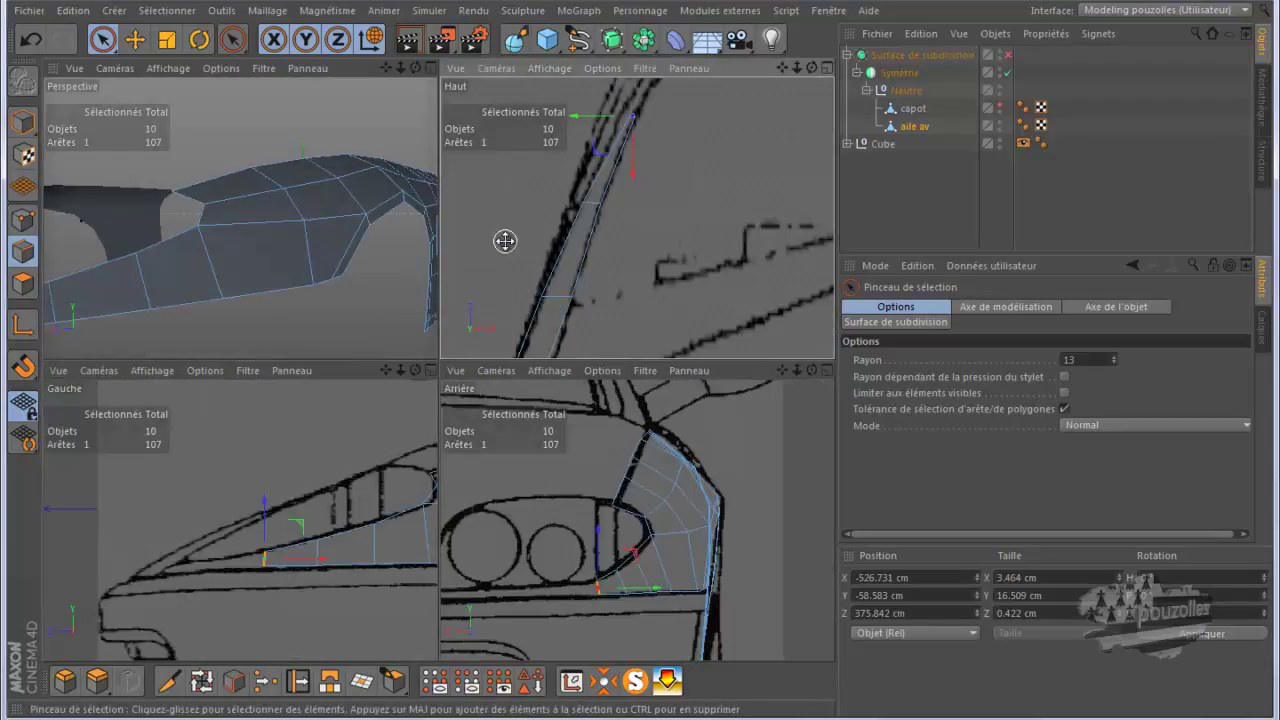
middle_click(539, 190)
scroll(443, 251, "up", 3)
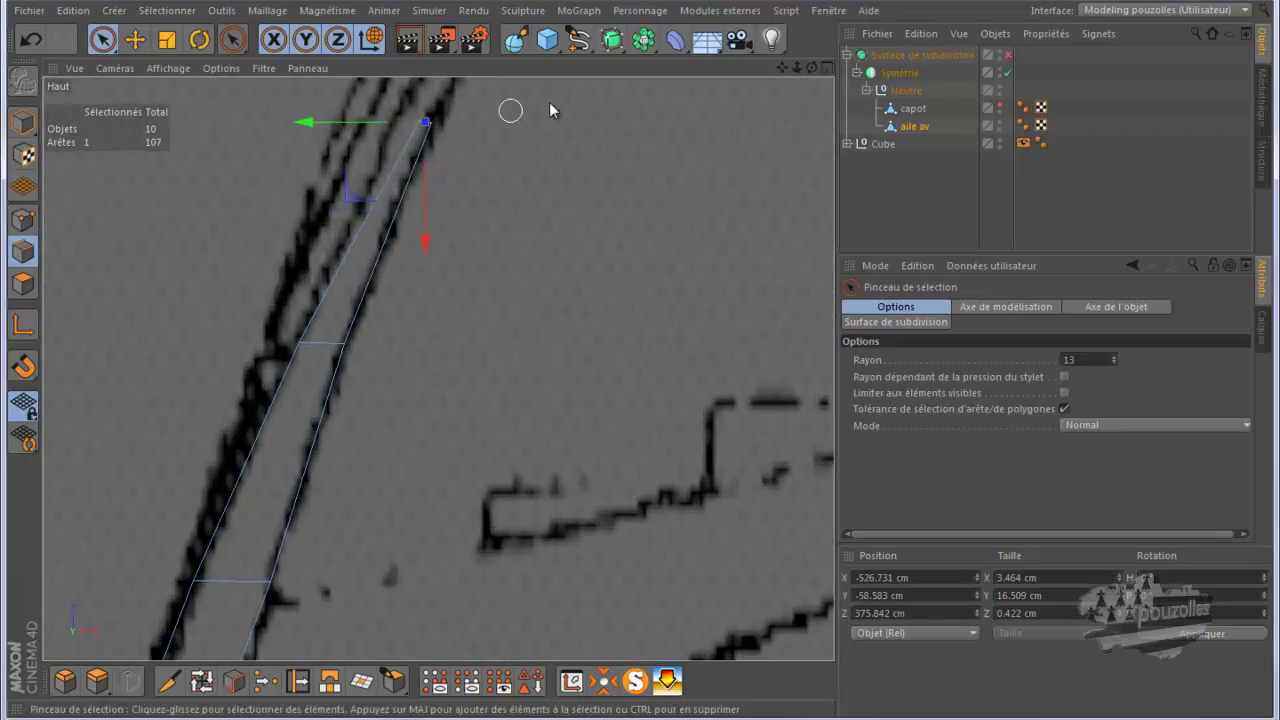
left_click_drag(783, 66, 781, 251)
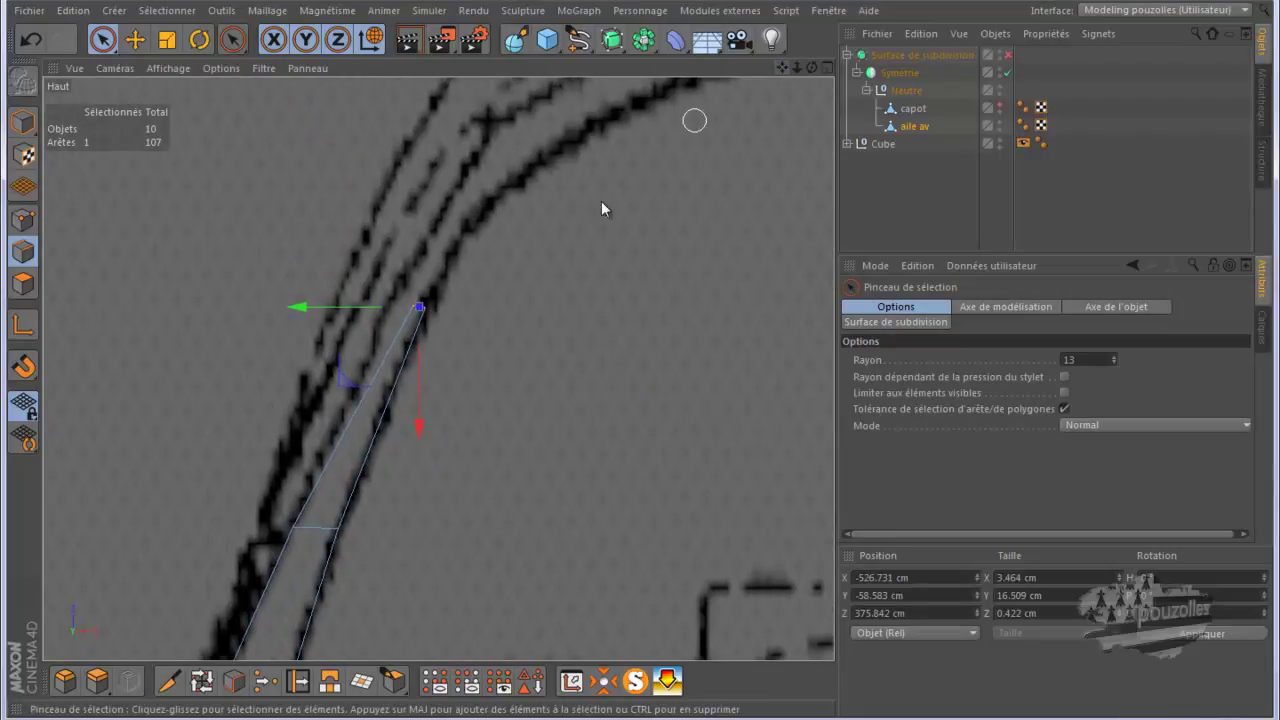
scroll(422, 316, "up", 3)
scroll(424, 316, "up", 1)
left_click(23, 221)
left_click(387, 296)
left_click_drag(503, 300, 470, 297)
middle_click_drag(450, 337, 471, 294, "alt")
Extrude the front edge along the headlight's curved corner to X about -501 cm, Z about 417 cm in the top view
middle_click(264, 416)
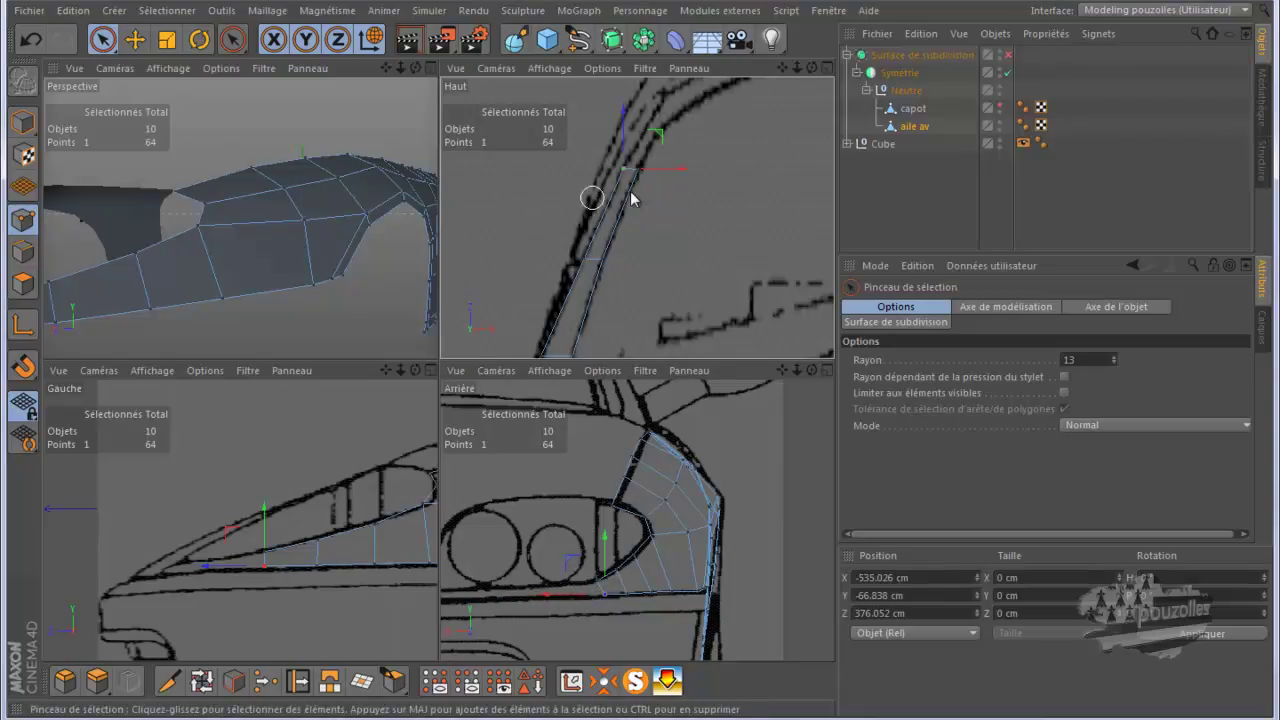
left_click(23, 251)
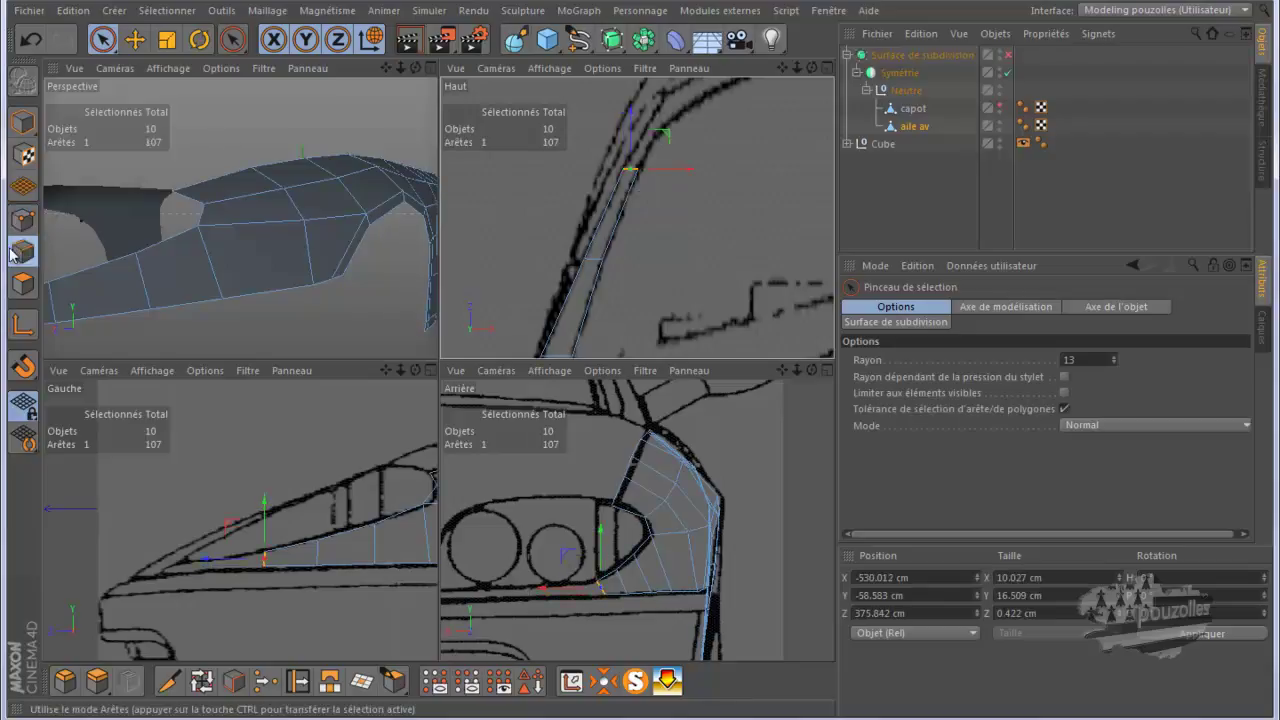
middle_click(648, 141)
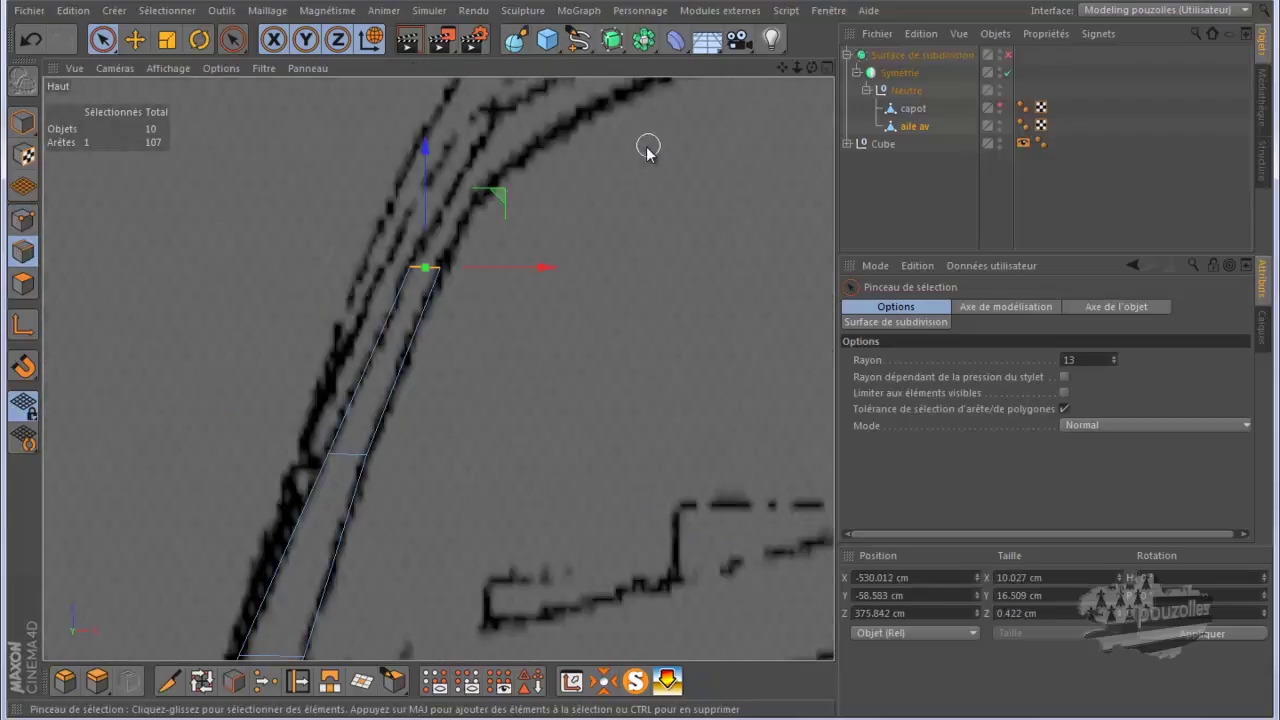
scroll(596, 224, "down", 2)
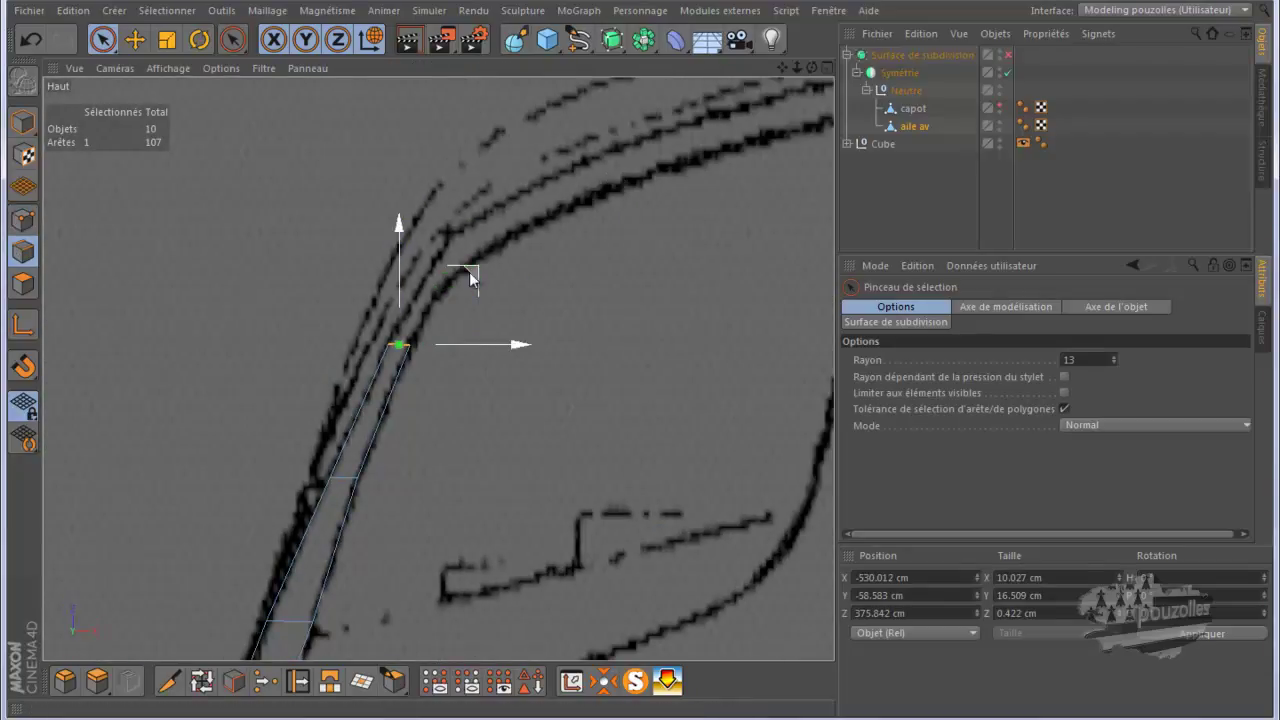
left_click_drag(469, 270, 531, 182, "ctrl")
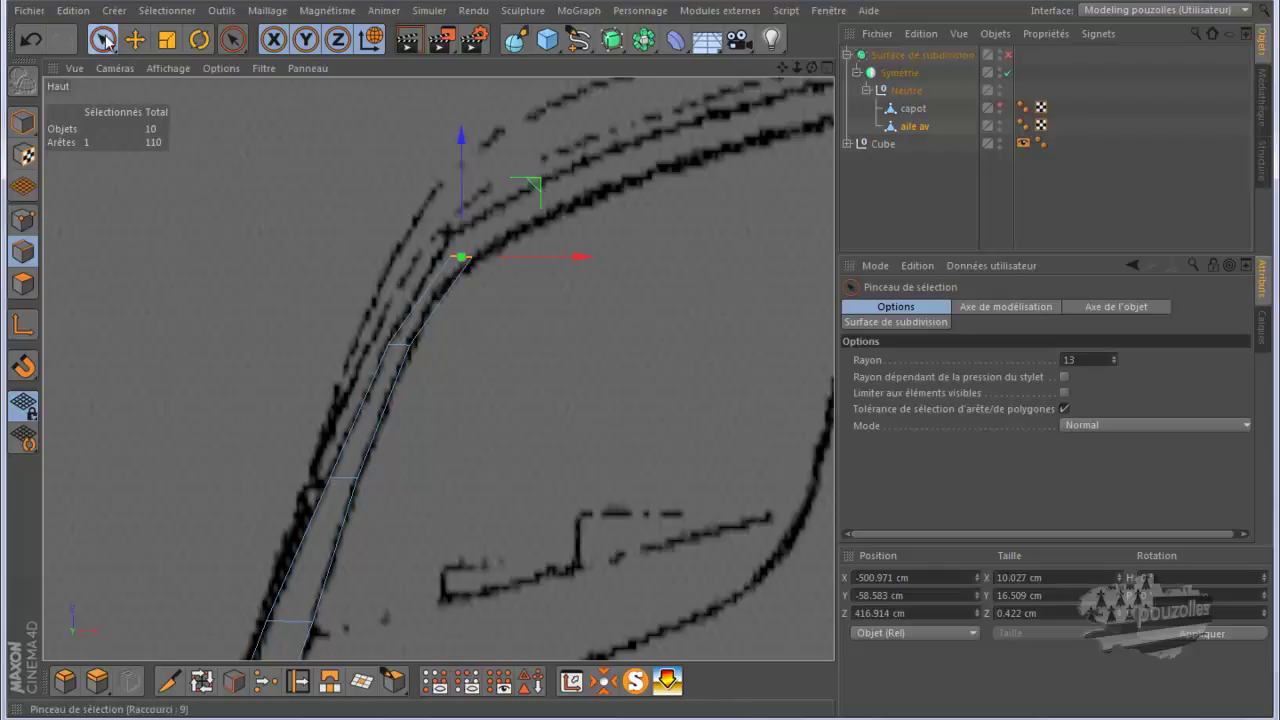
Move the lower point of the new front edge forward to Z about 425 cm, angling the edge across the curved strip
left_click(23, 219)
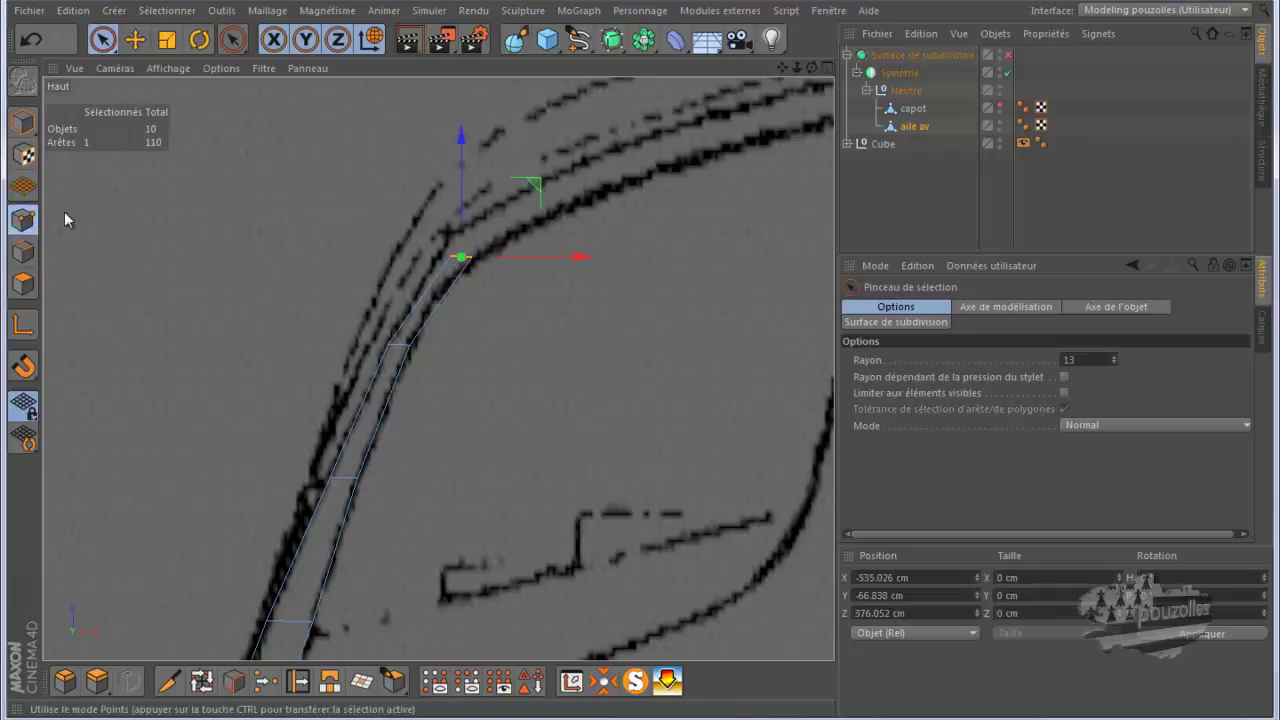
left_click(447, 258)
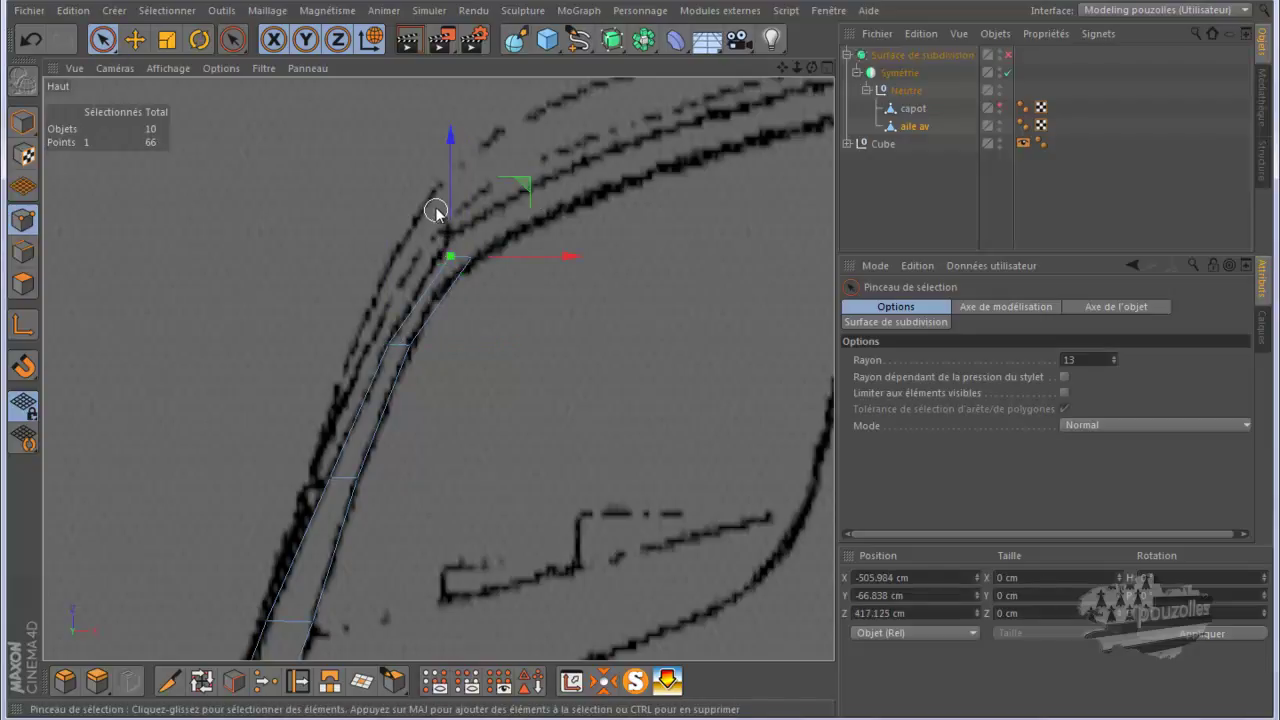
left_click_drag(447, 189, 451, 173)
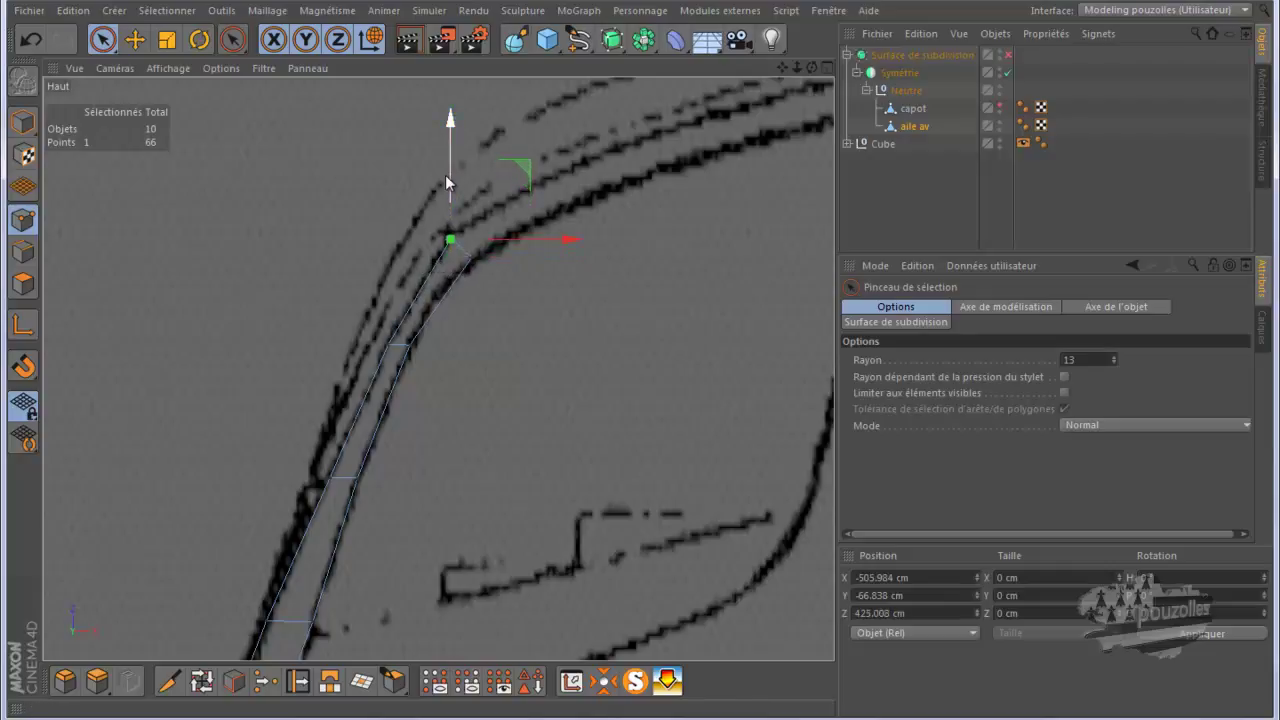
Select both points of the slanted front edge and lower them to a centre Y of about -62 cm in the side view
middle_click(322, 314)
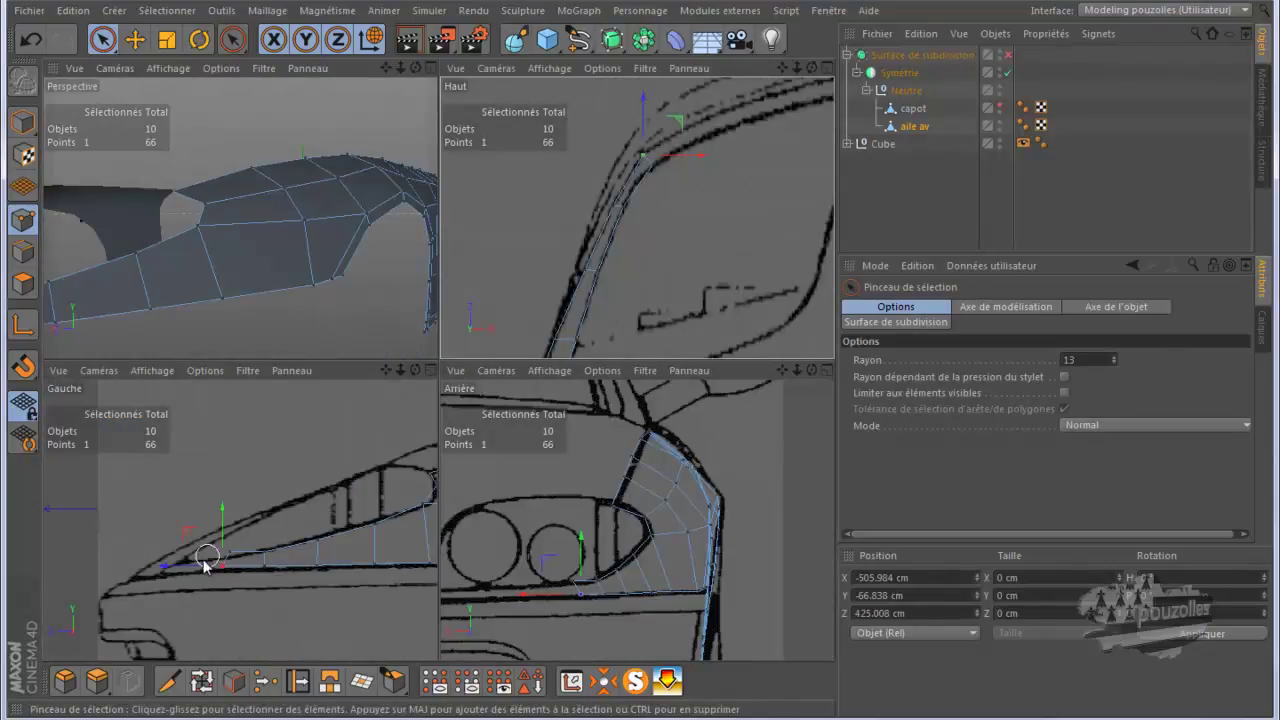
middle_click(200, 563)
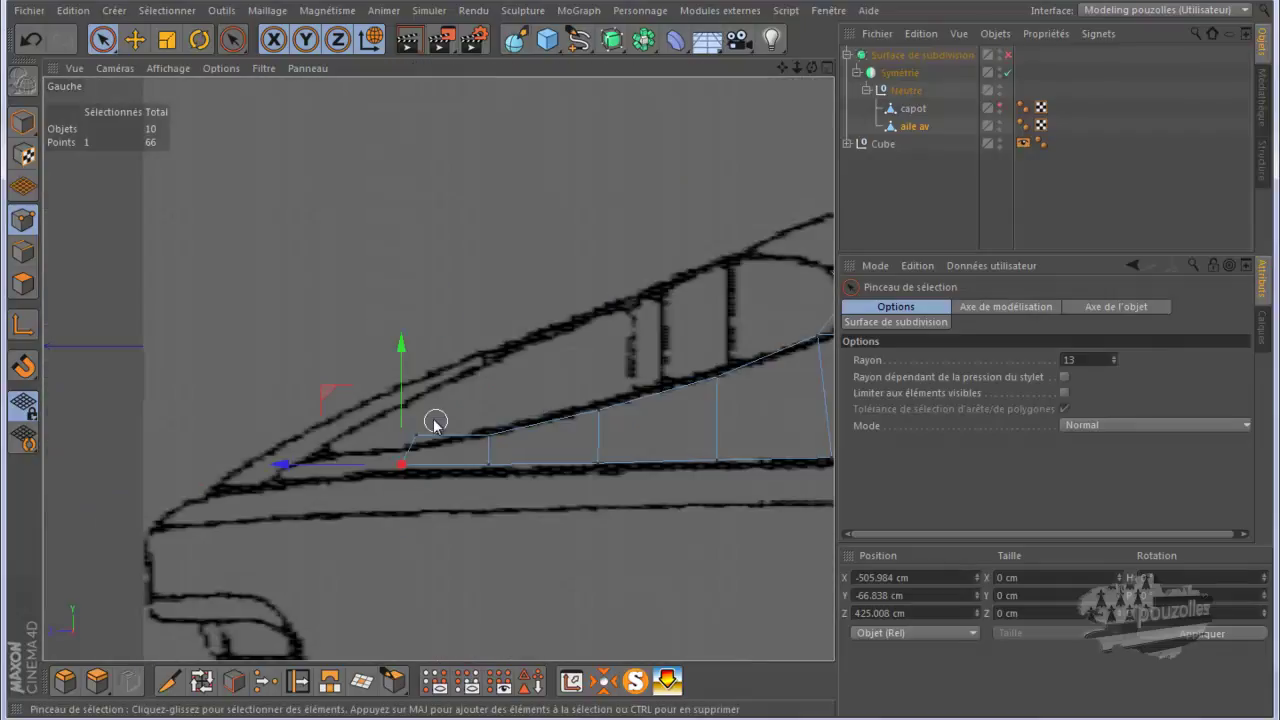
left_click_drag(397, 469, 397, 473)
left_click_drag(405, 361, 404, 366)
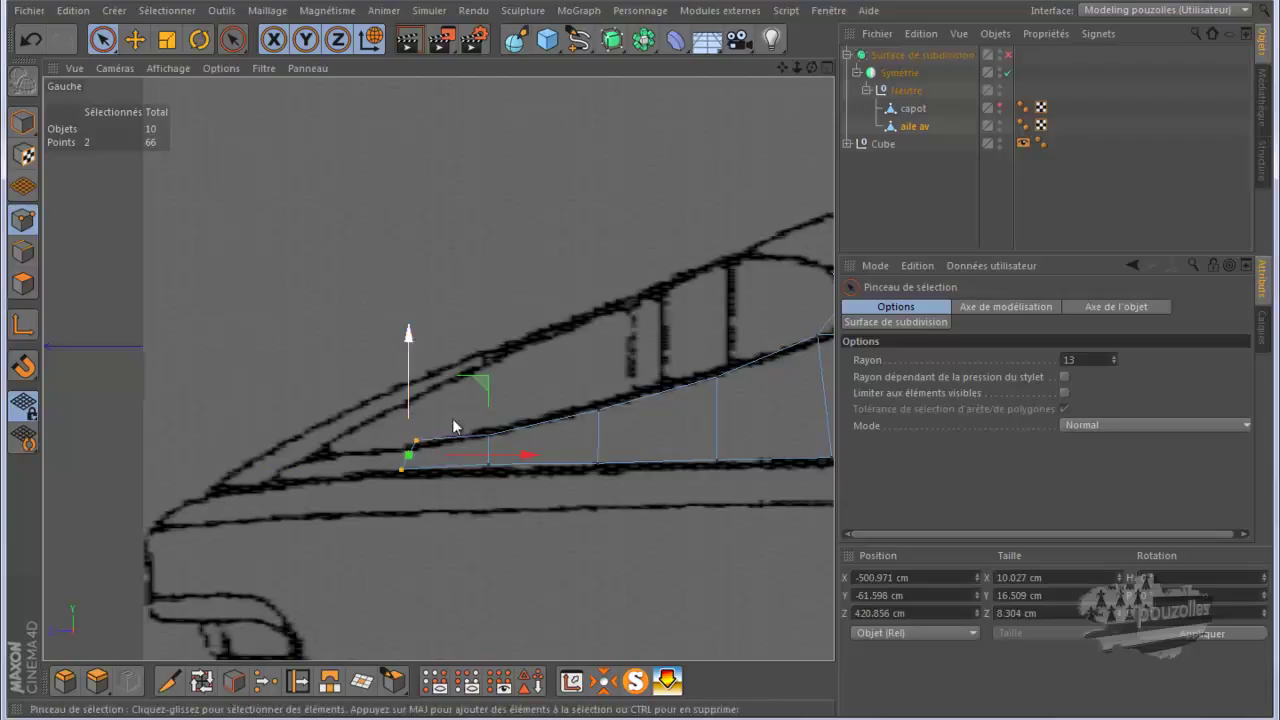
In the side view, lower the front edge's upper point onto the headlight's bottom contour and move its lower point back to Z about 423 cm
scroll(415, 490, "up", 2)
left_click(417, 432)
left_click_drag(415, 366, 412, 374)
left_click(405, 472)
left_click_drag(456, 466, 459, 467)
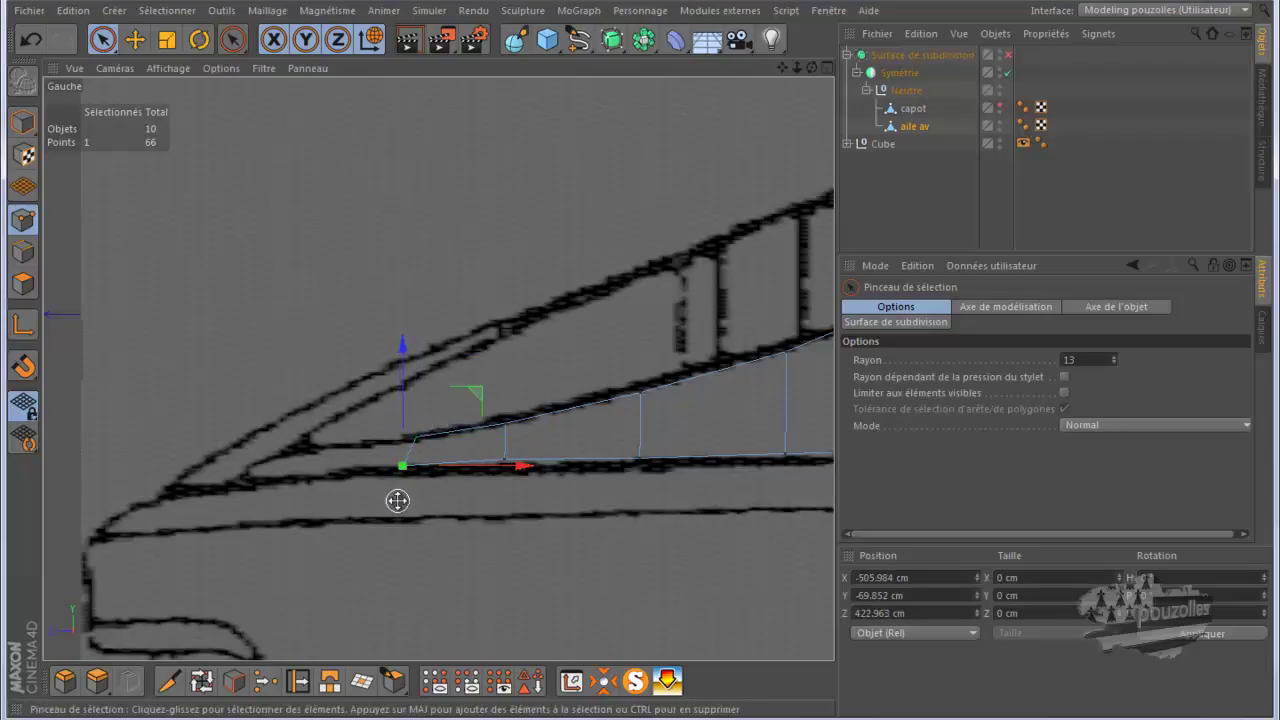
middle_click(397, 500)
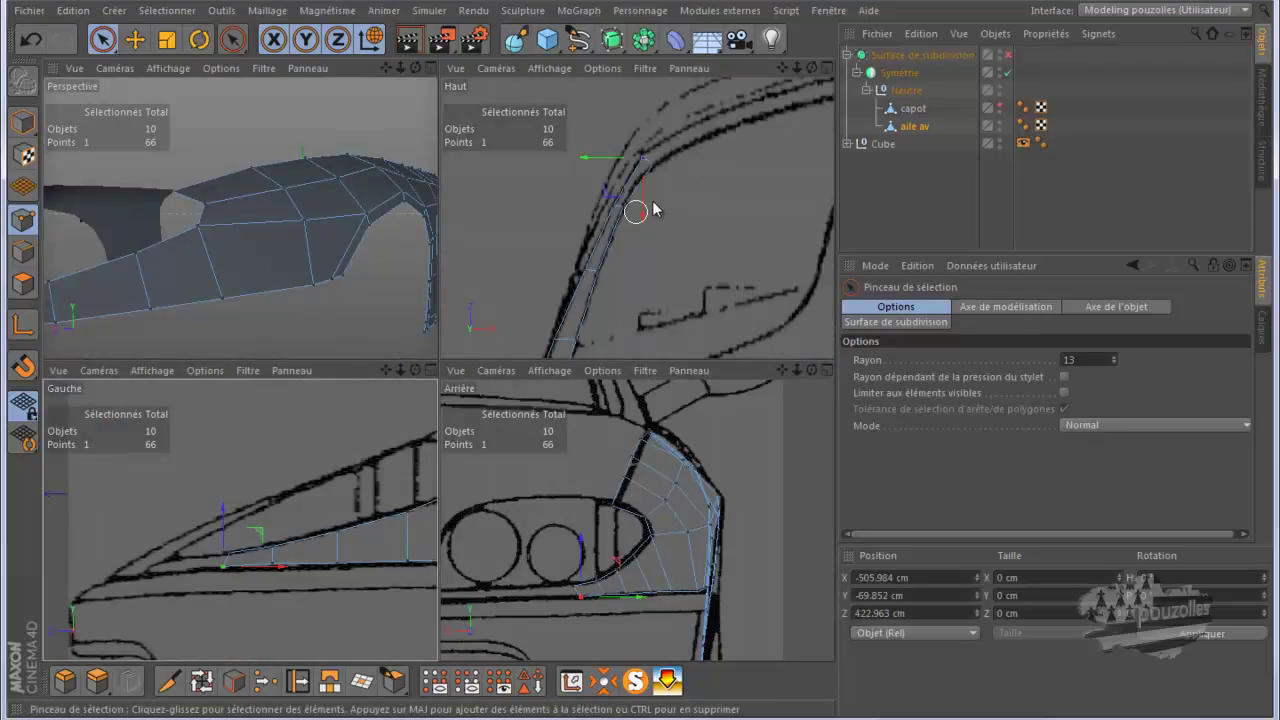
Move the front edge's lower point forward in the top view to X about -506 cm, Z about 425 cm
middle_click(659, 196)
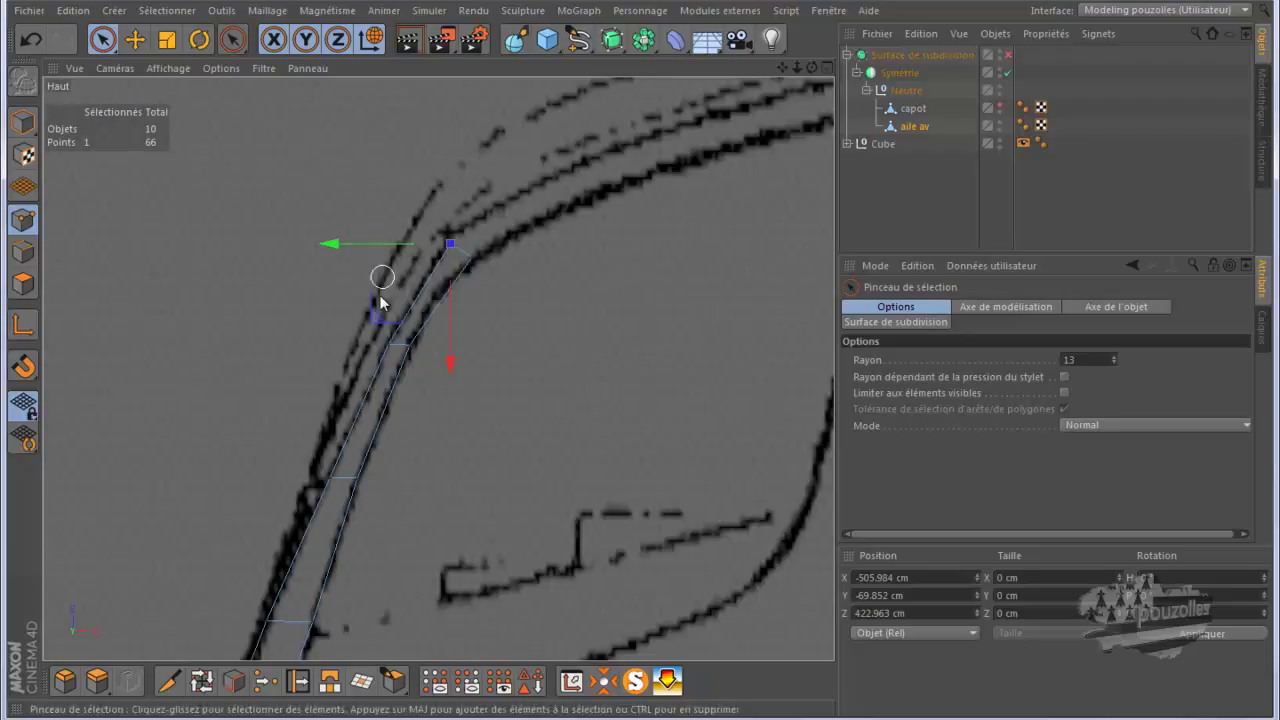
left_click_drag(374, 316, 376, 312)
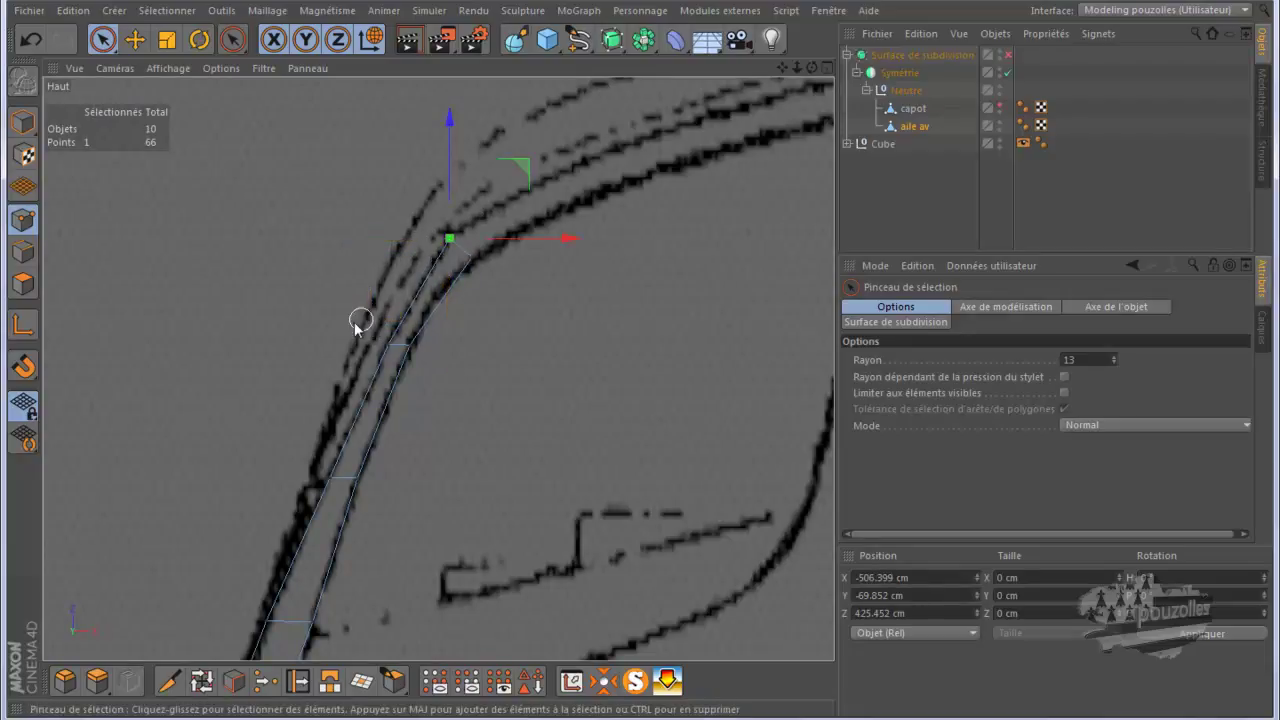
middle_click(286, 345)
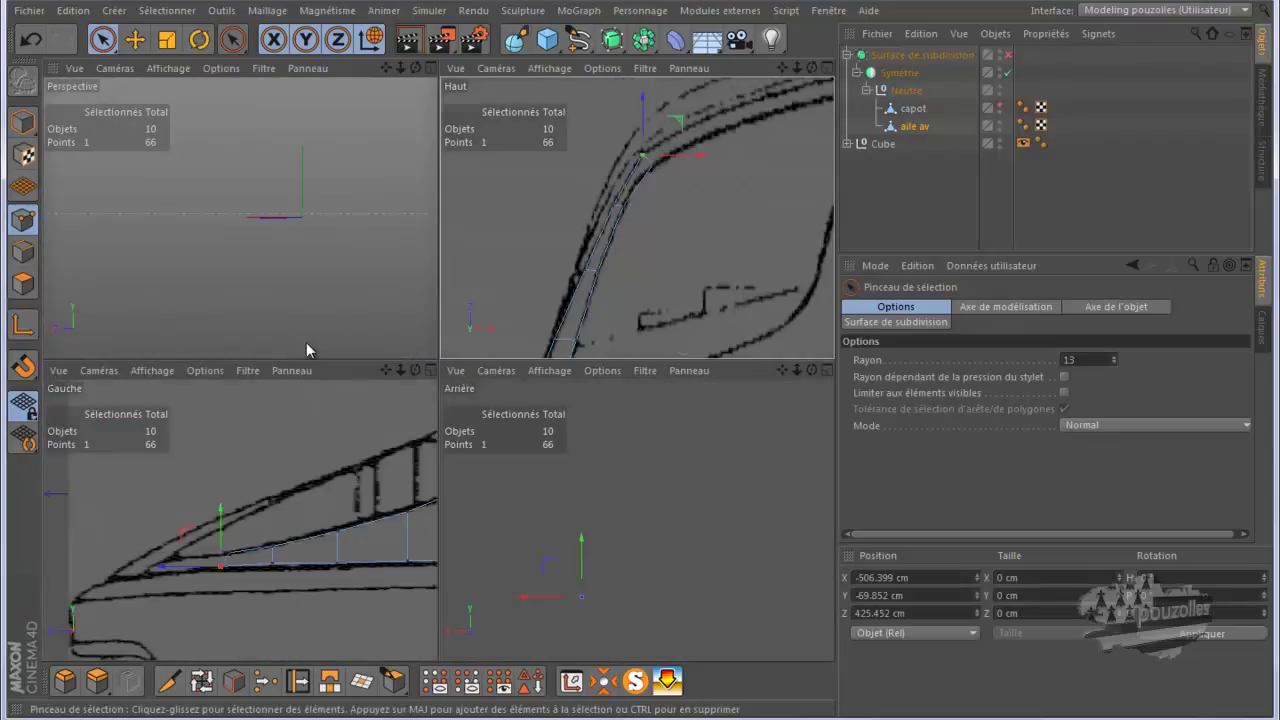
Raise the front edge's lower point in the rear view to Y about -67 cm, just above the bumper line
middle_click(610, 627)
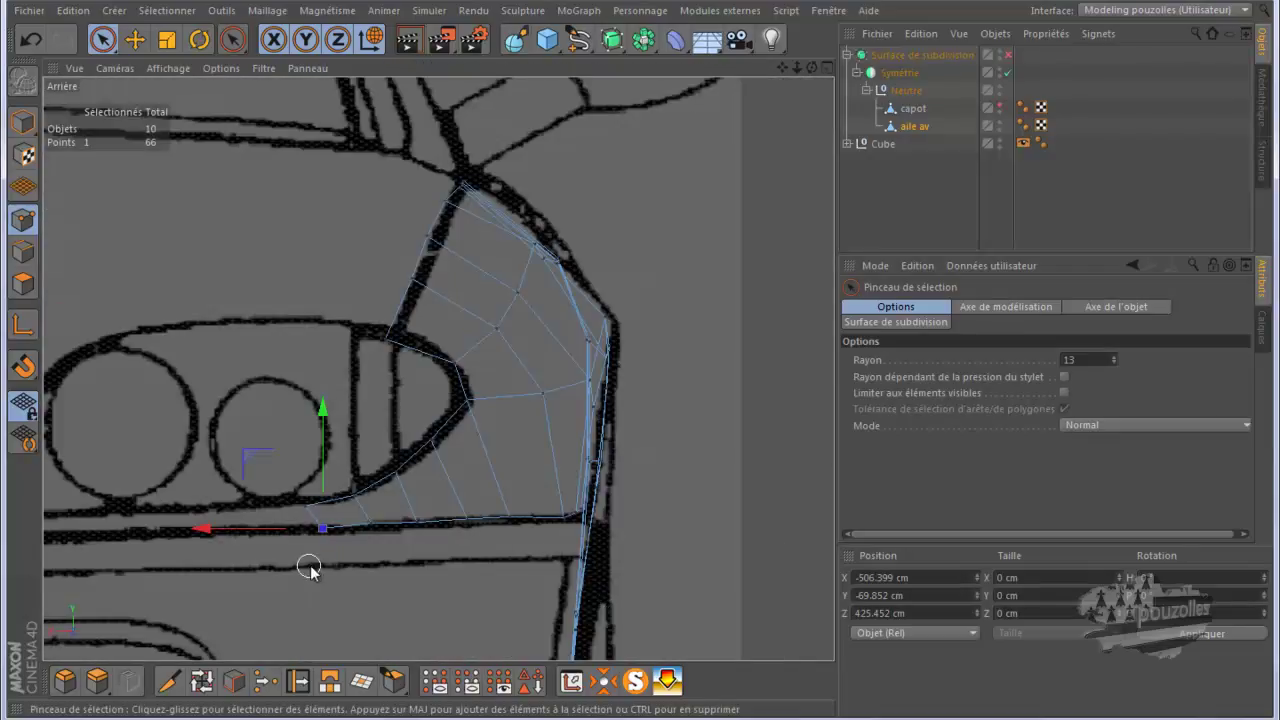
left_click_drag(321, 455, 321, 450)
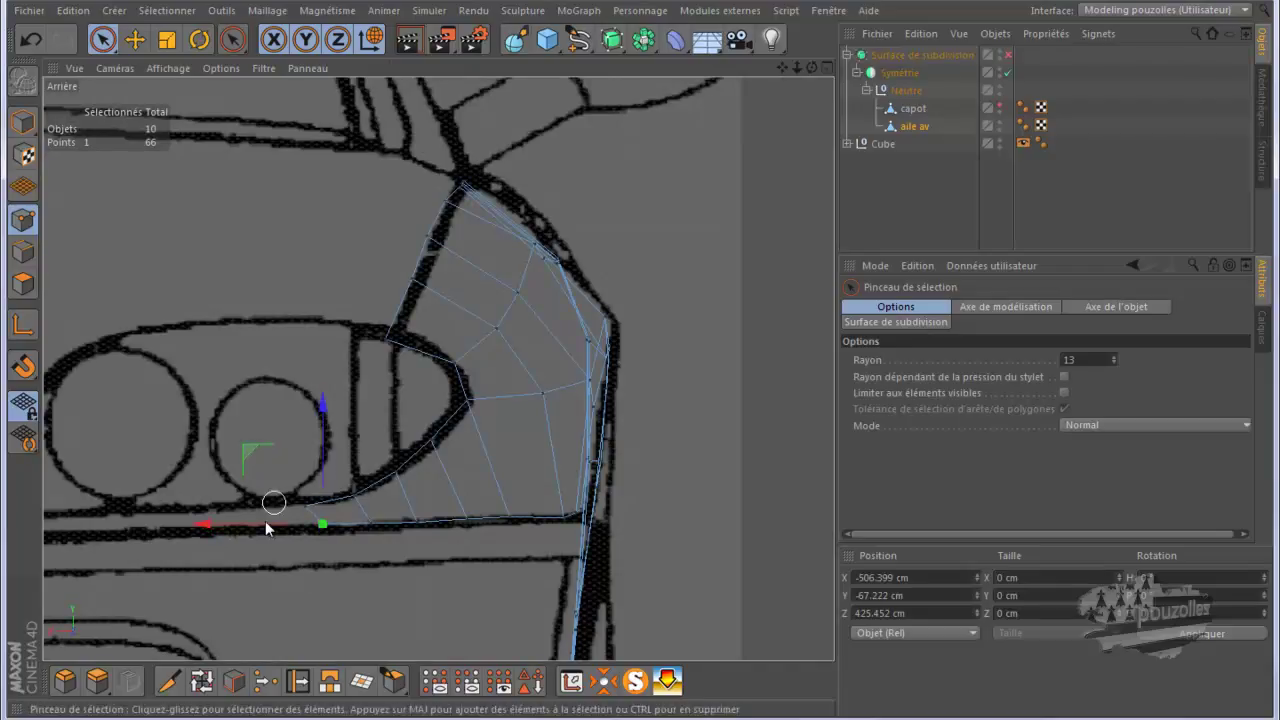
middle_click(260, 525)
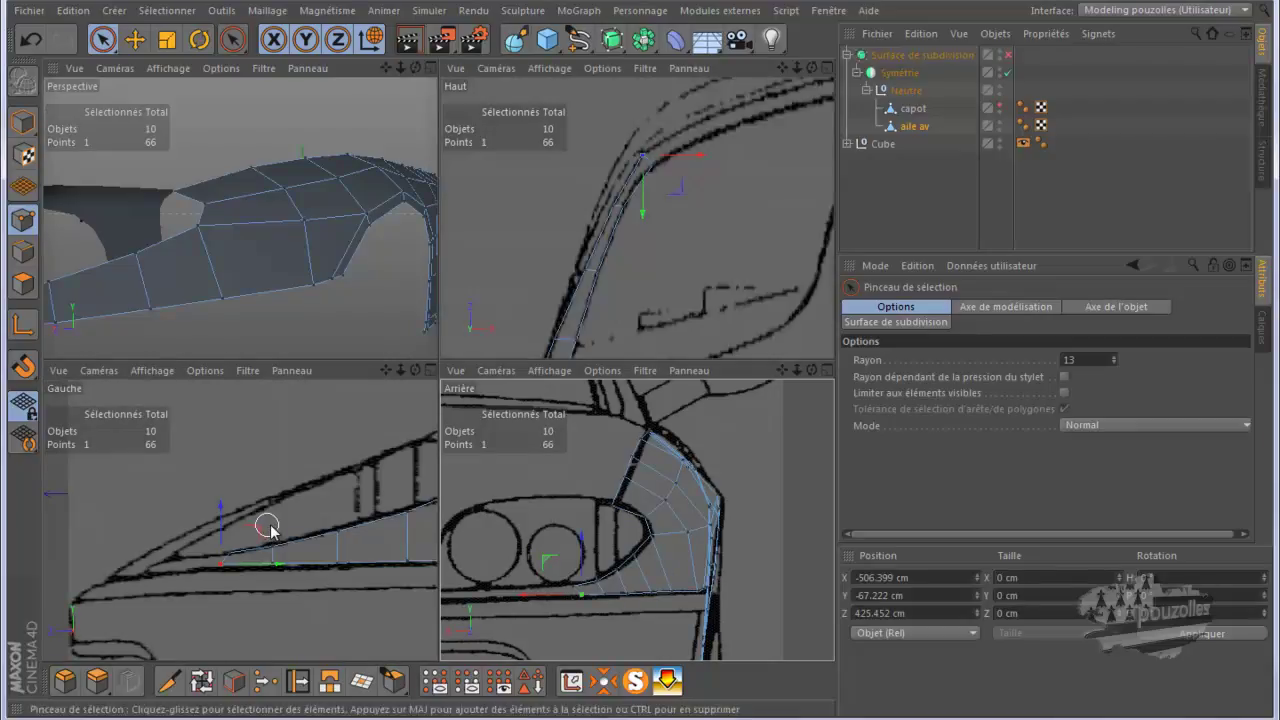
Select both points of the strip's front edge in the side view and lower them to a centre Y of about -64 cm
middle_click(236, 555)
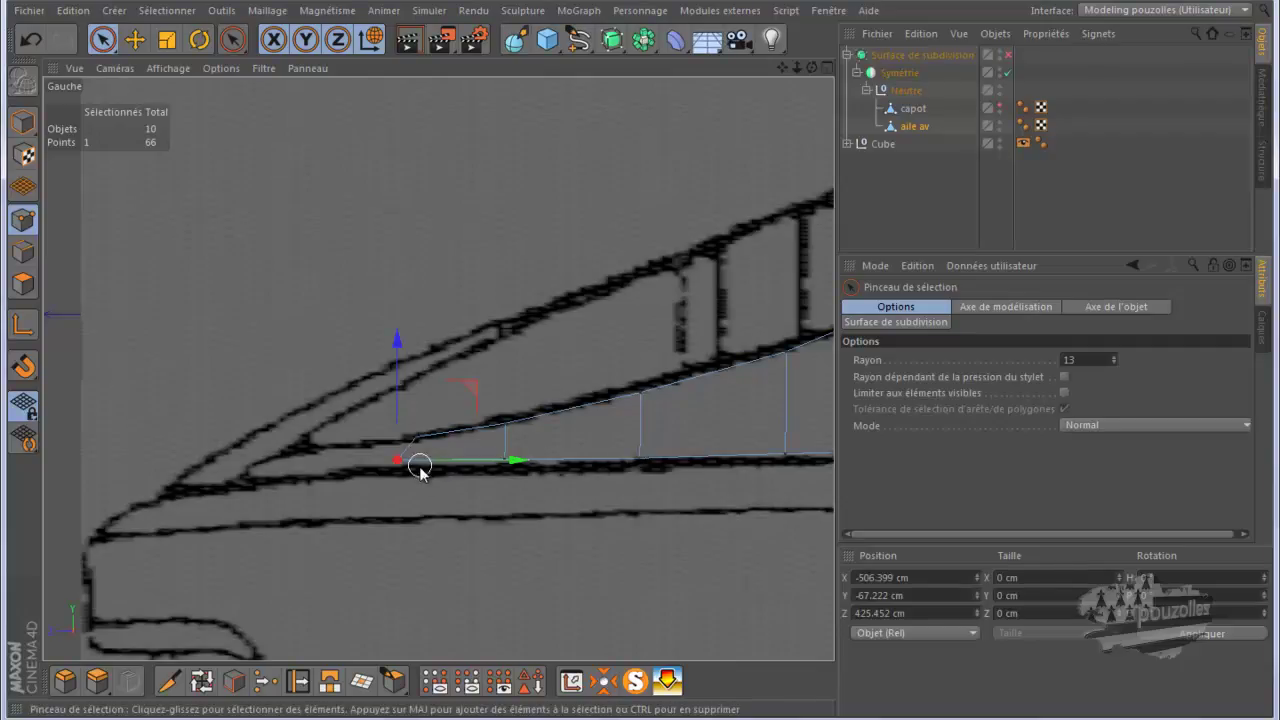
left_click_drag(428, 432, 400, 449, "shift")
left_click_drag(408, 378, 411, 376)
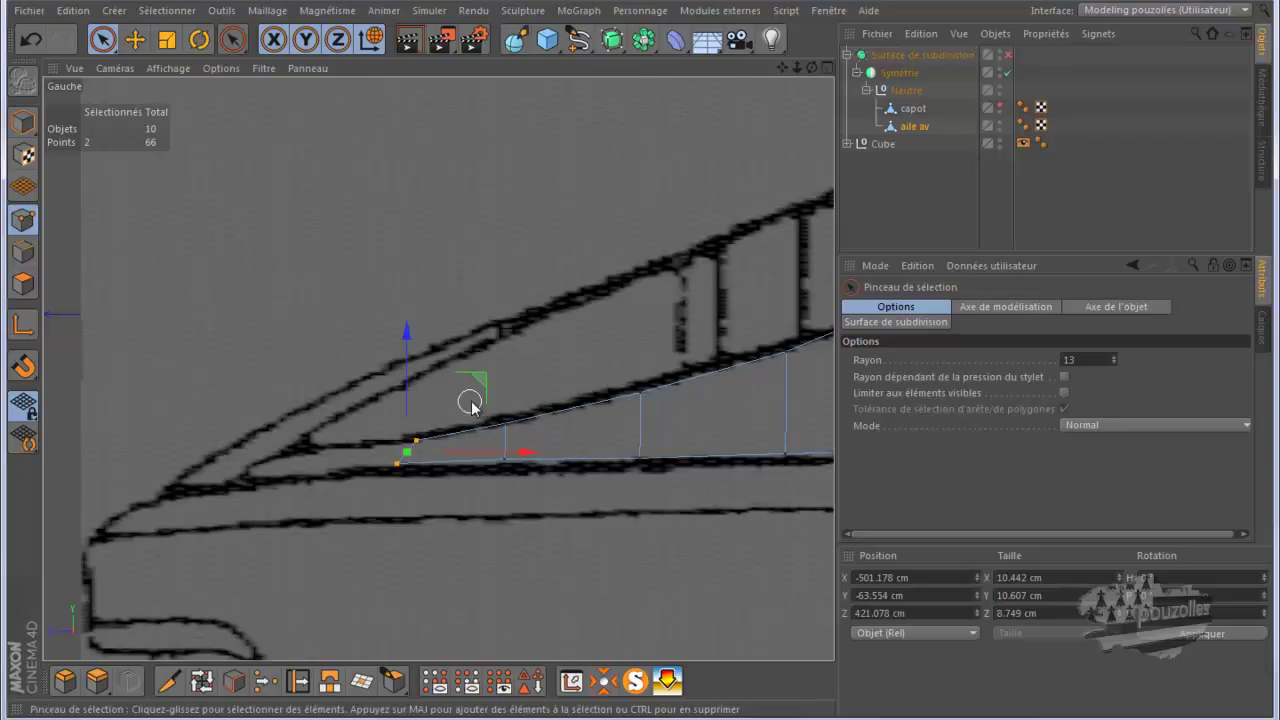
mouse_move(503, 481)
left_mouse_down()
mouse_move(520, 386)
mouse_move(506, 364)
left_mouse_up()
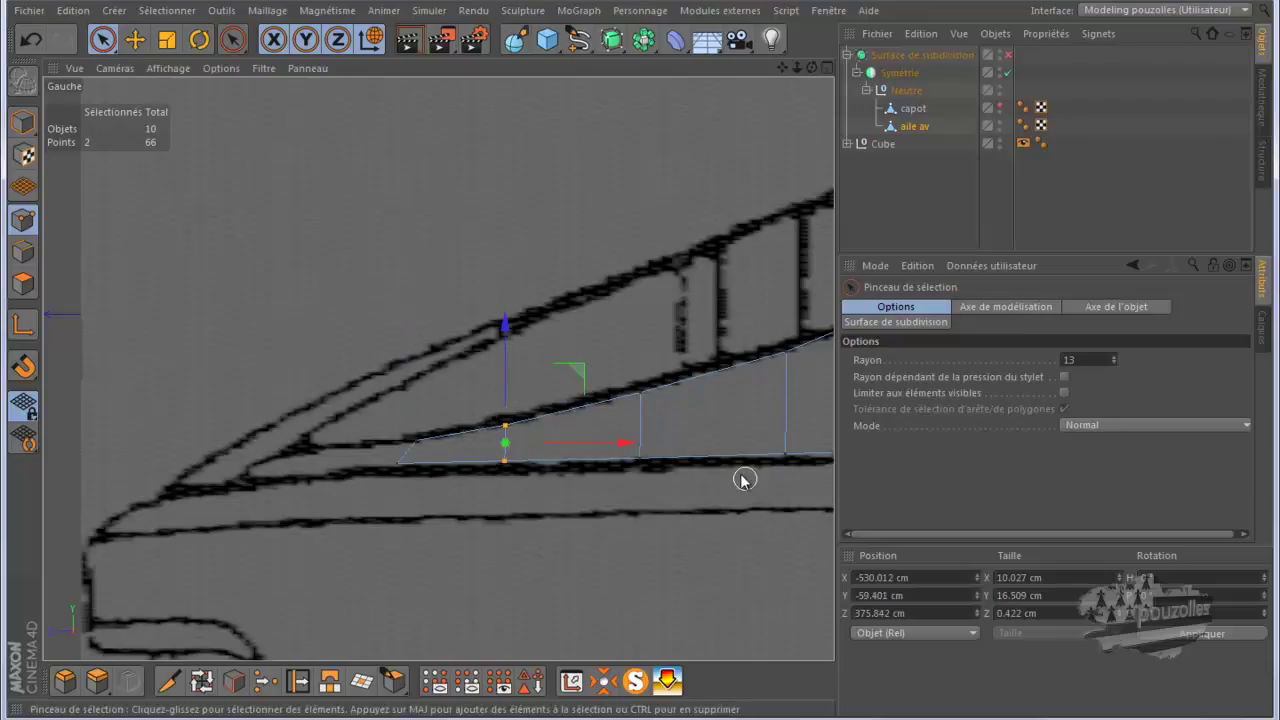
middle_click(401, 532)
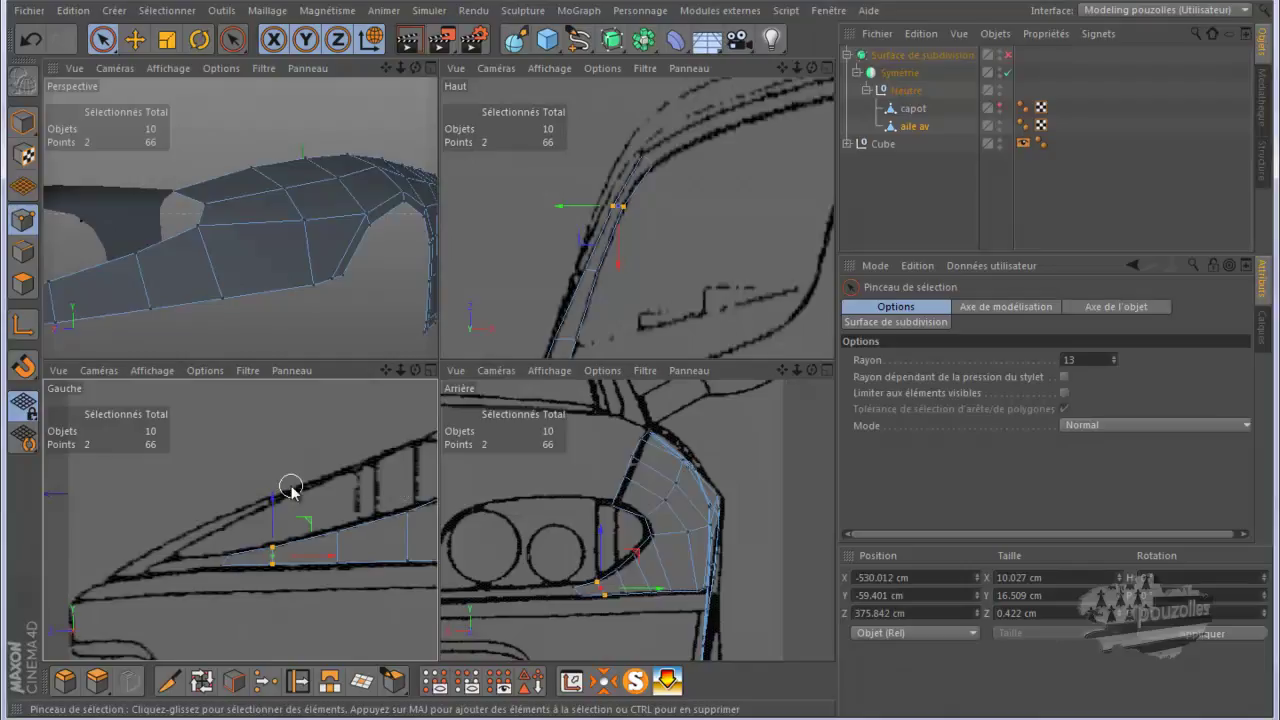
Extrude the strip's front edge along the headlight contour in the top view to X about -451 cm, Z about 450 cm
middle_click(563, 307)
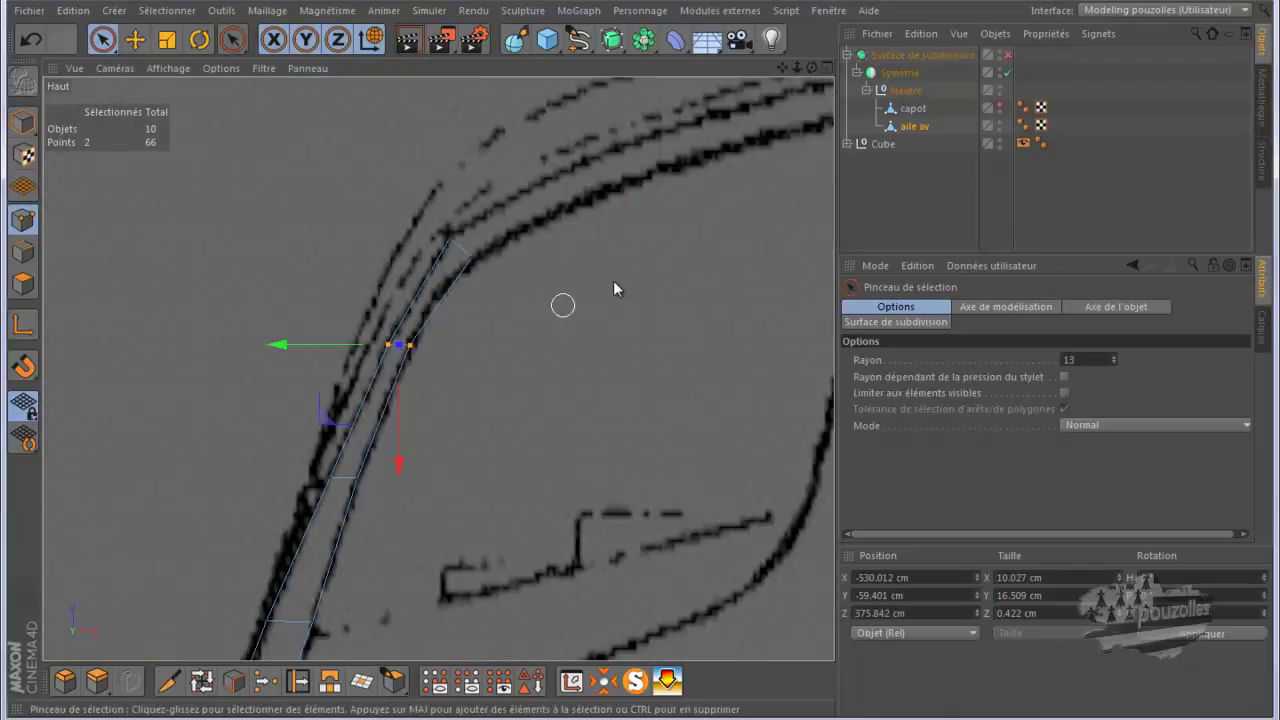
left_click_drag(782, 68, 691, 159)
left_click(23, 252)
left_click_drag(460, 243, 556, 205)
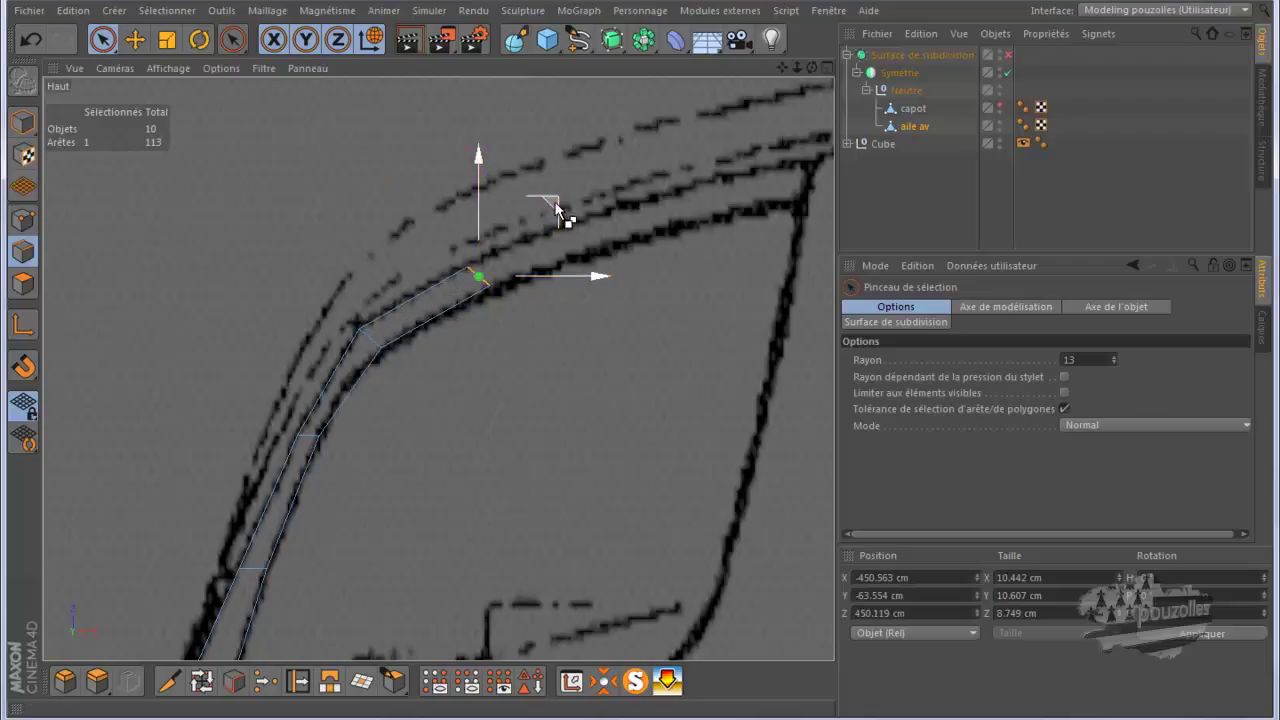
Adjust the extruded edge's height in the side view to a centre Y of about -66 cm, following the headlight's bottom contour
middle_click(302, 298)
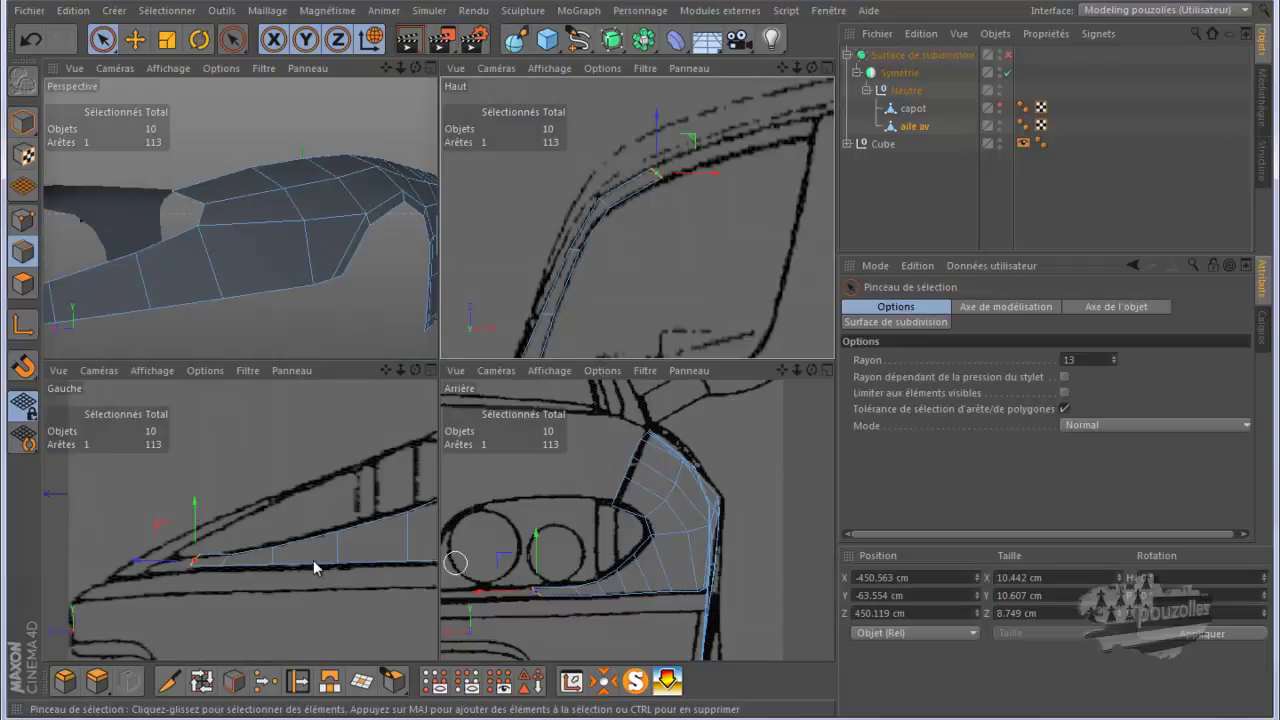
middle_click(251, 537)
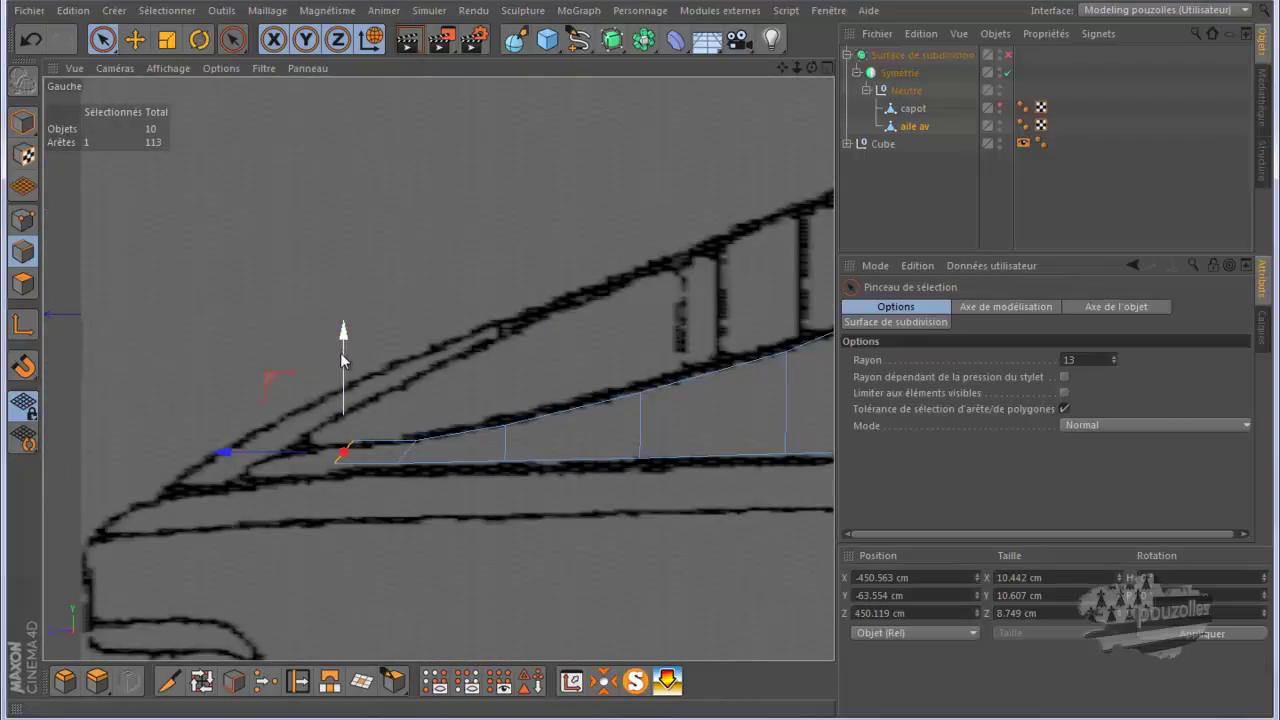
left_click_drag(341, 347, 337, 354)
middle_click(280, 354)
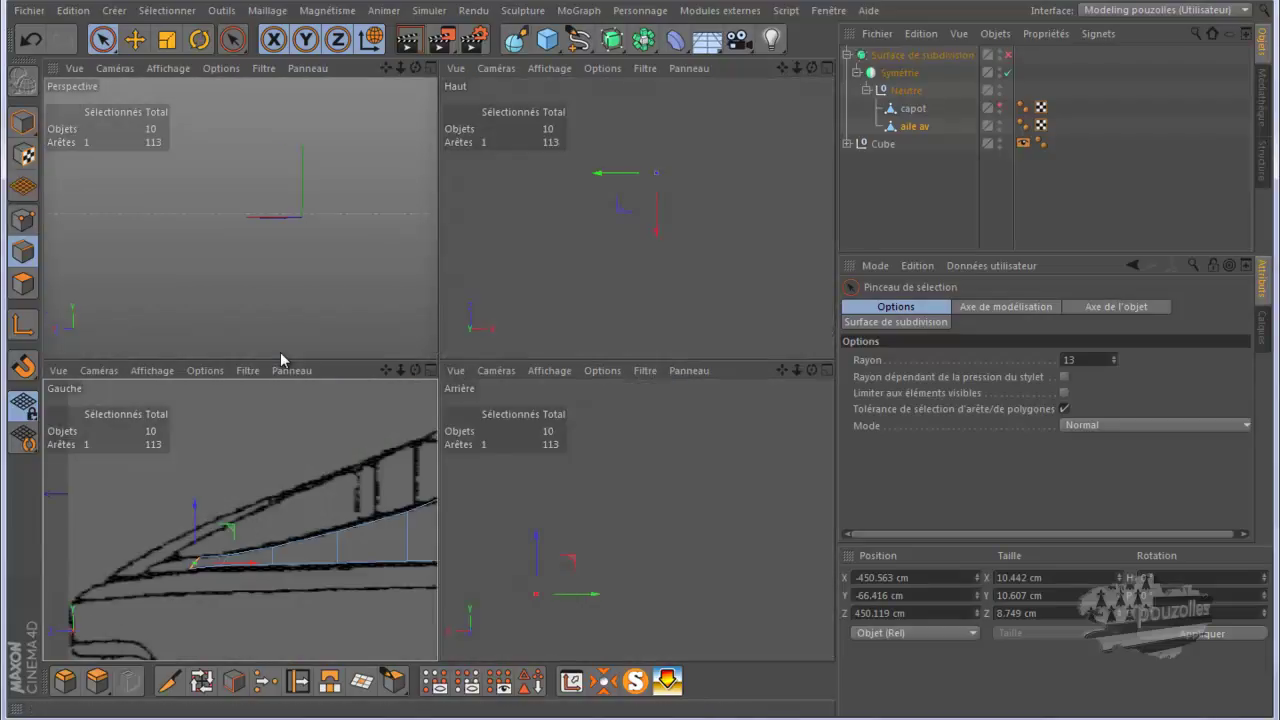
middle_click(305, 496)
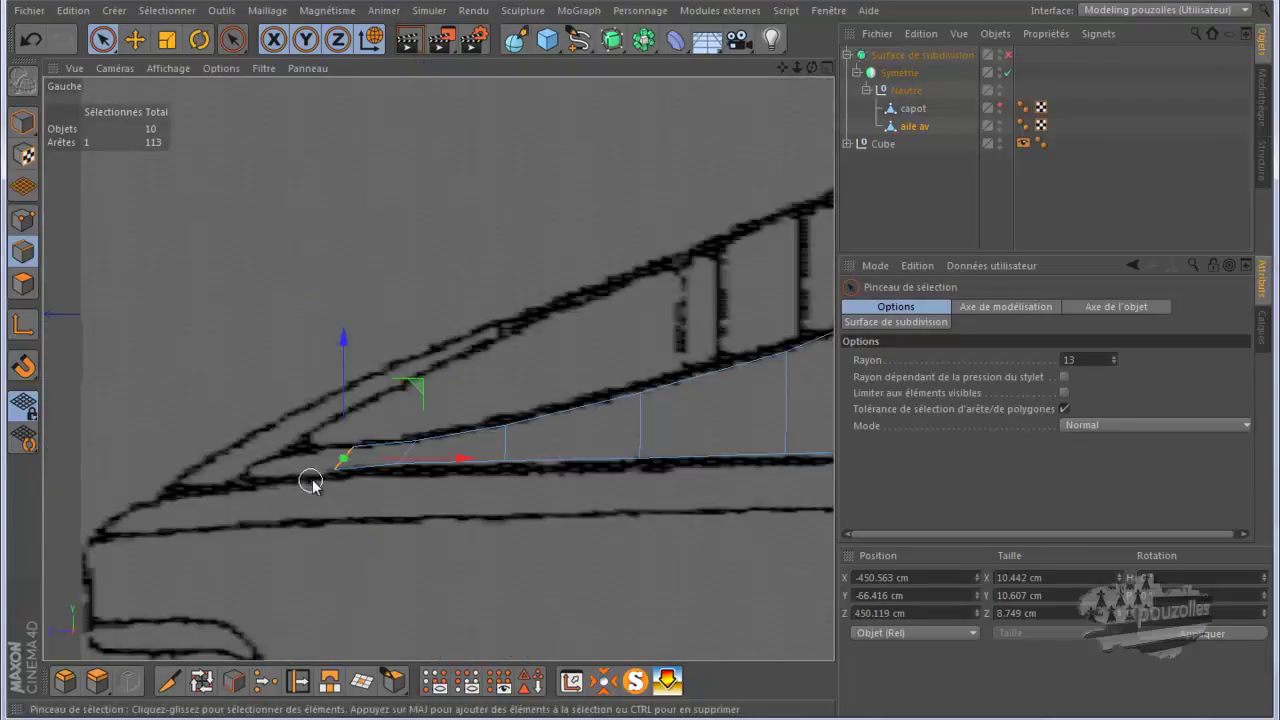
left_click_drag(343, 397, 343, 394)
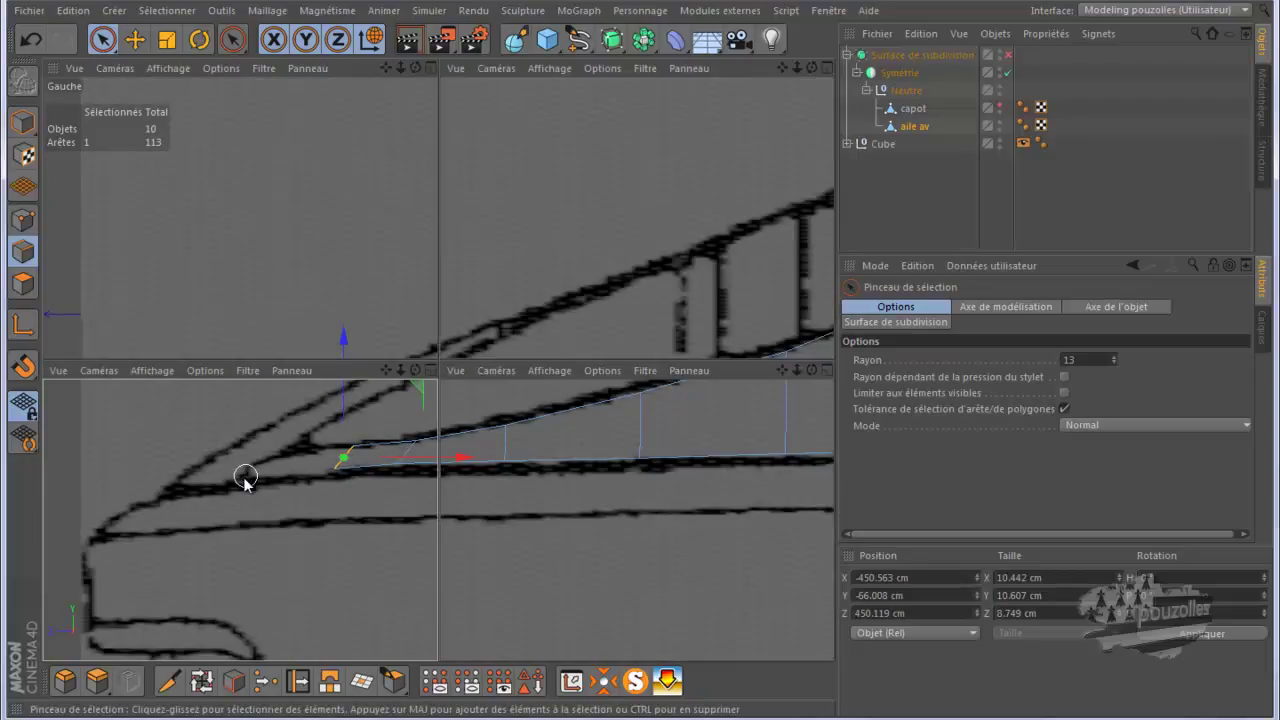
middle_click(248, 477)
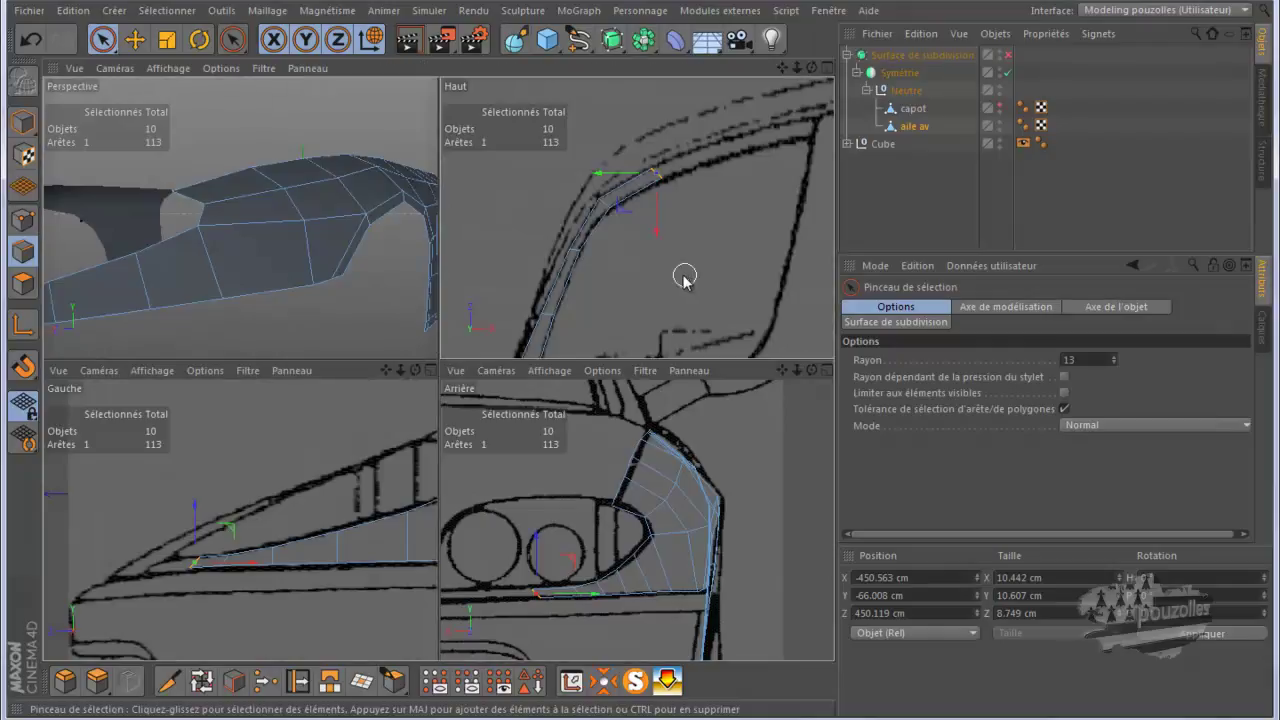
Extrude the front edge further along the blueprint curve in the top view to X about -386 cm, Z about 473 cm
middle_click(684, 276)
scroll(516, 331, "up", 3)
key("e")
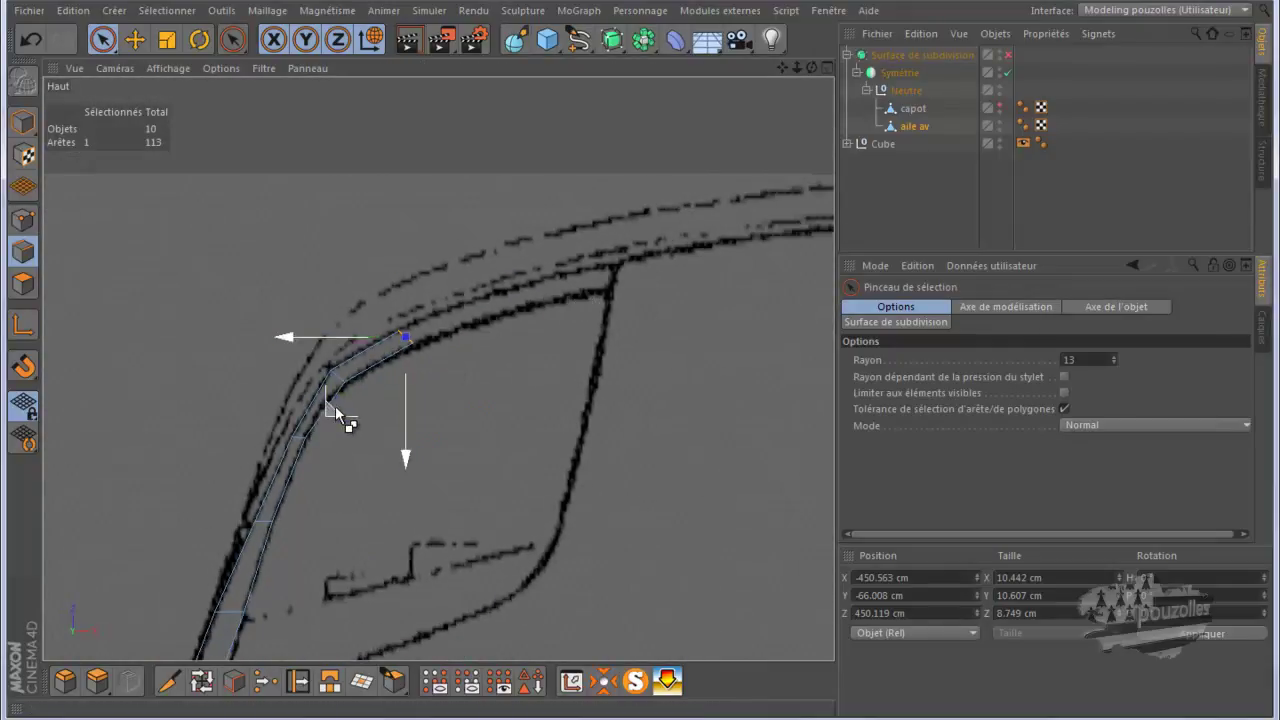
left_click_drag(337, 420, 421, 380, "ctrl")
Lower the newest front edge in the side view to a centre Y of about -68 cm
middle_click(256, 424)
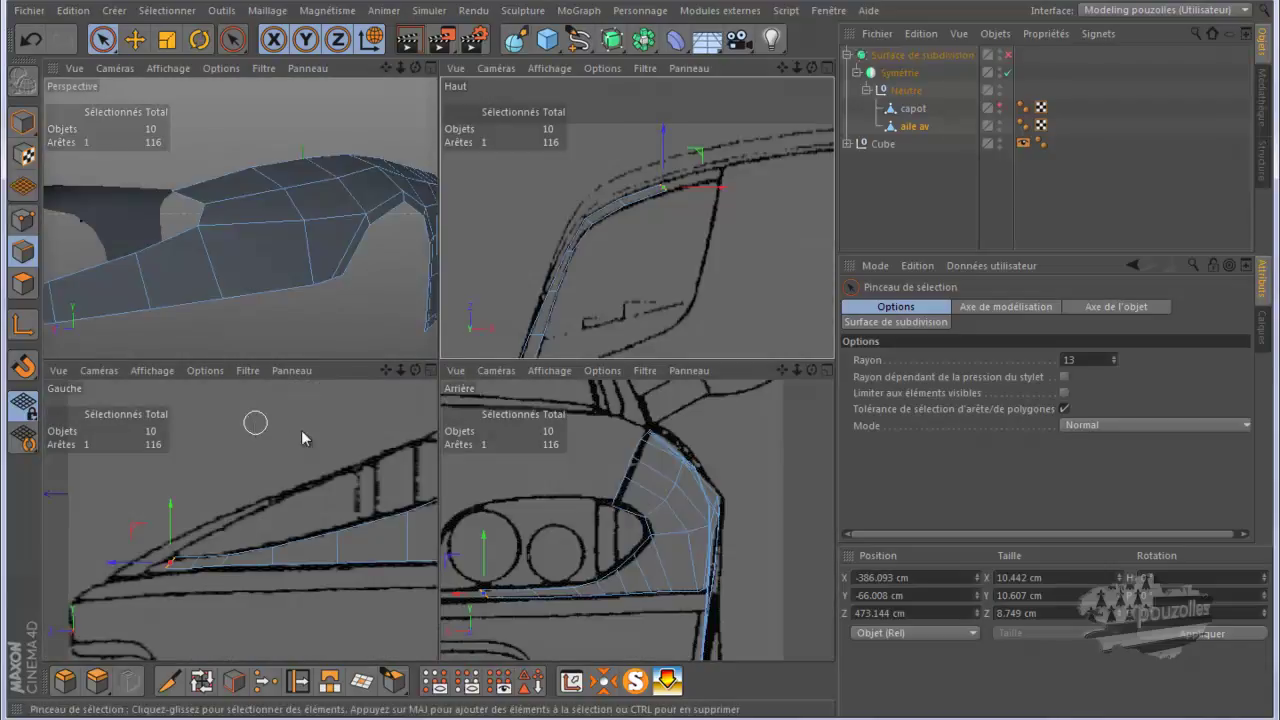
middle_click(572, 521)
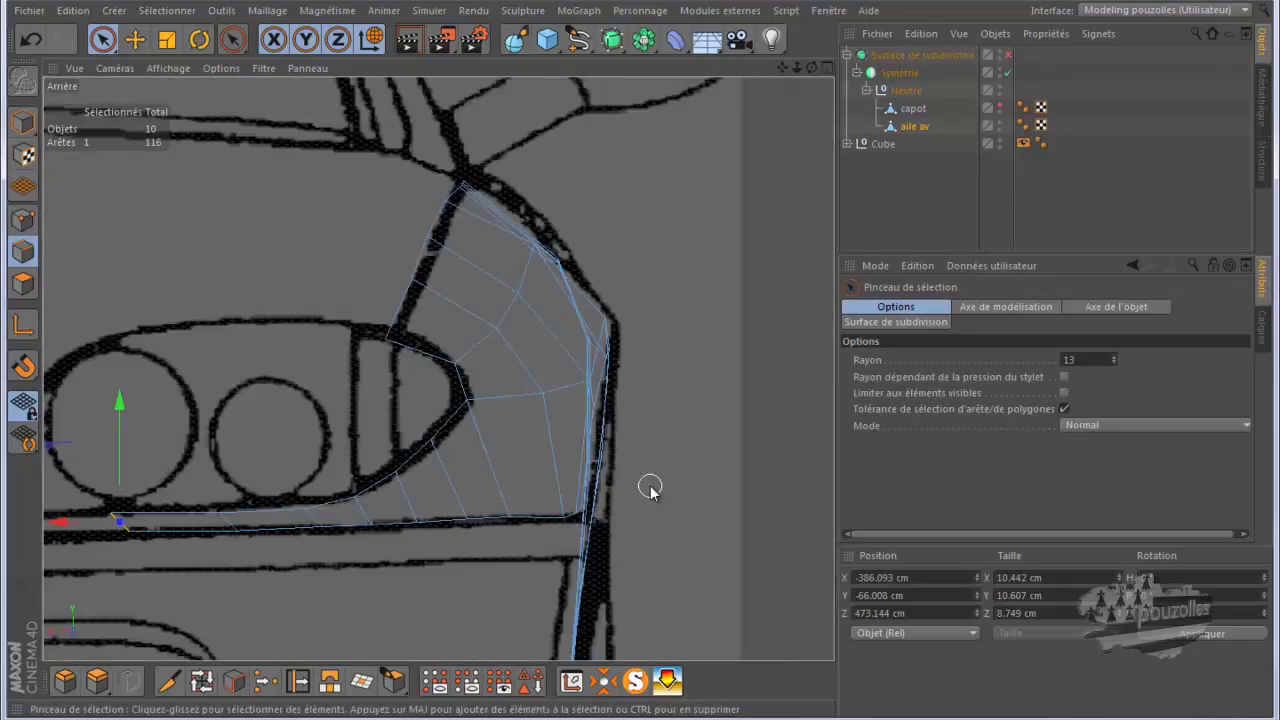
middle_click(640, 488)
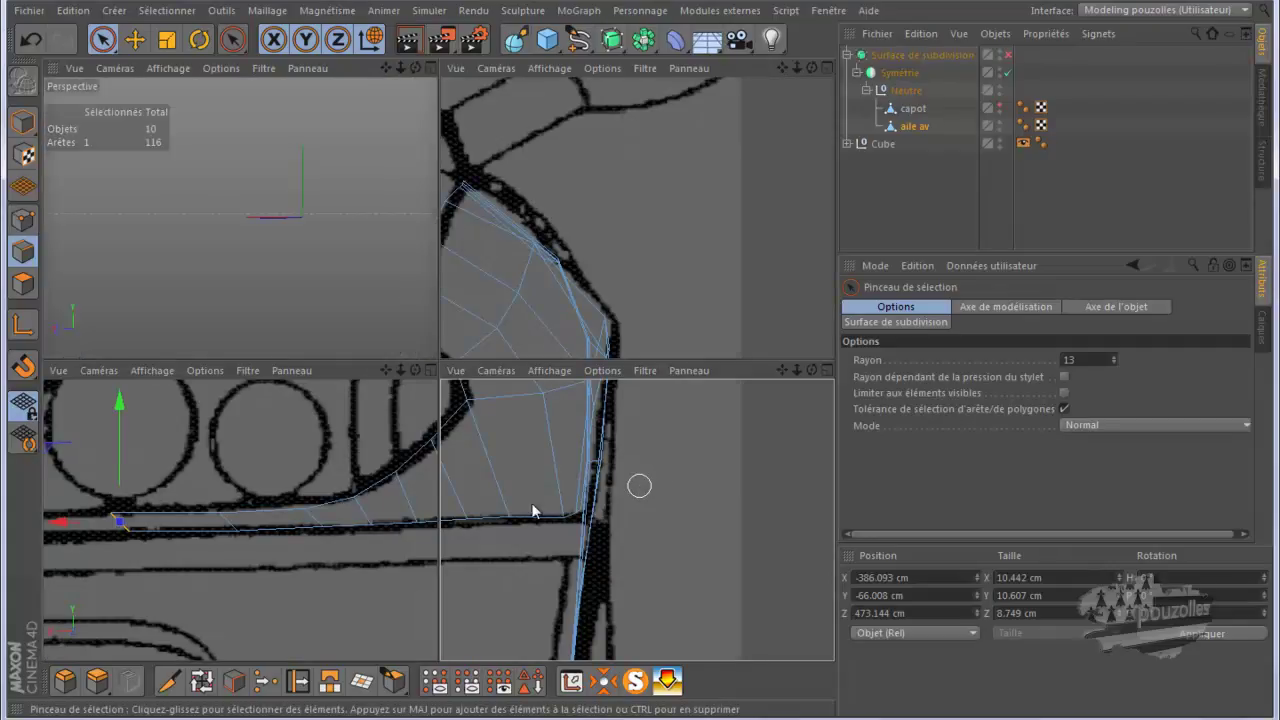
middle_click(207, 597)
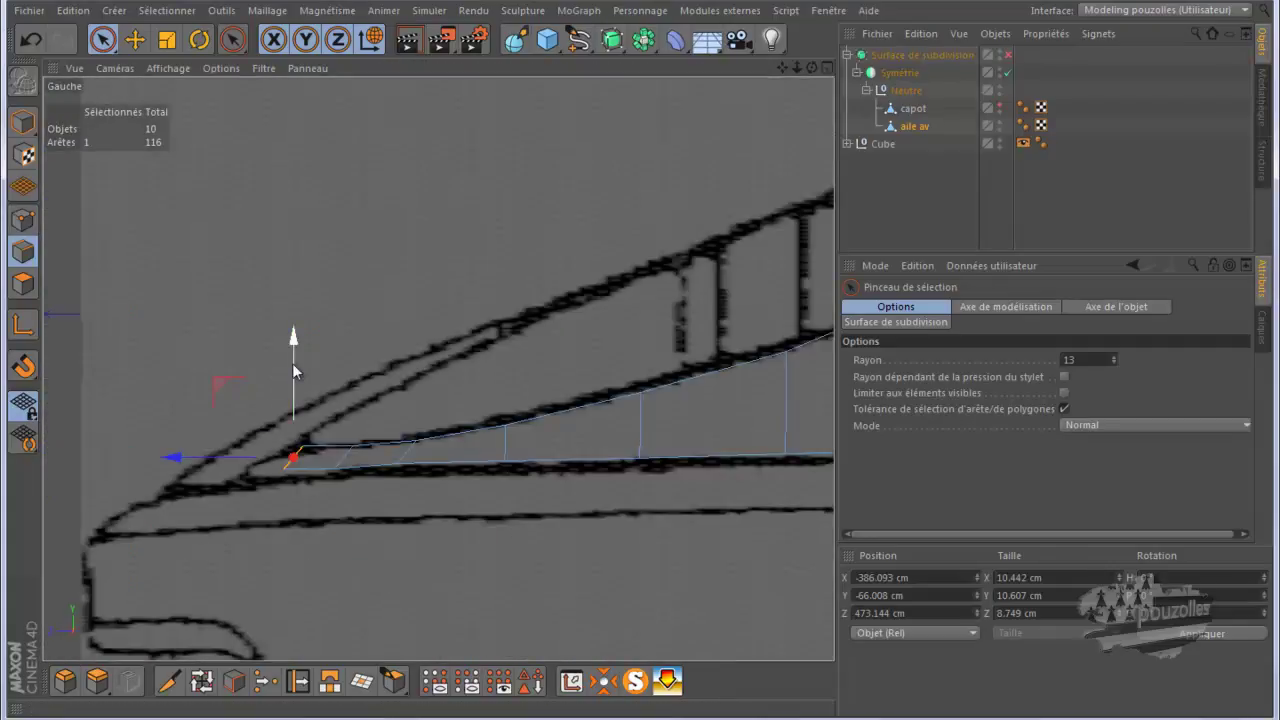
left_click_drag(292, 364, 289, 368)
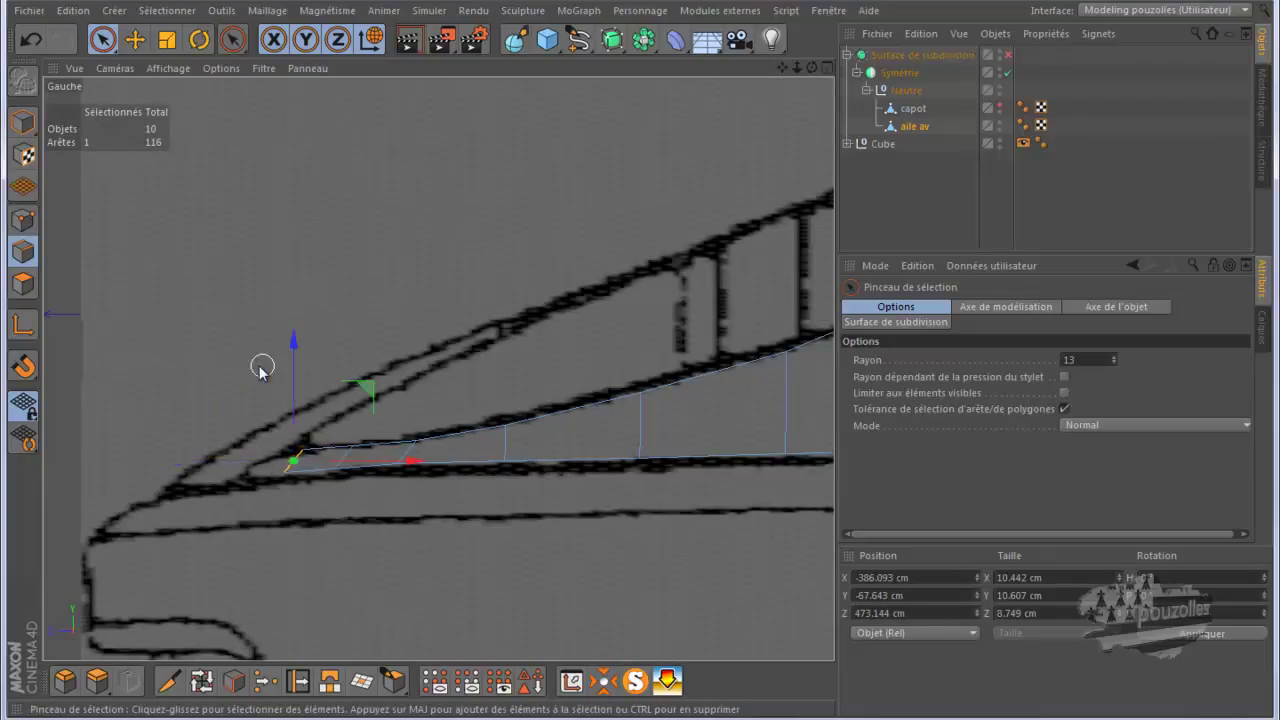
Clear the edge selection, show the capot object again, and select capot together with aile av
left_click(286, 332)
scroll(473, 321, "down", 2)
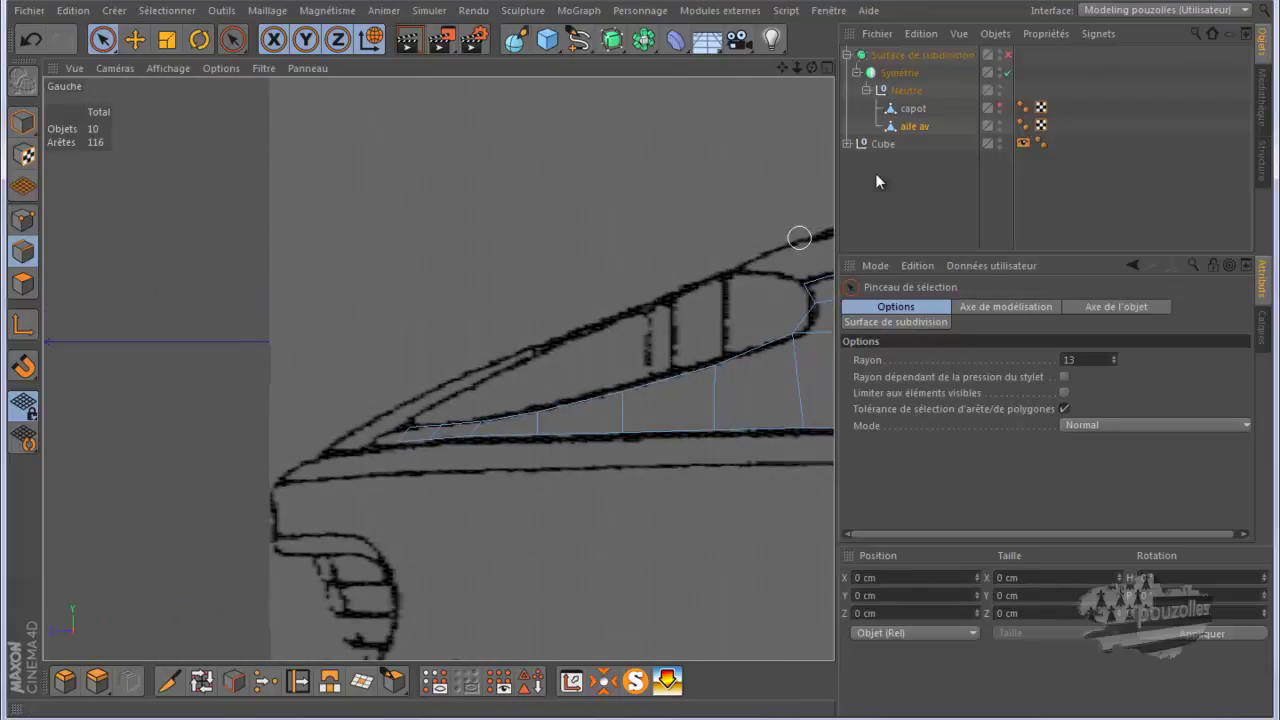
left_click(999, 104)
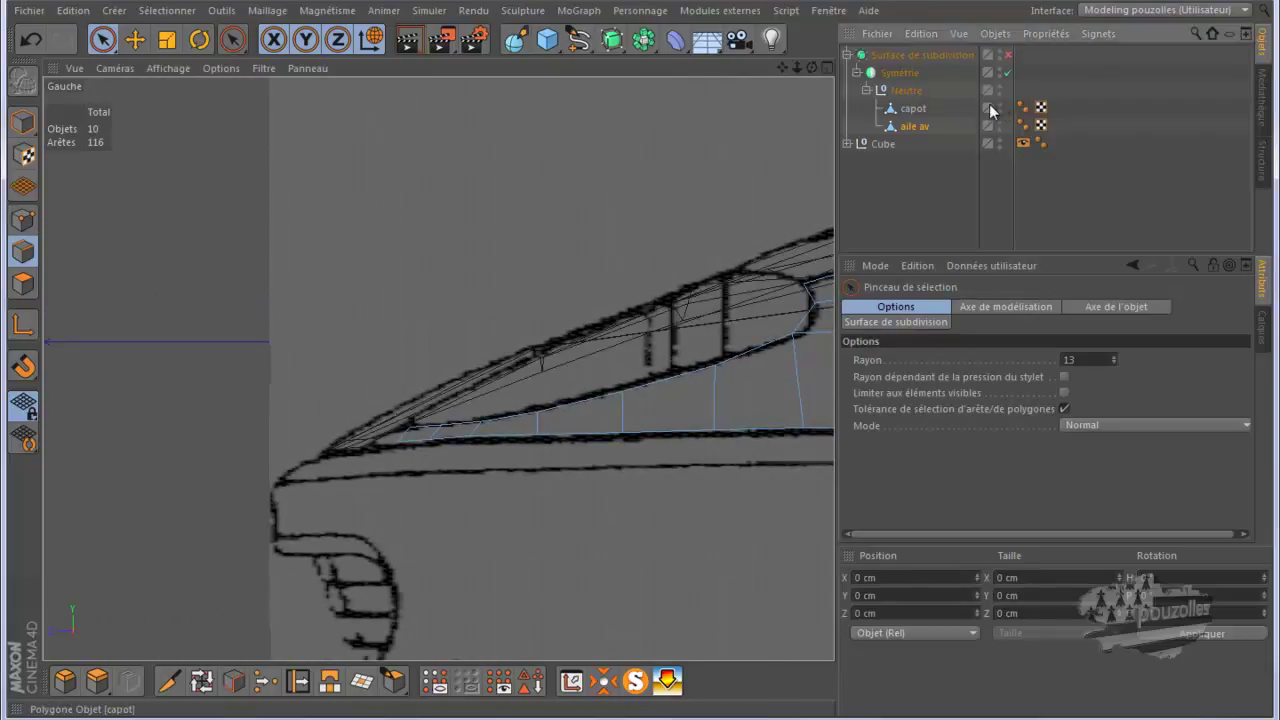
left_click(913, 109)
left_click(914, 126, "shift")
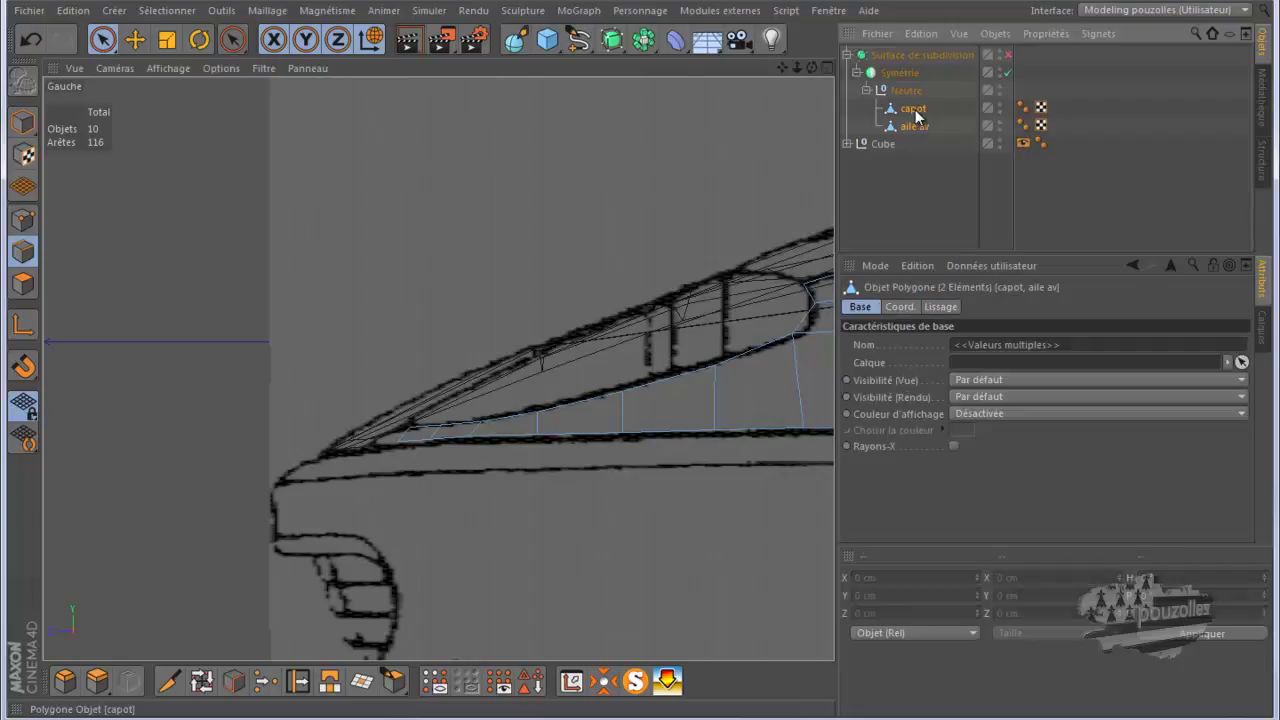
Dissolve the four hood edges running just above the lower front edge, from the centre line to the headlight, in the back view
middle_click(386, 328)
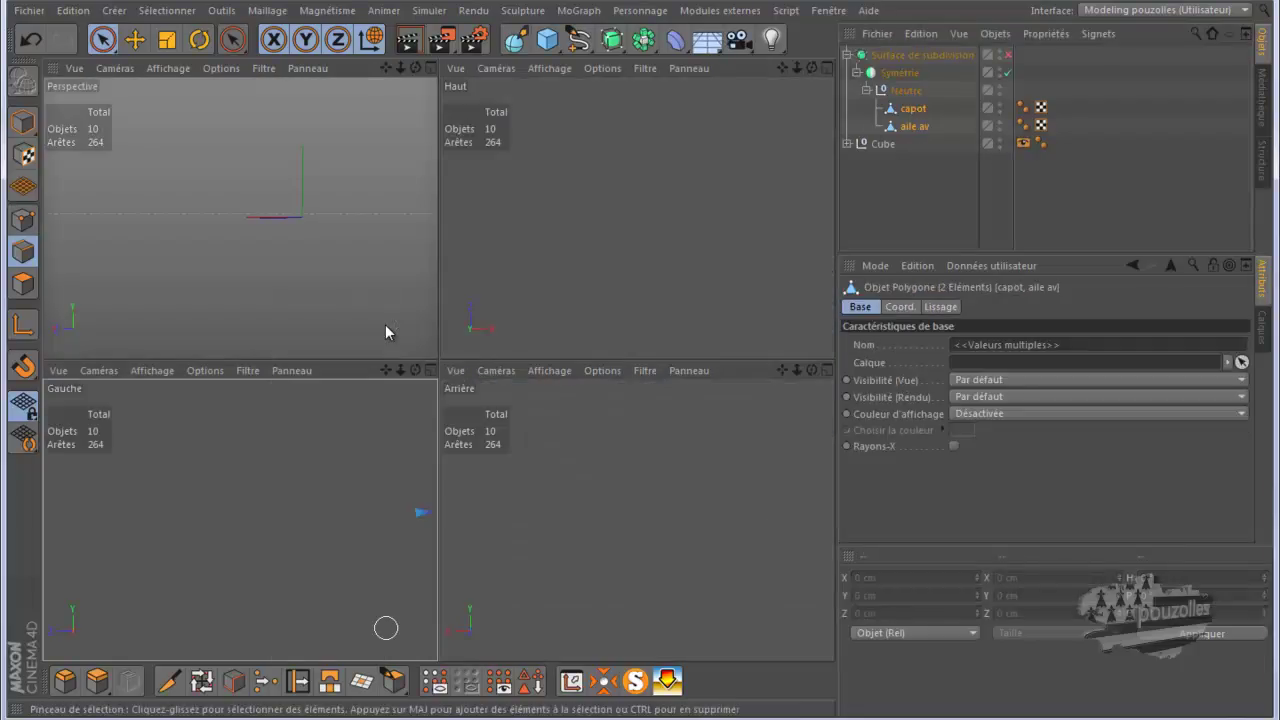
middle_click(589, 478)
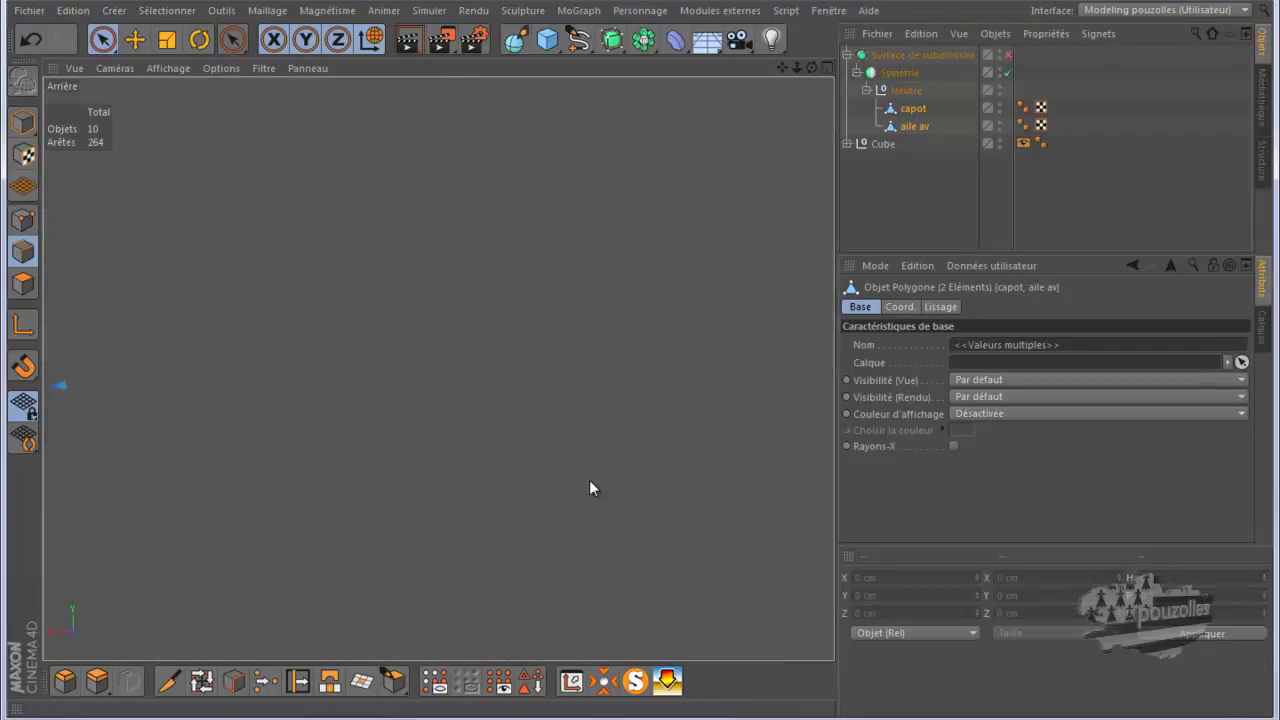
scroll(645, 441, "down", 3)
scroll(754, 405, "down", 3)
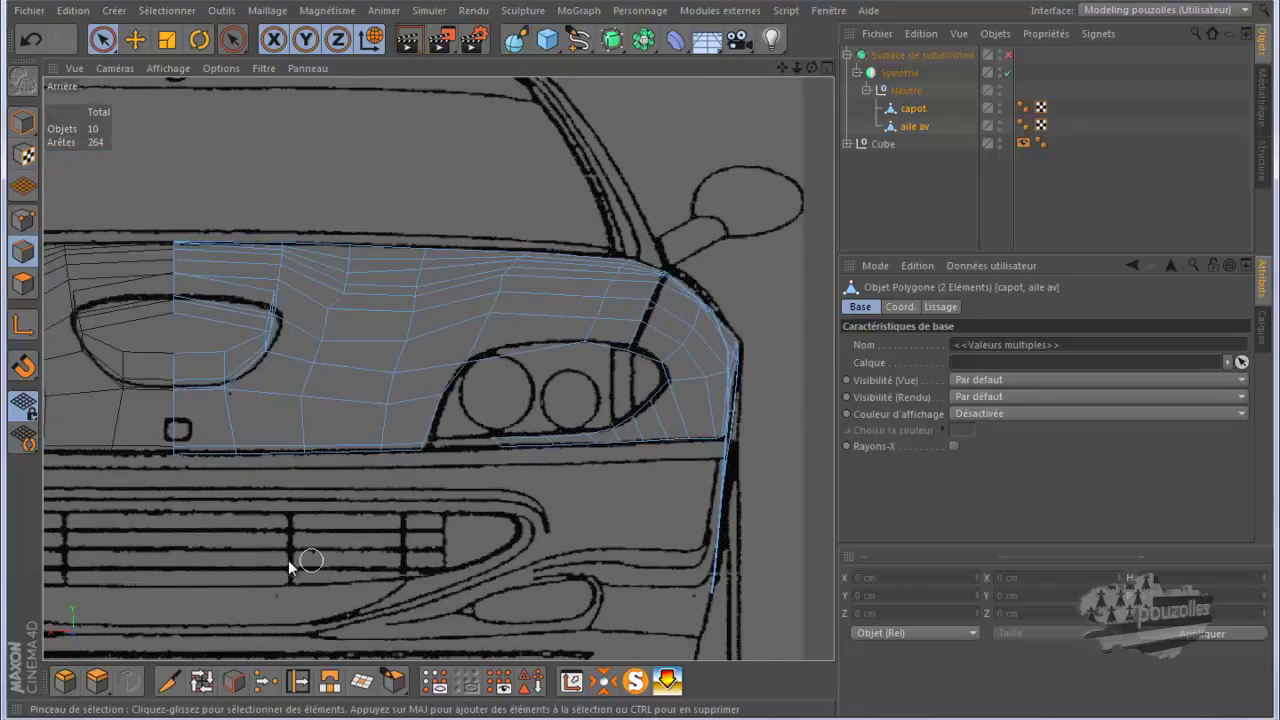
scroll(420, 443, "up", 5)
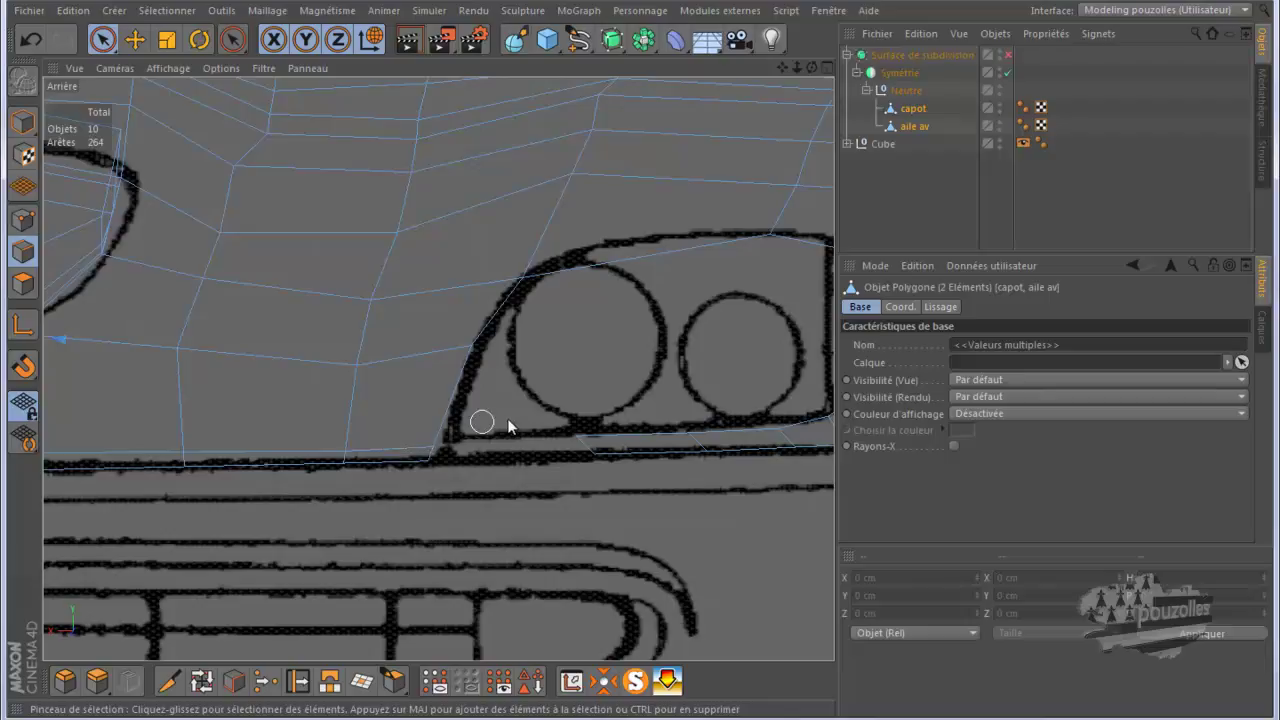
scroll(486, 428, "down", 3)
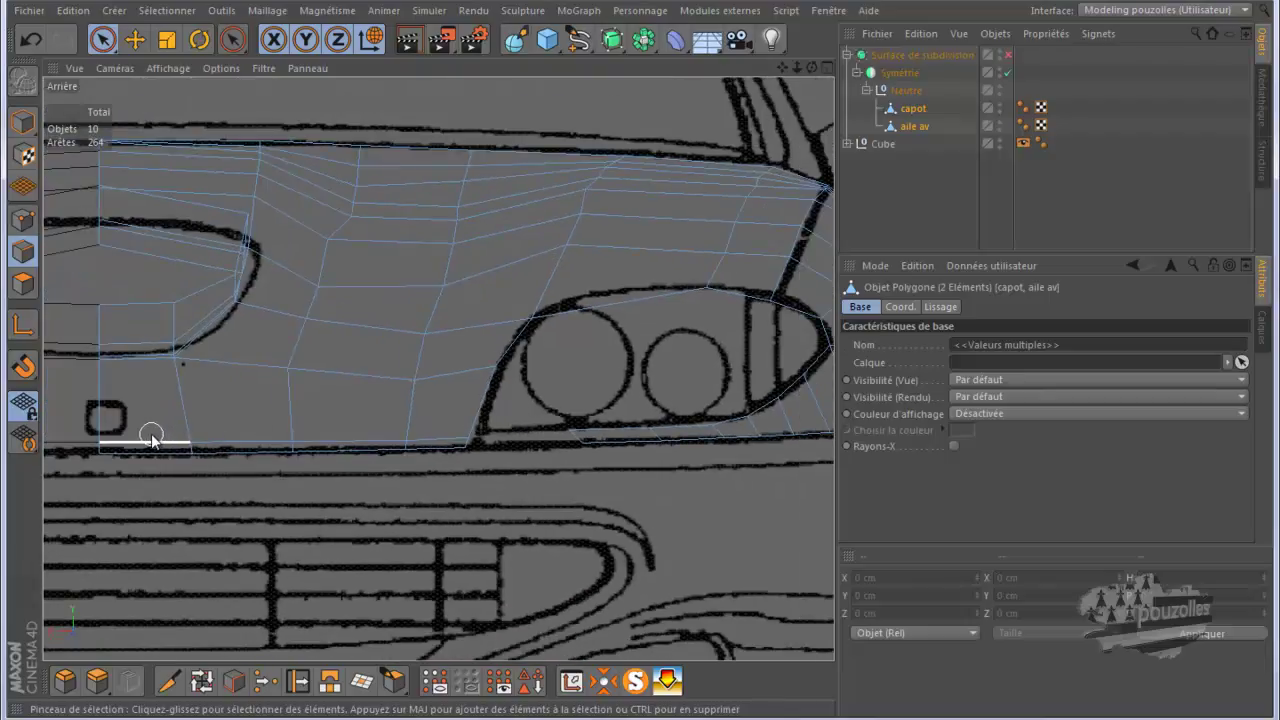
left_click(152, 440)
left_click(255, 440, "shift")
left_click(341, 440, "shift")
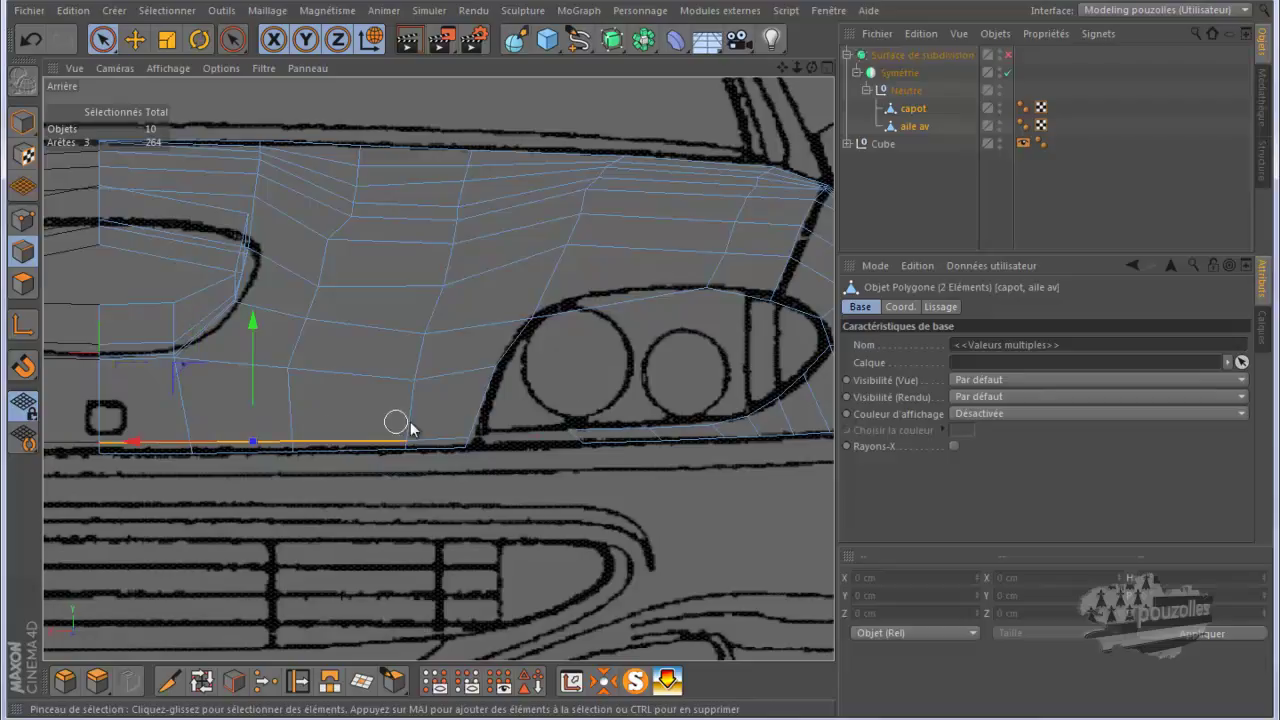
left_click(430, 436, "shift")
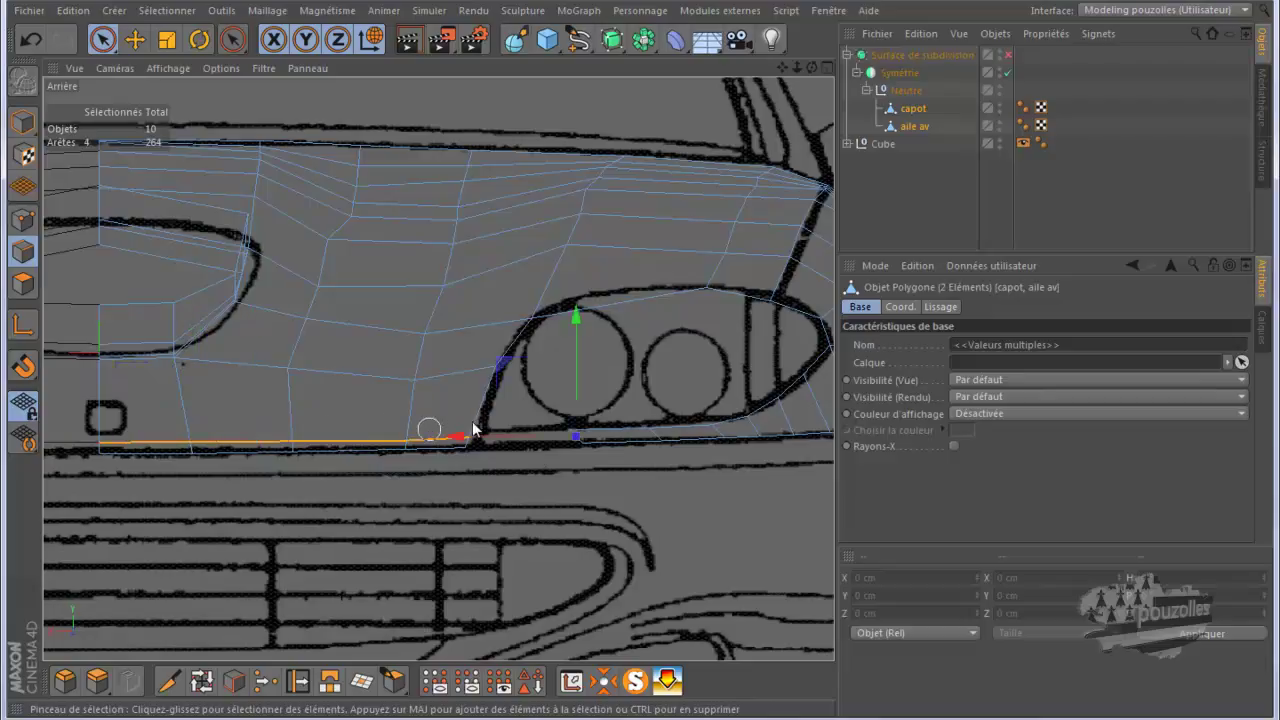
right_click(448, 489)
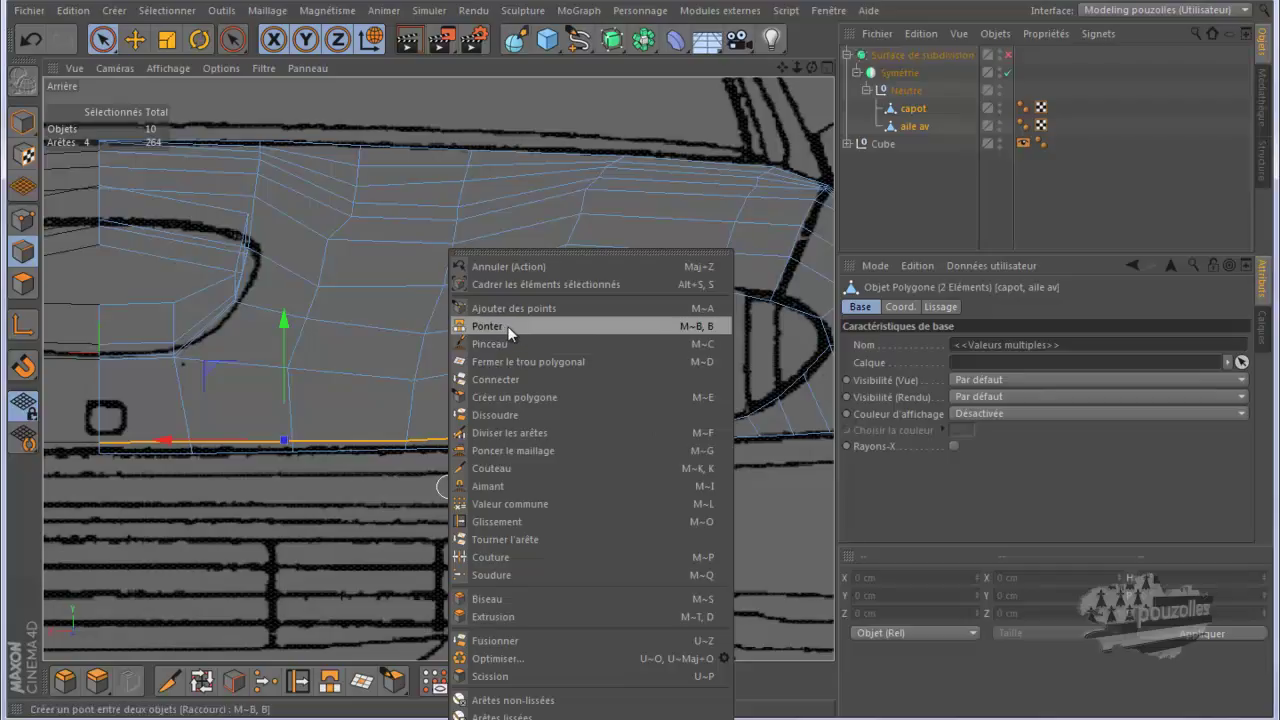
left_click(504, 416)
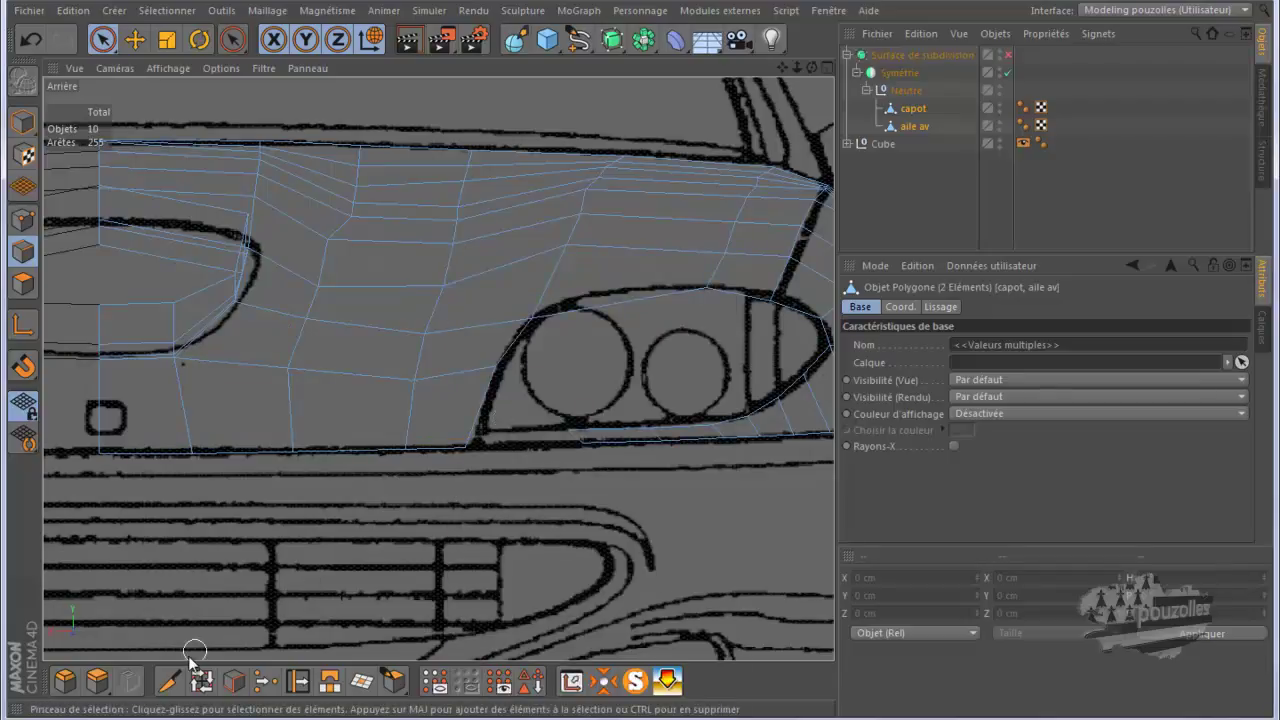
Cut a new loop across the hood just behind its front edge with the Knife in Boucle mode, at about 88% offset in the top view
left_click(169, 681)
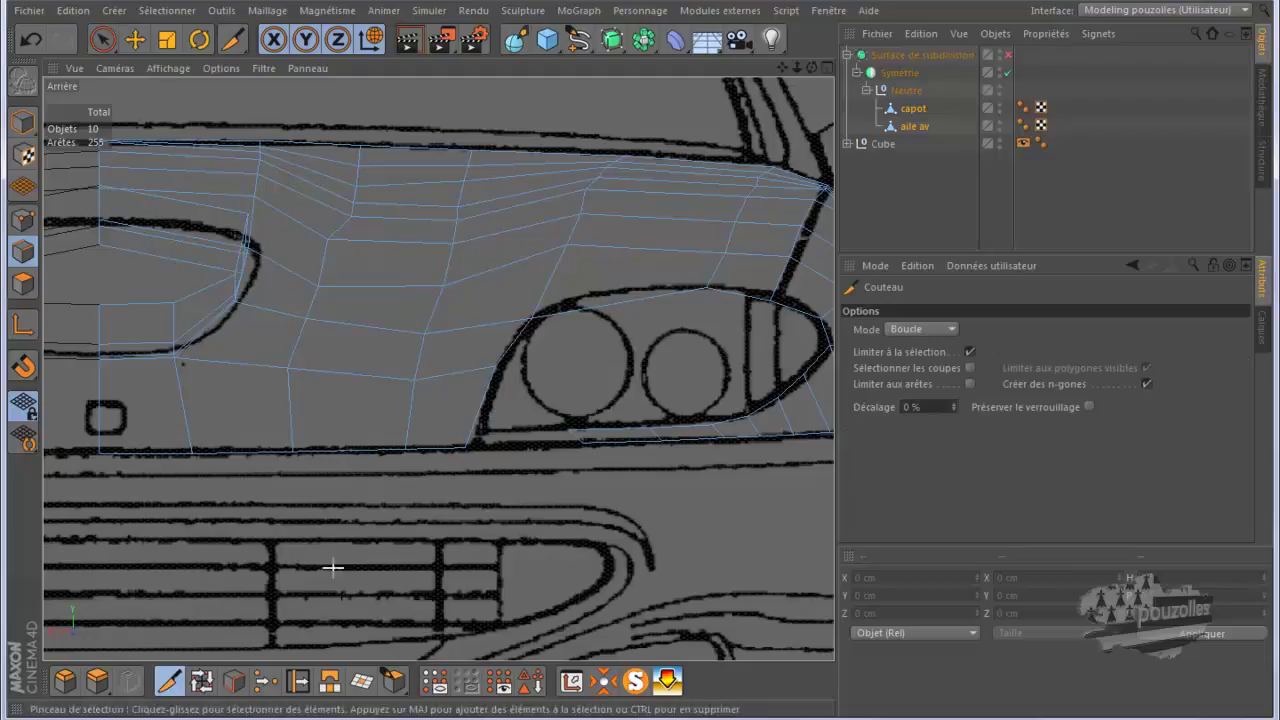
left_click(472, 428)
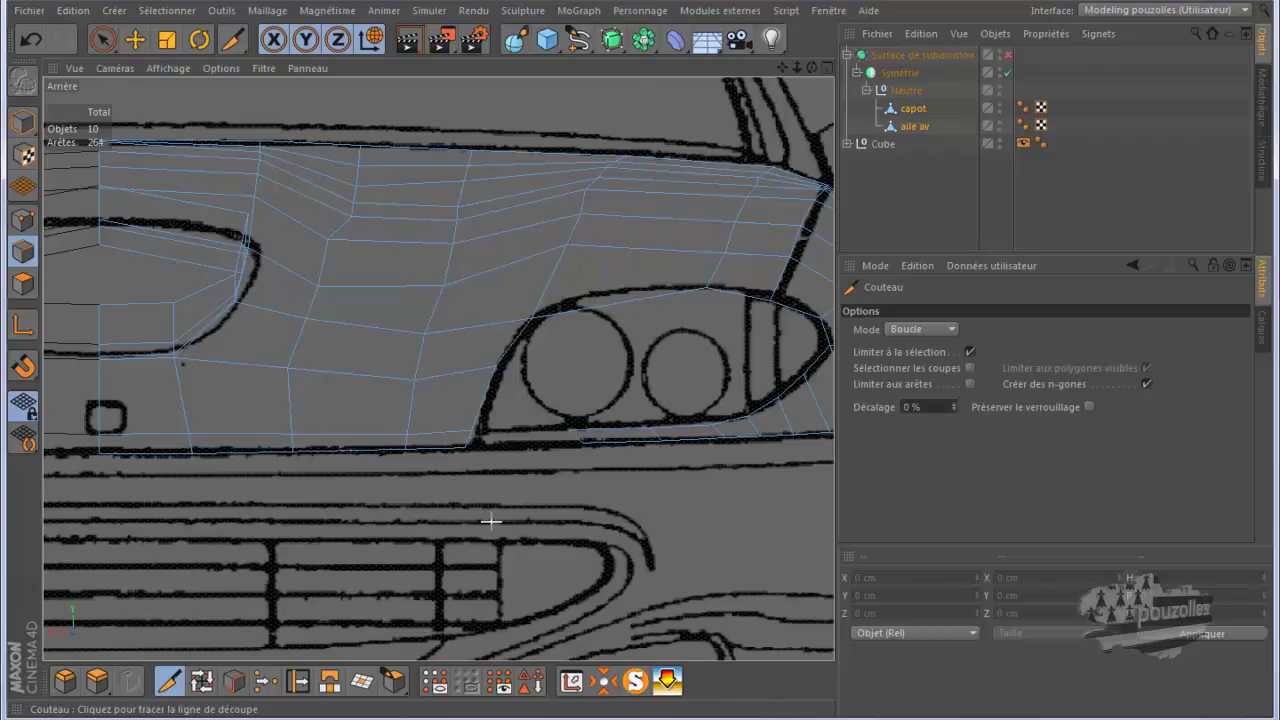
middle_click(405, 513)
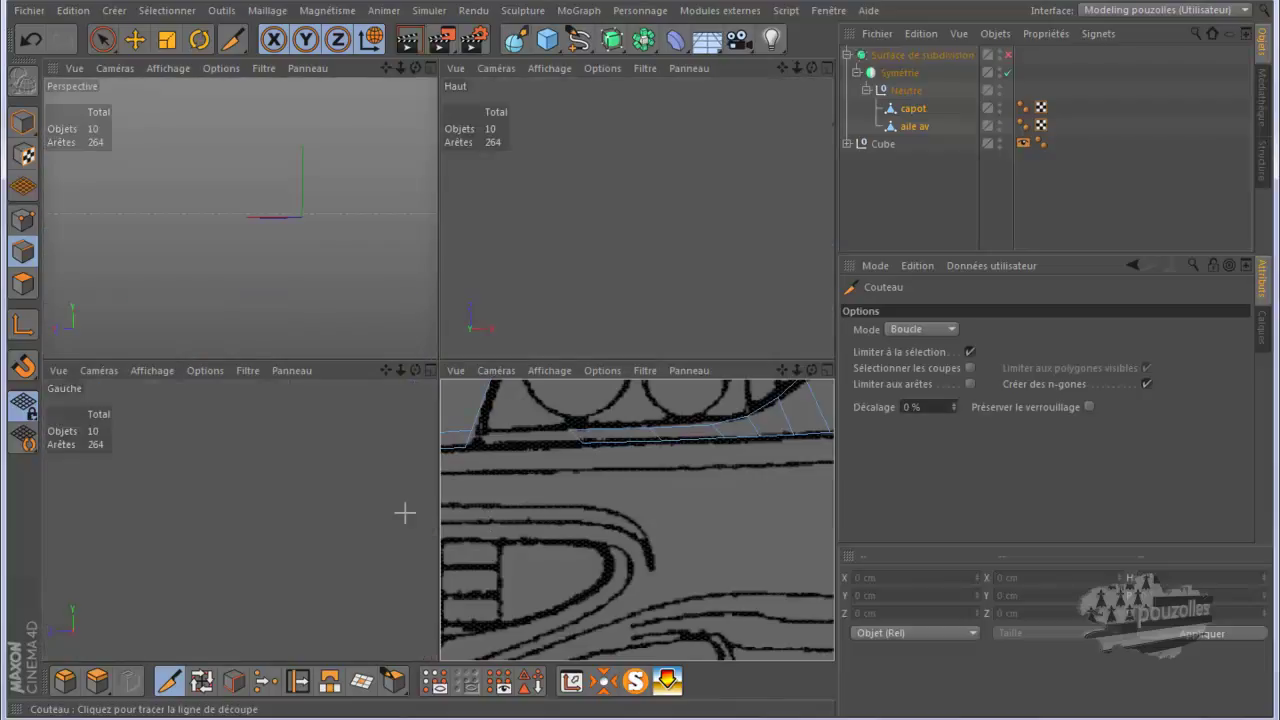
middle_click(539, 240)
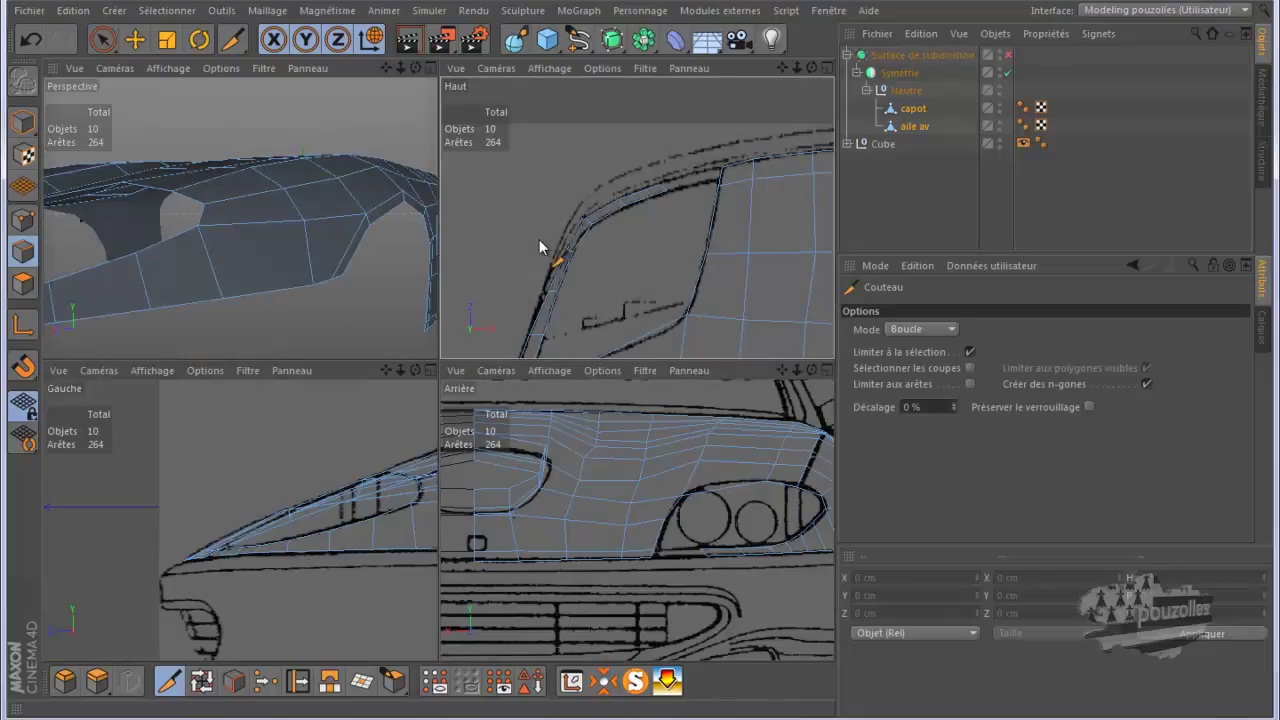
scroll(357, 275, "down", 5)
middle_click_drag(357, 275, 169, 326, "alt")
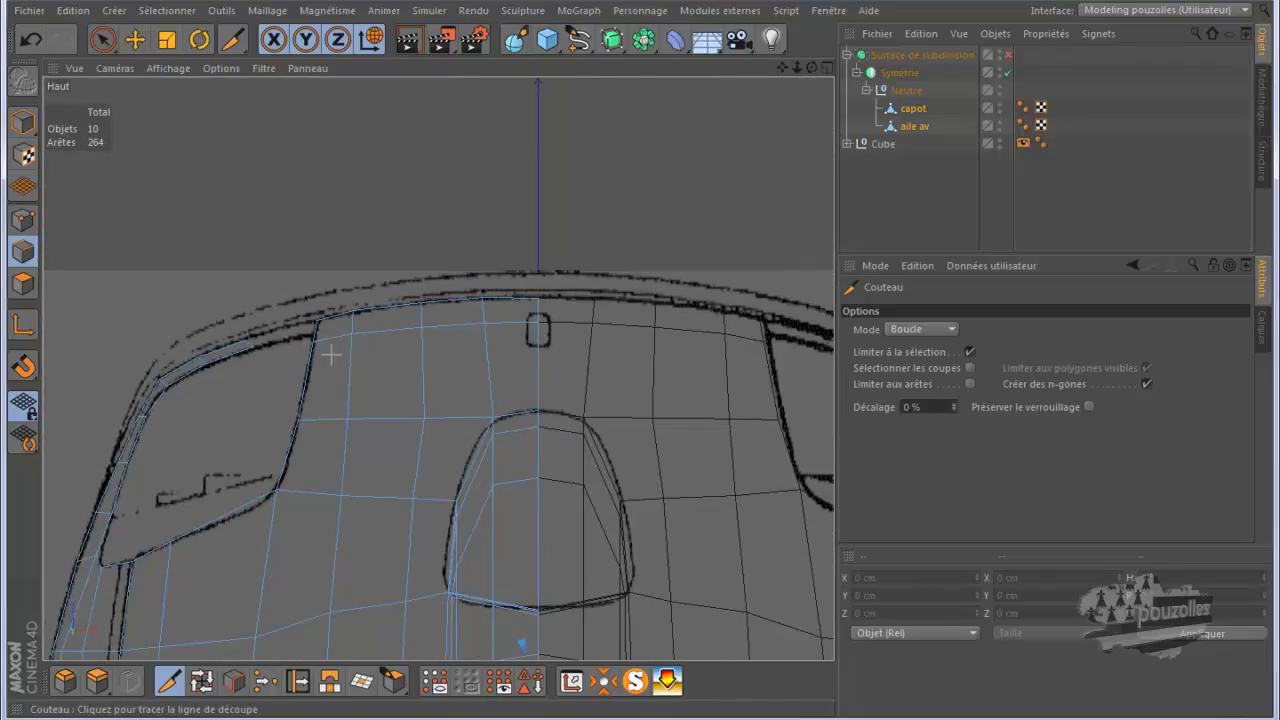
scroll(326, 343, "up", 3)
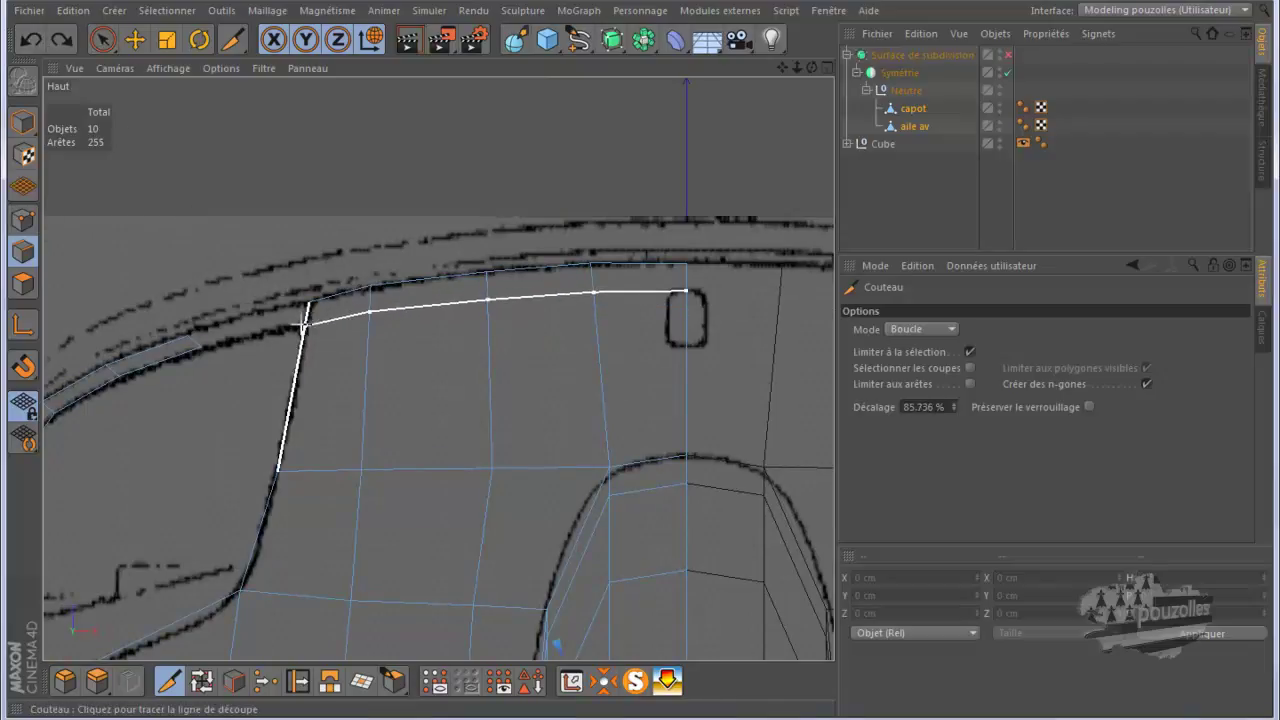
left_click(303, 325)
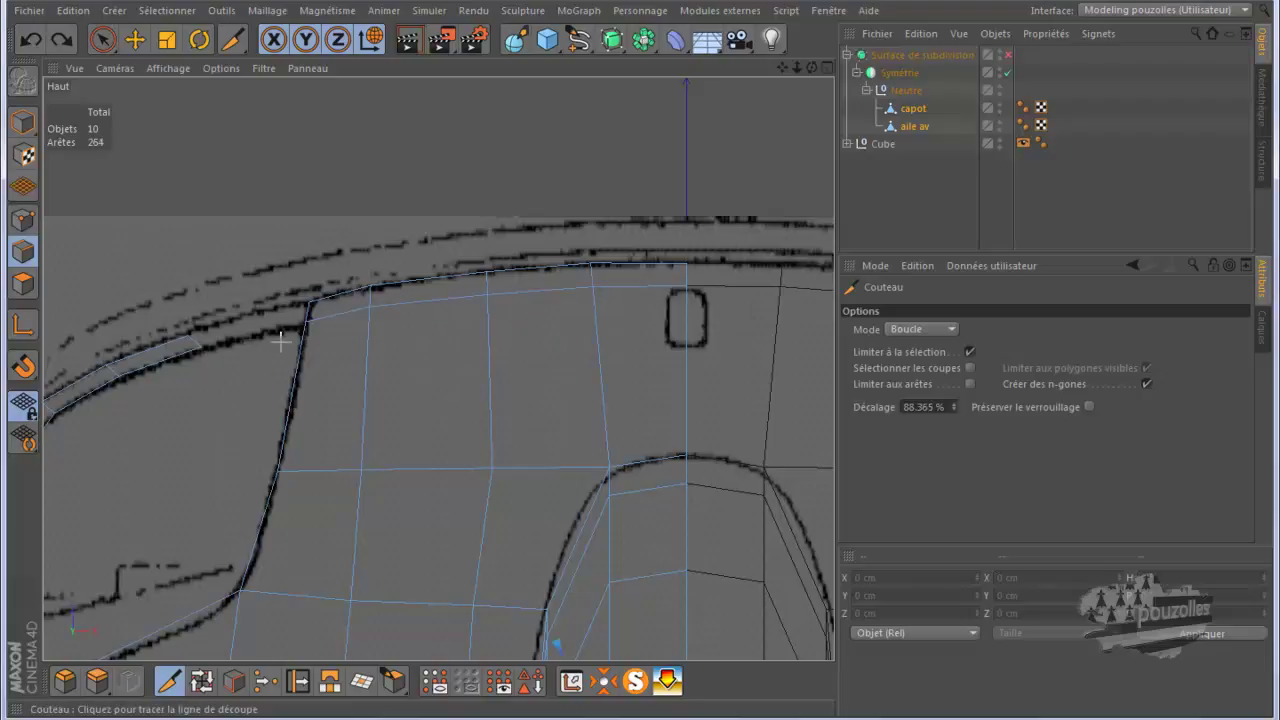
Extrude the hood's short front corner edge towards the fender strip in the top view and select the resulting polygon, about 49 cm wide in X
middle_click(231, 378)
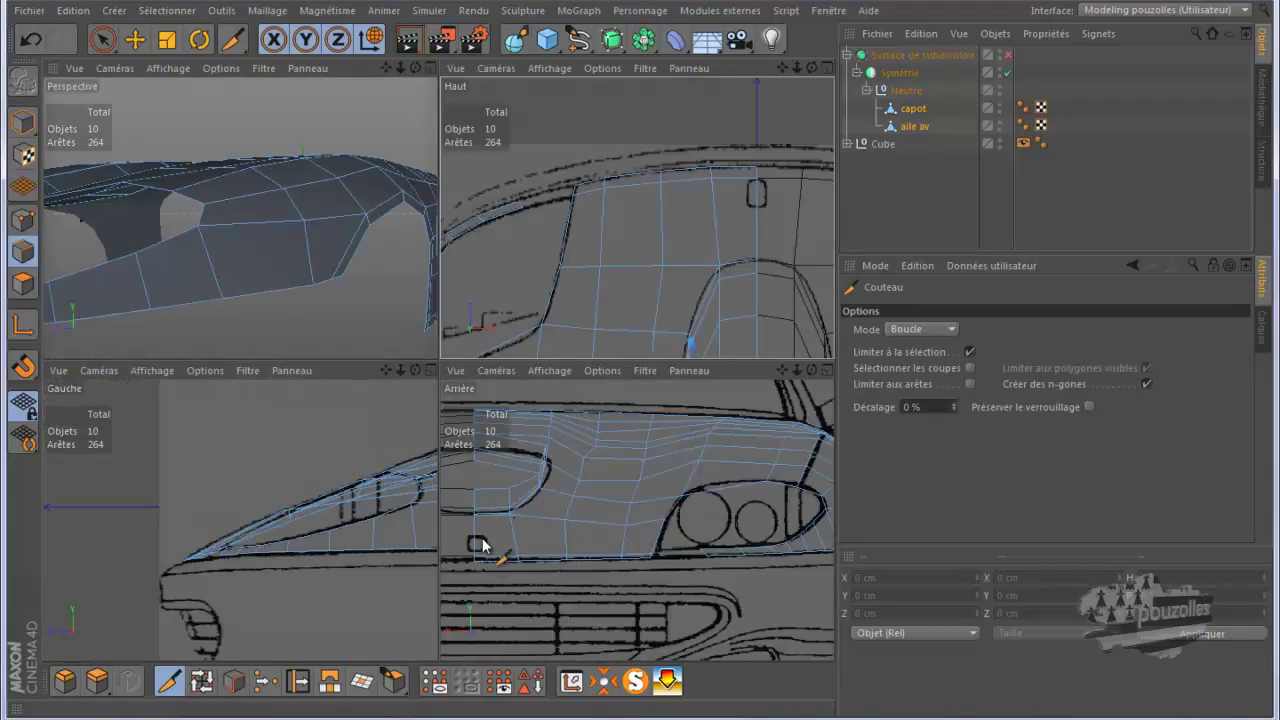
middle_click(600, 607)
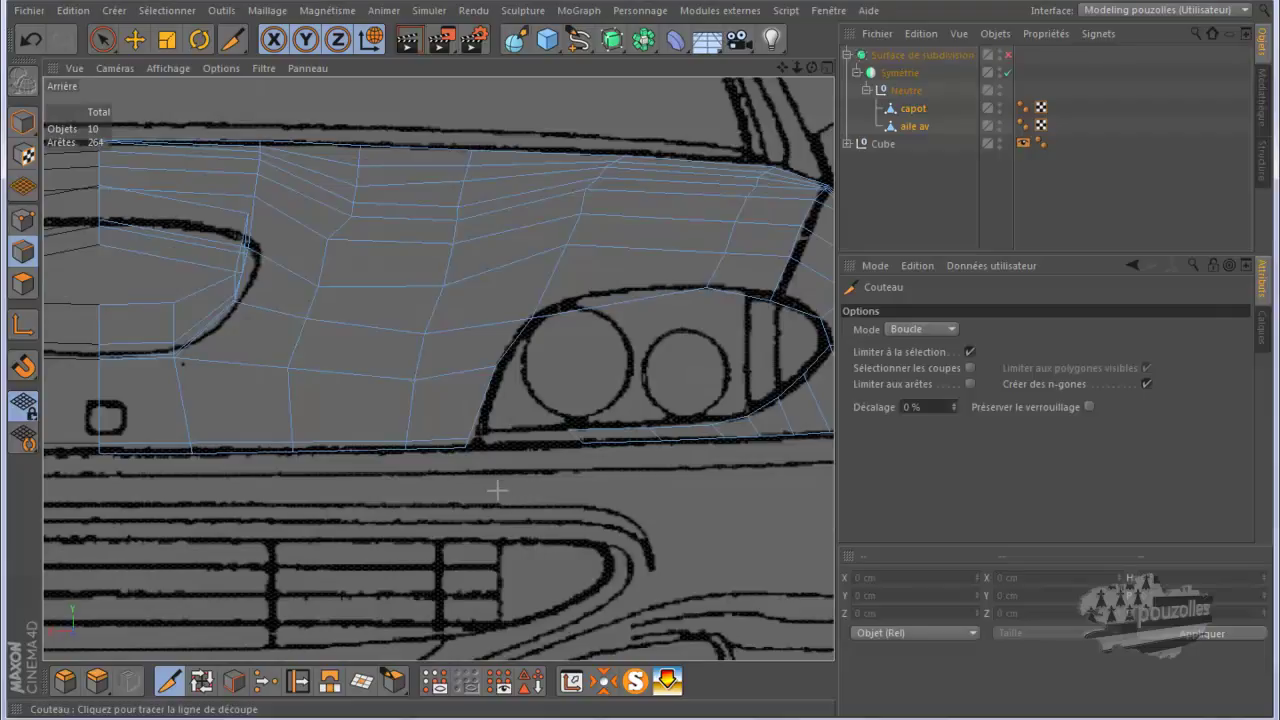
scroll(501, 492, "up", 3)
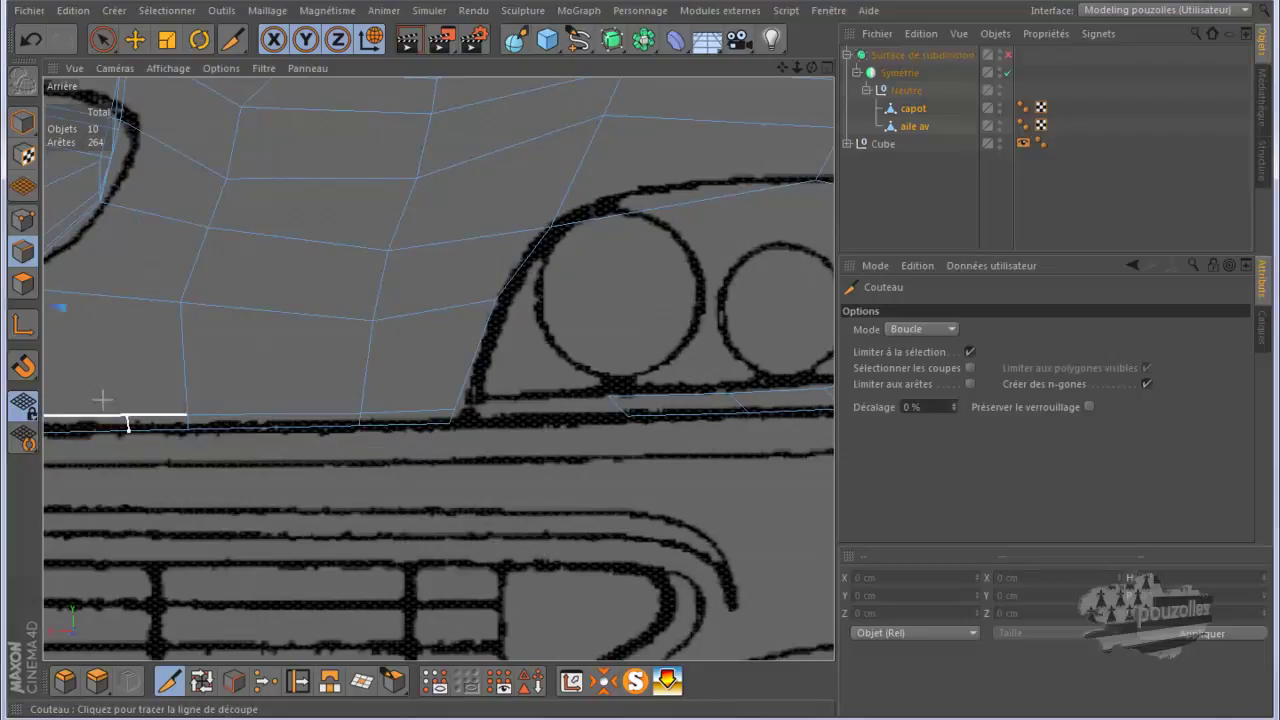
left_click(135, 39)
left_click(455, 420)
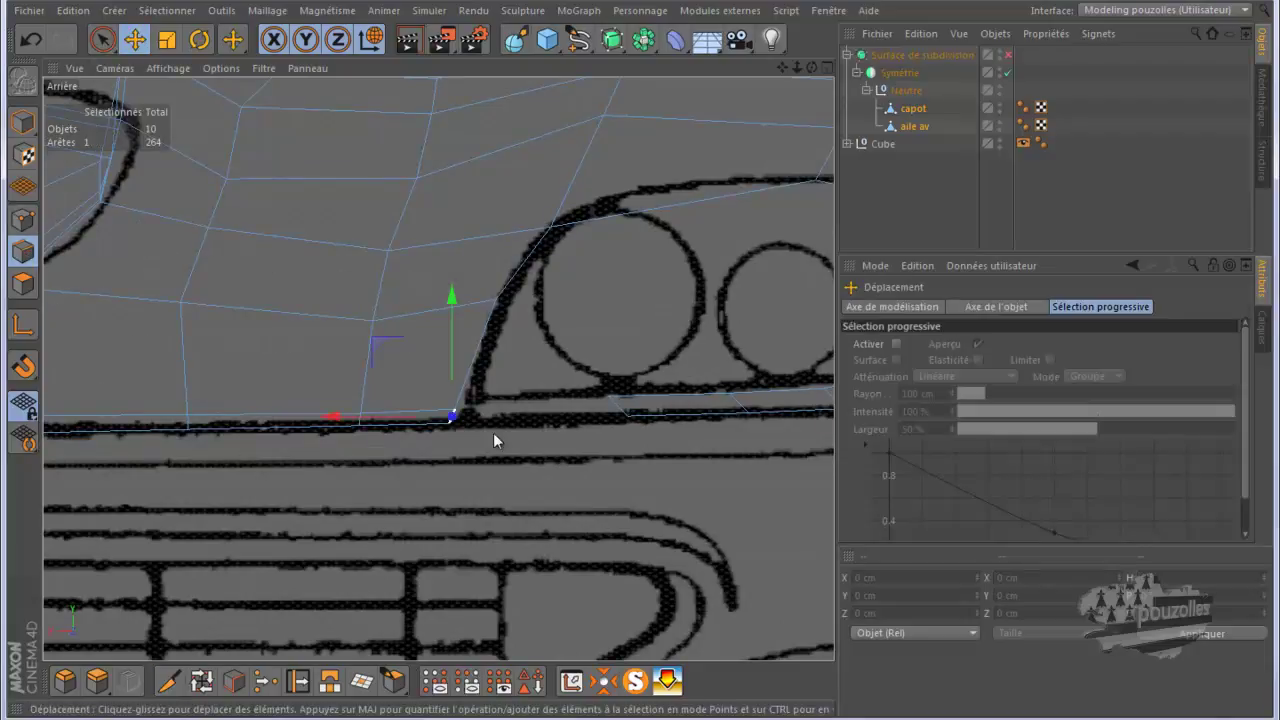
middle_click(503, 447)
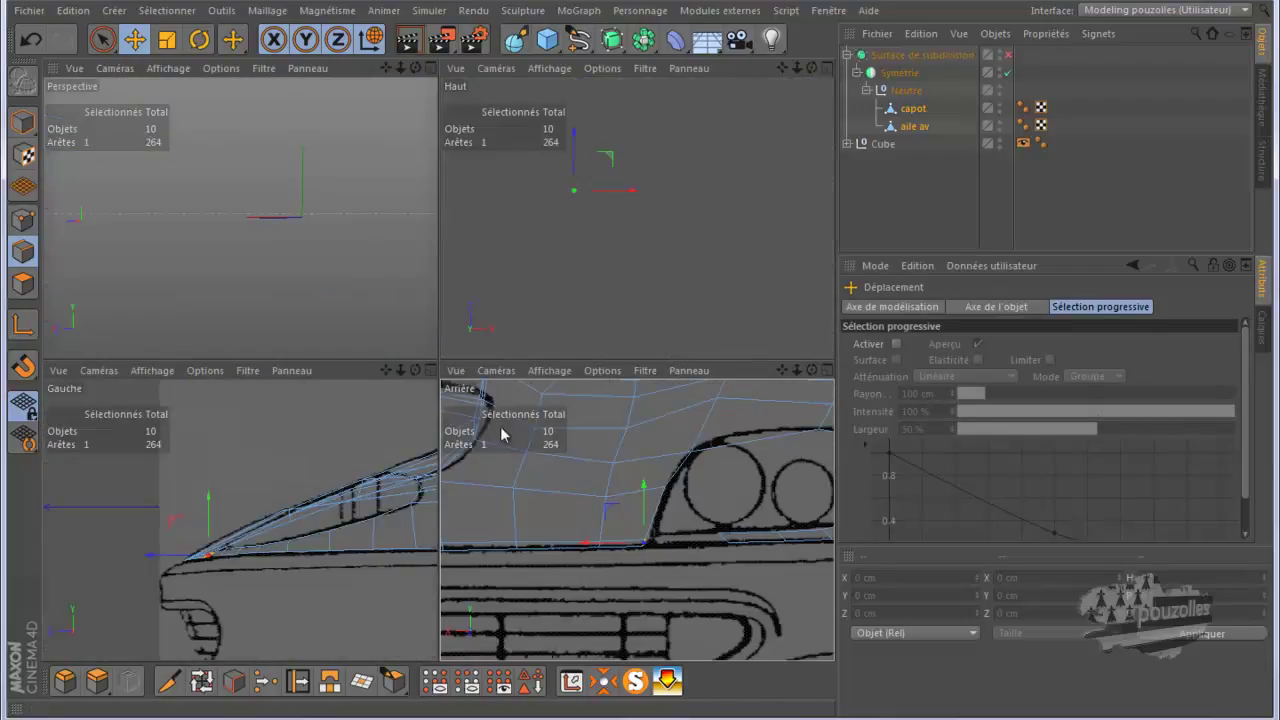
middle_click(556, 321)
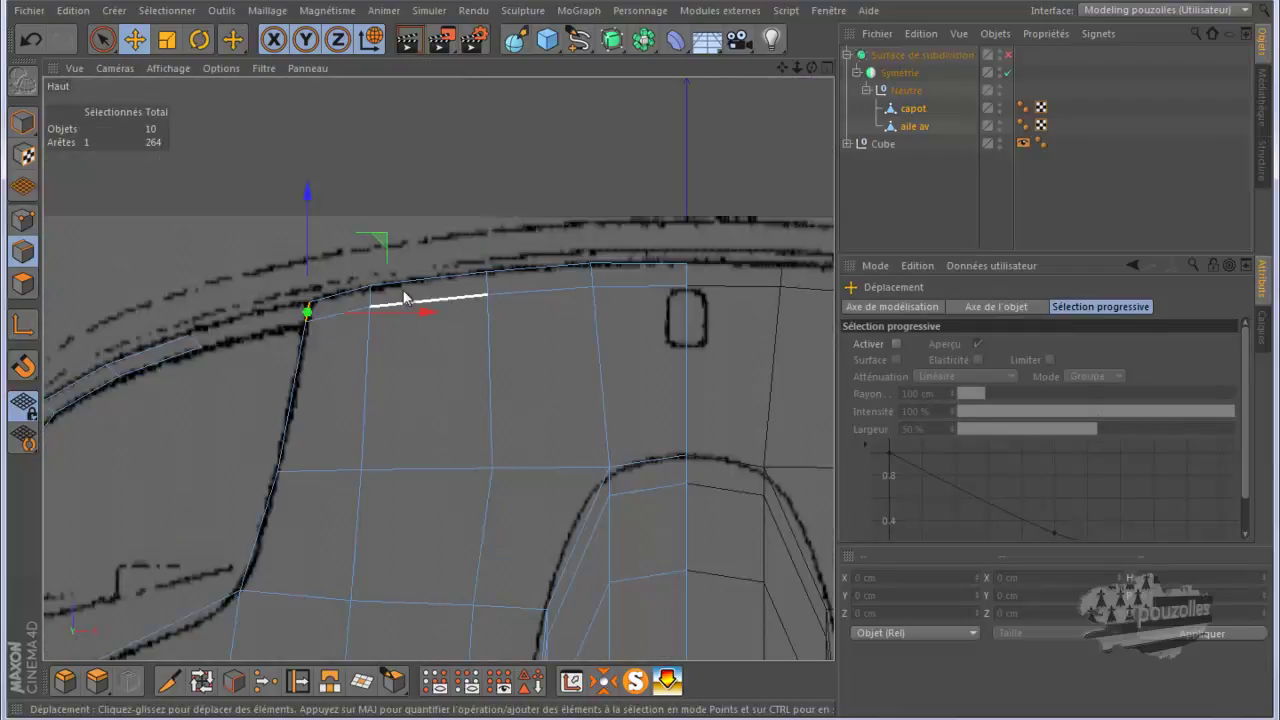
left_click_drag(377, 239, 323, 255, "ctrl")
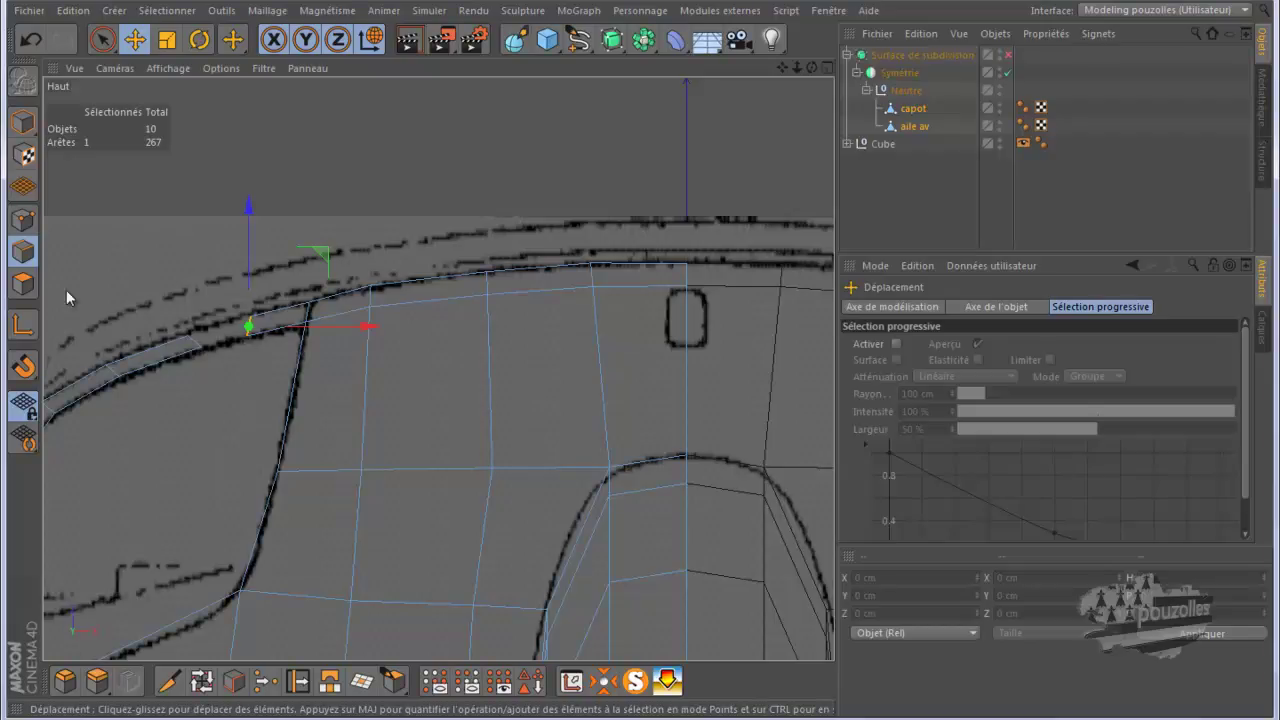
left_click(23, 284)
left_click(264, 316)
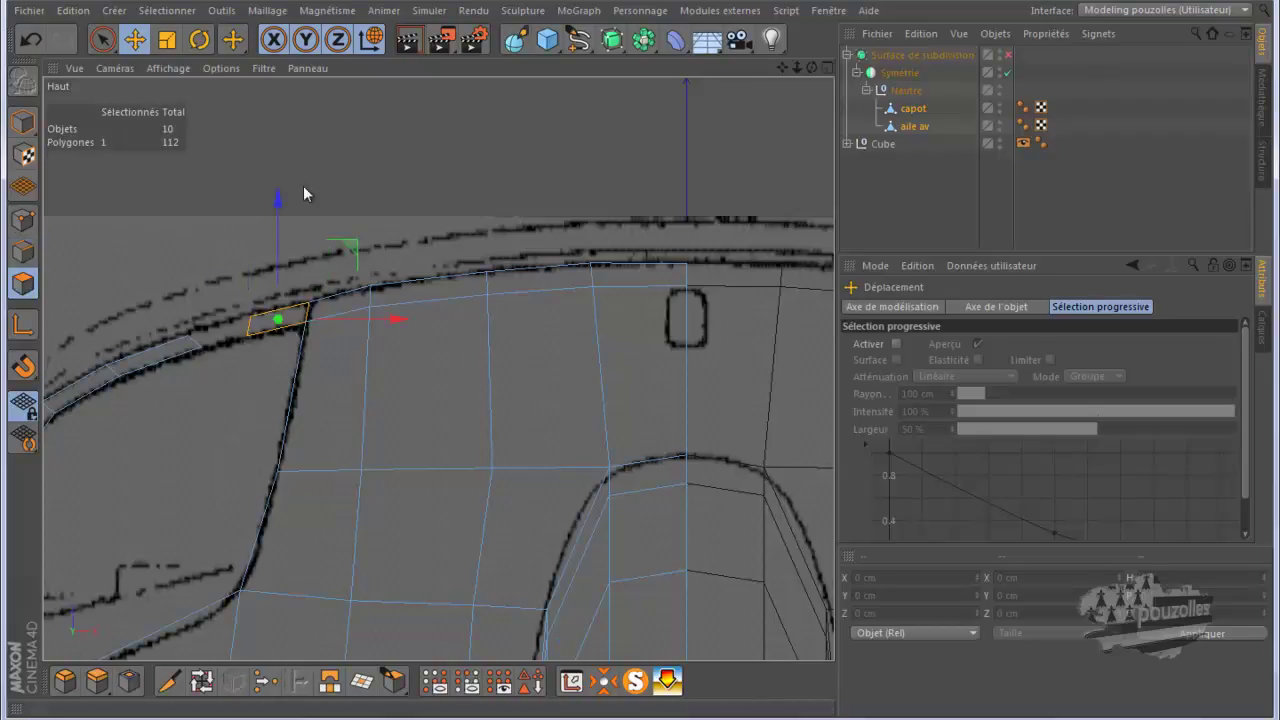
right_click(406, 138)
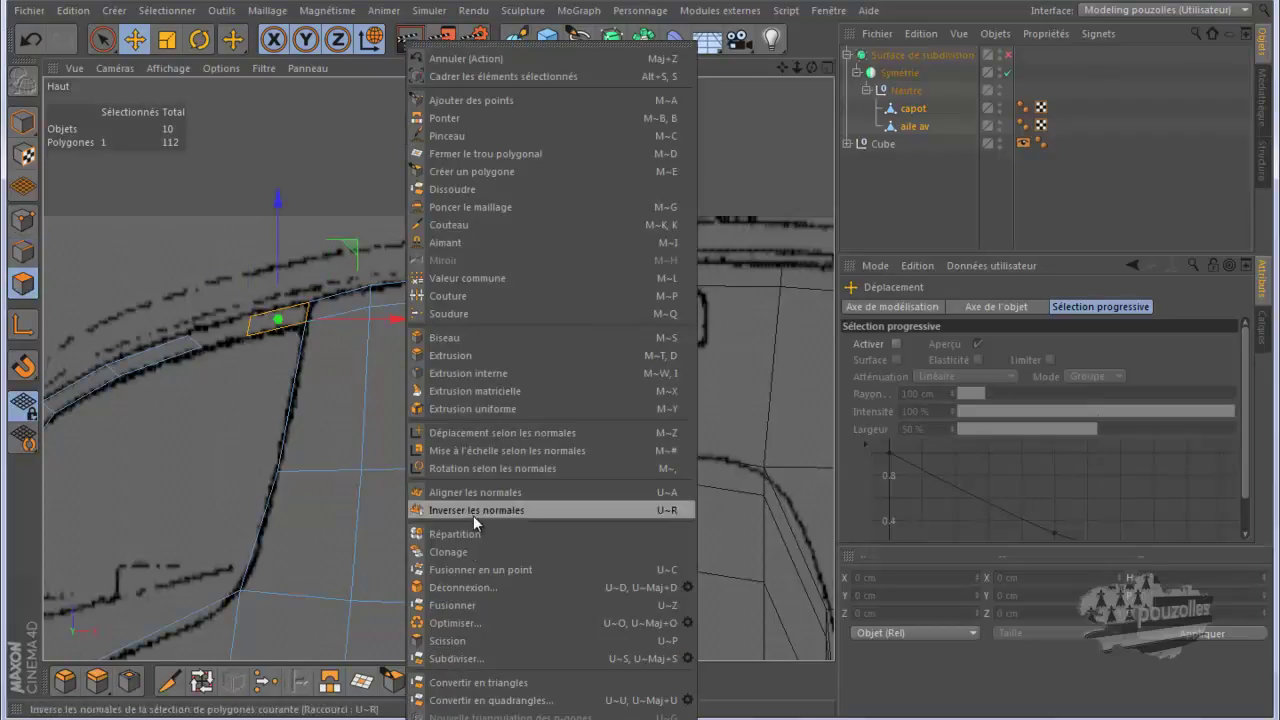
left_click(473, 637)
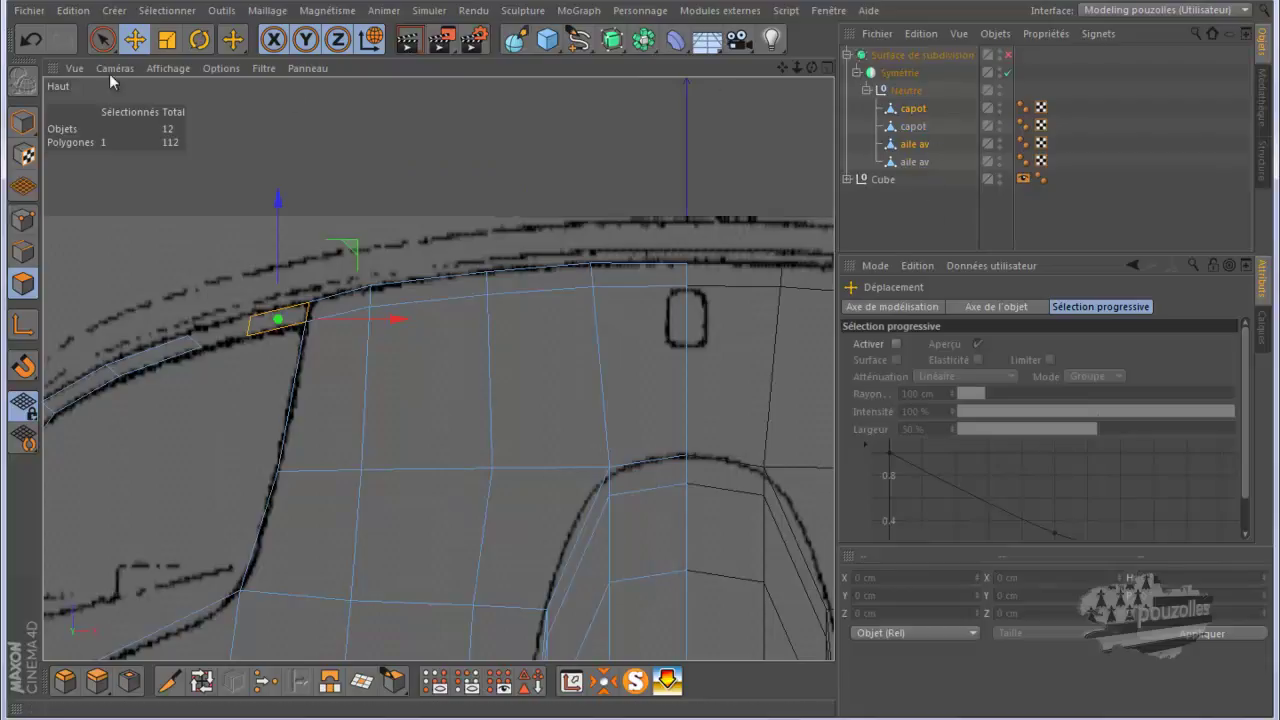
left_click(31, 39)
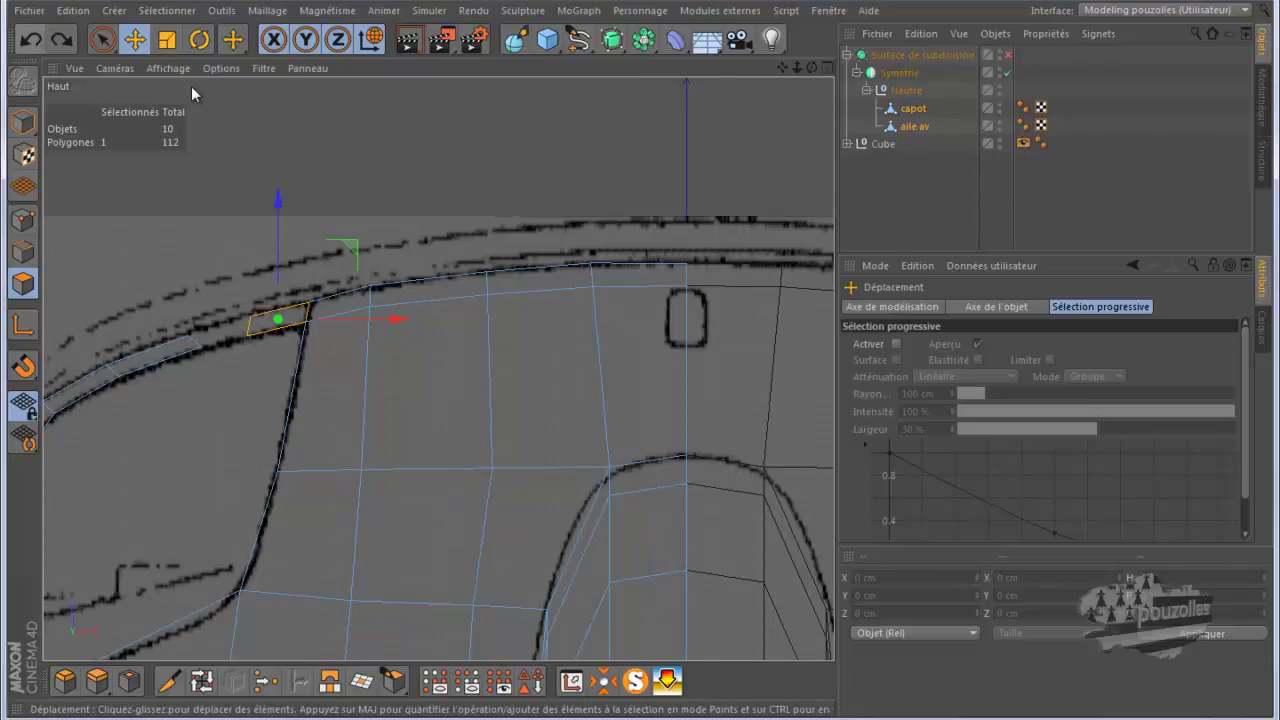
Make capot the only selected object and split its selected corner polygon into a separate object
left_click(910, 126)
left_click(912, 108)
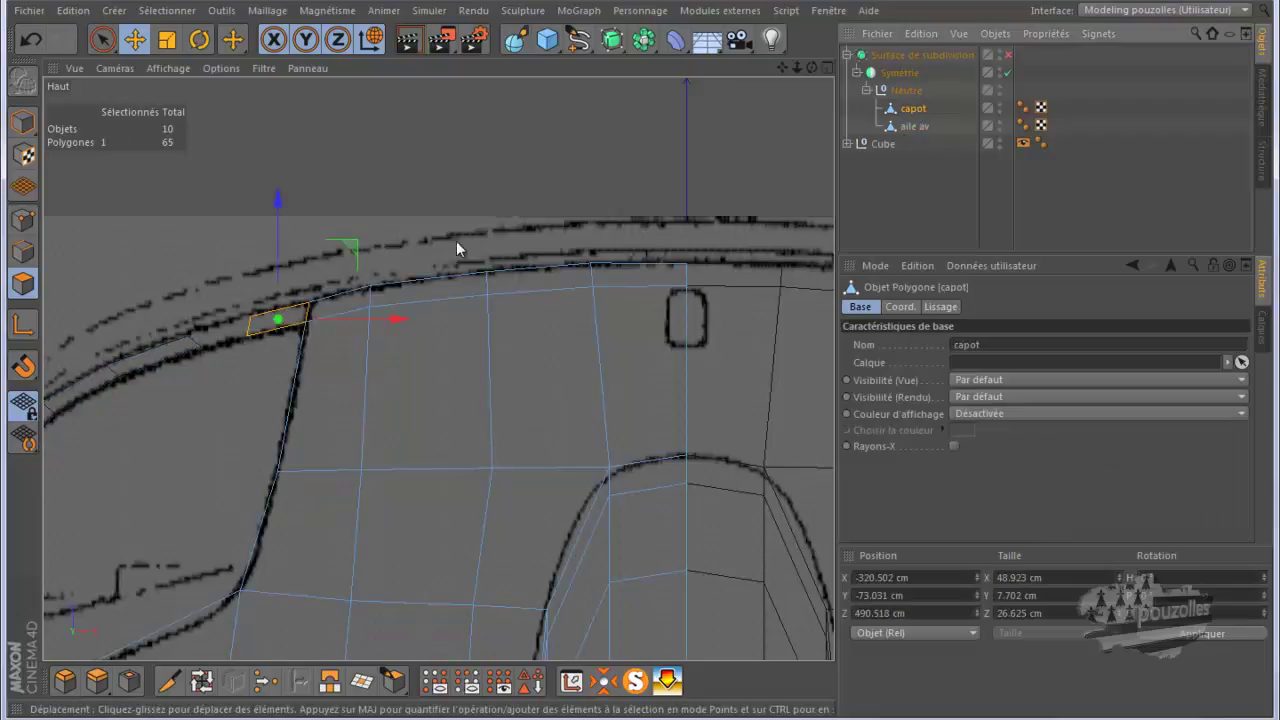
right_click(390, 155)
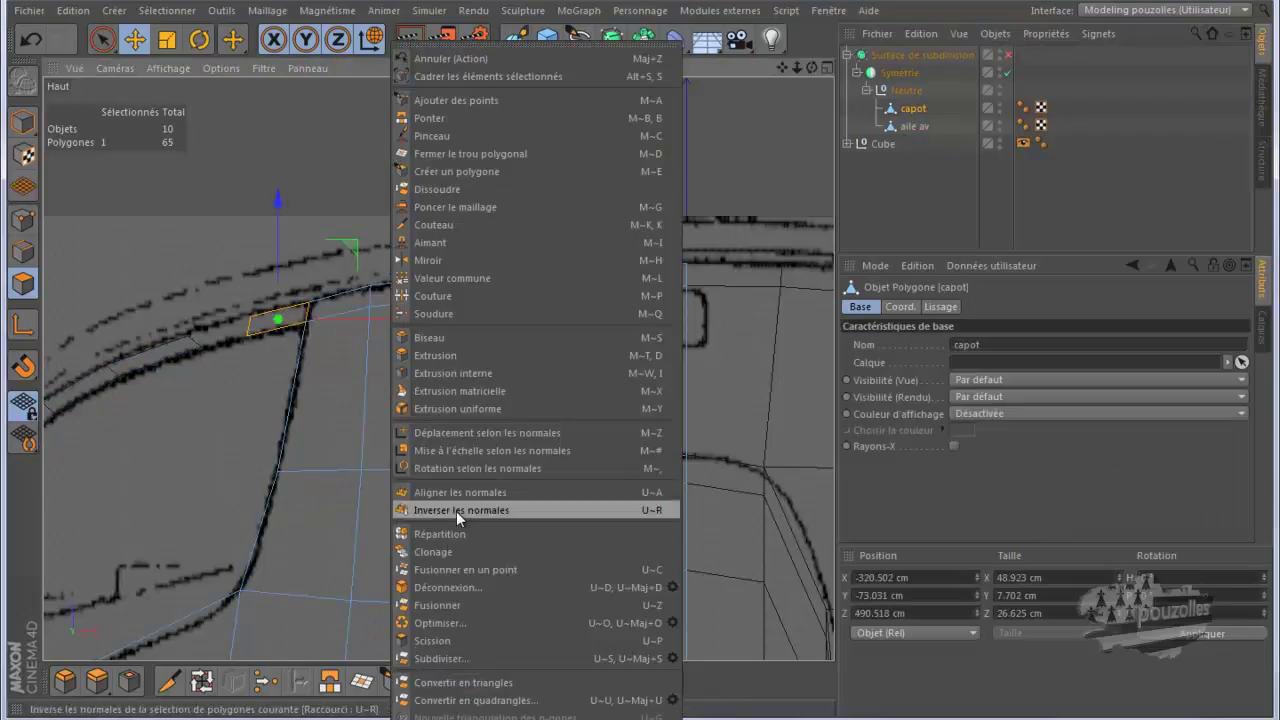
left_click(431, 640)
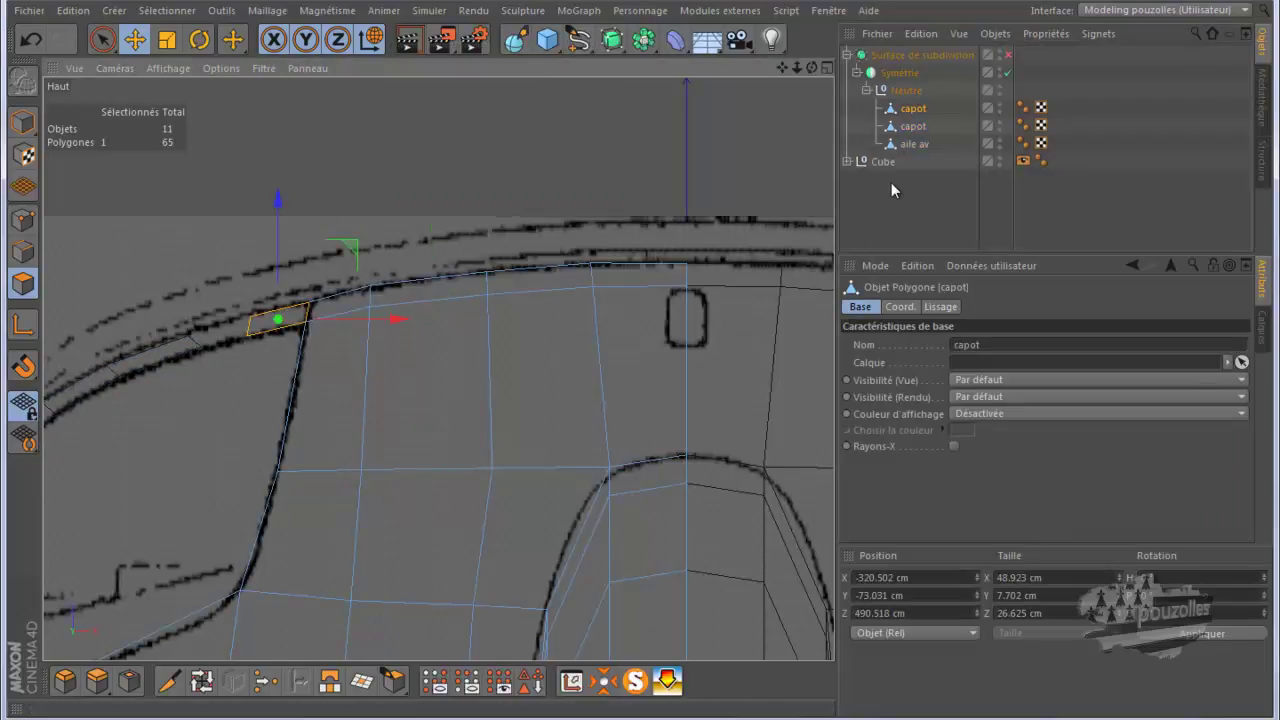
Check the split-off copy and delete the corner polygon from the original capot object
left_click(912, 127)
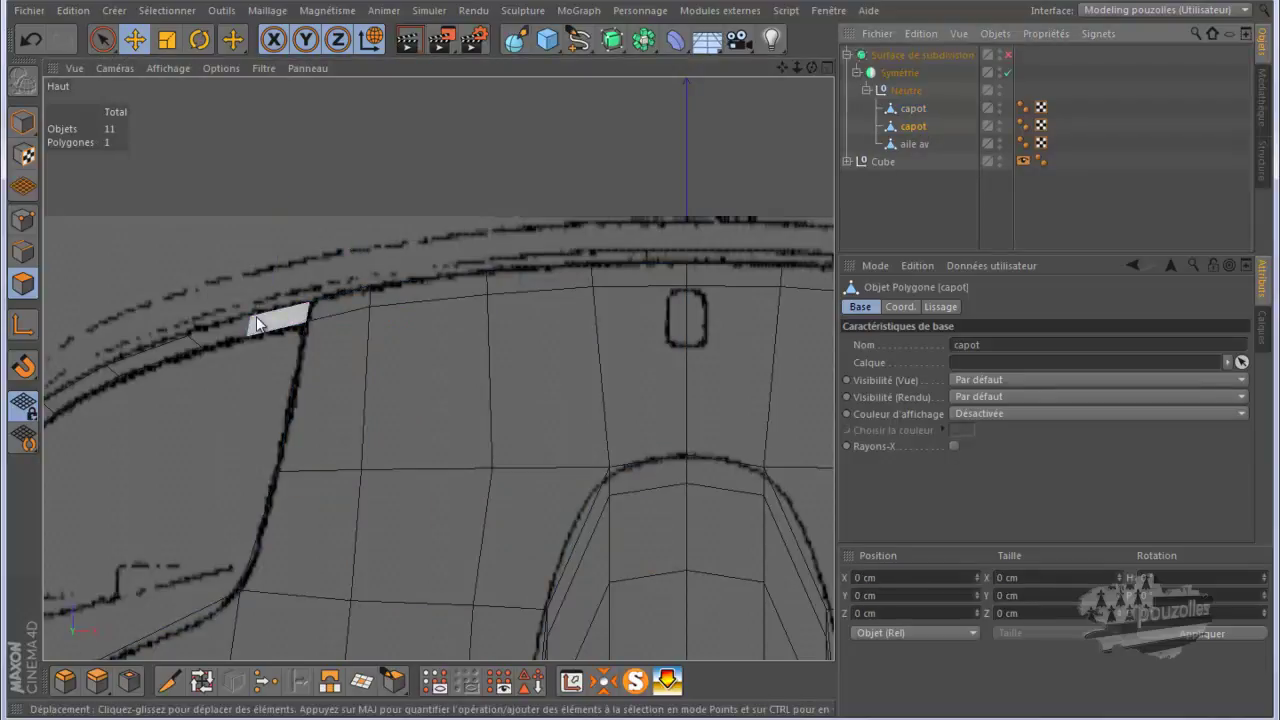
left_click(912, 108)
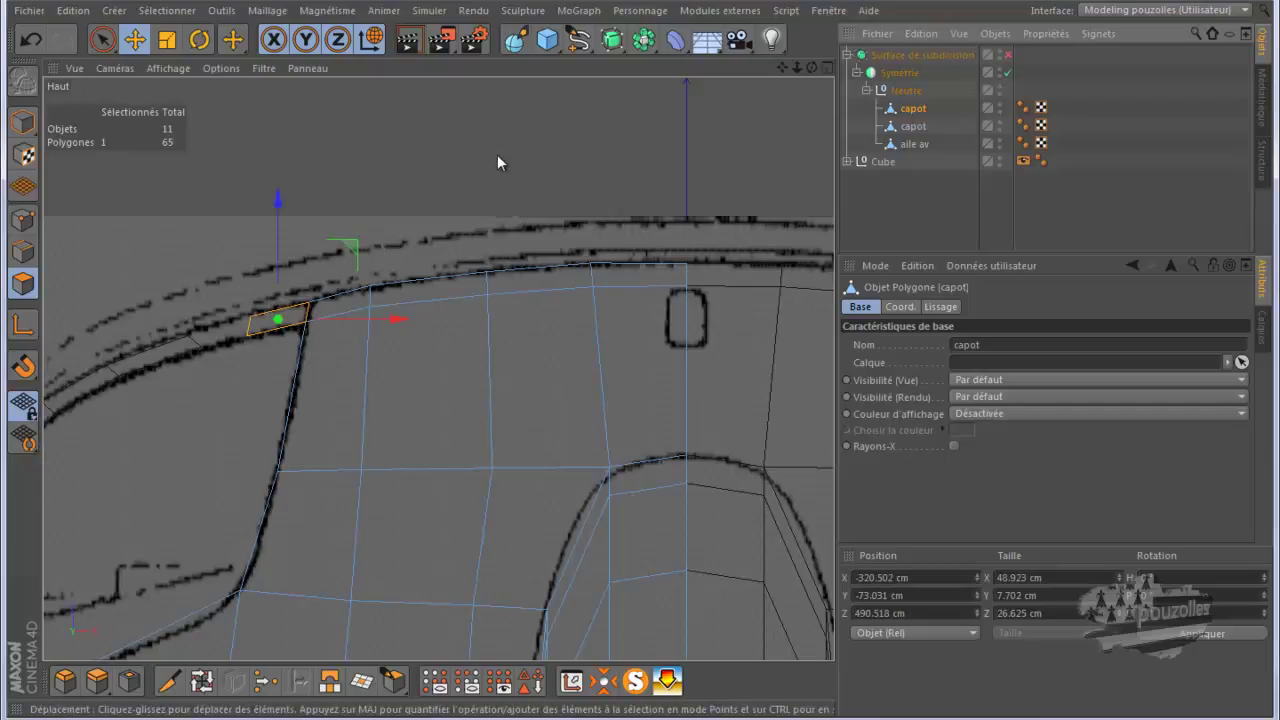
key("Delete")
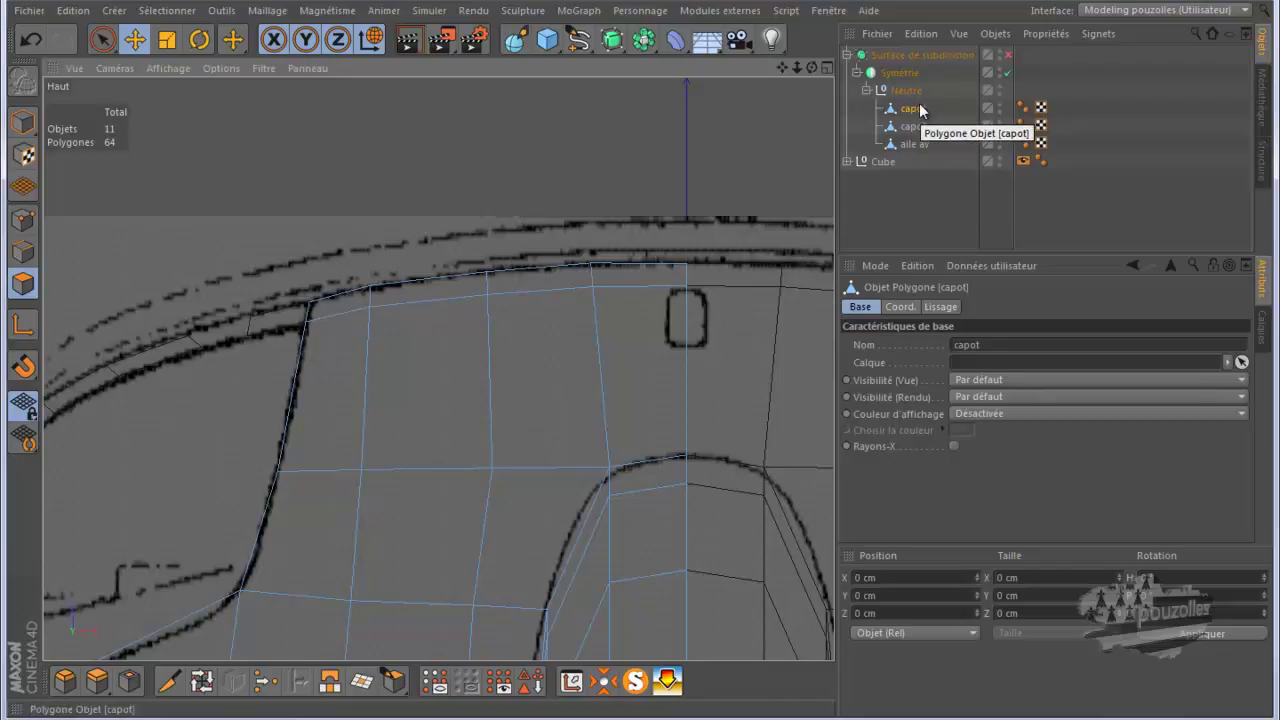
Connect the split-off capot piece and aile av into a single object, deleting the originals
left_click_drag(946, 126, 906, 148)
right_click(906, 148)
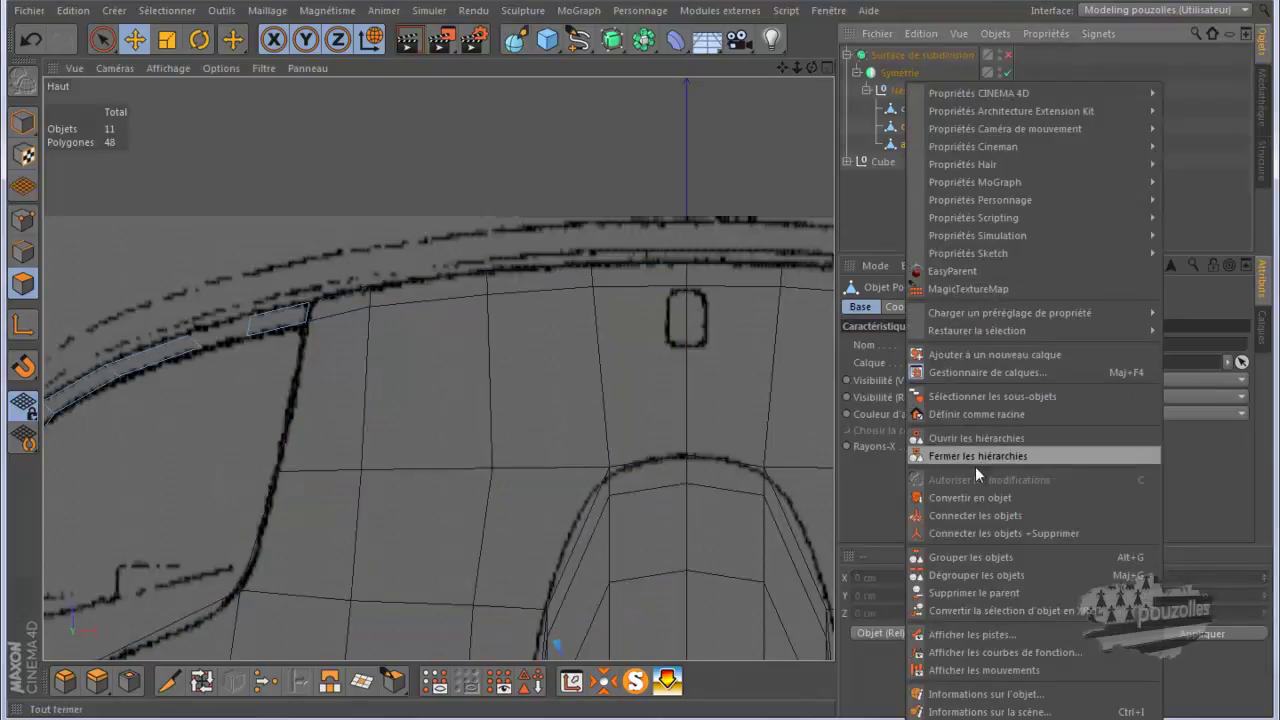
left_click(972, 535)
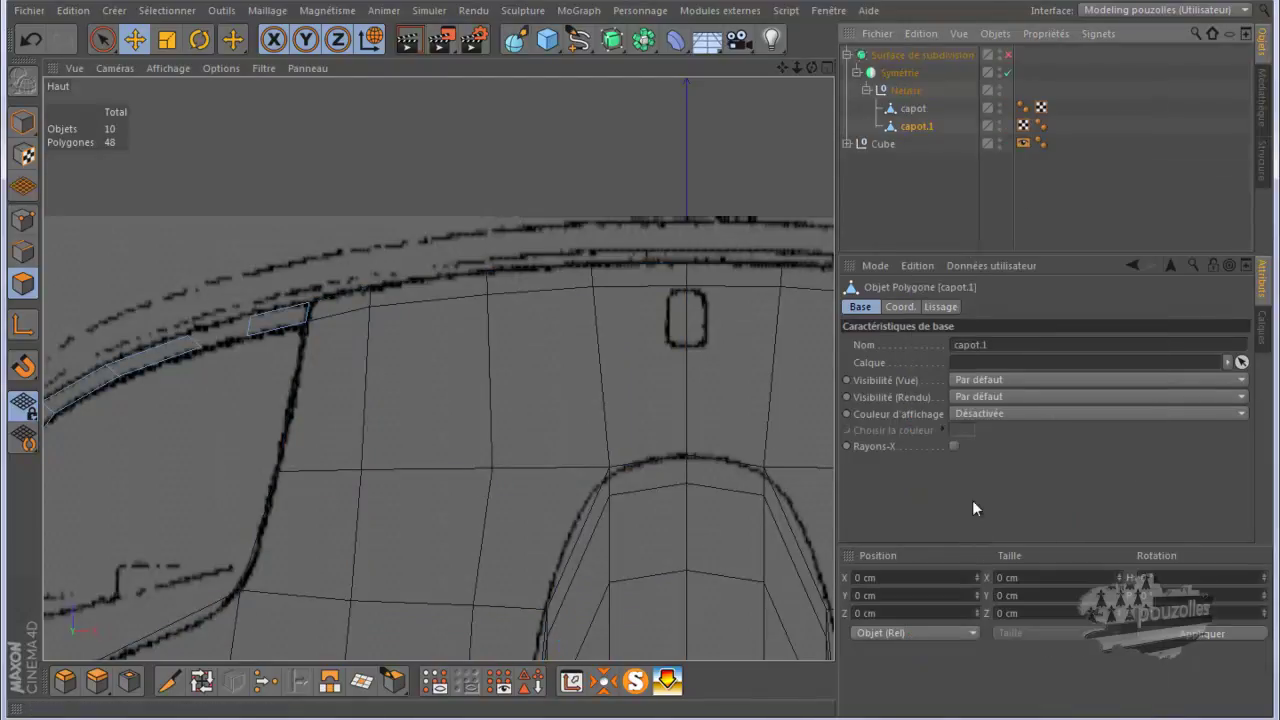
Rename the connected object capot.1 as aile av
double_click(917, 126)
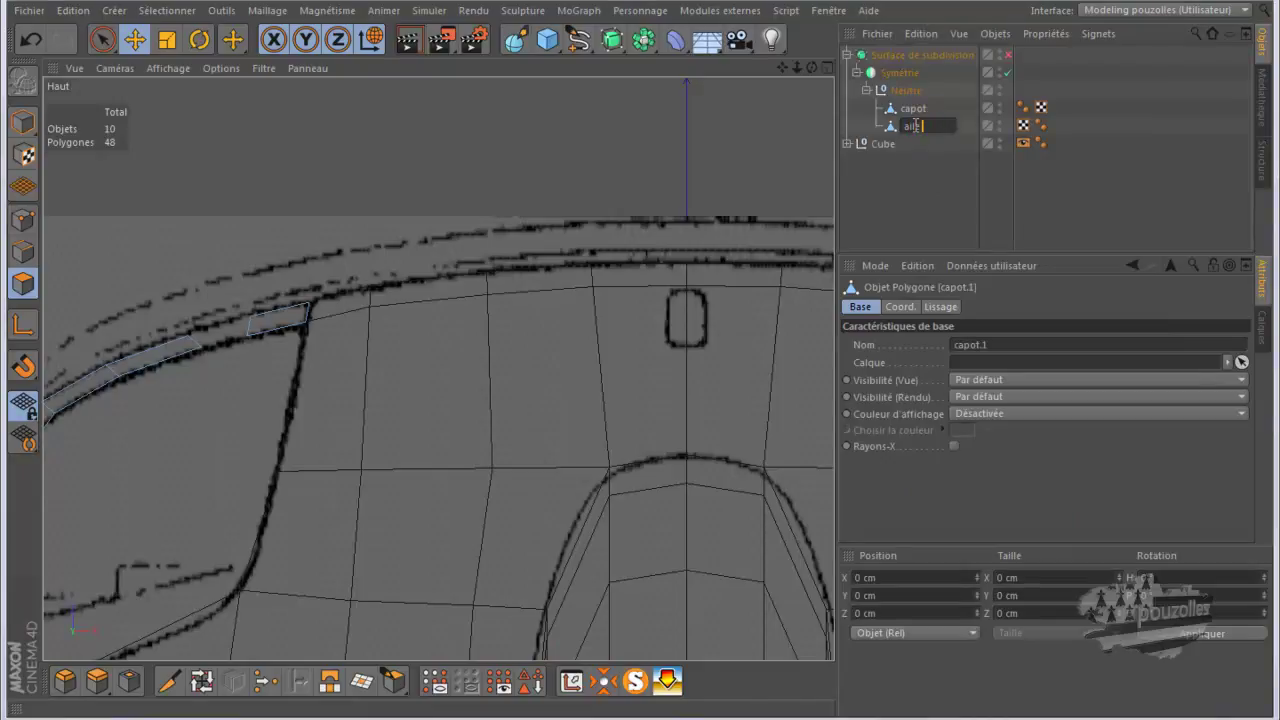
left_click(889, 123)
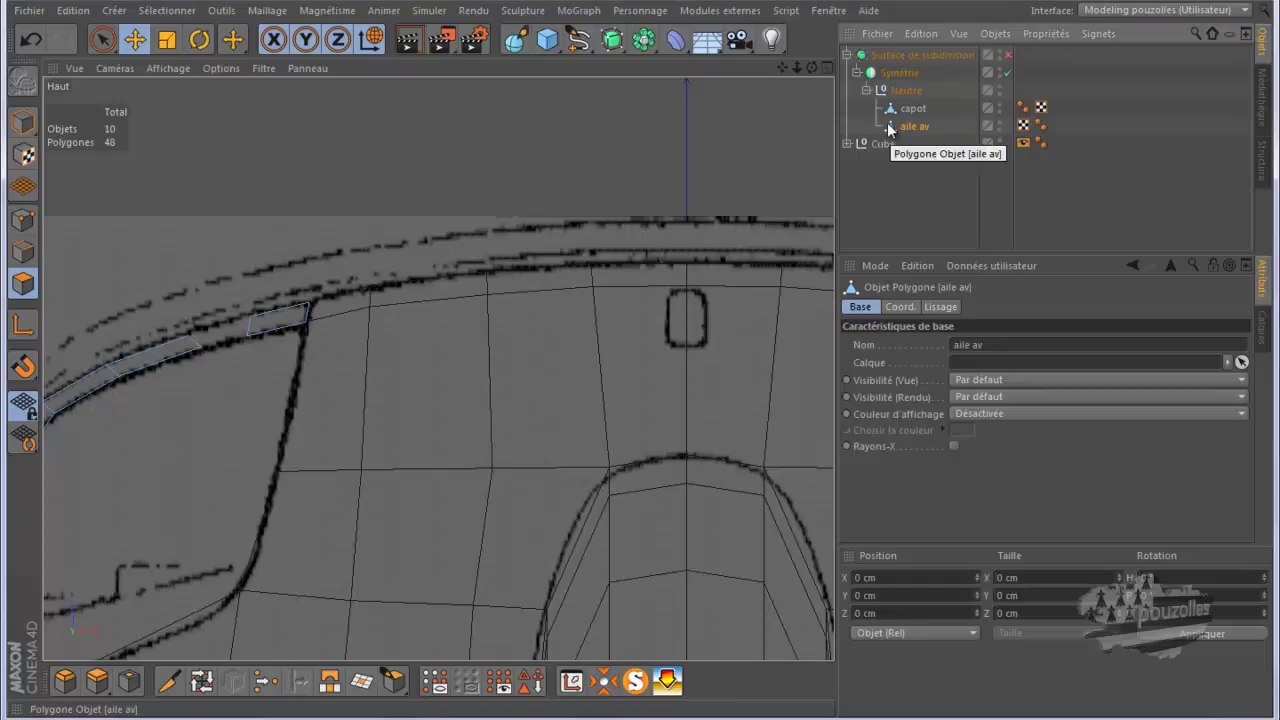
Select the two free end points of aile av's corner piece and adjust their height to the blueprint line beneath the headlight in the rear view
left_click(23, 220)
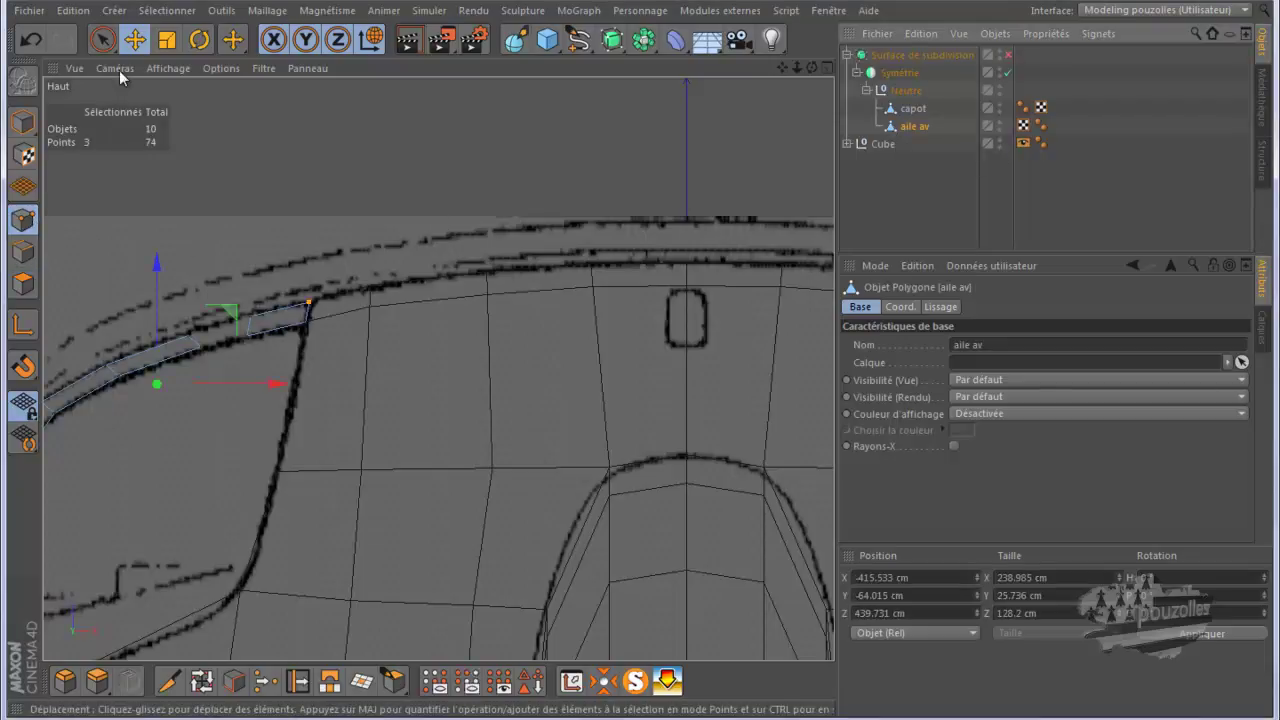
left_click(101, 39)
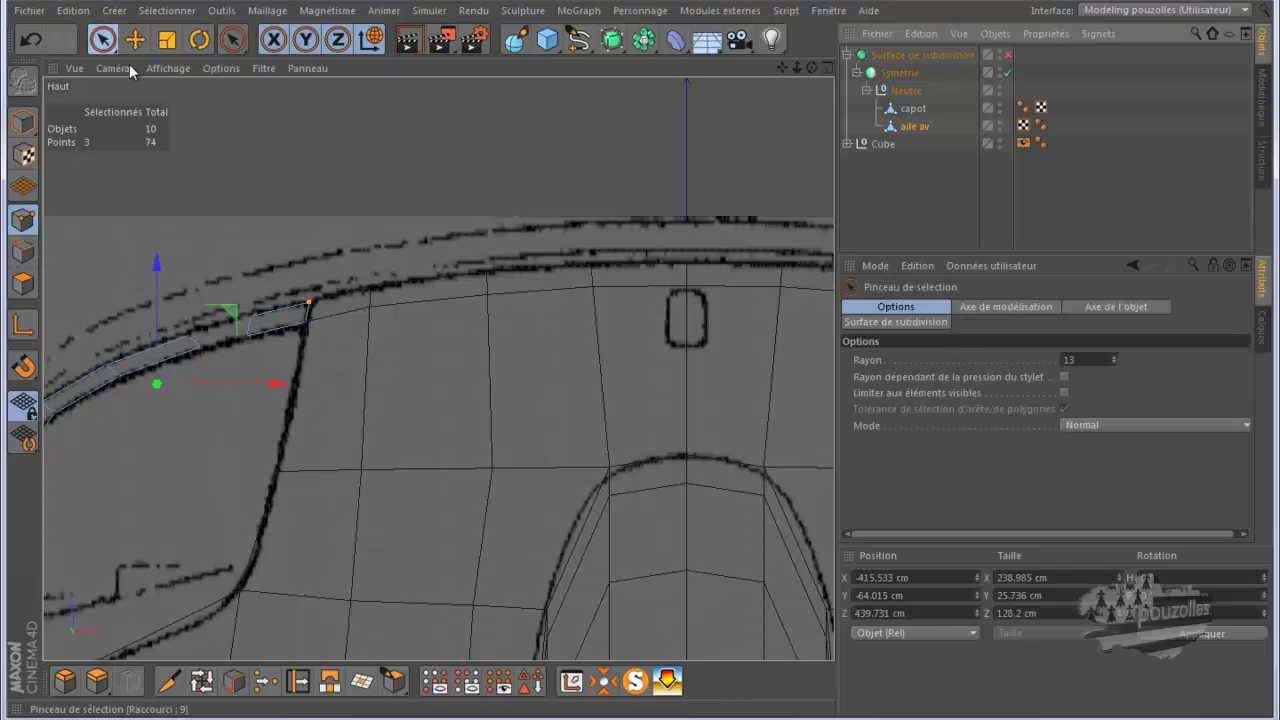
left_click(250, 335)
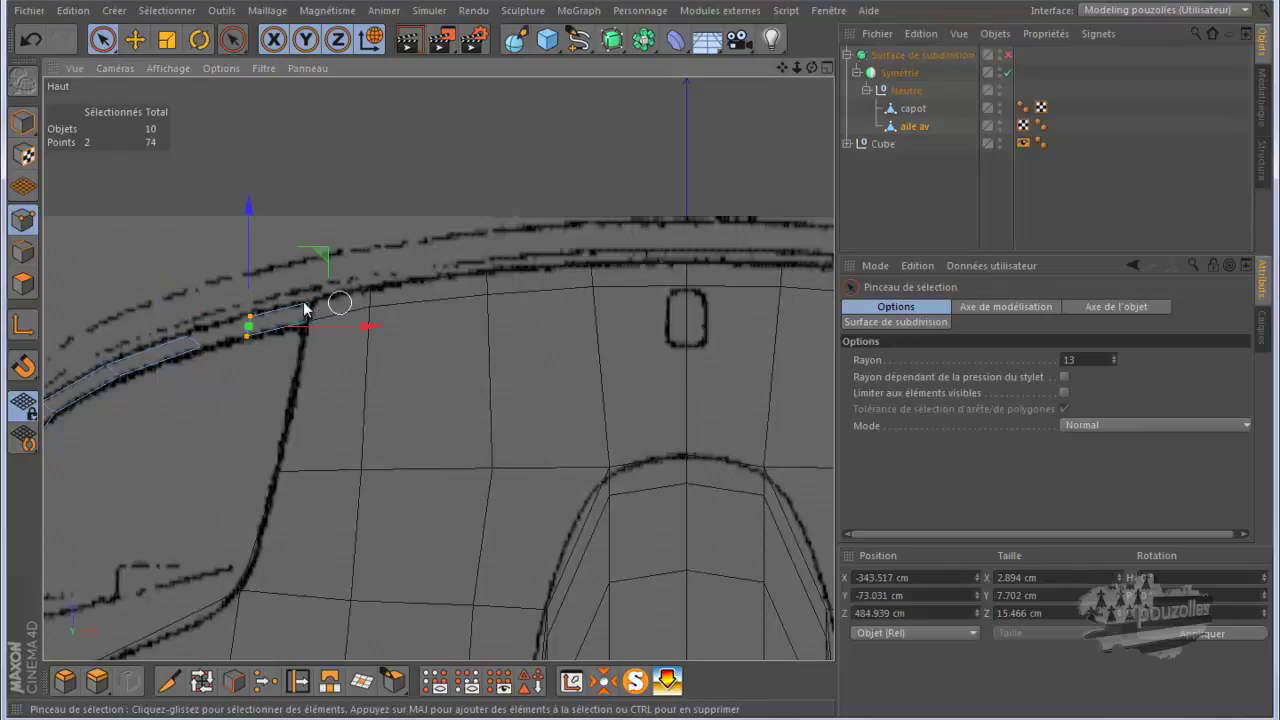
middle_click(253, 393)
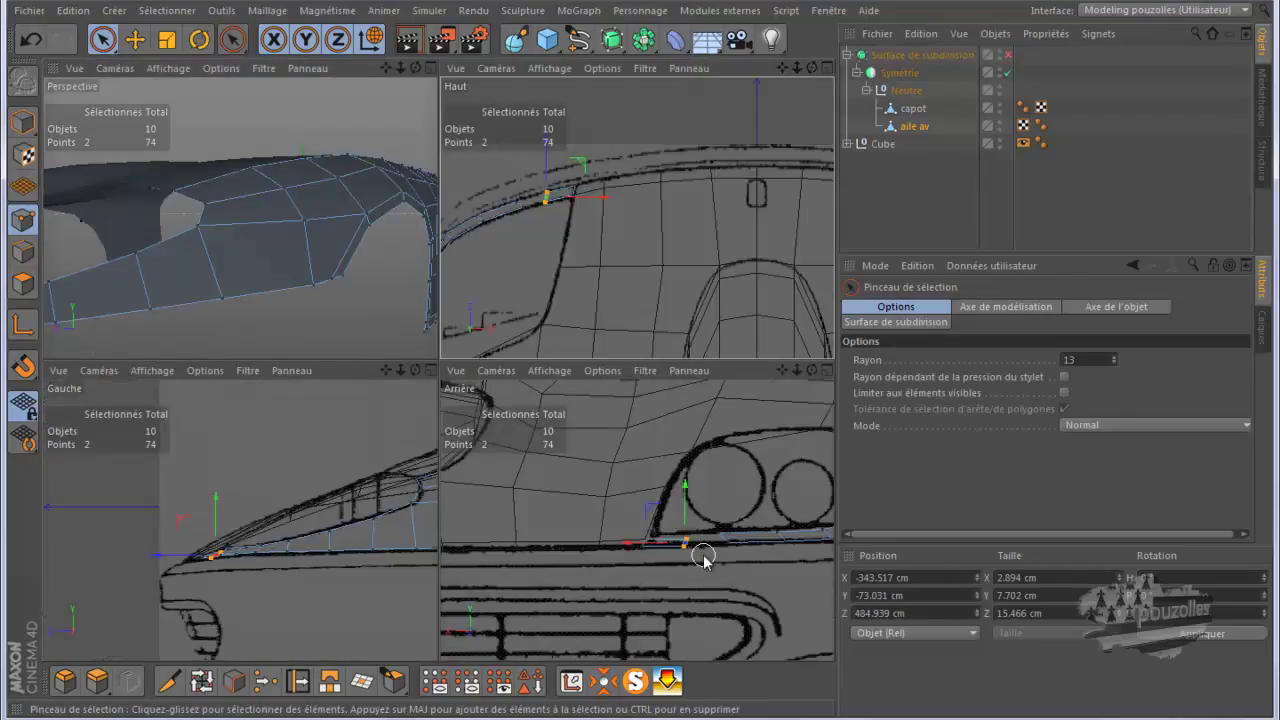
middle_click(700, 556)
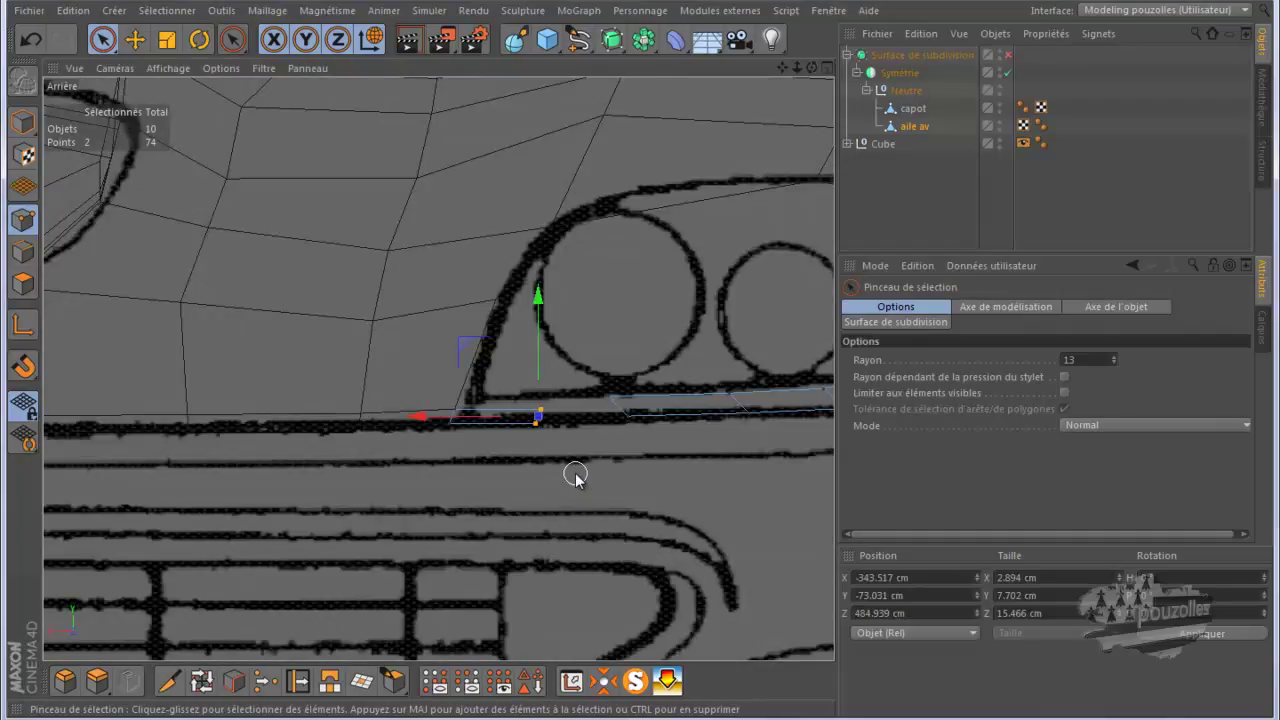
scroll(575, 476, "up", 2)
left_click_drag(530, 304, 534, 332)
left_click(539, 389)
Shift the fender strip's upper end point along X to about -389.5 cm in the rear view and check its alignment in the other views
scroll(593, 357, "down", 3)
middle_click_drag(593, 357, 447, 383, "alt")
scroll(603, 385, "up", 2)
left_click(418, 399)
left_click_drag(344, 334, 365, 334)
middle_click(312, 369)
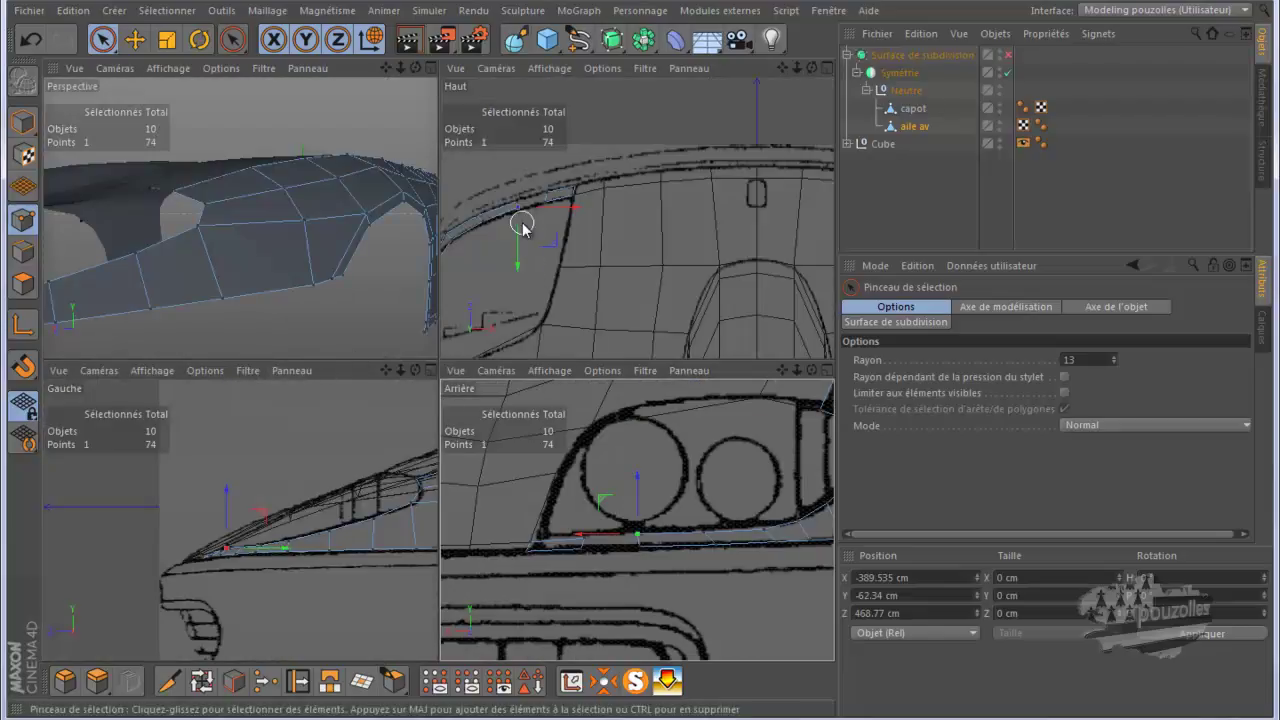
middle_click(523, 222)
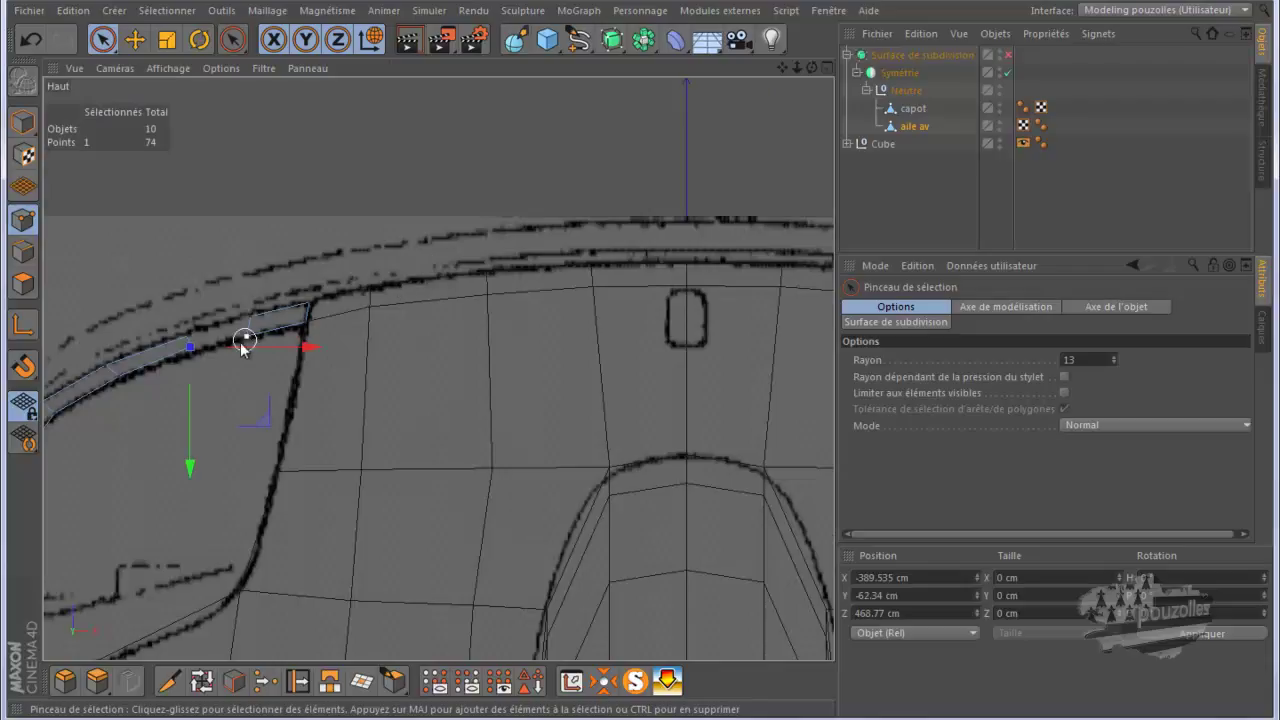
middle_click(236, 429)
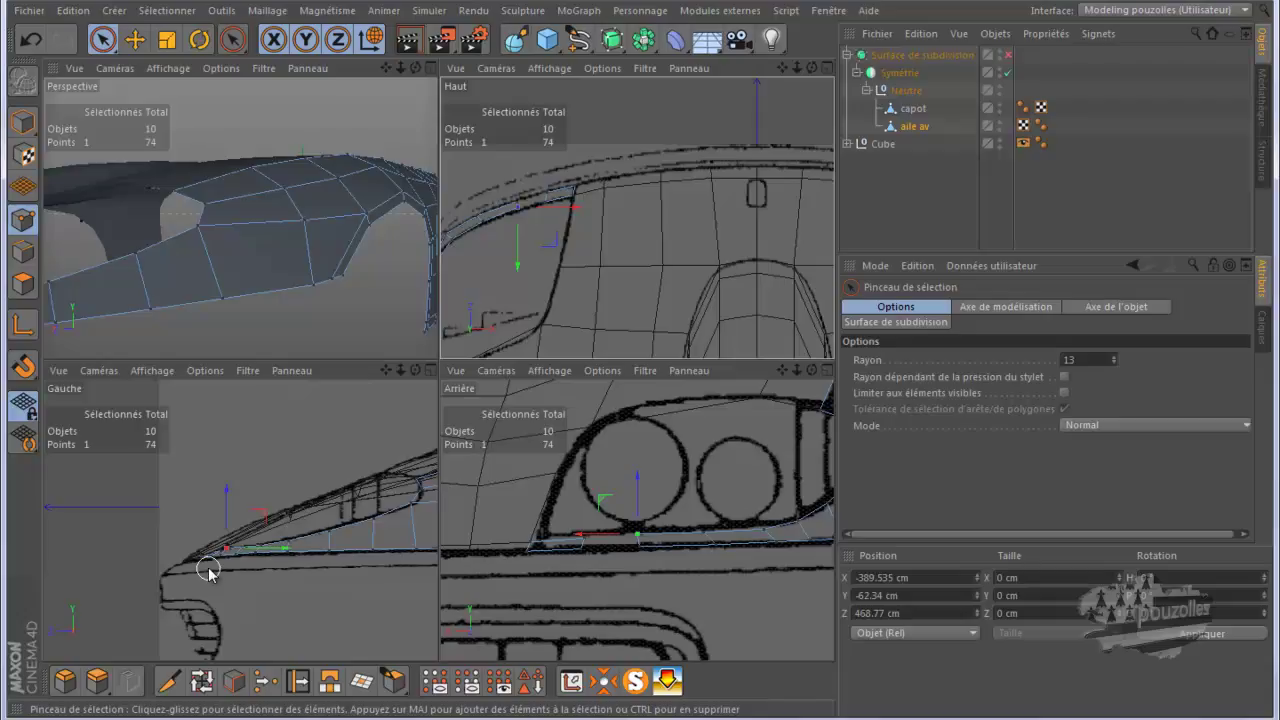
middle_click(598, 586)
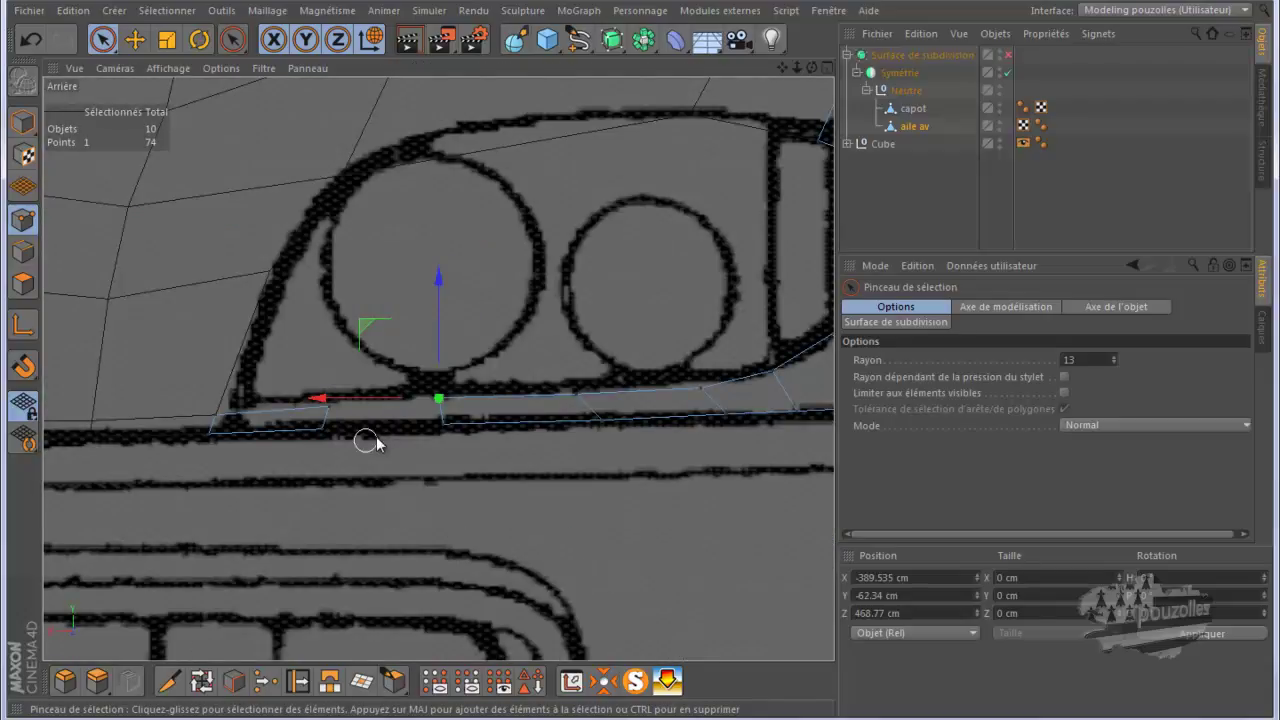
Extrude the corner piece's end edge about 41 cm along X towards the strip and weld its upper point onto the strip's upper end point
left_click(23, 251)
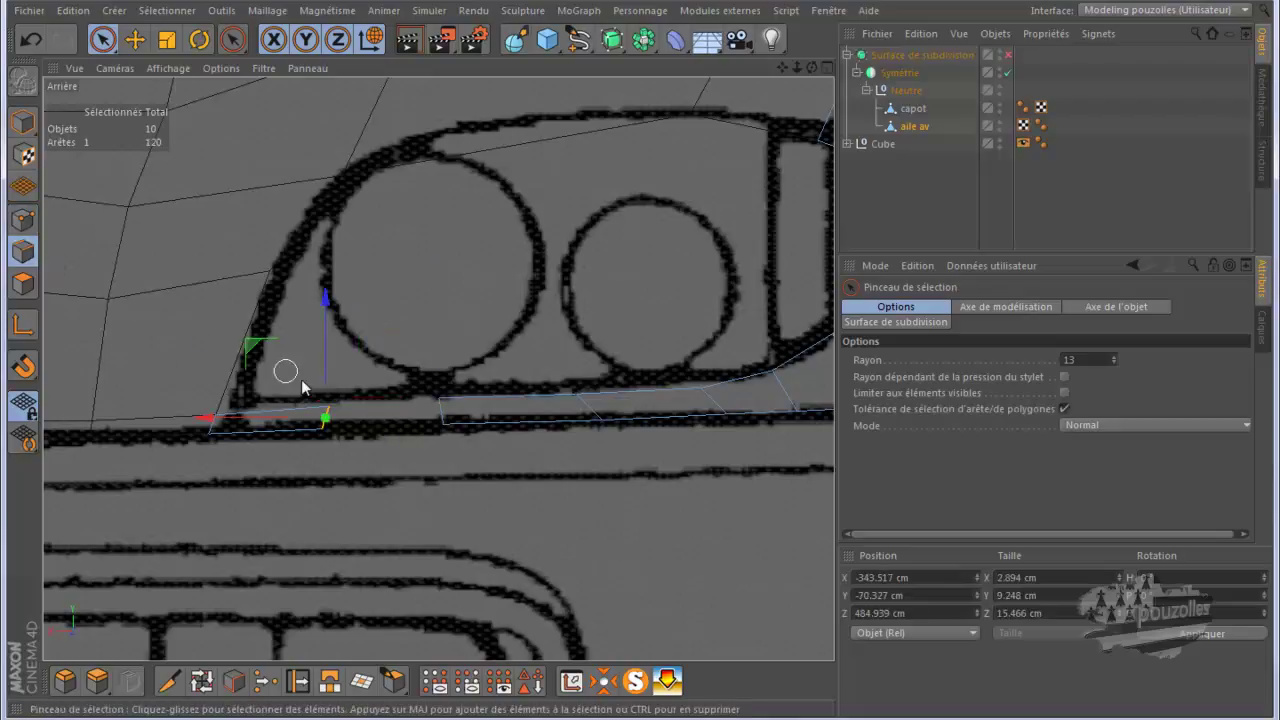
left_click_drag(207, 420, 309, 415, "ctrl")
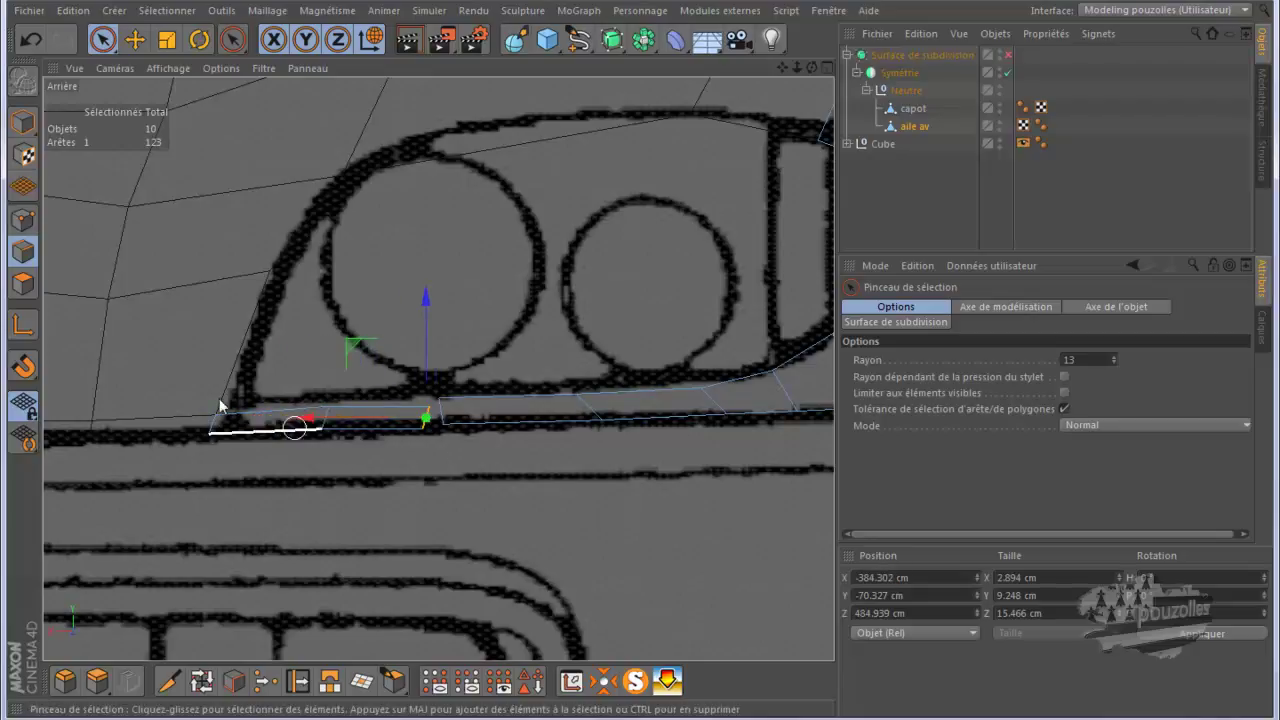
left_click(23, 219)
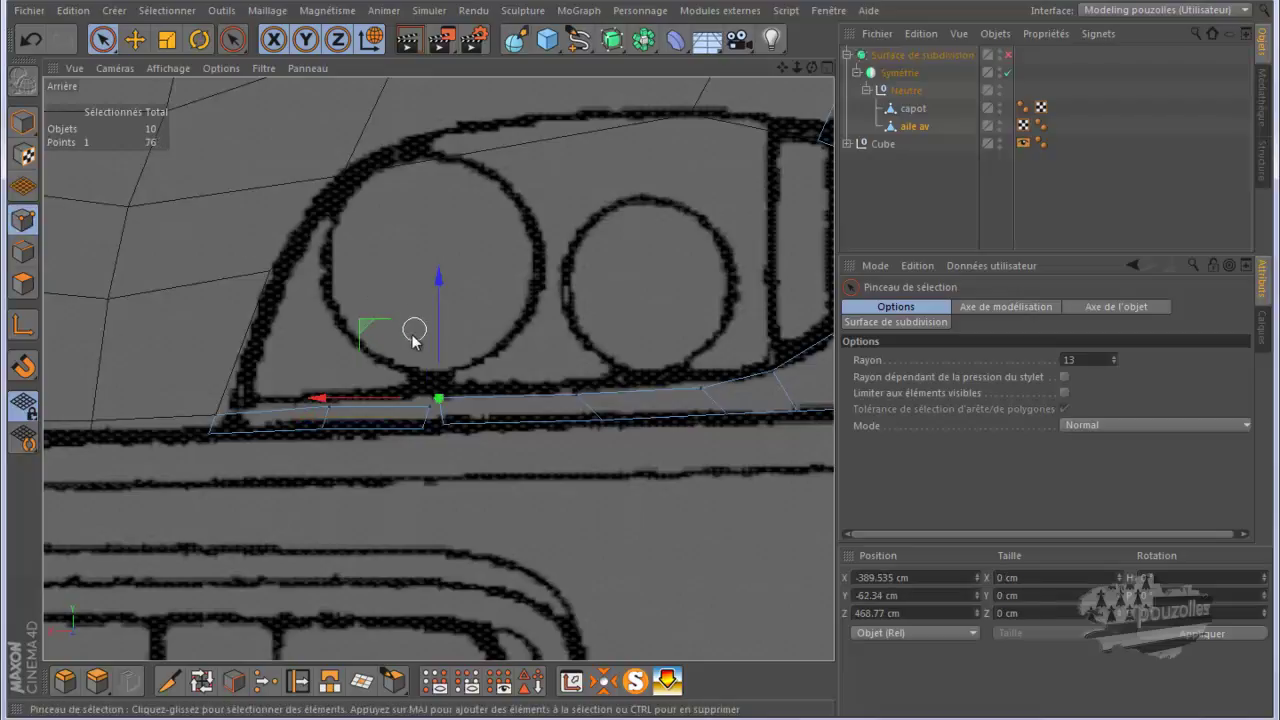
left_click(418, 381)
left_click(436, 400)
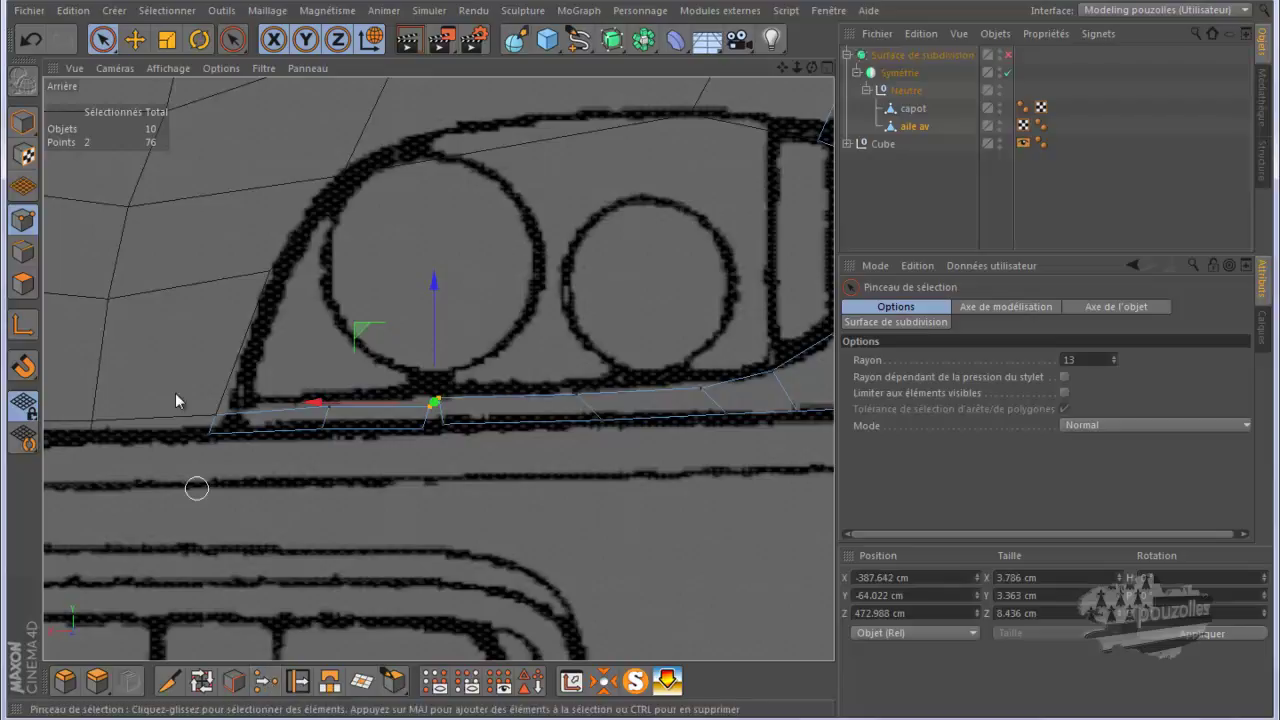
right_click(208, 229)
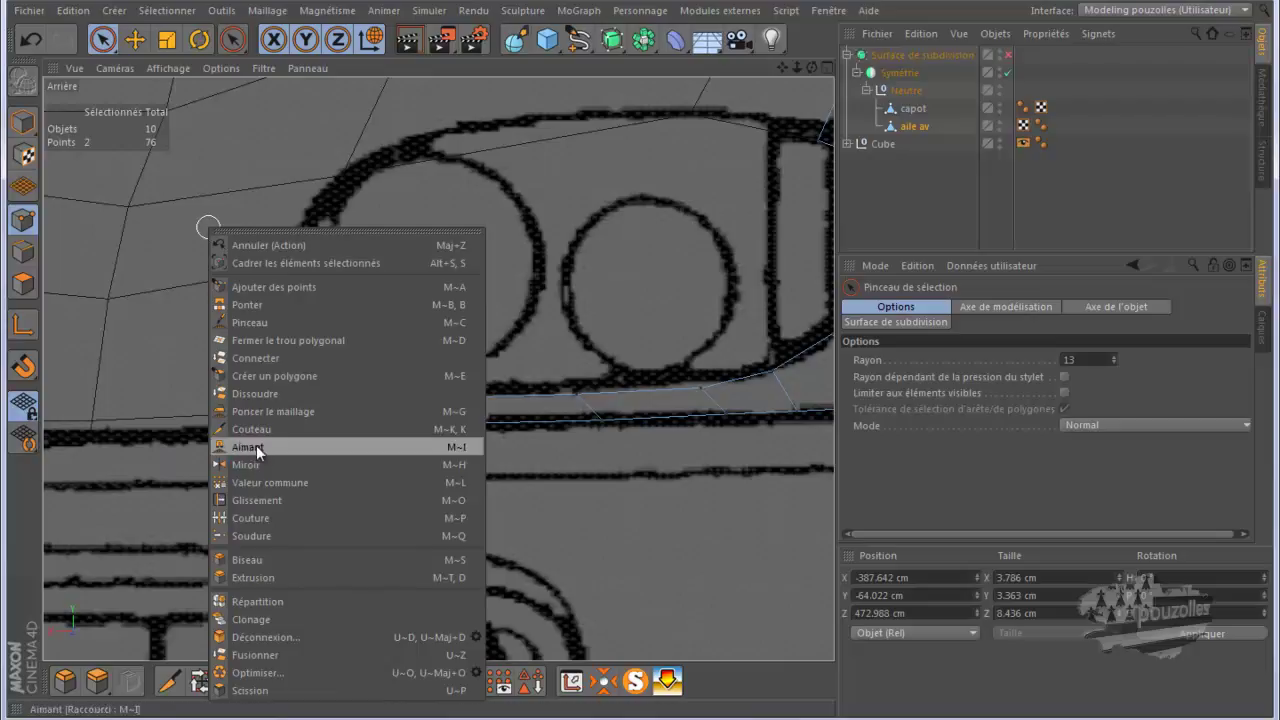
left_click(245, 537)
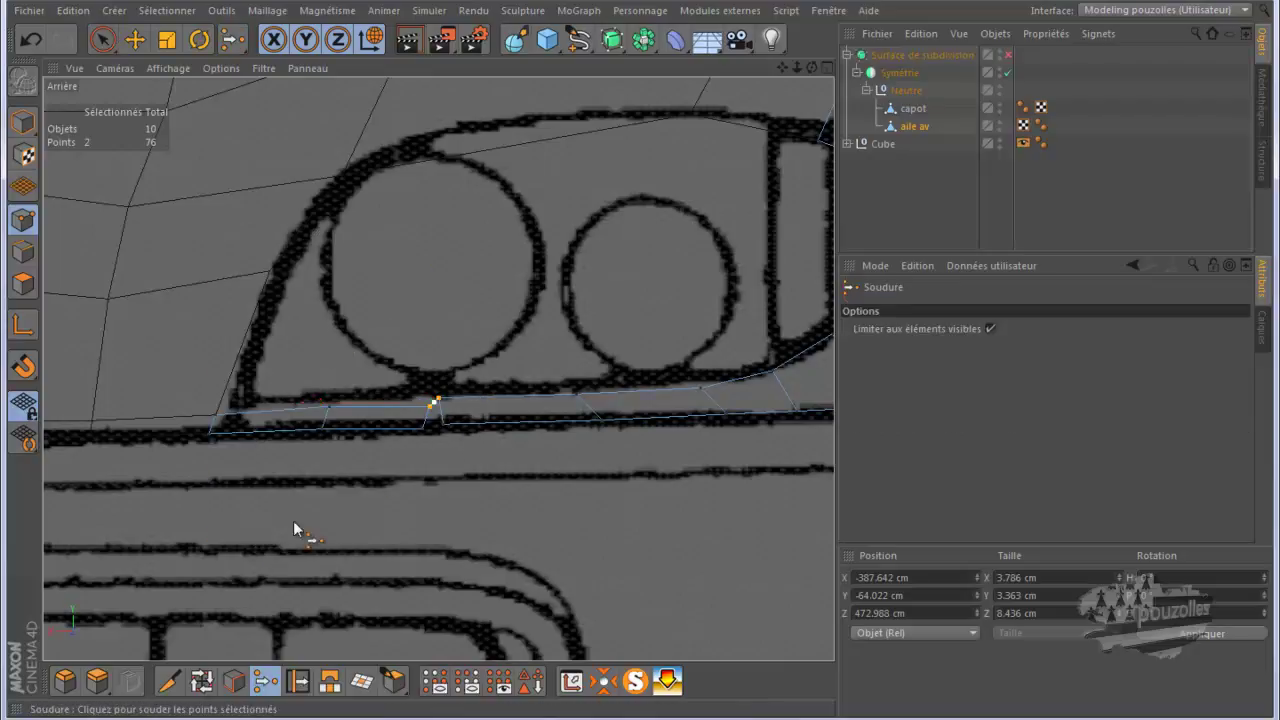
left_click(440, 400)
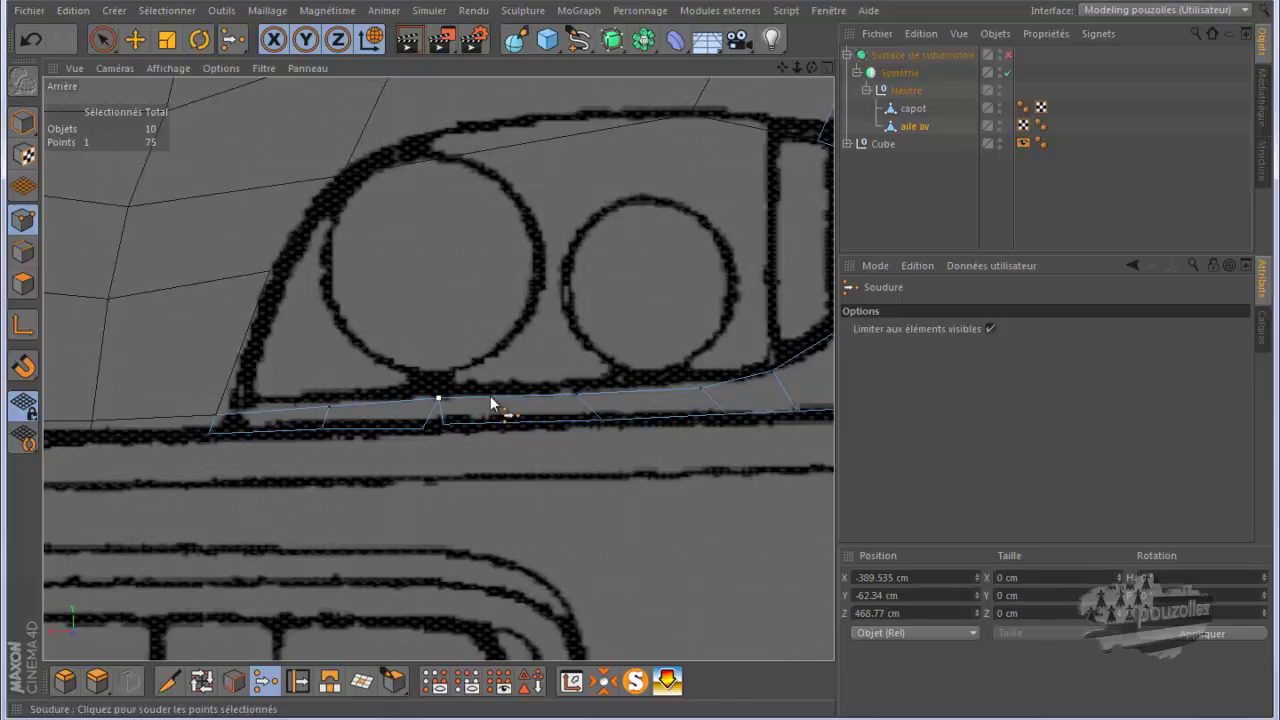
Weld the extruded edge's lower point onto the fender strip's lower end point
key("9")
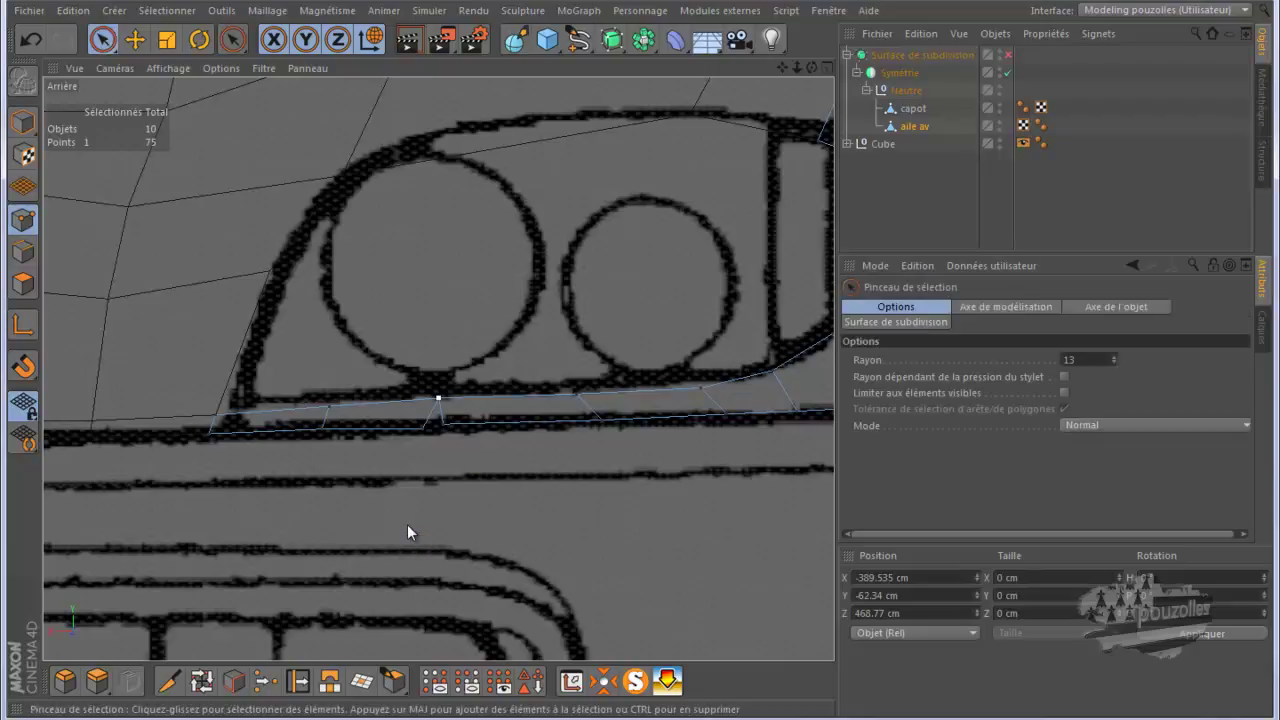
left_click(420, 440)
left_click_drag(420, 440, 454, 426)
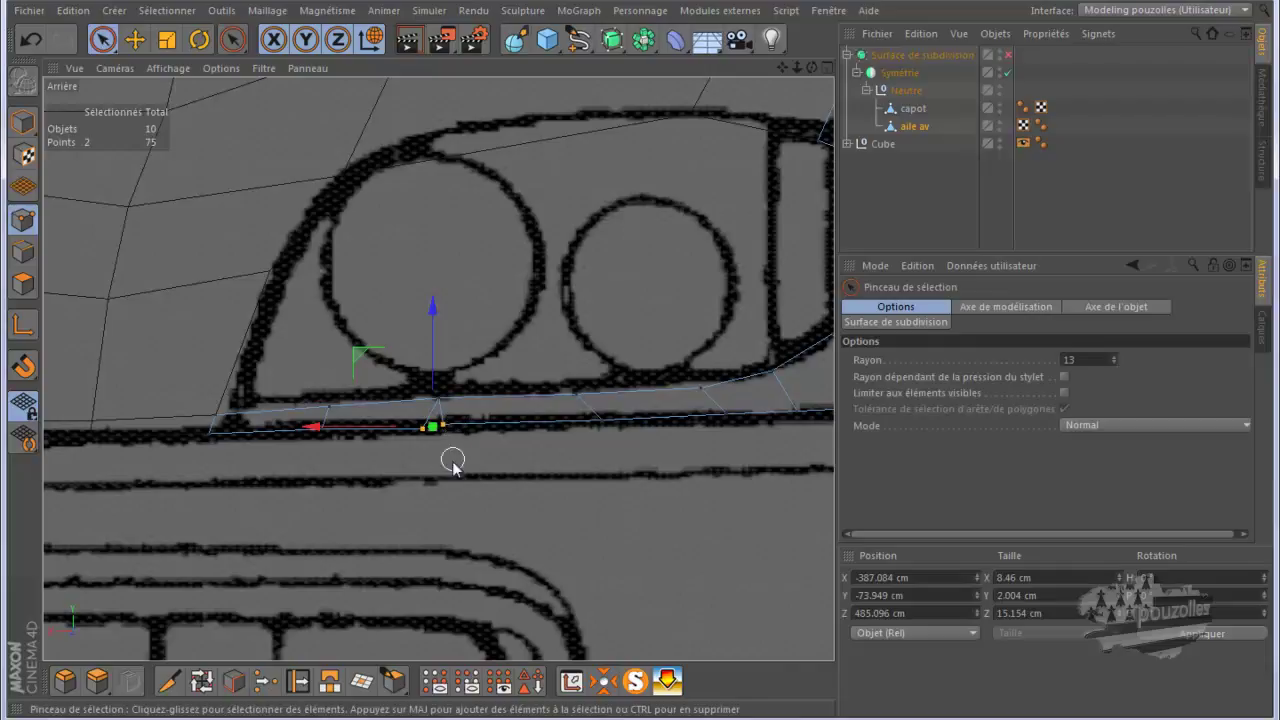
key("m")
key("q")
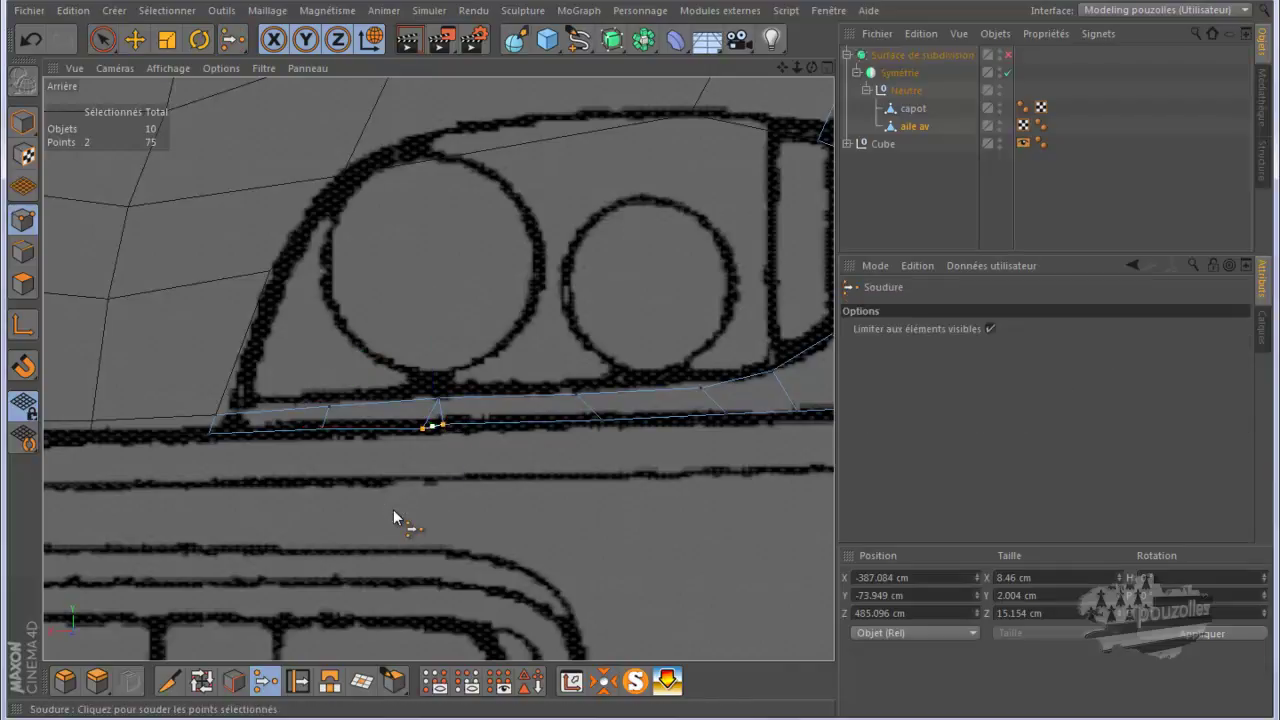
left_click(446, 430)
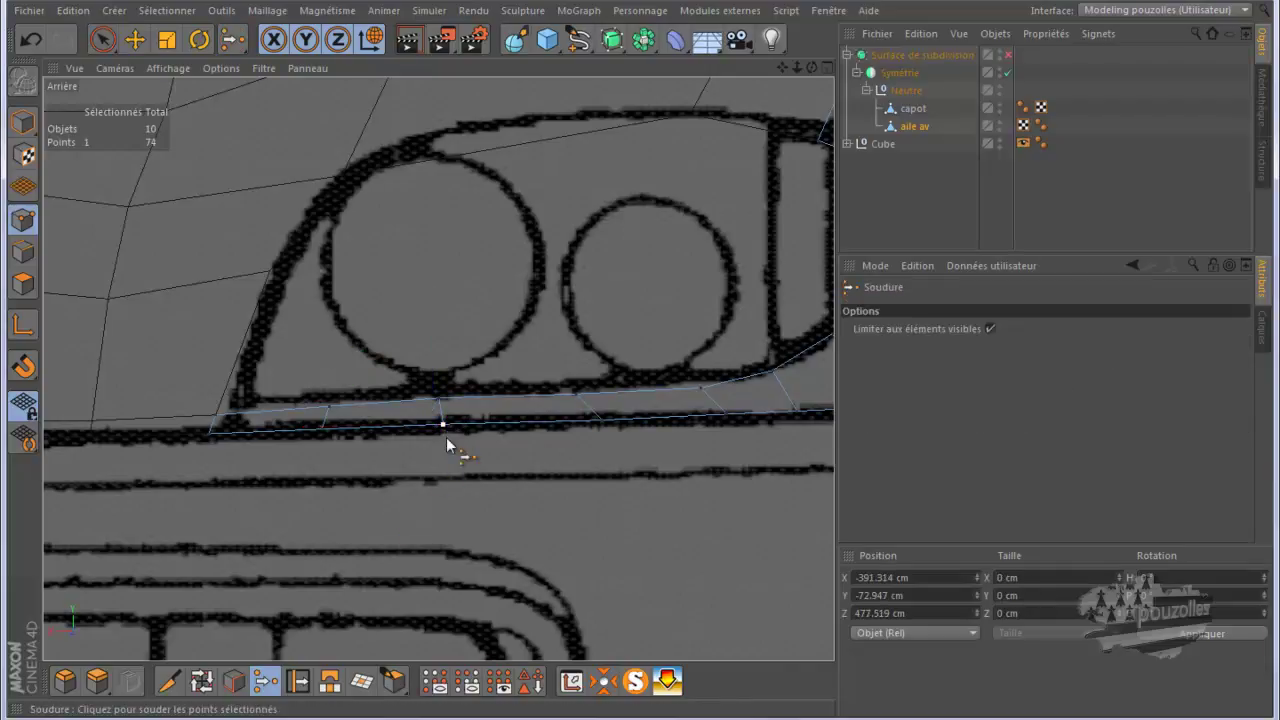
Examine the joined fender strip and its meeting with the hood around the headlight opening in the perspective view, in object mode
middle_click(404, 494)
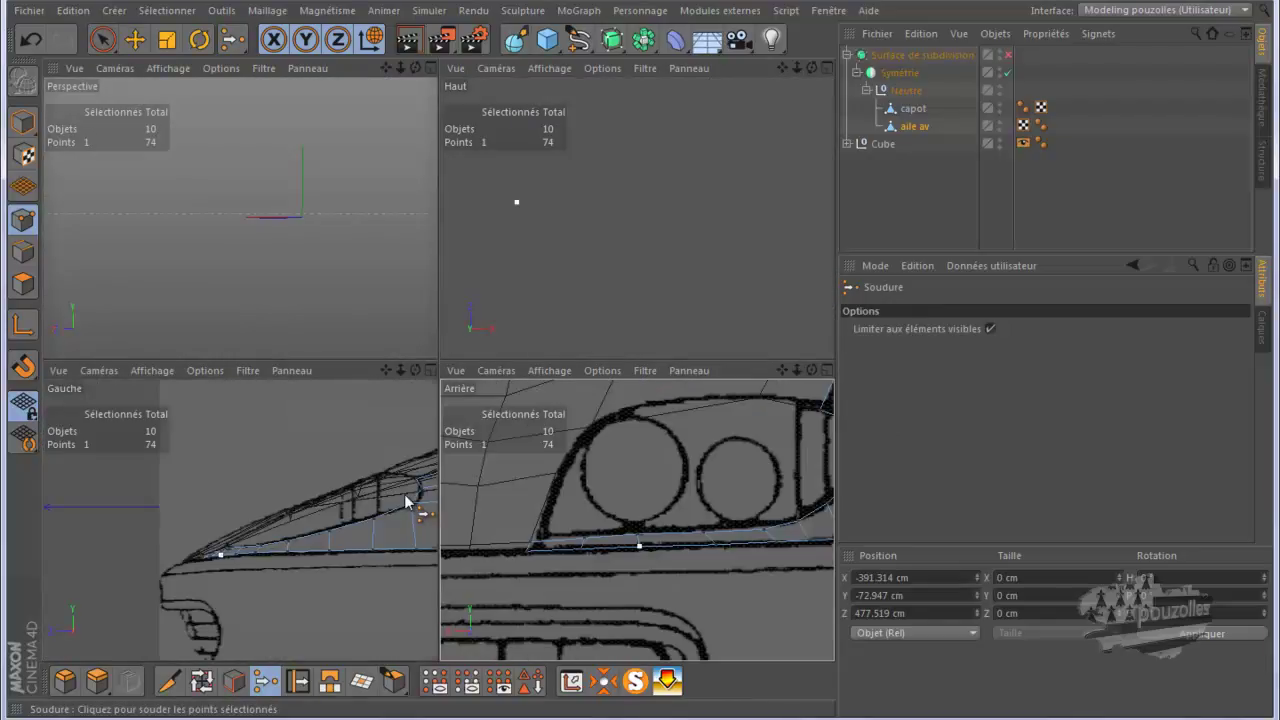
middle_click(319, 325)
left_click_drag(372, 344, 555, 405, "alt")
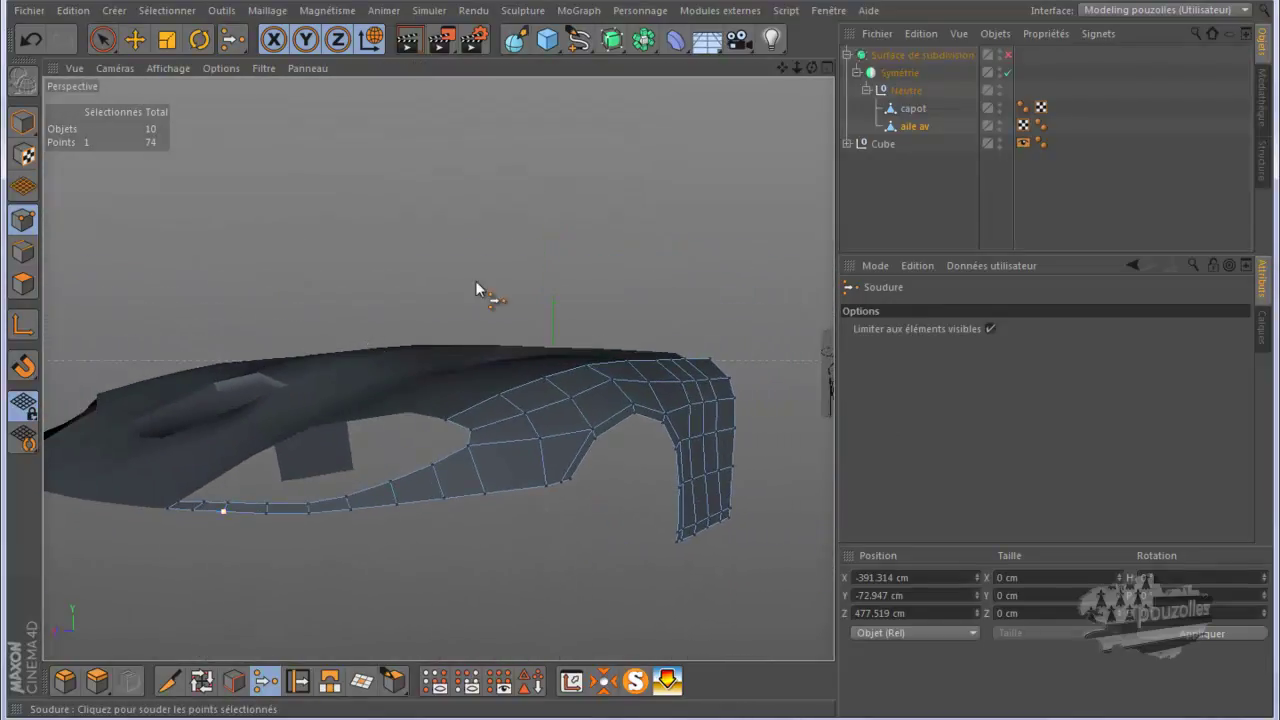
left_click(135, 39)
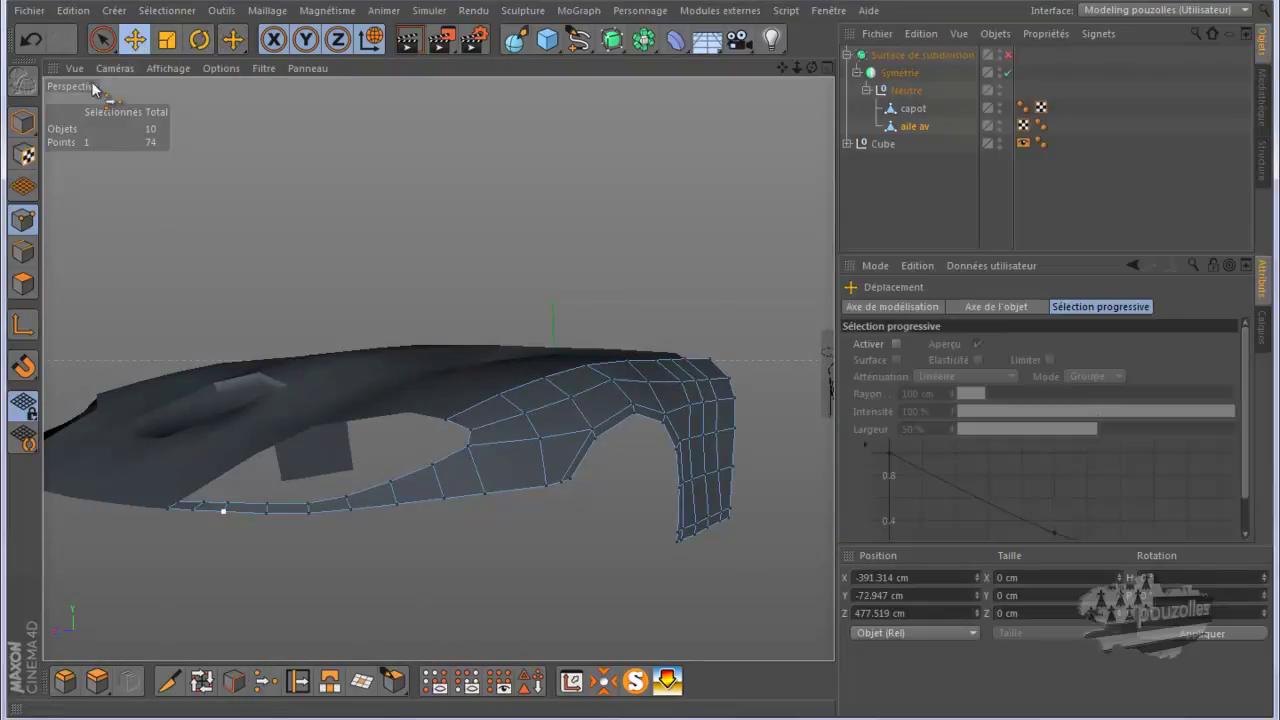
left_click(24, 122)
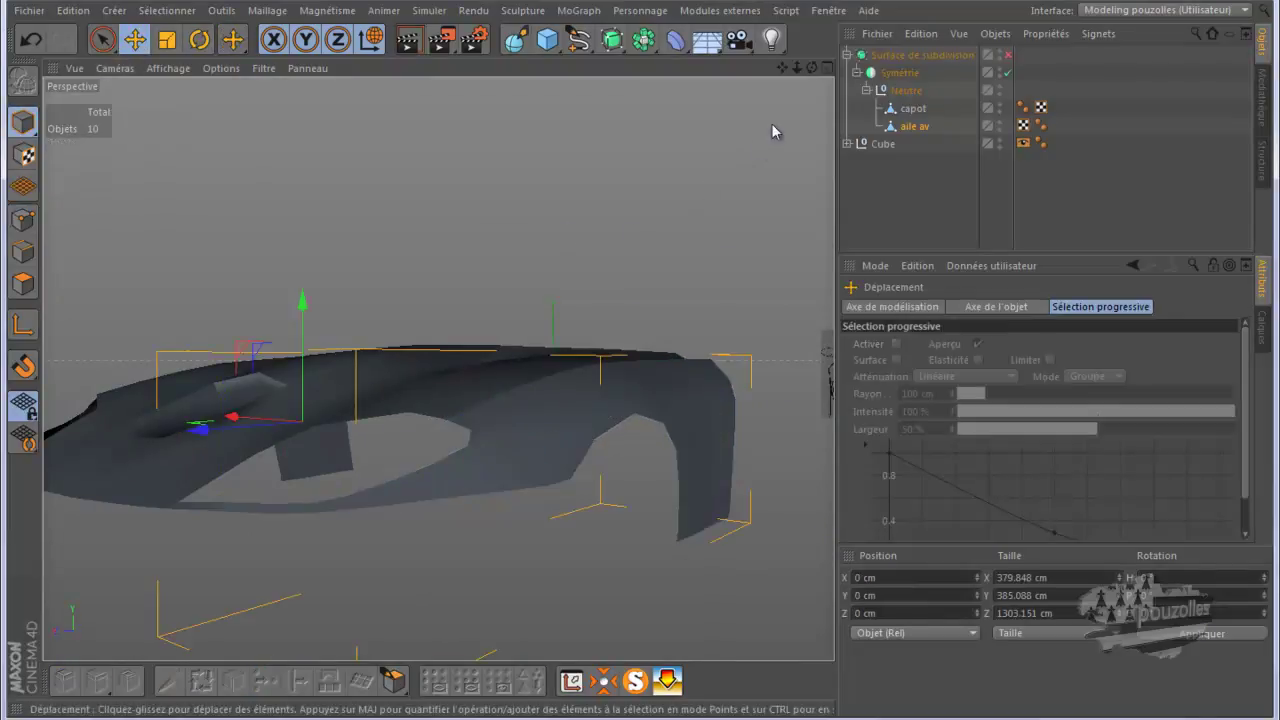
left_click_drag(638, 372, 642, 369, "alt")
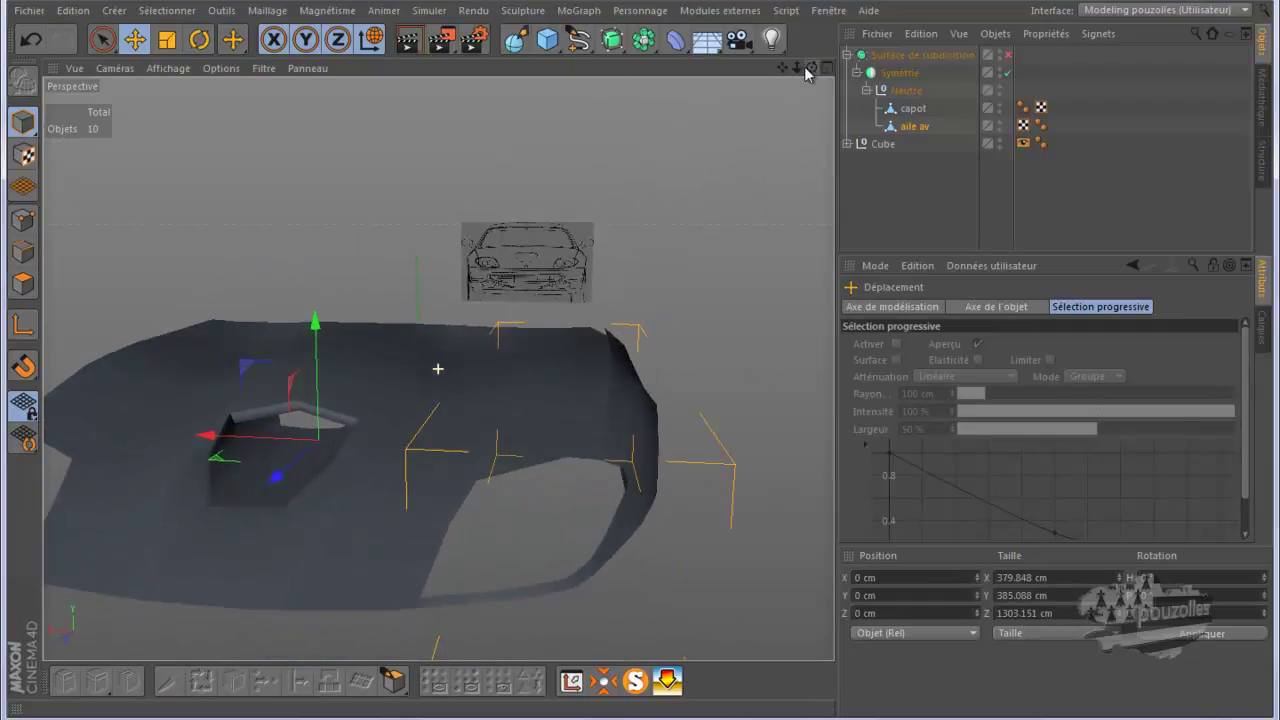
scroll(420, 620, "up", 10)
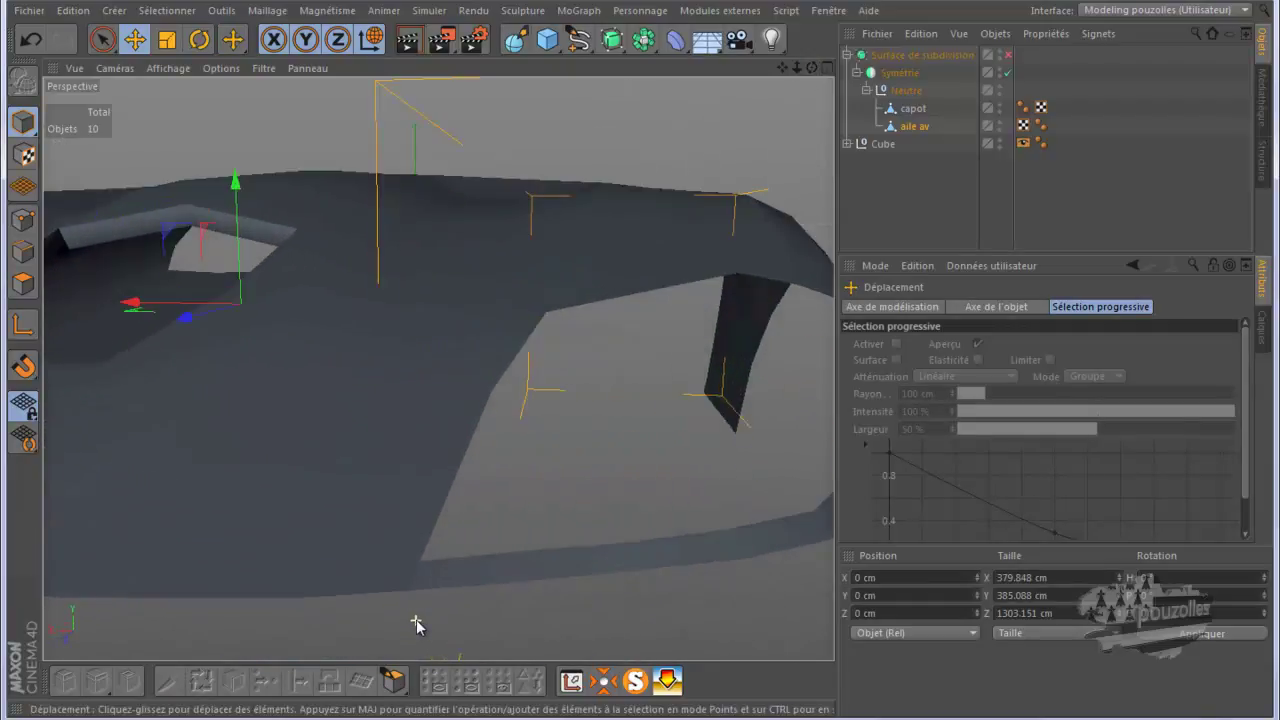
scroll(384, 540, "down", 10)
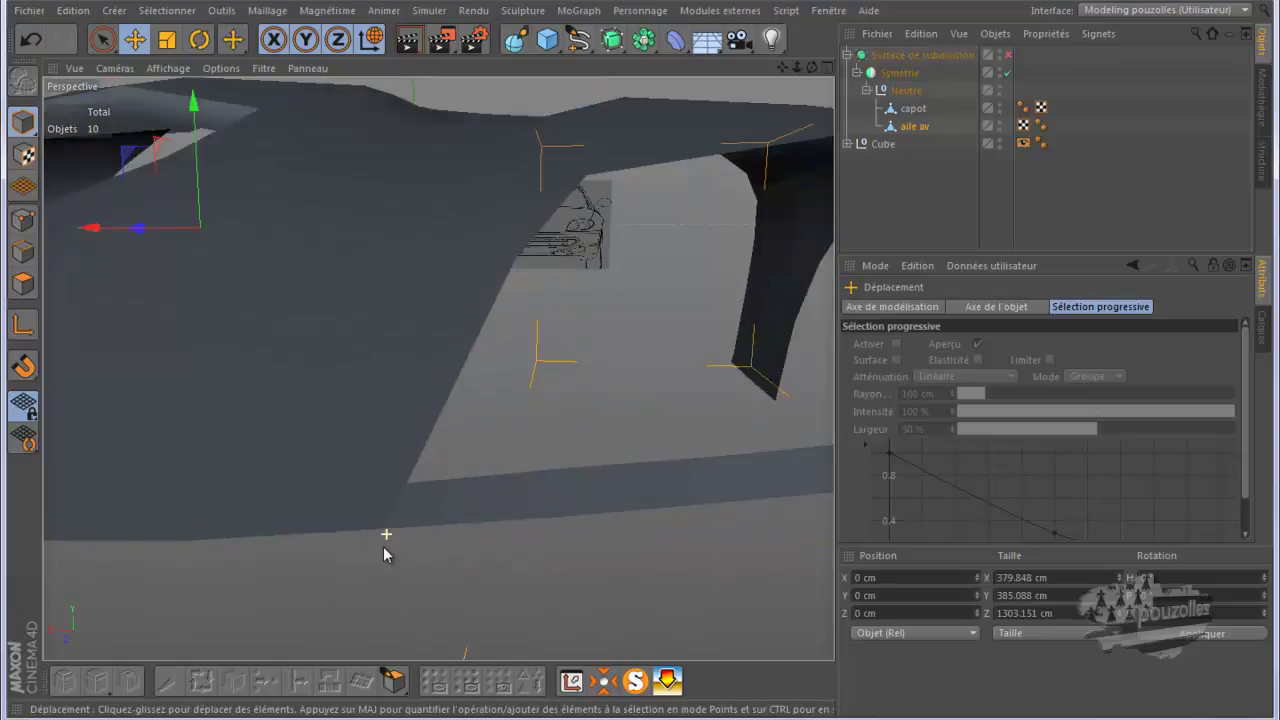
left_click_drag(419, 540, 725, 336, "alt")
left_click_drag(812, 68, 641, 365)
Preview the hood and fender smoothed by the subdivision surface from several angles, and disable the smoothing again
left_click(1008, 55)
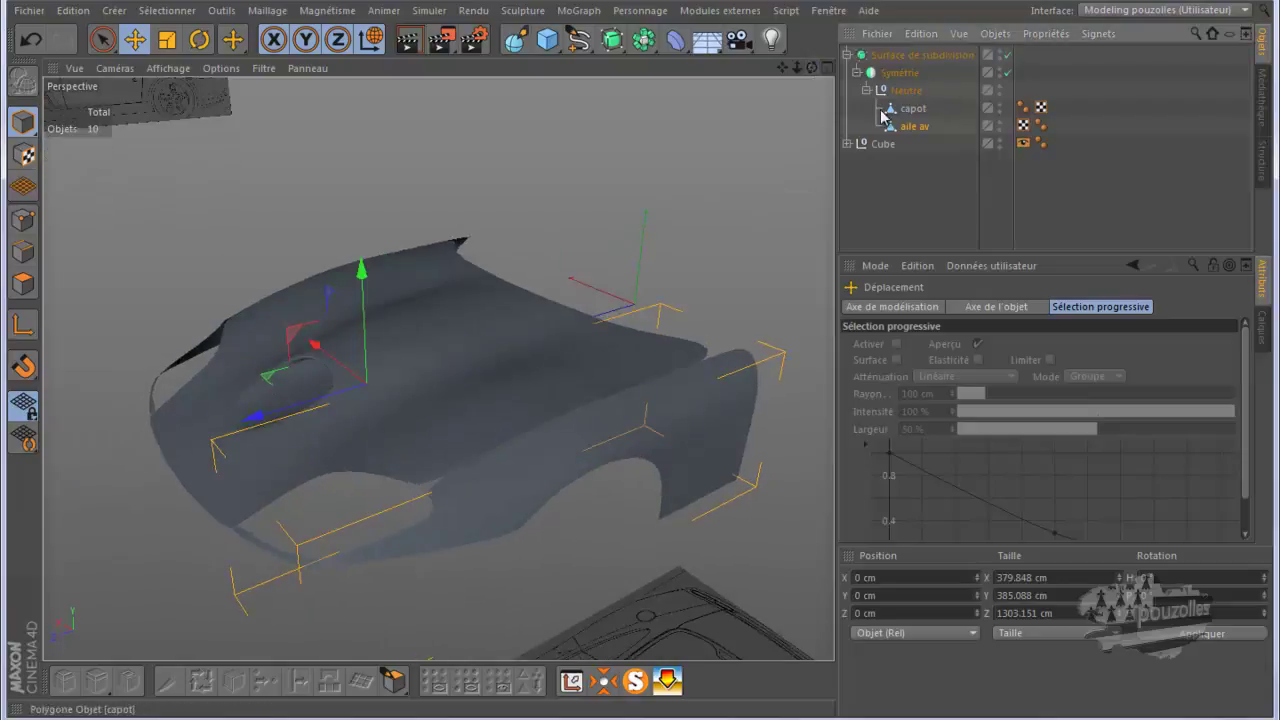
left_click_drag(812, 68, 631, 362)
mouse_move(638, 361)
left_mouse_down("alt")
mouse_move(618, 362)
mouse_move(654, 366)
mouse_move(643, 368)
left_mouse_up("alt")
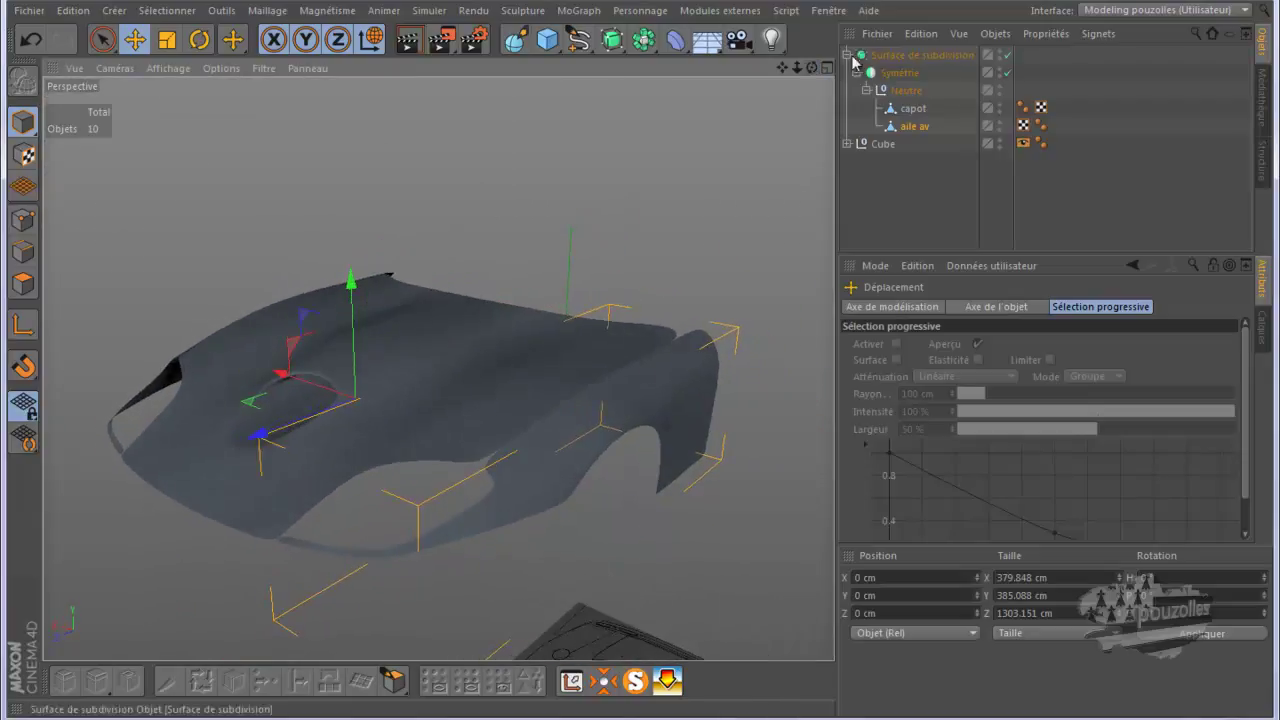
left_click(1007, 55)
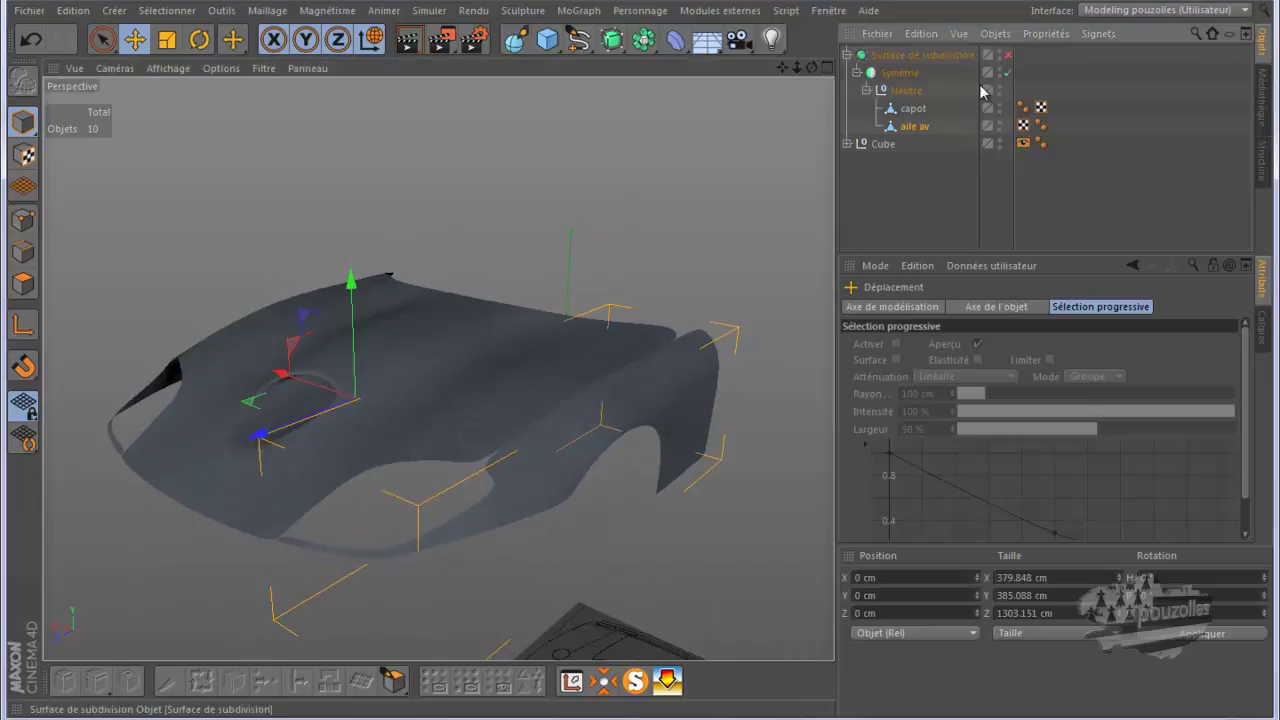
Put the front fender mesh (aile av) into point editing for work on the panel behind the wheel arch
left_click(915, 128)
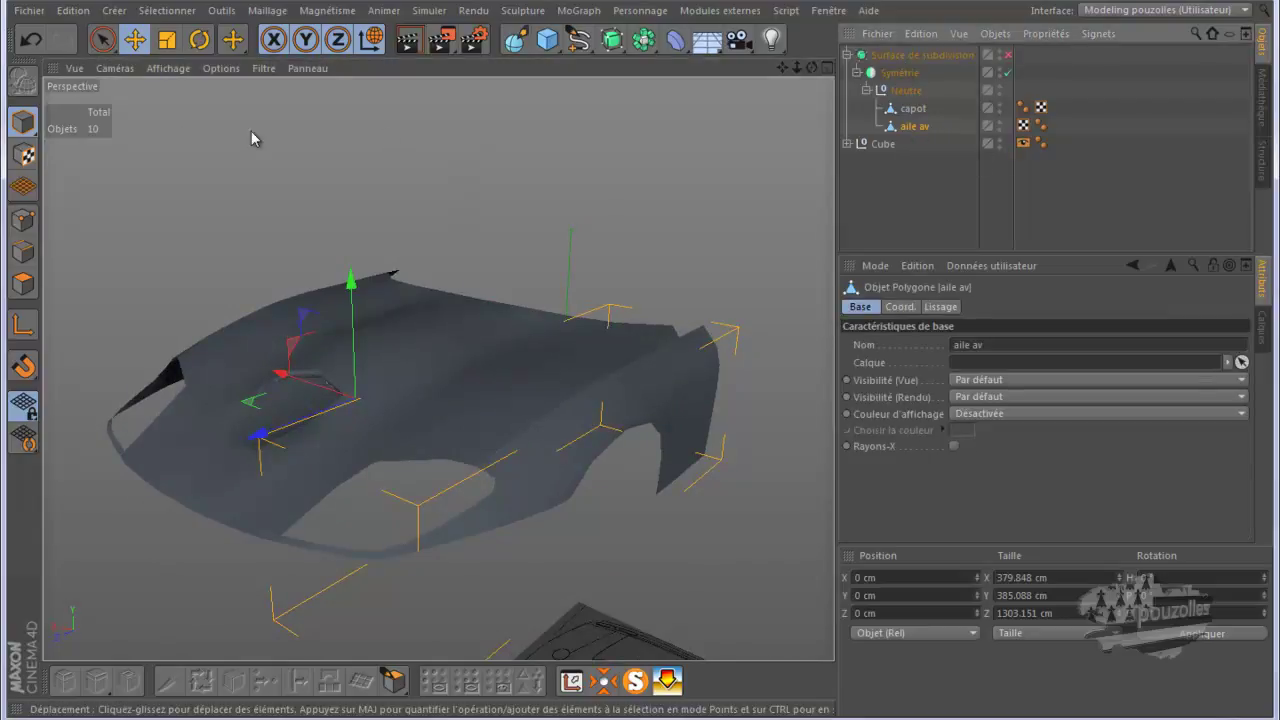
left_click(24, 218)
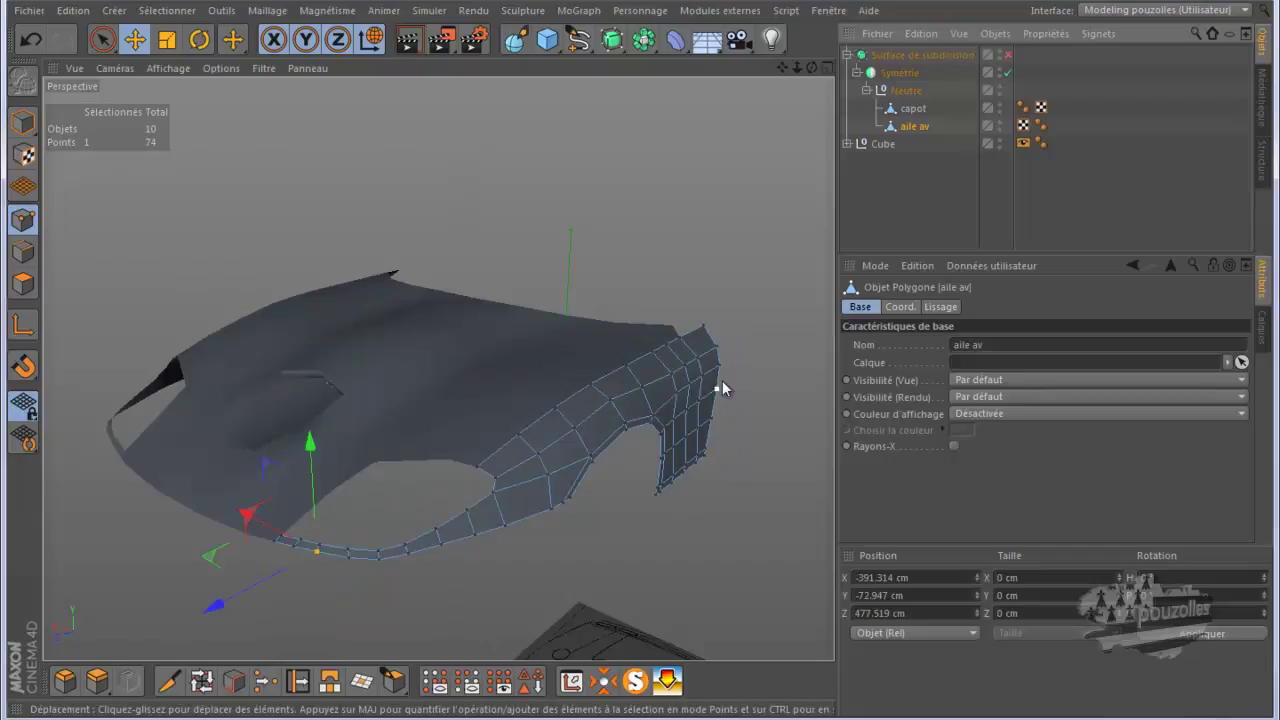
scroll(693, 468, "up", 5)
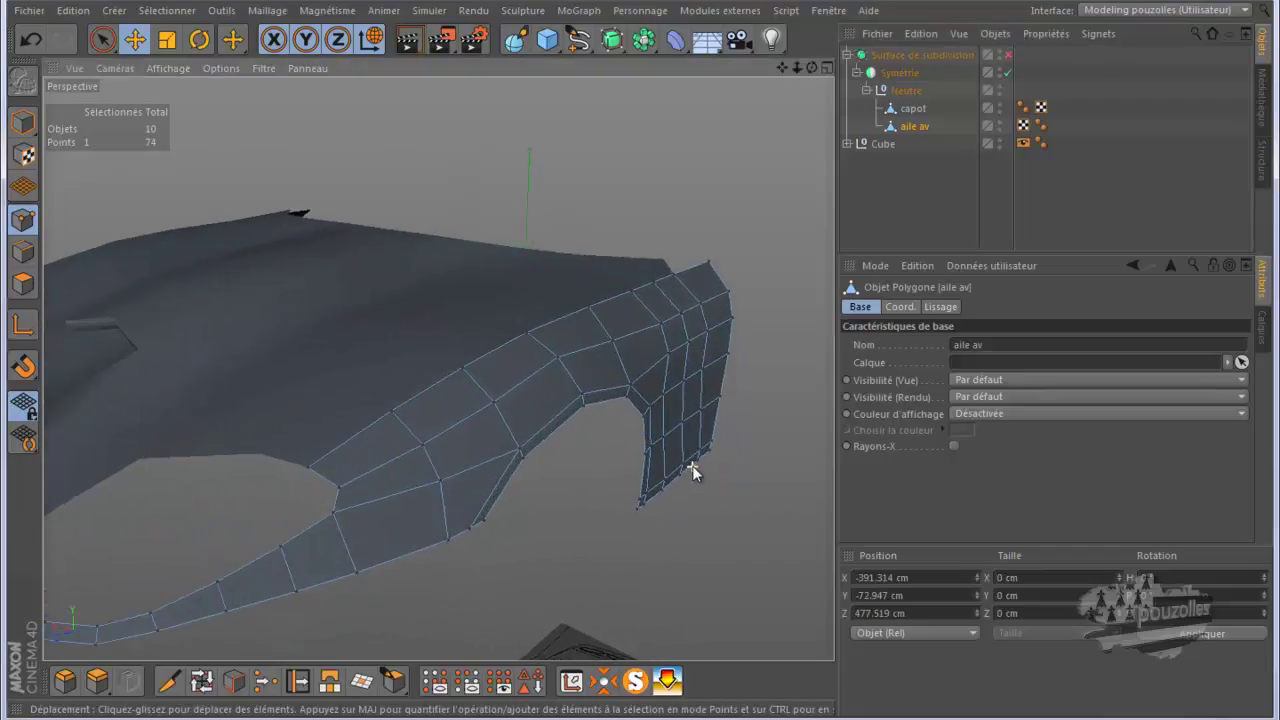
left_click_drag(811, 67, 575, 362)
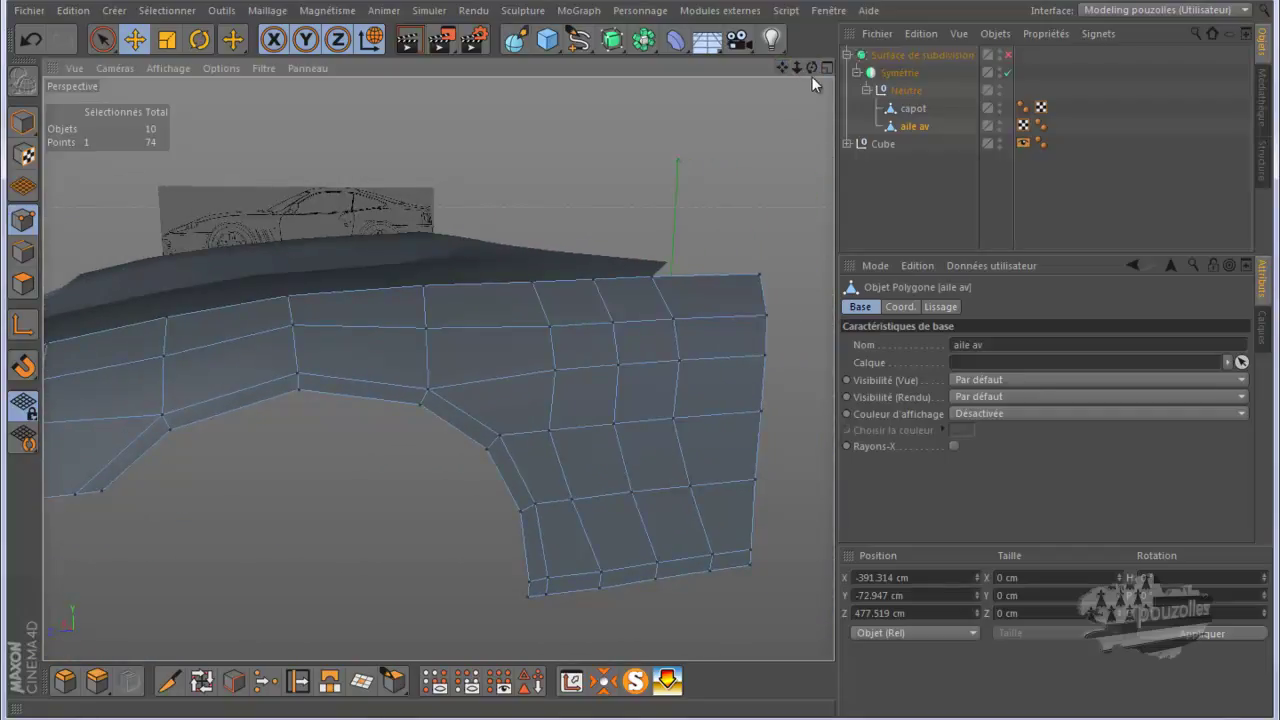
left_click_drag(811, 67, 639, 359)
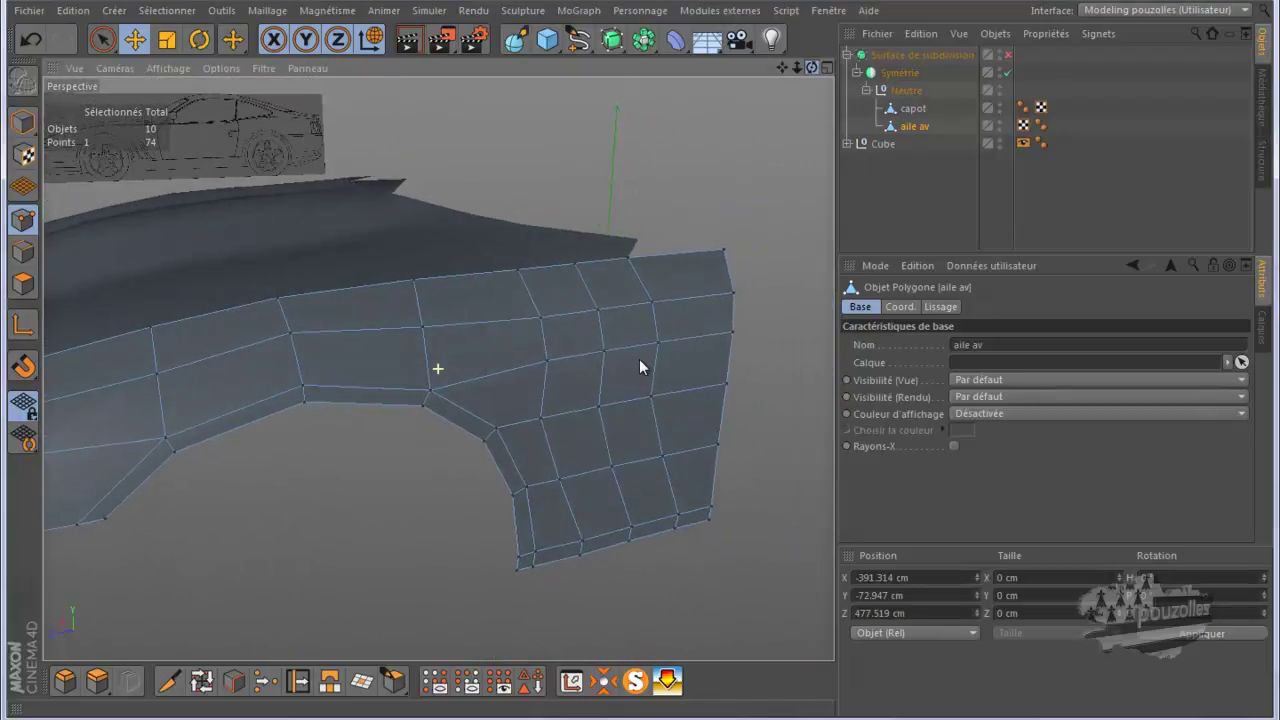
Try moving two points behind the wheel arch along X, the upper to -655.644 cm and the lower to -640.867 cm, and undo both moves
left_click(598, 408)
left_click_drag(558, 400, 556, 384)
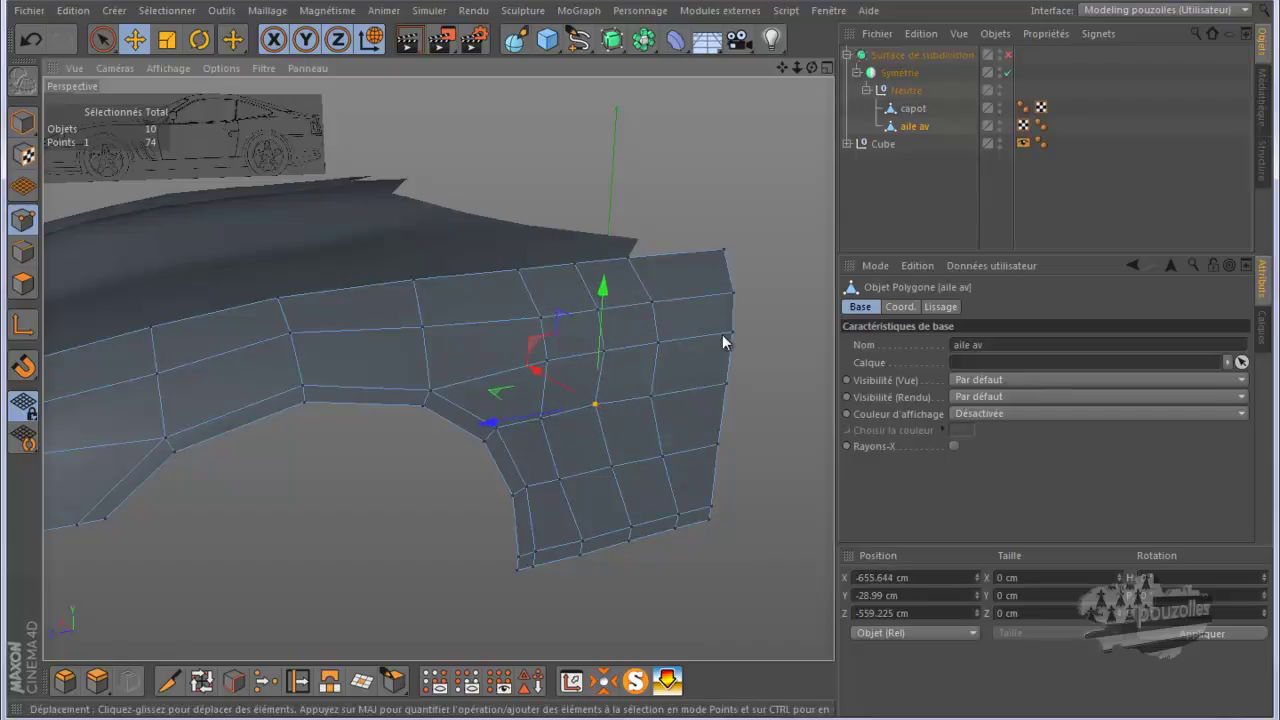
left_click_drag(812, 67, 692, 452)
left_click(660, 522)
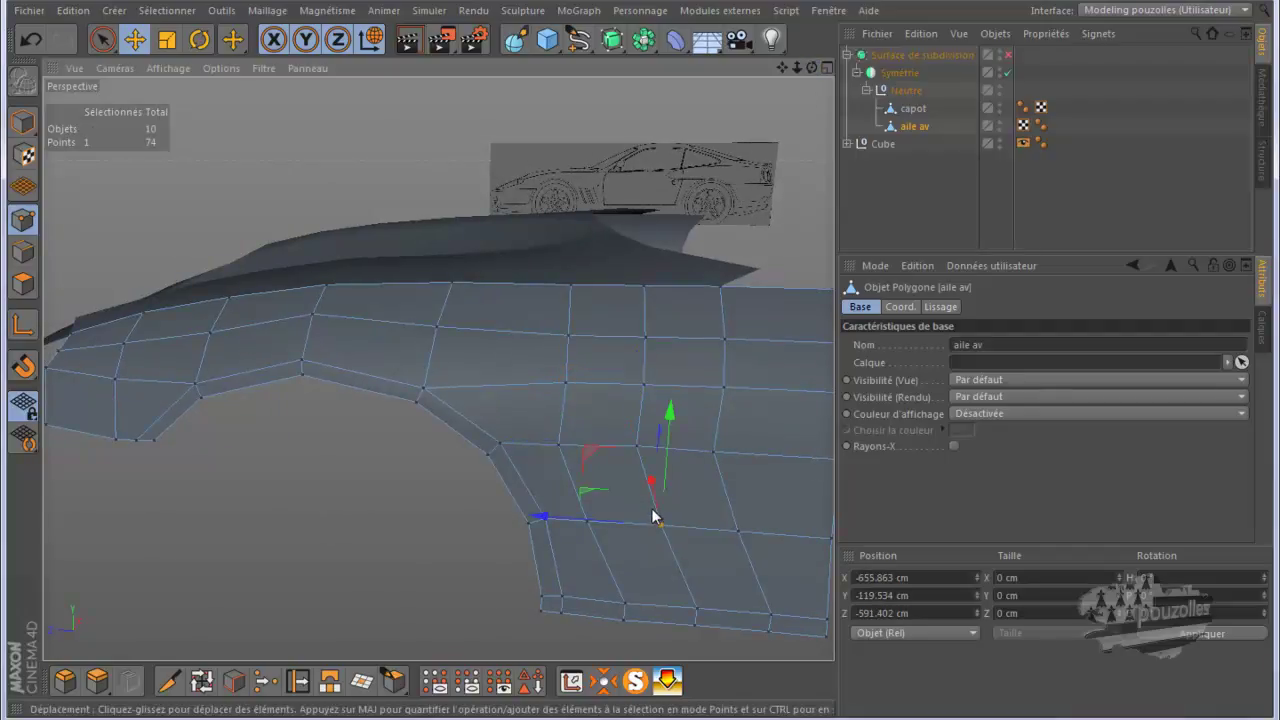
left_click_drag(812, 67, 718, 390)
left_click_drag(677, 553, 688, 546)
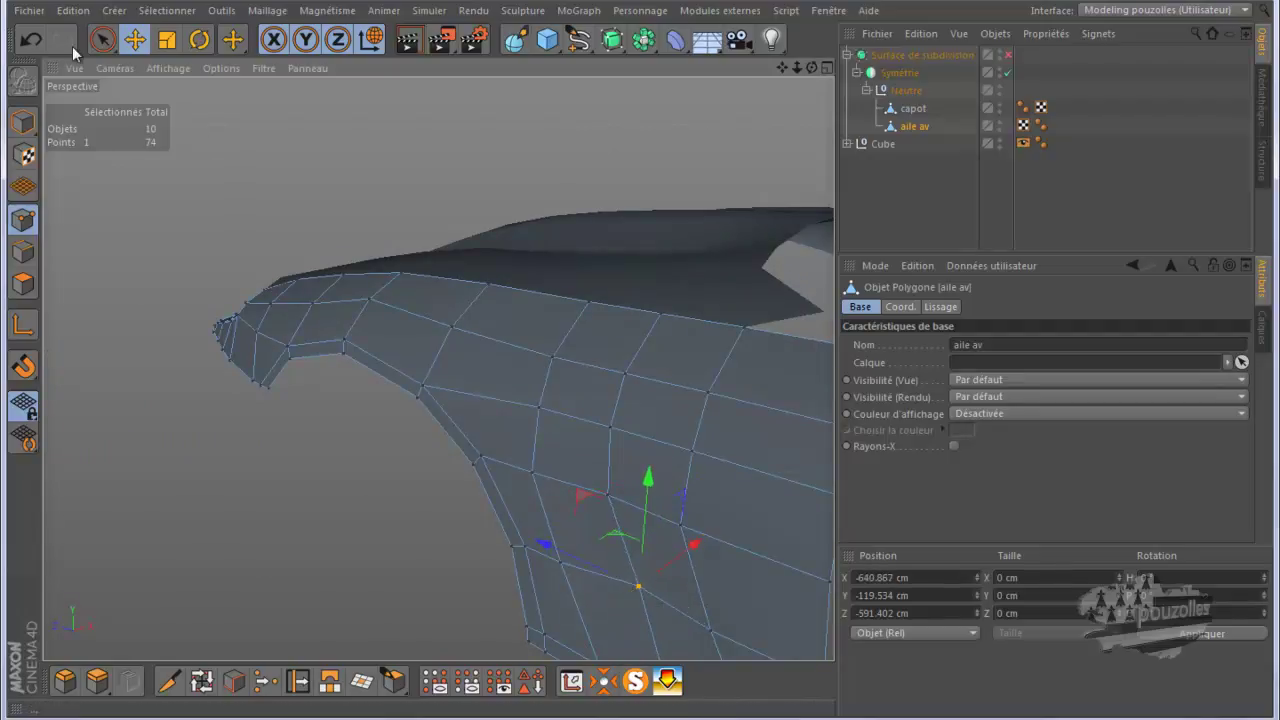
left_click(31, 41)
left_click(31, 41)
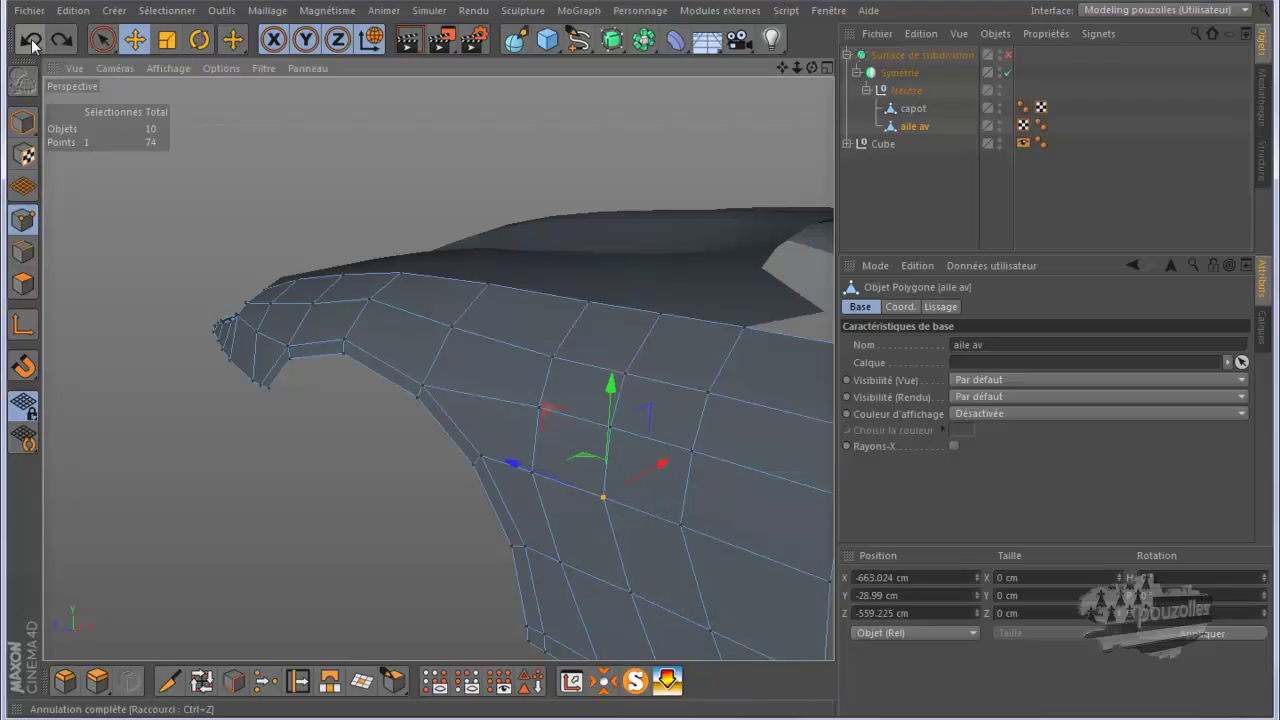
Enable the subdivision surface smoothing on the hood and fender
left_click(1006, 56)
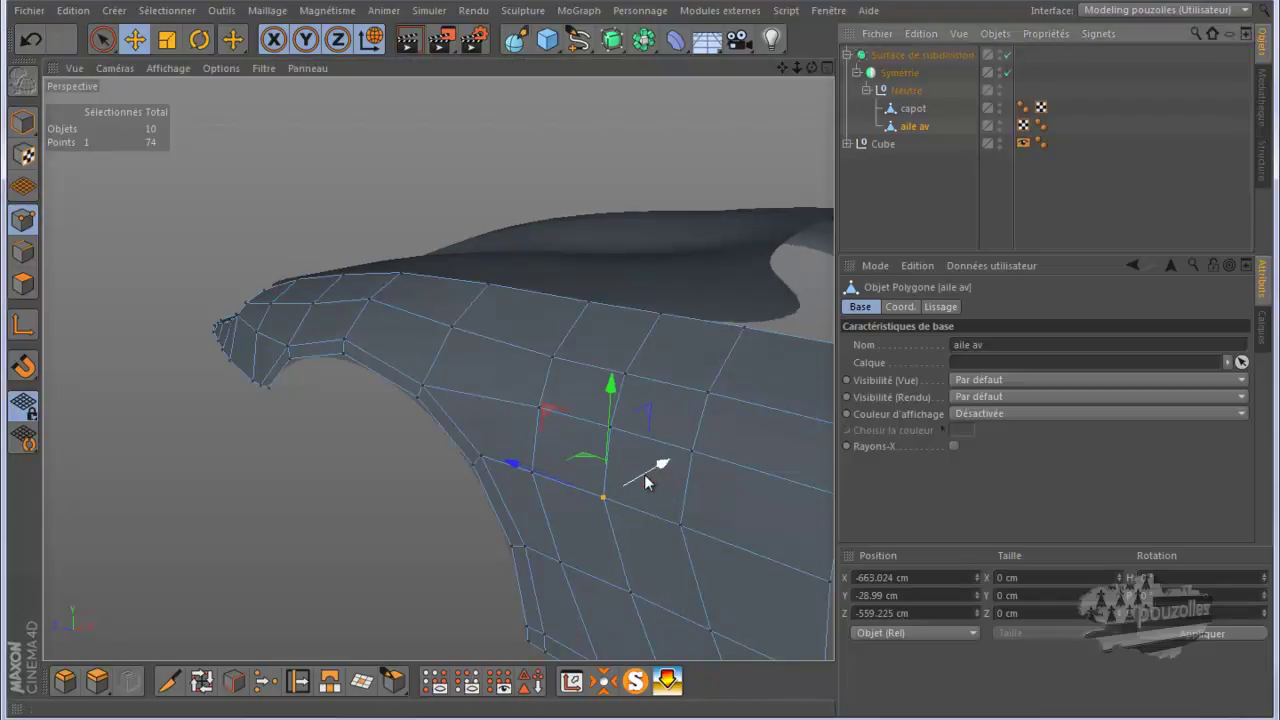
Try shifting the upper point behind the wheel arch to about X -657.7, Y -25.8, Z -563.2 cm, and undo the shift
left_click_drag(644, 469, 596, 468)
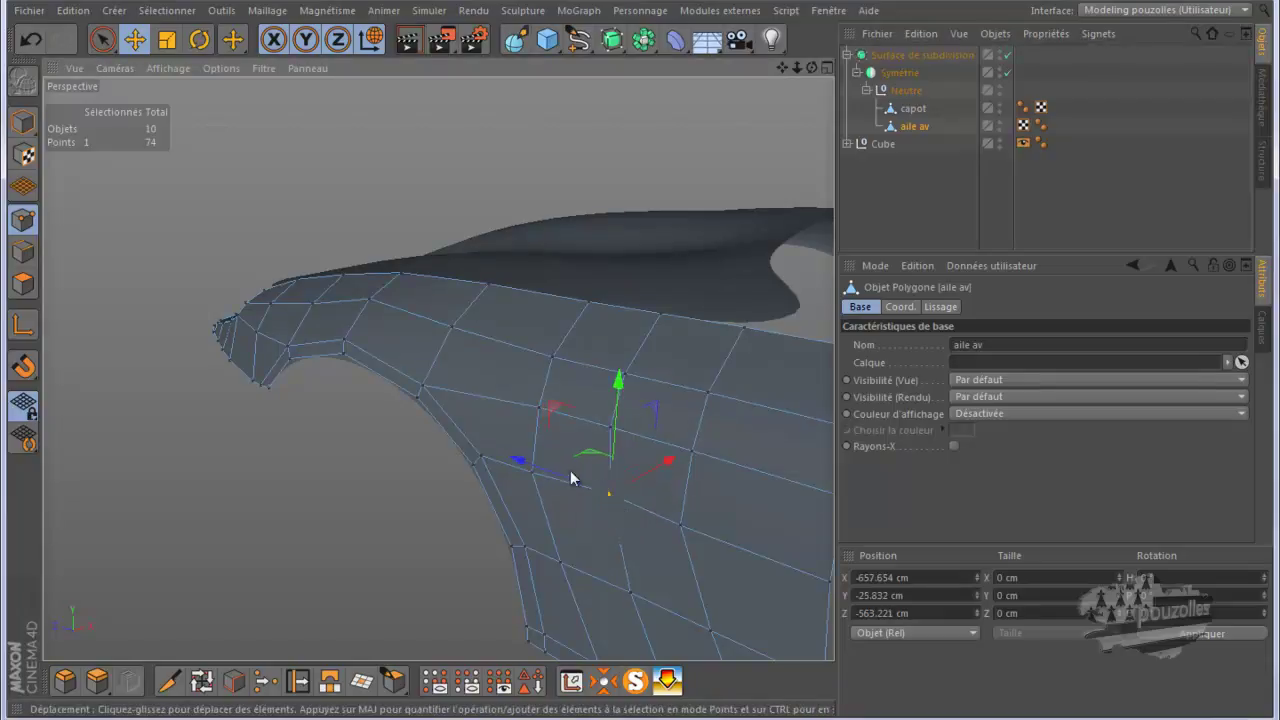
left_click_drag(812, 66, 771, 132)
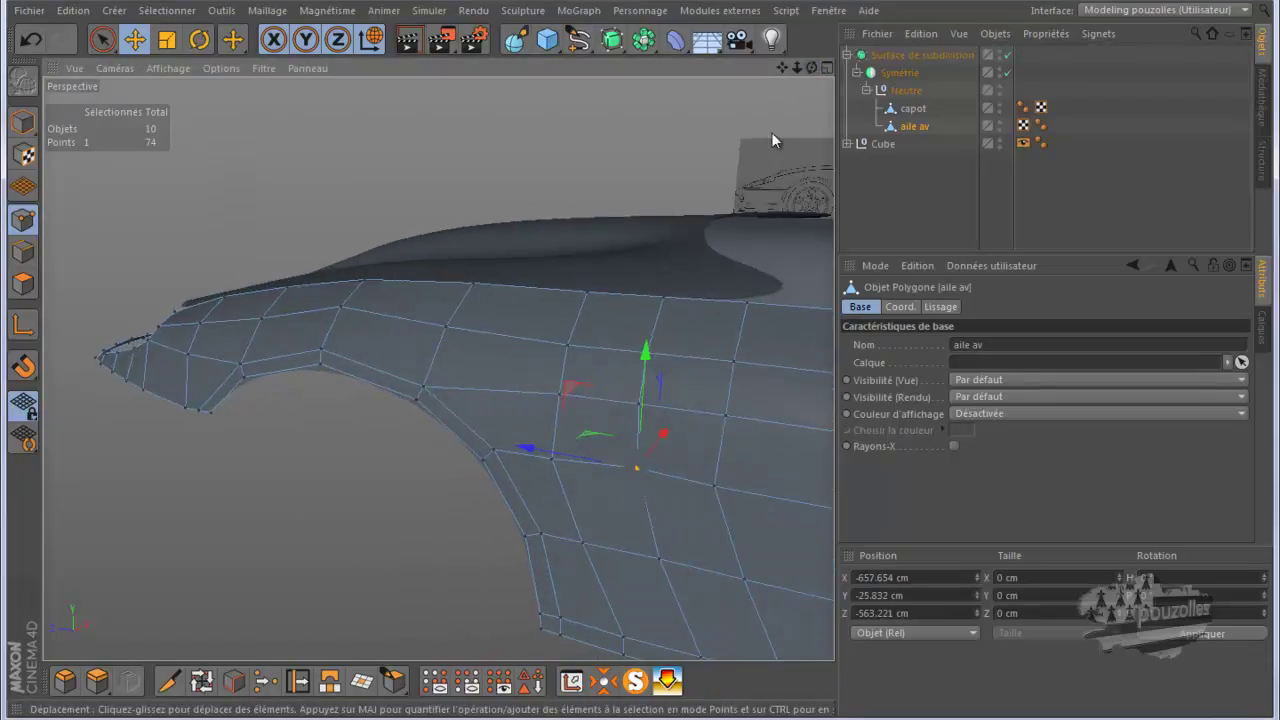
left_click(372, 490)
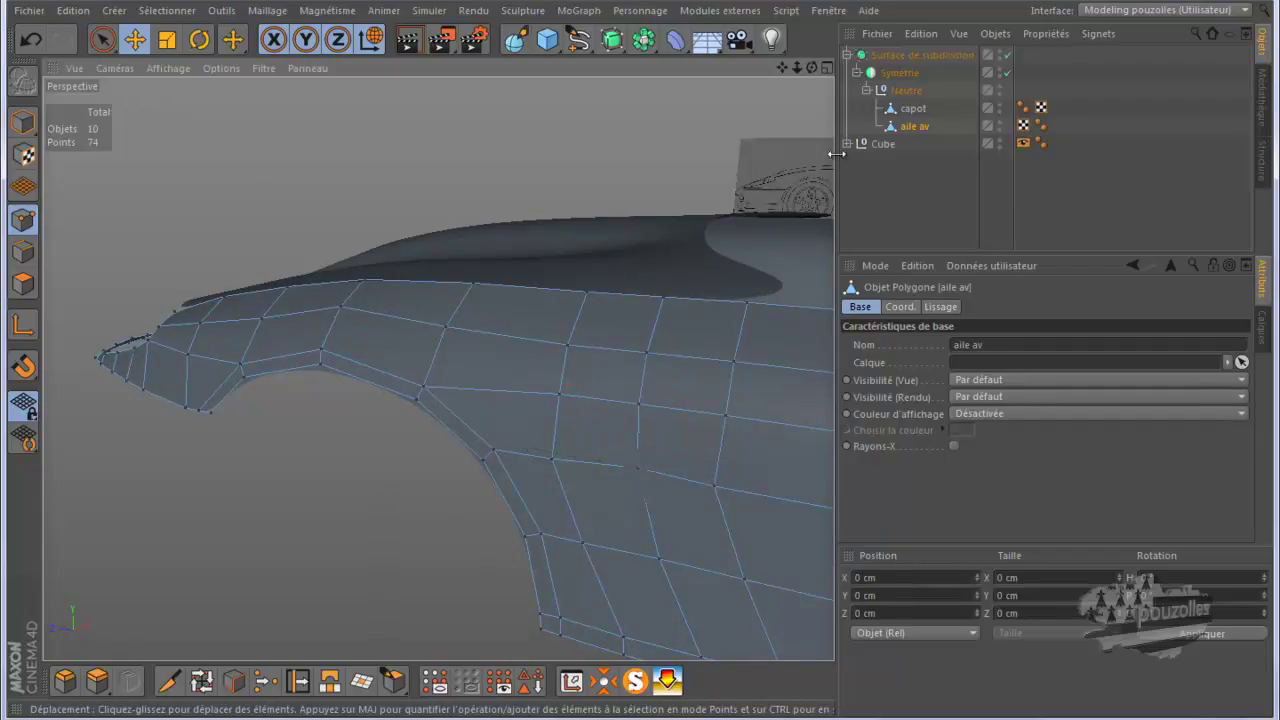
left_click_drag(811, 68, 655, 372)
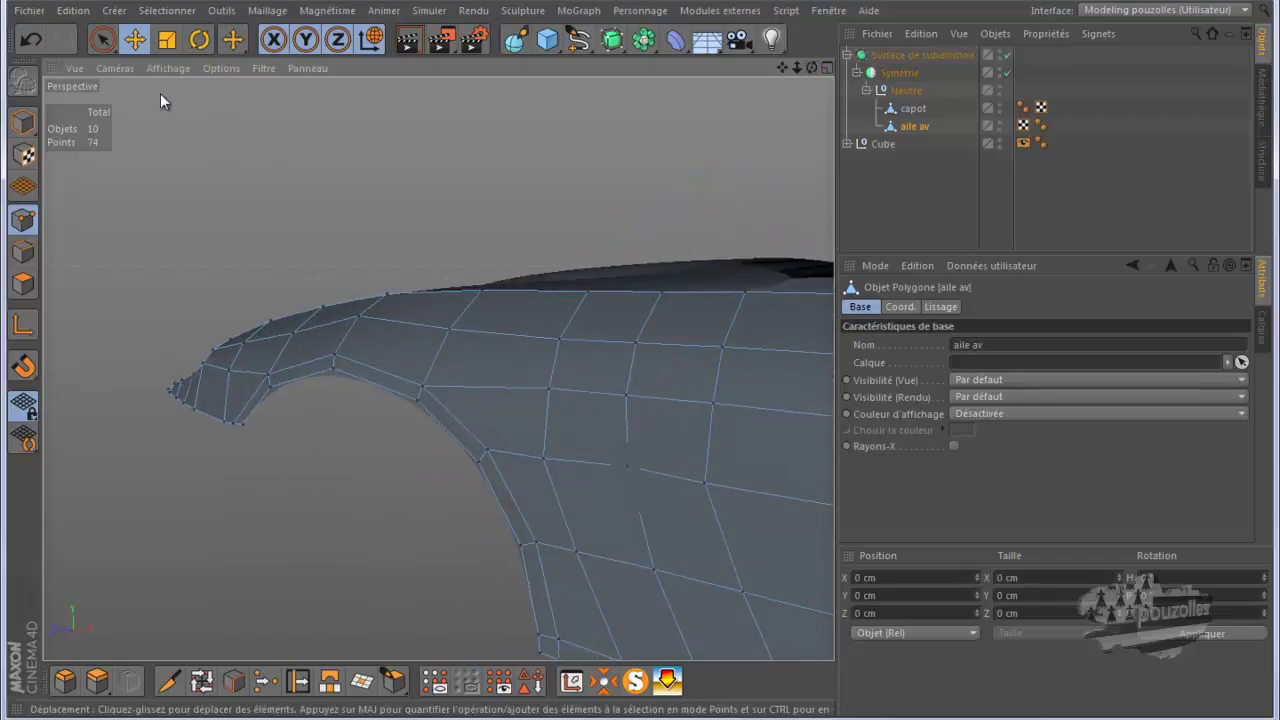
left_click(31, 39)
left_click(31, 39)
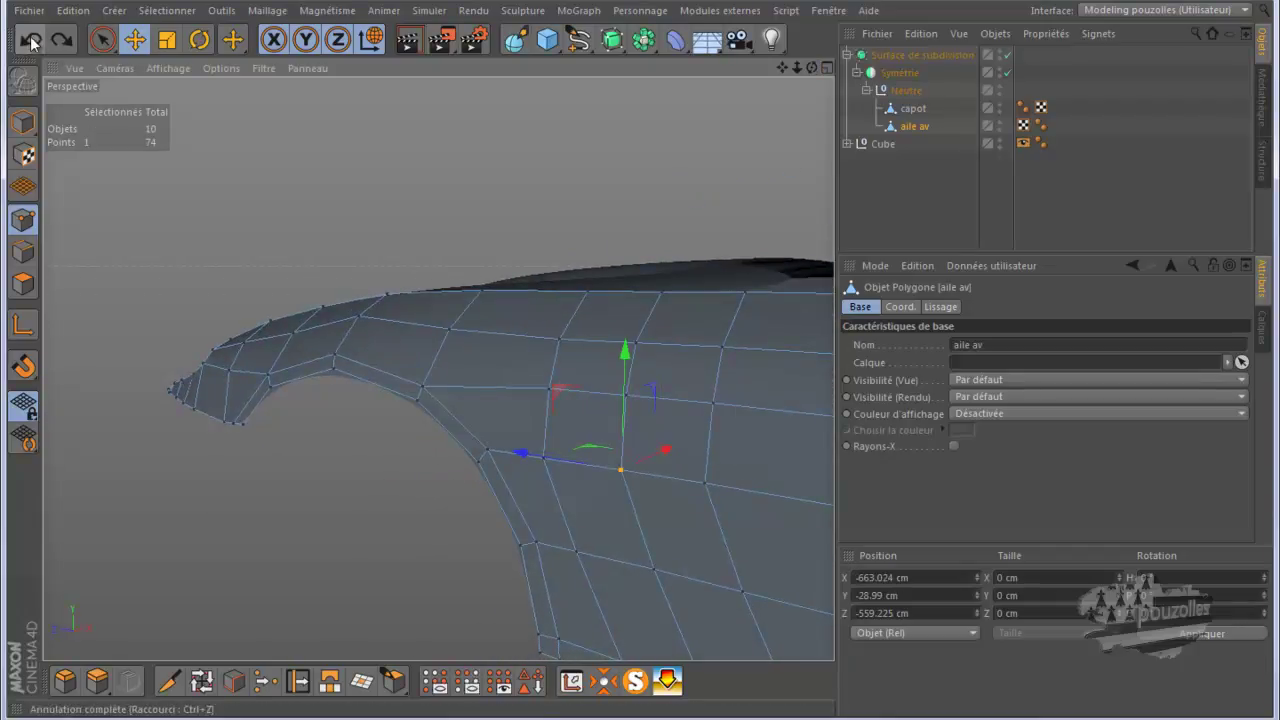
left_click(264, 487)
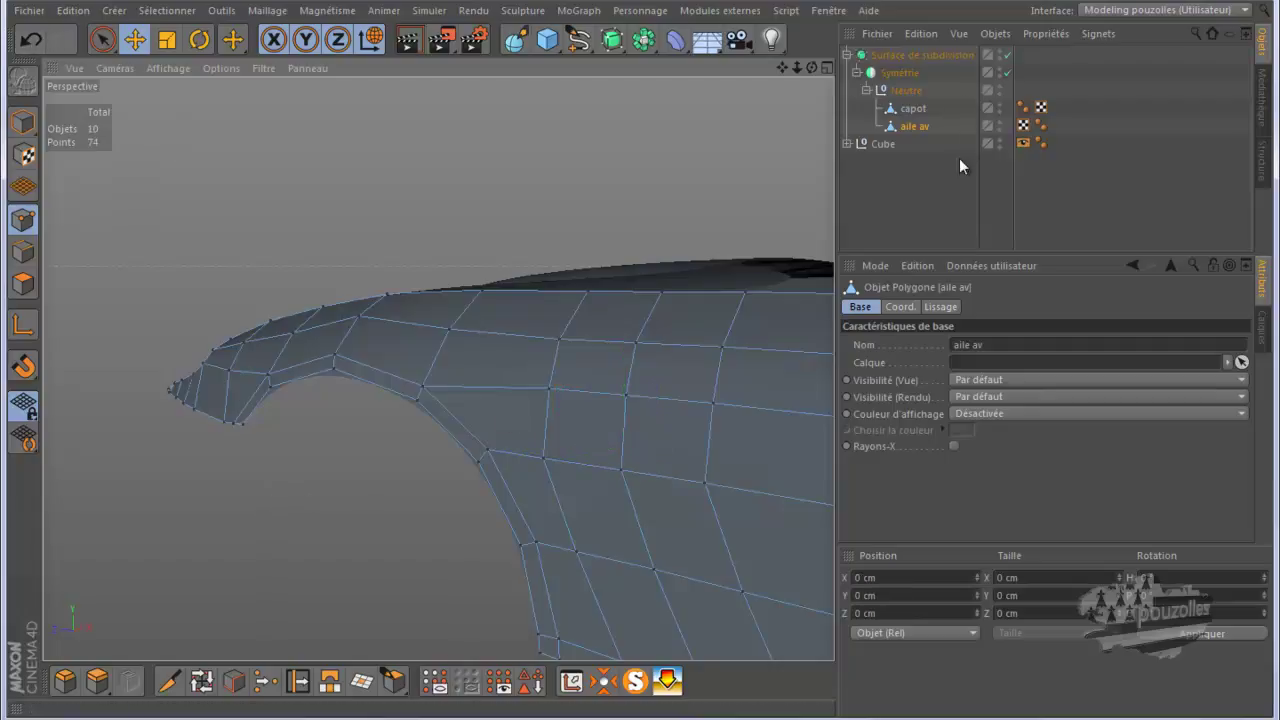
Optimize all points of the capot and aile av meshes together to merge their duplicate points
left_click_drag(808, 66, 643, 361)
mouse_move(780, 66)
left_mouse_down()
mouse_move(660, 360)
mouse_move(642, 361)
left_mouse_up()
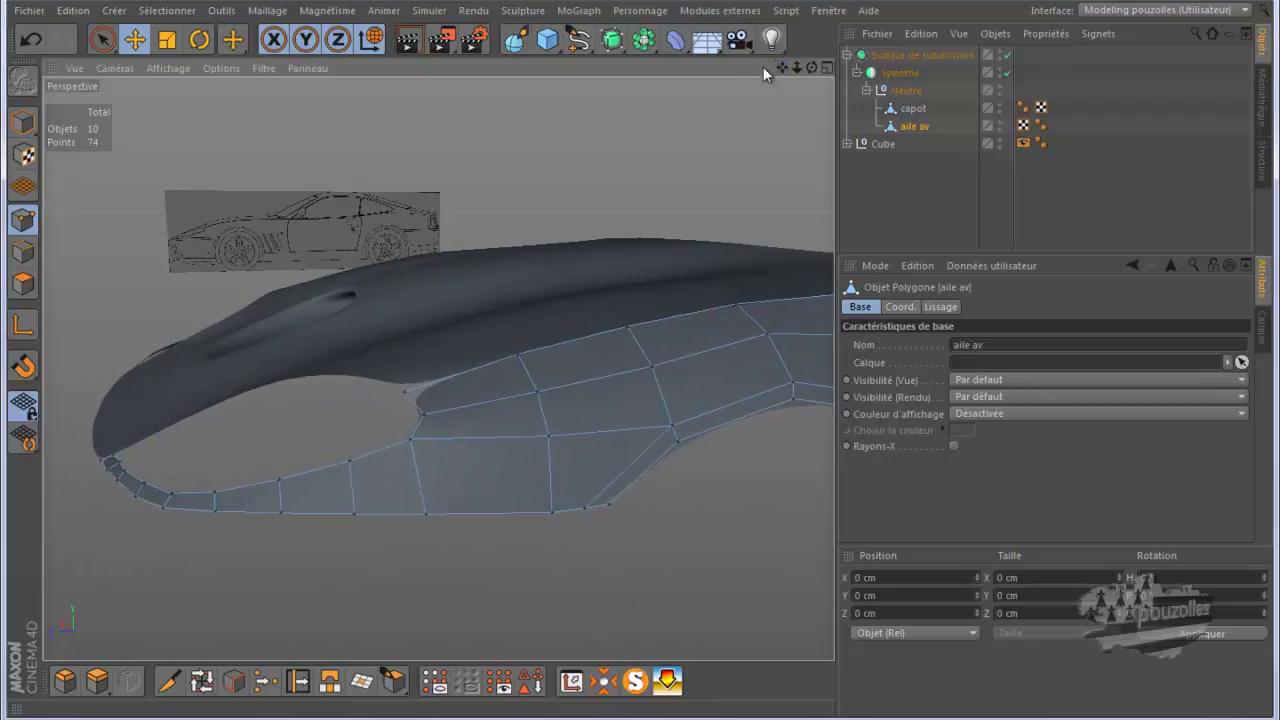
left_click(913, 108, "ctrl")
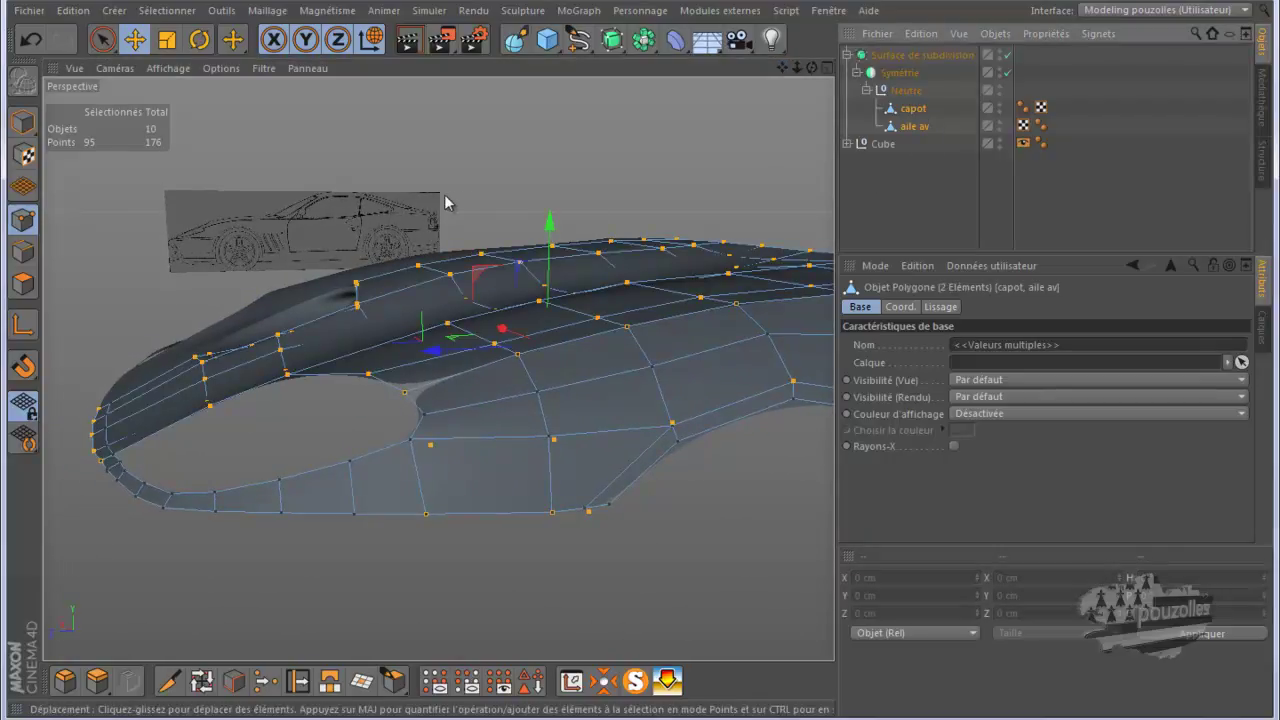
key("ctrl+a")
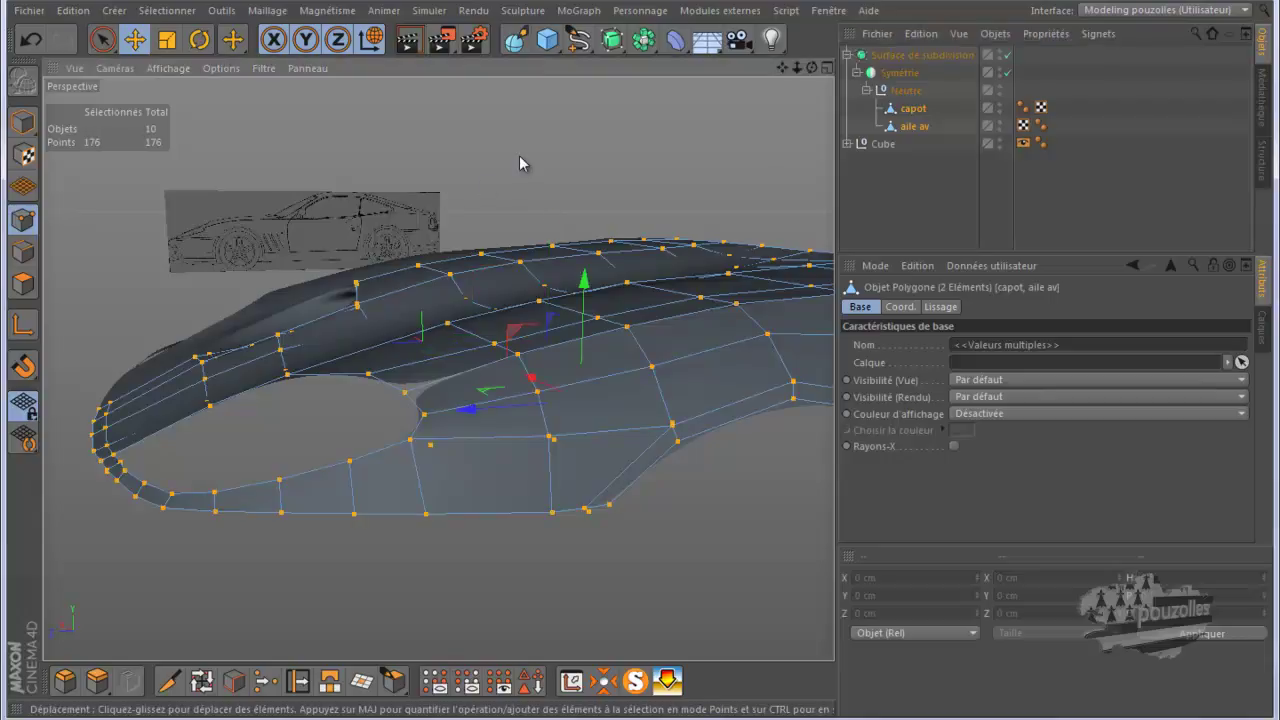
right_click(533, 124)
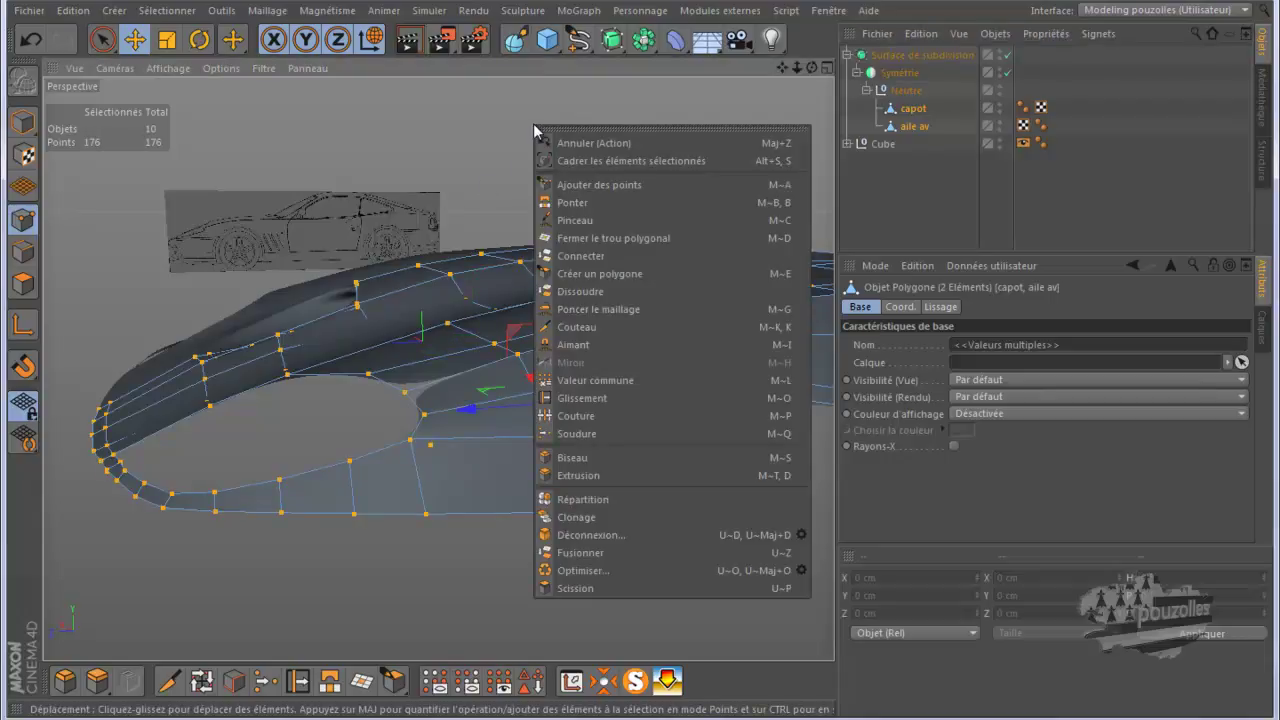
left_click(608, 569)
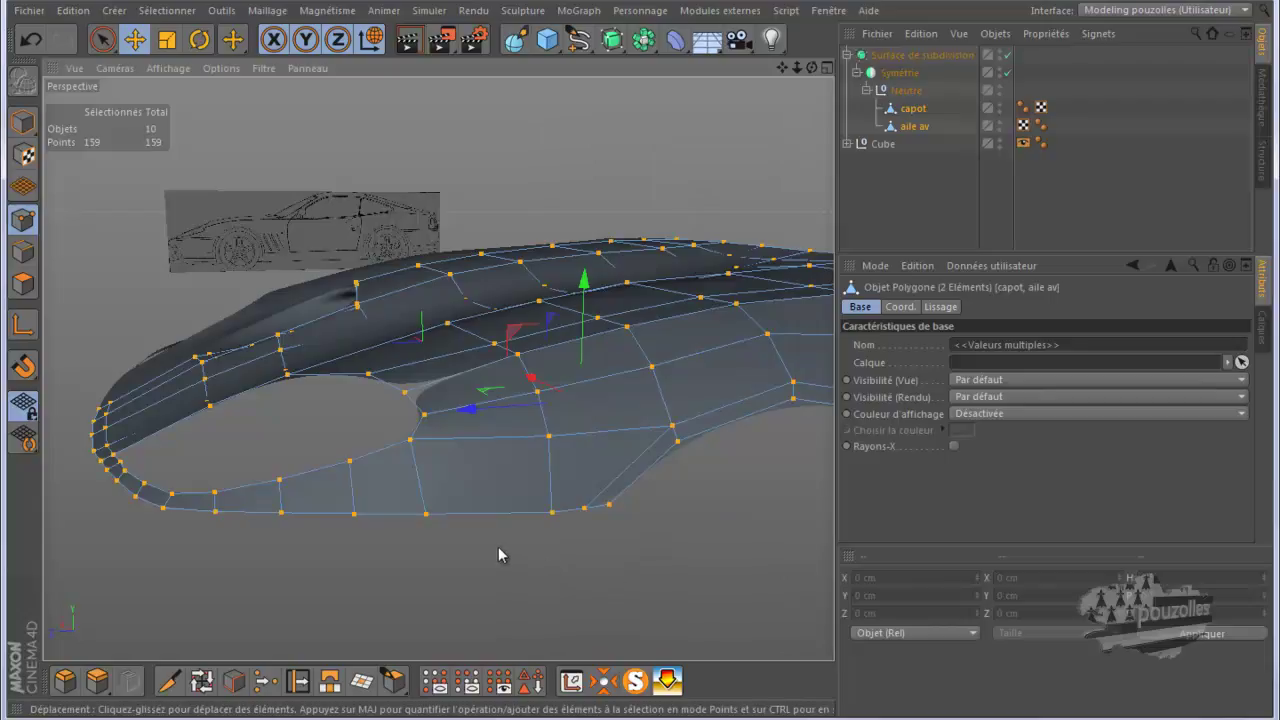
Try a slight X move of a single point in the panel behind the wheel arch with smoothing enabled, and undo it
left_click_drag(814, 76, 399, 205)
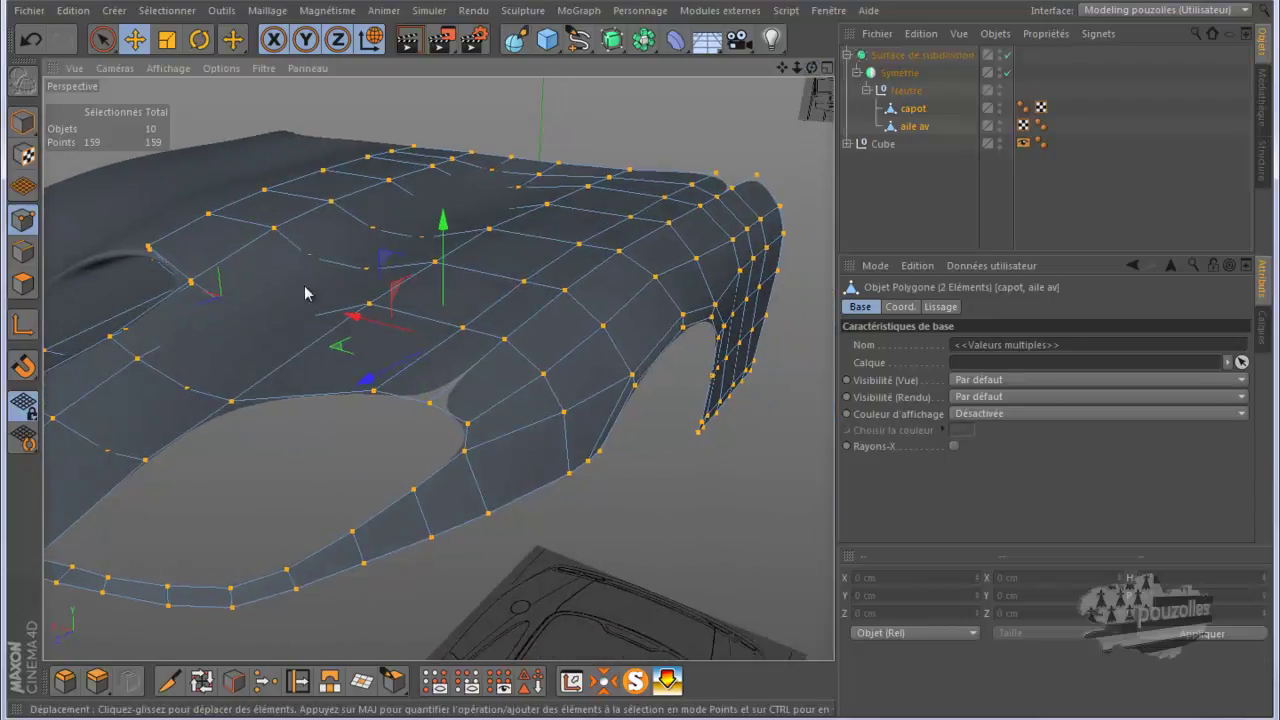
mouse_move(780, 70)
left_mouse_down()
mouse_move(643, 367)
mouse_move(770, 74)
left_mouse_up()
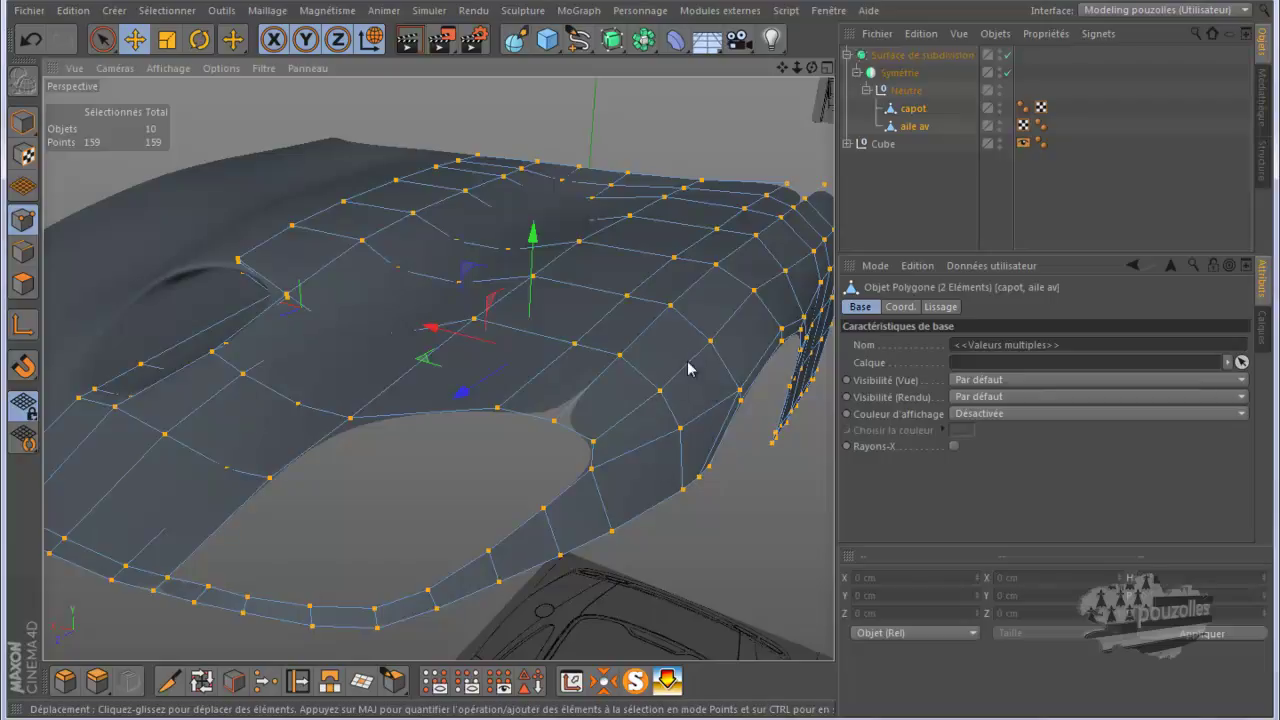
left_click_drag(781, 67, 632, 366)
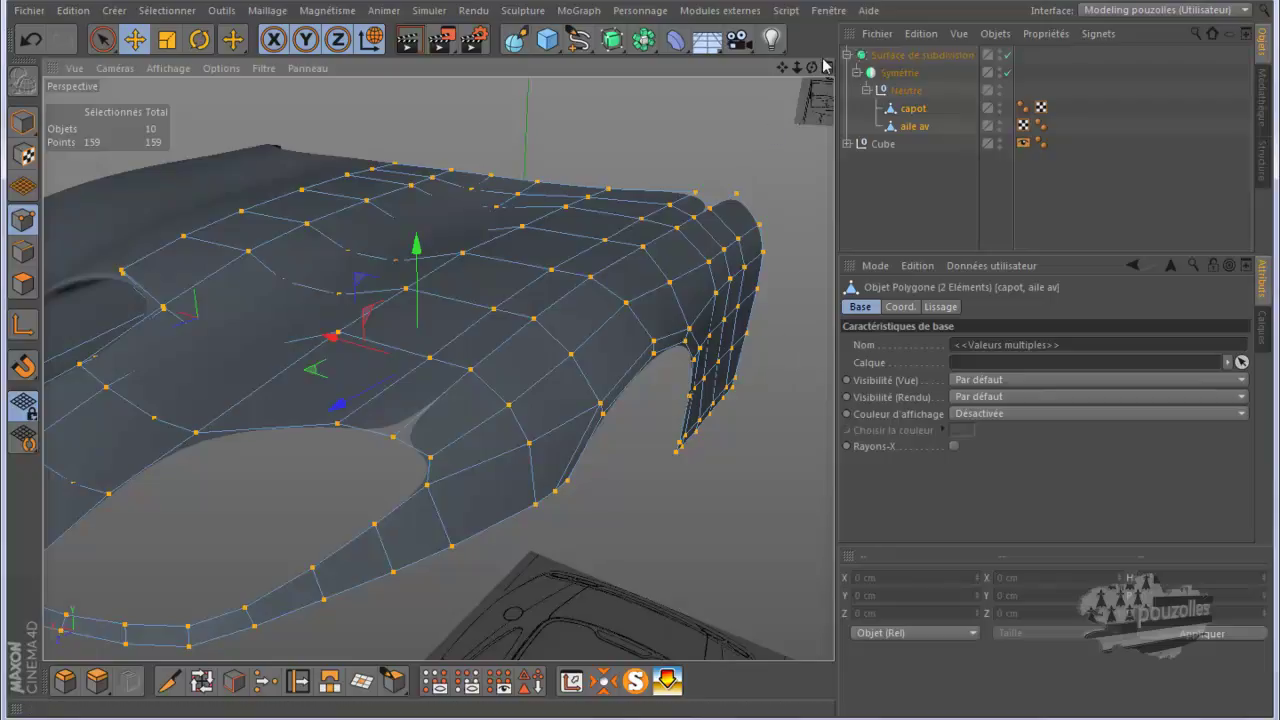
mouse_move(815, 70)
left_mouse_down()
mouse_move(617, 363)
mouse_move(812, 70)
mouse_move(629, 366)
mouse_move(643, 366)
mouse_move(783, 70)
mouse_move(640, 366)
left_mouse_up()
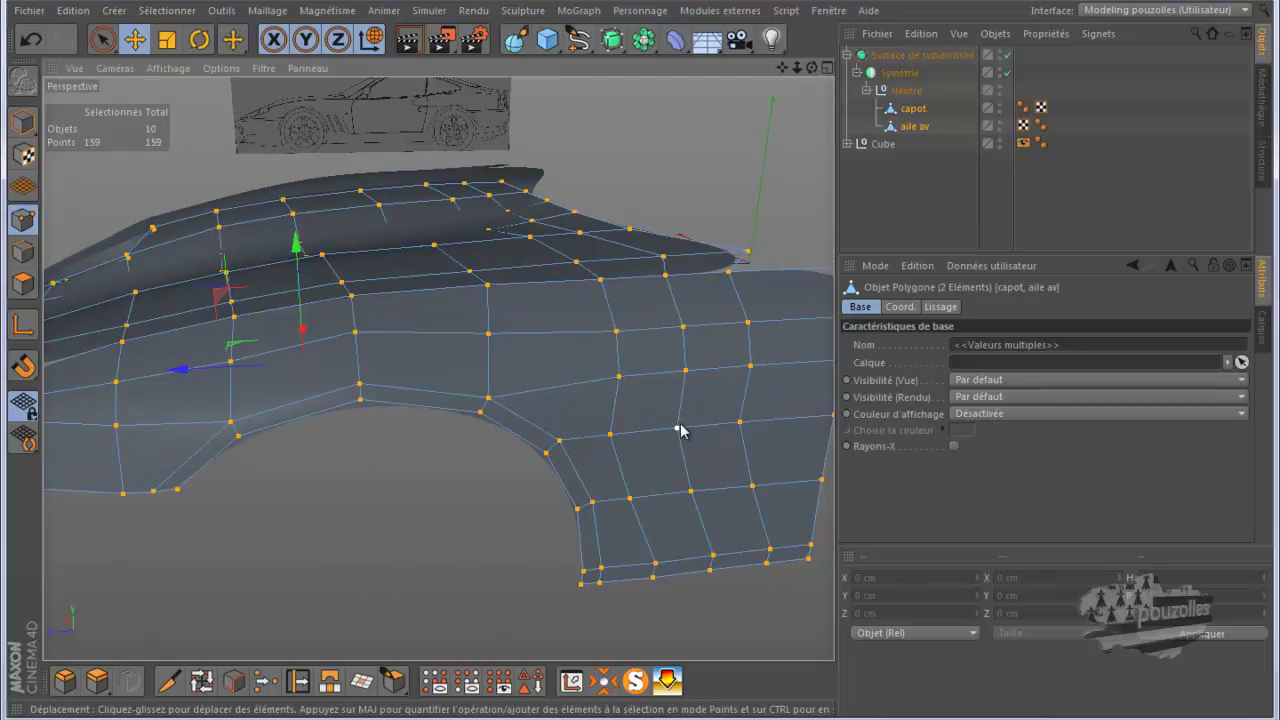
scroll(679, 431, "up", 4)
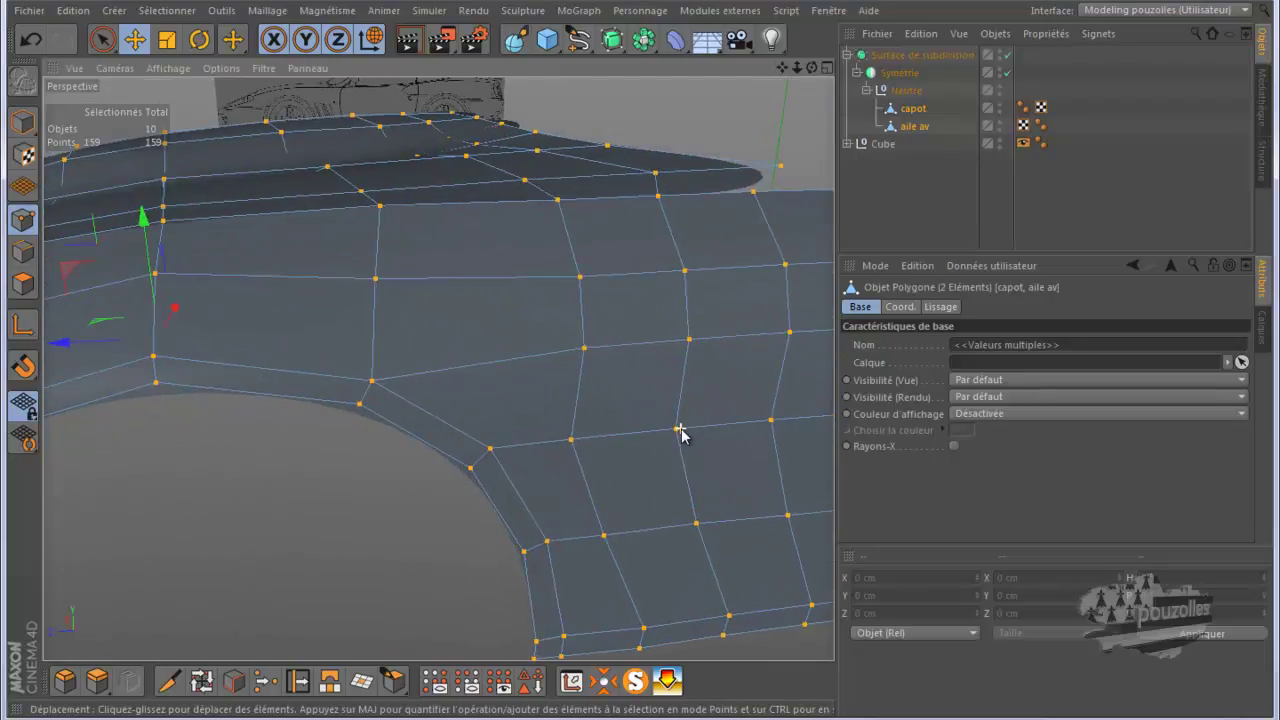
left_click(677, 432)
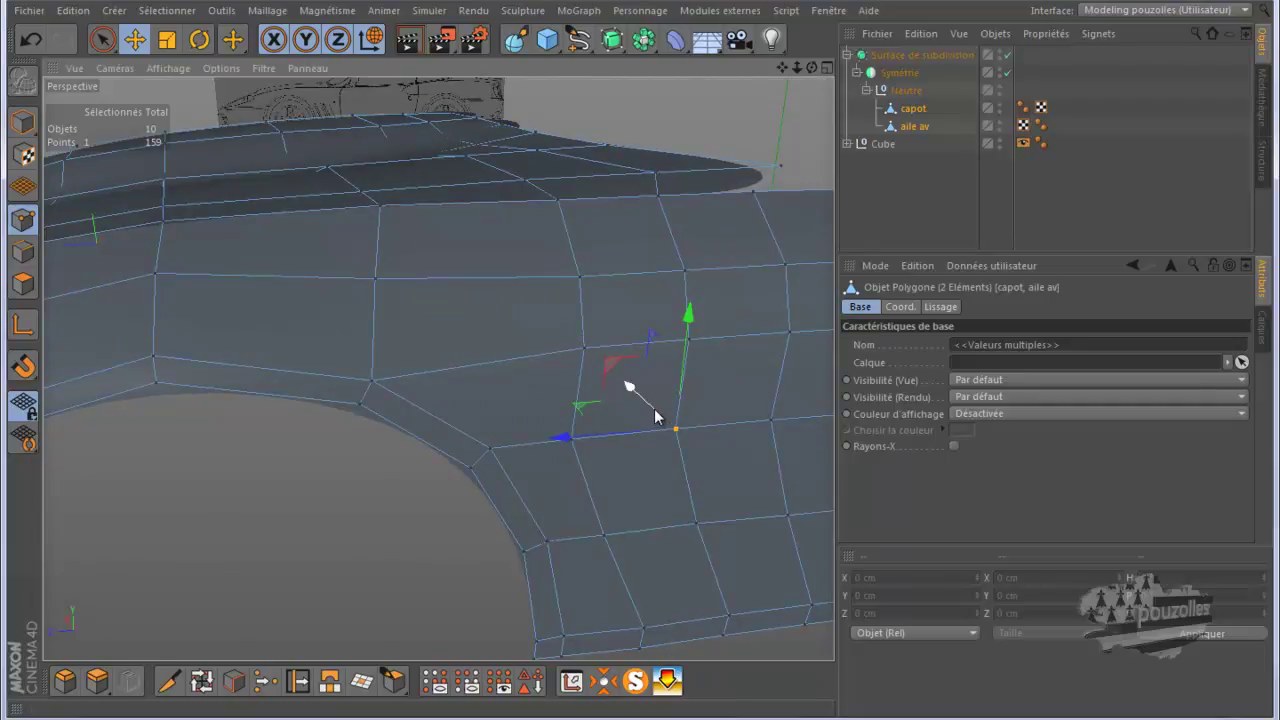
left_click_drag(655, 416, 653, 418)
left_click_drag(811, 67, 639, 362)
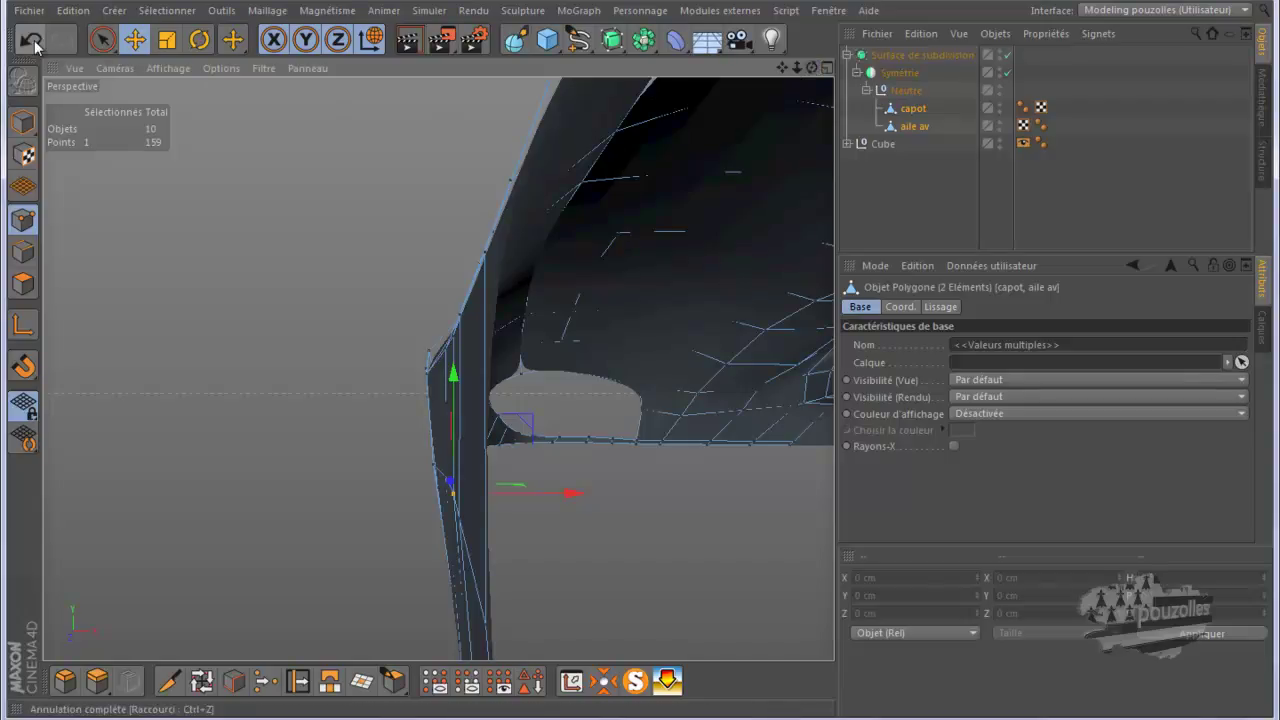
left_click_drag(277, 223, 221, 340, "alt")
Clear the point and object selections and examine the whole smoothed hood and fender in the perspective view
scroll(219, 333, "down", 4)
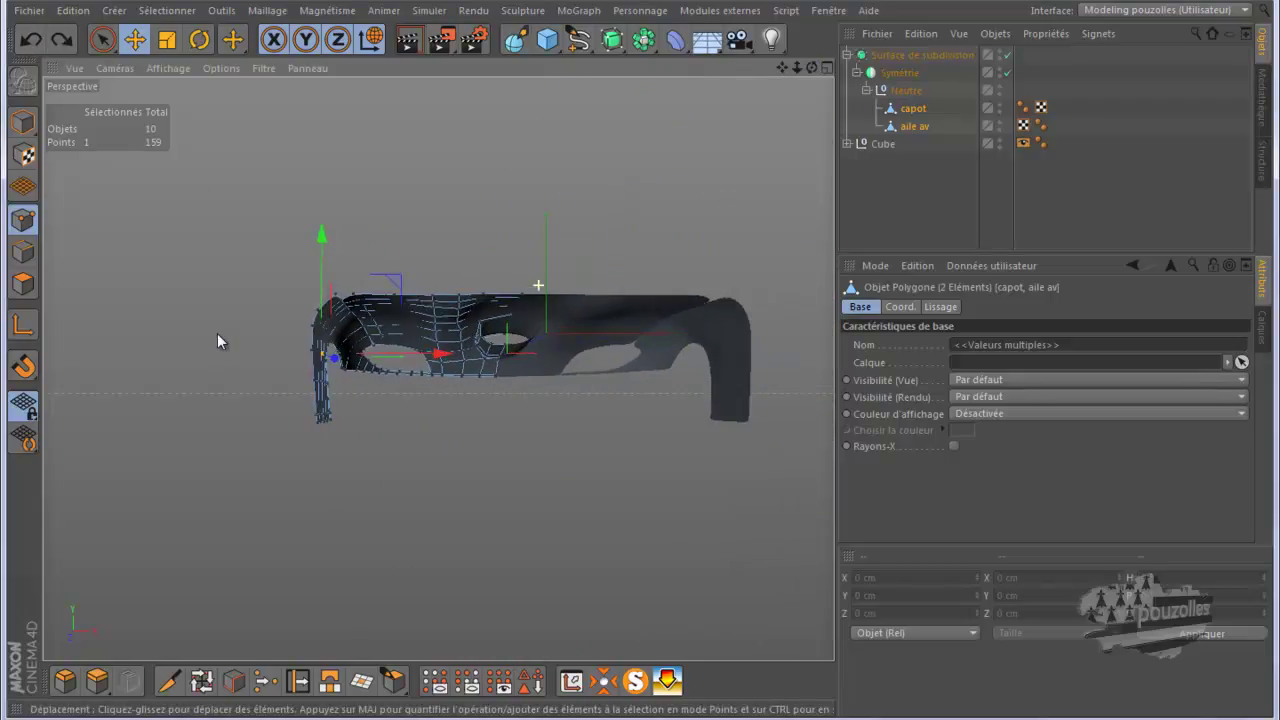
left_click_drag(811, 70, 640, 375)
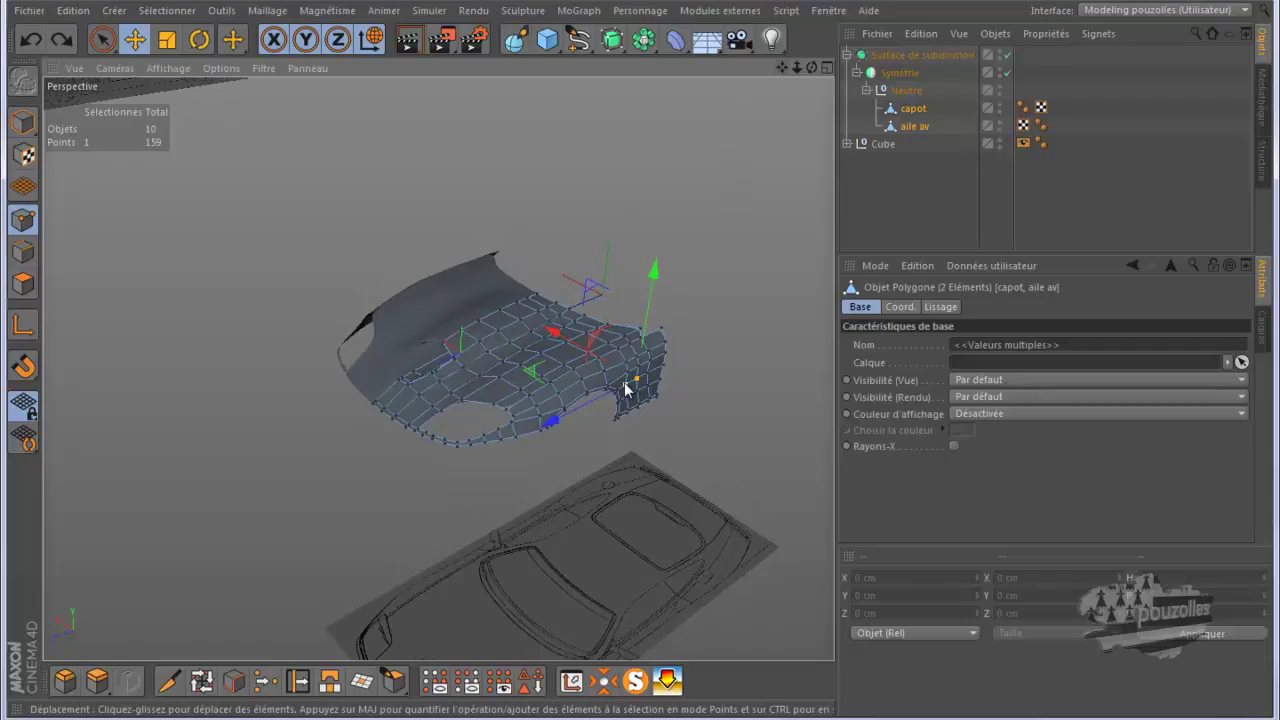
scroll(625, 383, "up", 2)
scroll(624, 382, "up", 2)
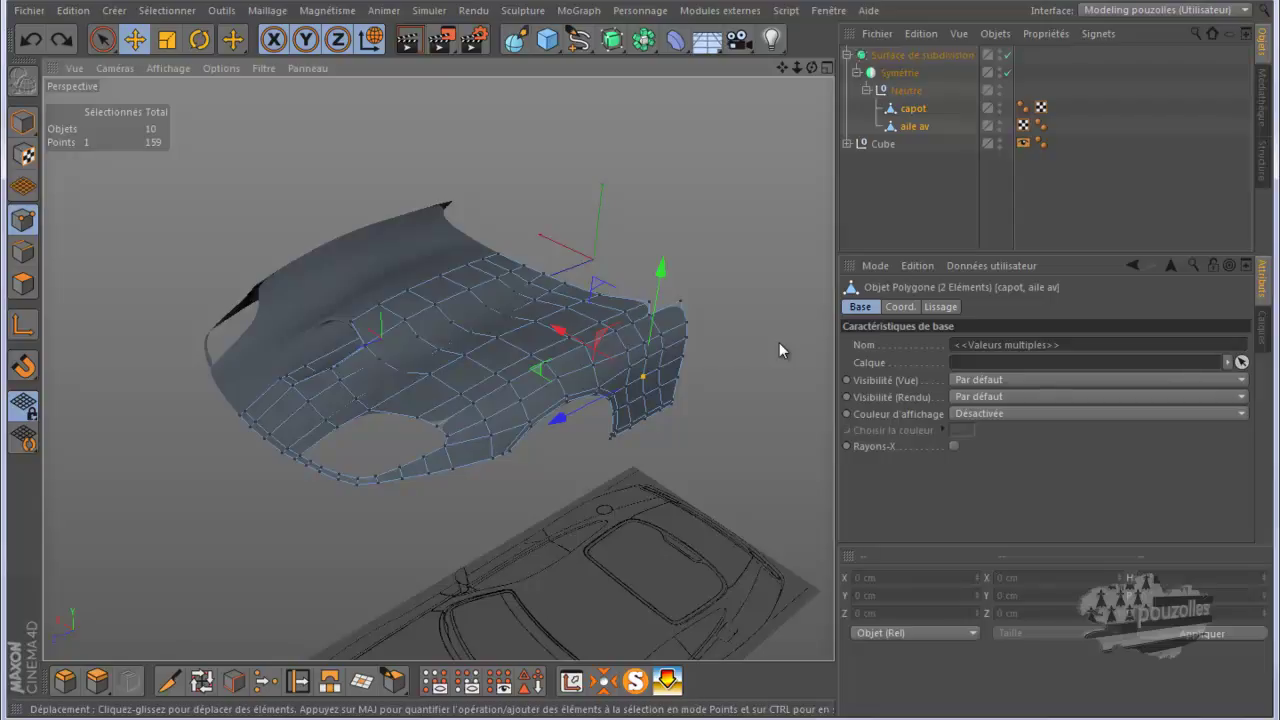
left_click(779, 342)
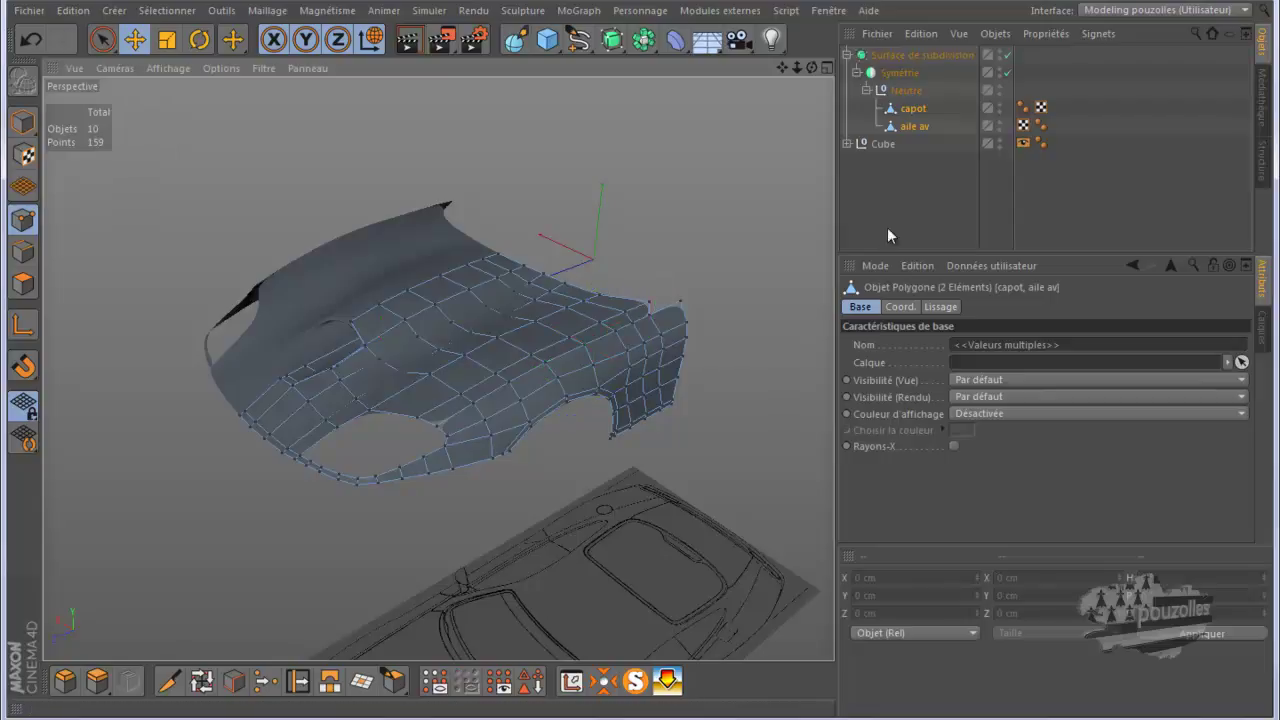
left_click(926, 196)
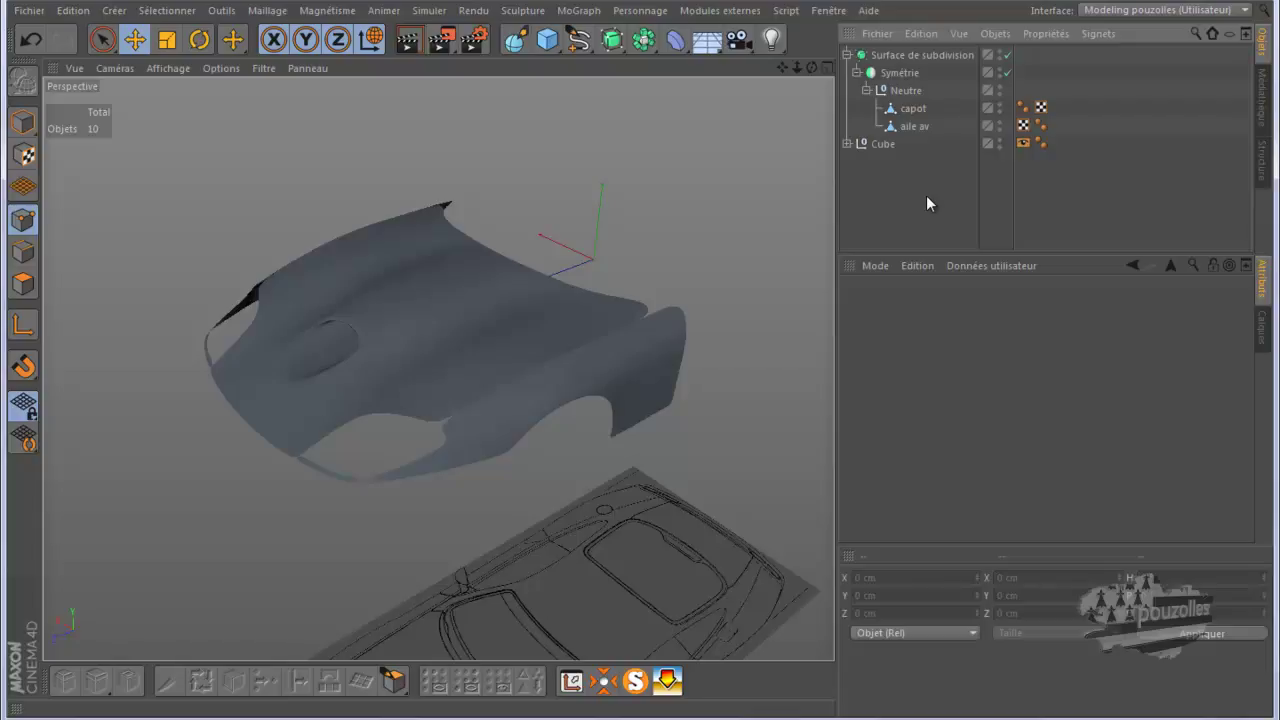
Try sliding two capot points above the headlight in the rear view, bringing the inner one to about X -363, Y 48.2, Z 209.6 cm
middle_click(705, 455)
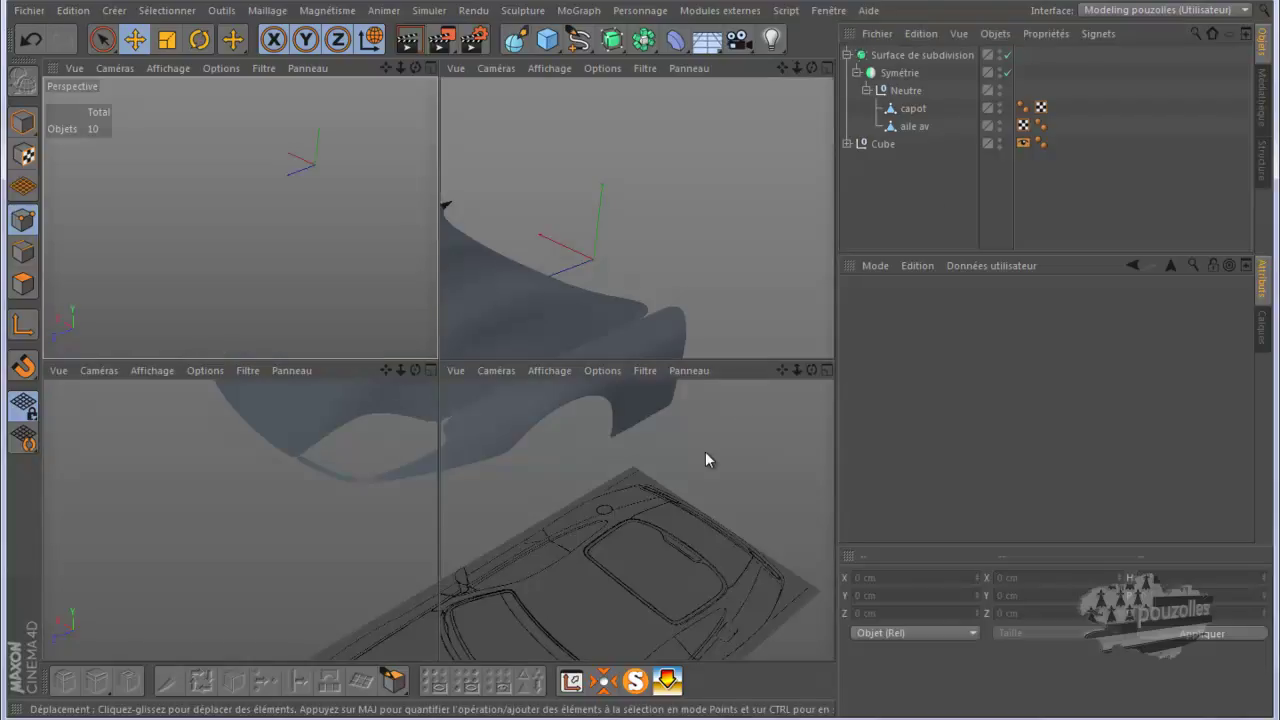
middle_click(571, 521)
scroll(580, 480, "down", 4)
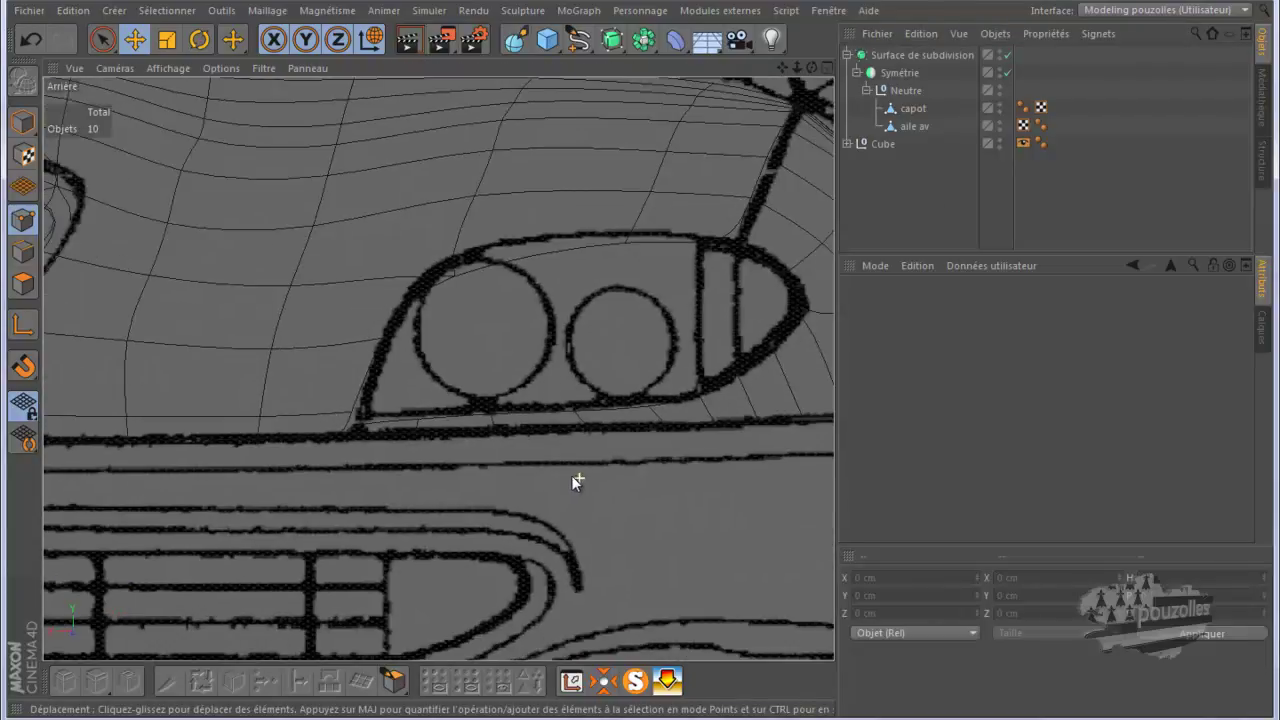
left_click(914, 110)
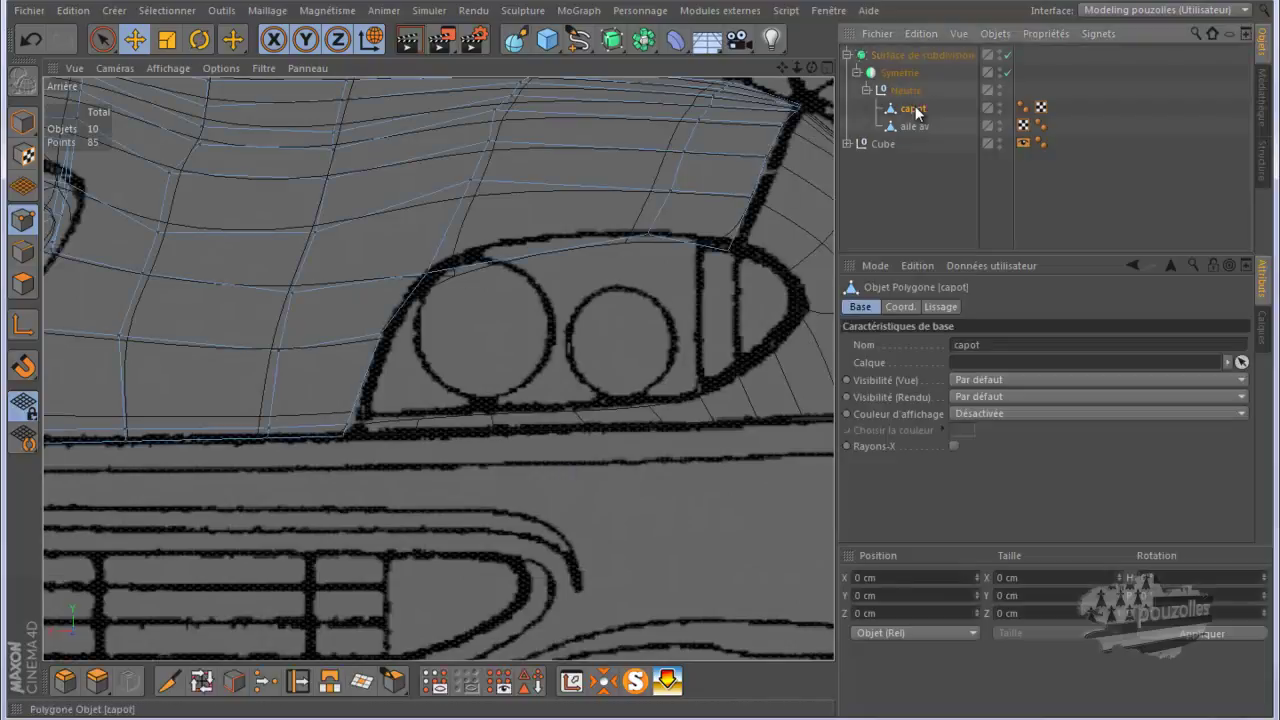
left_click(426, 276)
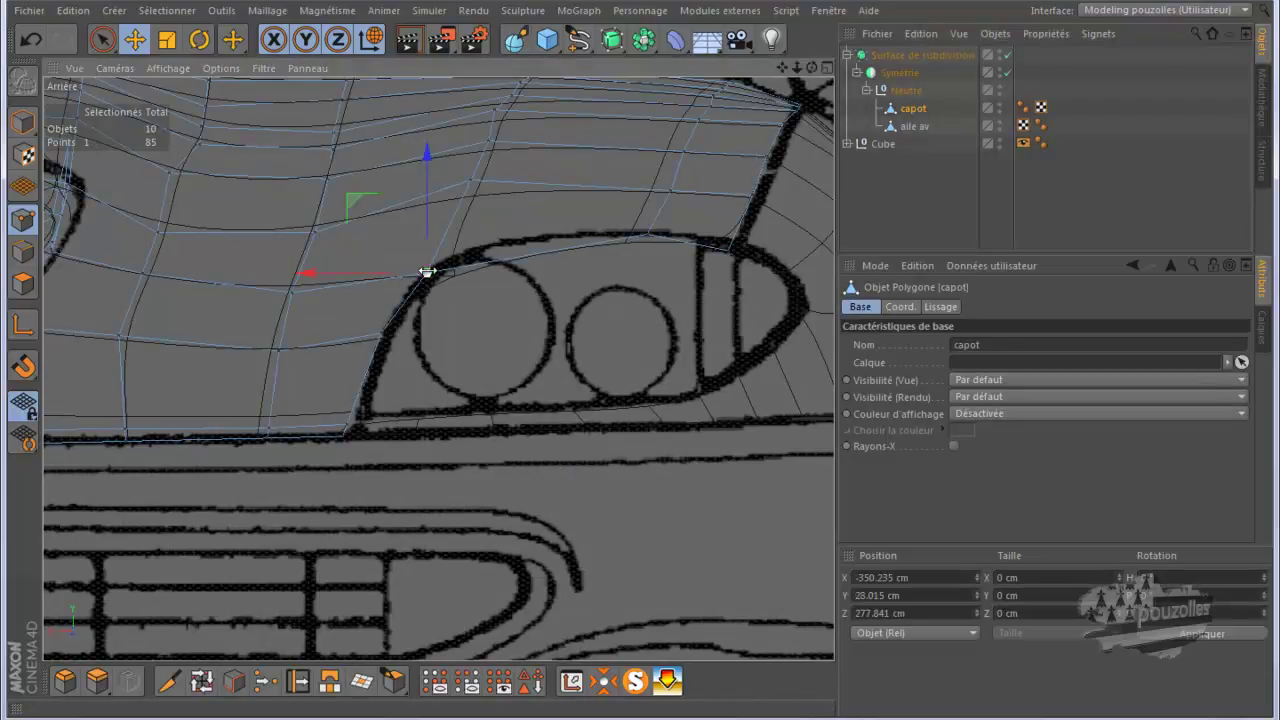
left_click(295, 682)
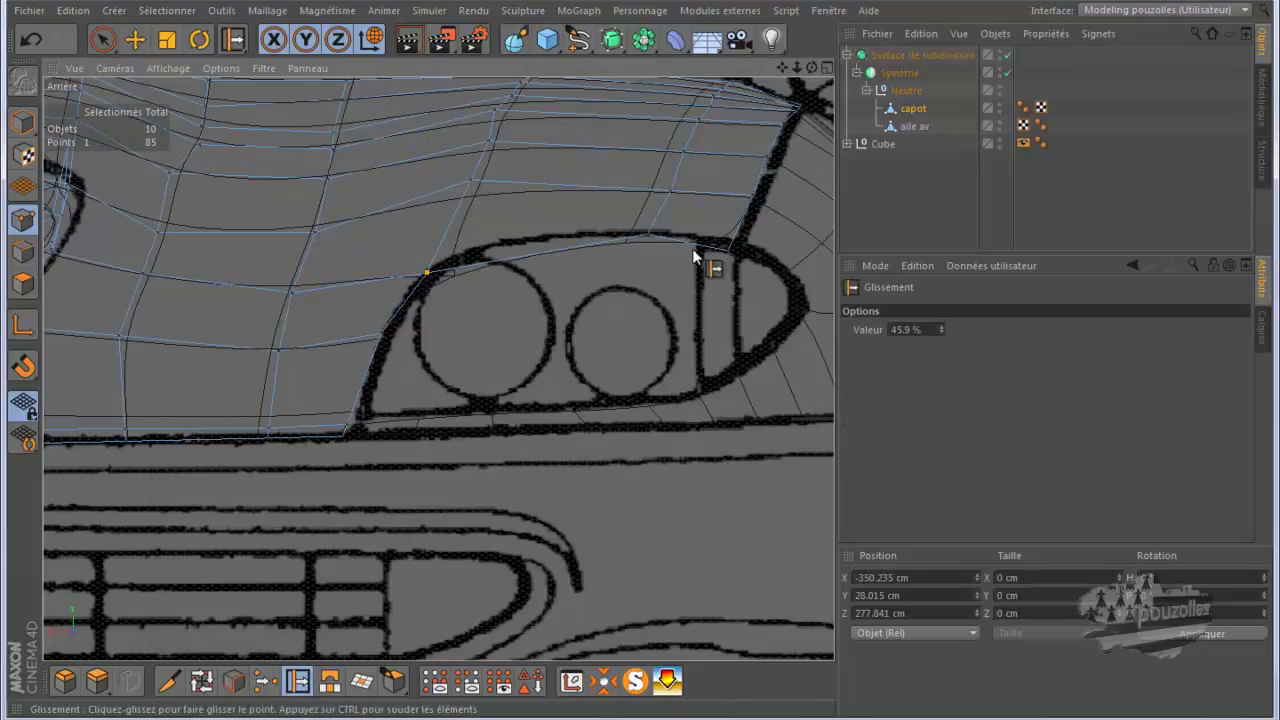
left_click_drag(484, 262, 437, 266)
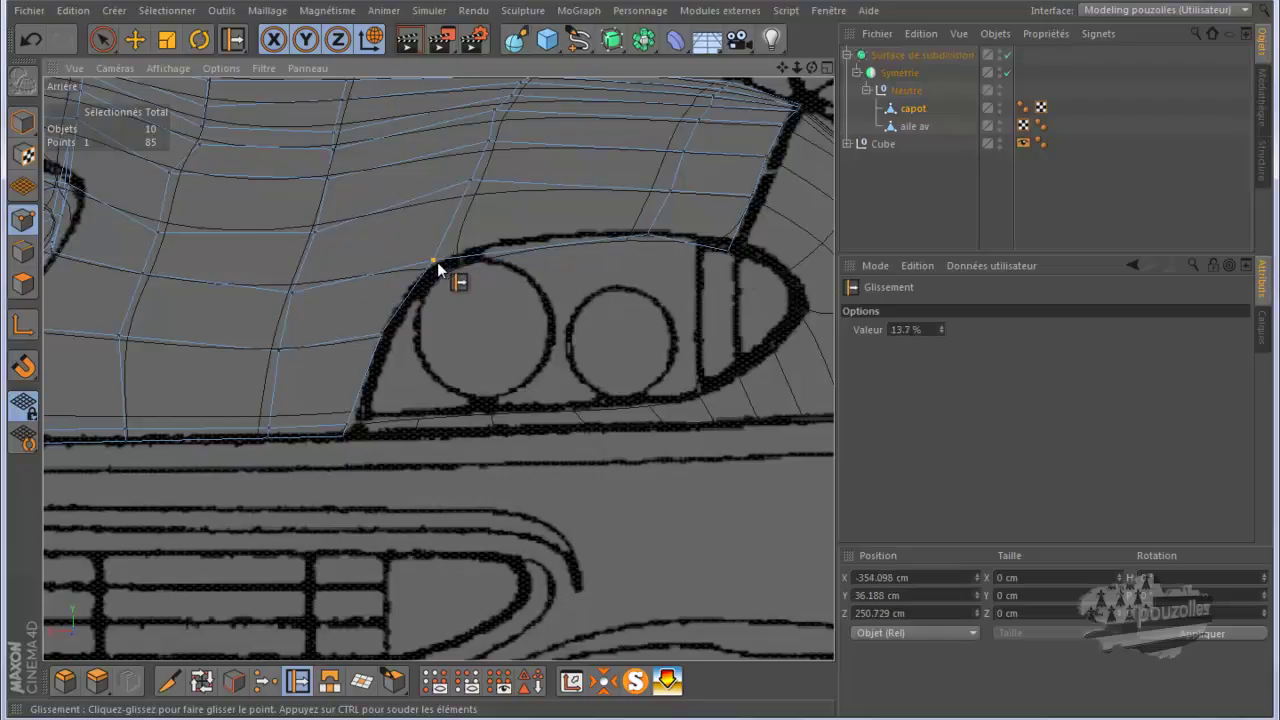
left_click_drag(646, 234, 622, 242)
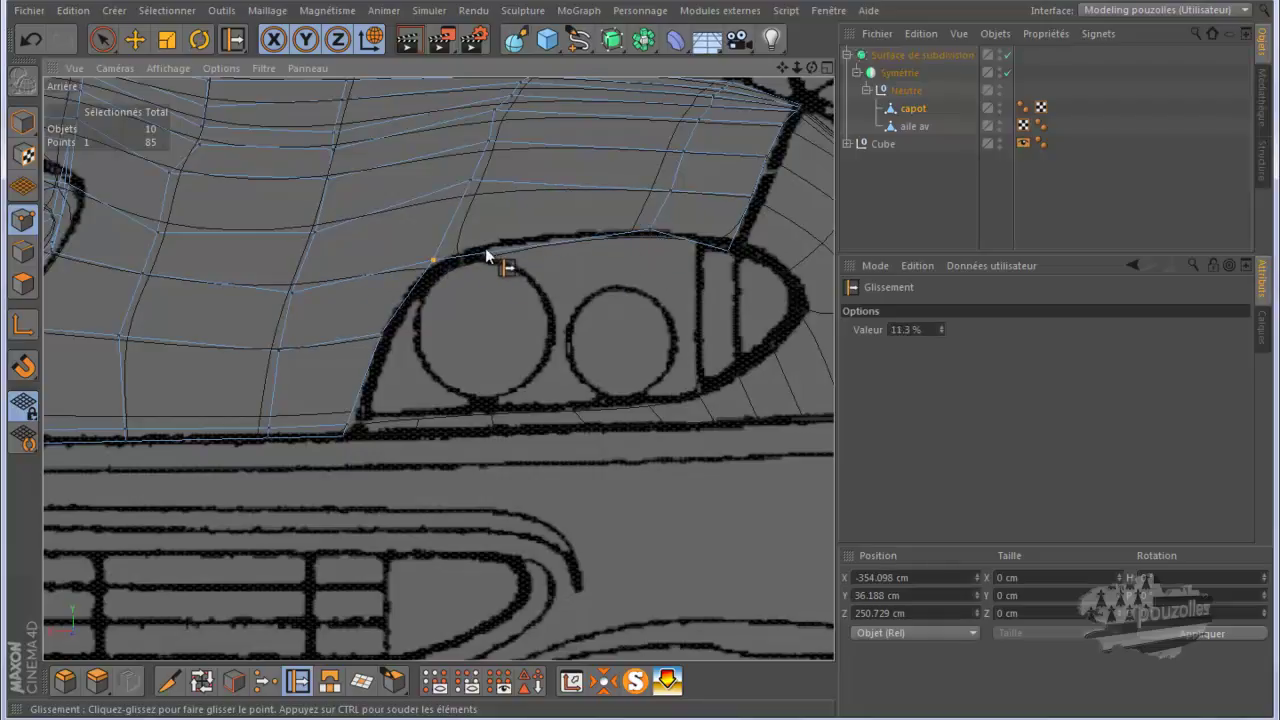
left_click_drag(433, 261, 445, 241)
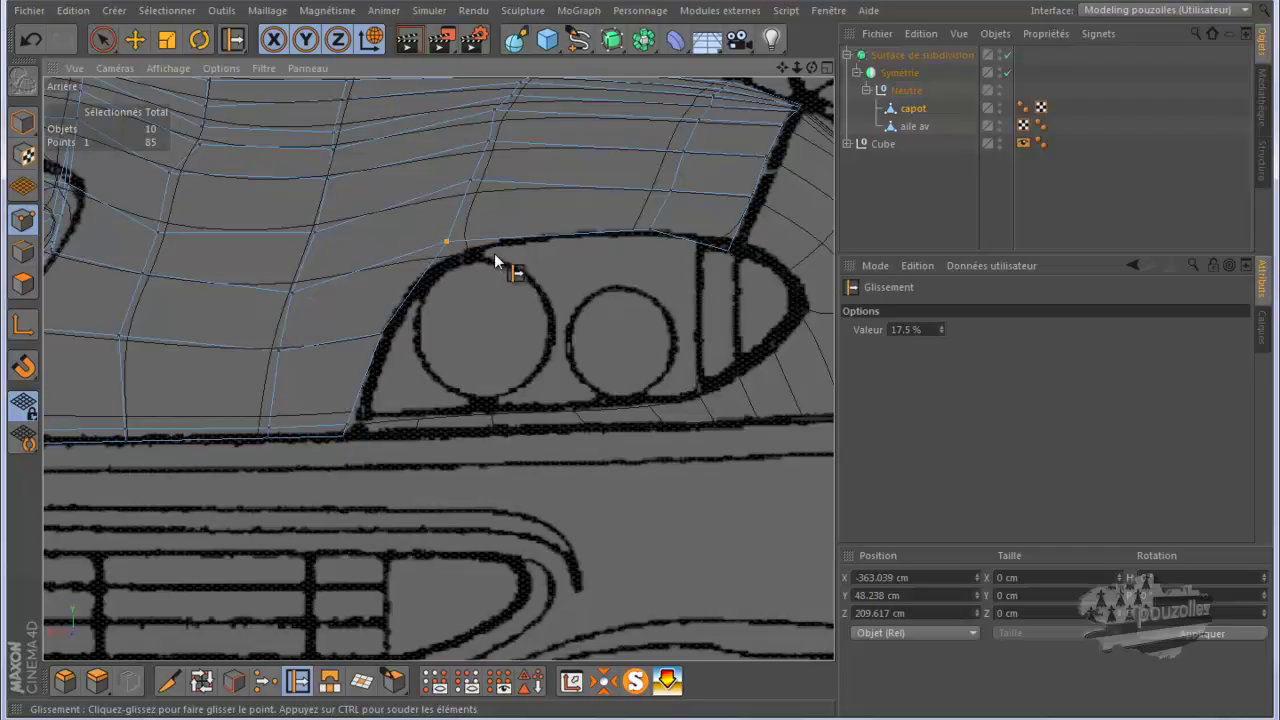
Undo all the point slides made on the capot mesh above the headlight
left_click(30, 40)
left_click(30, 40)
left_click(30, 40)
left_click(30, 40)
left_click(30, 40)
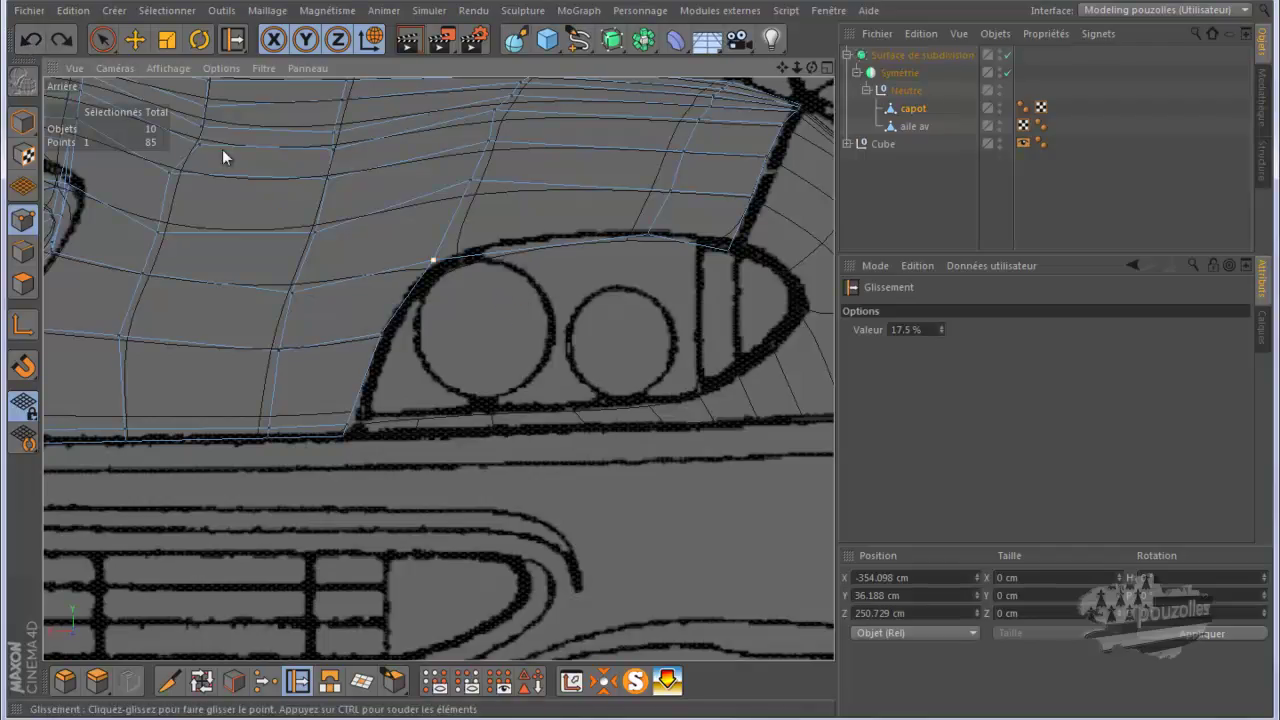
left_click(30, 40)
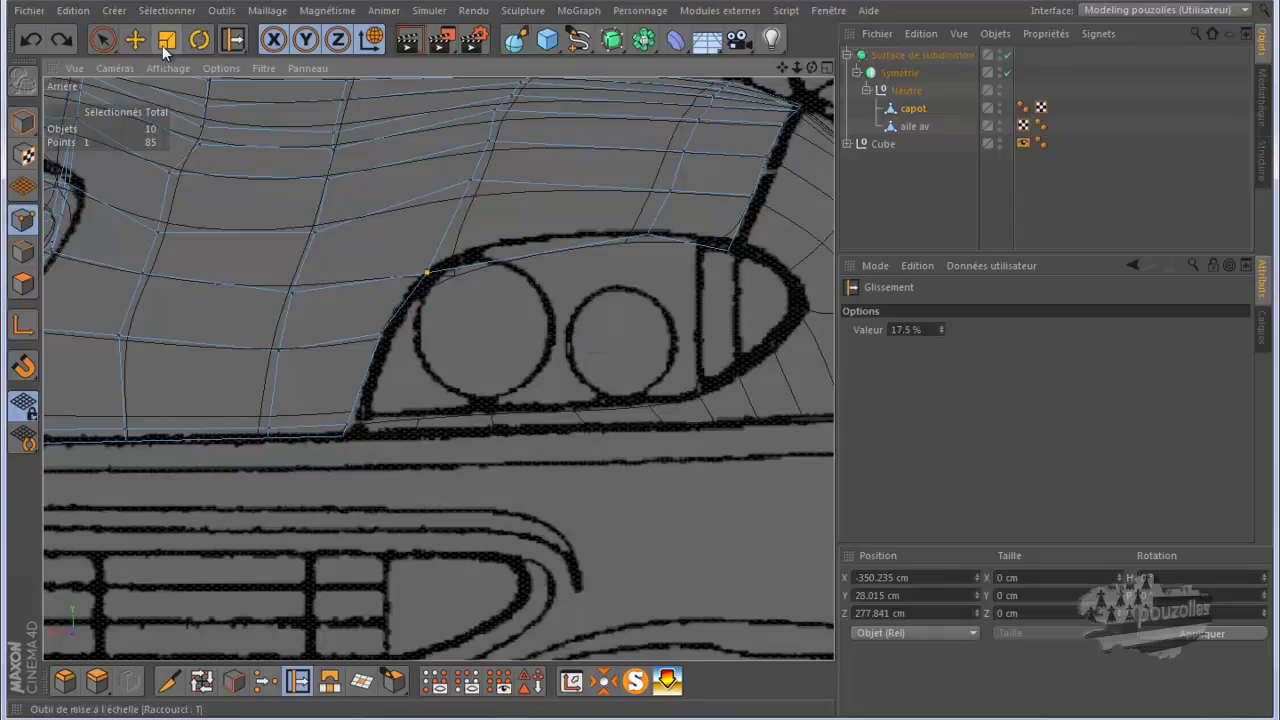
Return to object mode with the Move tool and show the whole car front in the rear view
left_click(134, 39)
left_click(22, 122)
scroll(594, 289, "down", 6)
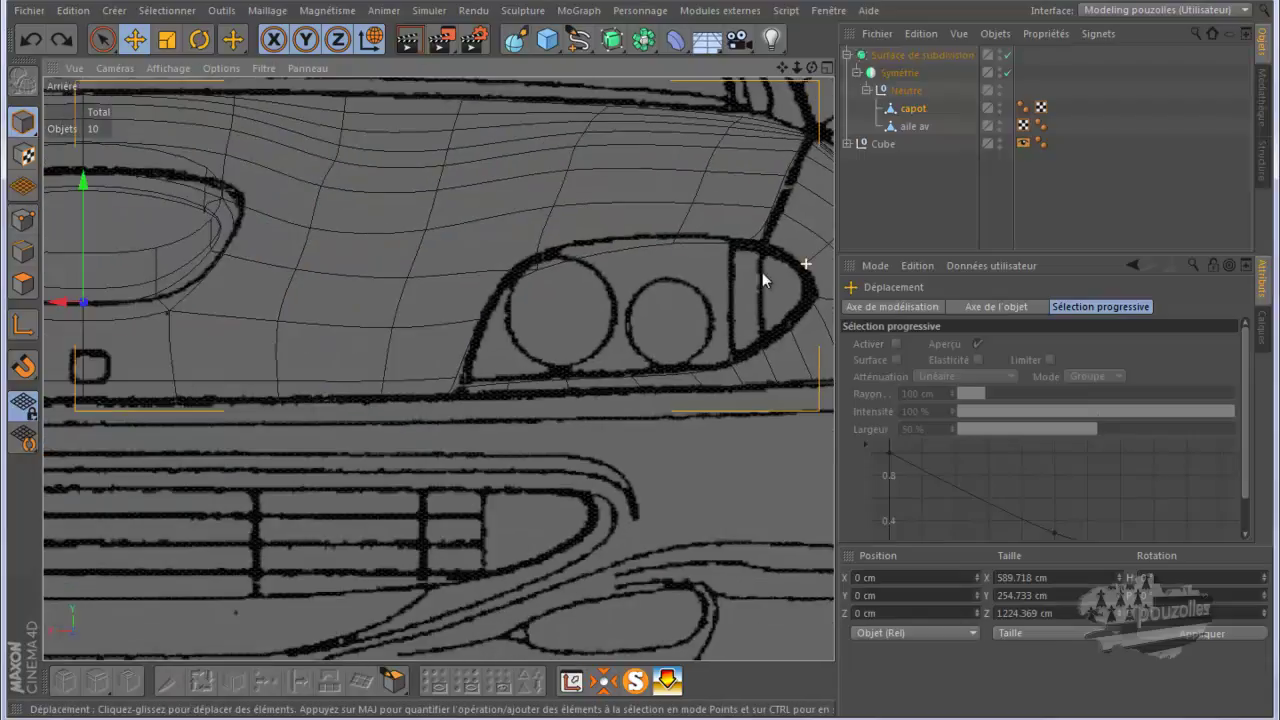
scroll(751, 300, "down", 3)
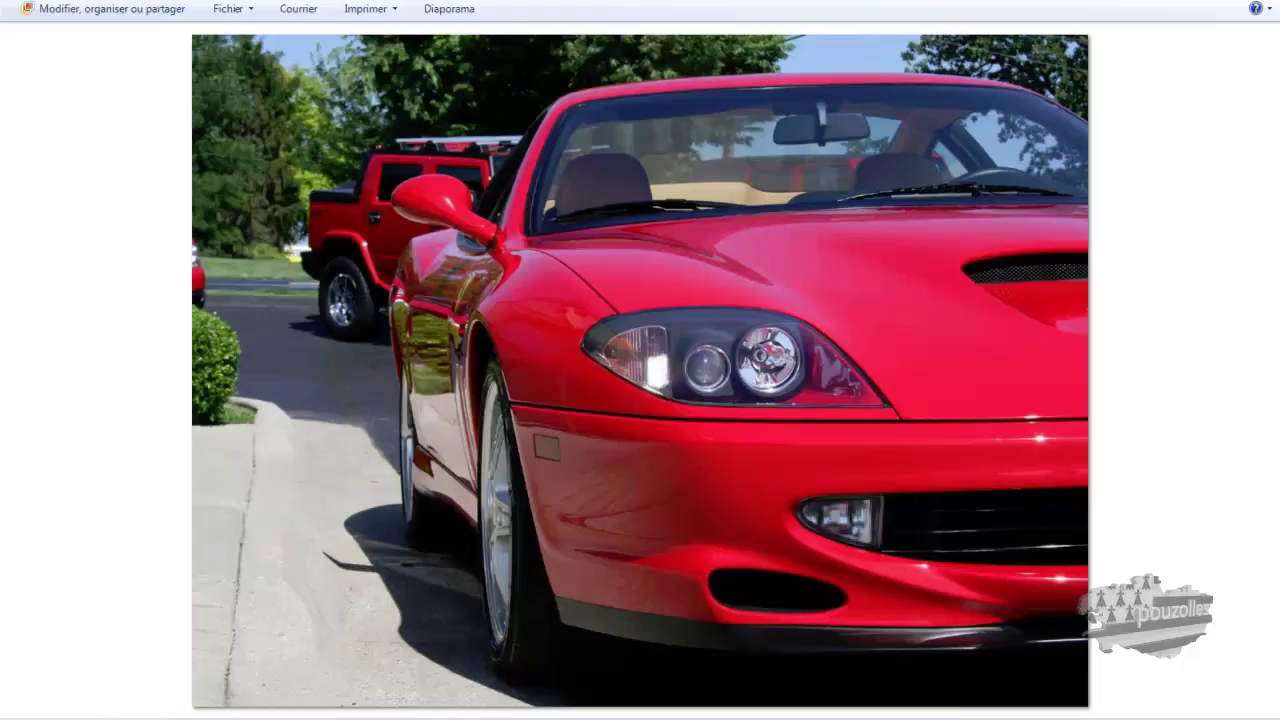
Examine the bumper area below the headlights in the Ferrari_550_Maranello_10 and Ferrari_550_Maranello_9 reference photos, and return to Cinema 4D
left_click(350, 719)
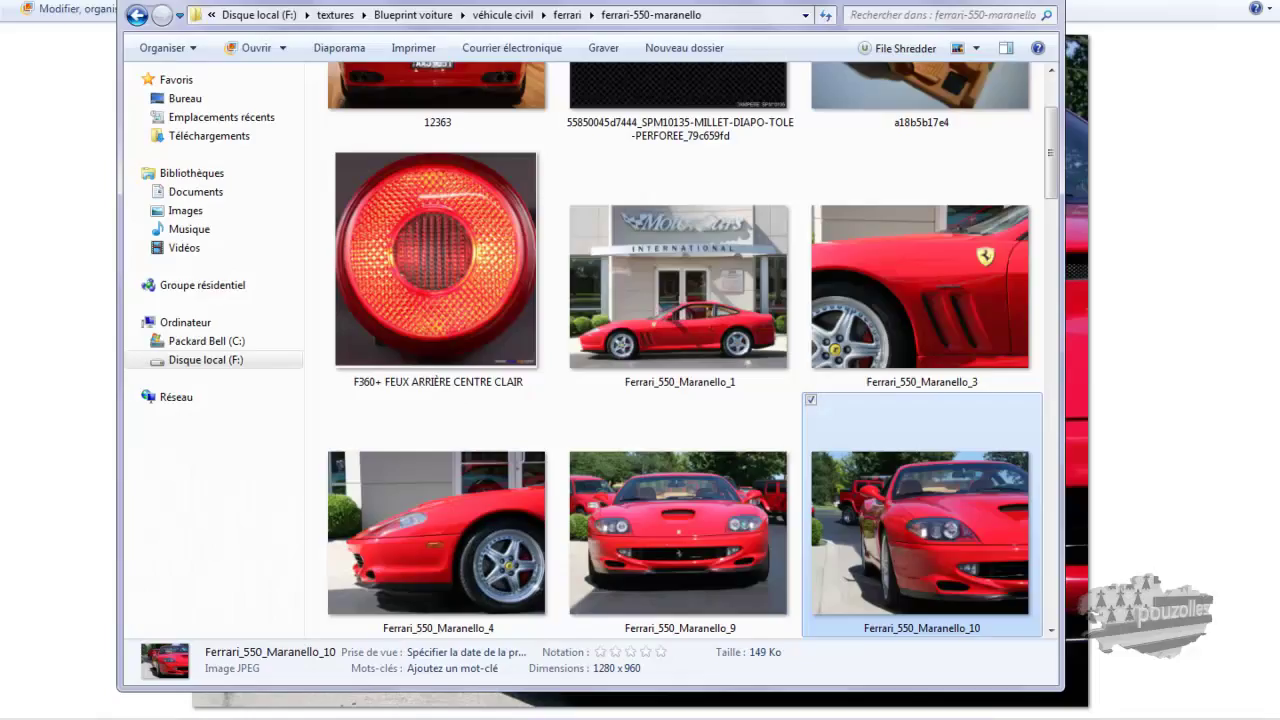
double_click(672, 550)
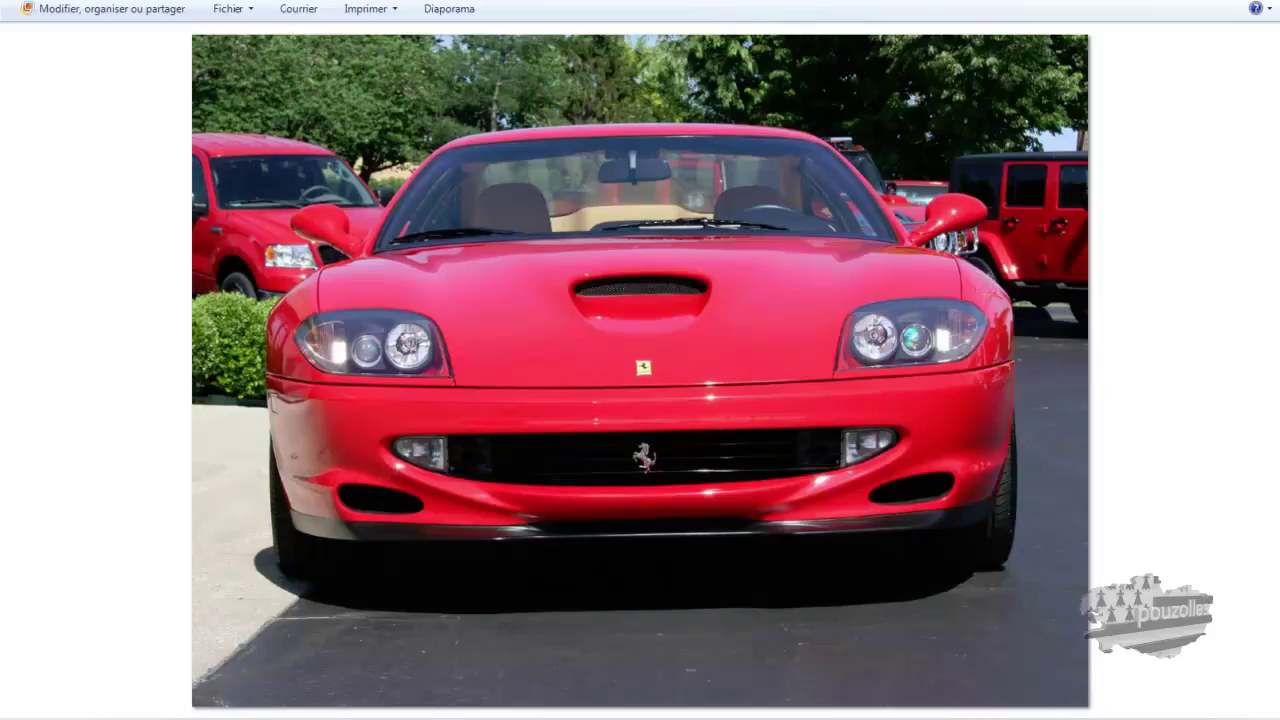
mouse_move(604, 719)
left_click(507, 665)
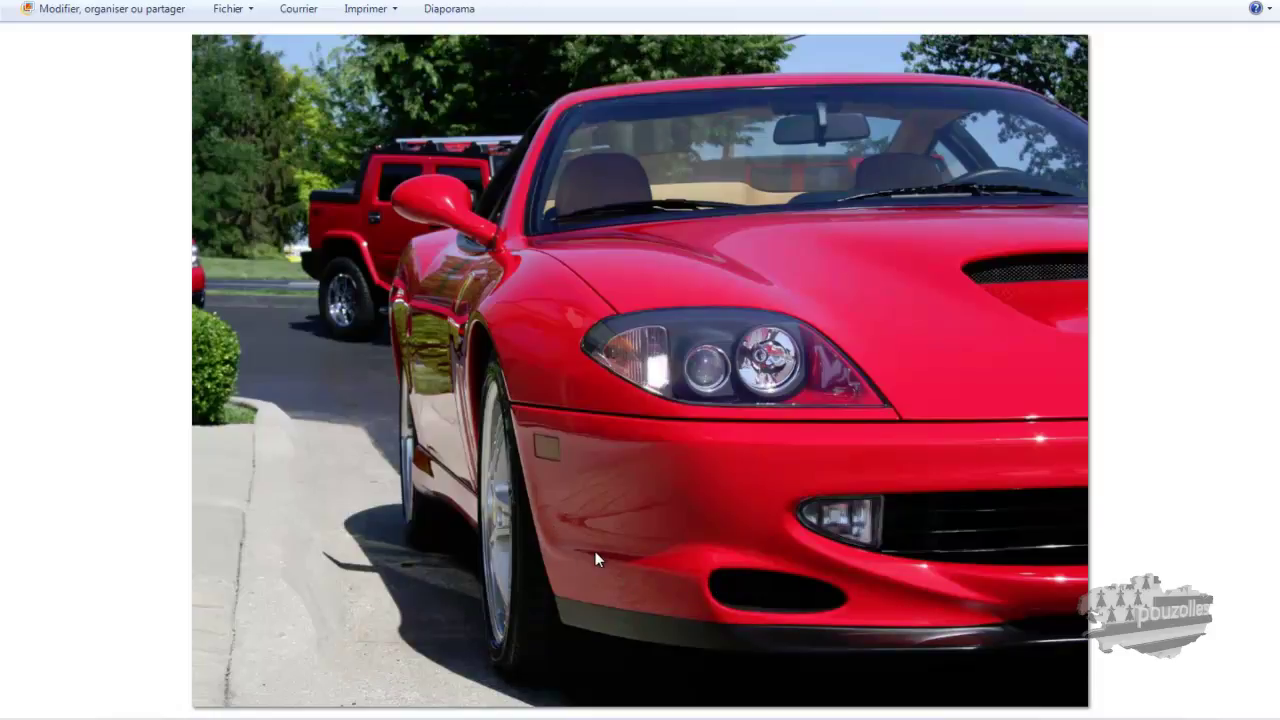
key("Right")
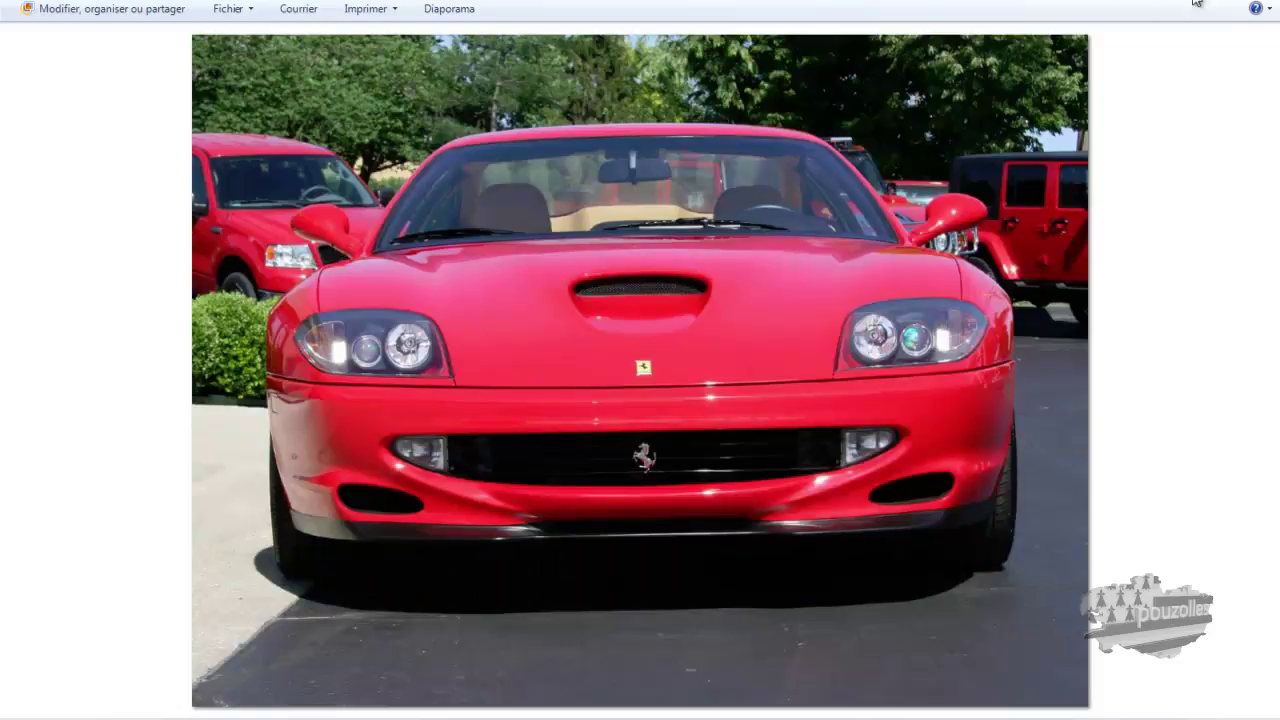
left_click(1256, 0)
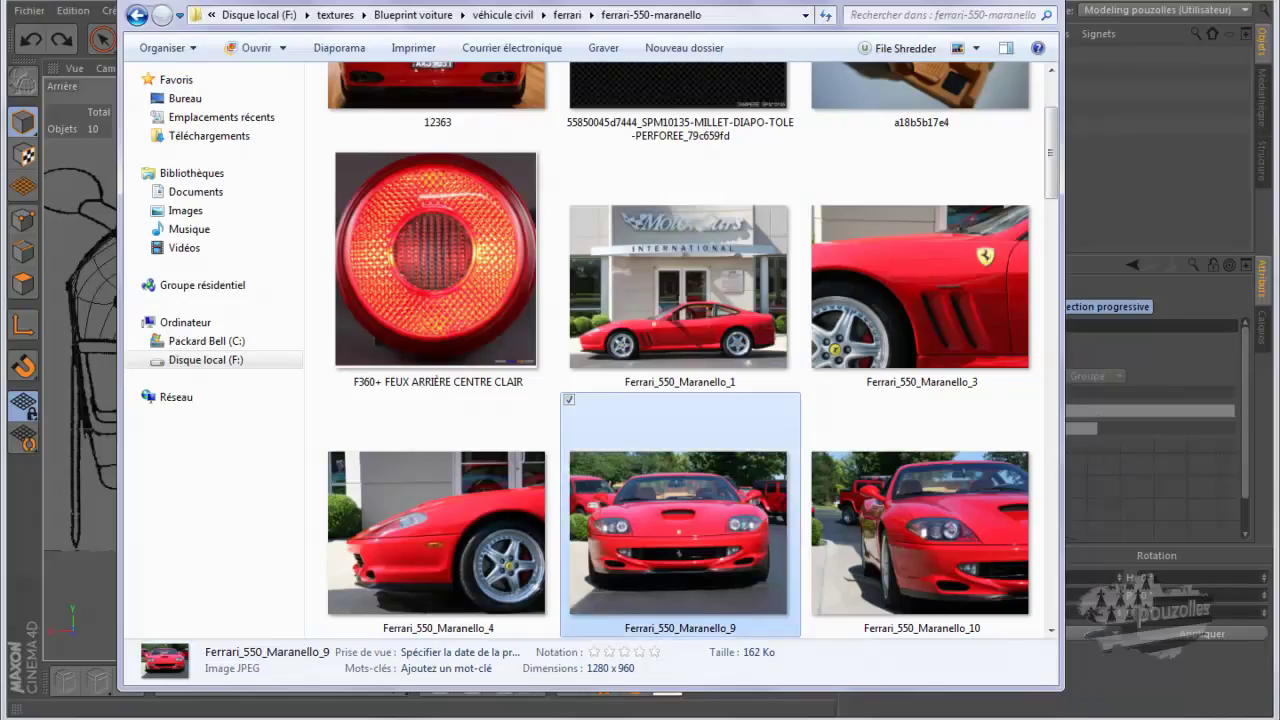
left_click(970, 0)
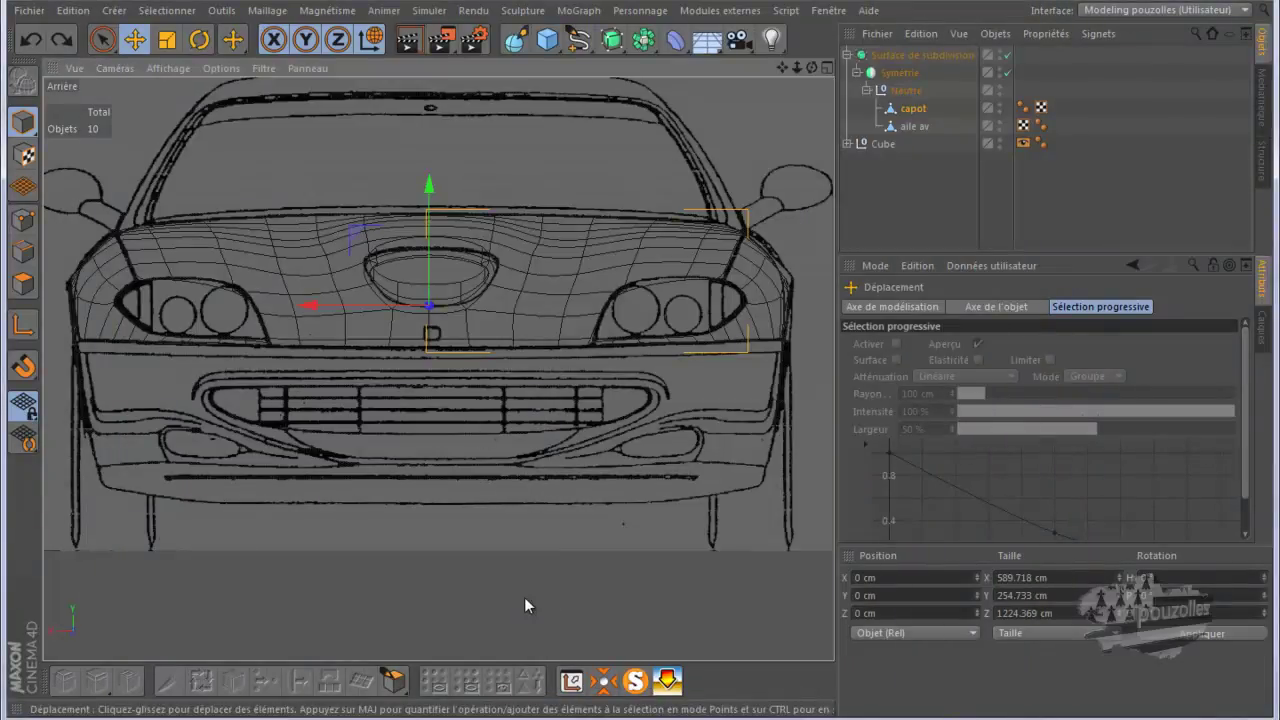
Switch from the front blueprint to the full-size perspective view
scroll(524, 597, "down", 4)
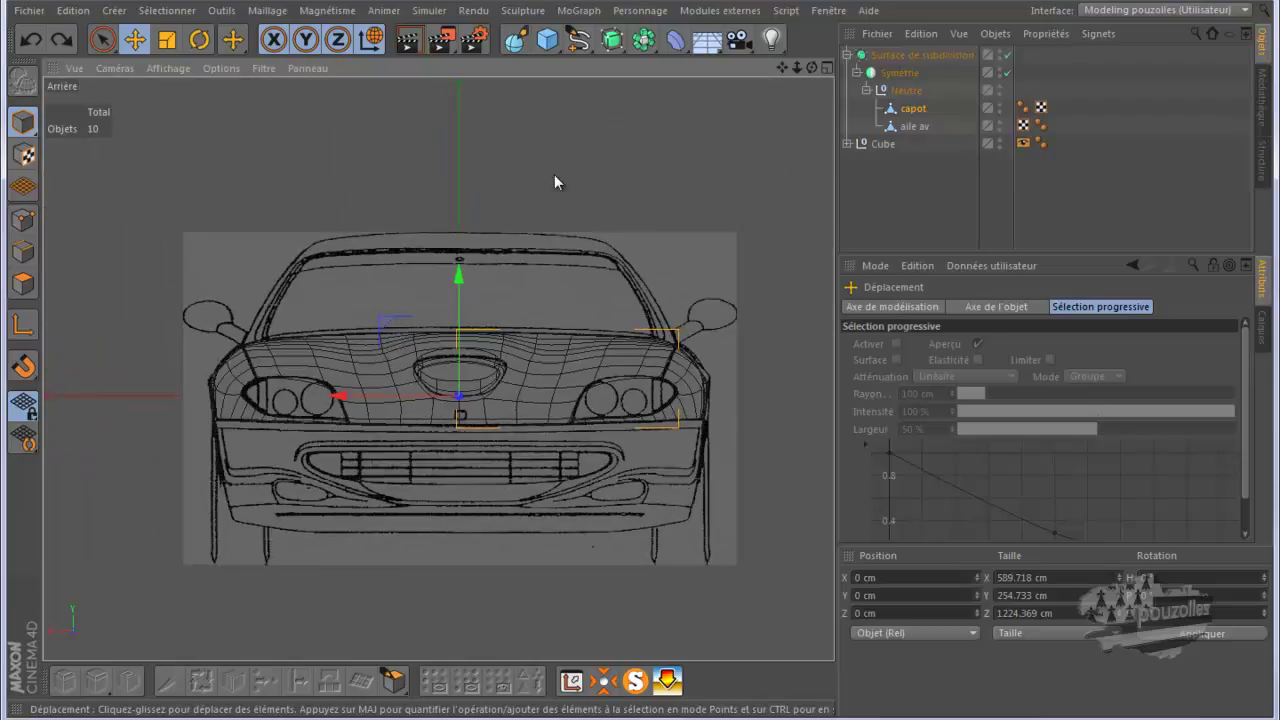
middle_click(556, 181)
middle_click(408, 284)
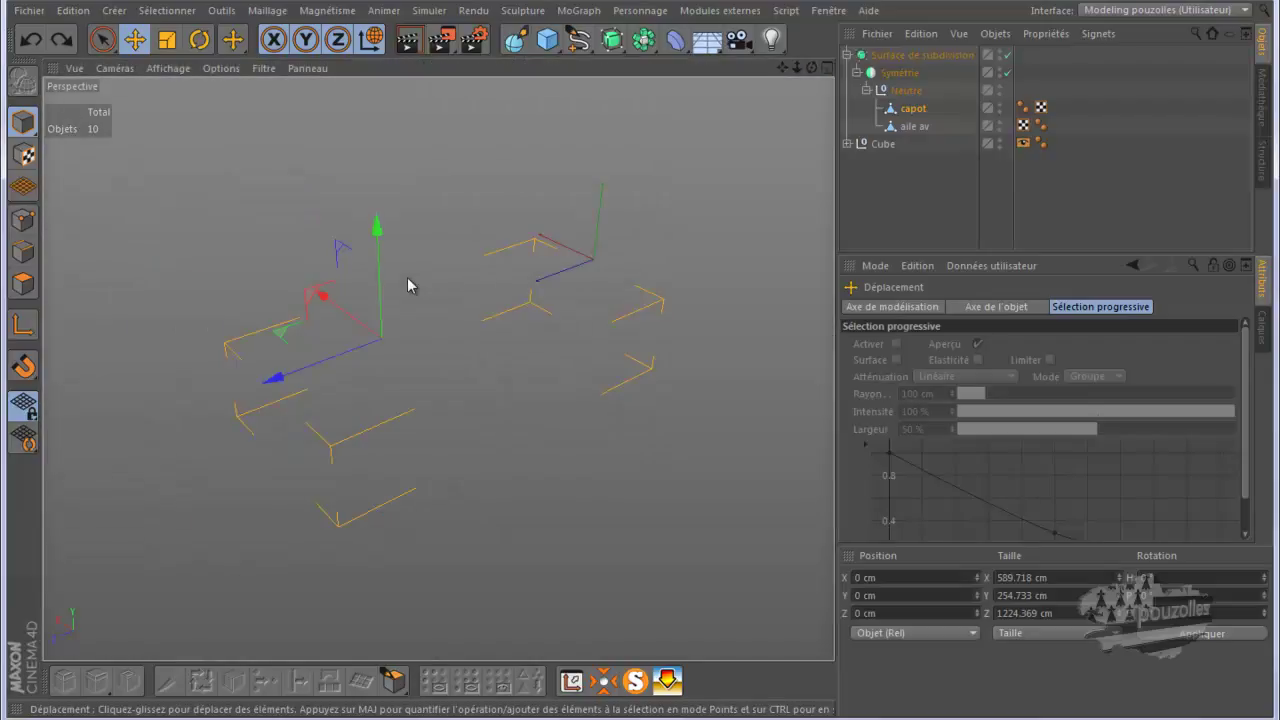